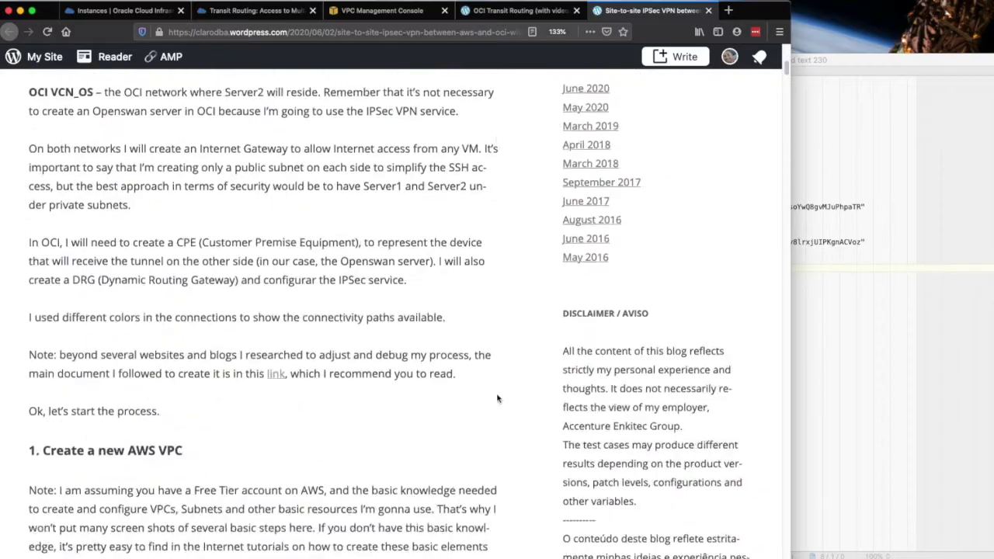
Step: Find step 13 on creating the CPE in the Site-to-site IPSec VPN post and read on to step 14's IPSec connection heading
{"action": "scroll", "coordinate": [476, 425], "scroll_direction": "down", "scroll_amount": 20}
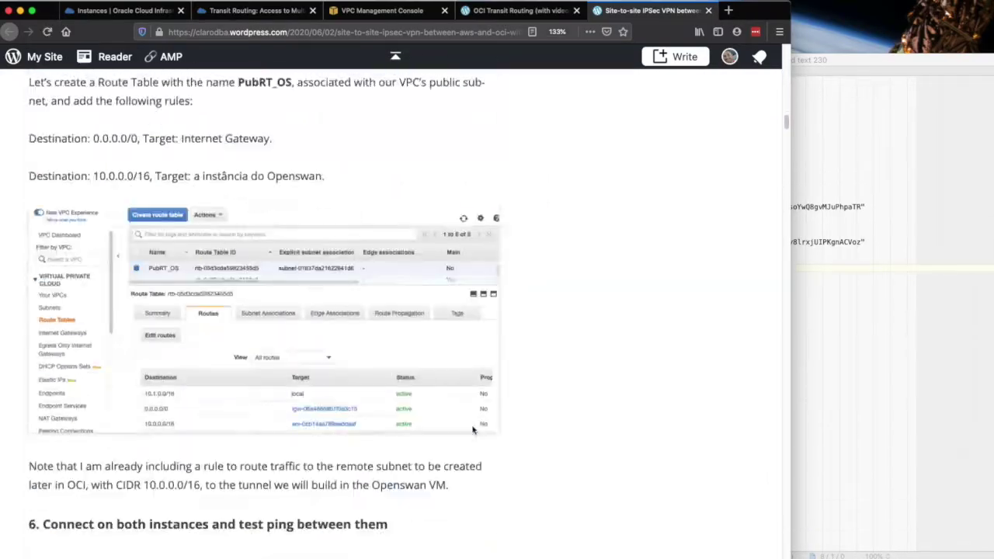
{"action": "key", "text": "super+f"}
{"action": "type", "text": "13."}
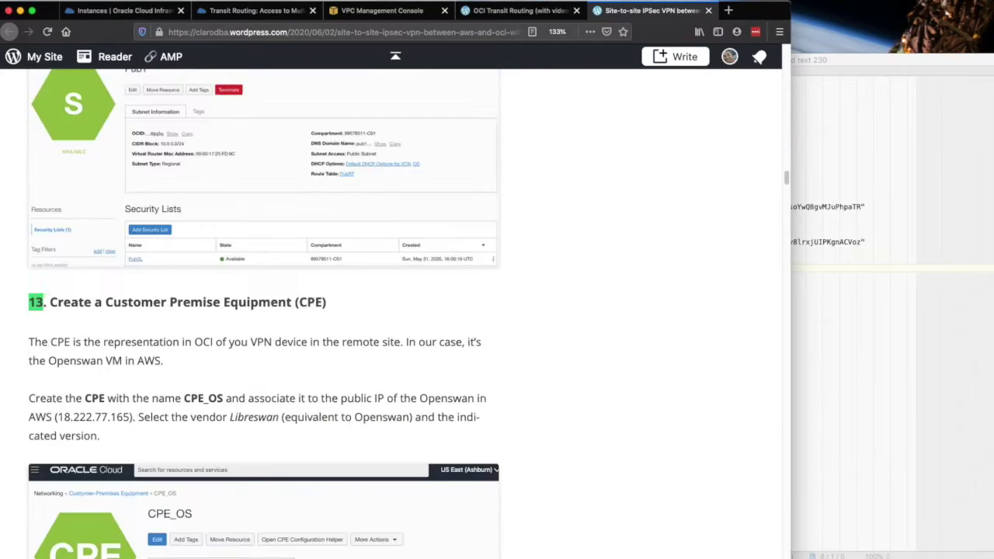
{"action": "key", "text": "Escape"}
{"action": "left_click_drag", "start_coordinate": [29, 300], "coordinate": [344, 362]}
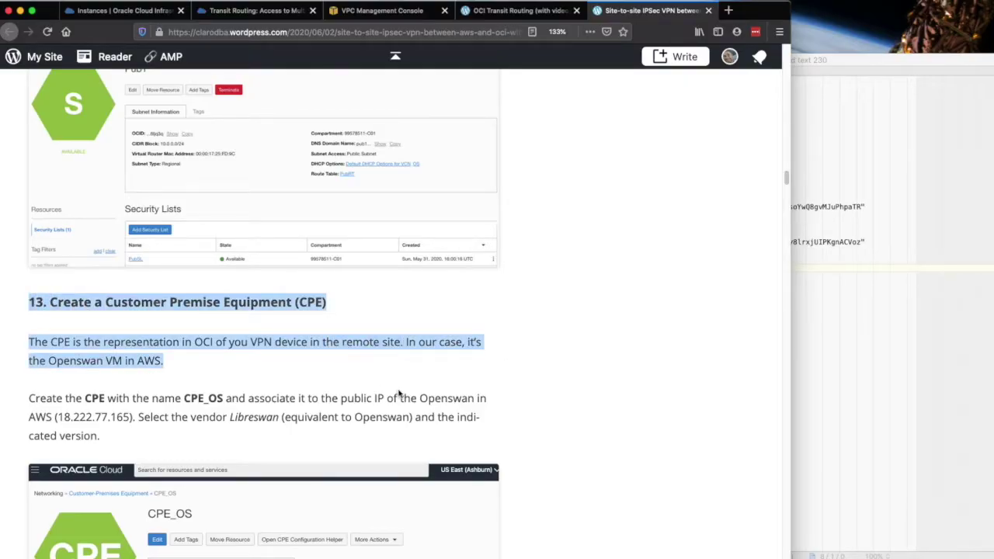
{"action": "scroll", "coordinate": [399, 394], "scroll_direction": "down", "scroll_amount": 4}
{"action": "scroll", "coordinate": [399, 394], "scroll_direction": "down", "scroll_amount": 1}
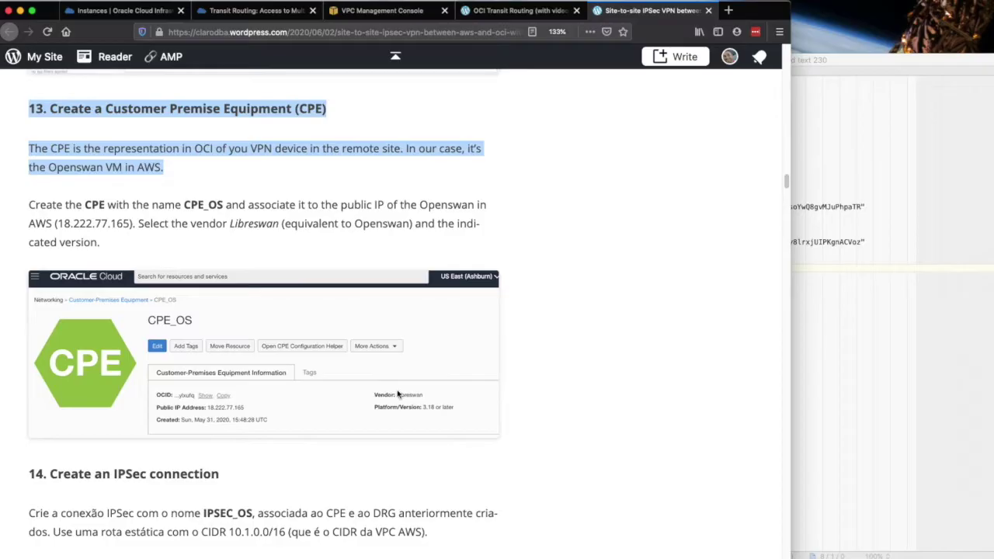
{"action": "scroll", "coordinate": [398, 395], "scroll_direction": "down", "scroll_amount": 3}
{"action": "left_click_drag", "start_coordinate": [30, 381], "coordinate": [260, 384]}
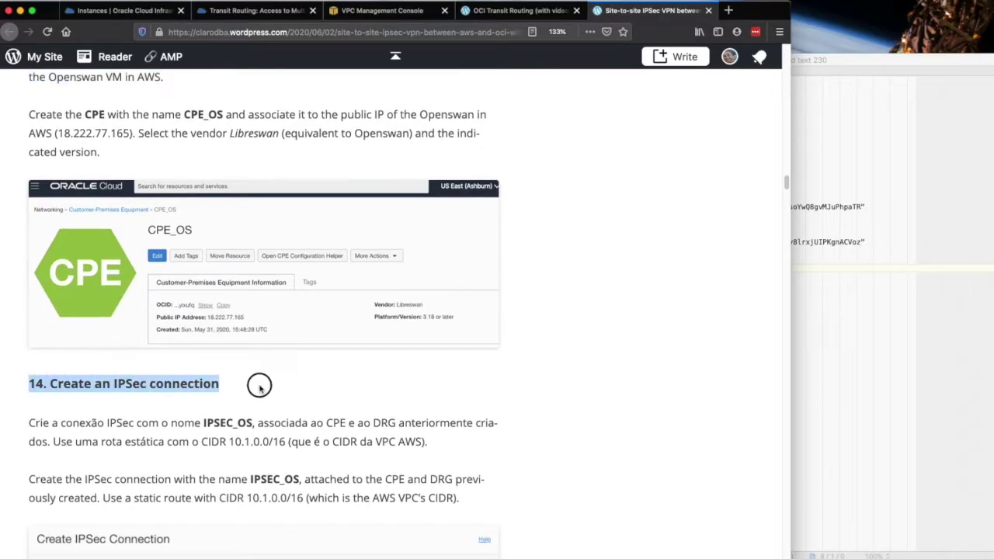
Step: Review the VPN post back to step 11 and read the OCI Transit Routing post's paragraph about VPN tunnels that already work
{"action": "scroll", "coordinate": [432, 391], "scroll_direction": "up", "scroll_amount": 12}
{"action": "scroll", "coordinate": [432, 393], "scroll_direction": "up", "scroll_amount": 15}
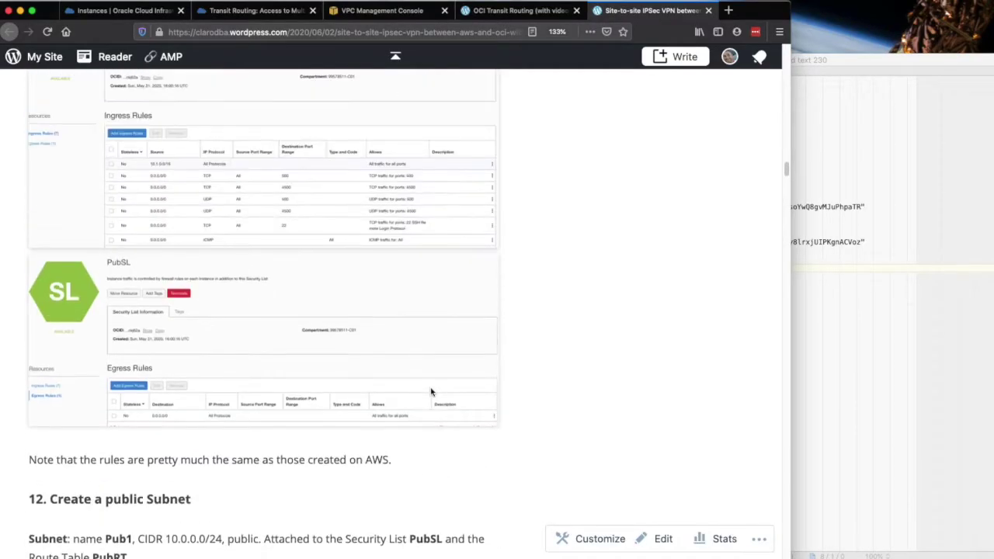
{"action": "scroll", "coordinate": [432, 393], "scroll_direction": "up", "scroll_amount": 10}
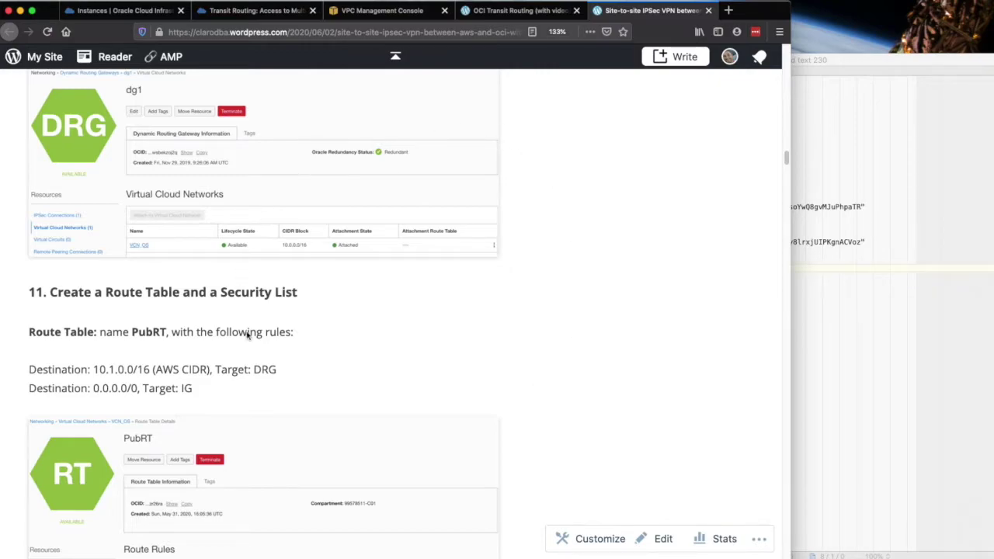
{"action": "left_click", "coordinate": [515, 17]}
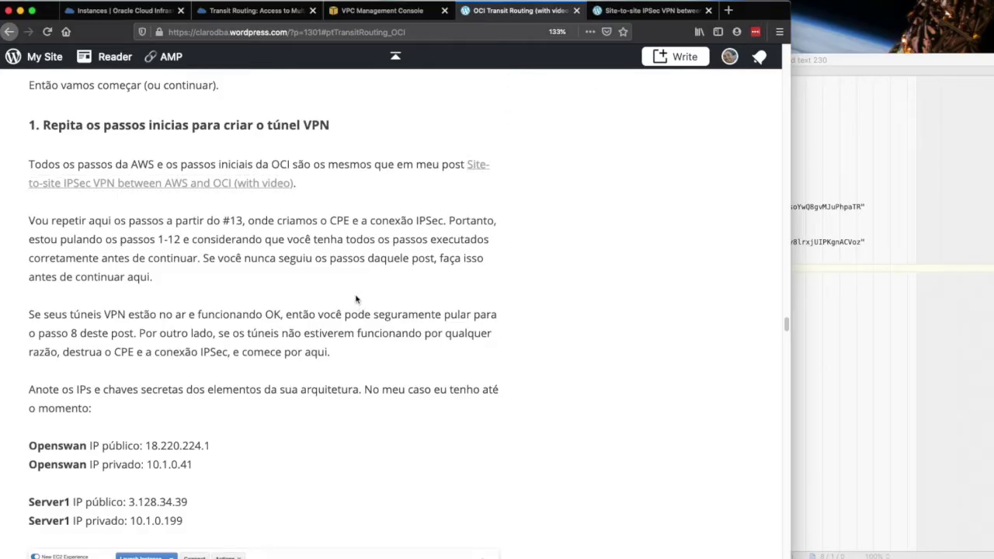
{"action": "left_click_drag", "start_coordinate": [70, 313], "coordinate": [345, 370]}
{"action": "left_click", "coordinate": [346, 368]}
Step: Review the Site-to-site IPSec VPN post from step 13 through the SSH test in step 23
{"action": "left_click", "coordinate": [653, 11]}
{"action": "scroll", "coordinate": [459, 393], "scroll_direction": "down", "scroll_amount": 15}
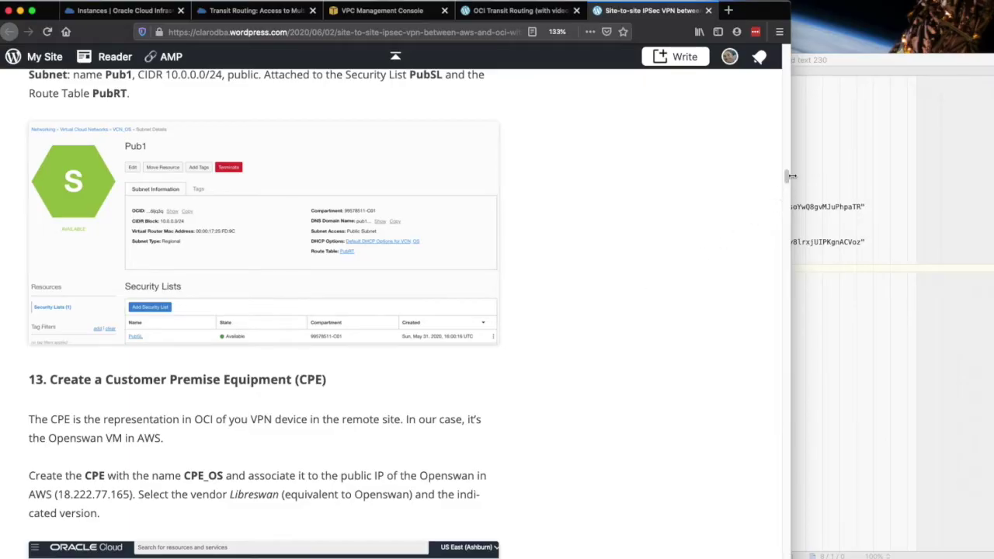
{"action": "left_click_drag", "start_coordinate": [788, 173], "coordinate": [780, 284]}
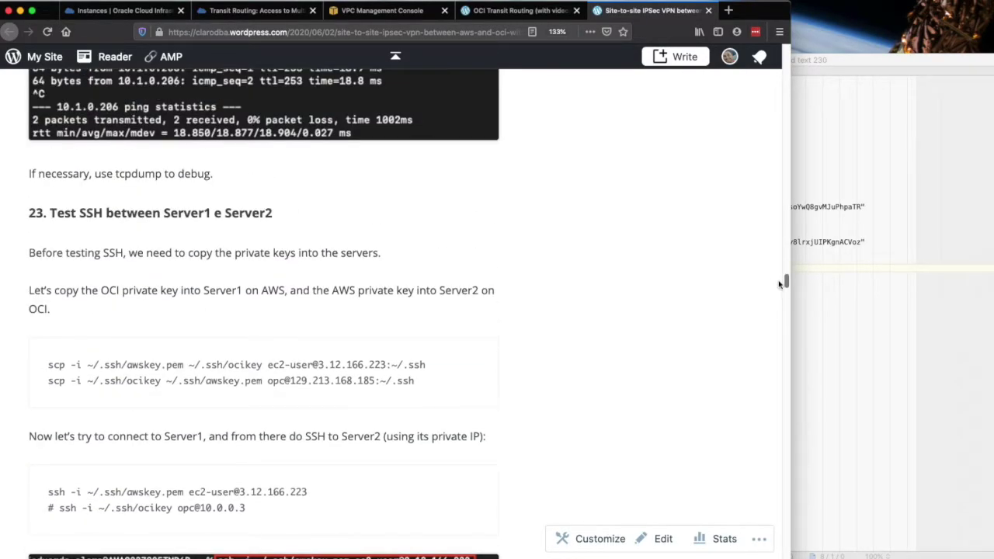
Step: Examine the architecture diagram in the OCI Transit Routing post and the note in step 1 about skipping to step 8
{"action": "left_click", "coordinate": [544, 15]}
{"action": "scroll", "coordinate": [531, 189], "scroll_direction": "up", "scroll_amount": 10}
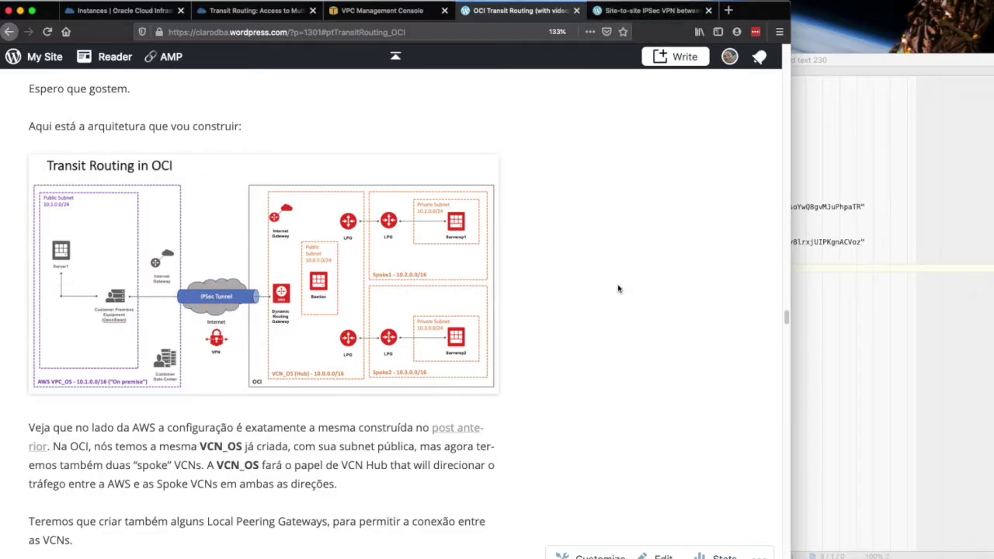
{"action": "scroll", "coordinate": [619, 289], "scroll_direction": "down", "scroll_amount": 10}
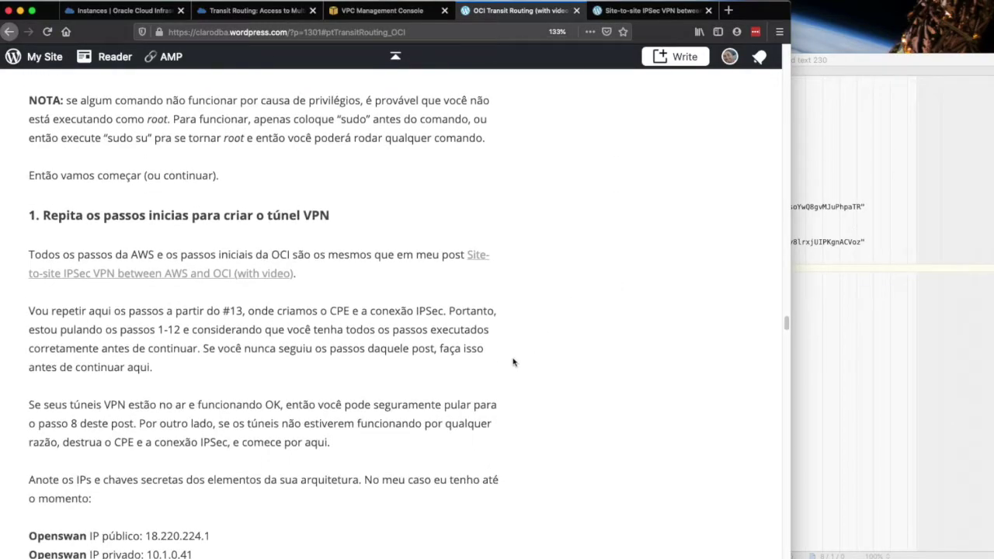
{"action": "left_click_drag", "start_coordinate": [56, 424], "coordinate": [134, 424]}
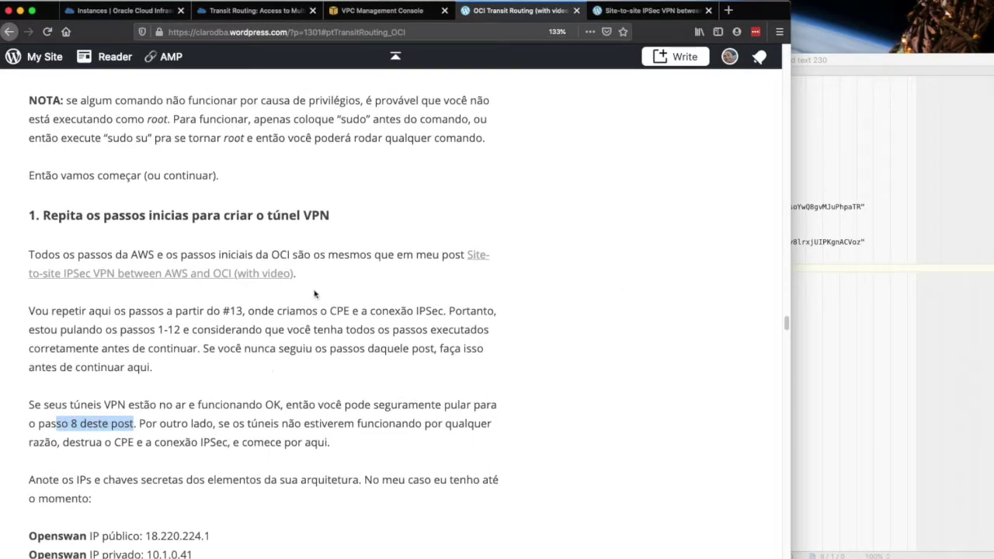
{"action": "left_click", "coordinate": [298, 355]}
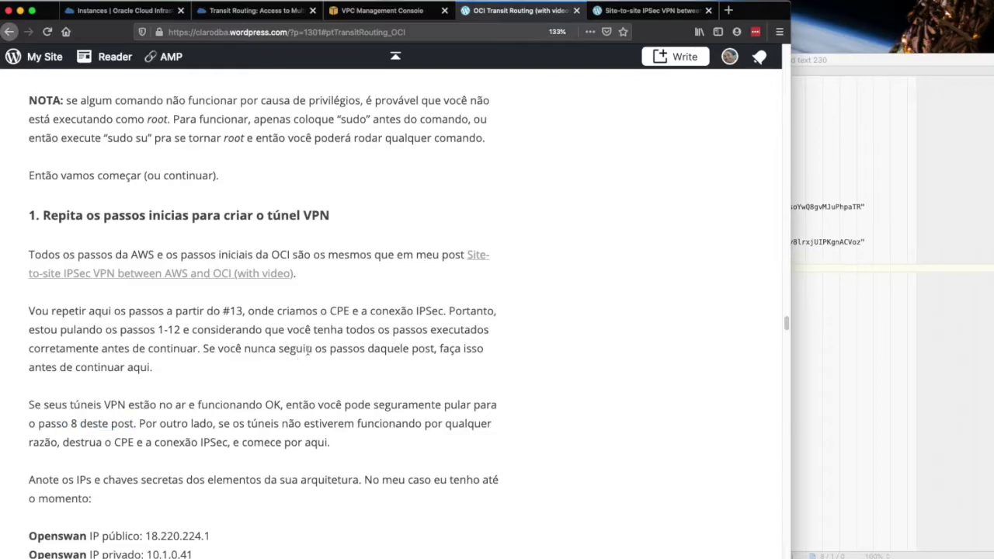
Step: Close the Site-to-site IPSec VPN post and read step 1 of the OCI Transit Routing post down to the server IP list
{"action": "left_click", "coordinate": [636, 15]}
{"action": "left_click", "coordinate": [708, 11]}
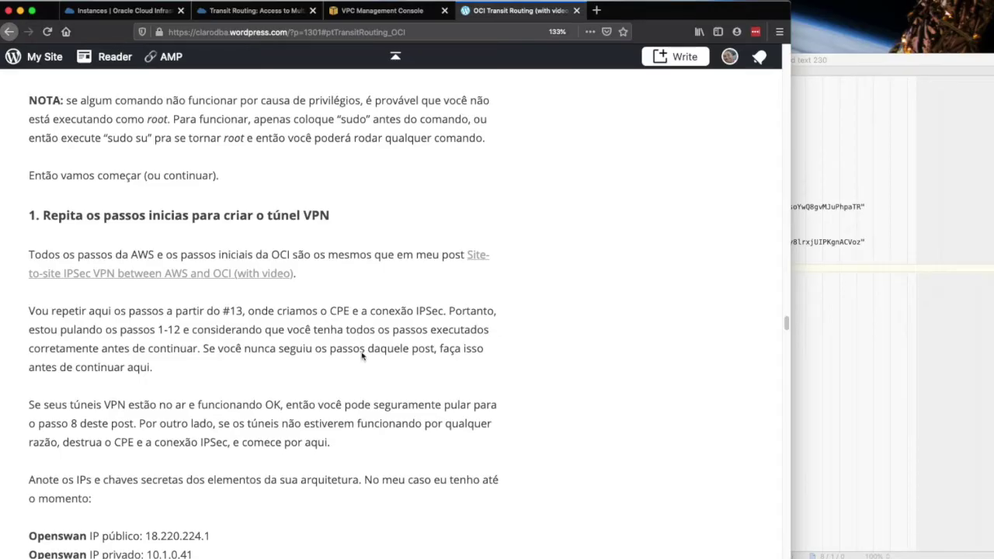
{"action": "left_click_drag", "start_coordinate": [382, 295], "coordinate": [368, 360]}
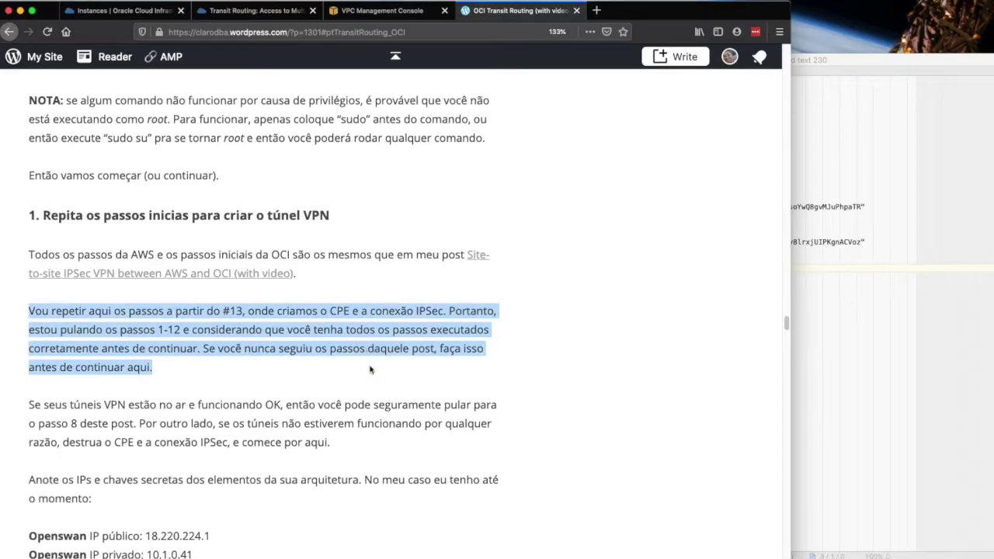
{"action": "left_click", "coordinate": [379, 374]}
{"action": "scroll", "coordinate": [379, 373], "scroll_direction": "down", "scroll_amount": 2}
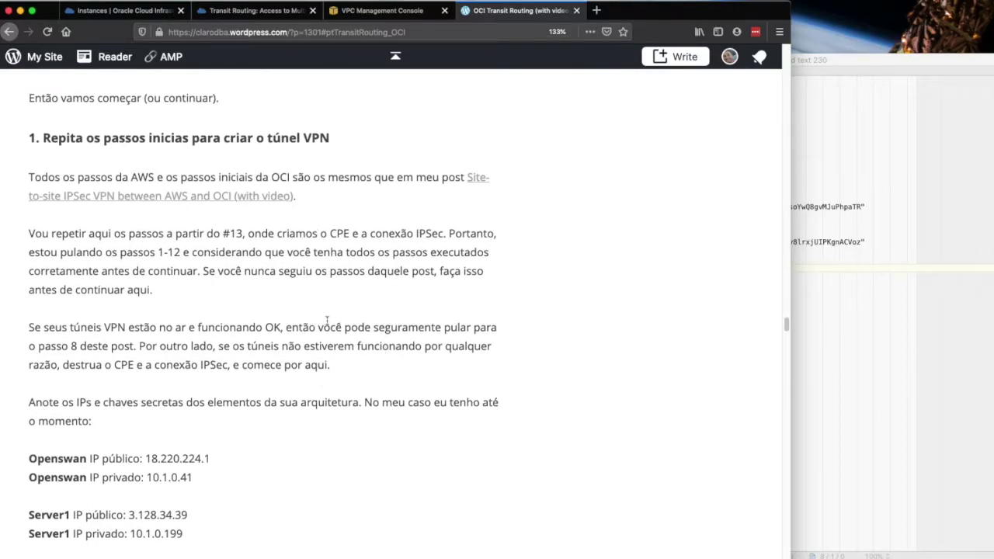
{"action": "scroll", "coordinate": [327, 322], "scroll_direction": "down", "scroll_amount": 1}
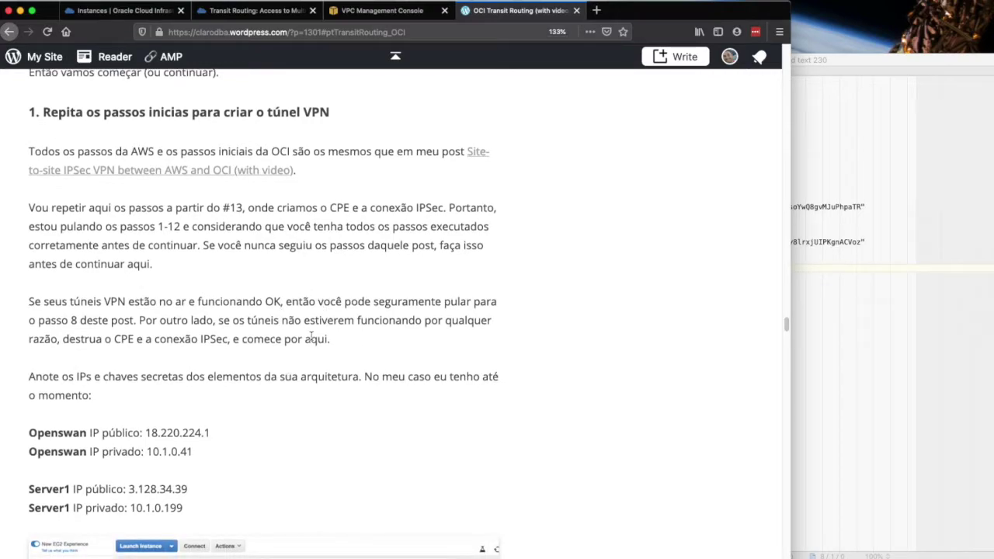
Step: Check which Openswan and Server1 IPs the post asks to note, and open the running EC2 instances in the AWS console
{"action": "left_click", "coordinate": [383, 11]}
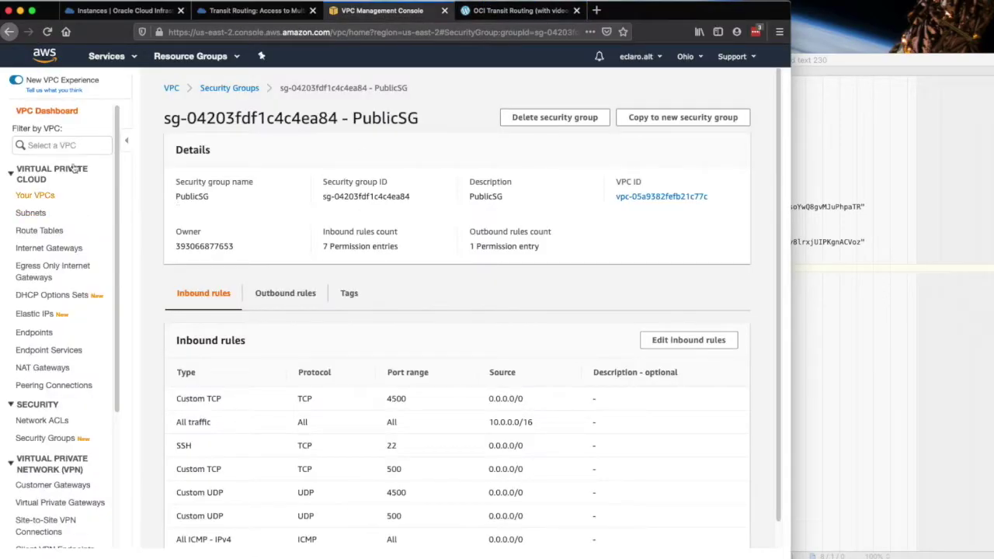
{"action": "left_click", "coordinate": [109, 56]}
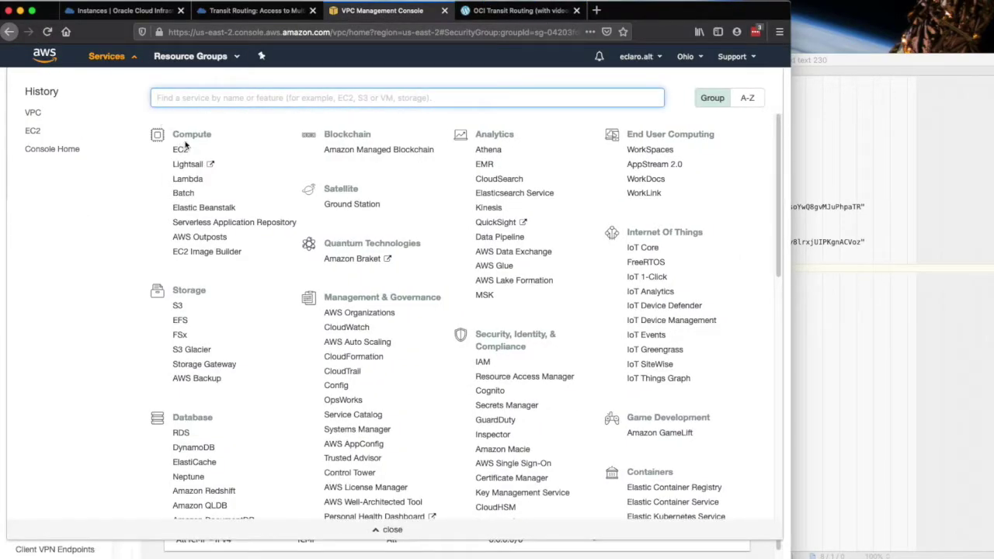
{"action": "left_click", "coordinate": [507, 11]}
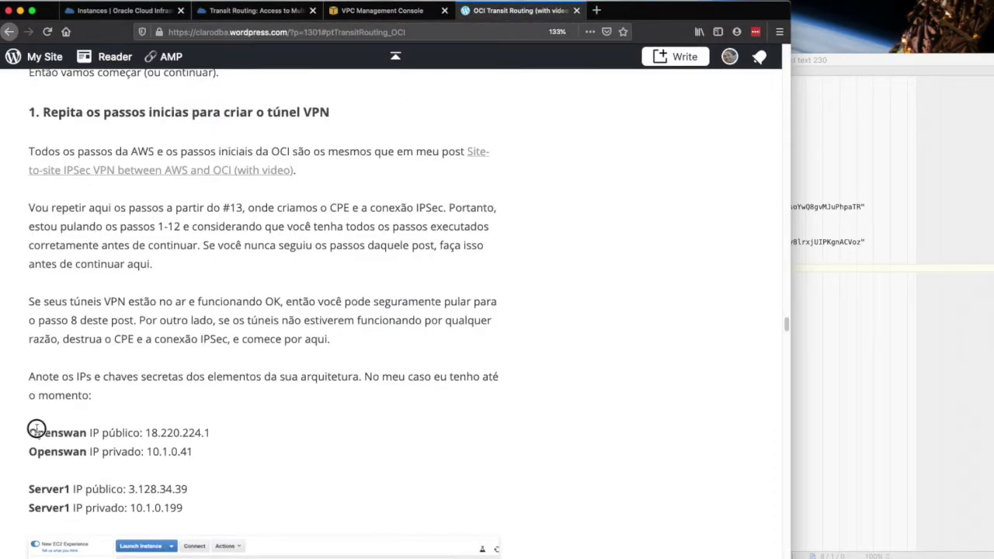
{"action": "left_click_drag", "start_coordinate": [34, 428], "coordinate": [210, 523]}
{"action": "left_click", "coordinate": [217, 515]}
{"action": "left_click", "coordinate": [391, 14]}
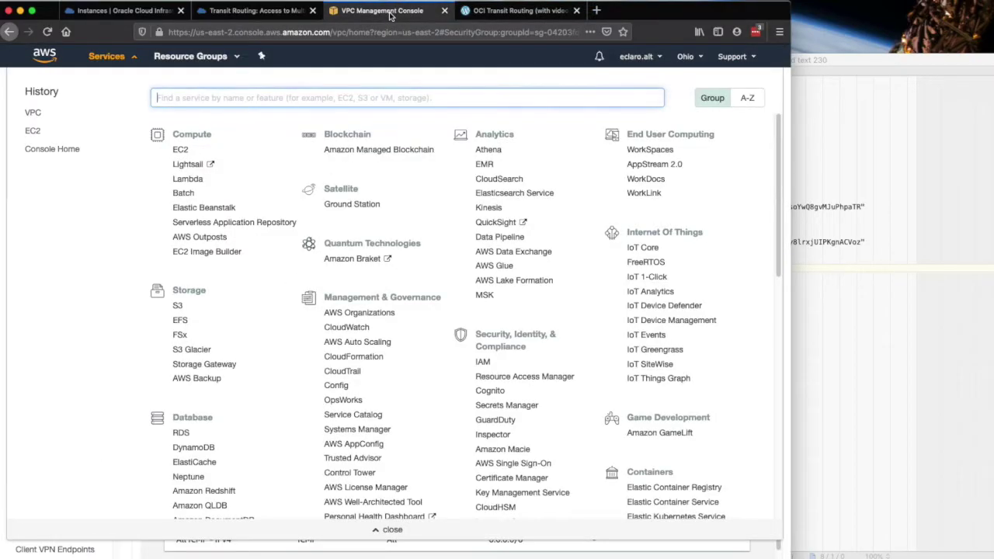
{"action": "left_click", "coordinate": [178, 150]}
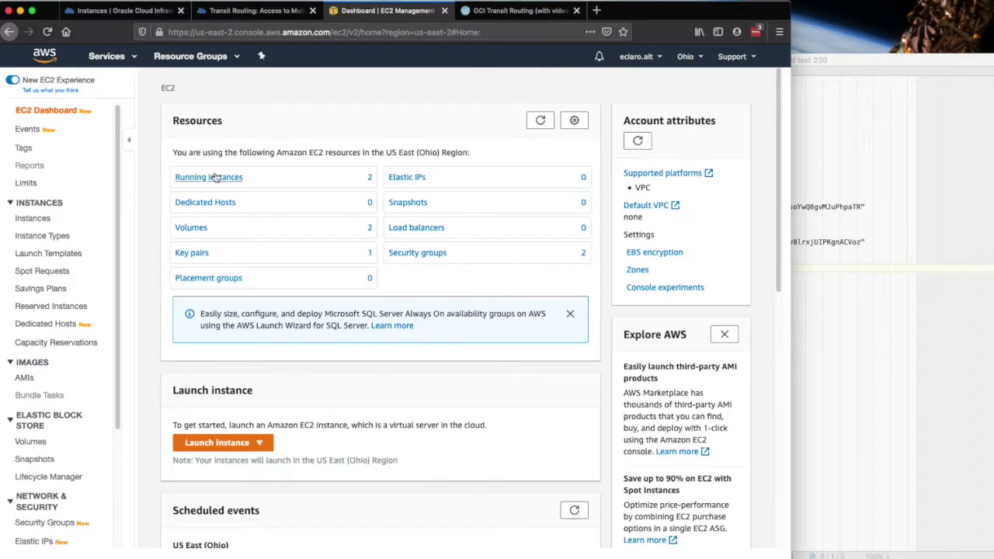
{"action": "left_click", "coordinate": [215, 177]}
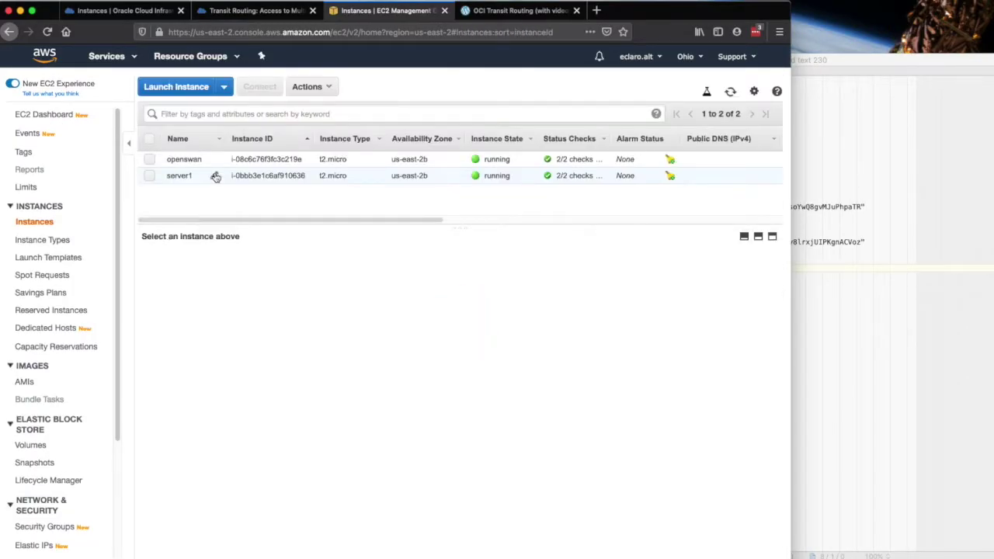
Step: Copy the openswan instance's public IP 18.220.224.1 into the Openswan entry of the text notes
{"action": "left_click", "coordinate": [196, 159]}
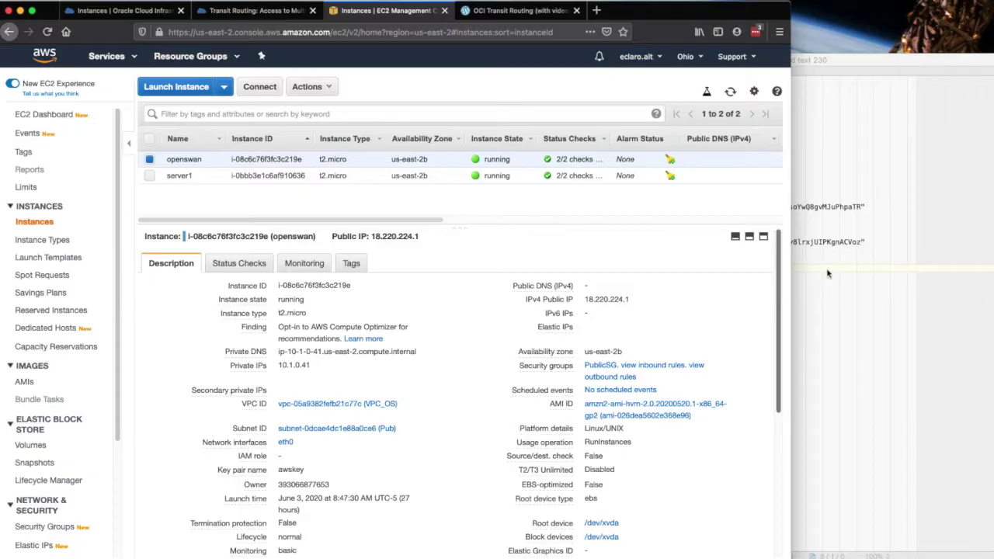
{"action": "left_click", "coordinate": [882, 312]}
{"action": "left_click", "coordinate": [845, 337]}
{"action": "left_click", "coordinate": [447, 299]}
{"action": "left_click", "coordinate": [896, 327]}
{"action": "left_click", "coordinate": [467, 319]}
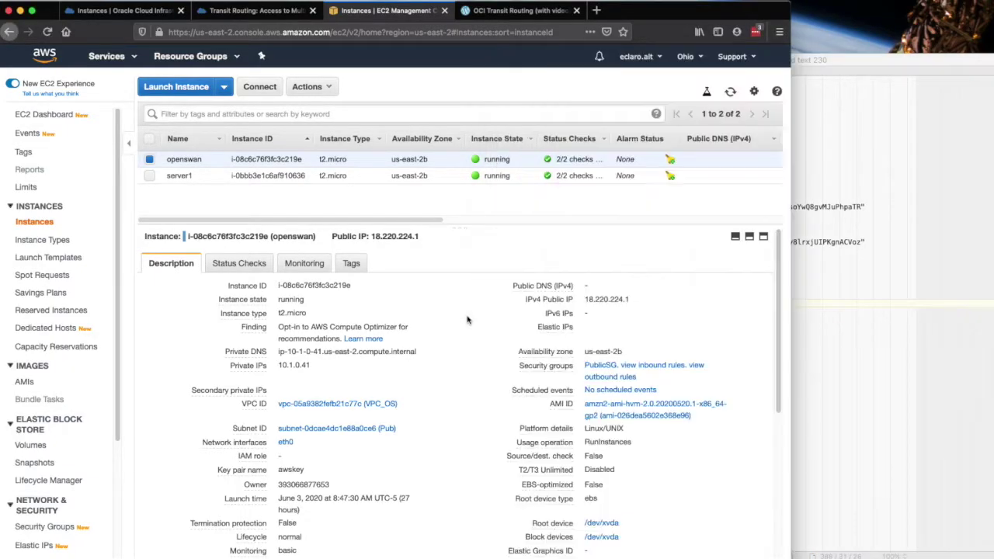
{"action": "left_click_drag", "start_coordinate": [632, 300], "coordinate": [588, 299]}
{"action": "left_click", "coordinate": [638, 299]}
{"action": "left_click", "coordinate": [837, 140]}
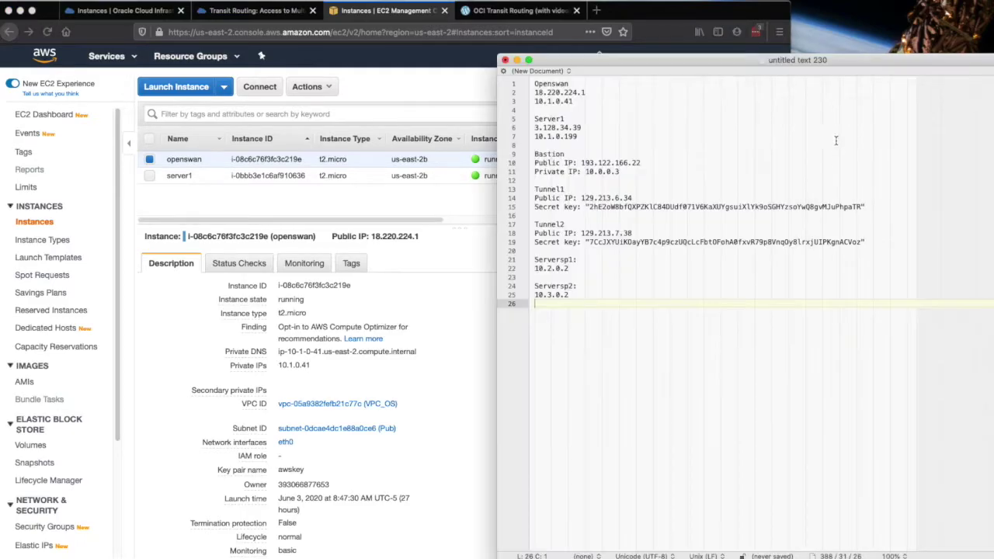
{"action": "left_click_drag", "start_coordinate": [594, 94], "coordinate": [535, 100]}
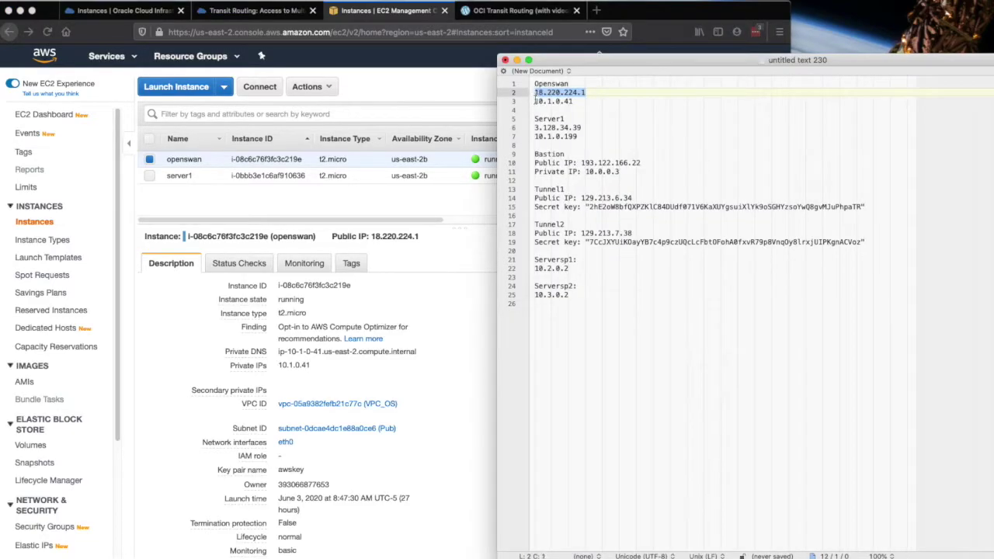
{"action": "key", "text": "super+v"}
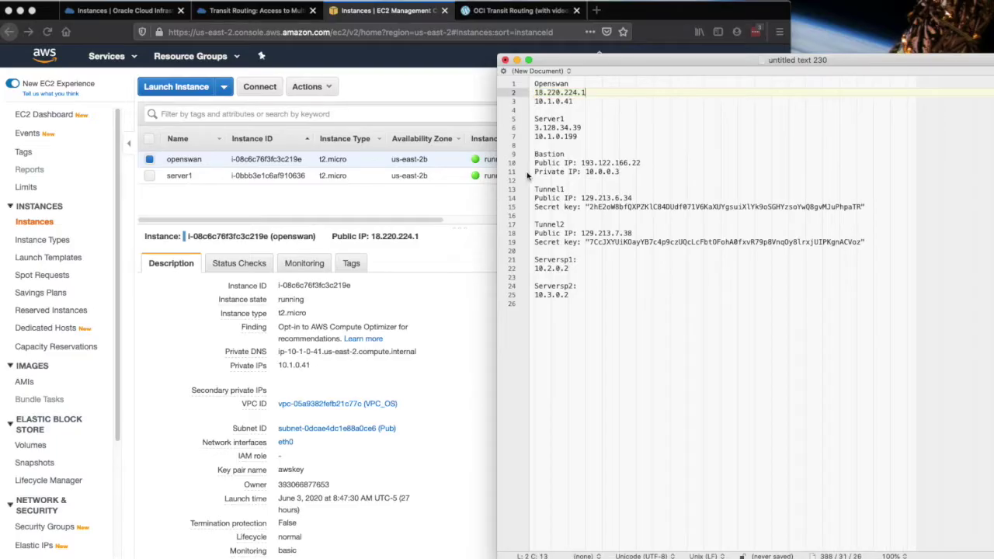
Step: Copy the openswan instance's private IP 10.1.0.41 into the second line of the Openswan entry in the notes
{"action": "left_click", "coordinate": [466, 278]}
{"action": "left_click", "coordinate": [320, 369]}
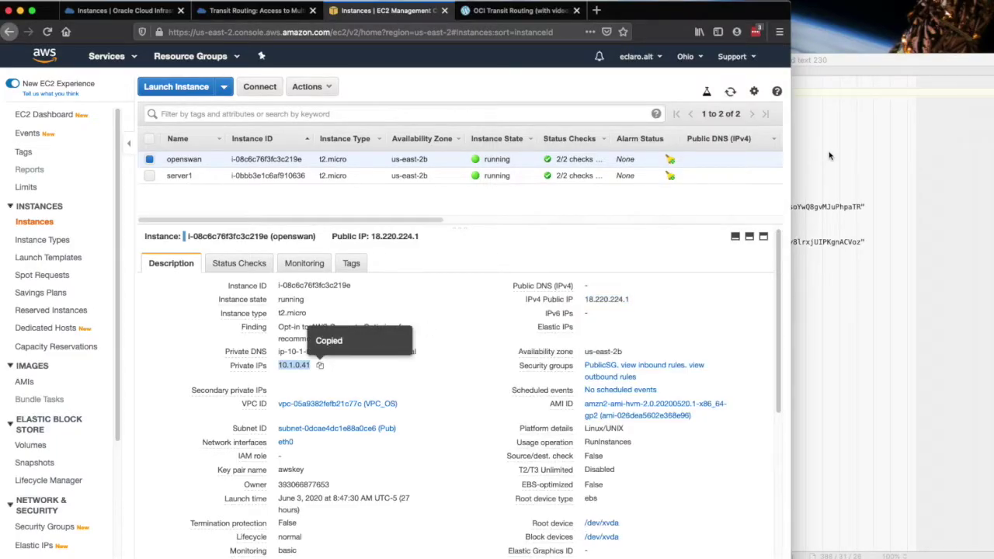
{"action": "key", "text": "super+Tab"}
{"action": "left_click", "coordinate": [518, 100]}
{"action": "key", "text": "super+v"}
Step: Copy the server1 instance's public IP 3.128.34.39 into the Server1 entry of the text notes
{"action": "left_click", "coordinate": [279, 192]}
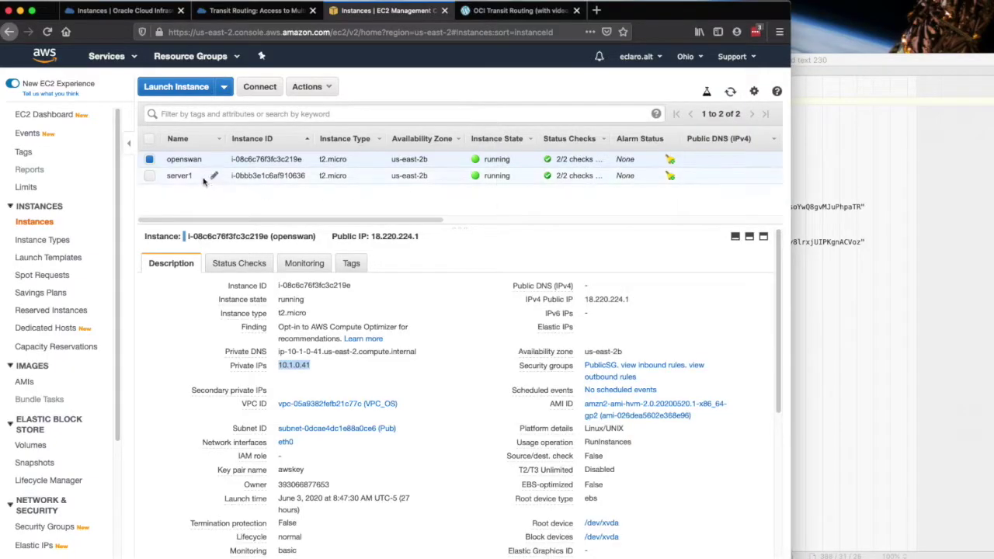
{"action": "left_click", "coordinate": [195, 178]}
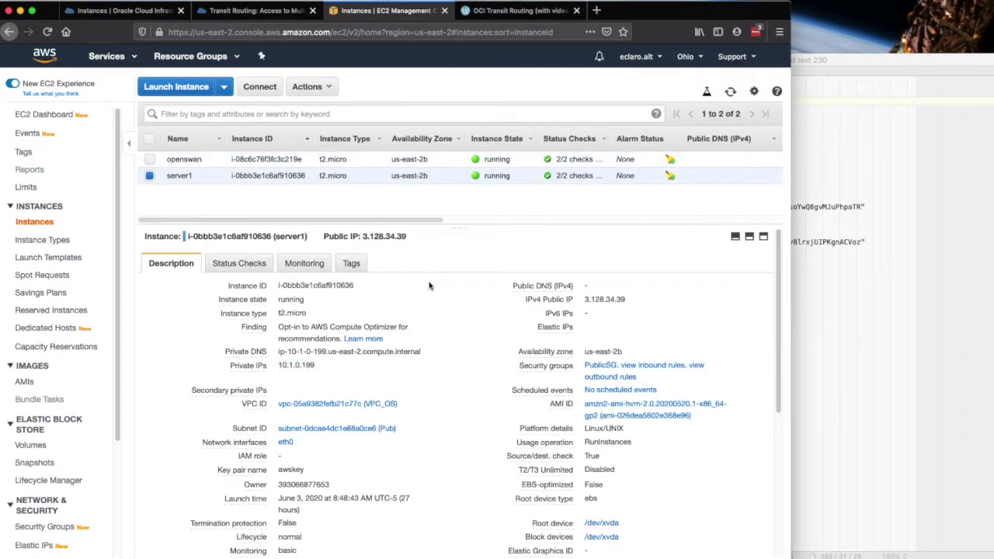
{"action": "left_click", "coordinate": [635, 299]}
{"action": "left_click", "coordinate": [835, 159]}
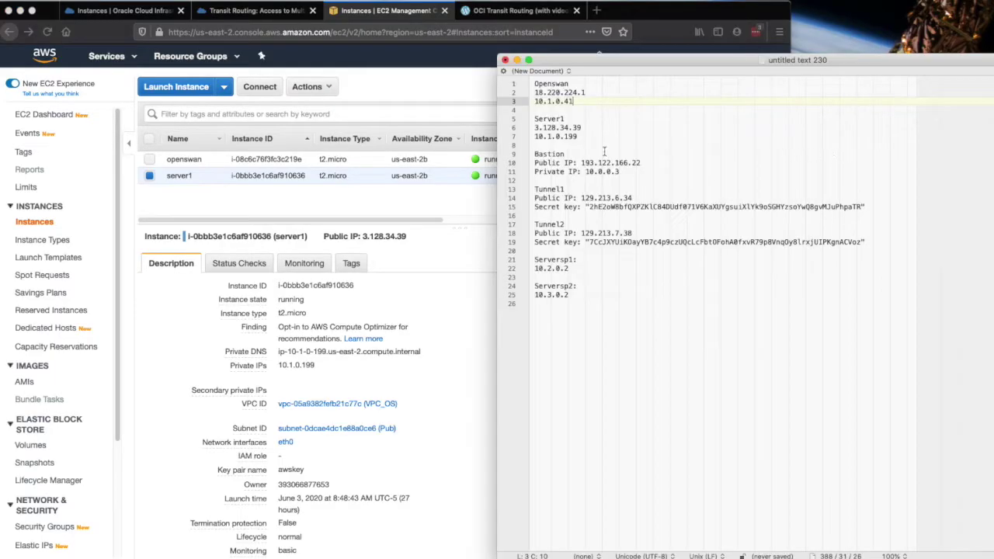
{"action": "left_click_drag", "start_coordinate": [588, 130], "coordinate": [518, 128]}
{"action": "key", "text": "super+v"}
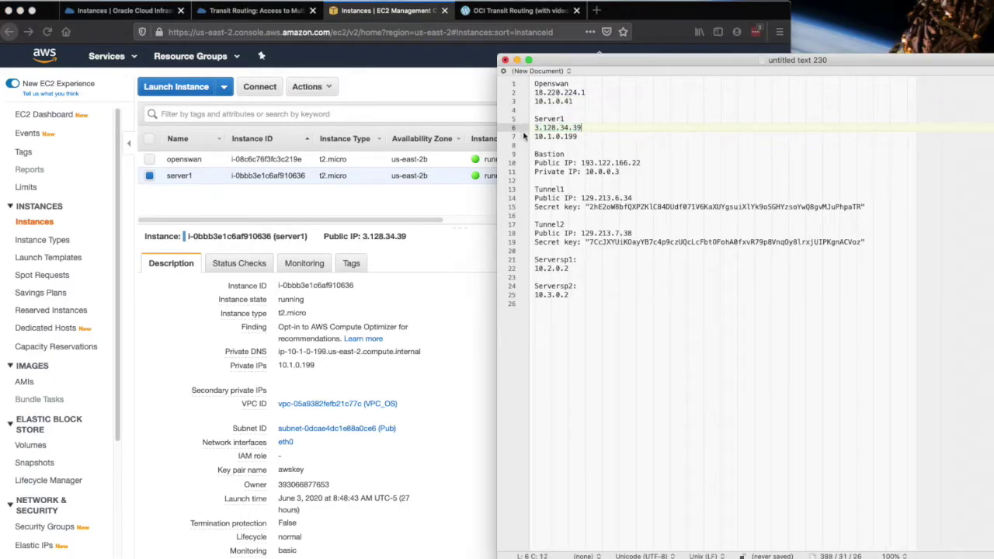
Step: Copy the server1 instance's private IP 10.1.0.199 into the second line of the Server1 entry in the notes
{"action": "left_click", "coordinate": [354, 387]}
{"action": "left_click", "coordinate": [325, 368]}
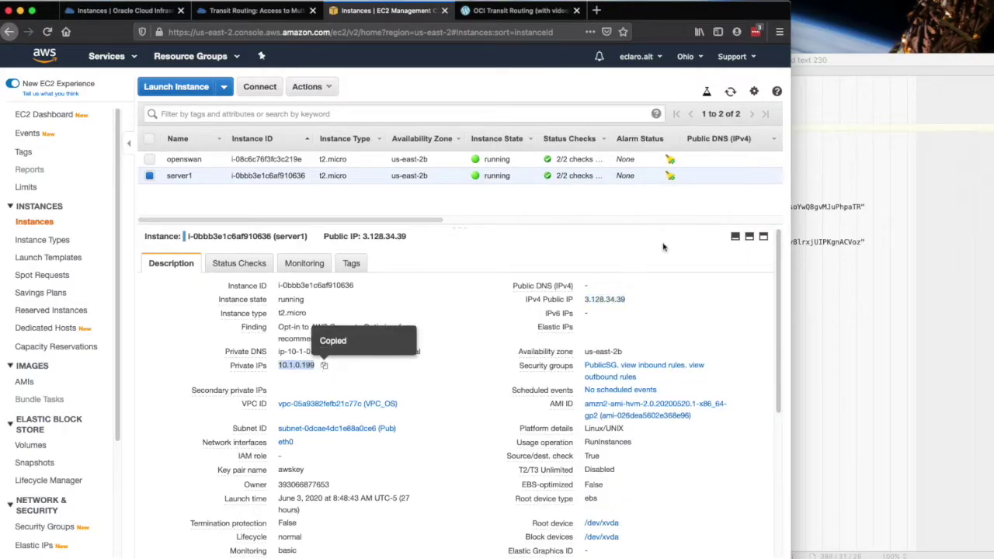
{"action": "left_click", "coordinate": [812, 167]}
{"action": "left_click", "coordinate": [579, 136]}
{"action": "left_click_drag", "start_coordinate": [579, 136], "coordinate": [525, 138]}
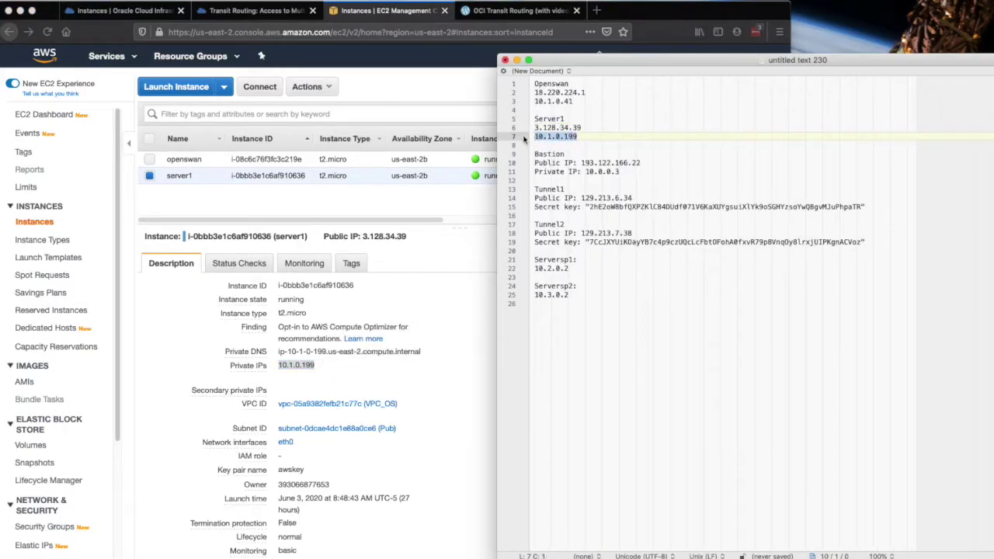
{"action": "key", "text": "super+v"}
Step: Insert four blank lines above the Bastion entry in the notes to separate it from the AWS servers
{"action": "left_click_drag", "start_coordinate": [622, 145], "coordinate": [696, 332]}
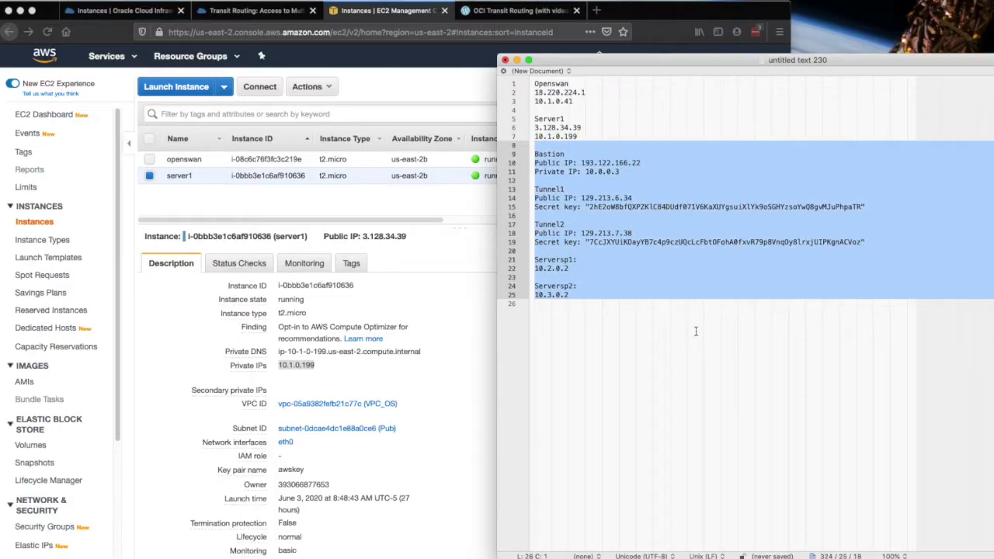
{"action": "key", "text": "Left"}
{"action": "key", "text": "Return"}
{"action": "key", "text": "Return"}
{"action": "key", "text": "Return"}
{"action": "key", "text": "Return"}
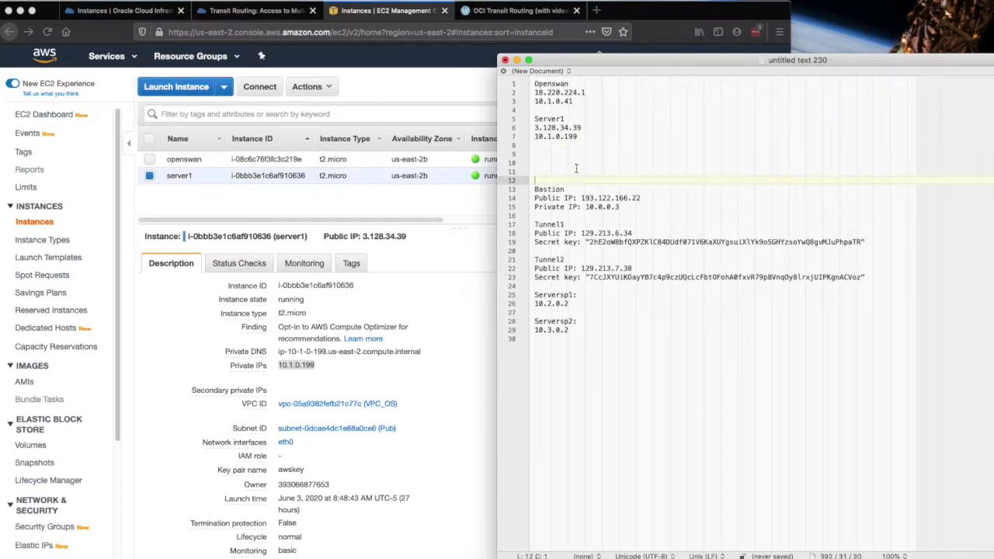
Step: Check the post's list of Openswan and Server1 IPs and its instructions for creating the Customer Premise Equipment
{"action": "left_click", "coordinate": [491, 17]}
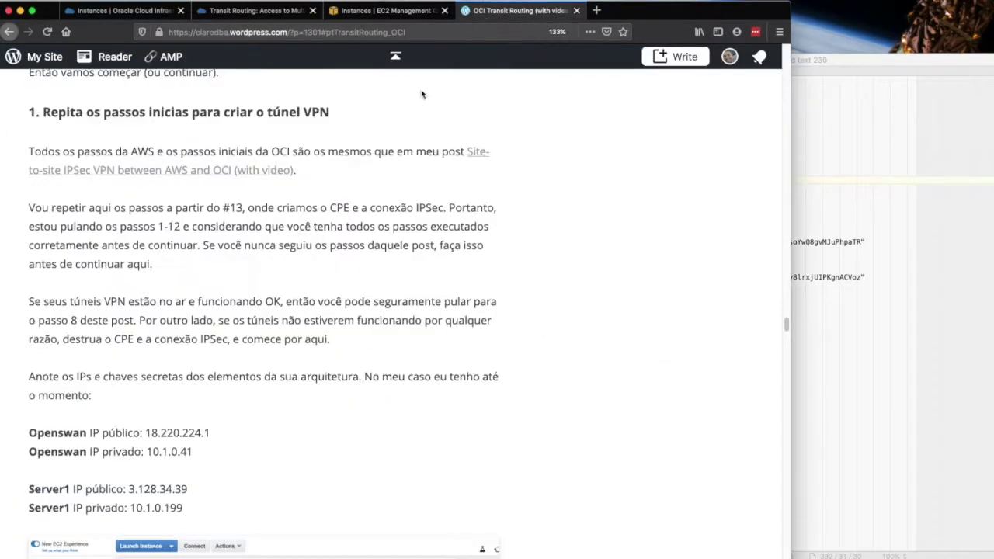
{"action": "left_click_drag", "start_coordinate": [138, 409], "coordinate": [223, 504]}
{"action": "scroll", "coordinate": [506, 391], "scroll_direction": "down", "scroll_amount": 1}
{"action": "left_click", "coordinate": [846, 149]}
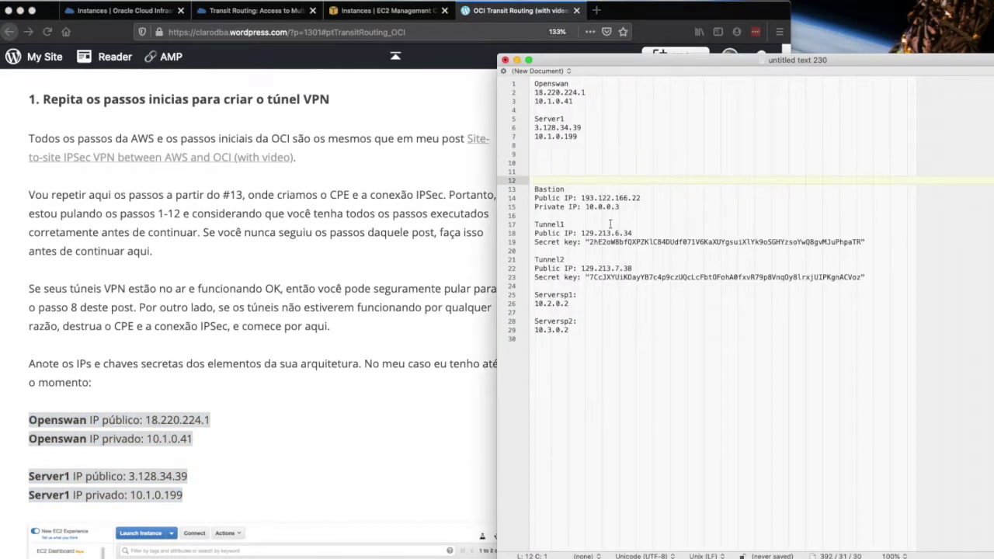
{"action": "scroll", "coordinate": [336, 381], "scroll_direction": "down", "scroll_amount": 1}
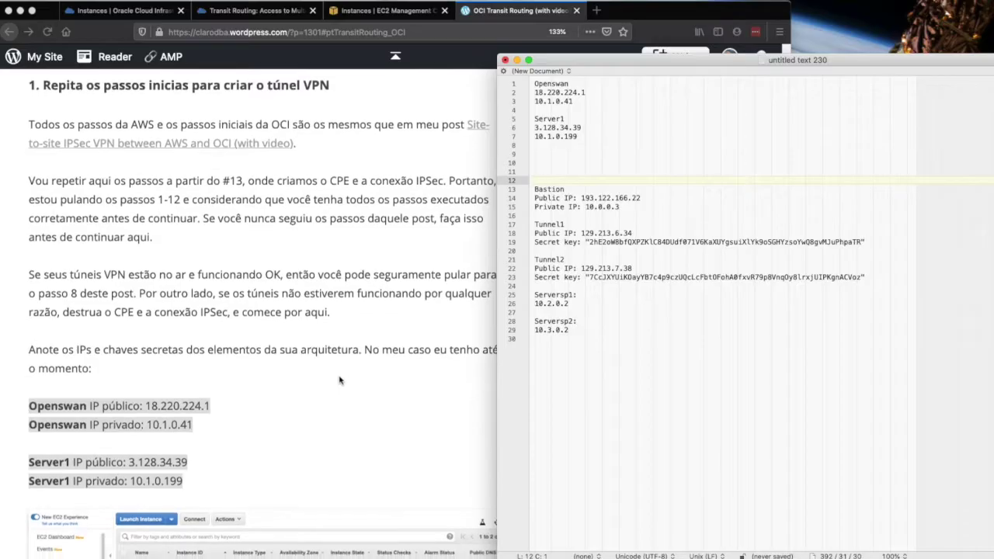
{"action": "left_click", "coordinate": [338, 380]}
{"action": "scroll", "coordinate": [342, 380], "scroll_direction": "down", "scroll_amount": 10}
{"action": "scroll", "coordinate": [346, 378], "scroll_direction": "down", "scroll_amount": 12}
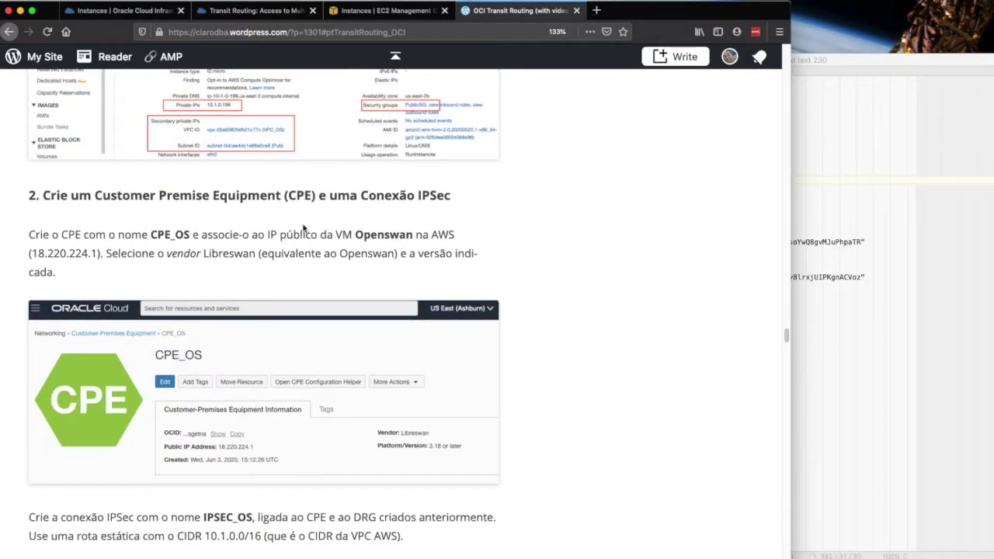
{"action": "left_click_drag", "start_coordinate": [259, 220], "coordinate": [316, 256]}
{"action": "left_click", "coordinate": [324, 266]}
Step: Switch to the OCI console's Customer-Premises Equipment list and start a new CPE named CPE_OS
{"action": "left_click", "coordinate": [266, 15]}
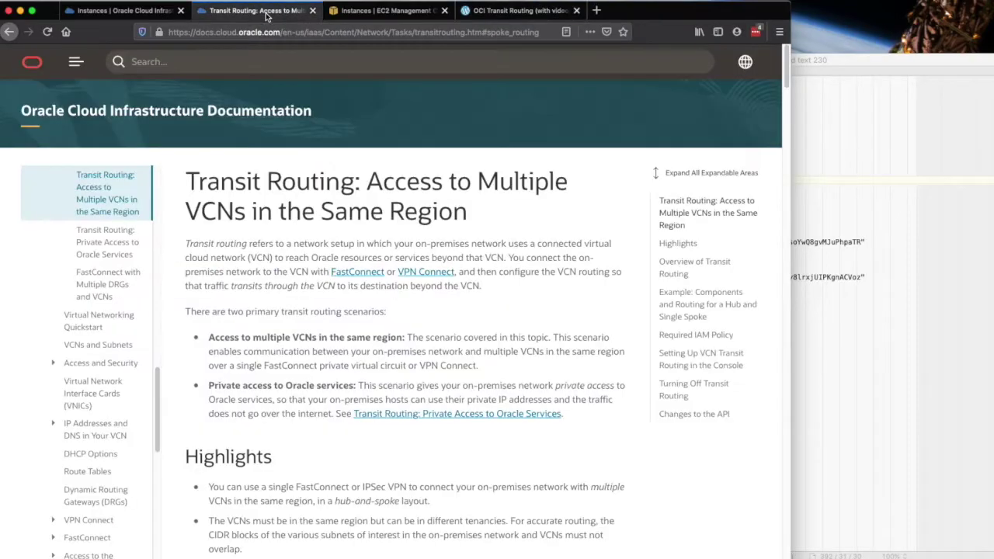
{"action": "left_click", "coordinate": [118, 13]}
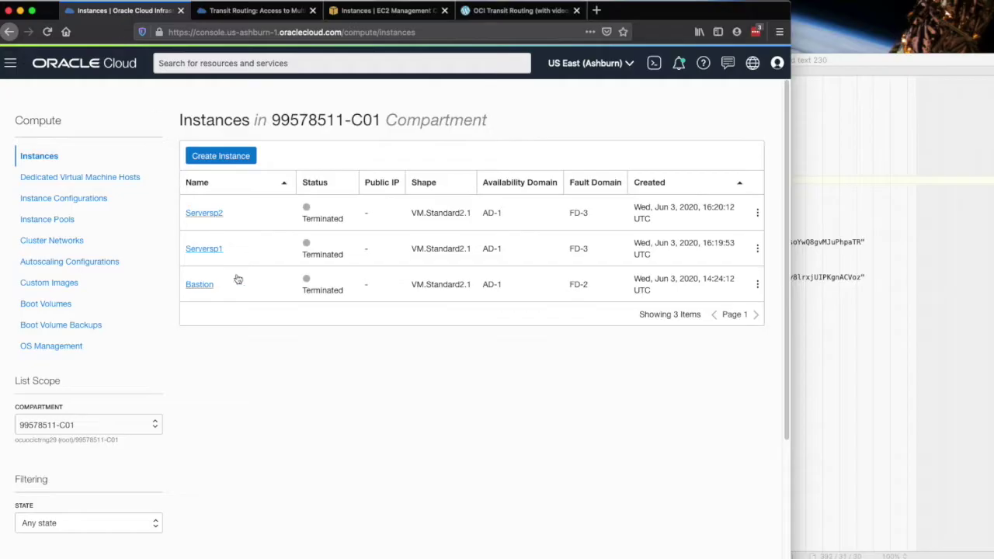
{"action": "left_click", "coordinate": [10, 63]}
{"action": "mouse_move", "coordinate": [46, 184]}
{"action": "mouse_move", "coordinate": [100, 201]}
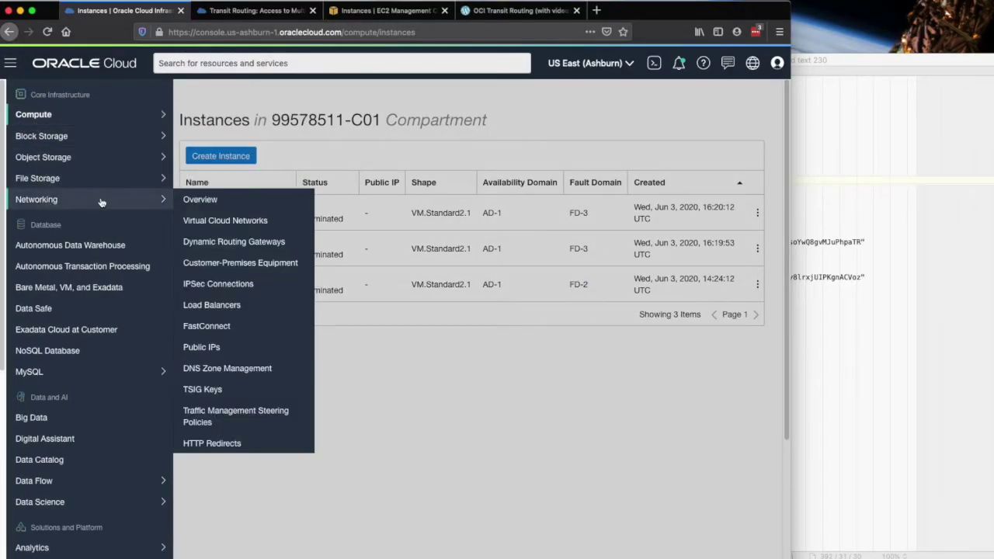
{"action": "left_click", "coordinate": [232, 267]}
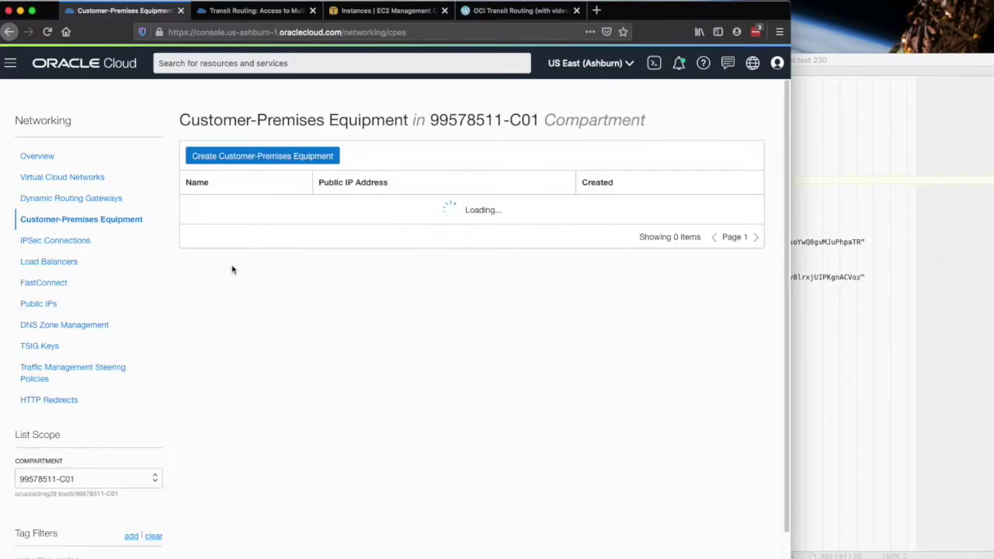
{"action": "left_click", "coordinate": [264, 156]}
{"action": "left_click", "coordinate": [261, 153]}
Step: Set the CPE's public IP address to Openswan's public IP 18.220.224.1, copied from the notes
{"action": "left_click", "coordinate": [393, 254]}
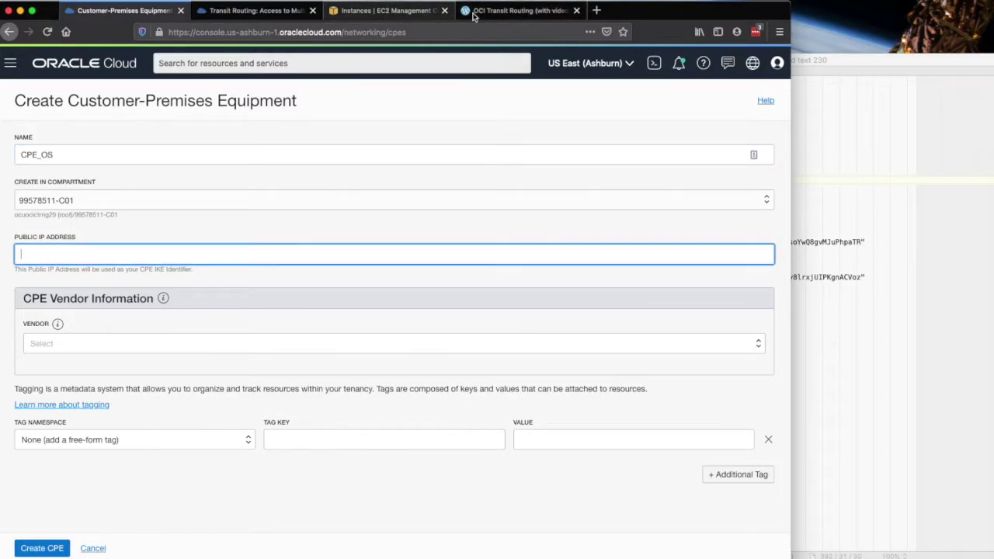
{"action": "left_click", "coordinate": [843, 136]}
{"action": "left_click_drag", "start_coordinate": [587, 92], "coordinate": [533, 93]}
{"action": "key", "text": "super+c"}
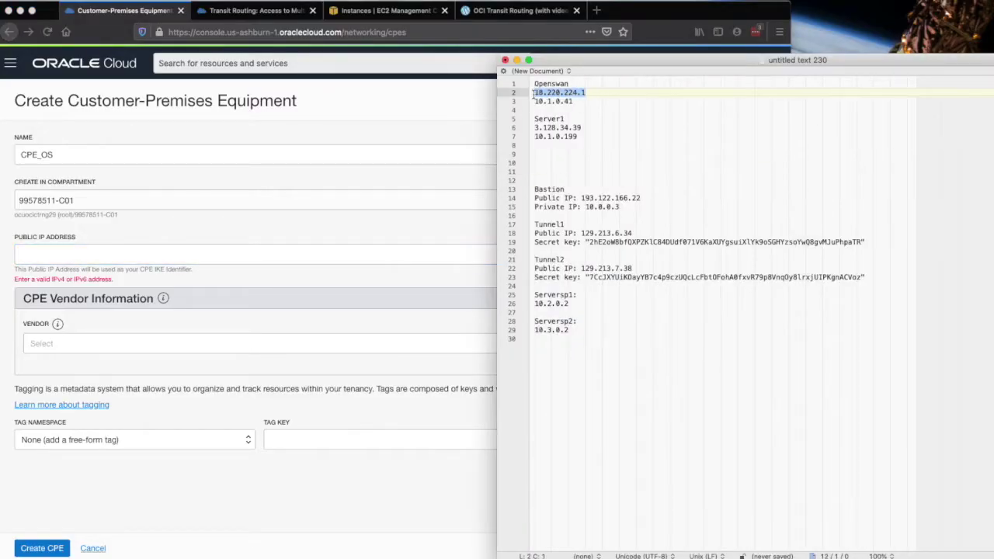
{"action": "left_click", "coordinate": [243, 258]}
{"action": "key", "text": "super+v"}
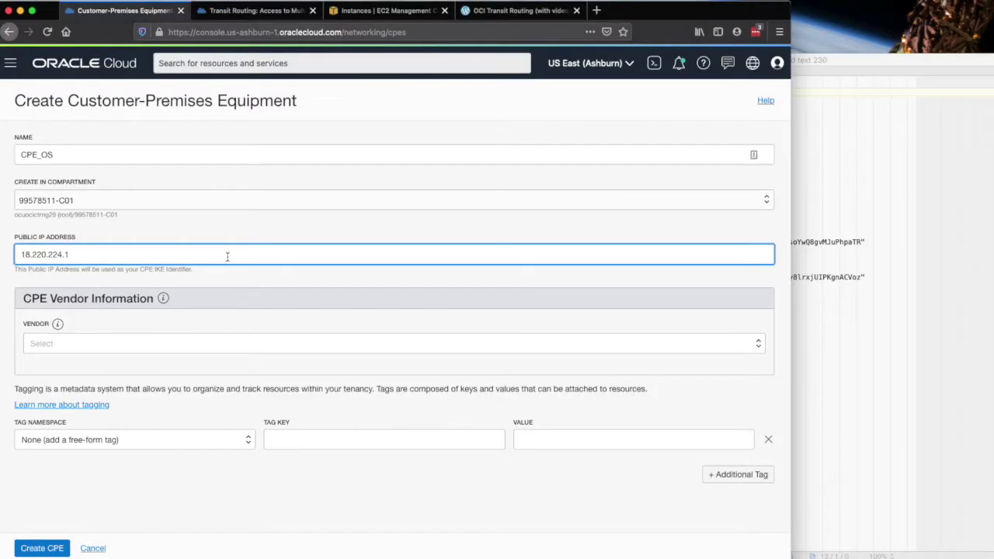
Step: Set the CPE vendor to Libreswan with platform version 3.18 or later, and create the CPE
{"action": "left_click", "coordinate": [229, 345]}
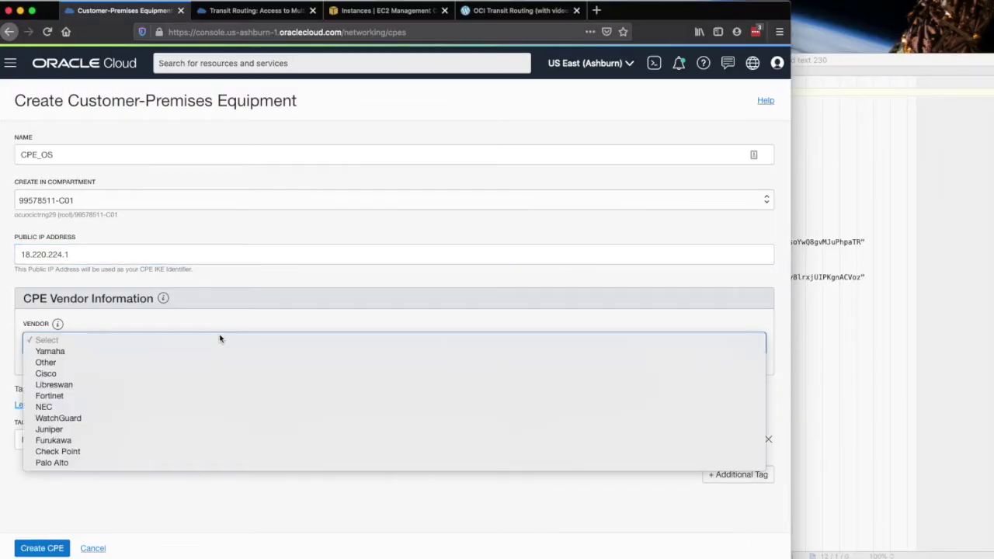
{"action": "left_click", "coordinate": [171, 385]}
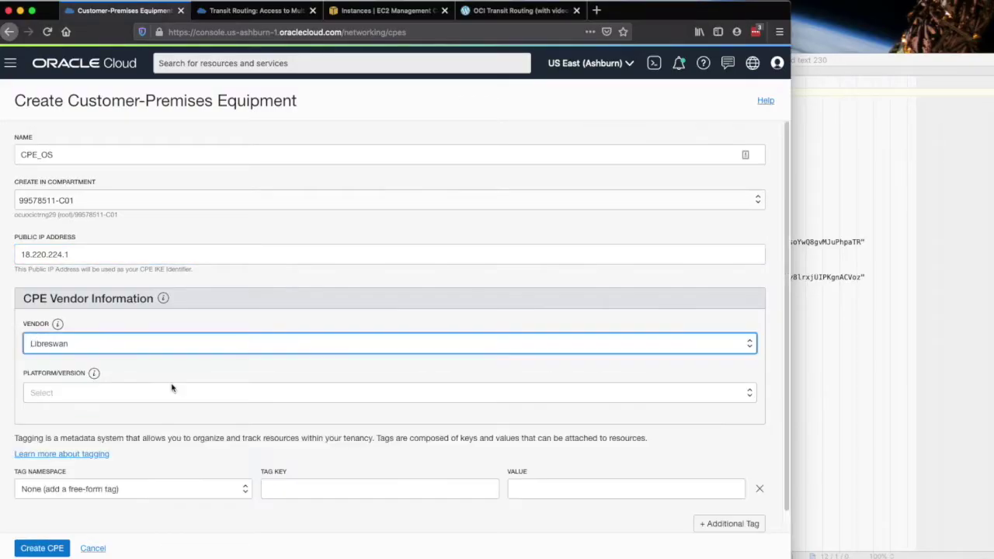
{"action": "left_click", "coordinate": [164, 397]}
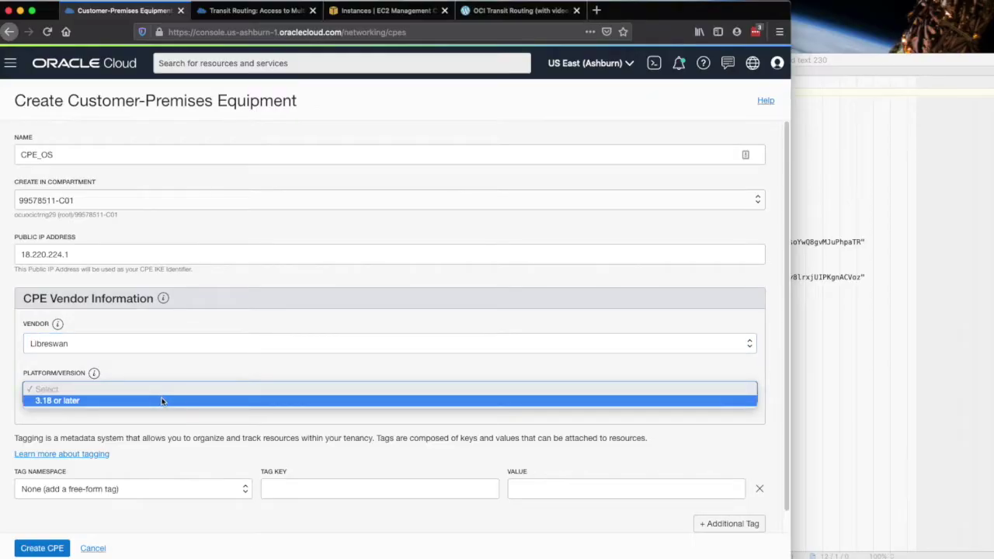
{"action": "left_click", "coordinate": [163, 401]}
{"action": "scroll", "coordinate": [172, 437], "scroll_direction": "down", "scroll_amount": 1}
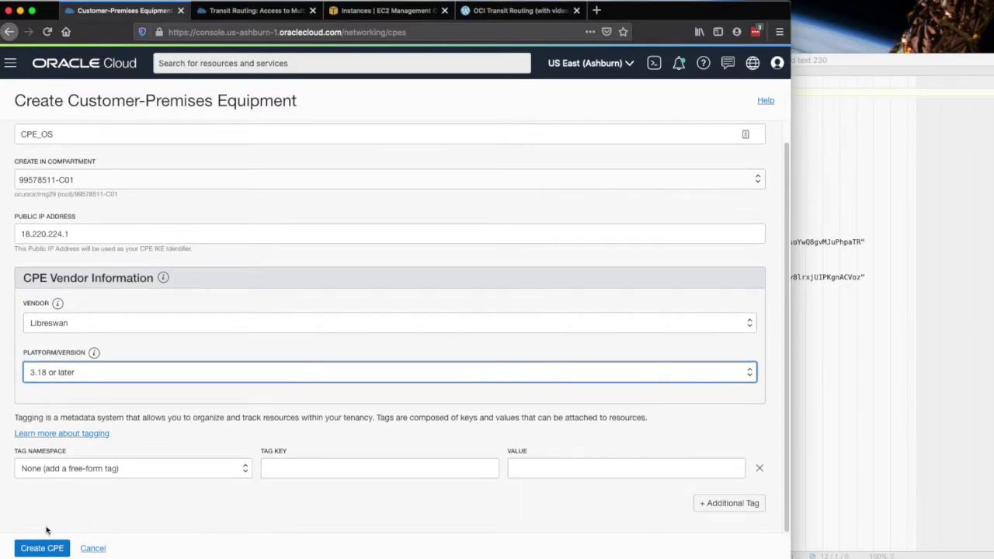
{"action": "left_click", "coordinate": [48, 548]}
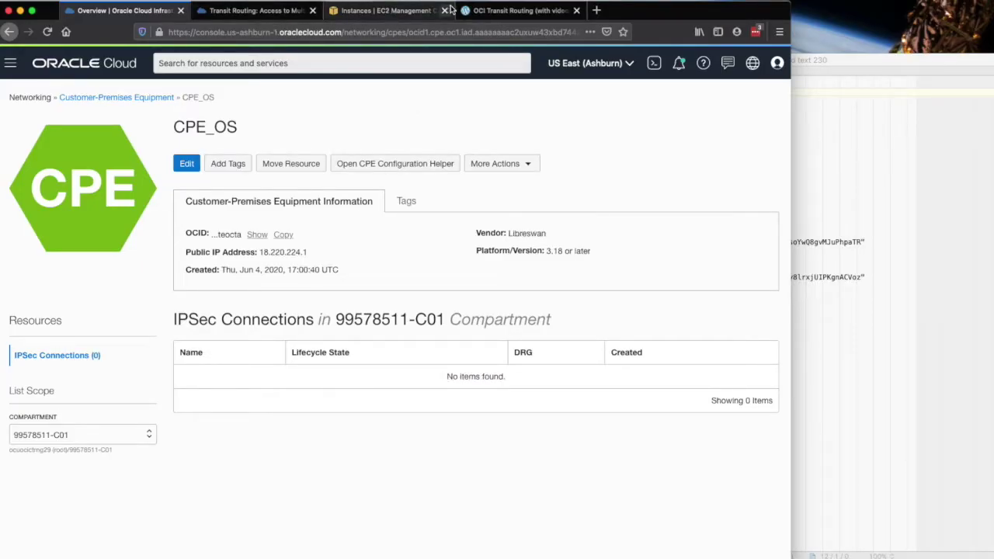
Step: Check the post's IPSec connection instructions, and start a new IPSec connection named IPSEC_OS in the OCI console
{"action": "left_click", "coordinate": [514, 11]}
{"action": "scroll", "coordinate": [568, 254], "scroll_direction": "down", "scroll_amount": 15}
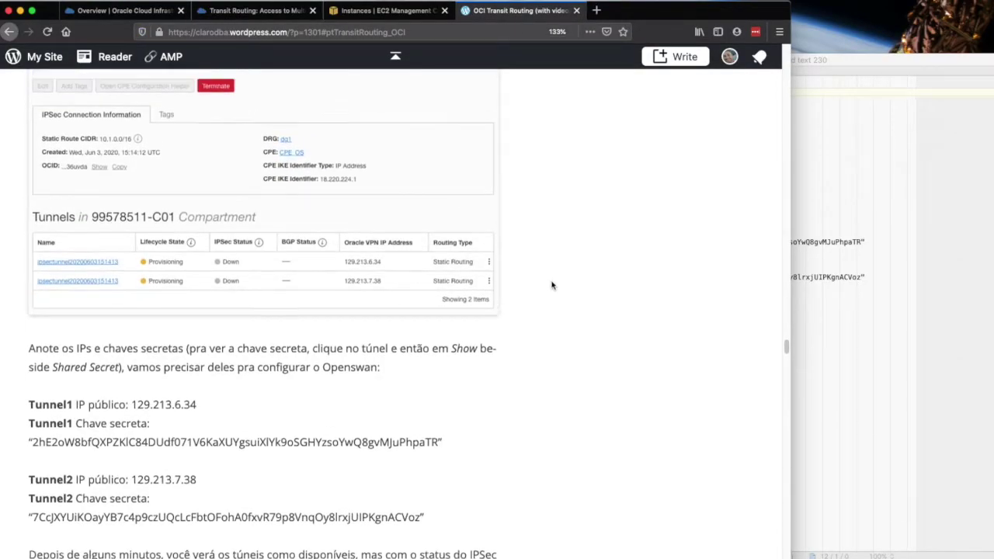
{"action": "scroll", "coordinate": [551, 284], "scroll_direction": "up", "scroll_amount": 5}
{"action": "left_click_drag", "start_coordinate": [164, 330], "coordinate": [384, 353]}
{"action": "left_click", "coordinate": [376, 359]}
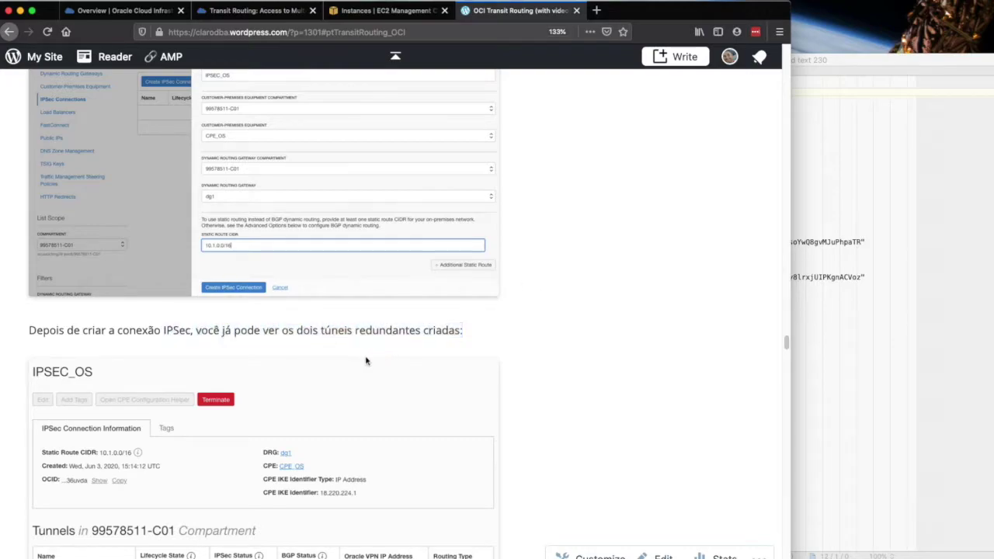
{"action": "left_click", "coordinate": [146, 20]}
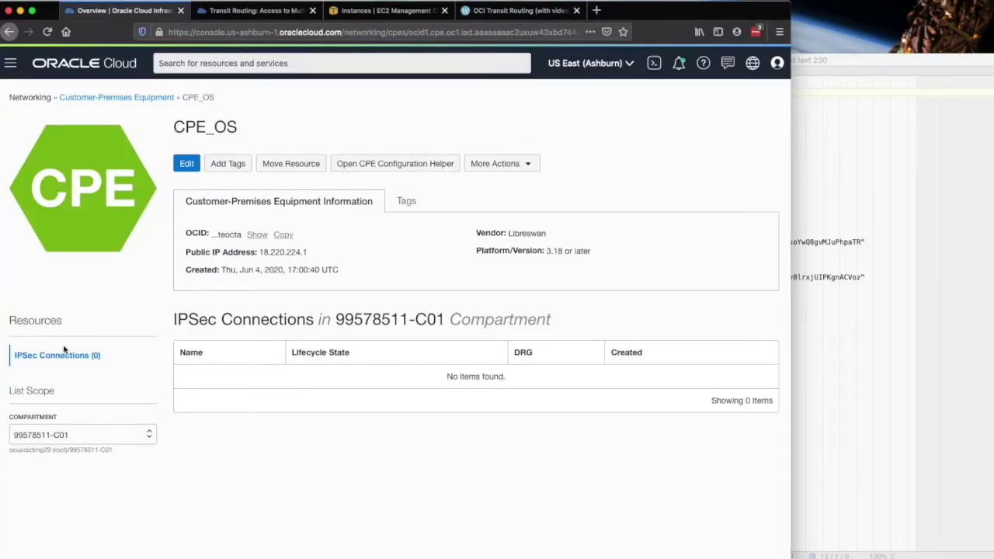
{"action": "left_click", "coordinate": [122, 96]}
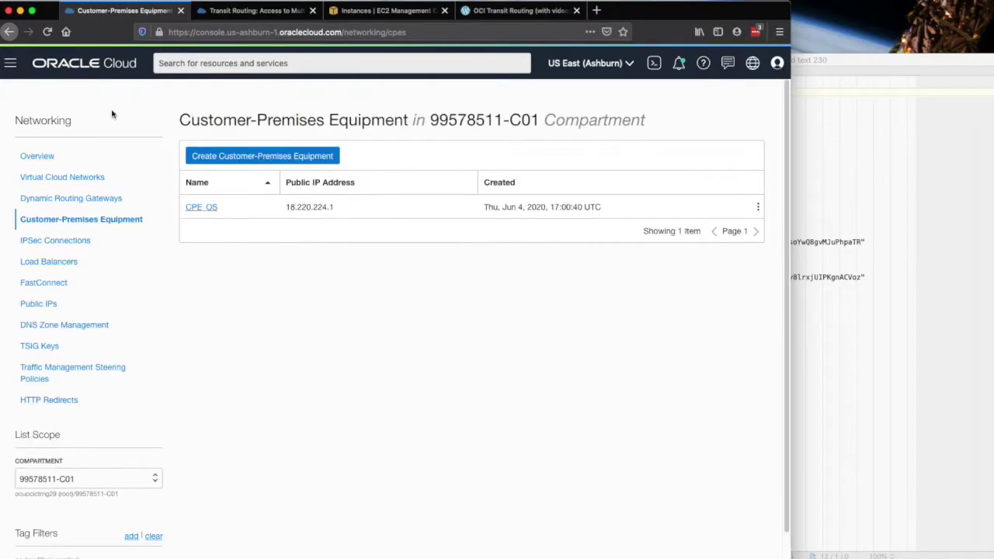
{"action": "left_click", "coordinate": [59, 246]}
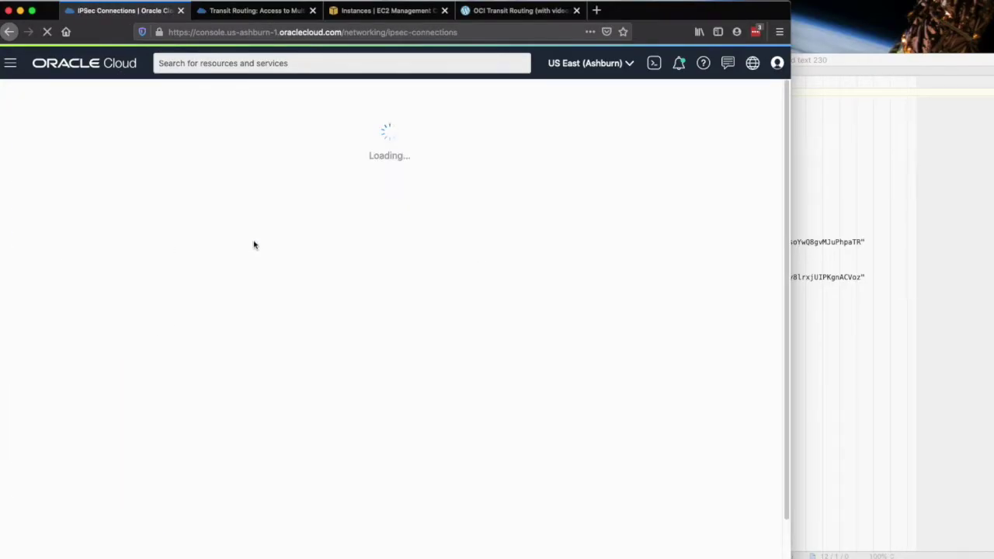
{"action": "left_click", "coordinate": [250, 216]}
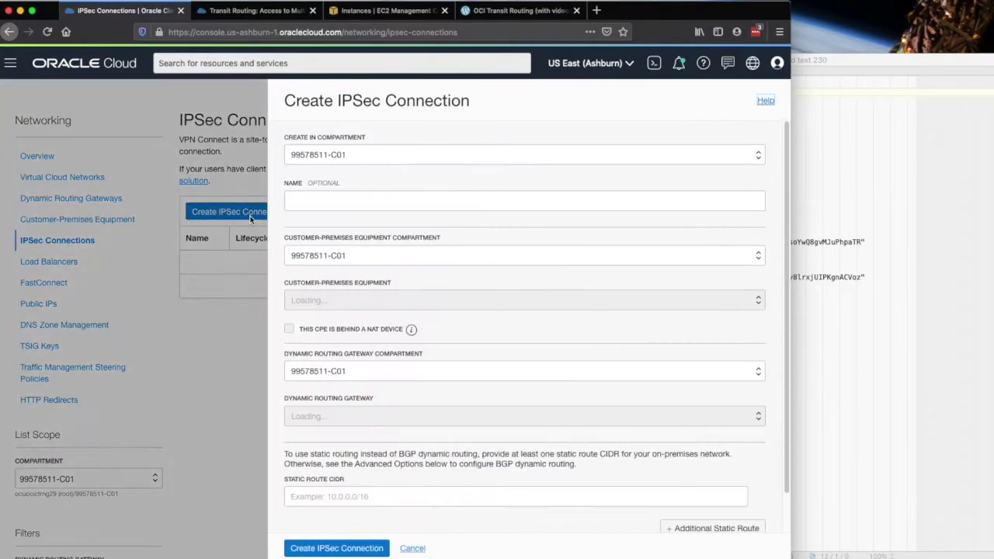
{"action": "left_click", "coordinate": [308, 202]}
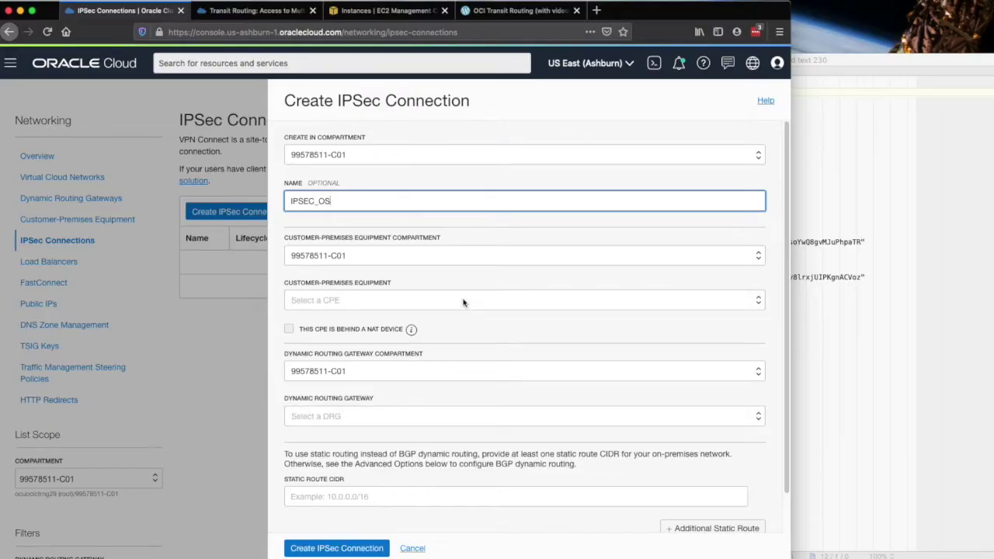
Step: Set the IPSec connection's customer-premises equipment to CPE_OS and its dynamic routing gateway to dg1, and try to create it
{"action": "left_click", "coordinate": [464, 302]}
{"action": "left_click", "coordinate": [458, 308]}
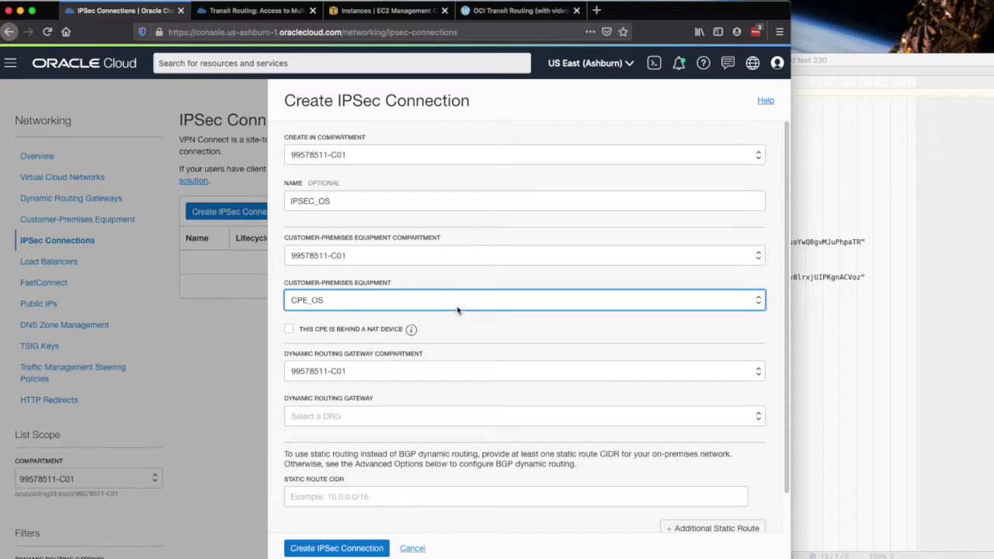
{"action": "left_click", "coordinate": [482, 420]}
{"action": "left_click", "coordinate": [484, 424]}
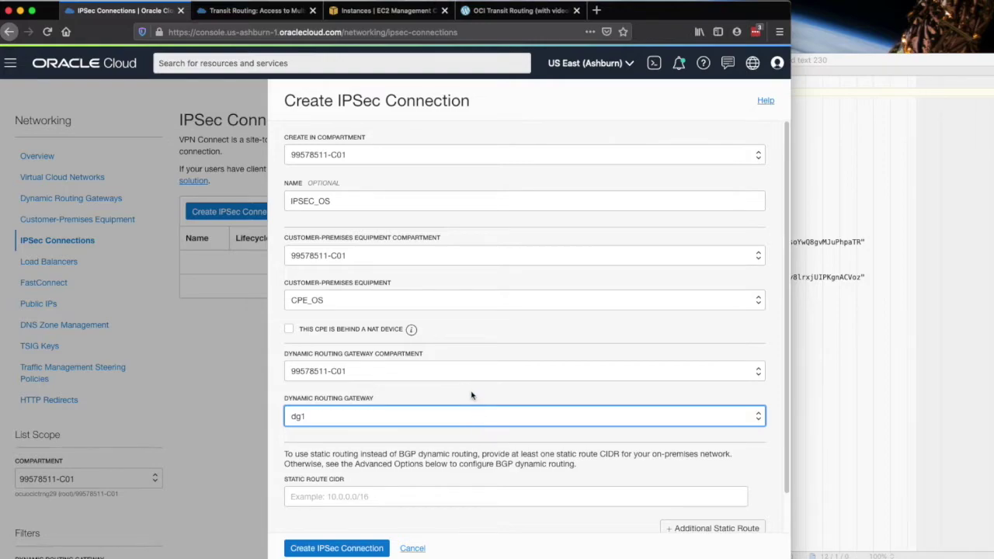
{"action": "left_click", "coordinate": [347, 548]}
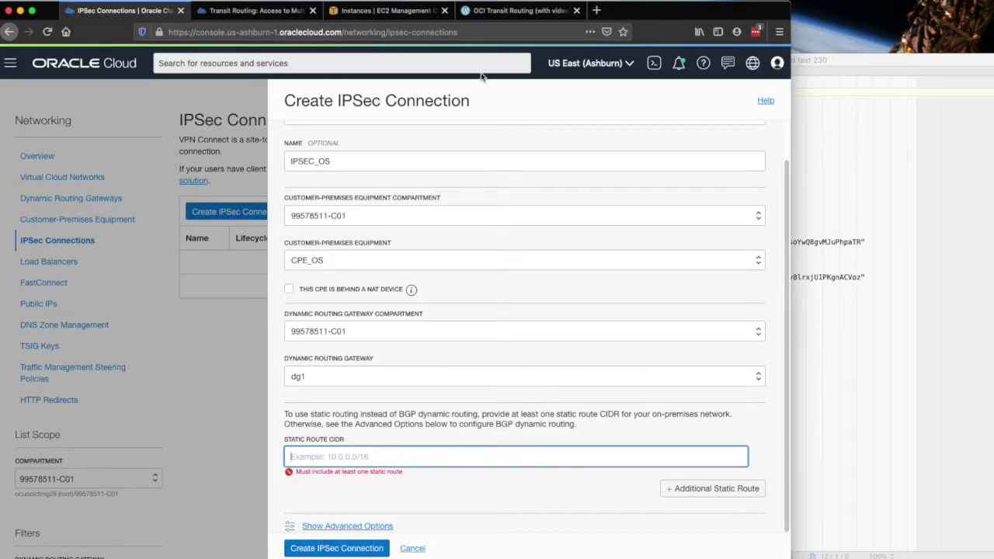
Step: Find the static route instruction for IPSEC_OS in the post and copy the AWS VPC's CIDR 10.1.0.0/16
{"action": "left_click", "coordinate": [515, 12]}
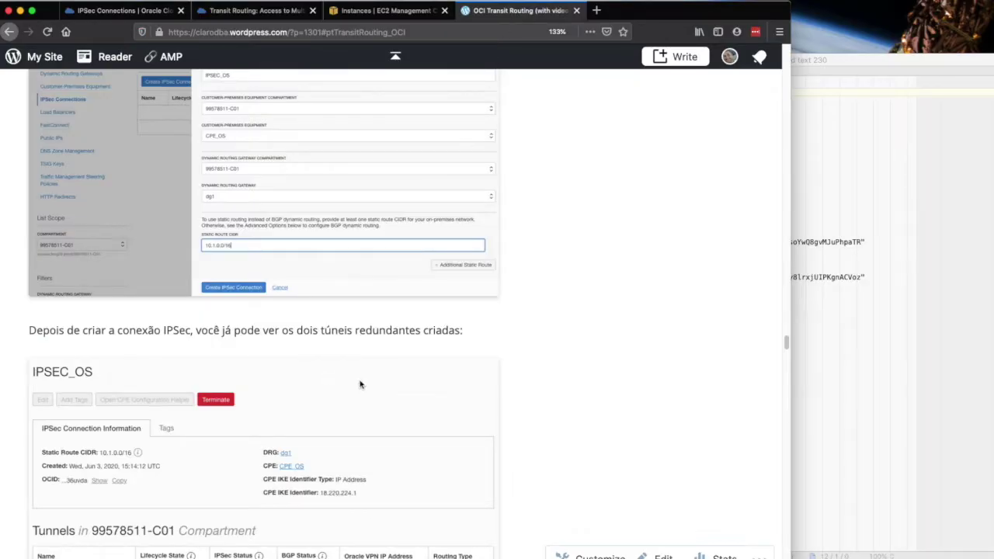
{"action": "scroll", "coordinate": [362, 382], "scroll_direction": "down", "scroll_amount": 5}
{"action": "scroll", "coordinate": [361, 382], "scroll_direction": "down", "scroll_amount": 3}
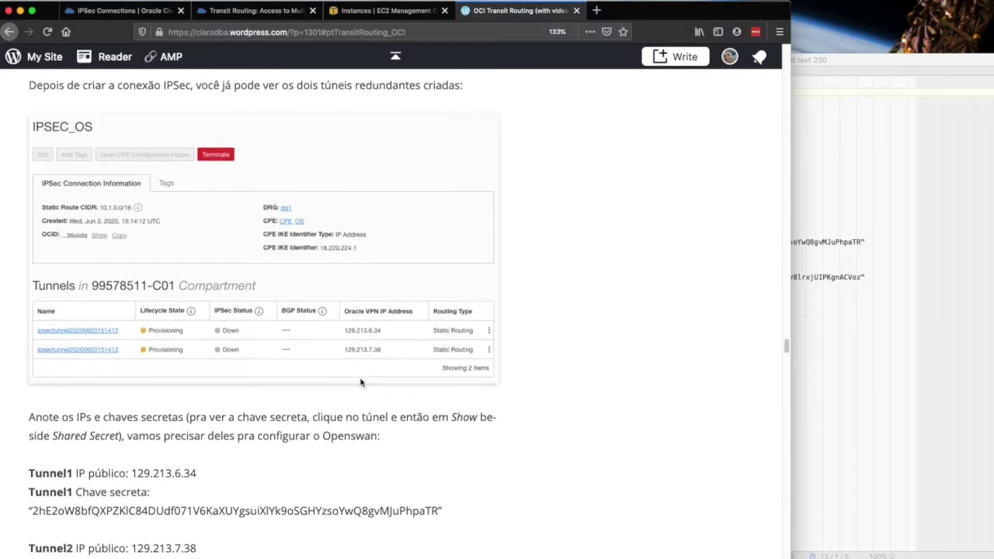
{"action": "scroll", "coordinate": [359, 382], "scroll_direction": "up", "scroll_amount": 4}
{"action": "scroll", "coordinate": [359, 382], "scroll_direction": "up", "scroll_amount": 8}
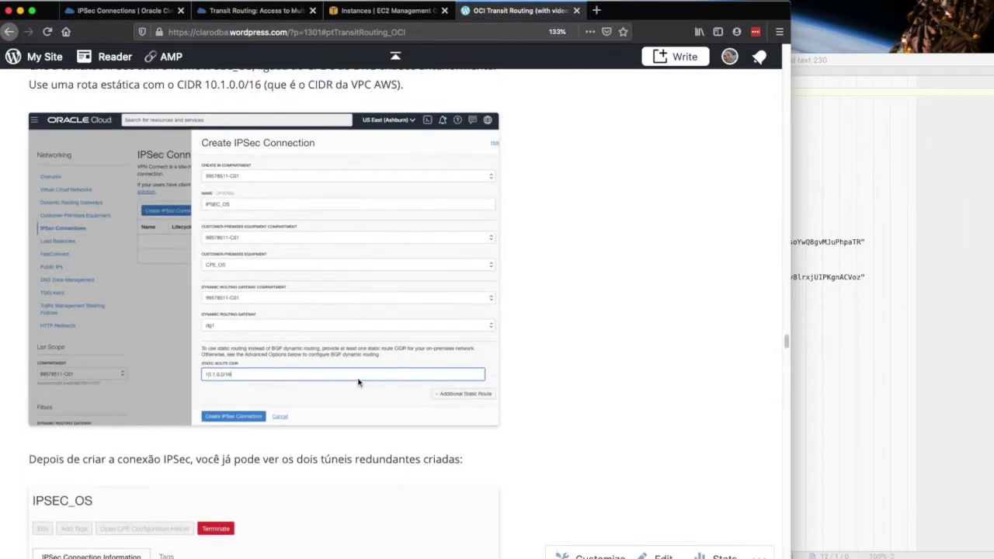
{"action": "scroll", "coordinate": [358, 383], "scroll_direction": "up", "scroll_amount": 2}
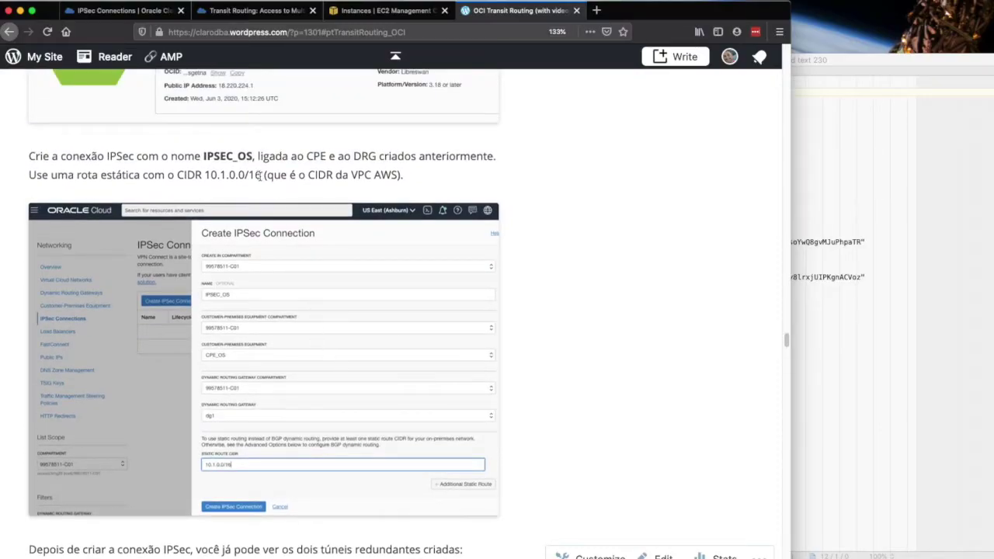
{"action": "left_click_drag", "start_coordinate": [261, 176], "coordinate": [203, 176]}
{"action": "key", "text": "super+c"}
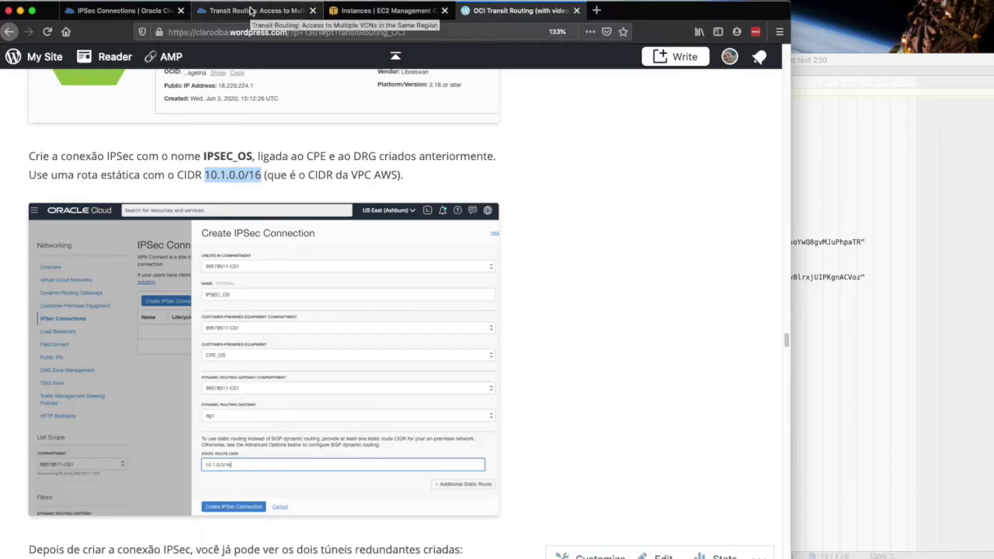
Step: Return to the IPSec connection form in the OCI console and set its static route CIDR to 10.1.0.0/16
{"action": "left_click", "coordinate": [250, 10]}
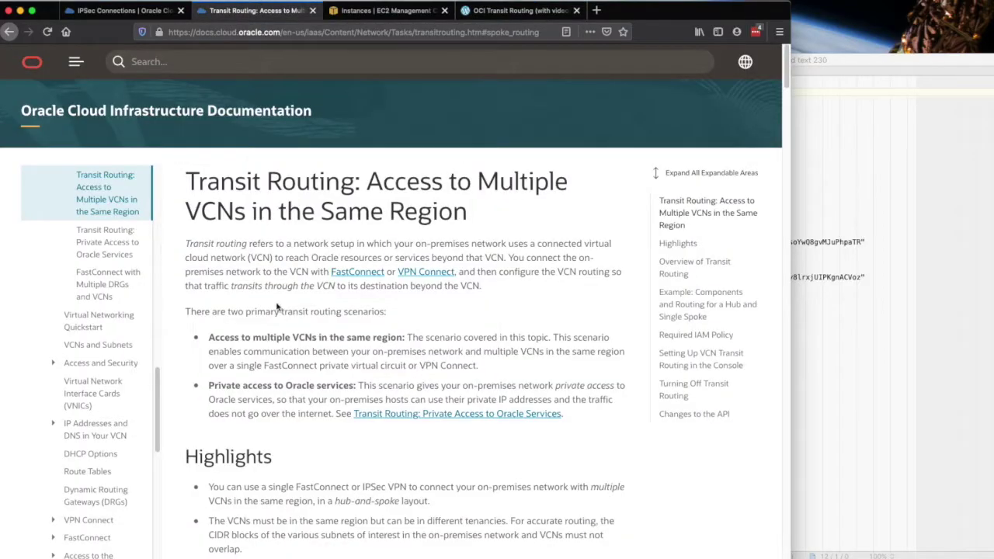
{"action": "left_click", "coordinate": [144, 13]}
{"action": "left_click_drag", "start_coordinate": [145, 13], "coordinate": [377, 19]}
{"action": "left_click", "coordinate": [412, 458]}
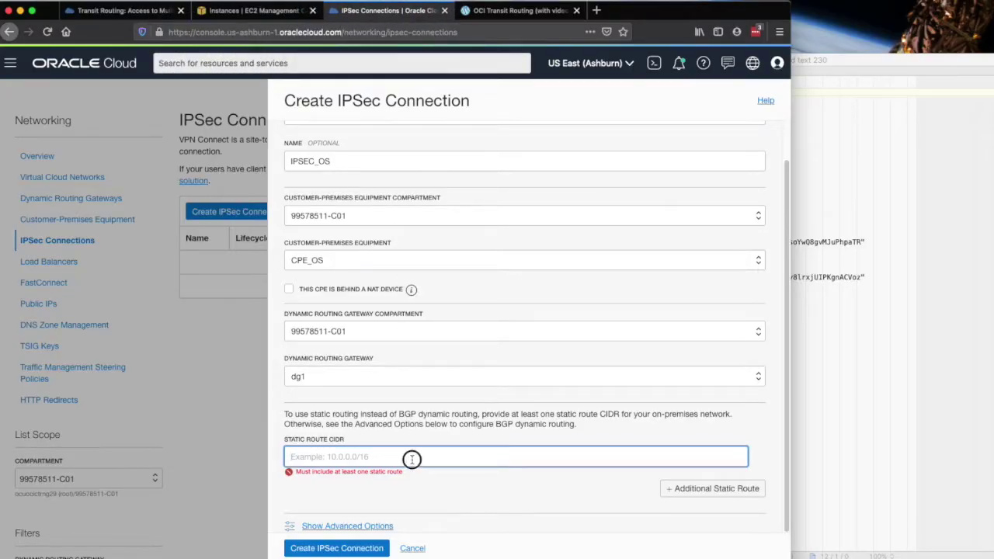
{"action": "key", "text": "super+v"}
Step: Check the AWS VPC's CIDR in the post's architecture diagram, and create the IPSEC_OS connection in the OCI console
{"action": "left_click", "coordinate": [505, 14]}
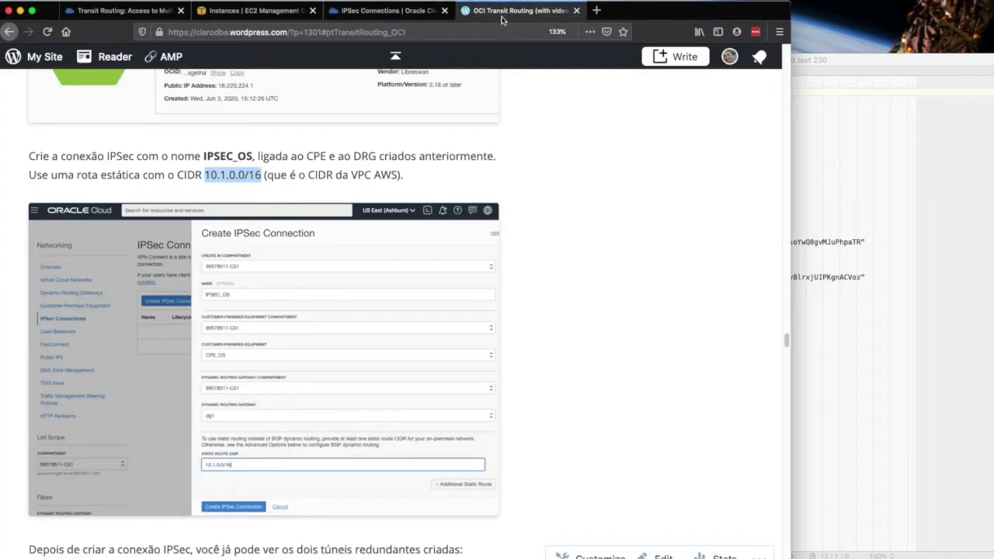
{"action": "scroll", "coordinate": [531, 263], "scroll_direction": "up", "scroll_amount": 10}
{"action": "scroll", "coordinate": [531, 265], "scroll_direction": "up", "scroll_amount": 15}
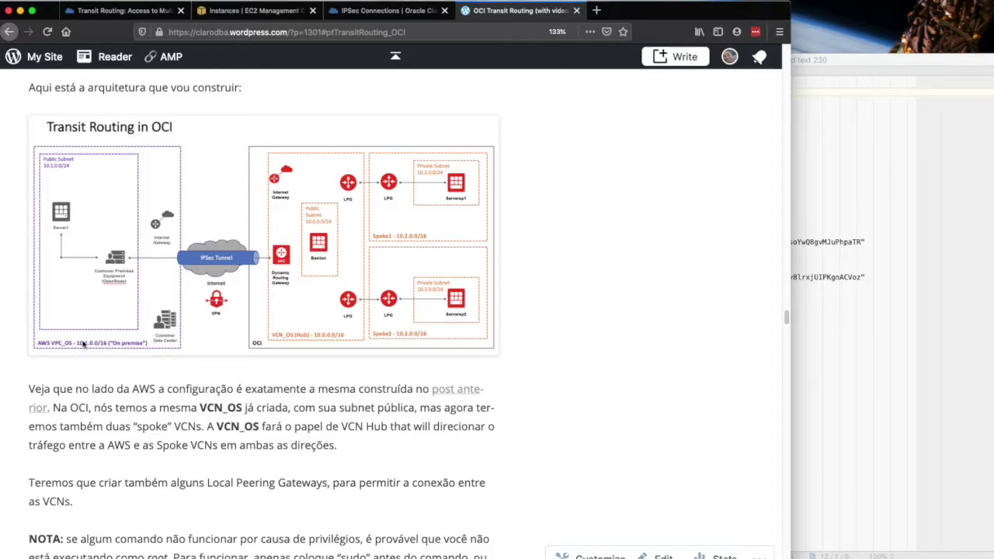
{"action": "left_click", "coordinate": [386, 9]}
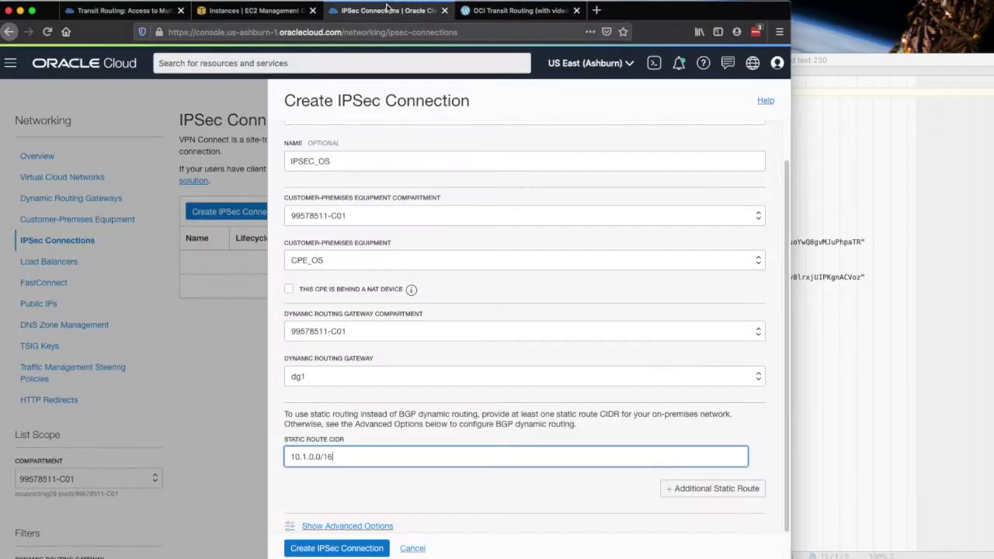
{"action": "left_click", "coordinate": [348, 547]}
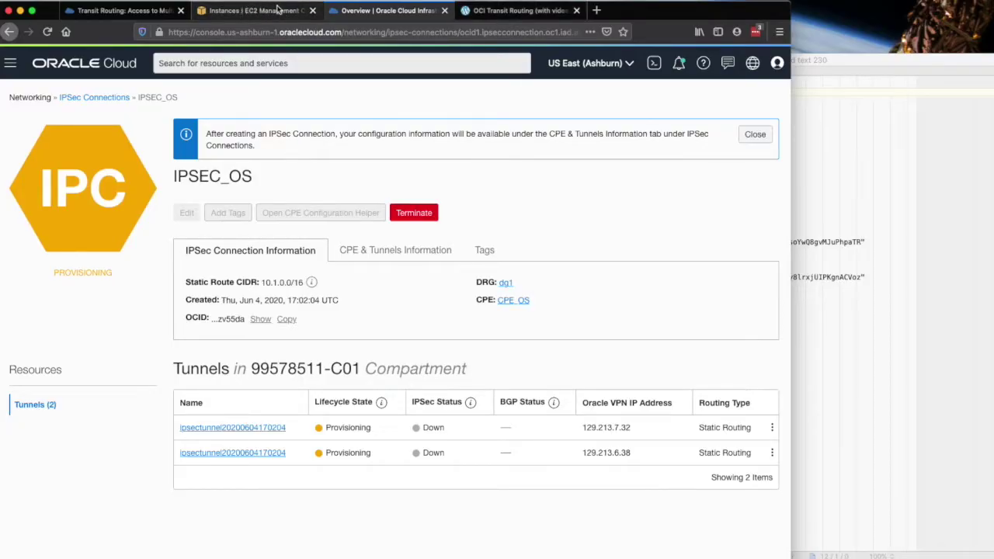
Step: Read the post's instructions on recording the public IPs and secret keys of the two IPSec tunnels for configuring Openswan
{"action": "left_click", "coordinate": [511, 11]}
{"action": "scroll", "coordinate": [559, 369], "scroll_direction": "down", "scroll_amount": 15}
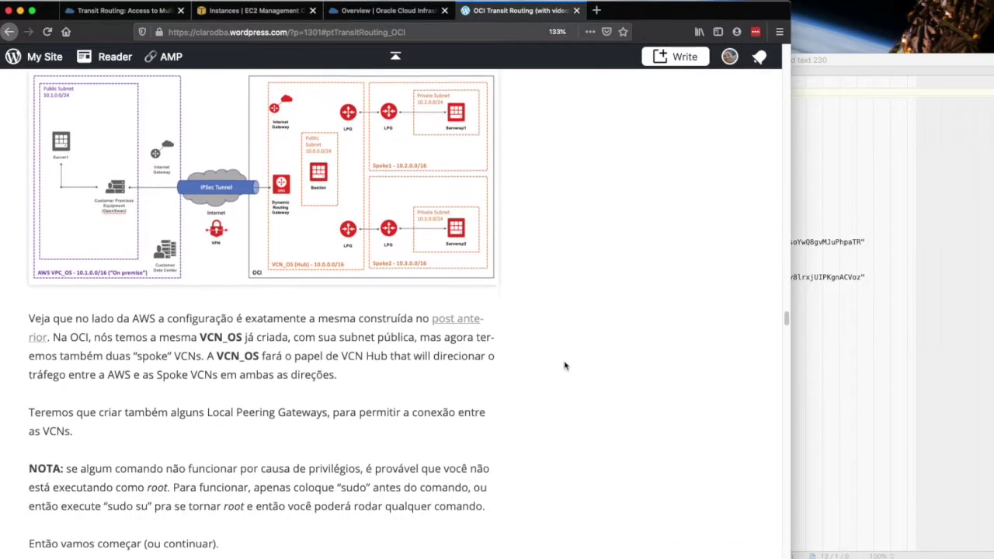
{"action": "scroll", "coordinate": [564, 364], "scroll_direction": "down", "scroll_amount": 3}
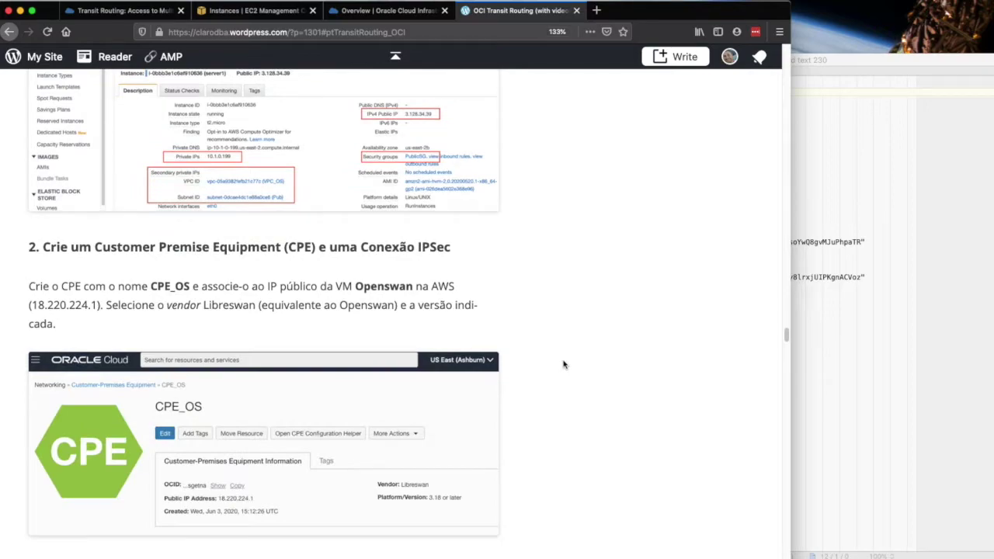
{"action": "left_click_drag", "start_coordinate": [287, 267], "coordinate": [482, 324]}
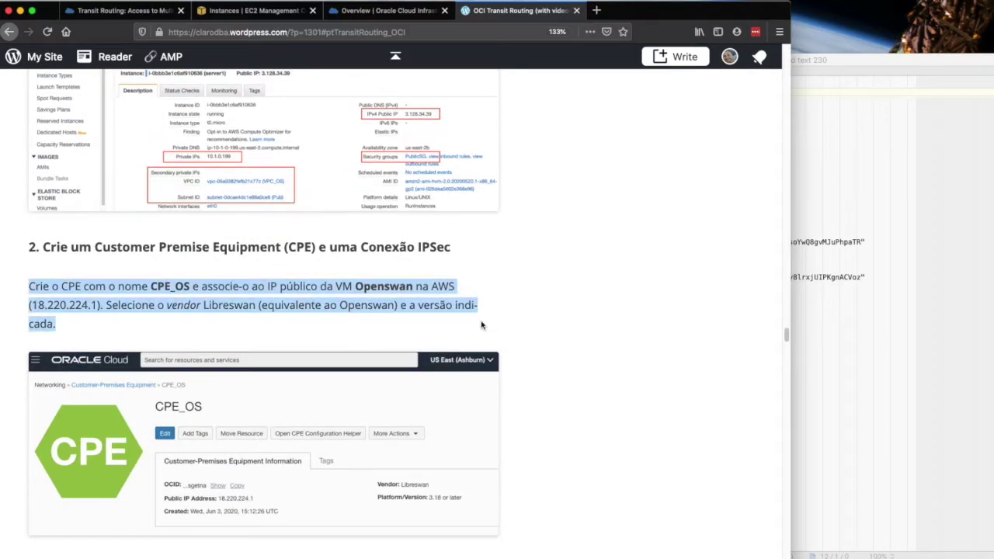
{"action": "scroll", "coordinate": [534, 328], "scroll_direction": "down", "scroll_amount": 3}
{"action": "scroll", "coordinate": [544, 329], "scroll_direction": "down", "scroll_amount": 15}
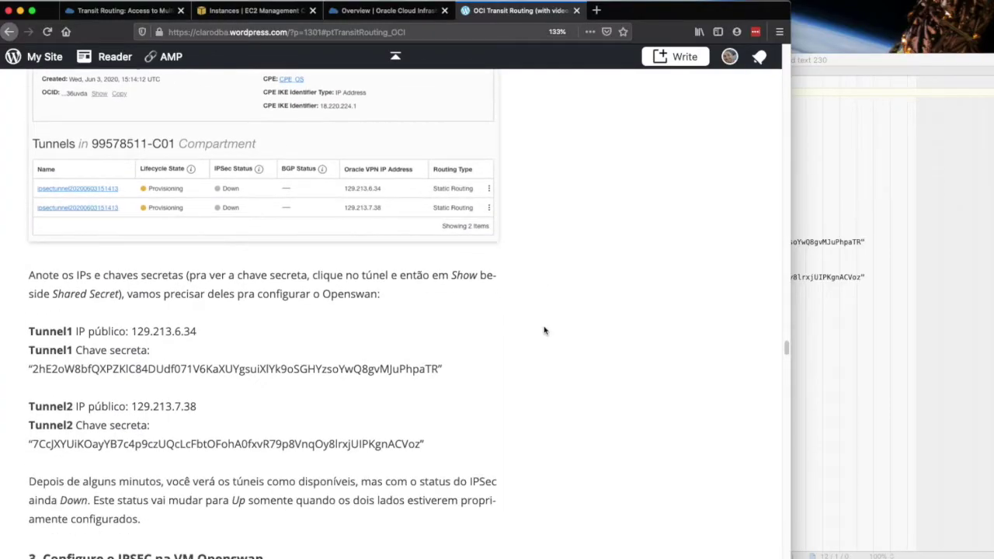
{"action": "scroll", "coordinate": [544, 331], "scroll_direction": "down", "scroll_amount": 2}
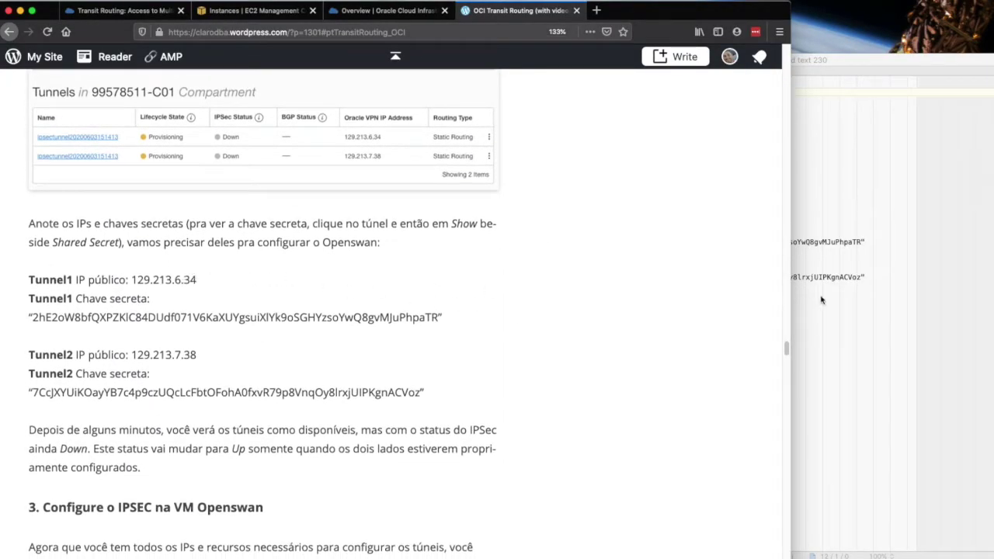
Step: Copy the first tunnel's Oracle VPN IP address from IPSEC_OS and set Tunnel1's public IP in the notes to 129.213.7.32
{"action": "left_click", "coordinate": [264, 14]}
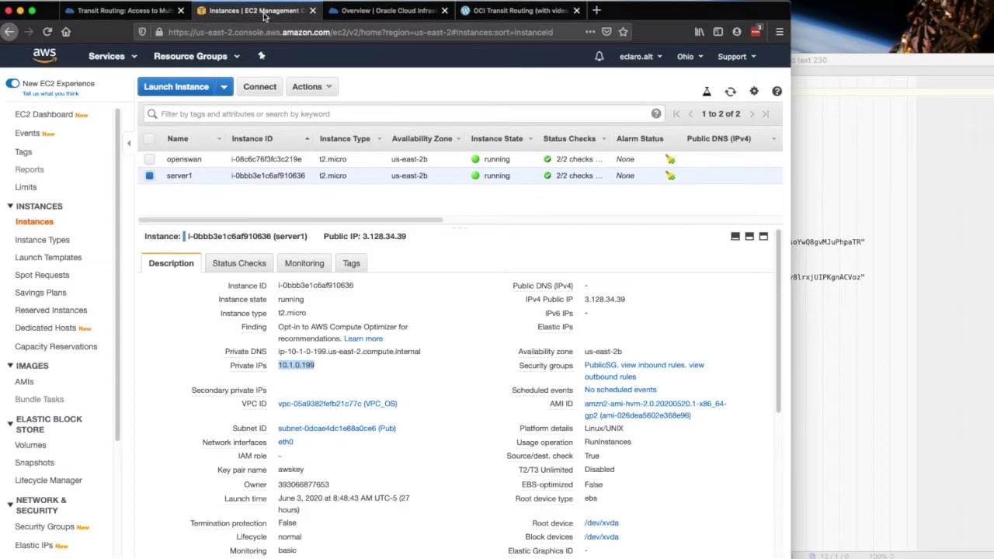
{"action": "left_click", "coordinate": [381, 13]}
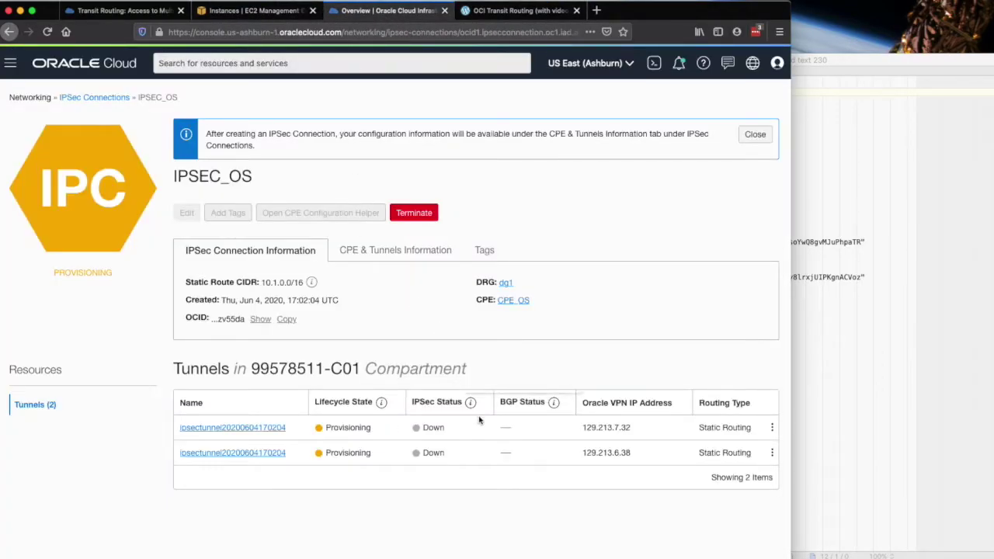
{"action": "left_click_drag", "start_coordinate": [638, 429], "coordinate": [574, 428]}
{"action": "key", "text": "super+c"}
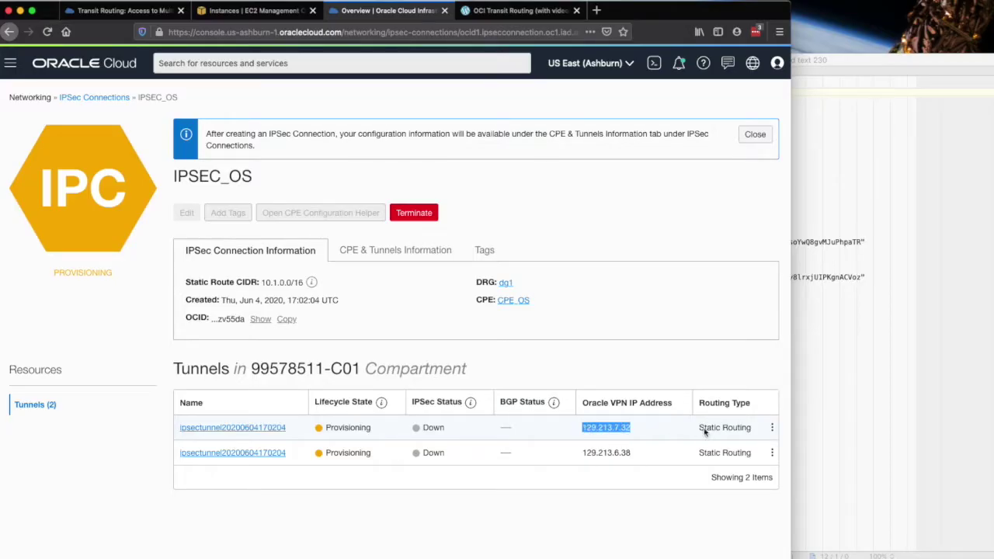
{"action": "left_click", "coordinate": [850, 328]}
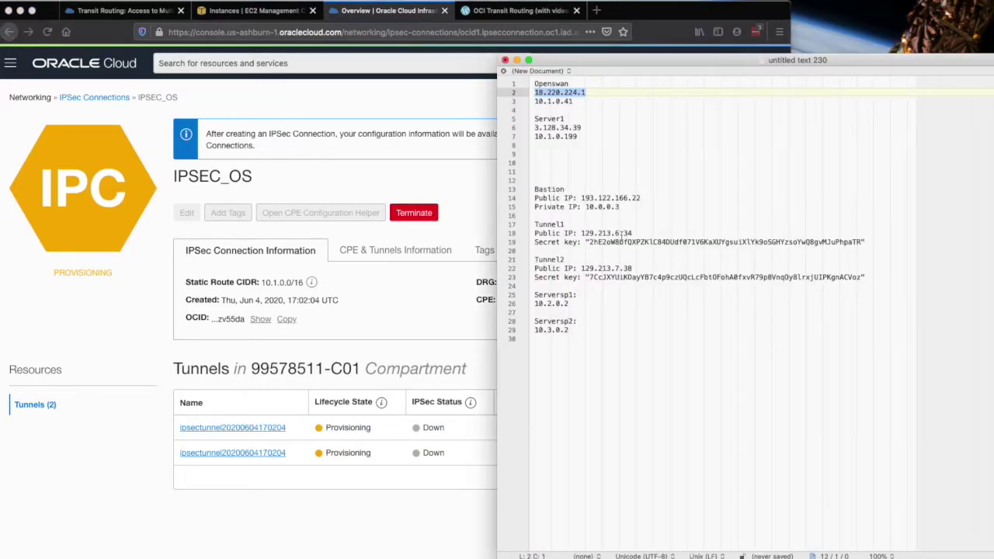
{"action": "left_click_drag", "start_coordinate": [633, 233], "coordinate": [581, 233]}
{"action": "key", "text": "super+v"}
Step: Copy the second tunnel's Oracle VPN IP address and set Tunnel2's public IP in the notes to 129.213.6.38
{"action": "left_click", "coordinate": [461, 347]}
{"action": "left_click_drag", "start_coordinate": [630, 453], "coordinate": [586, 452]}
{"action": "key", "text": "super+c"}
{"action": "left_click", "coordinate": [808, 379]}
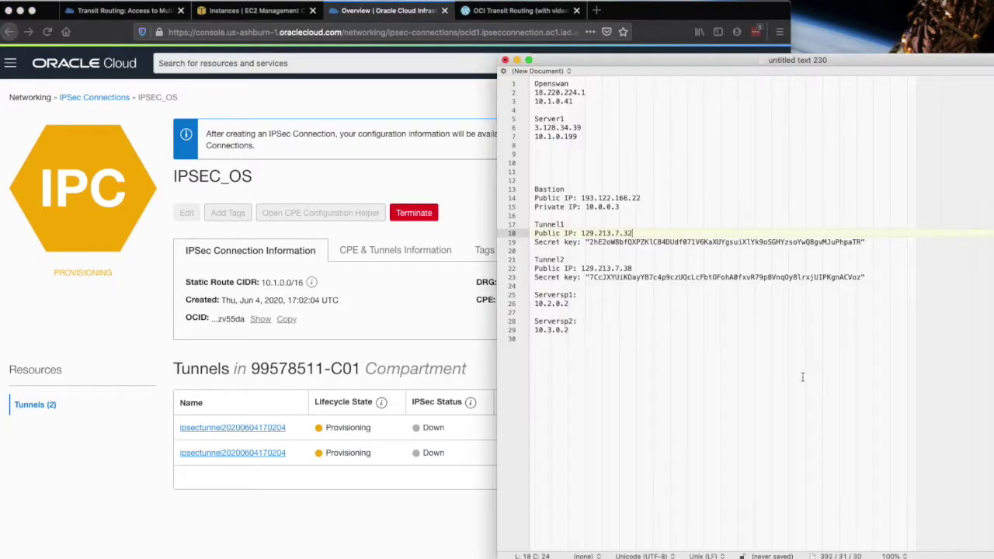
{"action": "left_click_drag", "start_coordinate": [633, 268], "coordinate": [582, 268]}
{"action": "key", "text": "super+v"}
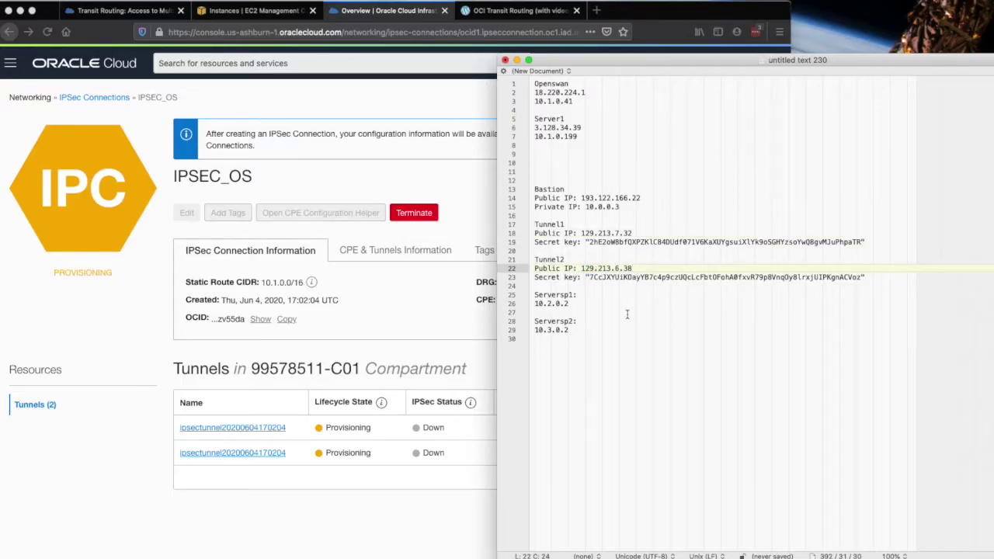
Step: Reveal and copy the first tunnel's shared secret, replace Tunnel1's secret key in the notes with it, and close the secret view
{"action": "left_click", "coordinate": [483, 331]}
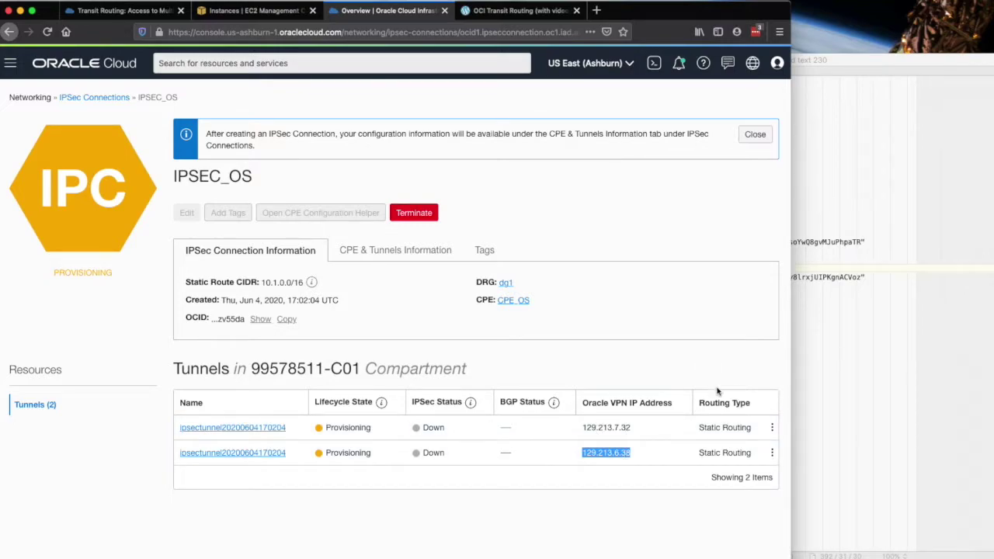
{"action": "left_click", "coordinate": [773, 429]}
{"action": "left_click", "coordinate": [730, 432]}
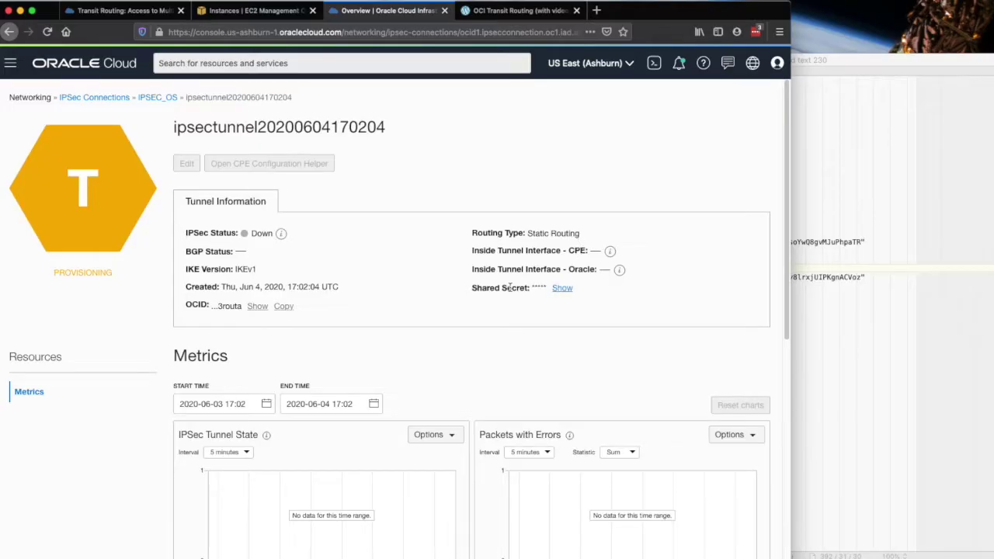
{"action": "left_click", "coordinate": [566, 289]}
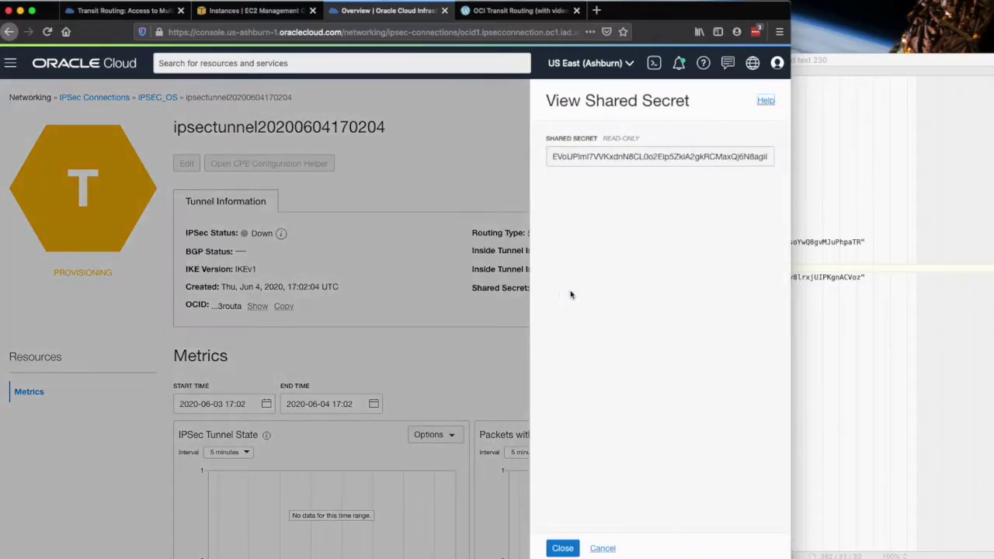
{"action": "left_click", "coordinate": [690, 158]}
{"action": "left_click", "coordinate": [860, 220]}
{"action": "left_click_drag", "start_coordinate": [863, 242], "coordinate": [590, 243]}
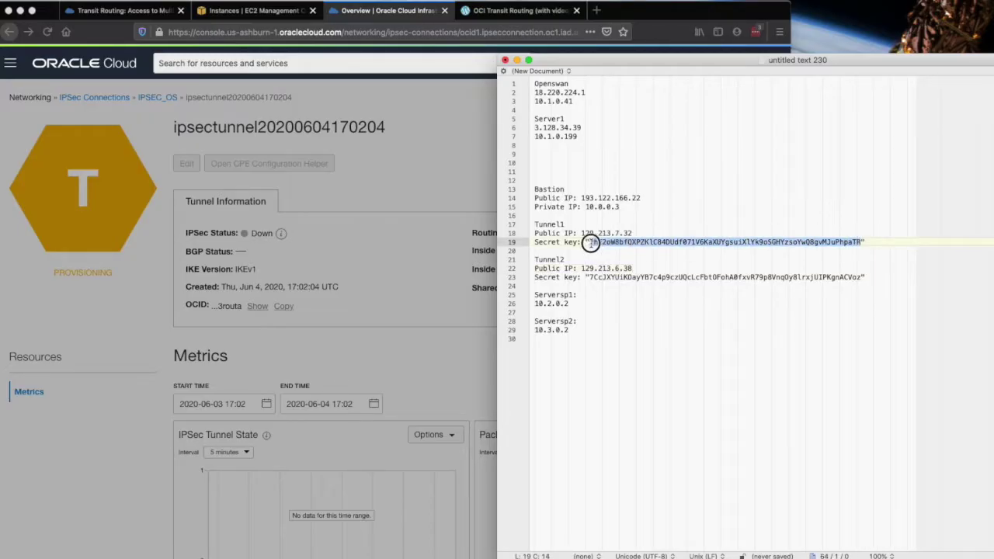
{"action": "key", "text": "super+v"}
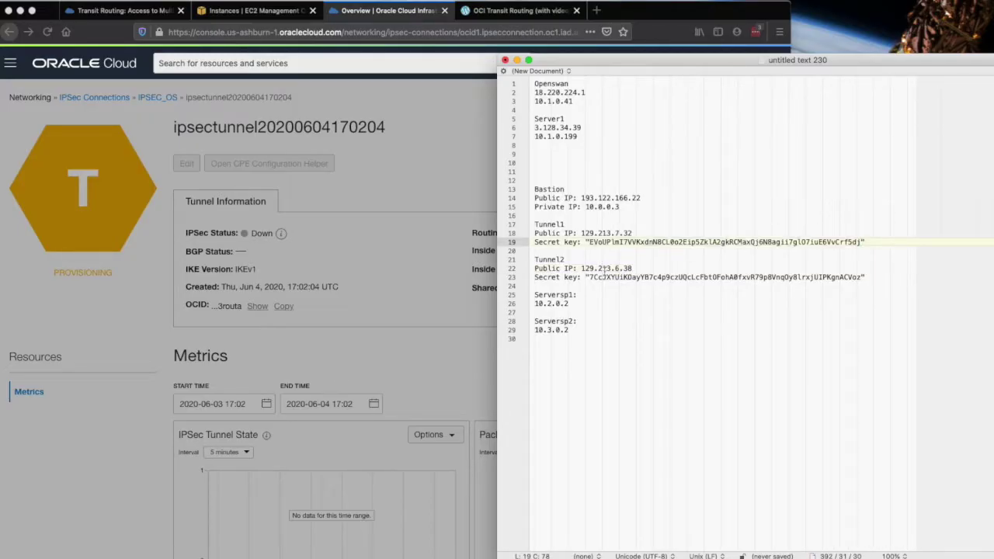
{"action": "left_click", "coordinate": [444, 253]}
{"action": "left_click", "coordinate": [562, 548]}
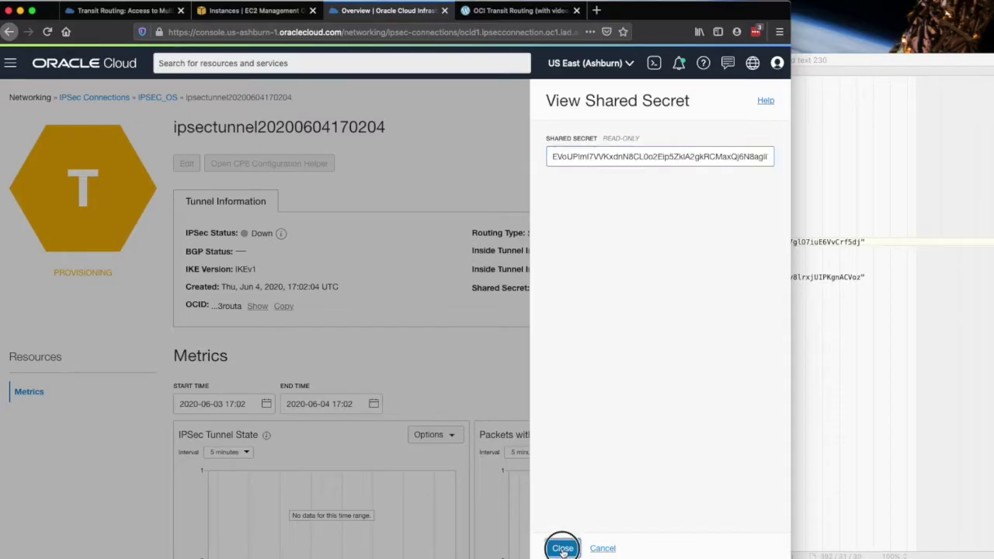
Step: Copy the second tunnel's shared secret from its details and replace Tunnel2's secret key in the notes with it, enclosed in double quotes
{"action": "left_click", "coordinate": [157, 100]}
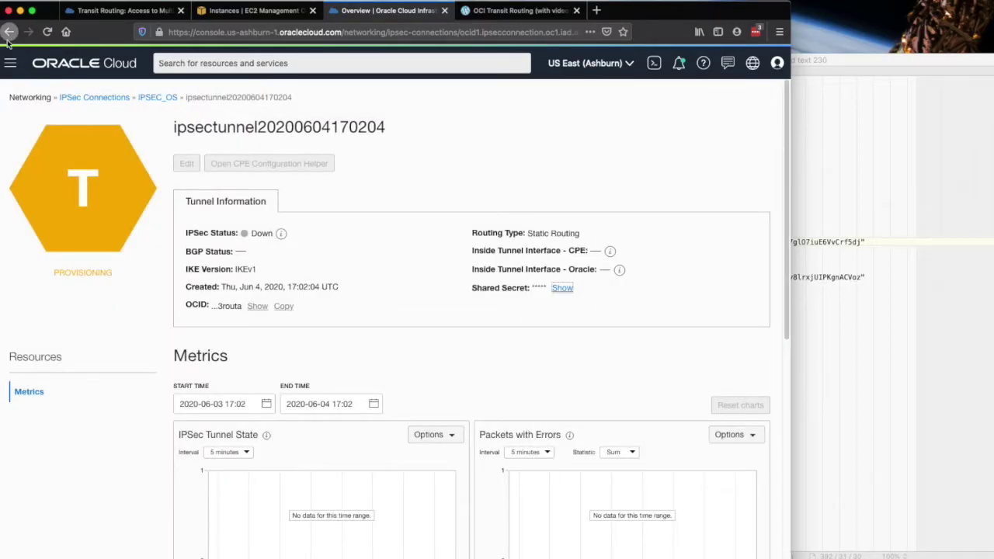
{"action": "left_click", "coordinate": [772, 452]}
{"action": "left_click", "coordinate": [742, 450]}
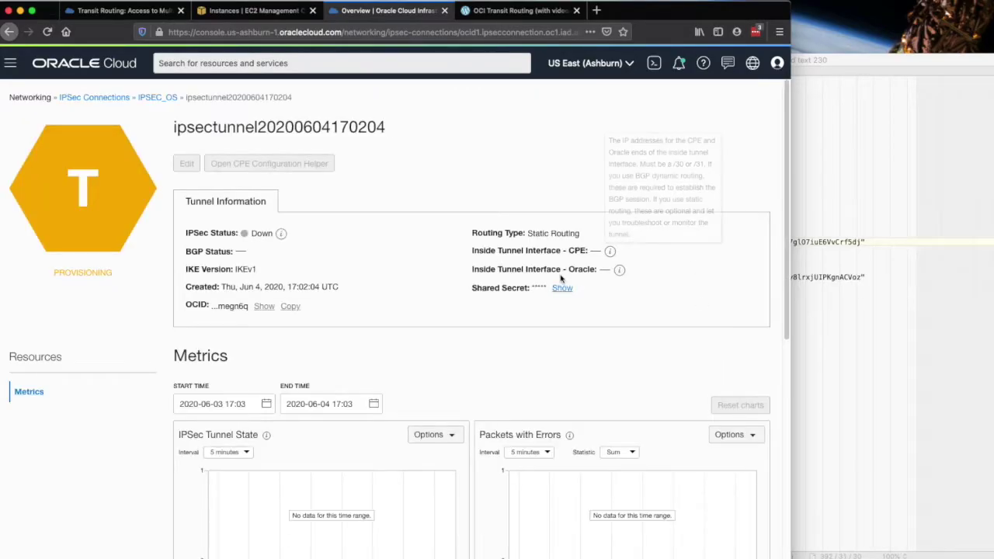
{"action": "left_click", "coordinate": [562, 290]}
{"action": "left_click", "coordinate": [638, 160]}
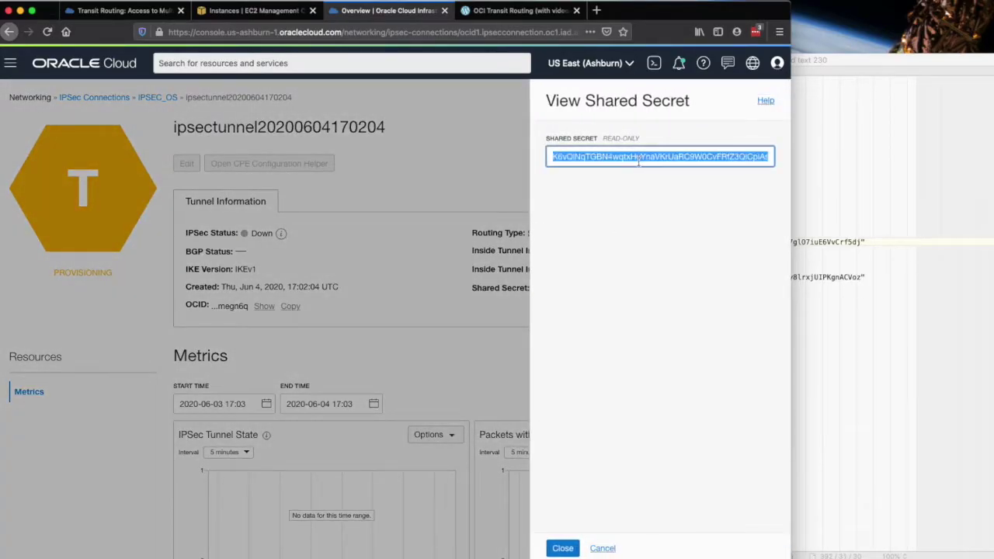
{"action": "left_click", "coordinate": [603, 548]}
{"action": "left_click", "coordinate": [875, 301]}
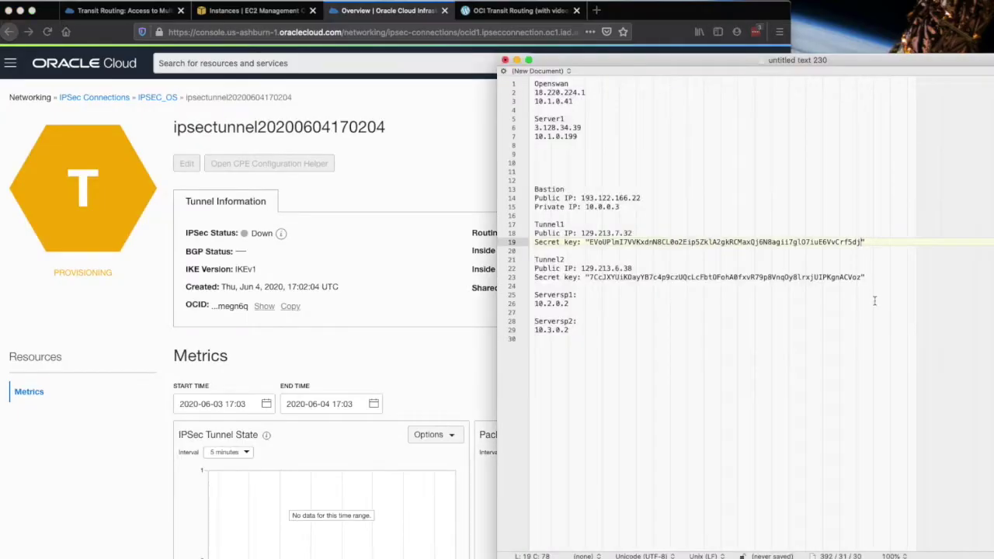
{"action": "left_click_drag", "start_coordinate": [861, 280], "coordinate": [585, 277]}
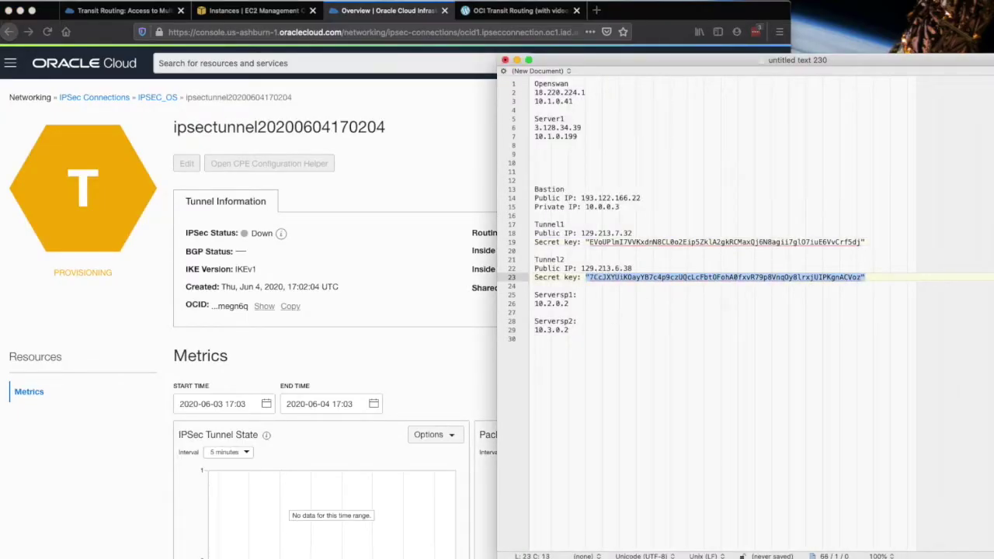
{"action": "key", "text": "super+v"}
{"action": "type", "text": "\""}
{"action": "left_click", "coordinate": [586, 278]}
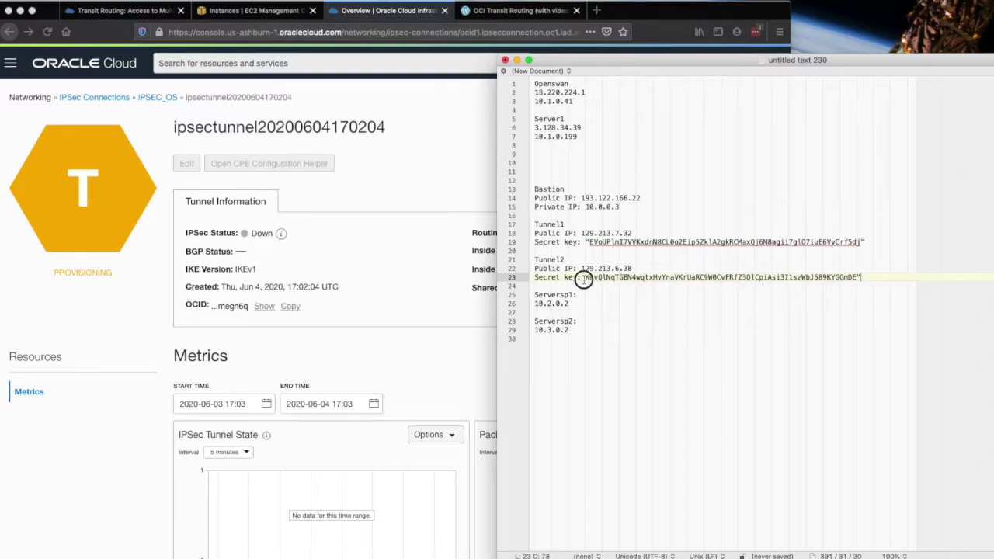
{"action": "type", "text": "\""}
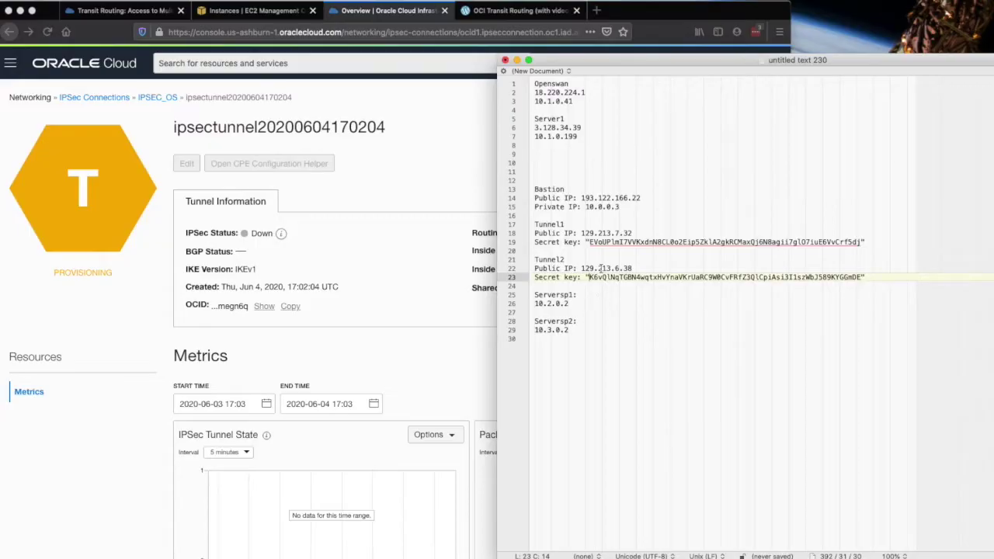
Step: Return from the tunnel's details to the list of IPSec connections
{"action": "left_click", "coordinate": [601, 233]}
{"action": "left_click_drag", "start_coordinate": [596, 223], "coordinate": [642, 294]}
{"action": "left_click_drag", "start_coordinate": [643, 293], "coordinate": [643, 289]}
{"action": "left_click", "coordinate": [650, 288]}
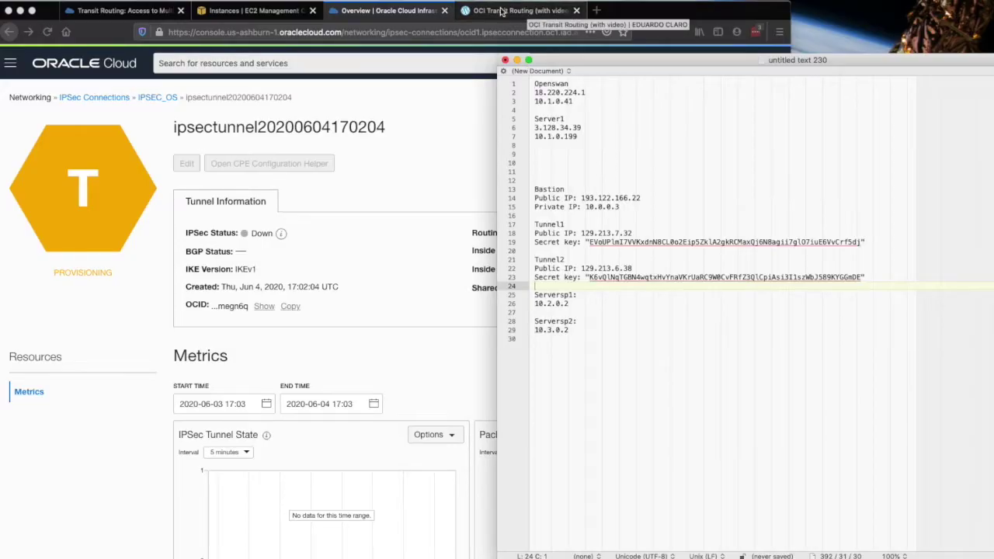
{"action": "left_click", "coordinate": [420, 10]}
{"action": "left_click", "coordinate": [88, 100]}
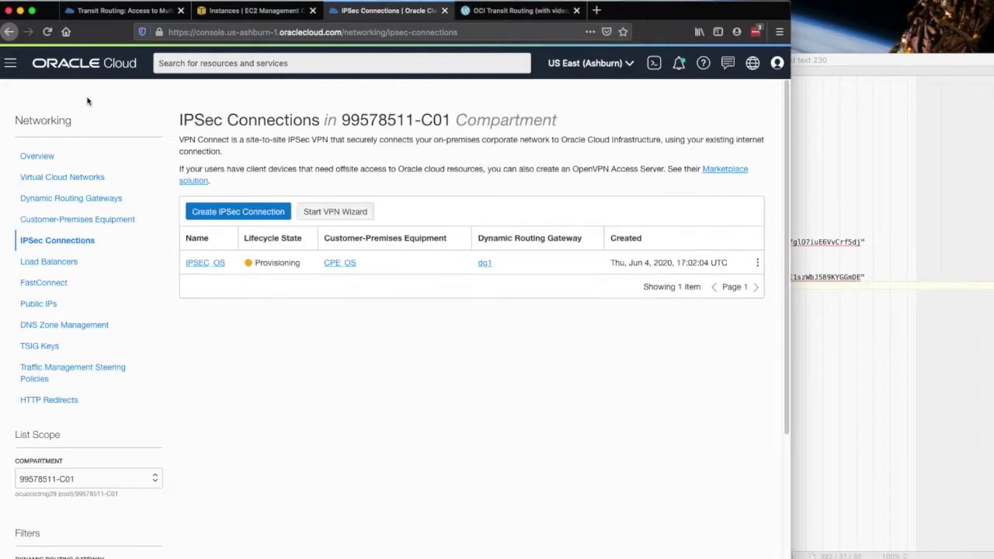
Step: Read the OCI Transit Routing article's note on tunnel status and its introduction to configuring IPSEC on the Openswan VM
{"action": "left_click", "coordinate": [531, 11]}
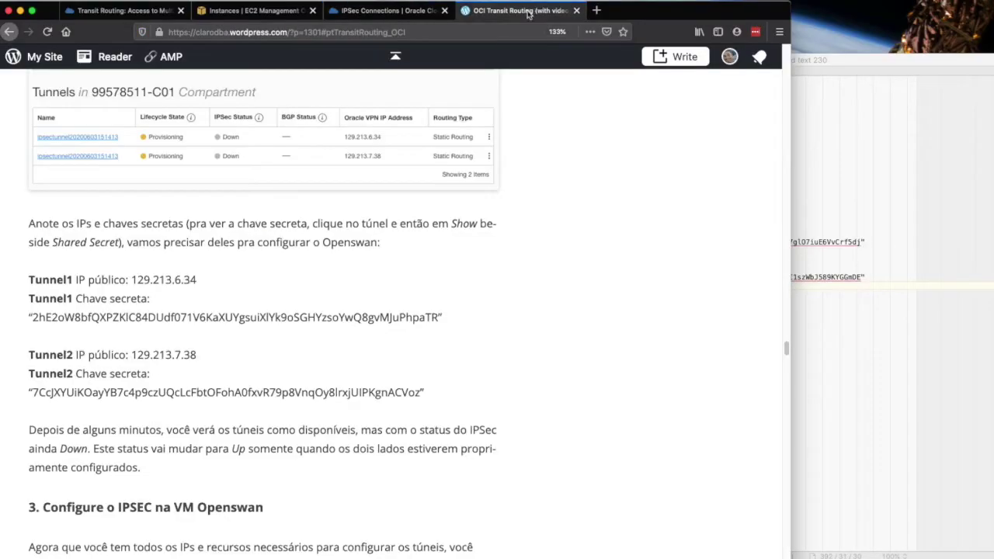
{"action": "left_click_drag", "start_coordinate": [29, 431], "coordinate": [333, 483]}
{"action": "scroll", "coordinate": [334, 480], "scroll_direction": "down", "scroll_amount": 3}
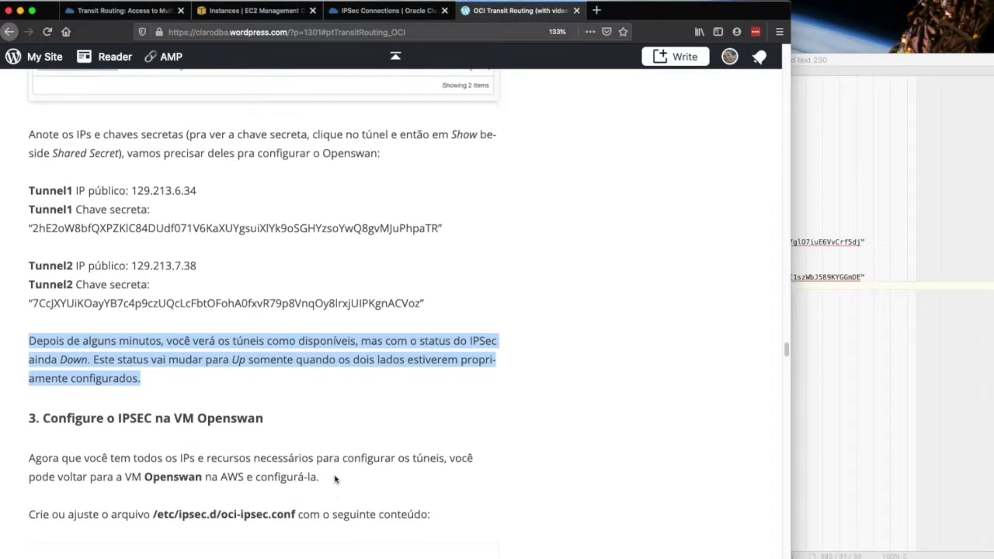
{"action": "left_click", "coordinate": [329, 411]}
{"action": "left_click", "coordinate": [116, 406]}
{"action": "left_click_drag", "start_coordinate": [115, 406], "coordinate": [356, 437]}
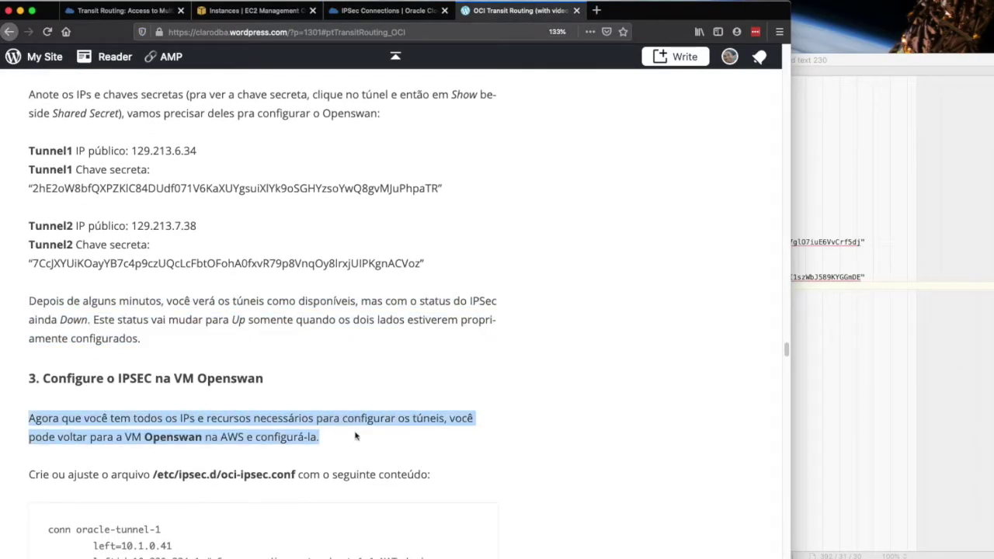
{"action": "left_click", "coordinate": [357, 436]}
{"action": "left_click_drag", "start_coordinate": [350, 402], "coordinate": [373, 458]}
Step: Switch to the Terminal, clear its output and move its window away from the article text
{"action": "key", "text": "super+Tab"}
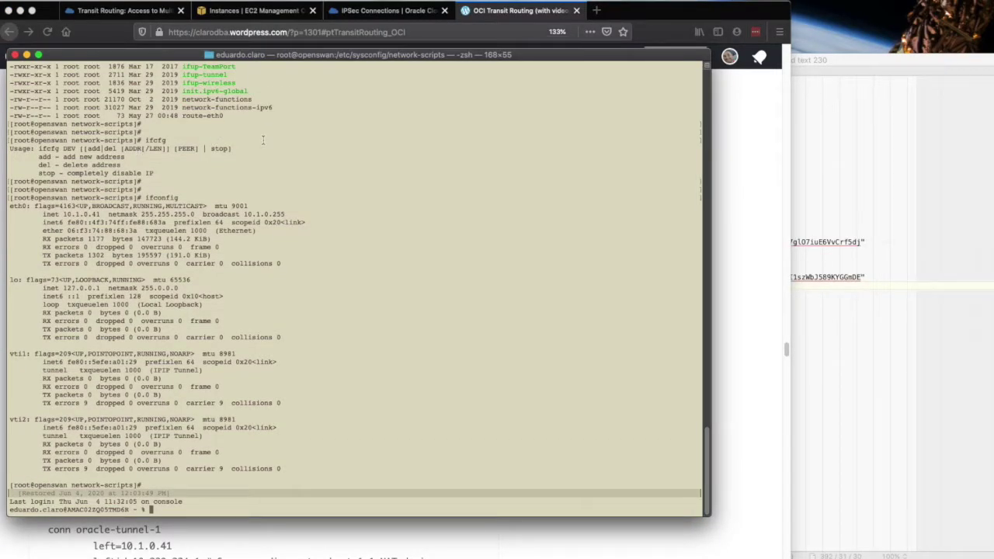
{"action": "type", "text": "CLEAR"}
{"action": "key", "text": "Return"}
{"action": "key", "text": "Return"}
{"action": "key", "text": "Return"}
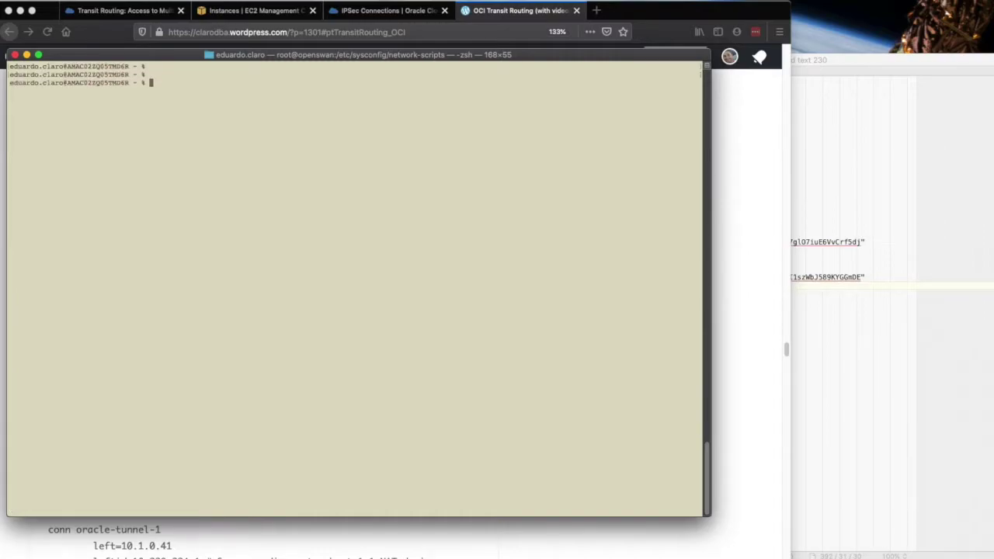
{"action": "left_click_drag", "start_coordinate": [294, 55], "coordinate": [551, 83]}
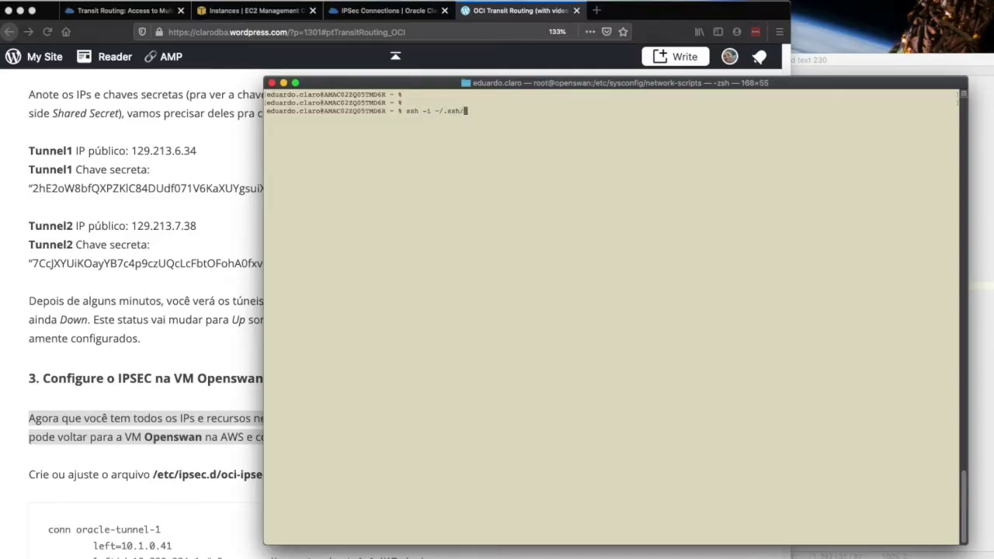
Step: Connect over SSH to the Openswan VM as ec2-user at 18.220.224.1, using the key ~/.ssh/awskey.pem
{"action": "type", "text": "w"}
{"action": "key", "text": "Tab"}
{"action": "type", "text": "ec2-user@"}
{"action": "key", "text": "super+Tab"}
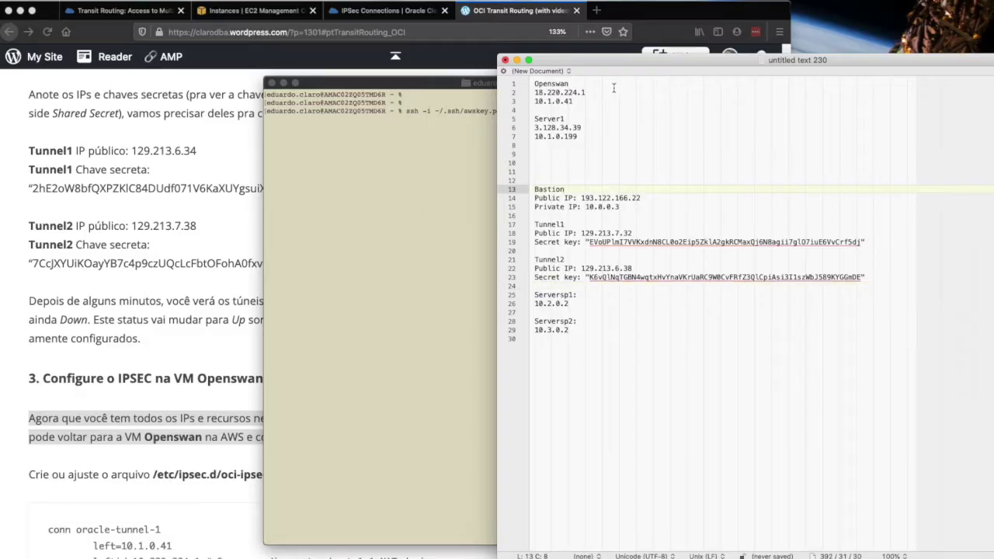
{"action": "left_click", "coordinate": [521, 91]}
{"action": "key", "text": "super+c"}
{"action": "left_click", "coordinate": [444, 186]}
{"action": "key", "text": "super+v"}
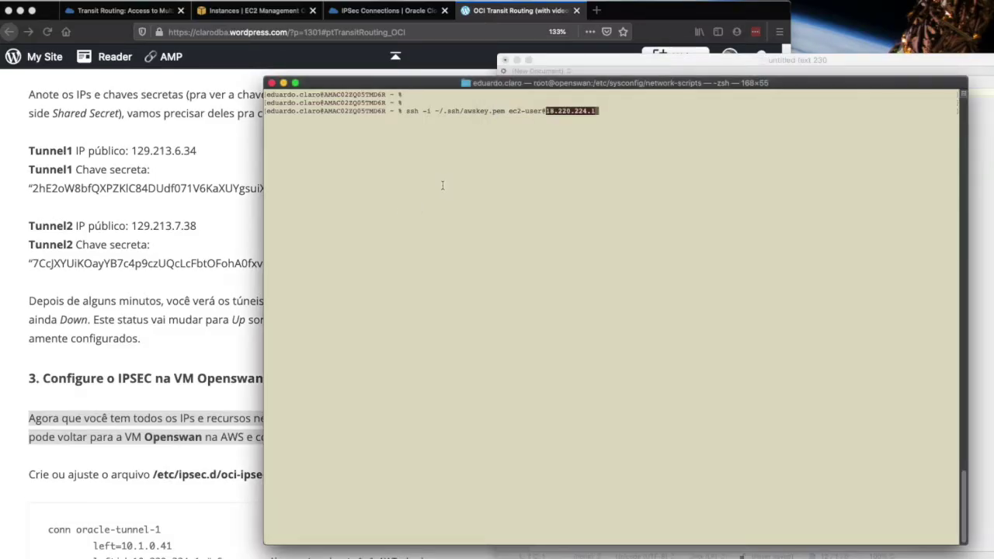
{"action": "key", "text": "Return"}
{"action": "key", "text": "Return"}
{"action": "key", "text": "Return"}
{"action": "key", "text": "Return"}
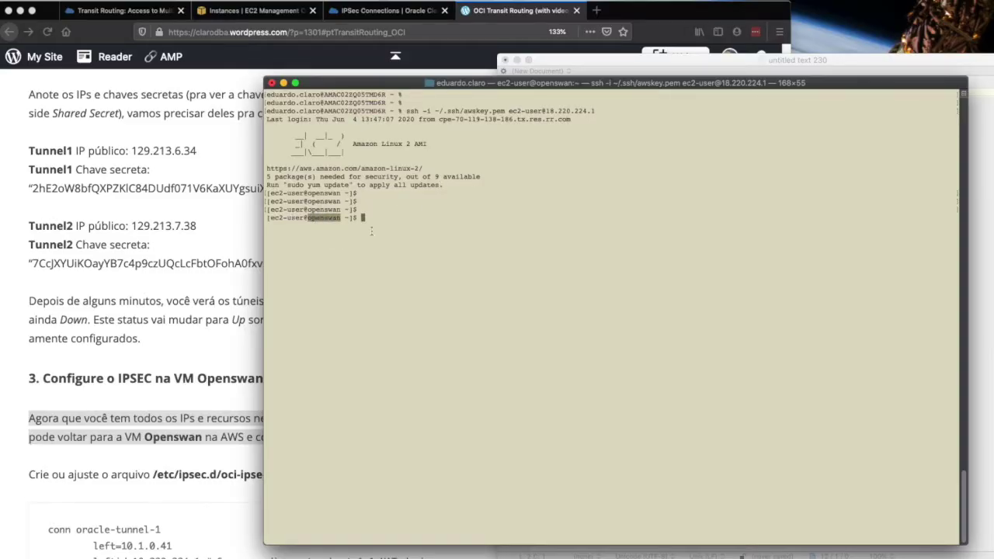
Step: Open a root shell on the Openswan VM with sudo su
{"action": "type", "text": "sudo su"}
{"action": "key", "text": "Return"}
{"action": "key", "text": "Return"}
{"action": "key", "text": "Return"}
{"action": "key", "text": "Return"}
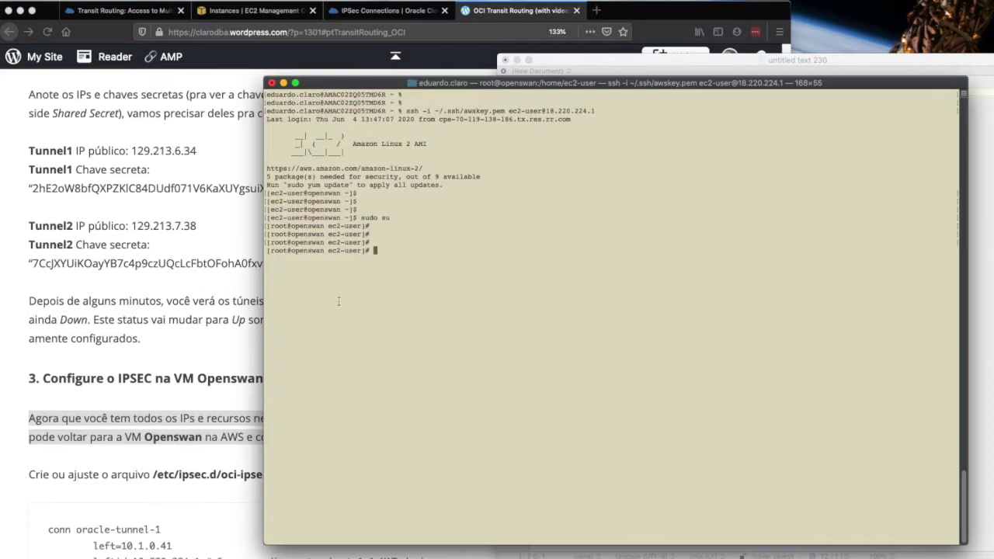
Step: Copy the path /etc/ipsec.d/oci-ipsec.conf from the article and open that file in vi on the Openswan VM
{"action": "left_click", "coordinate": [172, 391]}
{"action": "left_click", "coordinate": [317, 423]}
{"action": "left_click_drag", "start_coordinate": [153, 475], "coordinate": [295, 475]}
{"action": "key", "text": "super+c"}
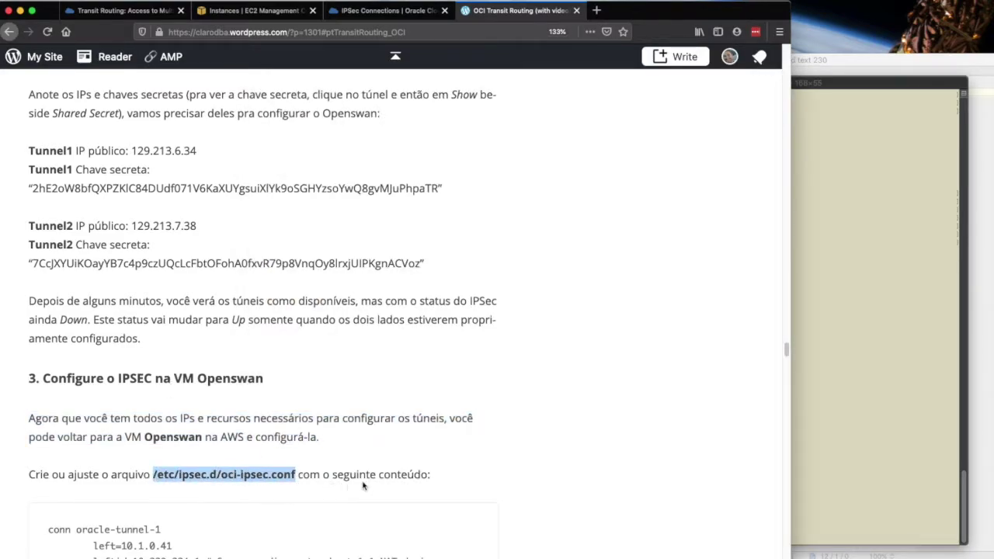
{"action": "left_click", "coordinate": [824, 311]}
{"action": "type", "text": "vi"}
{"action": "key", "text": "super+v"}
{"action": "key", "text": "Return"}
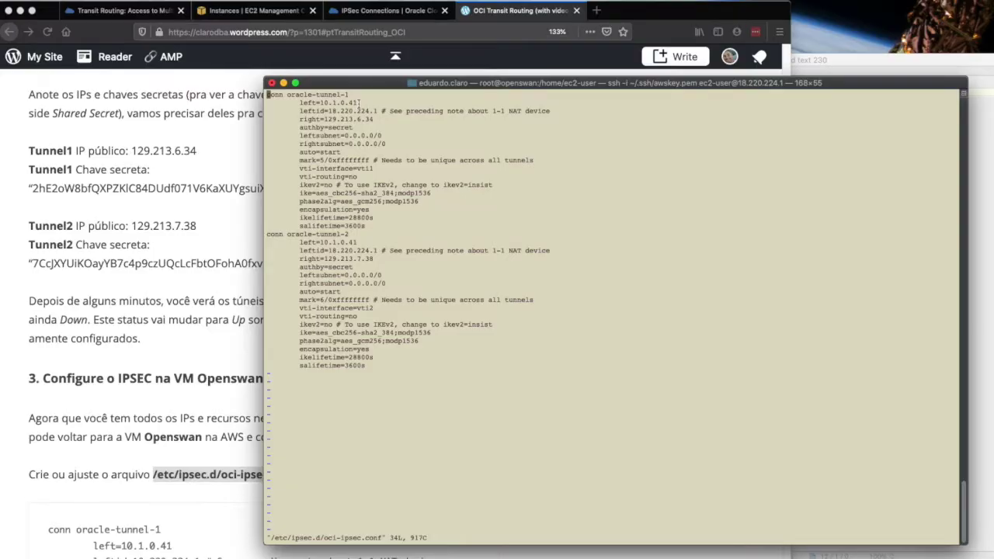
Step: Examine the left, leftid and right addresses of both tunnel blocks and compare them with the Openswan IPs in the notes
{"action": "left_click_drag", "start_coordinate": [329, 112], "coordinate": [378, 112]}
{"action": "left_click_drag", "start_coordinate": [326, 251], "coordinate": [391, 252]}
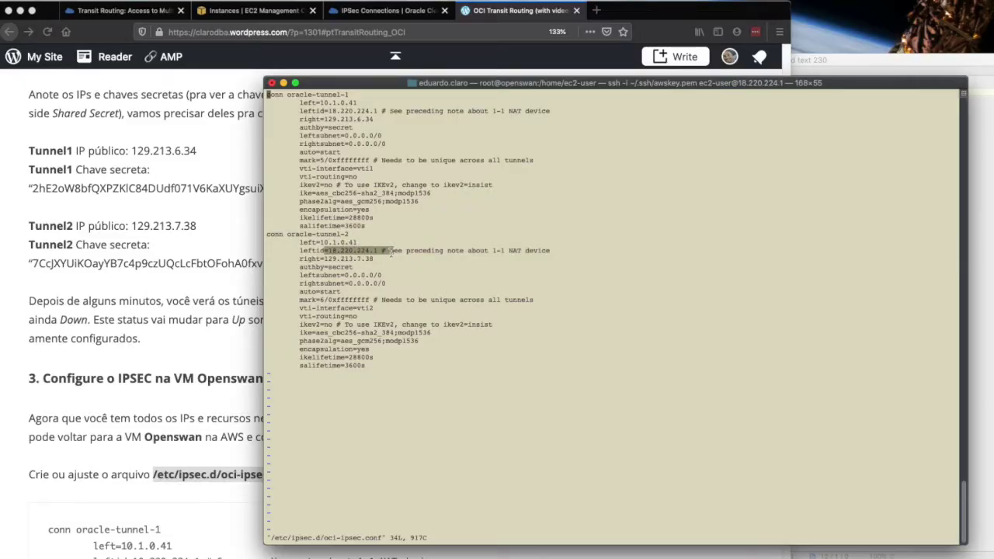
{"action": "left_click_drag", "start_coordinate": [326, 119], "coordinate": [373, 121]}
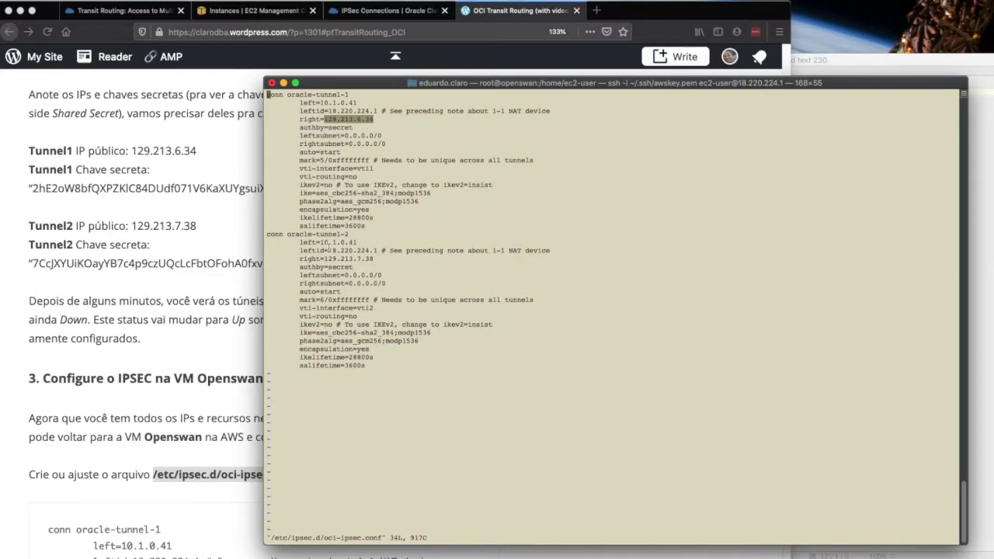
{"action": "left_click_drag", "start_coordinate": [324, 259], "coordinate": [356, 259]}
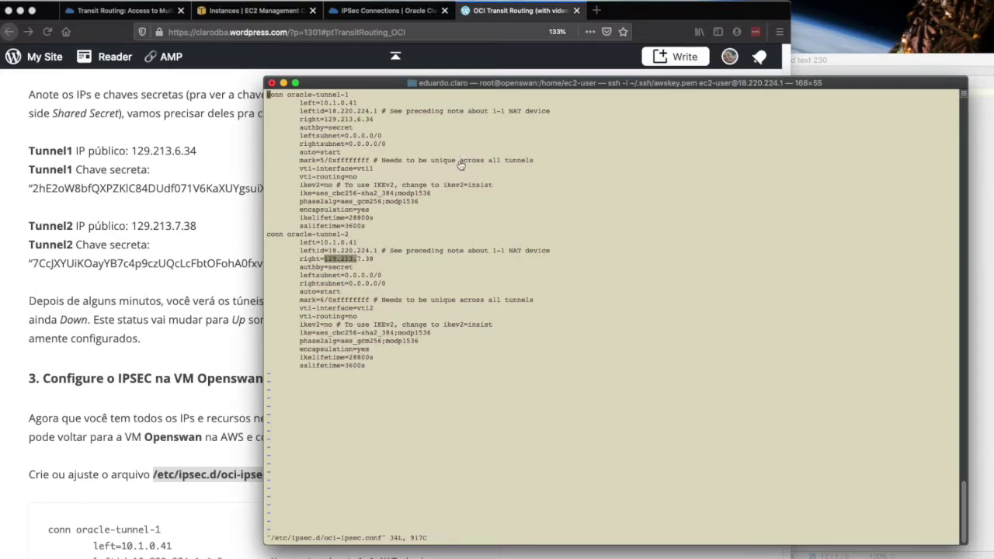
{"action": "key", "text": "super+Tab"}
{"action": "left_click", "coordinate": [591, 129]}
{"action": "left_click_drag", "start_coordinate": [586, 92], "coordinate": [547, 91]}
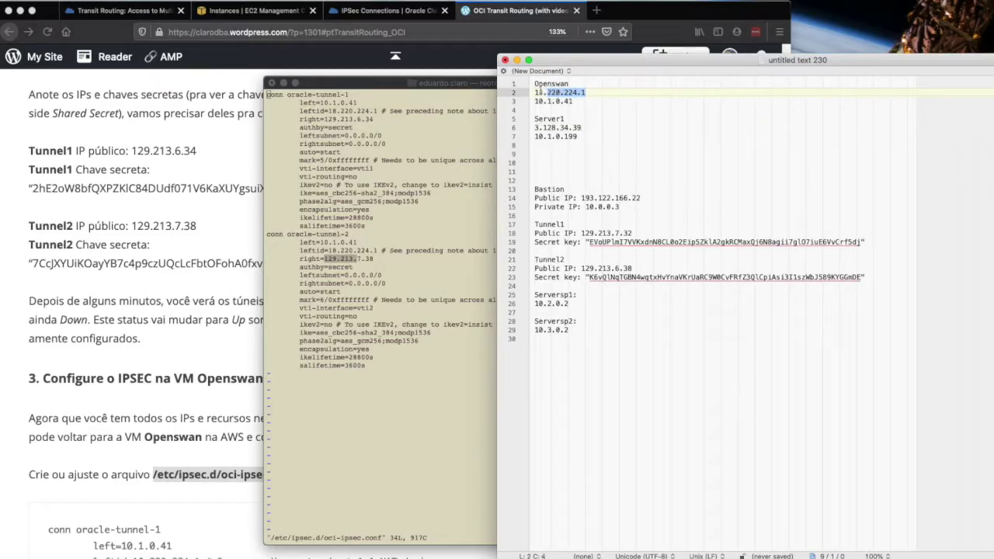
{"action": "left_click", "coordinate": [357, 103]}
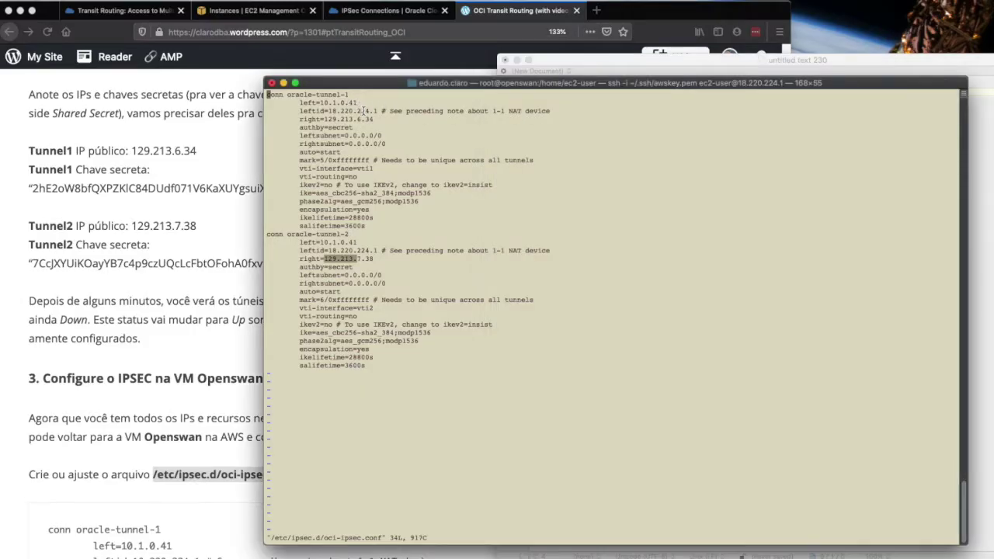
Step: Replace the right address of oracle-tunnel-1 with Tunnel1's public IP from the notes, 129.213.7.32
{"action": "key", "text": "super+Tab"}
{"action": "left_click", "coordinate": [584, 145]}
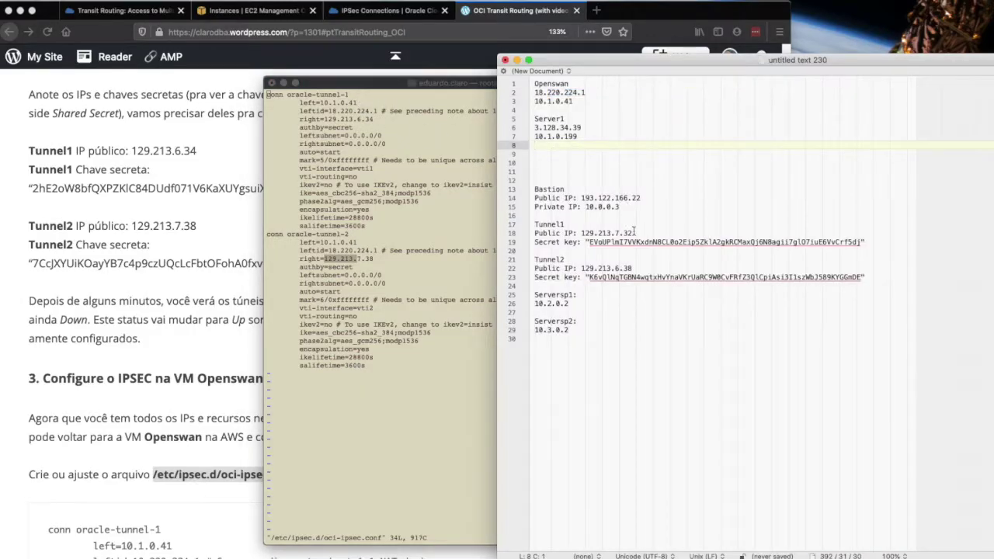
{"action": "left_click_drag", "start_coordinate": [635, 232], "coordinate": [581, 233]}
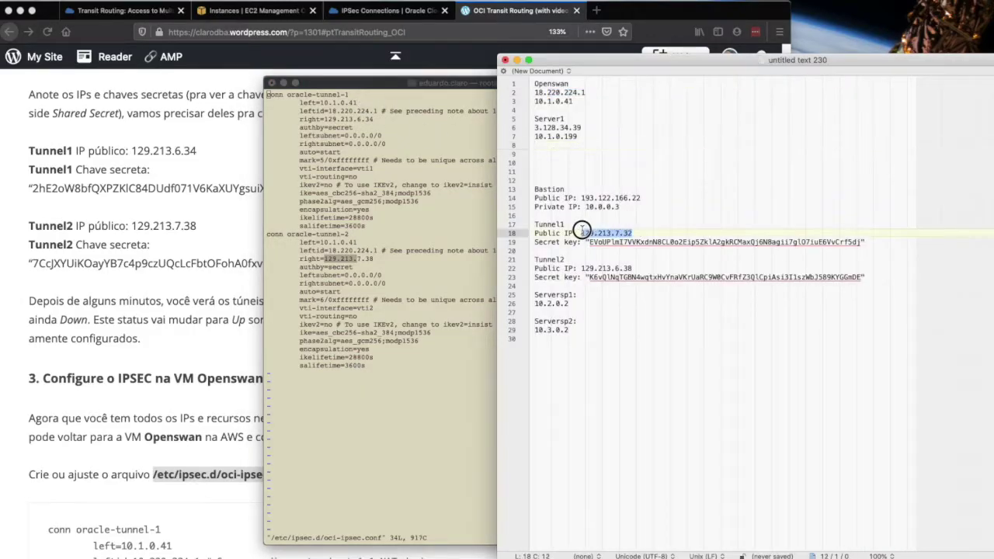
{"action": "left_click", "coordinate": [411, 159]}
{"action": "key", "text": "Down"}
{"action": "key", "text": "Down"}
{"action": "key", "text": "Down"}
{"action": "key", "text": "shift+a"}
{"action": "key", "text": "Escape"}
{"action": "key", "text": "x"}
{"action": "key", "text": "x"}
{"action": "key", "text": "x"}
{"action": "key", "text": "x"}
{"action": "key", "text": "x"}
{"action": "key", "text": "x"}
{"action": "key", "text": "x"}
{"action": "key", "text": "x"}
{"action": "key", "text": "x"}
{"action": "key", "text": "x"}
{"action": "key", "text": "x"}
{"action": "key", "text": "x"}
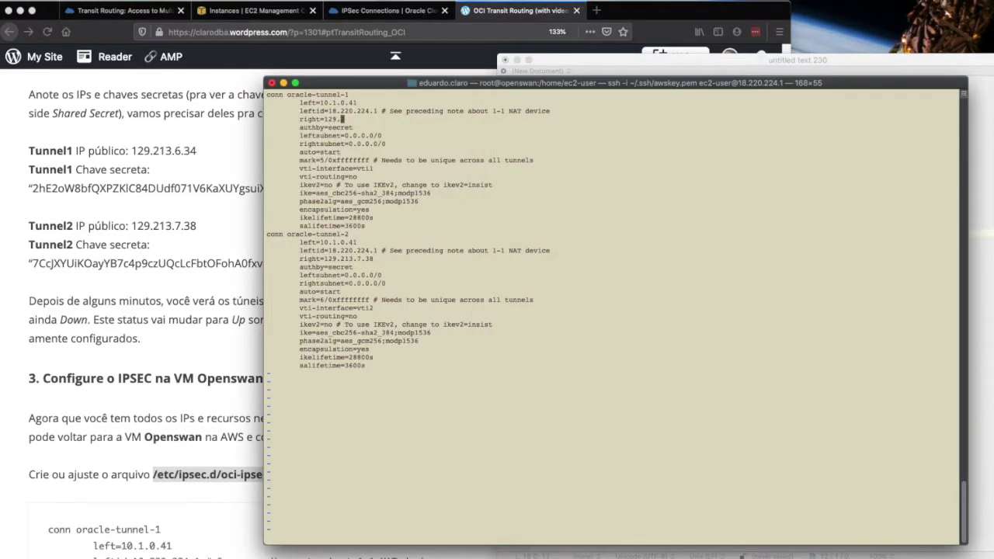
{"action": "key", "text": "a"}
{"action": "type", "text": "129.213.7.38"}
{"action": "key", "text": "Escape"}
Step: Replace the right address of oracle-tunnel-2 with Tunnel2's public IP from the notes, 129.213.6.38
{"action": "key", "text": "Down"}
{"action": "key", "text": "Down"}
{"action": "key", "text": "Down"}
{"action": "key", "text": "Down"}
{"action": "key", "text": "Down"}
{"action": "key", "text": "Down"}
{"action": "key", "text": "Down"}
{"action": "key", "text": "Down"}
{"action": "key", "text": "Down"}
{"action": "key", "text": "Down"}
{"action": "key", "text": "Down"}
{"action": "key", "text": "Down"}
{"action": "key", "text": "Down"}
{"action": "key", "text": "Down"}
{"action": "key", "text": "Down"}
{"action": "key", "text": "Down"}
{"action": "key", "text": "Down"}
{"action": "key", "text": "x"}
{"action": "key", "text": "x"}
{"action": "key", "text": "x"}
{"action": "key", "text": "x"}
{"action": "key", "text": "x"}
{"action": "key", "text": "x"}
{"action": "key", "text": "x"}
{"action": "key", "text": "x"}
{"action": "key", "text": "x"}
{"action": "key", "text": "x"}
{"action": "key", "text": "x"}
{"action": "key", "text": "x"}
{"action": "key", "text": "a"}
{"action": "key", "text": "super+Tab"}
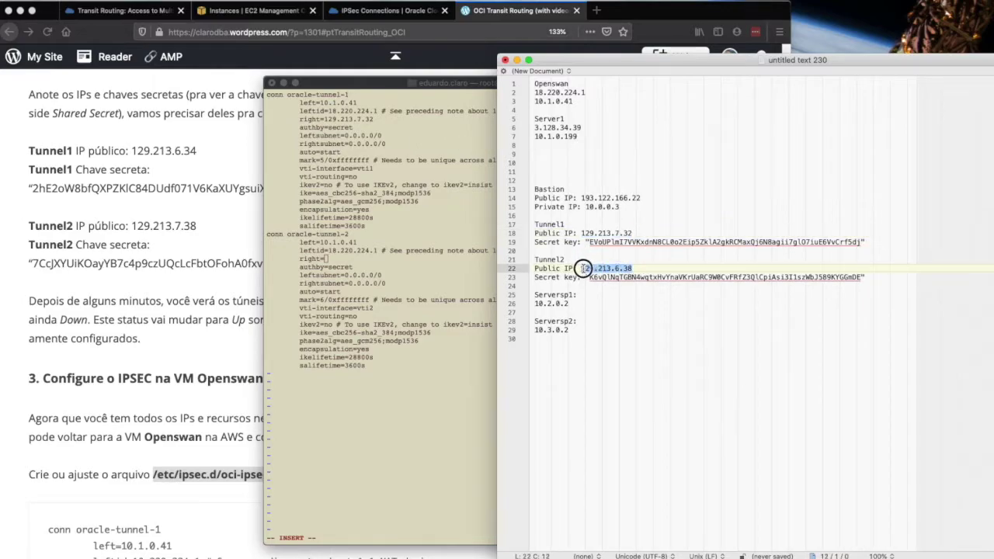
{"action": "left_click", "coordinate": [447, 319]}
{"action": "type", "text": "129.213.6.38"}
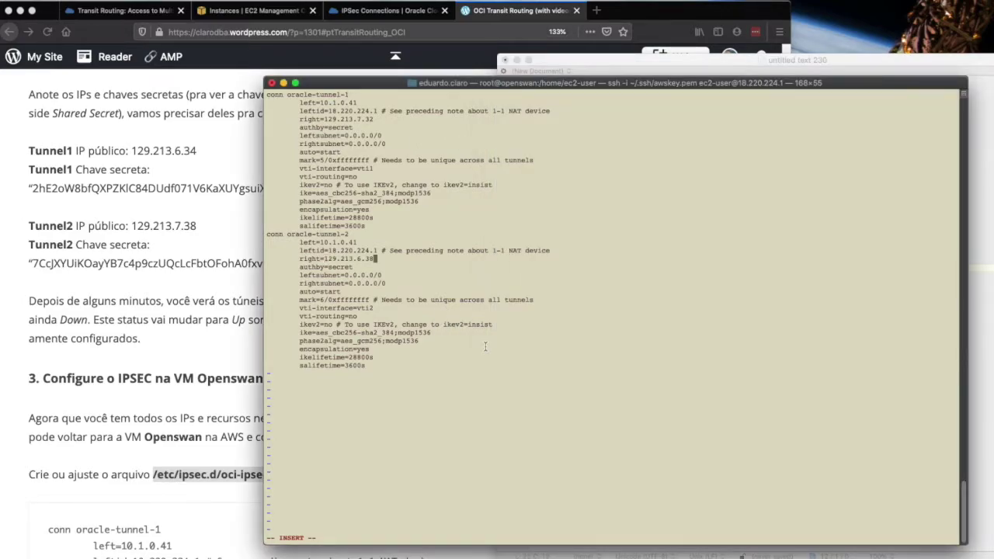
Step: Save oci-ipsec.conf and quit vi
{"action": "key", "text": "Escape"}
{"action": "type", "text": ":wq"}
{"action": "key", "text": "Return"}
{"action": "key", "text": "Return"}
{"action": "key", "text": "Return"}
{"action": "key", "text": "Return"}
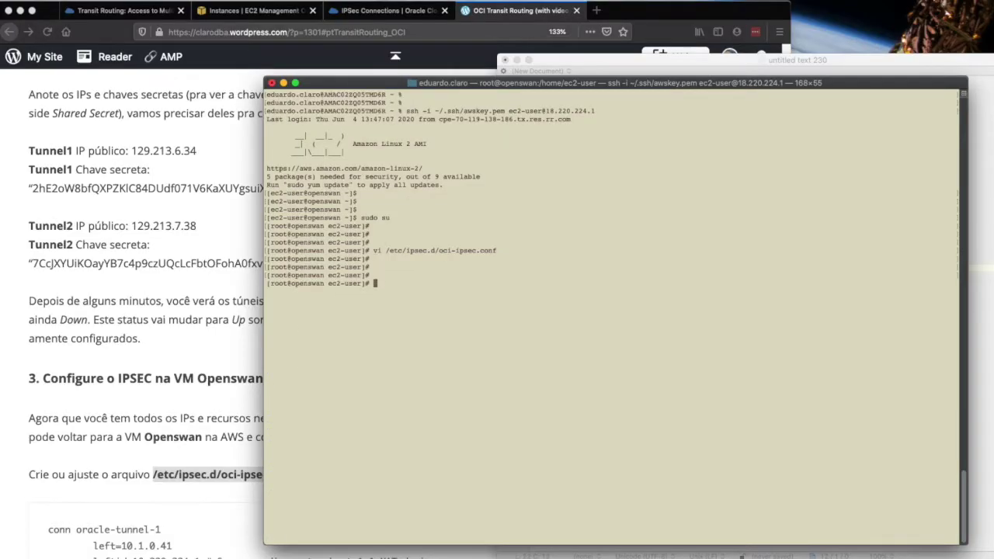
Step: Copy the path /etc/ipsec.d/oci-ipsec.secrets from section 4 of the article and open that file in vi
{"action": "left_click", "coordinate": [249, 400]}
{"action": "scroll", "coordinate": [285, 441], "scroll_direction": "down", "scroll_amount": 10}
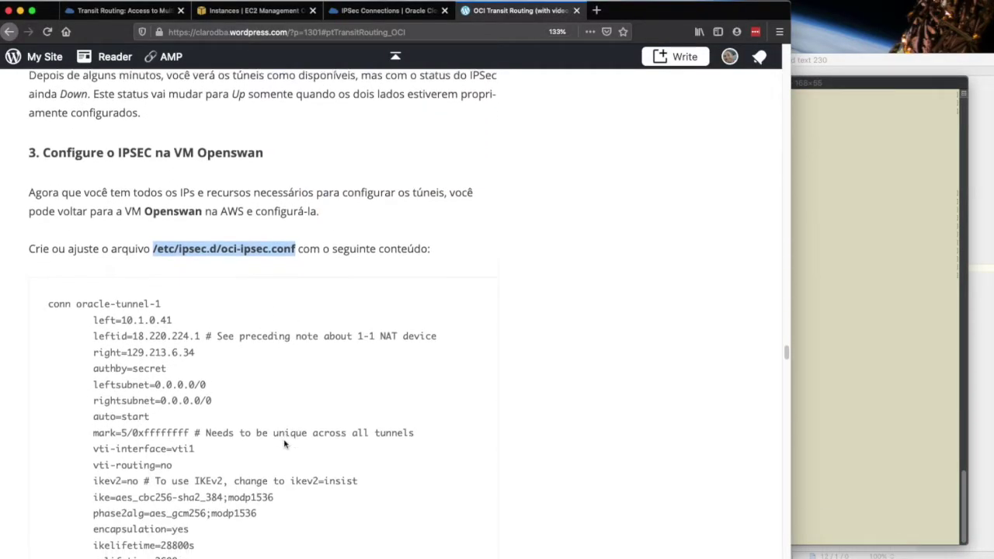
{"action": "scroll", "coordinate": [285, 441], "scroll_direction": "down", "scroll_amount": 5}
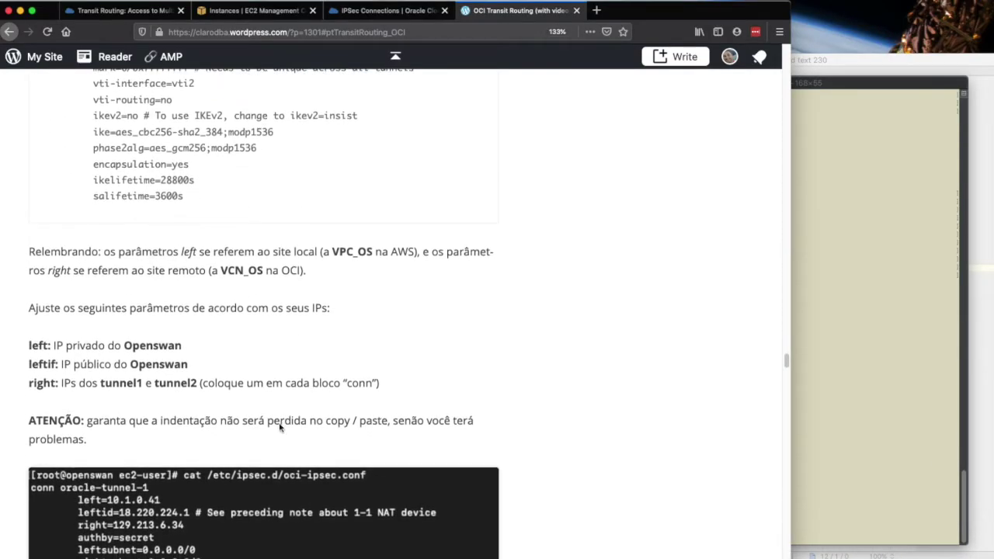
{"action": "scroll", "coordinate": [296, 374], "scroll_direction": "down", "scroll_amount": 12}
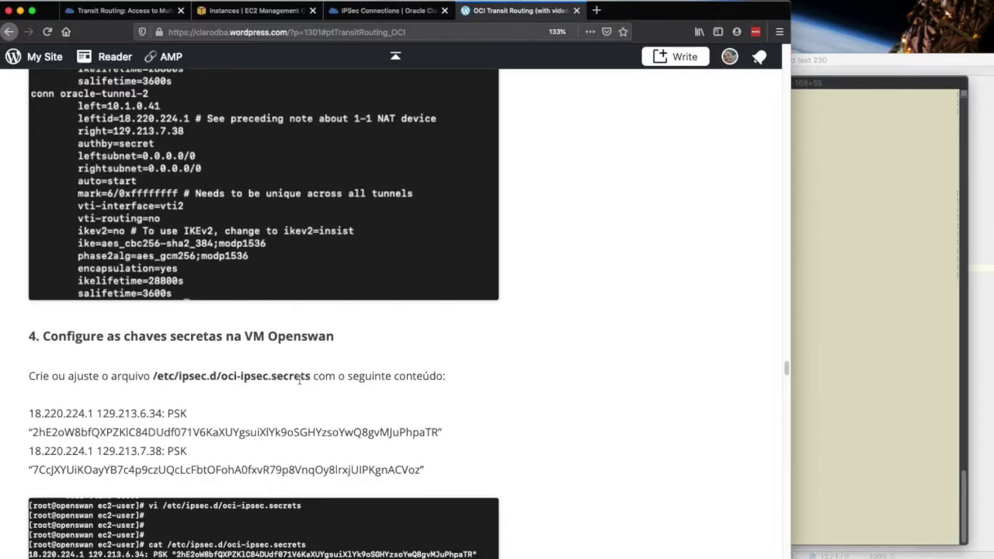
{"action": "left_click_drag", "start_coordinate": [310, 376], "coordinate": [152, 378]}
{"action": "key", "text": "super+c"}
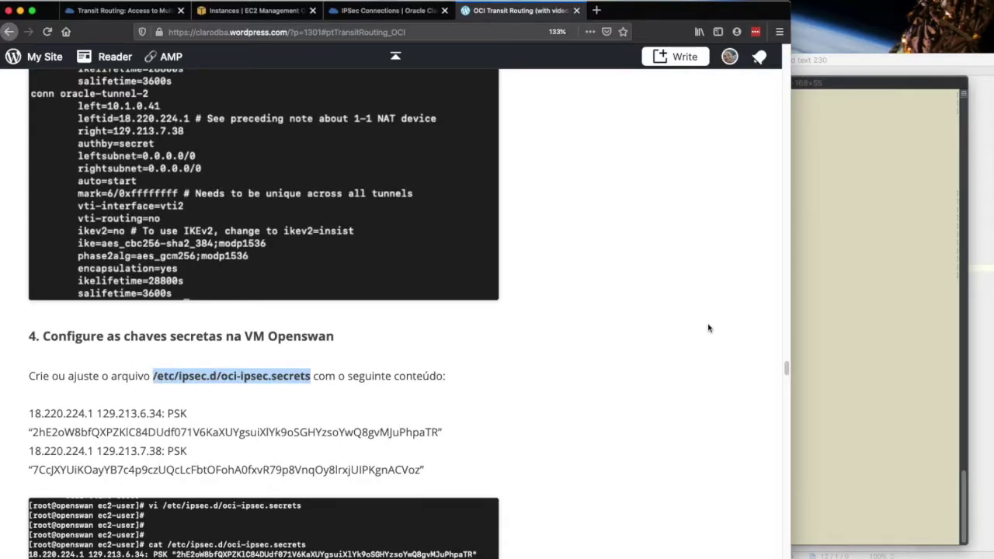
{"action": "left_click", "coordinate": [811, 284]}
{"action": "type", "text": "vi"}
{"action": "key", "text": "super+v"}
{"action": "key", "text": "Return"}
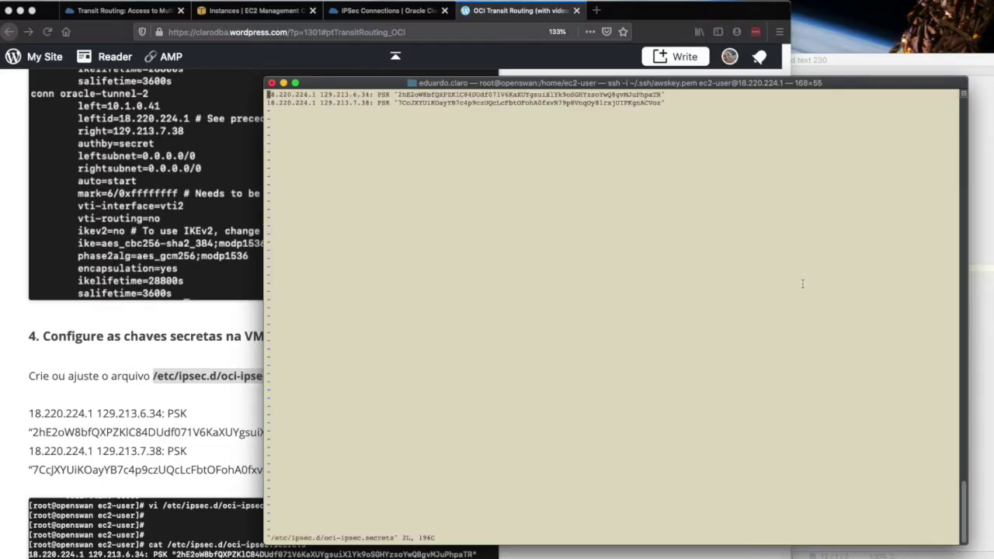
Step: Delete the existing Oracle tunnel IP address before the colon on the first line of oci-ipsec.secrets
{"action": "key", "text": "Right"}
{"action": "key", "text": "Right"}
{"action": "key", "text": "Right"}
{"action": "key", "text": "Right"}
{"action": "key", "text": "Right"}
{"action": "key", "text": "Right"}
{"action": "key", "text": "Right"}
{"action": "key", "text": "Right"}
{"action": "key", "text": "Right"}
{"action": "key", "text": "Right"}
{"action": "key", "text": "Right"}
{"action": "key", "text": "Right"}
{"action": "key", "text": "Right"}
{"action": "key", "text": "x"}
{"action": "key", "text": "x"}
{"action": "key", "text": "x"}
{"action": "key", "text": "x"}
{"action": "key", "text": "x"}
{"action": "key", "text": "x"}
{"action": "key", "text": "x"}
{"action": "key", "text": "x"}
{"action": "key", "text": "x"}
{"action": "key", "text": "x"}
{"action": "key", "text": "x"}
{"action": "key", "text": "x"}
{"action": "key", "text": "x"}
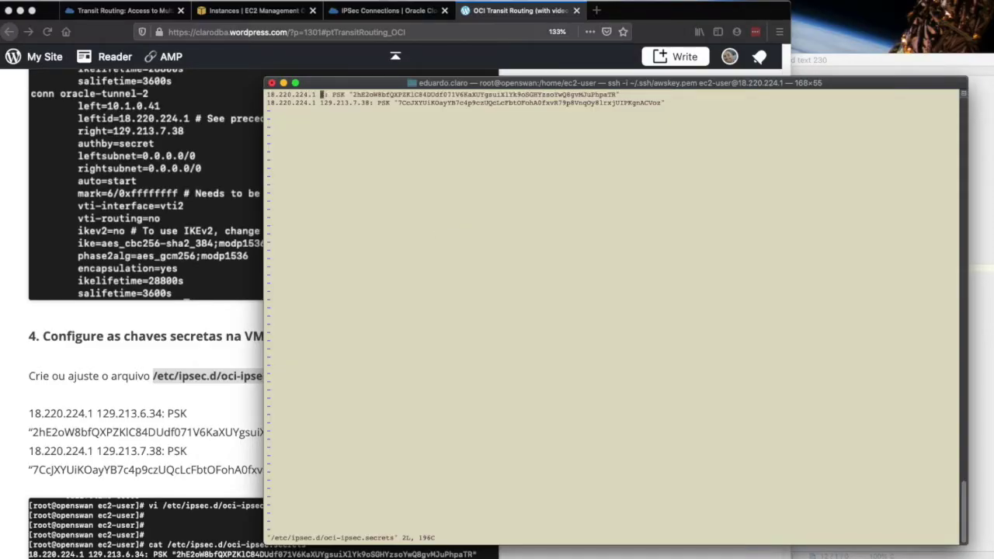
Step: Delete the existing Oracle tunnel IP address before the colon on the second line of oci-ipsec.secrets
{"action": "key", "text": "Down"}
{"action": "key", "text": "x"}
{"action": "key", "text": "x"}
{"action": "key", "text": "x"}
{"action": "key", "text": "x"}
{"action": "key", "text": "x"}
{"action": "key", "text": "x"}
{"action": "key", "text": "x"}
{"action": "key", "text": "x"}
{"action": "key", "text": "x"}
{"action": "key", "text": "x"}
{"action": "key", "text": "x"}
{"action": "key", "text": "x"}
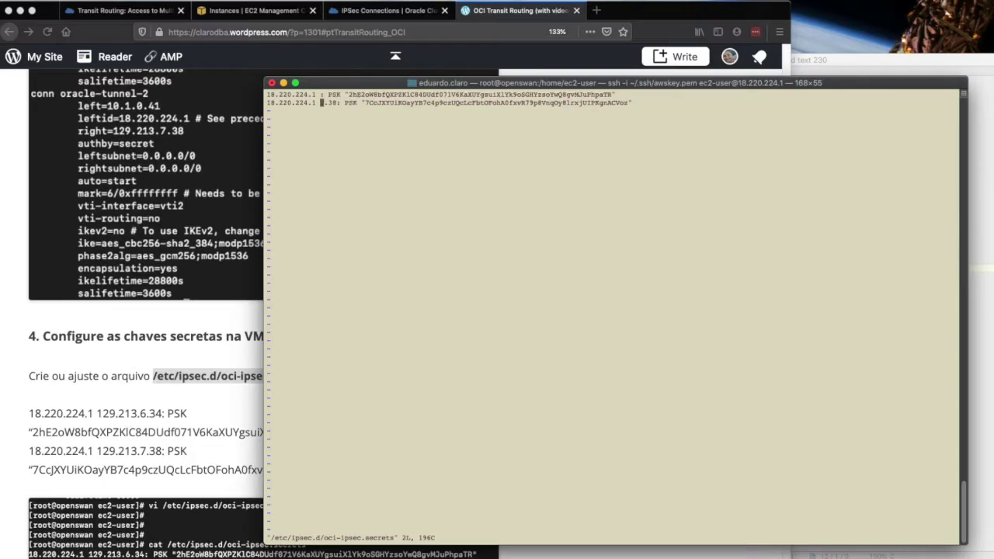
Step: Remove the old pre-shared keys on both lines of oci-ipsec.secrets, leaving empty quotation marks after PSK
{"action": "key", "text": "Up"}
{"action": "key", "text": "Right"}
{"action": "key", "text": "Right"}
{"action": "key", "text": "Right"}
{"action": "key", "text": "Right"}
{"action": "key", "text": "Right"}
{"action": "key", "text": "Right"}
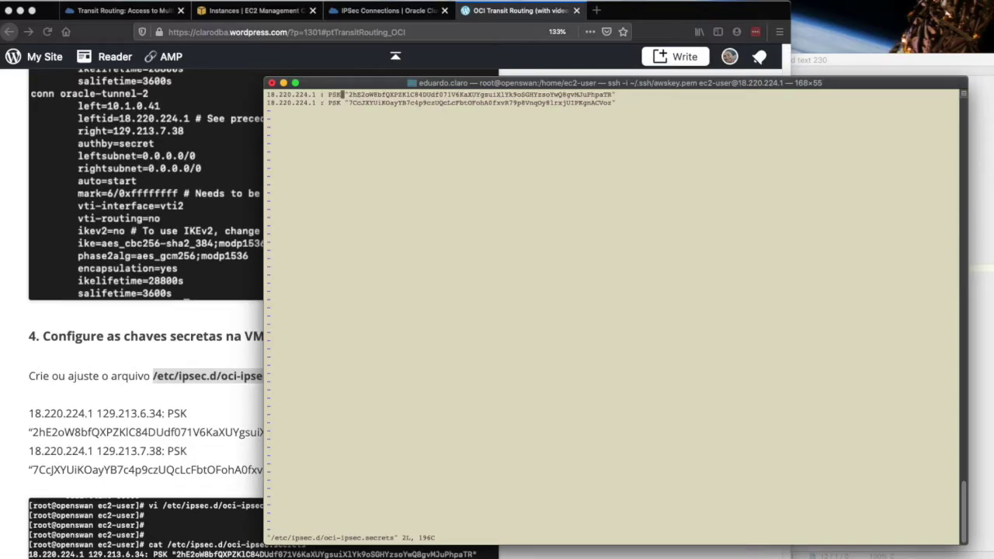
{"action": "key", "text": "c"}
{"action": "key", "text": "w"}
{"action": "key", "text": "Down"}
{"action": "type", "text": "cw"}
{"action": "key", "text": "Escape"}
{"action": "key", "text": "Left"}
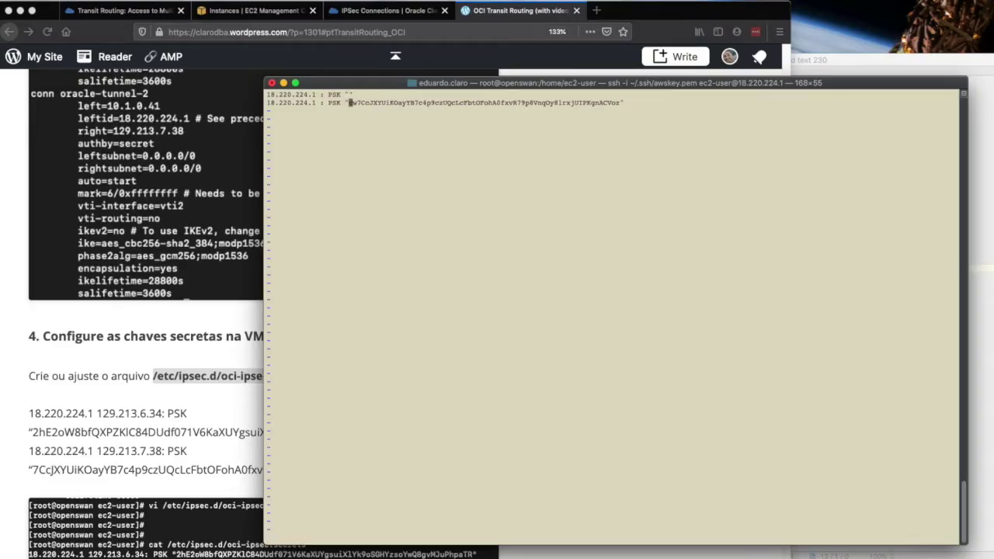
{"action": "key", "text": "c"}
{"action": "key", "text": "w"}
Step: Insert Tunnel1's public IP from the notes, 129.213.7.32, before the colon on the first line of oci-ipsec.secrets
{"action": "key", "text": "Up"}
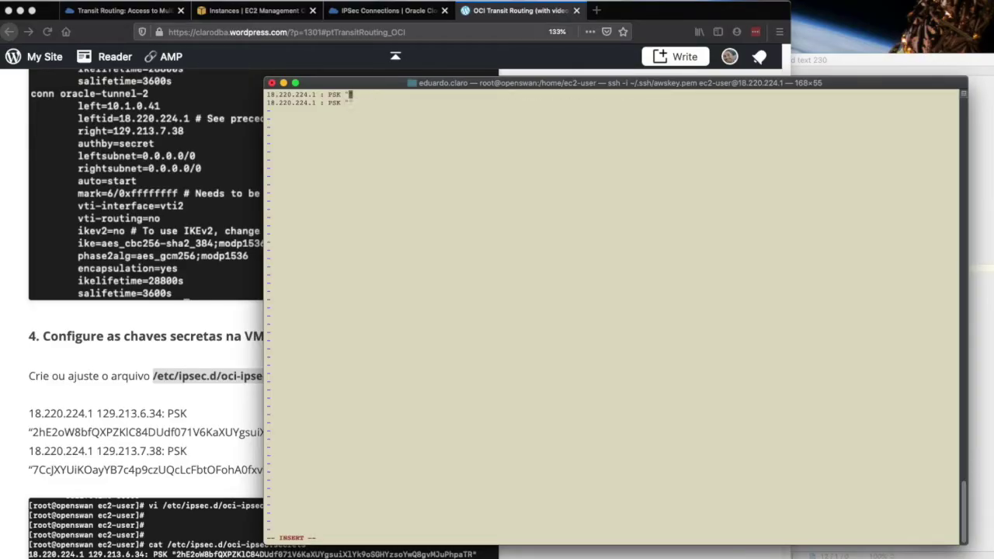
{"action": "key", "text": "Left"}
{"action": "key", "text": "Left"}
{"action": "key", "text": "Left"}
{"action": "key", "text": "Left"}
{"action": "key", "text": "Left"}
{"action": "key", "text": "super+Tab"}
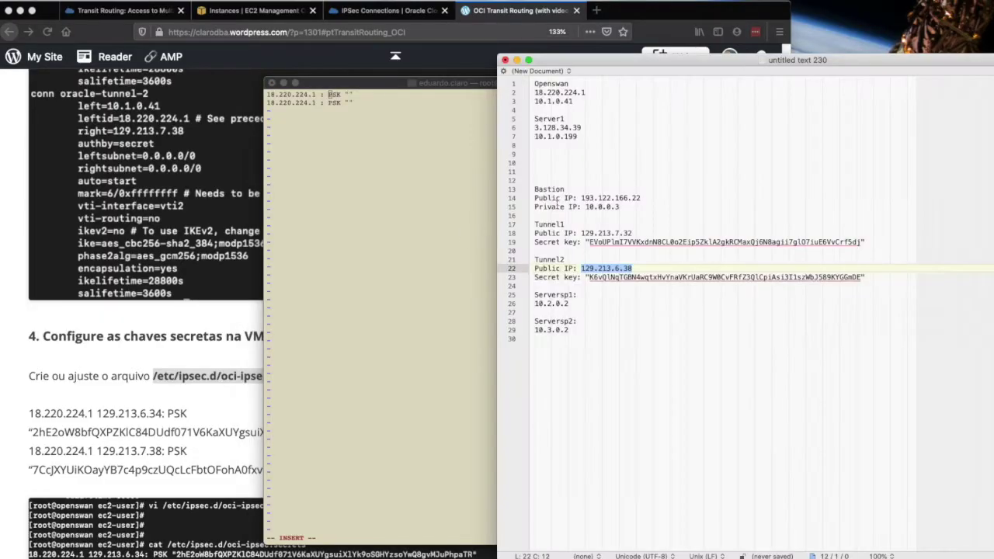
{"action": "left_click_drag", "start_coordinate": [587, 93], "coordinate": [526, 96]}
{"action": "left_click", "coordinate": [651, 181]}
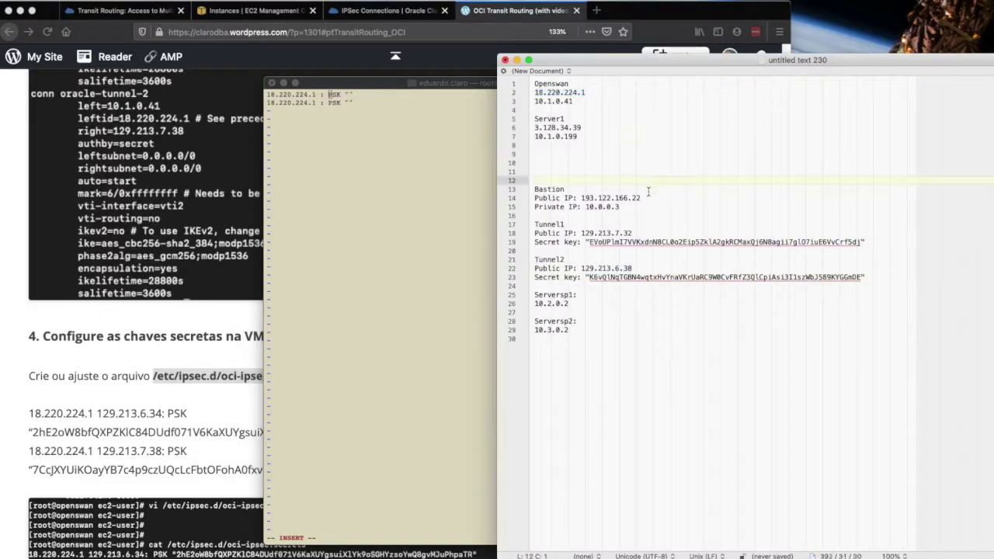
{"action": "left_click_drag", "start_coordinate": [633, 233], "coordinate": [582, 233]}
{"action": "key", "text": "super+c"}
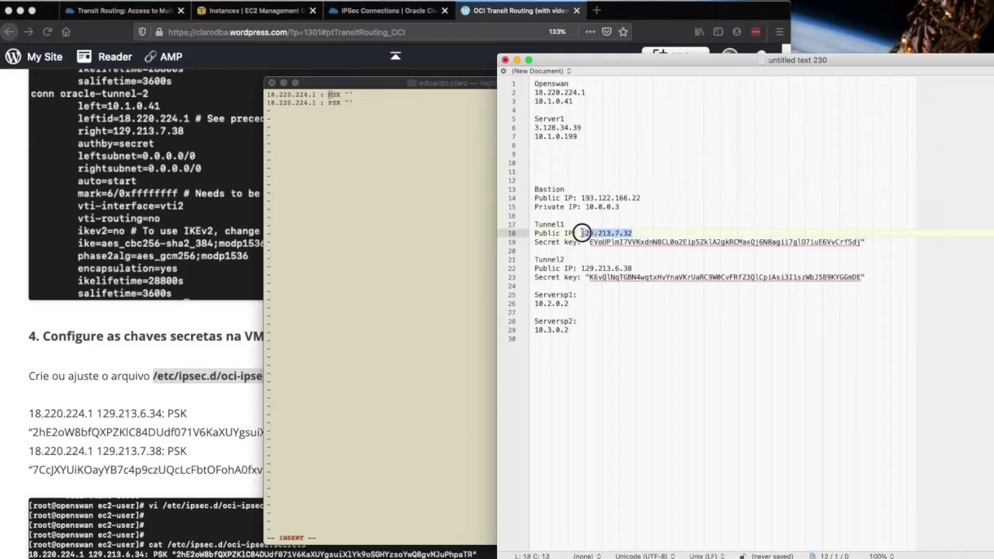
{"action": "left_click", "coordinate": [455, 218]}
{"action": "key", "text": "Left"}
{"action": "key", "text": "Left"}
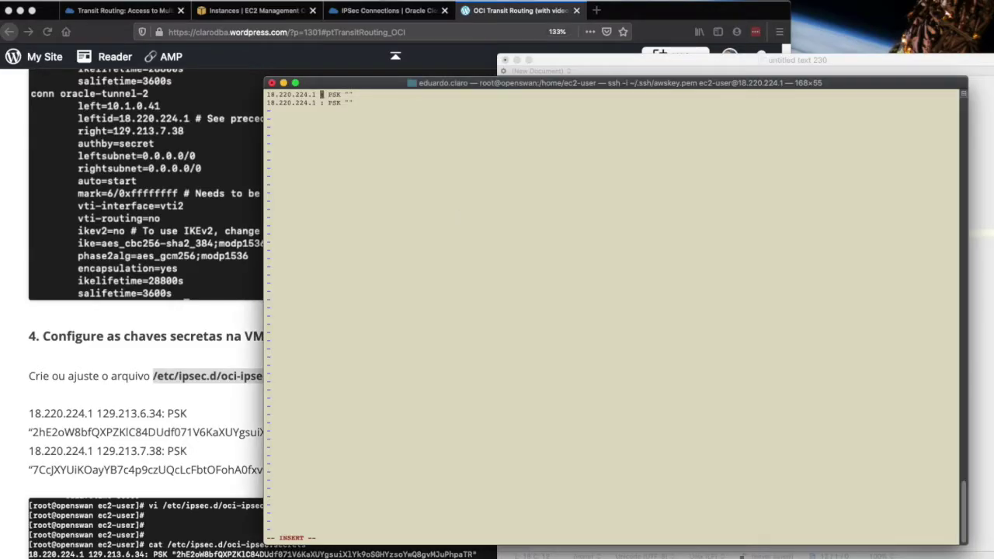
{"action": "key", "text": "Left"}
{"action": "key", "text": "super+v"}
{"action": "key", "text": "BackSpace"}
Step: Insert Tunnel2's public IP from the notes, 129.213.6.38, before the colon on the second line of oci-ipsec.secrets
{"action": "key", "text": "Escape"}
{"action": "key", "text": "Down"}
{"action": "key", "text": "Left"}
{"action": "key", "text": "Left"}
{"action": "key", "text": "Left"}
{"action": "key", "text": "Left"}
{"action": "key", "text": "Left"}
{"action": "key", "text": "Left"}
{"action": "key", "text": "Left"}
{"action": "key", "text": "i"}
{"action": "key", "text": "super+Tab"}
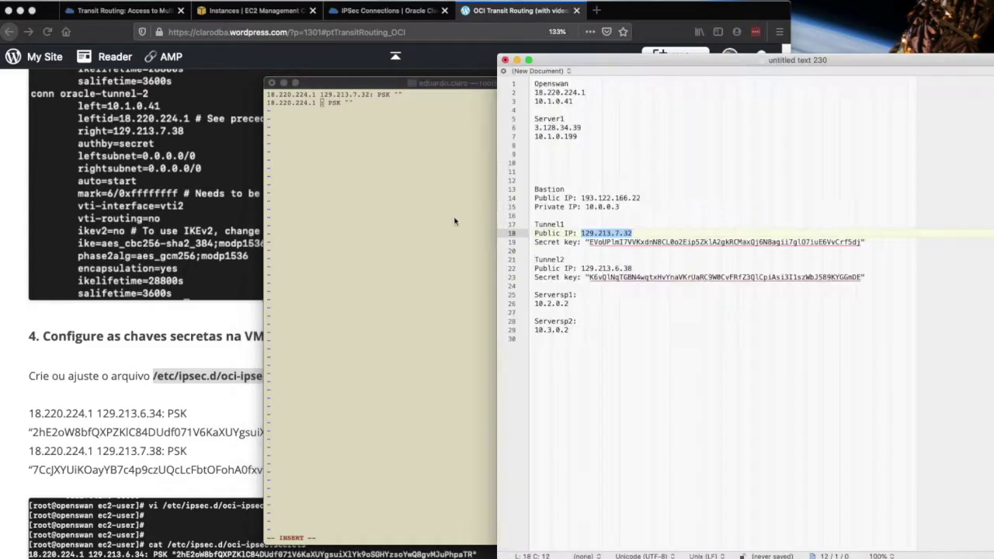
{"action": "left_click_drag", "start_coordinate": [633, 269], "coordinate": [581, 269]}
{"action": "key", "text": "super+c"}
{"action": "left_click", "coordinate": [487, 233]}
{"action": "key", "text": "super+v"}
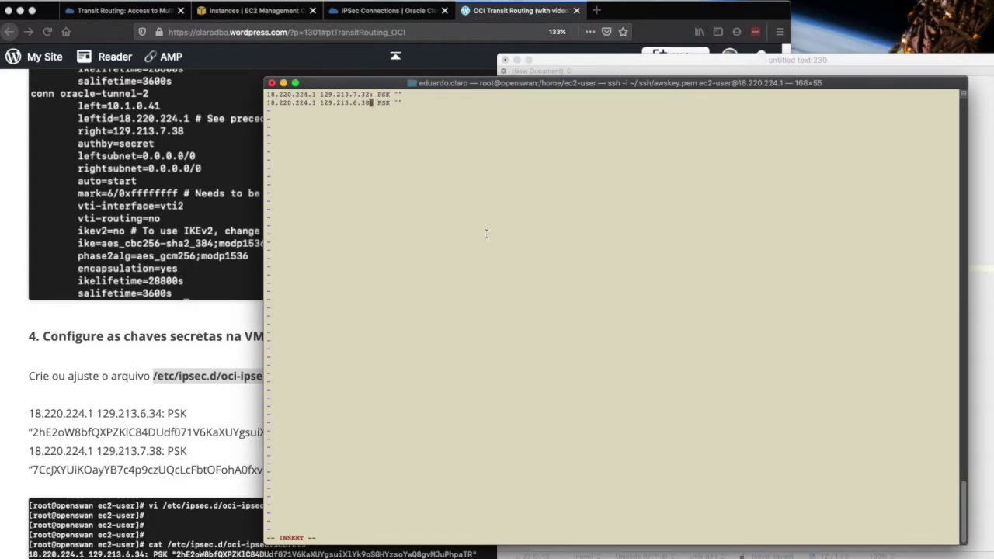
Step: Copy Tunnel1's secret key from the notes and paste it between the PSK quotation marks on the first line
{"action": "key", "text": "super+Tab"}
{"action": "left_click_drag", "start_coordinate": [866, 242], "coordinate": [587, 243]}
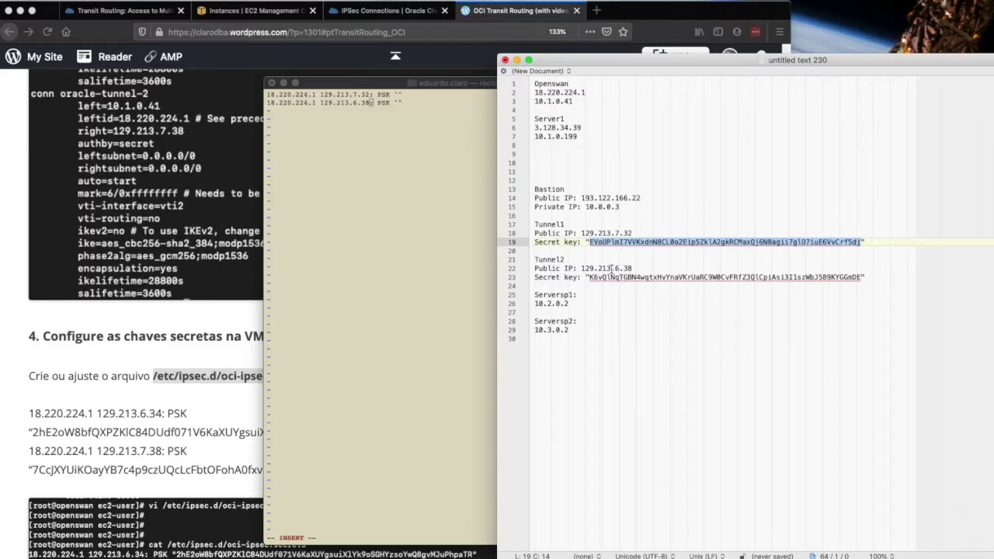
{"action": "key", "text": "super+Tab"}
{"action": "key", "text": "Up"}
{"action": "key", "text": "Right"}
{"action": "key", "text": "Right"}
{"action": "key", "text": "Escape"}
{"action": "key", "text": "Right"}
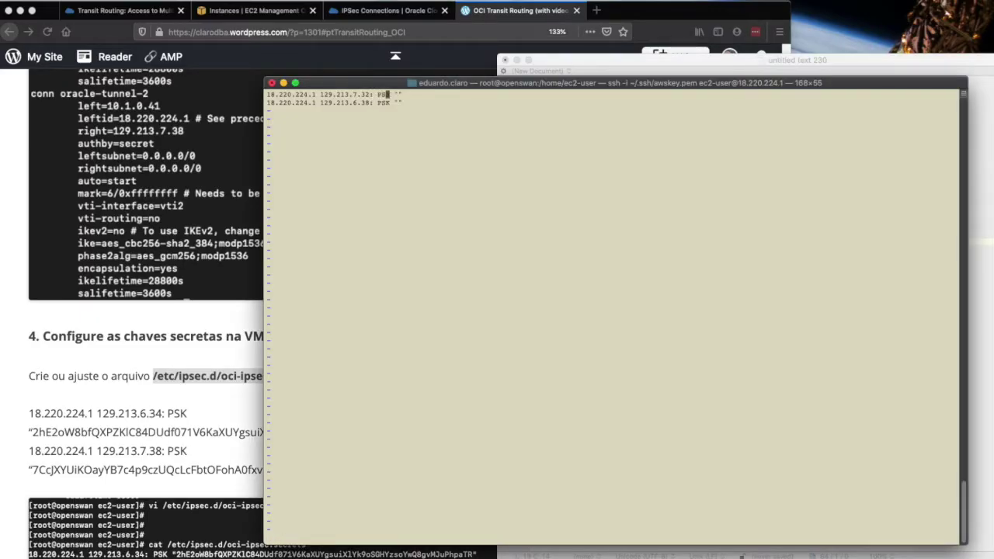
{"action": "key", "text": "Right"}
{"action": "key", "text": "Right"}
{"action": "key", "text": "Right"}
{"action": "key", "text": "i"}
{"action": "key", "text": "super+v"}
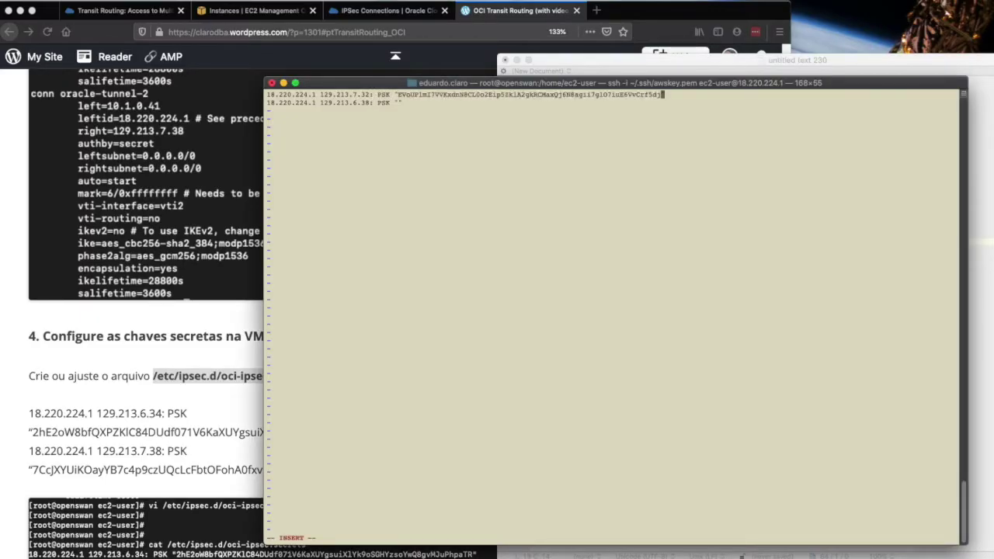
Step: Copy Tunnel2's secret key from the notes and paste it between the PSK quotation marks on the second line
{"action": "key", "text": "super+Tab"}
{"action": "left_click_drag", "start_coordinate": [588, 277], "coordinate": [878, 274]}
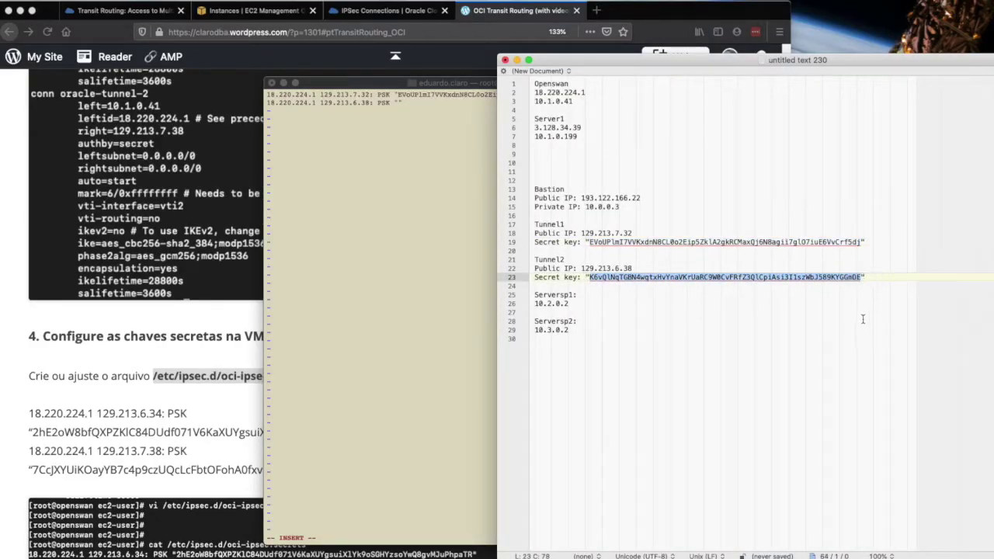
{"action": "key", "text": "super+Tab"}
{"action": "key", "text": "Escape"}
{"action": "key", "text": "j"}
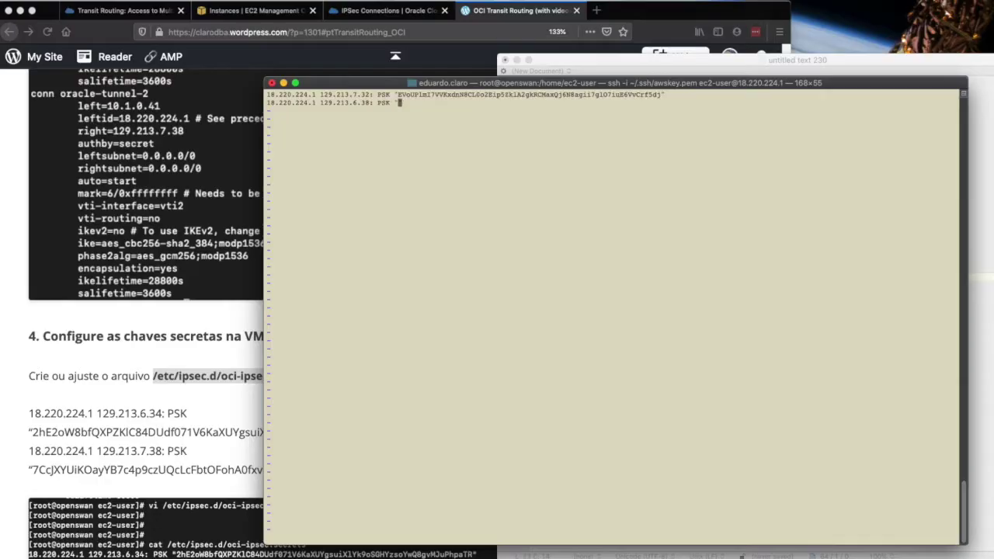
{"action": "key", "text": "i"}
{"action": "key", "text": "super+v"}
Step: Save oci-ipsec.secrets and quit vi
{"action": "key", "text": "Escape"}
{"action": "type", "text": ":wq"}
{"action": "key", "text": "Return"}
{"action": "key", "text": "Return"}
Step: Copy sudo systemctl enable ipsec.service from section 5 of the article and run it on the Openswan VM
{"action": "left_click", "coordinate": [187, 408]}
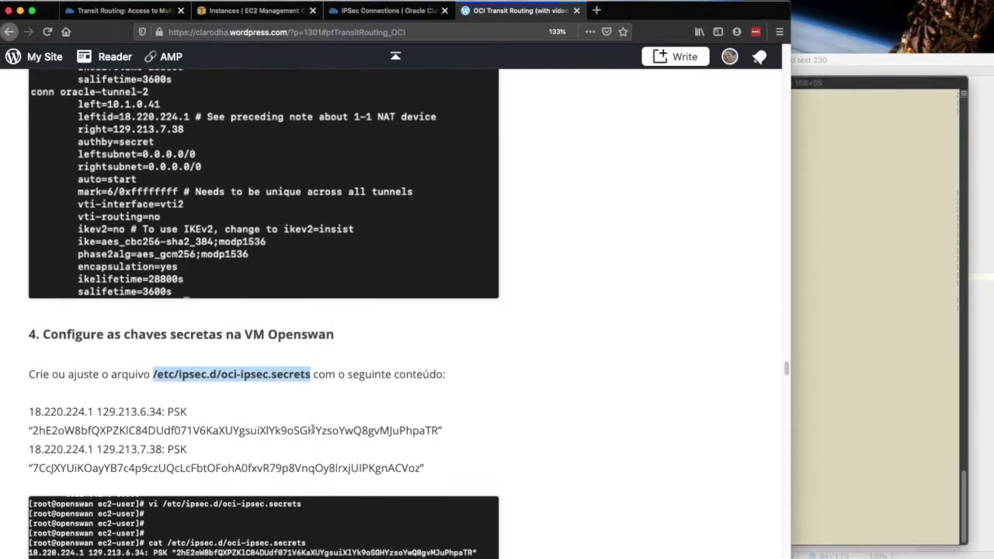
{"action": "scroll", "coordinate": [313, 431], "scroll_direction": "down", "scroll_amount": 8}
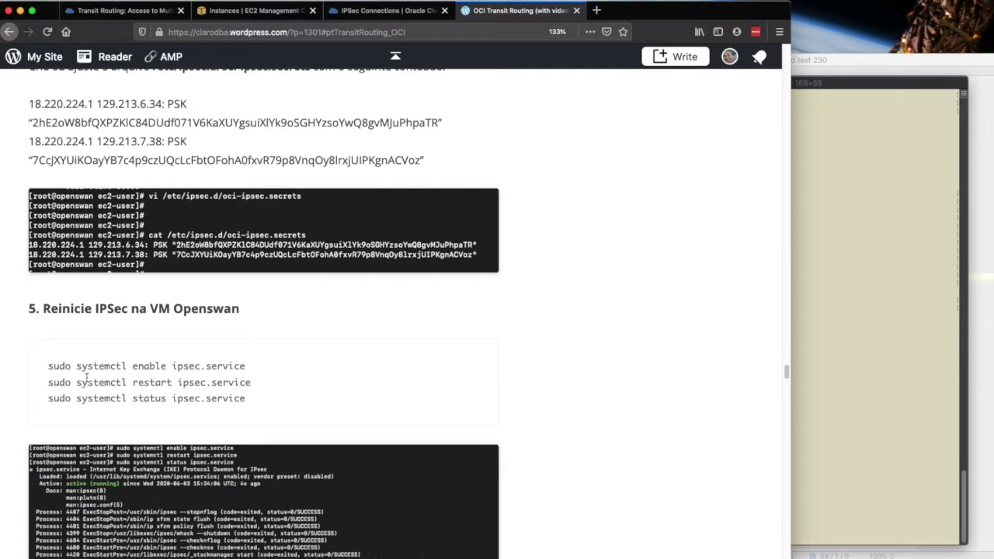
{"action": "left_click_drag", "start_coordinate": [49, 366], "coordinate": [240, 366]}
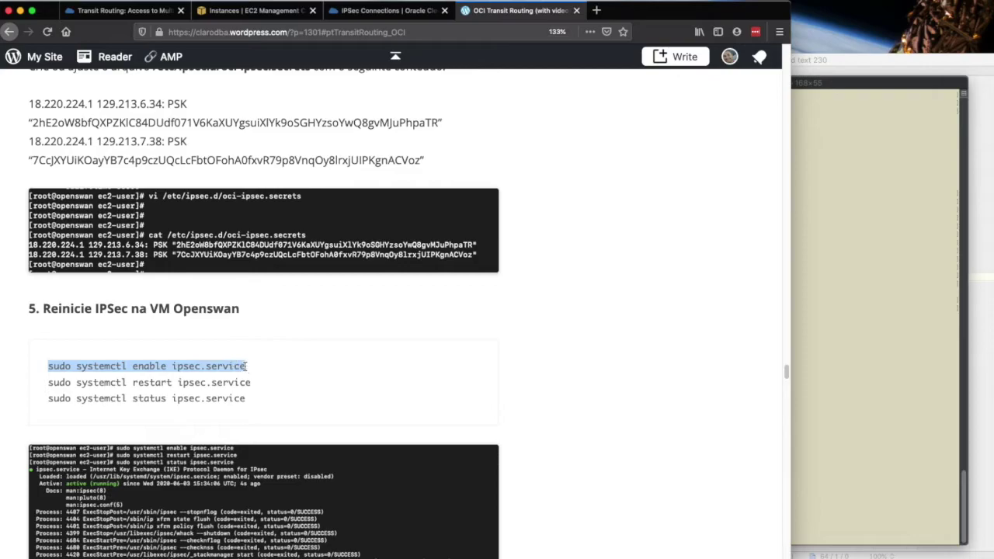
{"action": "left_click", "coordinate": [819, 241]}
{"action": "key", "text": "super+v"}
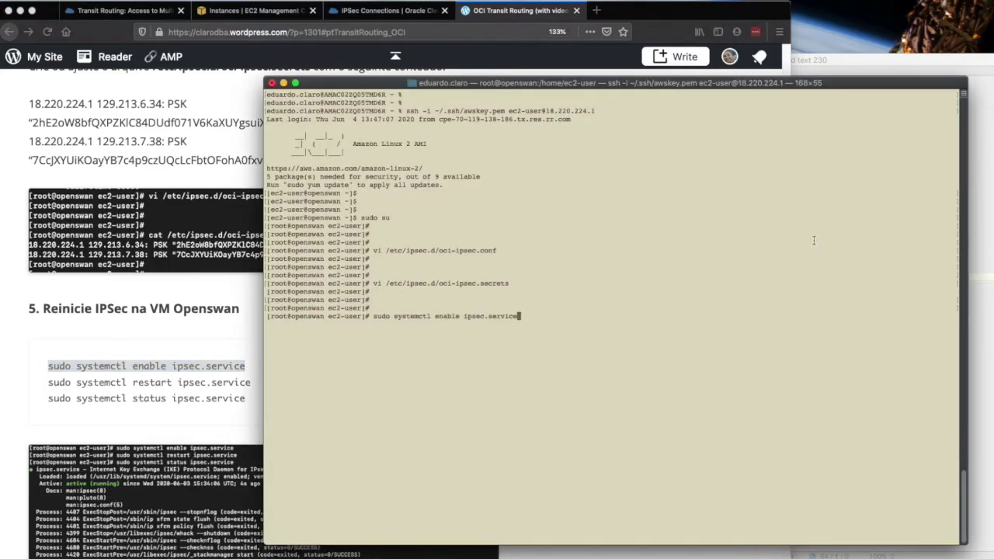
{"action": "key", "text": "Return"}
{"action": "key", "text": "Return"}
{"action": "key", "text": "Return"}
{"action": "key", "text": "Return"}
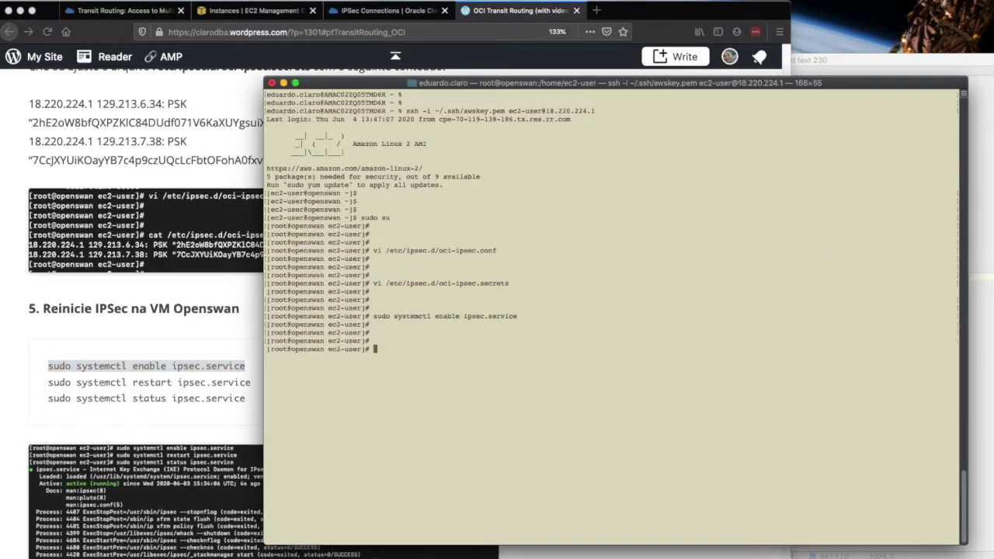
Step: Copy sudo systemctl restart ipsec.service from the article and run it on the Openswan VM
{"action": "left_click", "coordinate": [154, 347]}
{"action": "left_click_drag", "start_coordinate": [49, 382], "coordinate": [287, 381]}
{"action": "key", "text": "super+c"}
{"action": "left_click", "coordinate": [826, 306]}
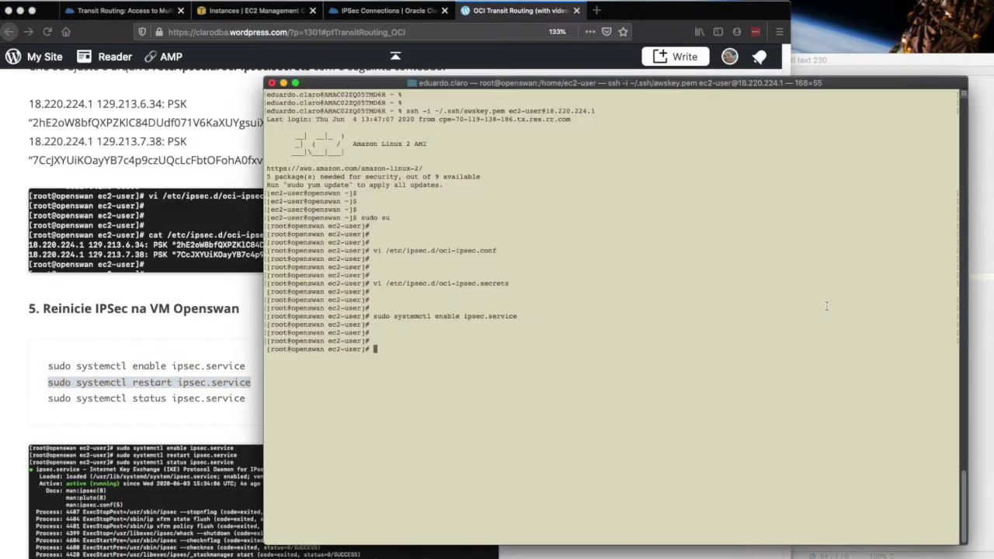
{"action": "key", "text": "super+v"}
{"action": "key", "text": "Return"}
{"action": "key", "text": "Return"}
{"action": "key", "text": "Return"}
{"action": "key", "text": "Return"}
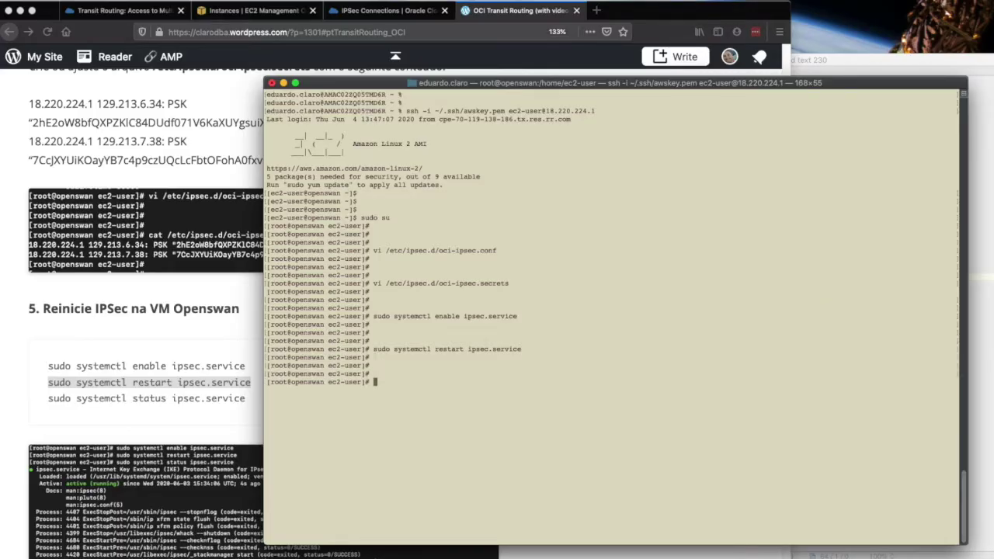
Step: Run sudo systemctl status ipsec.service from the article on the Openswan VM and examine the service's active state
{"action": "left_click", "coordinate": [173, 344]}
{"action": "left_click_drag", "start_coordinate": [47, 398], "coordinate": [287, 406]}
{"action": "key", "text": "super+c"}
{"action": "left_click", "coordinate": [848, 341]}
{"action": "key", "text": "super+v"}
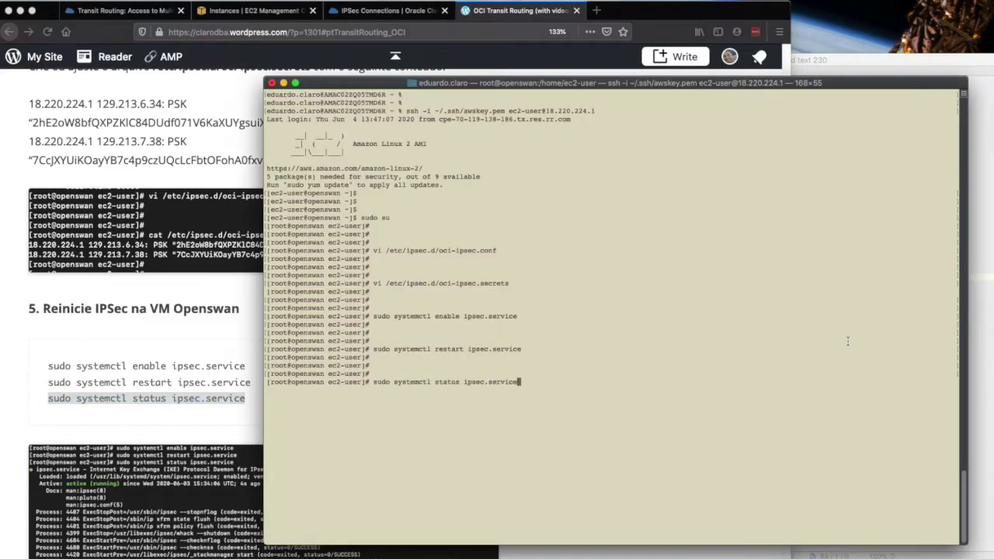
{"action": "key", "text": "Return"}
{"action": "key", "text": "Return"}
{"action": "key", "text": "Return"}
{"action": "key", "text": "Return"}
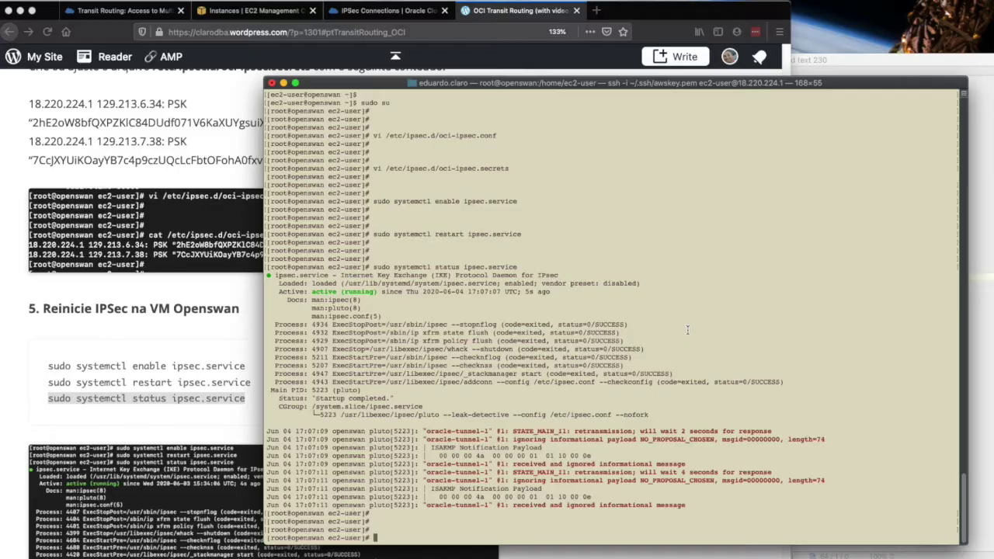
{"action": "left_click_drag", "start_coordinate": [315, 291], "coordinate": [406, 292]}
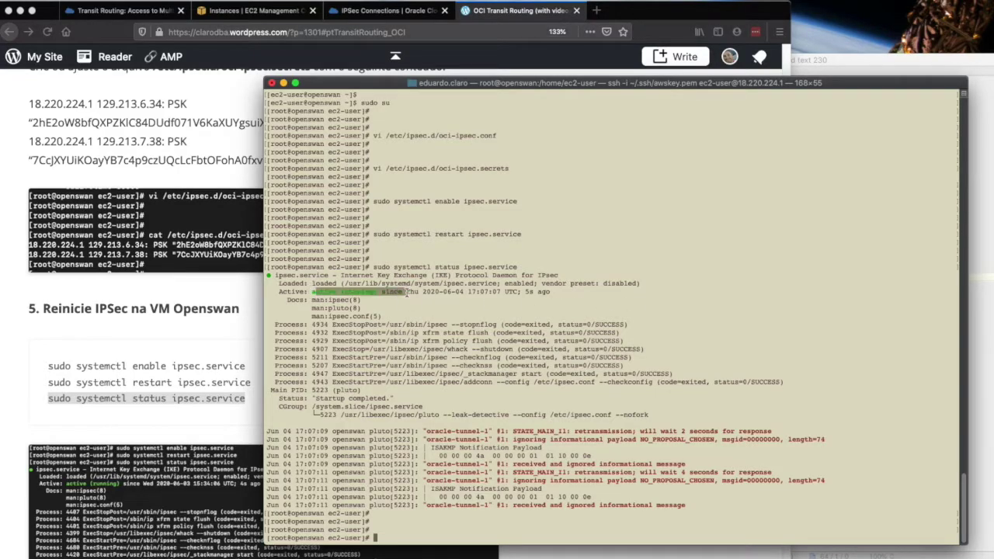
{"action": "left_click", "coordinate": [666, 314]}
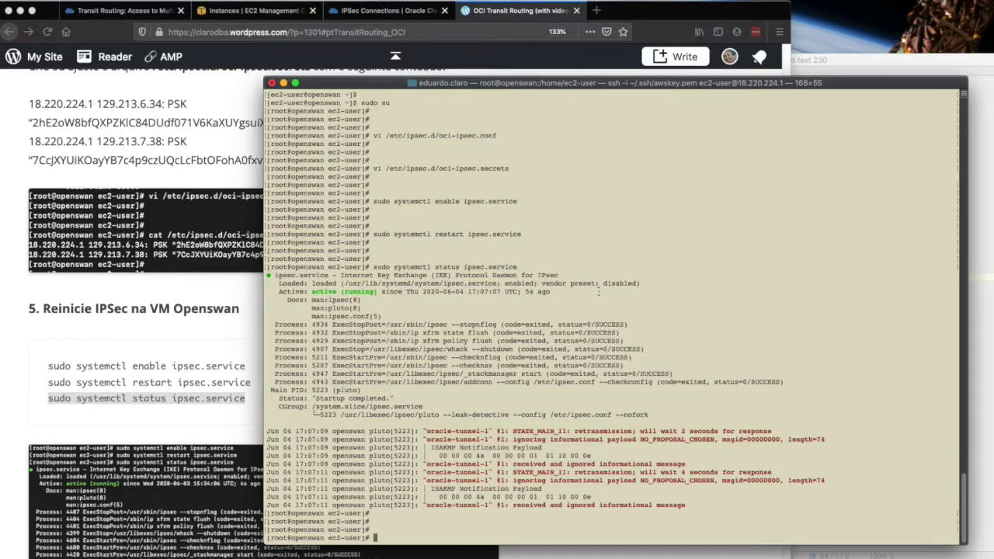
Step: Open the IPSEC_OS connection's details in the Oracle Cloud console and check the status of its tunnels
{"action": "left_click", "coordinate": [210, 330]}
{"action": "left_click", "coordinate": [386, 11]}
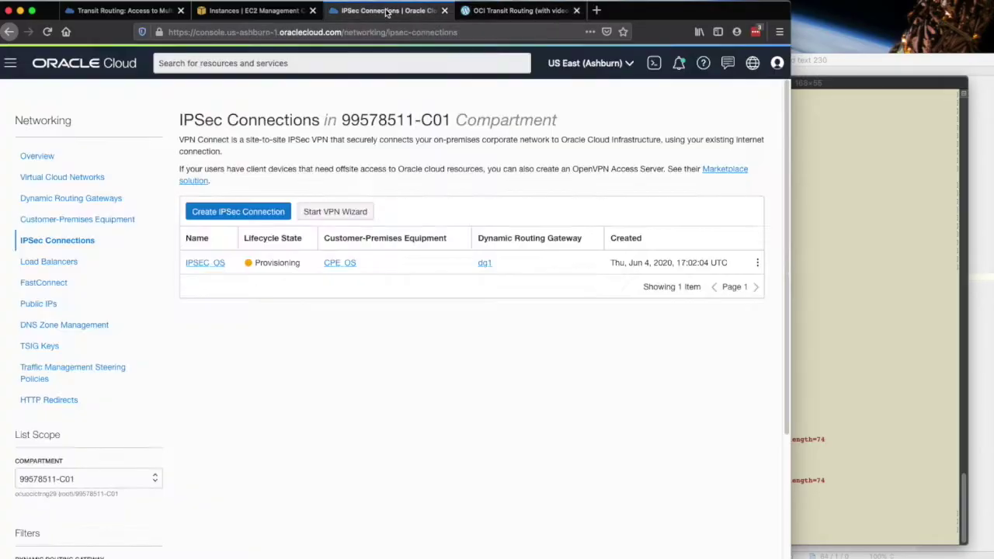
{"action": "left_click", "coordinate": [219, 263]}
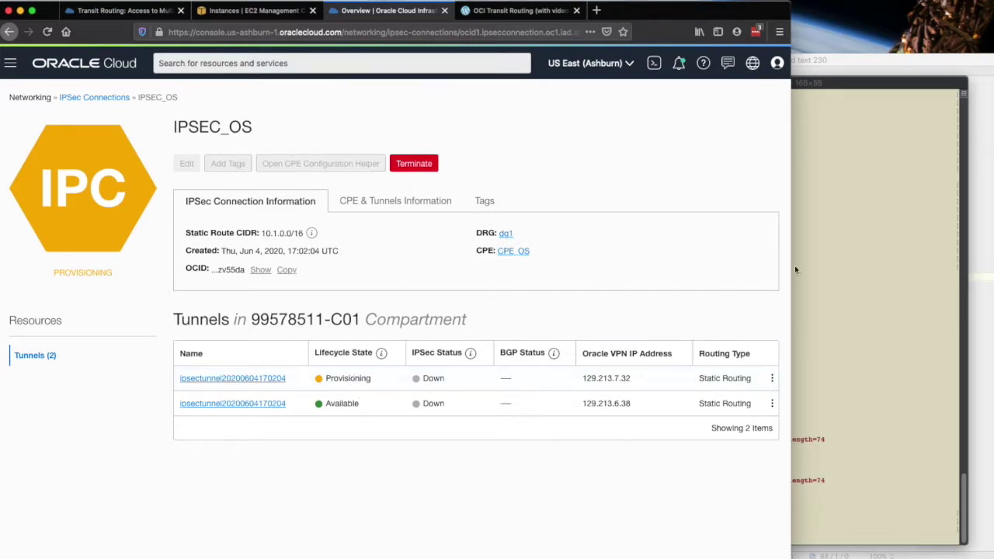
{"action": "left_click", "coordinate": [827, 261]}
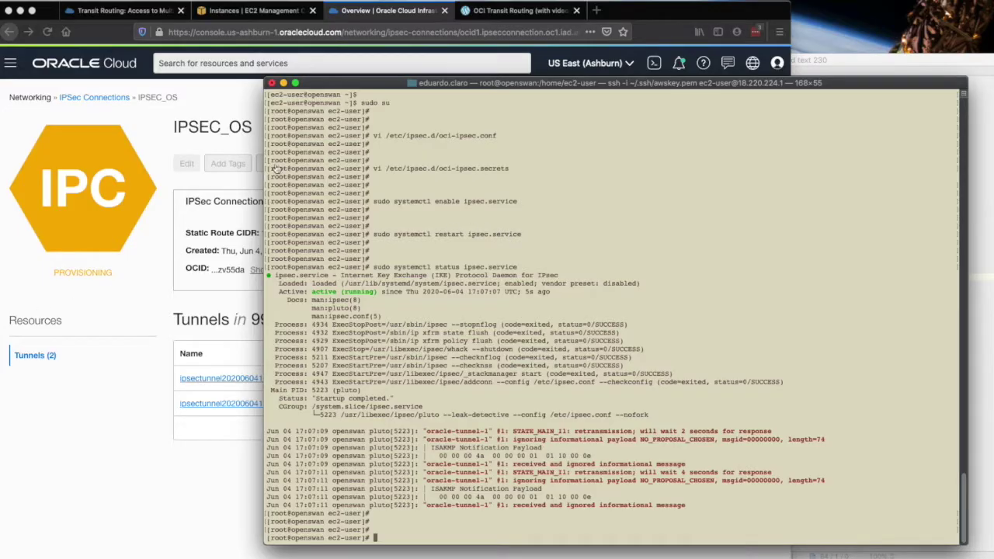
Step: Copy ifconfig from section 6 of the article and run it on the Openswan VM to check the vti interfaces
{"action": "left_click", "coordinate": [526, 11]}
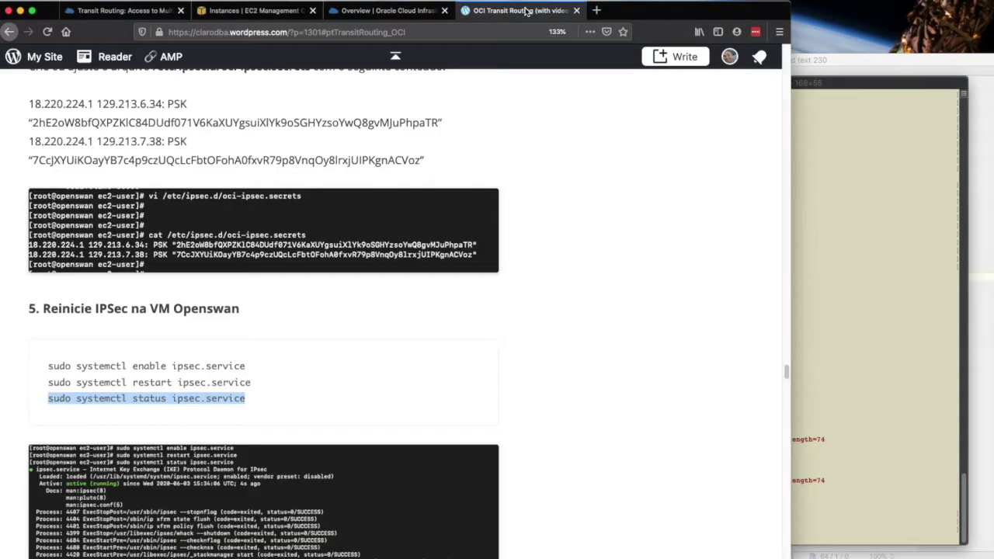
{"action": "scroll", "coordinate": [546, 311], "scroll_direction": "down", "scroll_amount": 5}
{"action": "scroll", "coordinate": [163, 294], "scroll_direction": "down", "scroll_amount": 3}
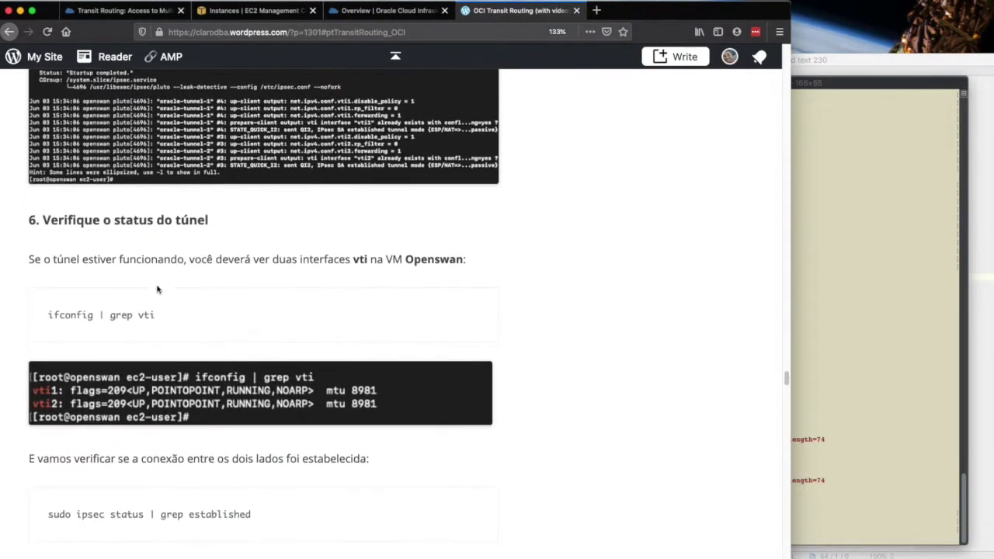
{"action": "double_click", "coordinate": [56, 314]}
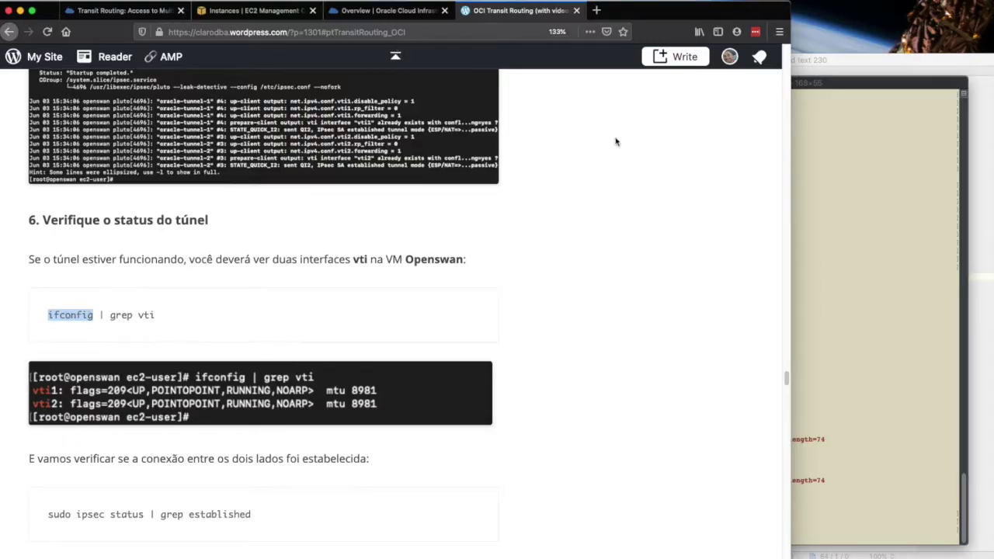
{"action": "left_click", "coordinate": [827, 258]}
{"action": "key", "text": "Return"}
{"action": "key", "text": "Return"}
{"action": "key", "text": "super+v"}
{"action": "key", "text": "Return"}
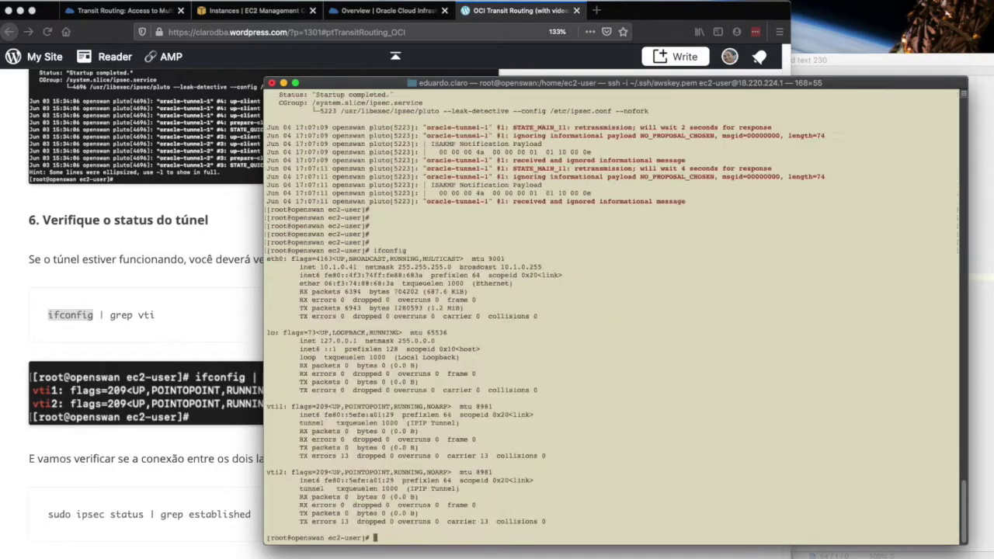
{"action": "key", "text": "Return"}
{"action": "key", "text": "Return"}
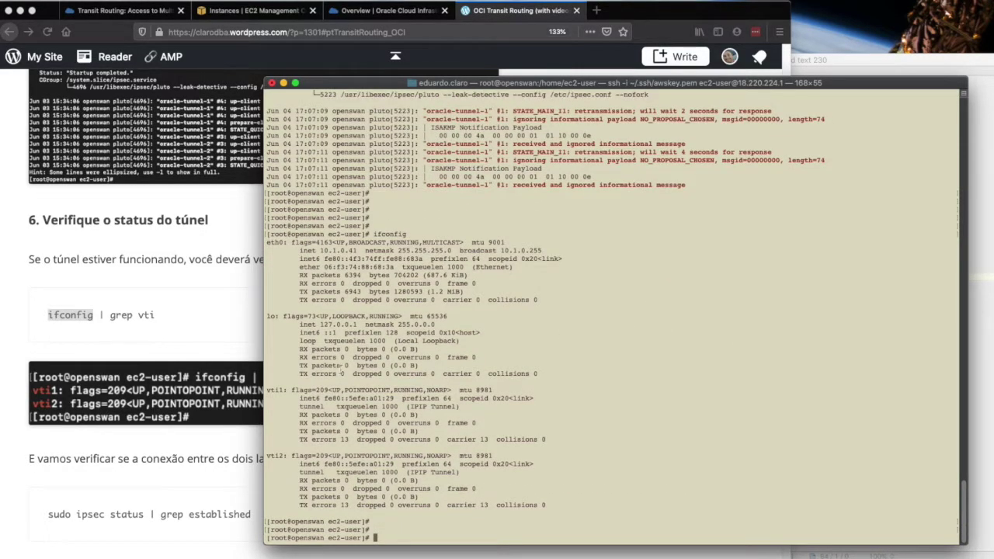
Step: Copy sudo ipsec status | grep established from section 6 of the article and run it on the Openswan VM
{"action": "left_click_drag", "start_coordinate": [342, 386], "coordinate": [440, 476]}
{"action": "left_click", "coordinate": [168, 324]}
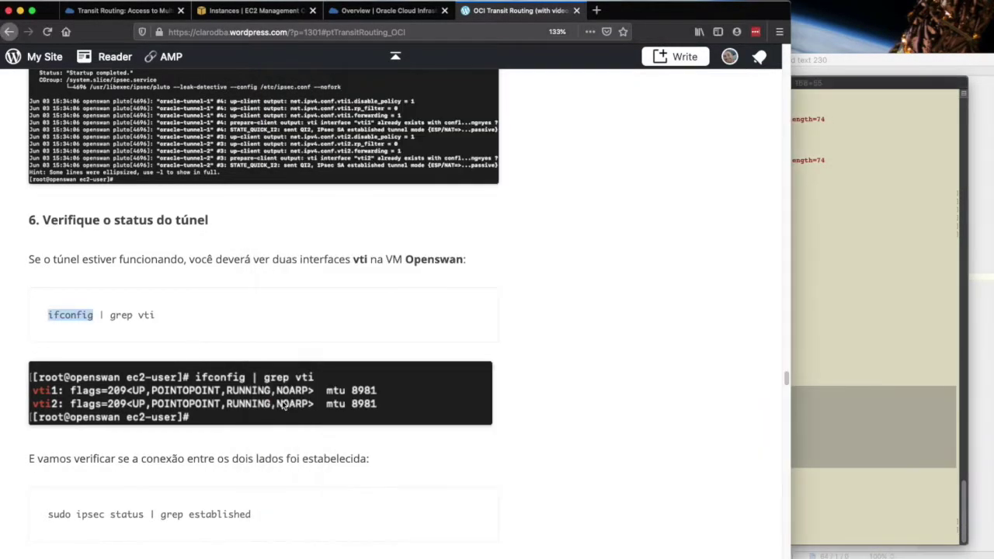
{"action": "scroll", "coordinate": [280, 482], "scroll_direction": "down", "scroll_amount": 1}
{"action": "left_click", "coordinate": [72, 497]}
{"action": "left_click_drag", "start_coordinate": [48, 503], "coordinate": [251, 502]}
{"action": "key", "text": "super+c"}
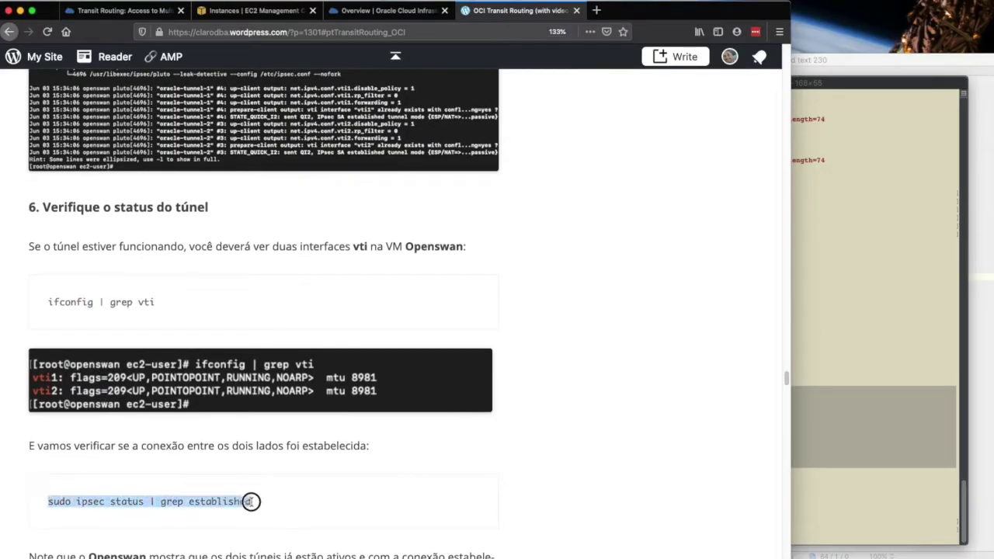
{"action": "left_click", "coordinate": [401, 11]}
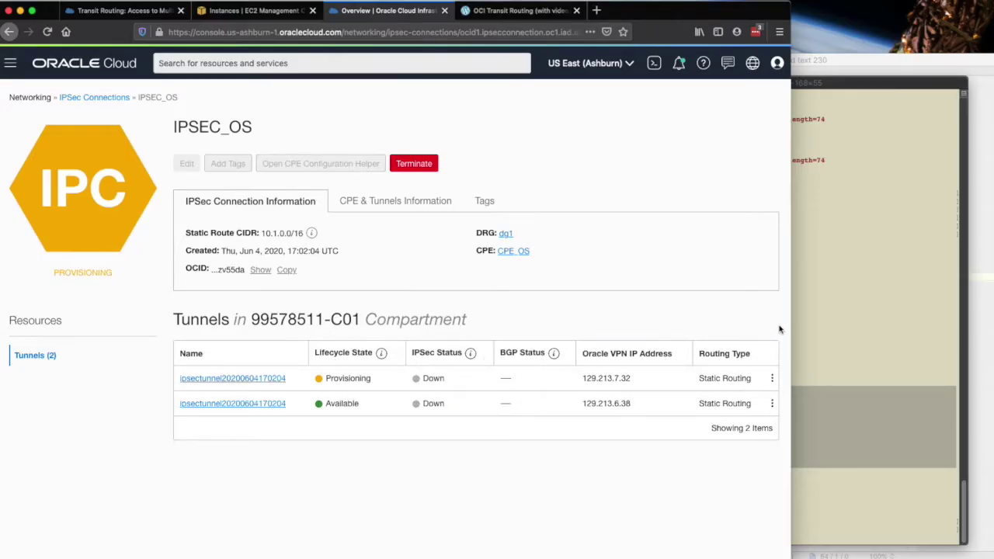
{"action": "left_click", "coordinate": [901, 308]}
{"action": "key", "text": "super+v"}
{"action": "key", "text": "Return"}
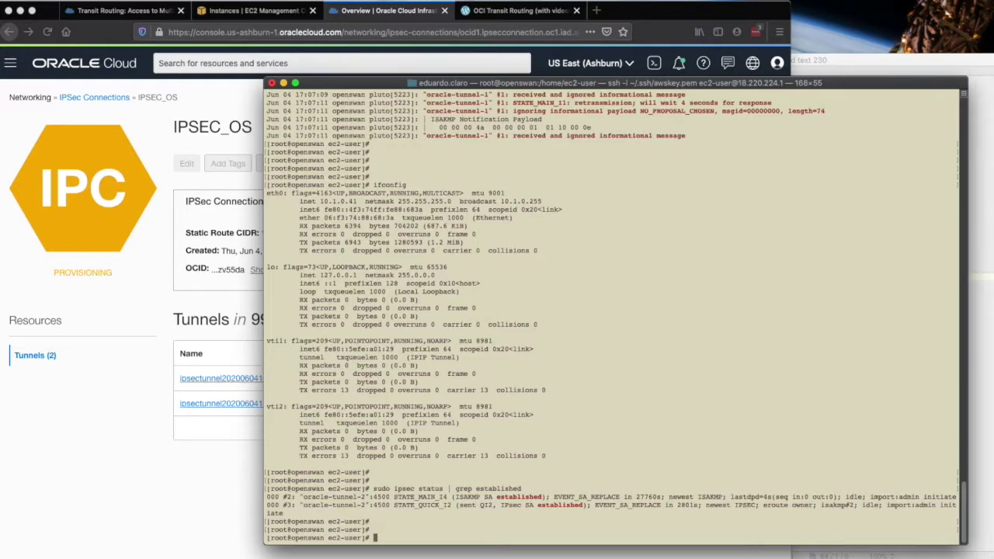
Step: Examine the lifecycle state and IPSec status of both IPSEC_OS tunnels in the Oracle Cloud console
{"action": "left_click", "coordinate": [239, 469]}
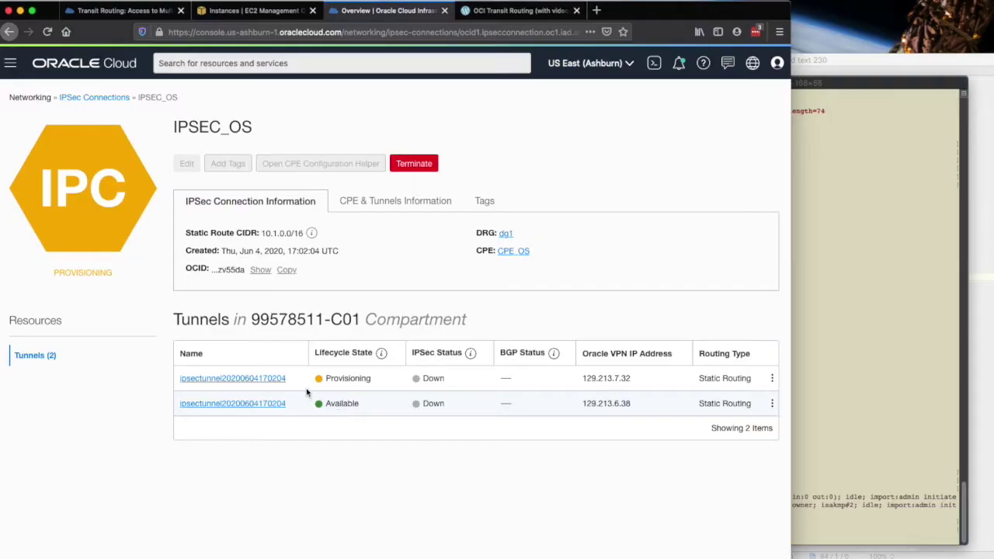
{"action": "double_click", "coordinate": [359, 378]}
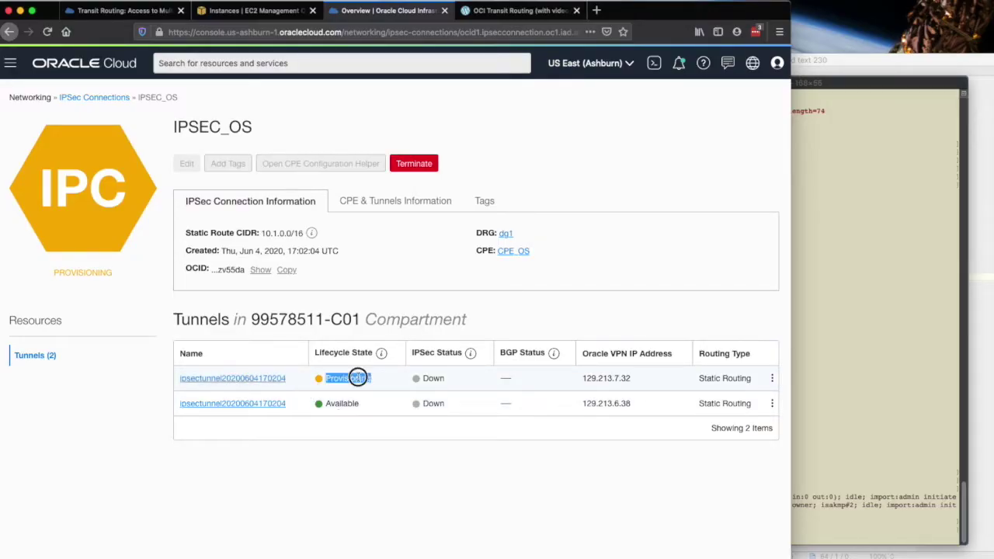
{"action": "left_click", "coordinate": [359, 381]}
{"action": "double_click", "coordinate": [359, 379]}
{"action": "left_click", "coordinate": [362, 398]}
{"action": "double_click", "coordinate": [359, 381]}
{"action": "left_click", "coordinate": [371, 409]}
{"action": "double_click", "coordinate": [345, 378]}
{"action": "left_click", "coordinate": [369, 411]}
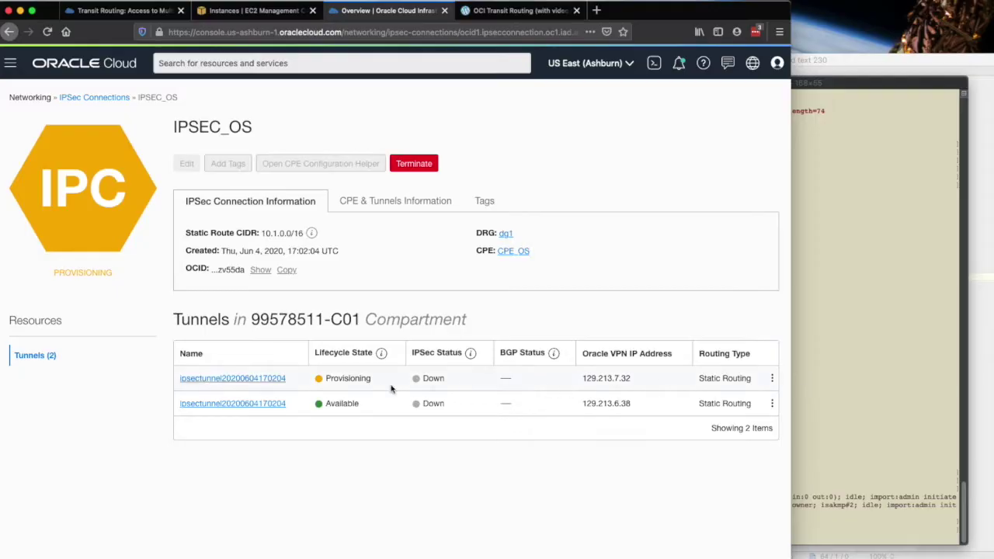
{"action": "double_click", "coordinate": [361, 377]}
{"action": "left_click", "coordinate": [379, 408]}
{"action": "left_click", "coordinate": [824, 360]}
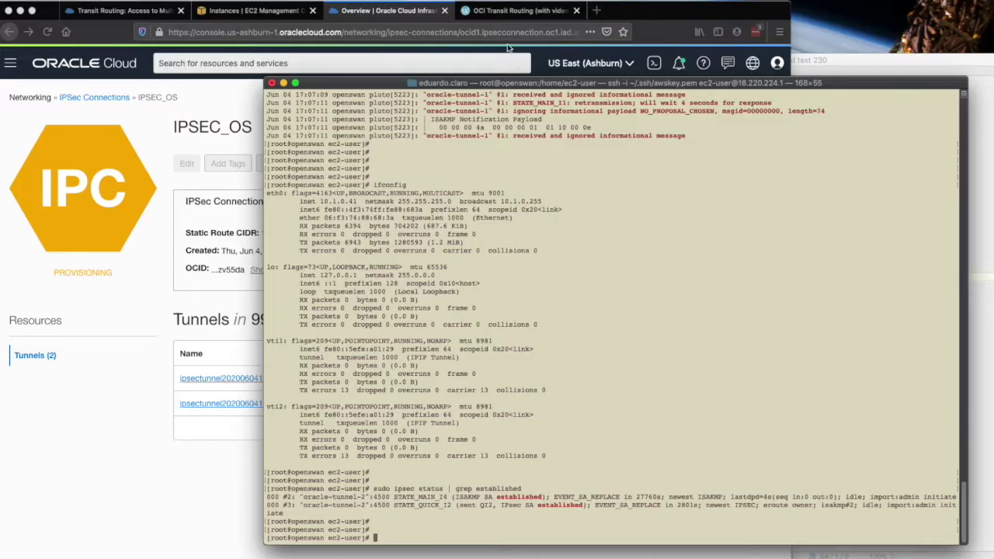
Step: Read the rest of section 6 in the article on the expected tunnel status in Openswan and the OCI console
{"action": "left_click", "coordinate": [513, 11]}
{"action": "scroll", "coordinate": [543, 433], "scroll_direction": "down", "scroll_amount": 3}
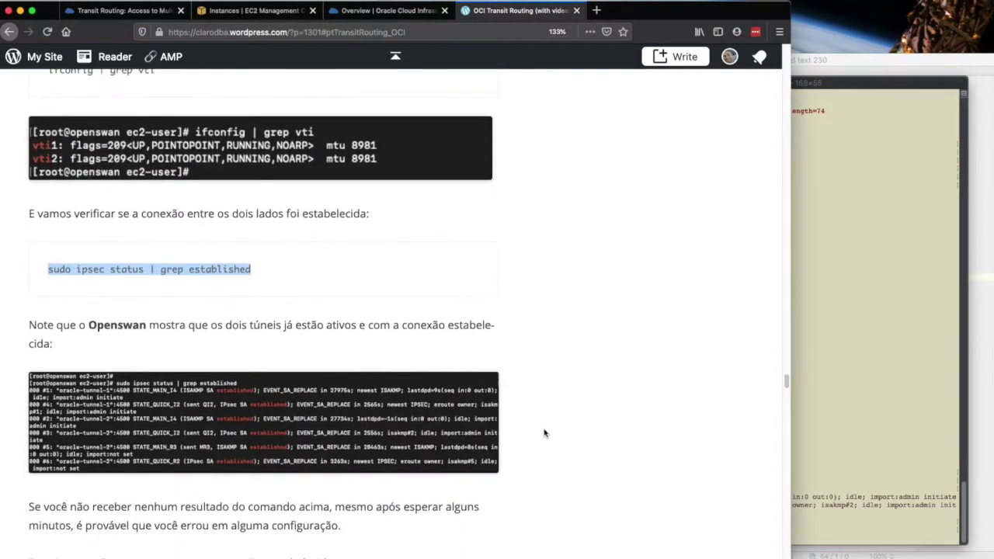
{"action": "scroll", "coordinate": [545, 433], "scroll_direction": "down", "scroll_amount": 5}
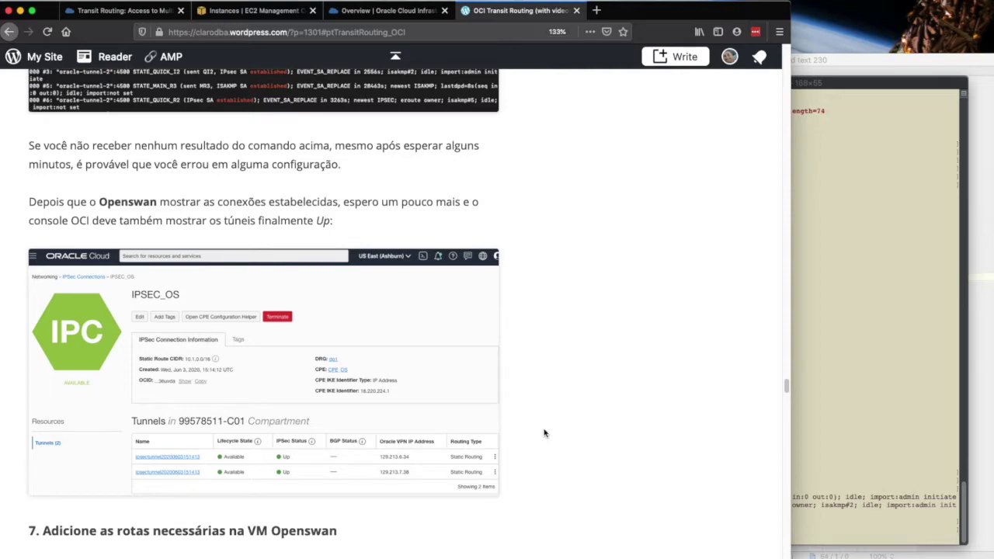
{"action": "left_click", "coordinate": [855, 400]}
Step: Reload the IPSEC_OS details by reopening the connection from the IPSec Connections list and check the tunnels' IPSec status
{"action": "left_click", "coordinate": [381, 13]}
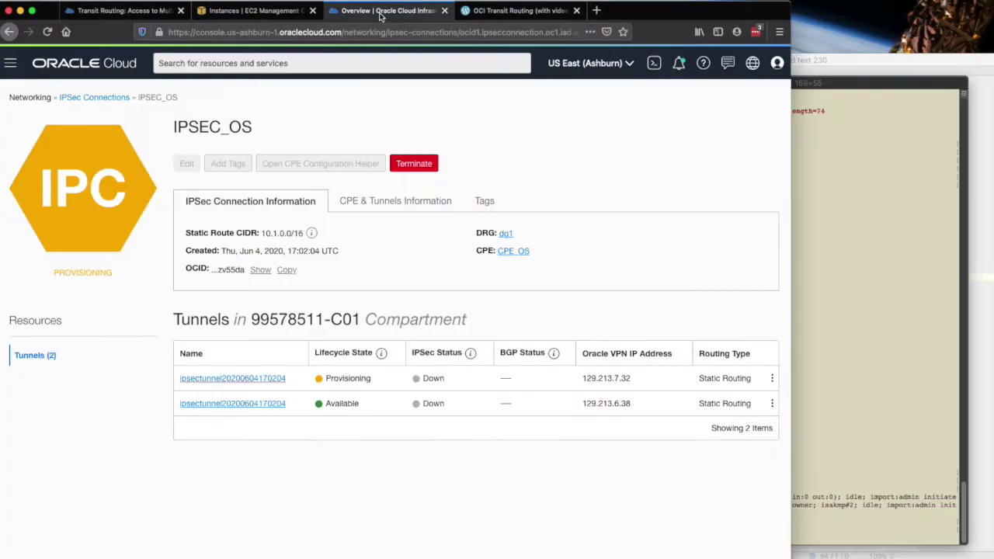
{"action": "left_click", "coordinate": [120, 98]}
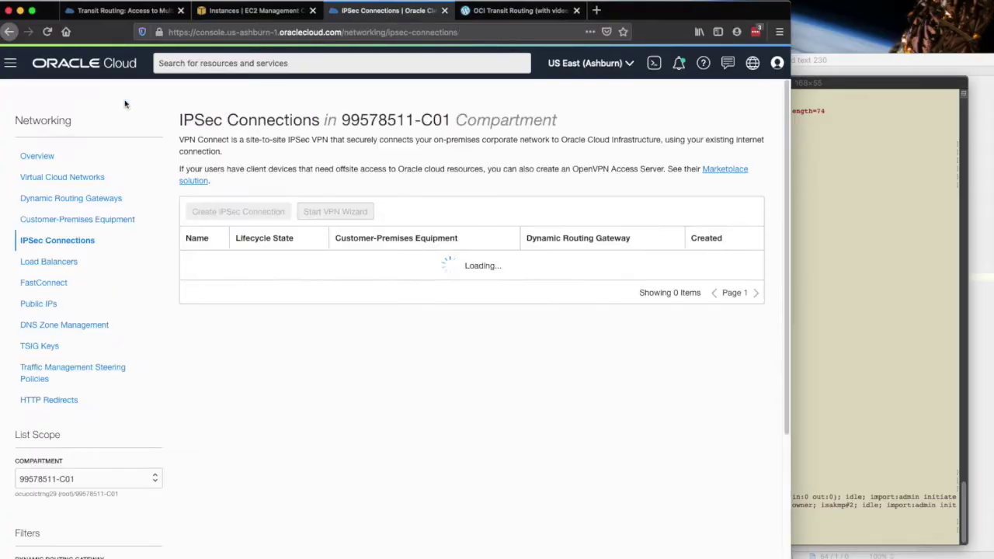
{"action": "left_click", "coordinate": [206, 263]}
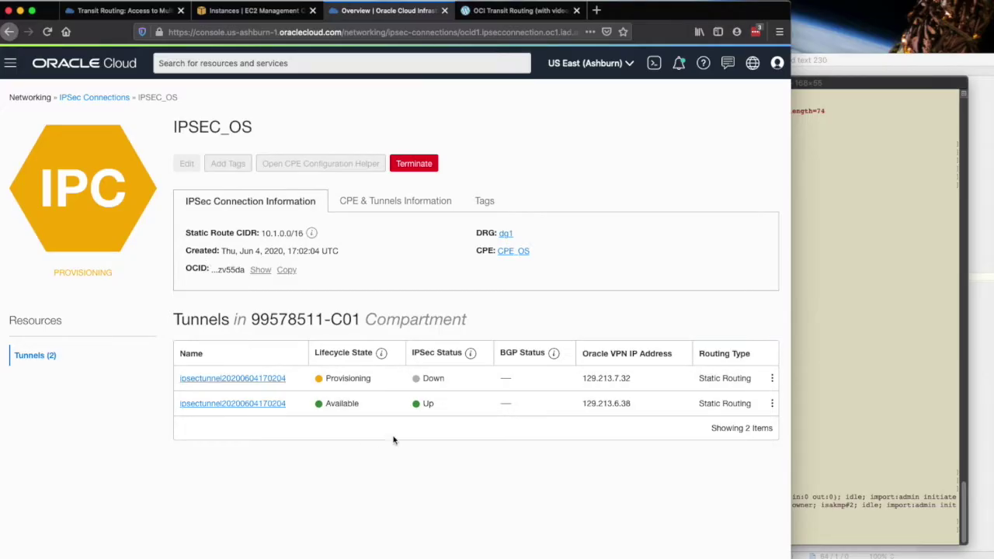
{"action": "left_click_drag", "start_coordinate": [444, 405], "coordinate": [395, 403]}
{"action": "left_click", "coordinate": [395, 404]}
Step: Go to section 7 of the article, then run ip r on the Openswan VM to list its current routes
{"action": "left_click", "coordinate": [496, 12]}
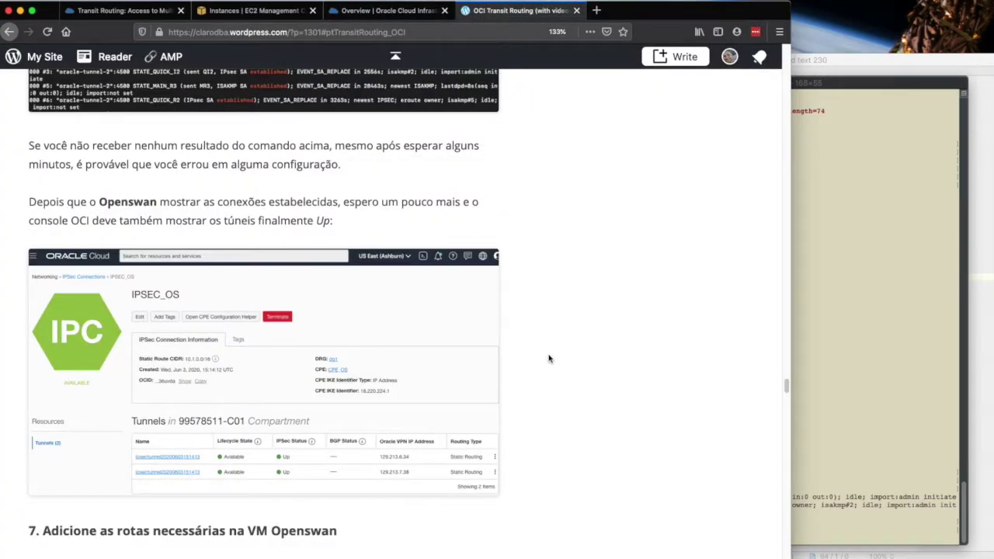
{"action": "scroll", "coordinate": [550, 359], "scroll_direction": "down", "scroll_amount": 2}
{"action": "scroll", "coordinate": [550, 359], "scroll_direction": "down", "scroll_amount": 5}
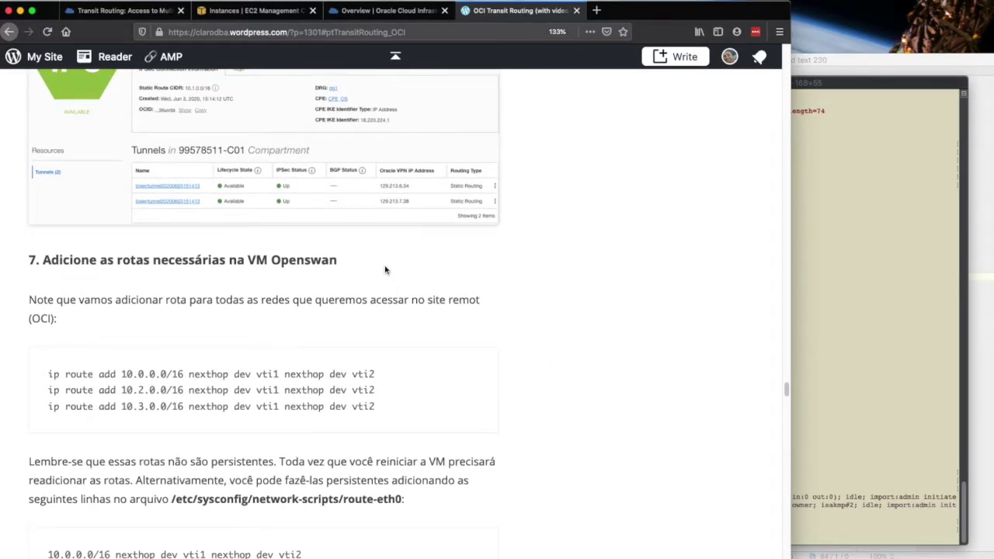
{"action": "left_click", "coordinate": [852, 258]}
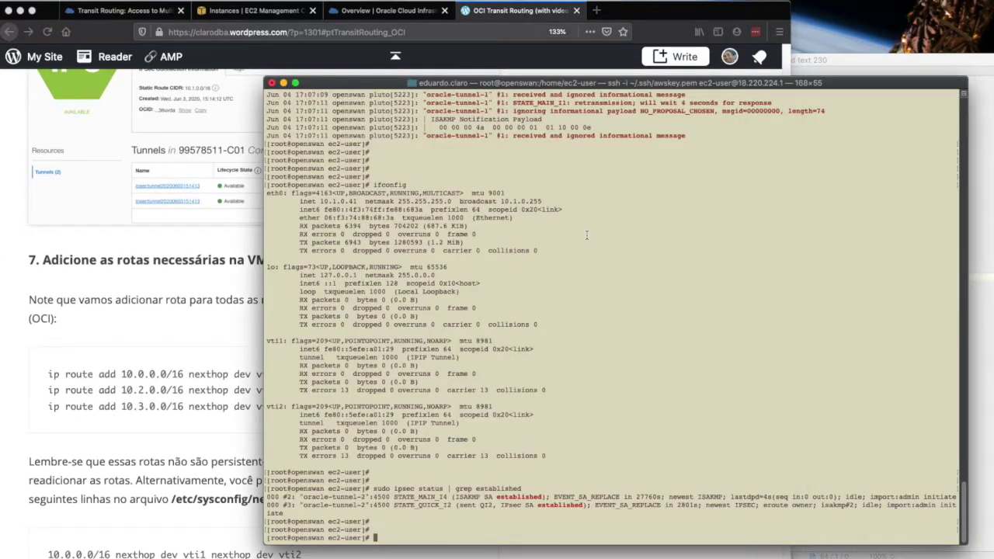
{"action": "key", "text": "Return"}
{"action": "key", "text": "Return"}
{"action": "type", "text": "ip"}
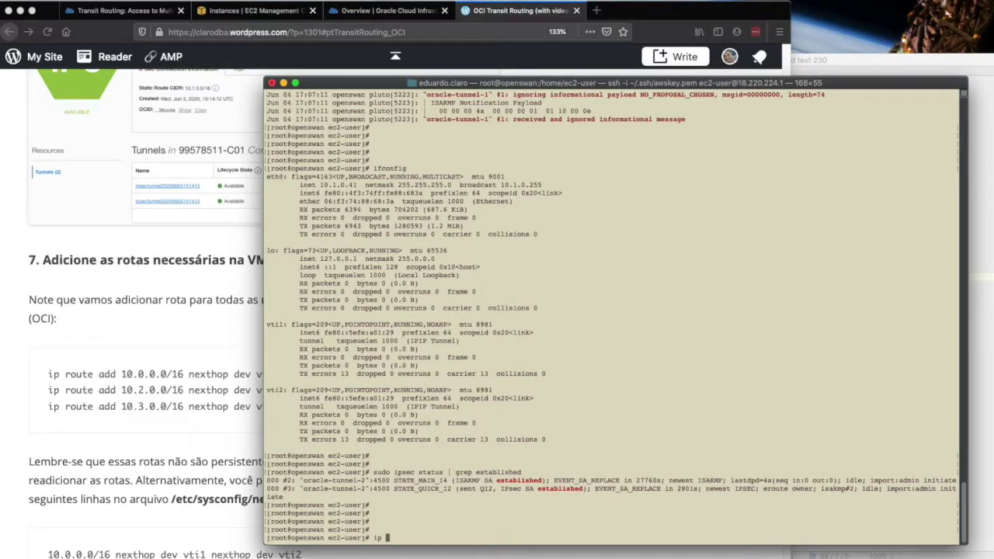
{"action": "type", "text": " r"}
{"action": "key", "text": "Return"}
{"action": "key", "text": "Return"}
{"action": "key", "text": "Return"}
{"action": "key", "text": "Return"}
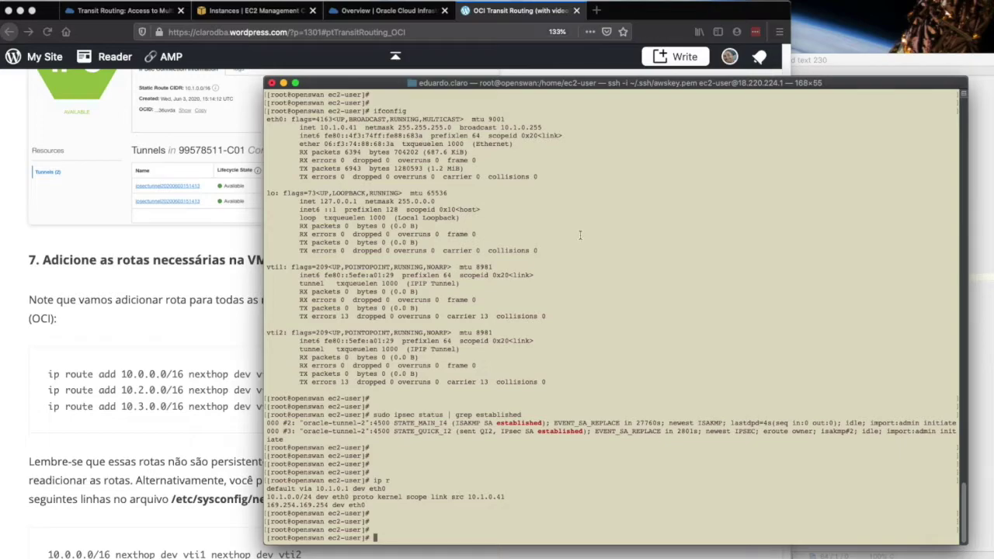
Step: Examine the ip route add commands for 10.0.0.0/16, 10.2.0.0/16 and 10.3.0.0/16 in section 7 of the article
{"action": "left_click", "coordinate": [83, 373]}
{"action": "left_click_drag", "start_coordinate": [49, 373], "coordinate": [397, 408]}
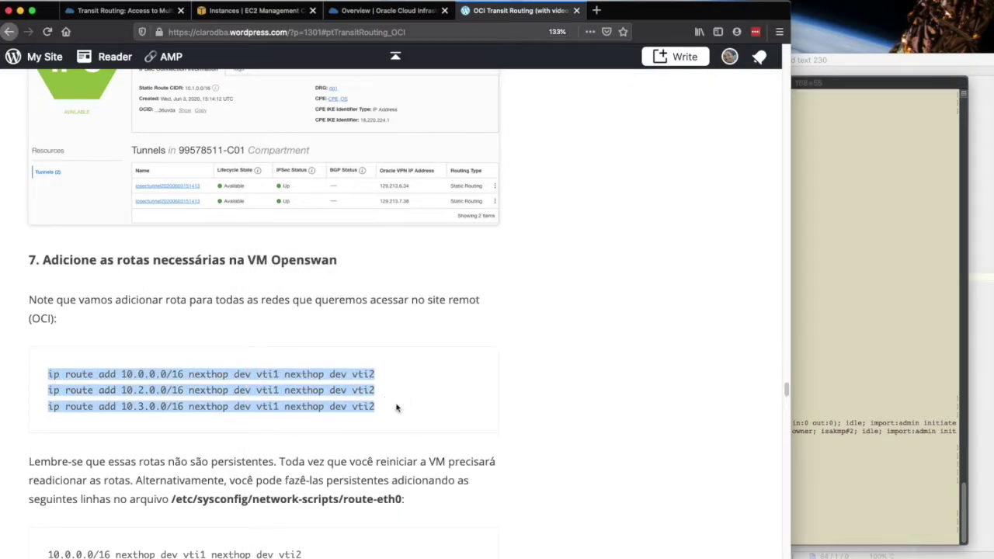
{"action": "left_click", "coordinate": [314, 379]}
{"action": "left_click_drag", "start_coordinate": [50, 373], "coordinate": [377, 378]}
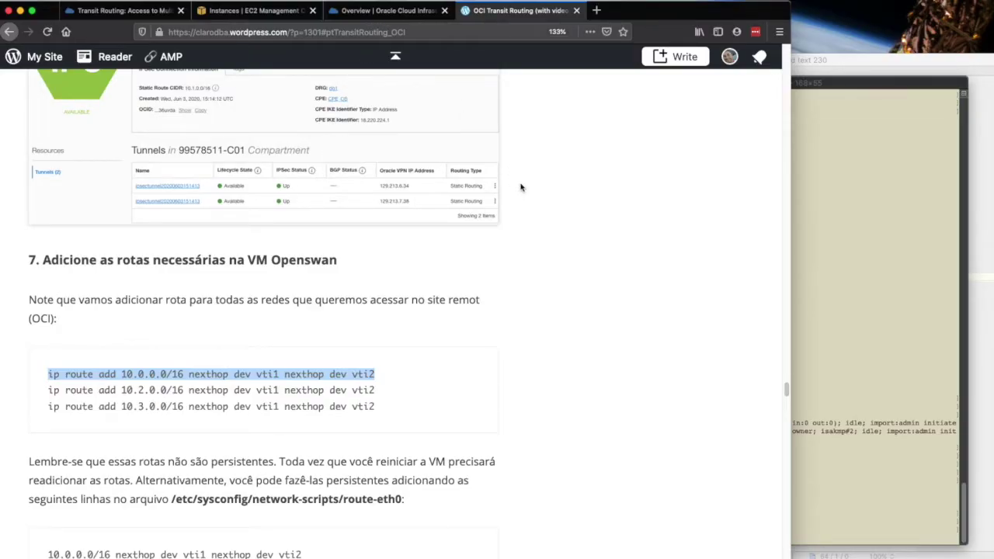
Step: Open the article's address in a second browser tab and bring its Transit Routing in OCI architecture diagram into view
{"action": "scroll", "coordinate": [520, 187], "scroll_direction": "up", "scroll_amount": 20}
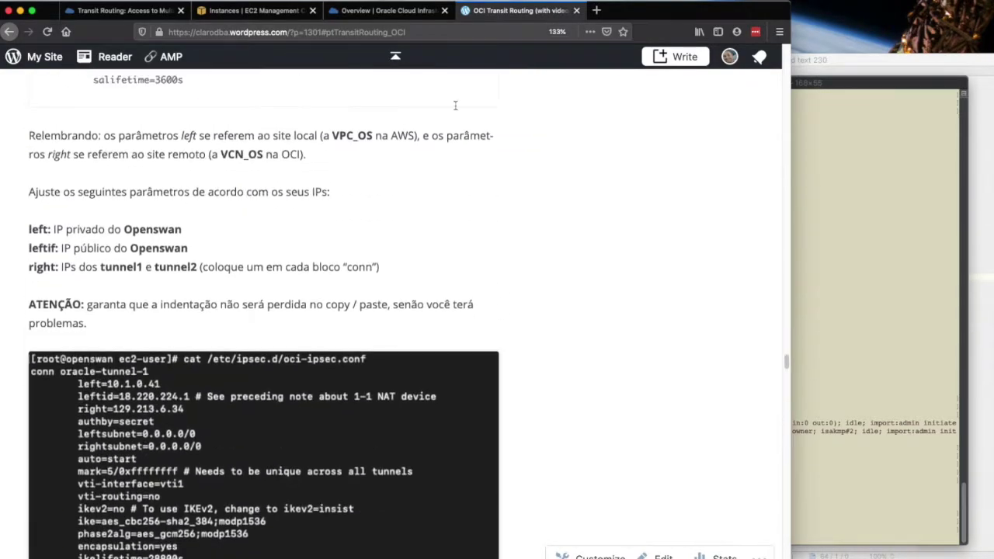
{"action": "left_click", "coordinate": [373, 32]}
{"action": "key", "text": "super+c"}
{"action": "left_click", "coordinate": [596, 10]}
{"action": "key", "text": "super+v"}
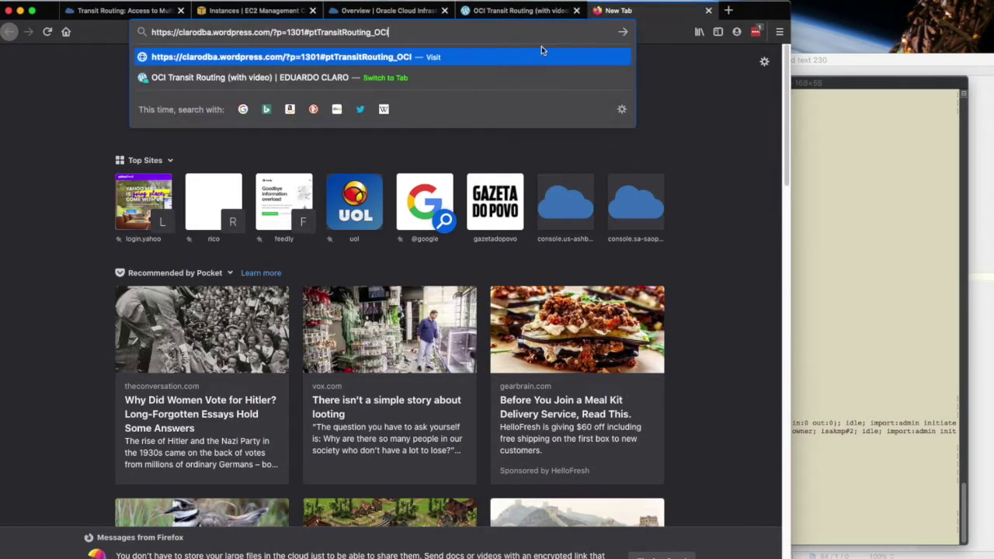
{"action": "left_click", "coordinate": [527, 50]}
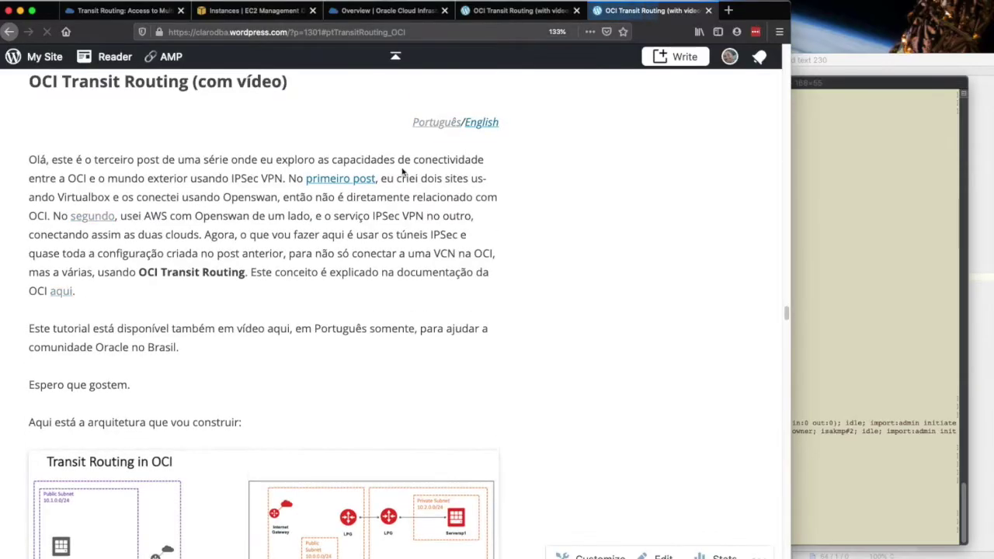
{"action": "scroll", "coordinate": [417, 342], "scroll_direction": "down", "scroll_amount": 5}
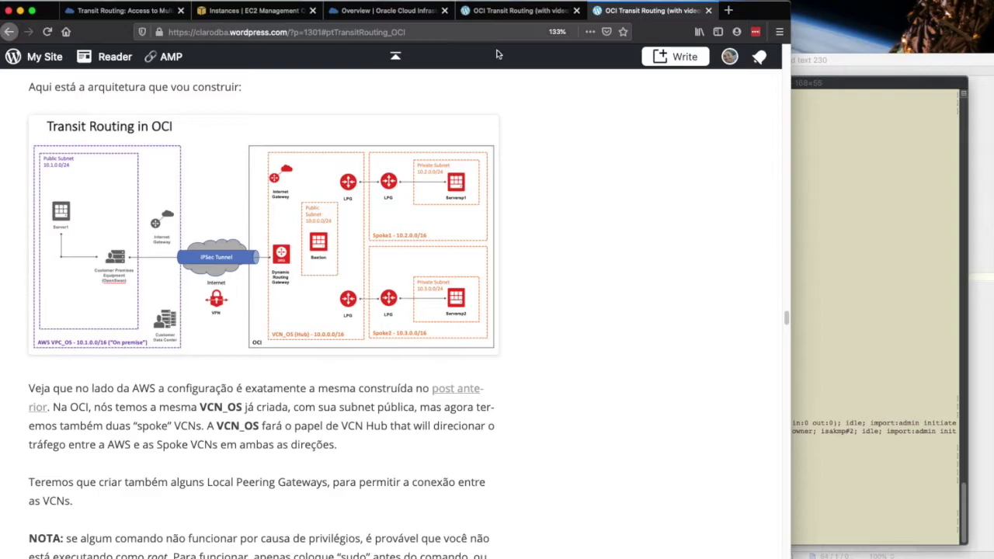
Step: Compare the routes in section 7 of the article with the networks shown in the architecture diagram
{"action": "left_click", "coordinate": [516, 11]}
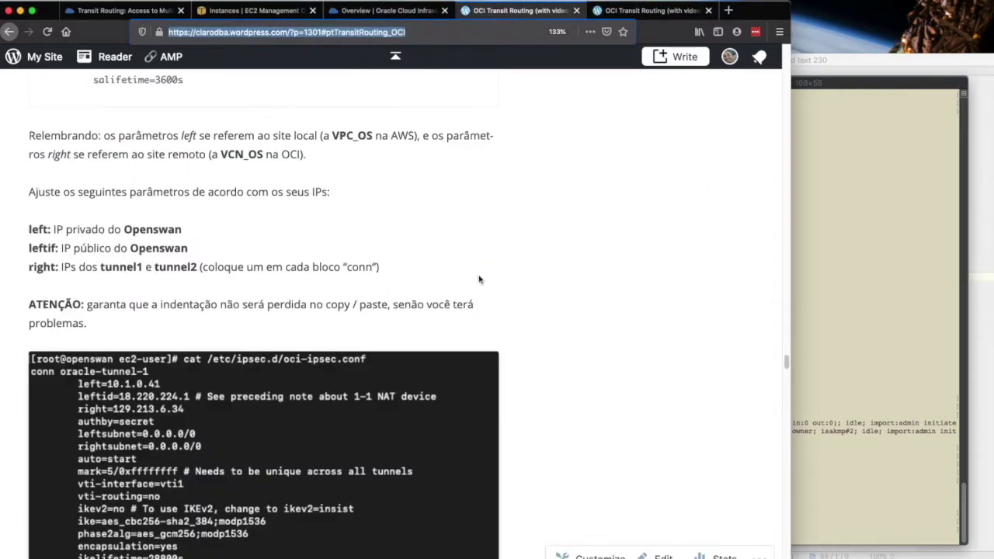
{"action": "scroll", "coordinate": [483, 300], "scroll_direction": "down", "scroll_amount": 20}
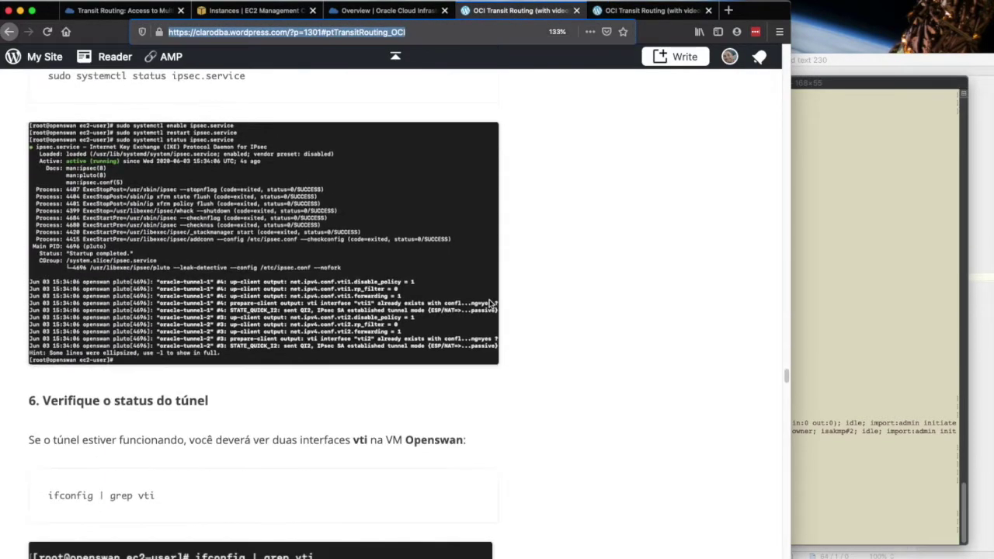
{"action": "scroll", "coordinate": [489, 303], "scroll_direction": "down", "scroll_amount": 20}
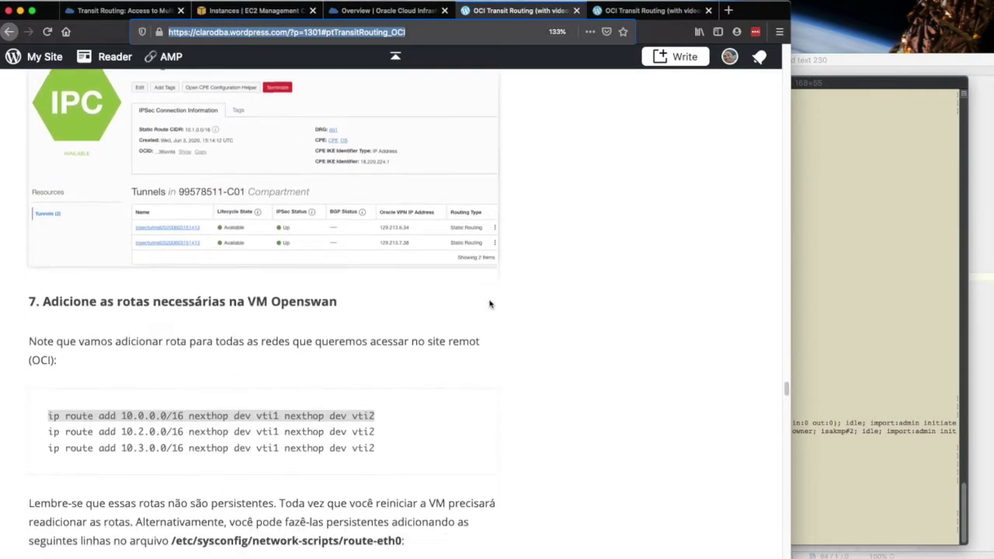
{"action": "scroll", "coordinate": [497, 295], "scroll_direction": "up", "scroll_amount": 2}
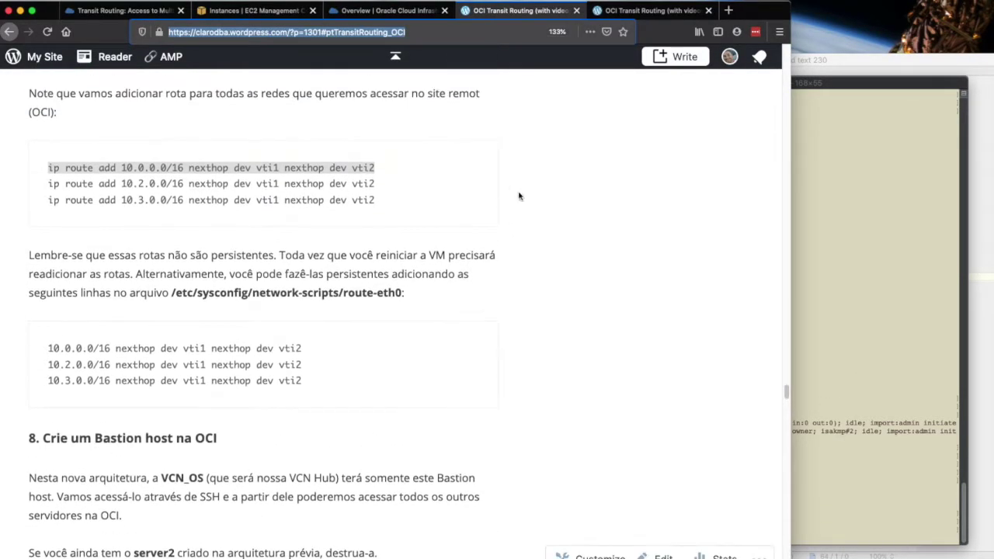
{"action": "left_click", "coordinate": [635, 10]}
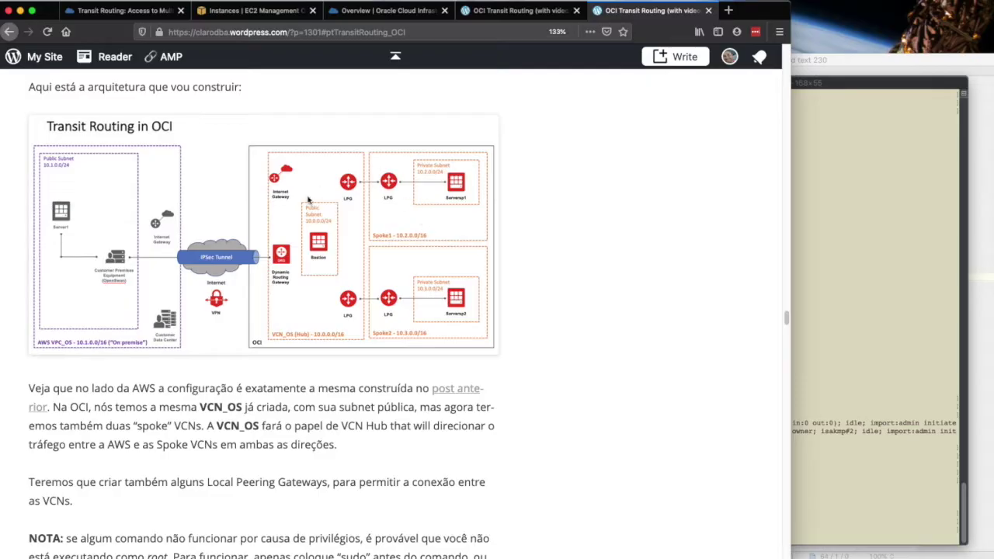
{"action": "left_click", "coordinate": [501, 15]}
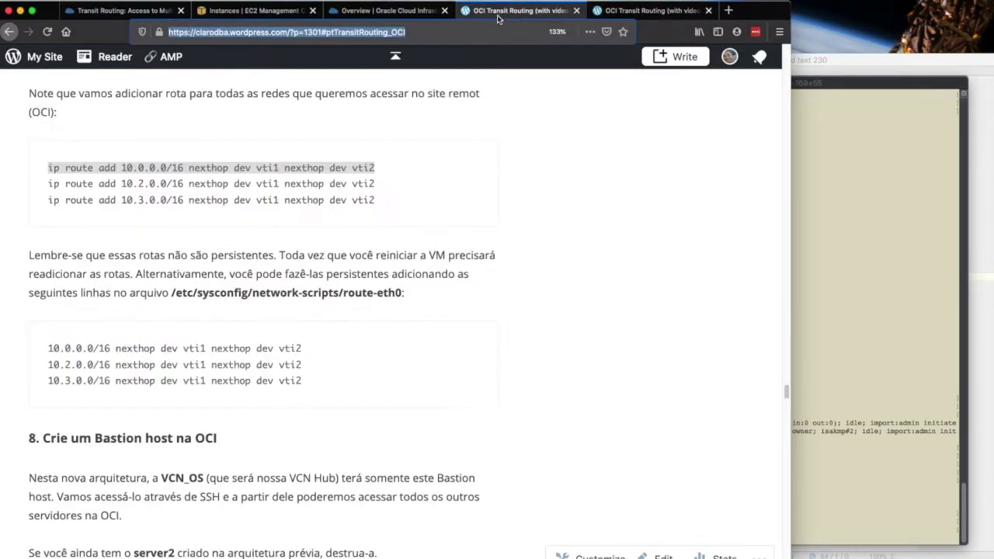
{"action": "left_click", "coordinate": [821, 306]}
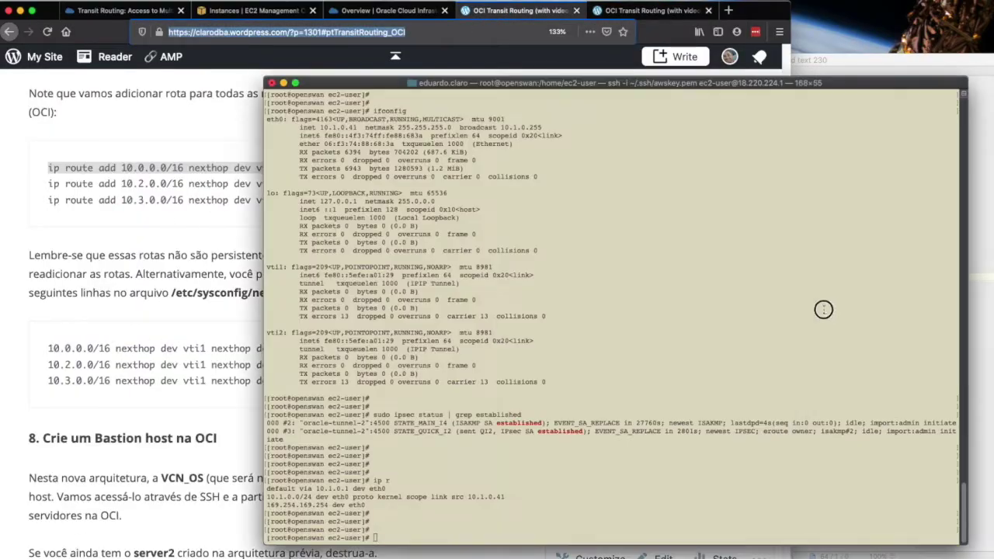
{"action": "key", "text": "super+v"}
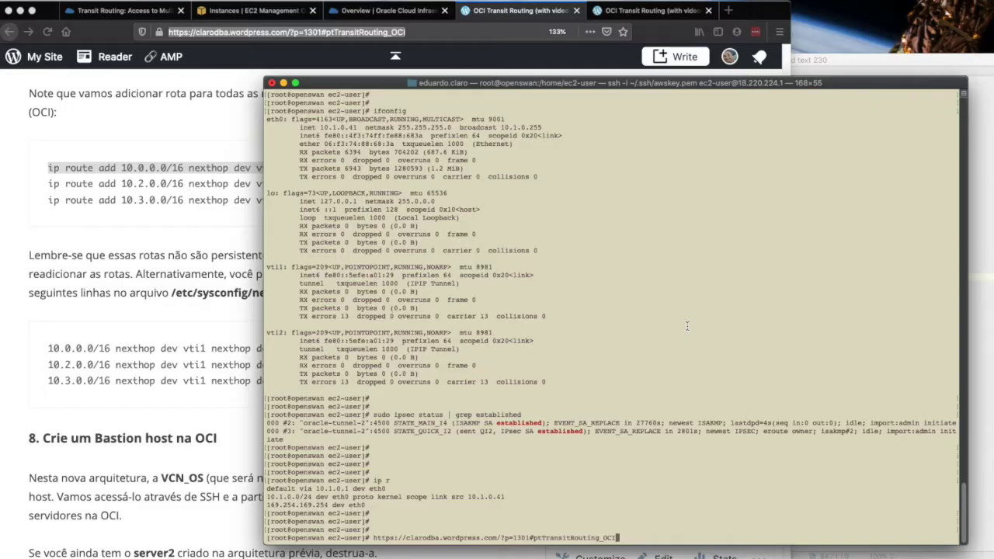
{"action": "key", "text": "BackSpace"}
{"action": "key", "text": "BackSpace"}
{"action": "key", "text": "BackSpace"}
{"action": "key", "text": "BackSpace"}
{"action": "key", "text": "BackSpace"}
{"action": "key", "text": "BackSpace"}
{"action": "key", "text": "BackSpace"}
{"action": "key", "text": "BackSpace"}
{"action": "key", "text": "BackSpace"}
{"action": "key", "text": "BackSpace"}
{"action": "key", "text": "BackSpace"}
{"action": "key", "text": "BackSpace"}
{"action": "key", "text": "BackSpace"}
{"action": "key", "text": "BackSpace"}
{"action": "key", "text": "BackSpace"}
{"action": "key", "text": "BackSpace"}
{"action": "key", "text": "BackSpace"}
{"action": "key", "text": "BackSpace"}
{"action": "key", "text": "BackSpace"}
{"action": "key", "text": "BackSpace"}
{"action": "key", "text": "BackSpace"}
{"action": "key", "text": "BackSpace"}
{"action": "key", "text": "BackSpace"}
{"action": "key", "text": "BackSpace"}
{"action": "key", "text": "BackSpace"}
{"action": "key", "text": "BackSpace"}
{"action": "key", "text": "BackSpace"}
{"action": "key", "text": "BackSpace"}
{"action": "key", "text": "BackSpace"}
{"action": "key", "text": "BackSpace"}
{"action": "key", "text": "BackSpace"}
{"action": "key", "text": "BackSpace"}
{"action": "key", "text": "BackSpace"}
{"action": "key", "text": "BackSpace"}
{"action": "key", "text": "BackSpace"}
{"action": "key", "text": "BackSpace"}
{"action": "key", "text": "BackSpace"}
{"action": "key", "text": "BackSpace"}
{"action": "key", "text": "BackSpace"}
{"action": "key", "text": "BackSpace"}
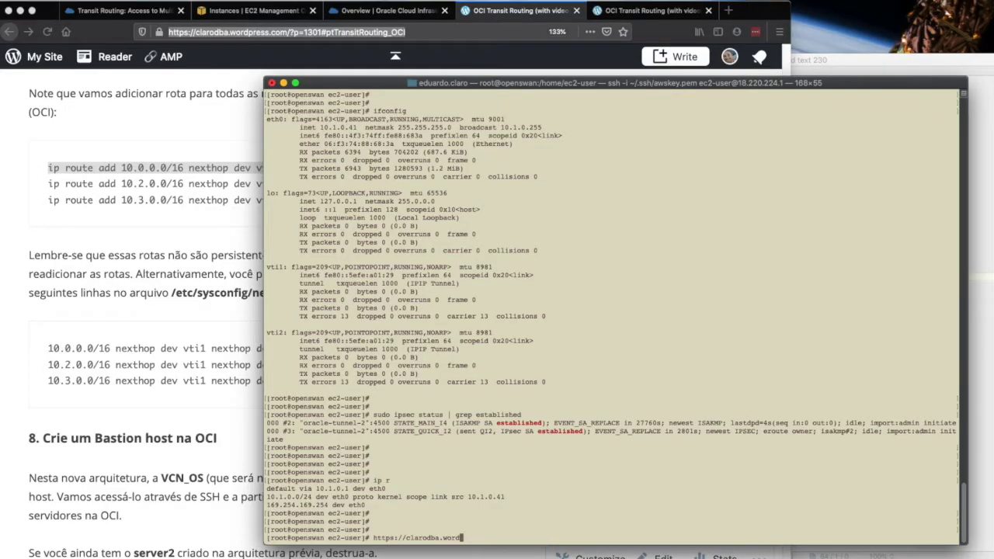
{"action": "key", "text": "BackSpace"}
{"action": "key", "text": "BackSpace"}
{"action": "key", "text": "BackSpace"}
{"action": "key", "text": "BackSpace"}
{"action": "key", "text": "BackSpace"}
{"action": "key", "text": "BackSpace"}
{"action": "key", "text": "BackSpace"}
{"action": "key", "text": "BackSpace"}
{"action": "key", "text": "BackSpace"}
Step: Copy ip route add 10.0.0.0/16 nexthop dev vti1 nexthop dev vti2 from the article and run it on the Openswan VM
{"action": "left_click", "coordinate": [43, 168]}
{"action": "left_click_drag", "start_coordinate": [48, 167], "coordinate": [379, 169]}
{"action": "key", "text": "super+c"}
{"action": "left_click", "coordinate": [805, 289]}
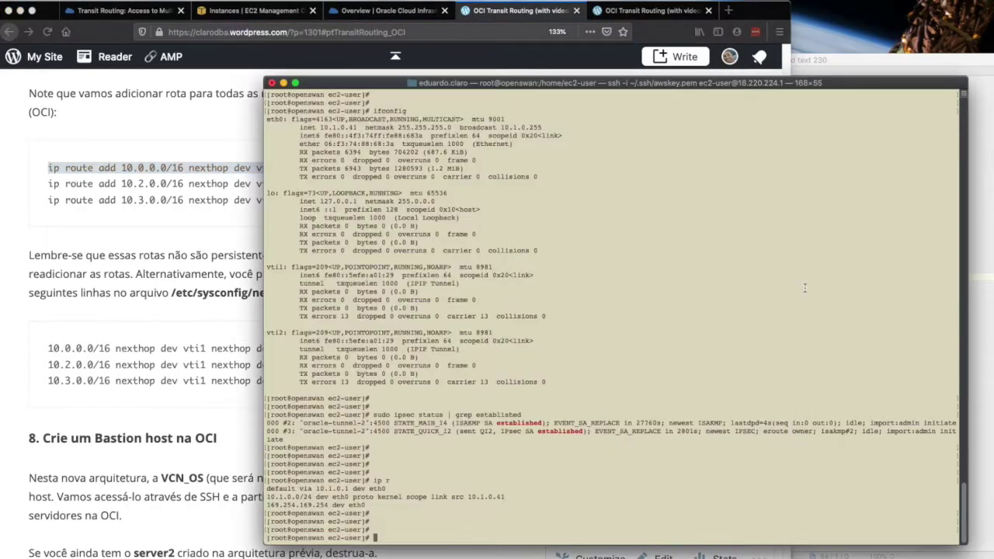
{"action": "key", "text": "super+v"}
{"action": "key", "text": "Return"}
{"action": "key", "text": "Return"}
{"action": "key", "text": "Return"}
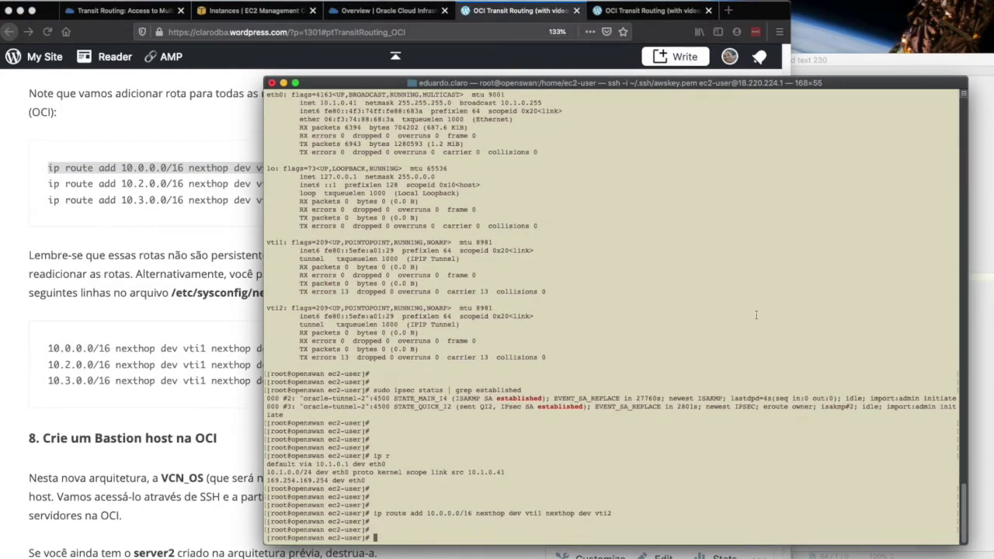
Step: Copy ip route add 10.2.0.0/16 nexthop dev vti1 nexthop dev vti2 from the article and run it on the Openswan VM
{"action": "left_click", "coordinate": [2, 209]}
{"action": "left_click_drag", "start_coordinate": [48, 183], "coordinate": [375, 188]}
{"action": "key", "text": "super+c"}
{"action": "left_click", "coordinate": [824, 320]}
{"action": "key", "text": "super+v"}
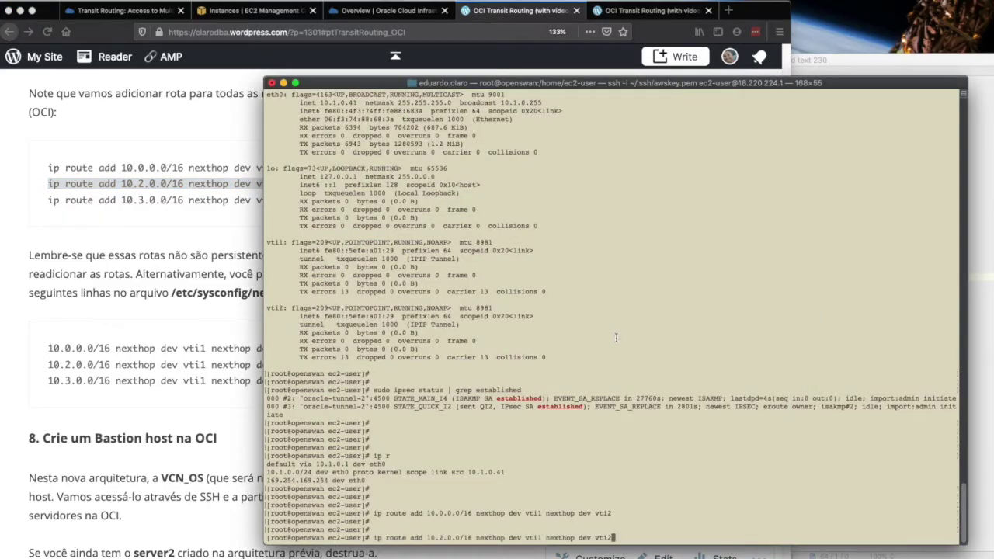
{"action": "key", "text": "Return"}
Step: Copy ip route add 10.3.0.0/16 nexthop dev vti1 nexthop dev vti2 from the article and run it on the Openswan VM
{"action": "left_click", "coordinate": [61, 199]}
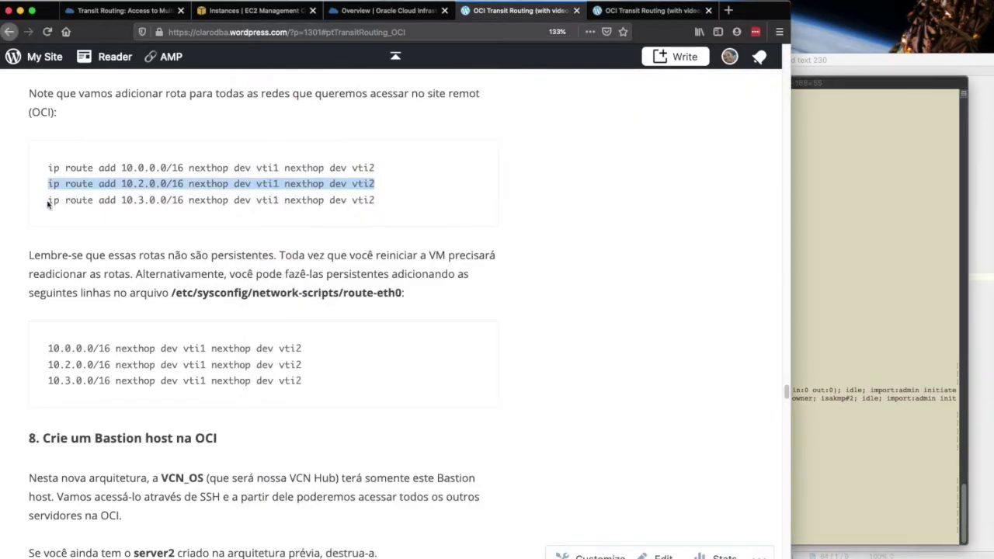
{"action": "left_click_drag", "start_coordinate": [49, 201], "coordinate": [433, 208]}
{"action": "key", "text": "super+c"}
{"action": "left_click", "coordinate": [836, 296]}
{"action": "key", "text": "super+v"}
{"action": "key", "text": "Return"}
{"action": "key", "text": "Return"}
{"action": "key", "text": "Return"}
{"action": "key", "text": "Return"}
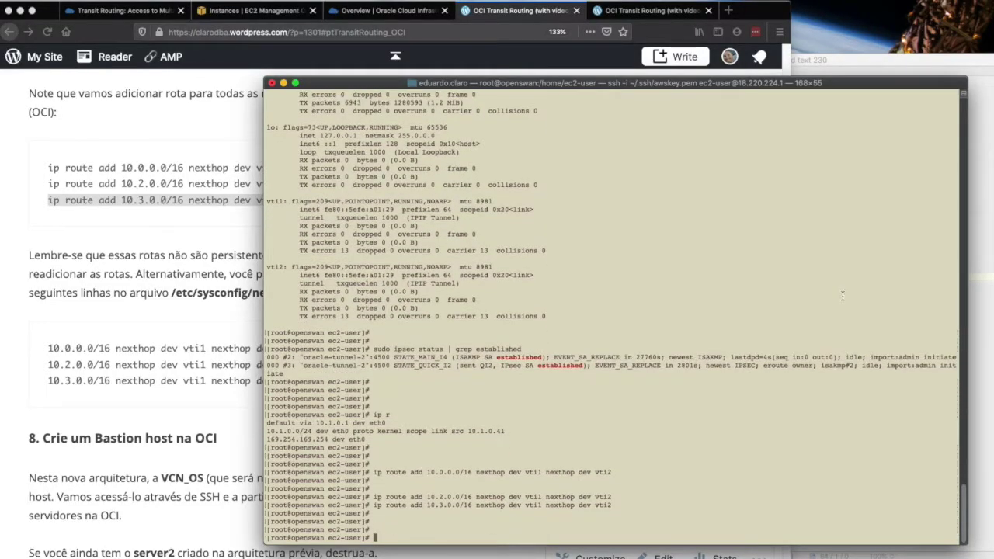
Step: List the routing table with ip r and check the entries for 10.0.0.0/16, 10.2.0.0/16 and 10.3.0.0/16
{"action": "type", "text": "ip r"}
{"action": "key", "text": "Return"}
{"action": "key", "text": "Return"}
{"action": "key", "text": "Return"}
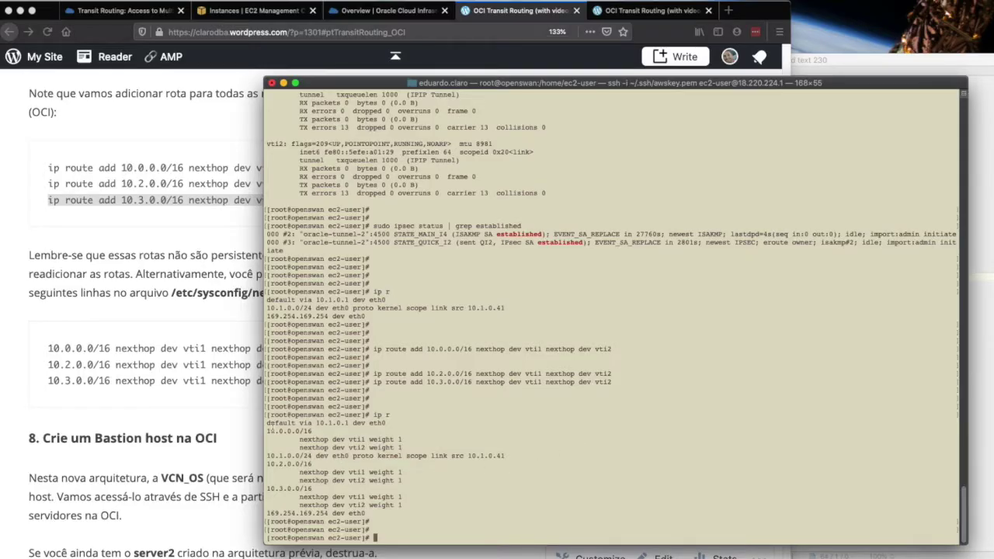
{"action": "left_click_drag", "start_coordinate": [268, 432], "coordinate": [346, 430]}
{"action": "left_click_drag", "start_coordinate": [270, 464], "coordinate": [317, 465]}
{"action": "left_click_drag", "start_coordinate": [270, 490], "coordinate": [341, 488]}
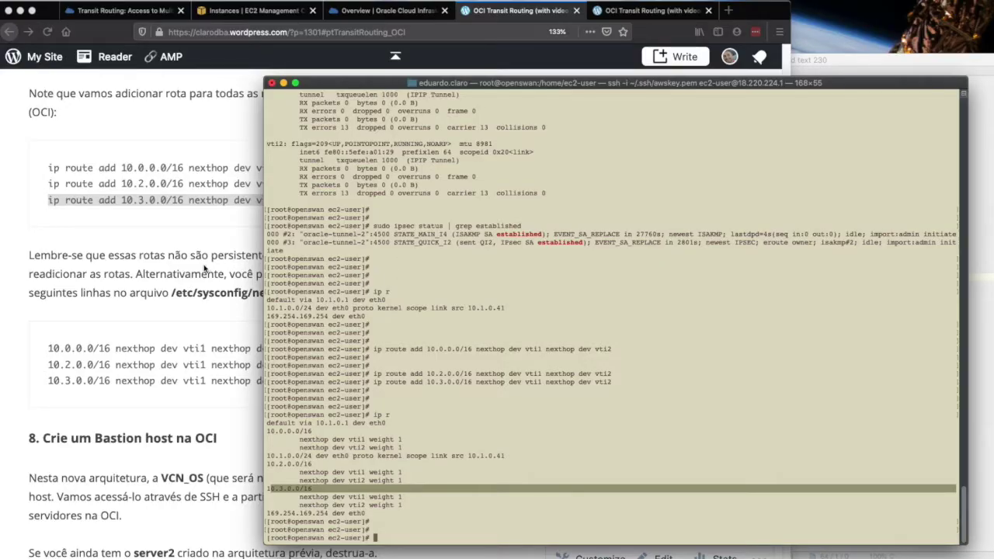
Step: Read the article's note on making the routes persistent in /etc/sysconfig/network-scripts/route-eth0 and compare its lines with the ip route add commands
{"action": "left_click", "coordinate": [164, 256]}
{"action": "left_click_drag", "start_coordinate": [107, 257], "coordinate": [173, 314]}
{"action": "left_click", "coordinate": [115, 365]}
{"action": "left_click_drag", "start_coordinate": [47, 351], "coordinate": [302, 382]}
{"action": "left_click_drag", "start_coordinate": [189, 257], "coordinate": [402, 297]}
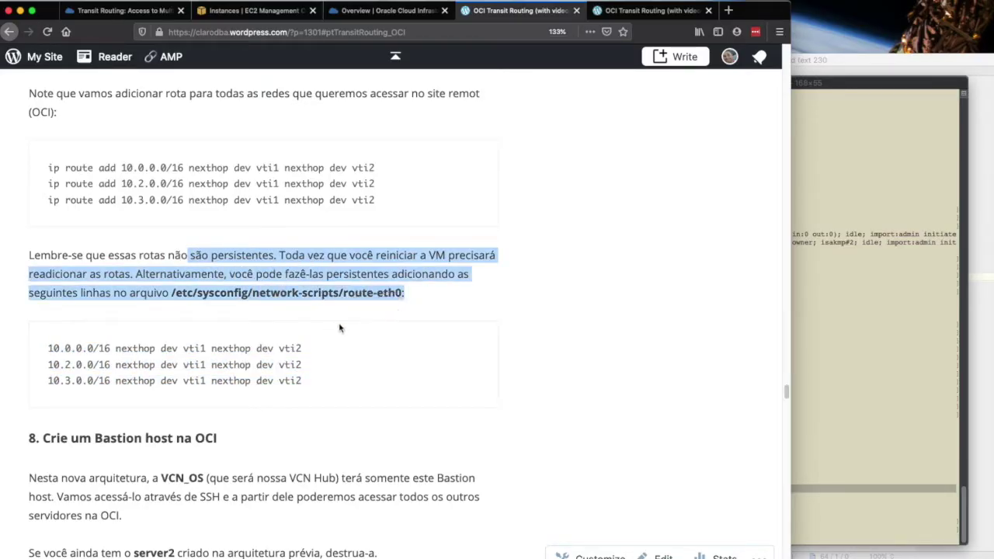
{"action": "left_click", "coordinate": [313, 329]}
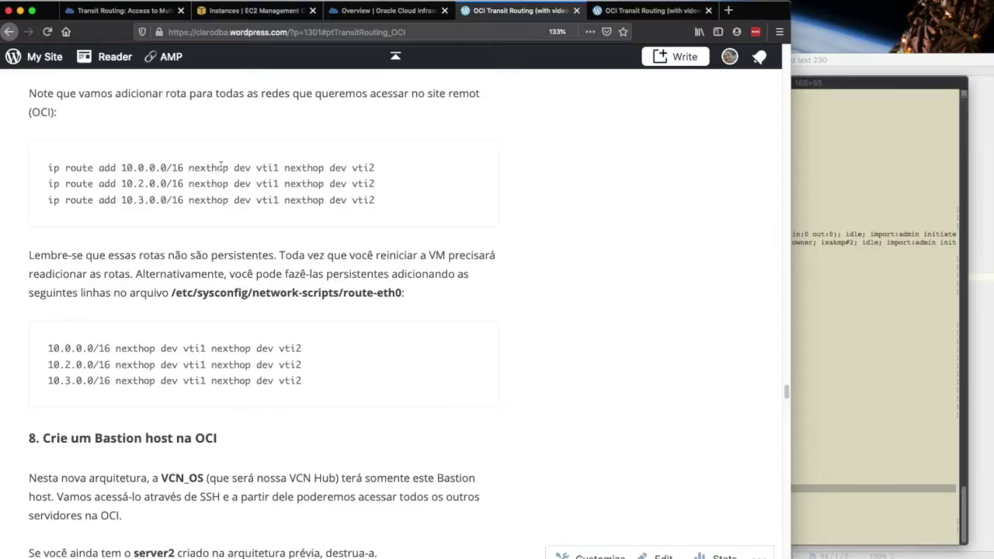
{"action": "double_click", "coordinate": [194, 348]}
{"action": "double_click", "coordinate": [291, 348]}
{"action": "left_click_drag", "start_coordinate": [48, 168], "coordinate": [392, 202]}
{"action": "left_click", "coordinate": [391, 202]}
{"action": "left_click_drag", "start_coordinate": [49, 169], "coordinate": [395, 202]}
{"action": "left_click", "coordinate": [393, 202]}
Step: Check the status of both IPSEC_OS tunnels in the Oracle Cloud console, then return to the Openswan terminal
{"action": "key", "text": "super+Tab"}
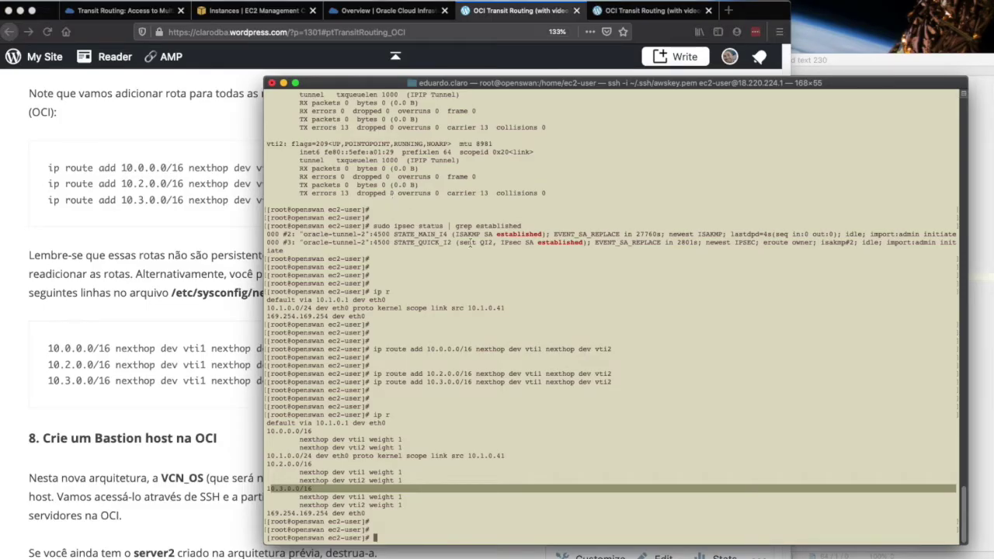
{"action": "left_click", "coordinate": [478, 243]}
{"action": "left_click", "coordinate": [418, 13]}
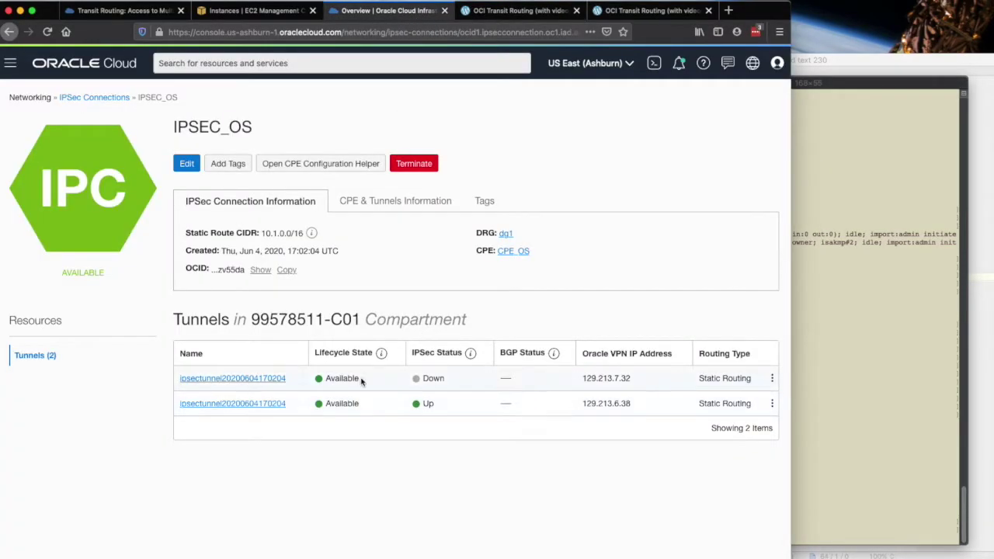
{"action": "left_click", "coordinate": [840, 201]}
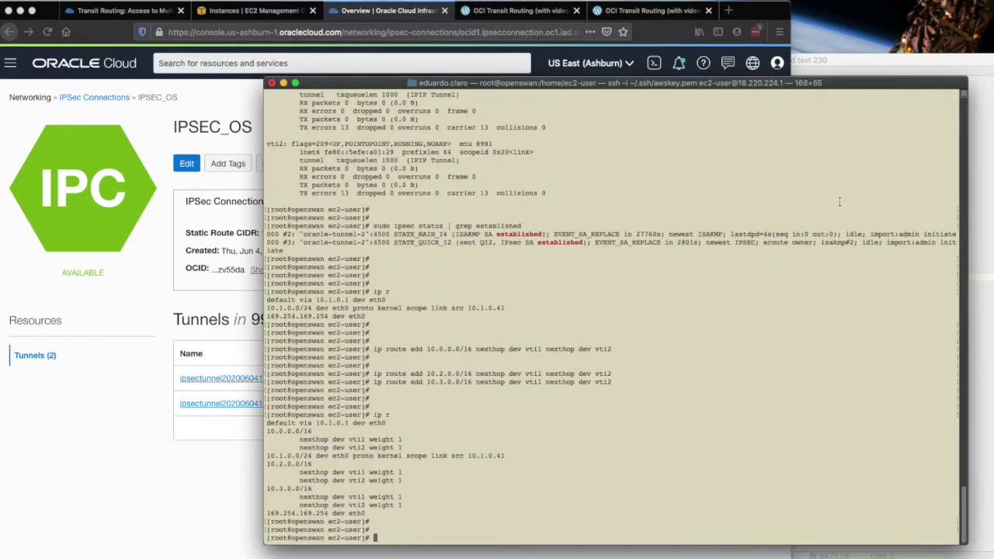
Step: Run sudo ipsec status | grep established and compare the oracle-tunnel-1 and oracle-tunnel-2 entries with the tunnel status in the Oracle Cloud console
{"action": "key", "text": "ctrl+r"}
{"action": "type", "text": "ipsec"}
{"action": "key", "text": "Return"}
{"action": "key", "text": "Return"}
{"action": "key", "text": "Return"}
{"action": "key", "text": "Return"}
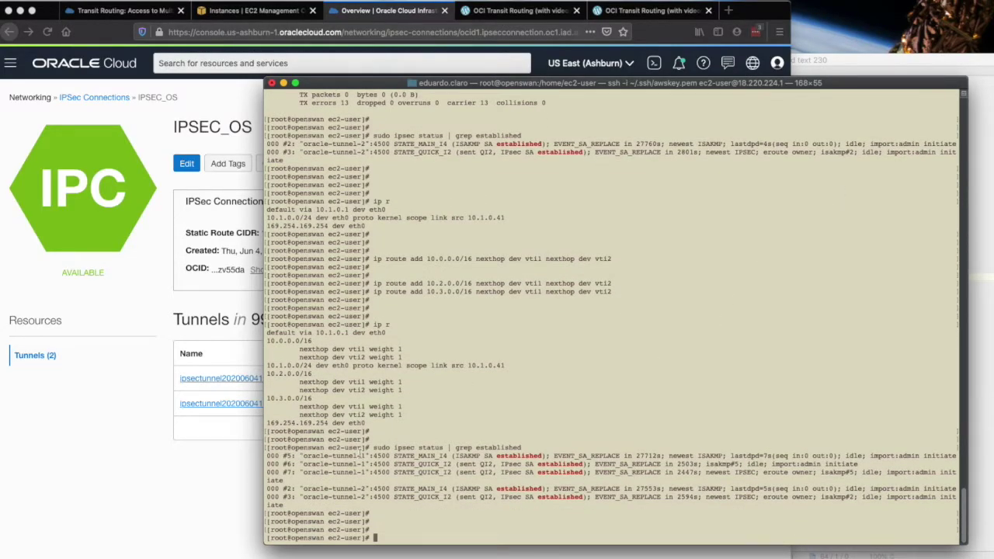
{"action": "left_click_drag", "start_coordinate": [333, 456], "coordinate": [598, 466]}
{"action": "left_click", "coordinate": [322, 488]}
{"action": "left_click_drag", "start_coordinate": [322, 488], "coordinate": [588, 492]}
{"action": "left_click", "coordinate": [515, 336]}
{"action": "left_click", "coordinate": [192, 348]}
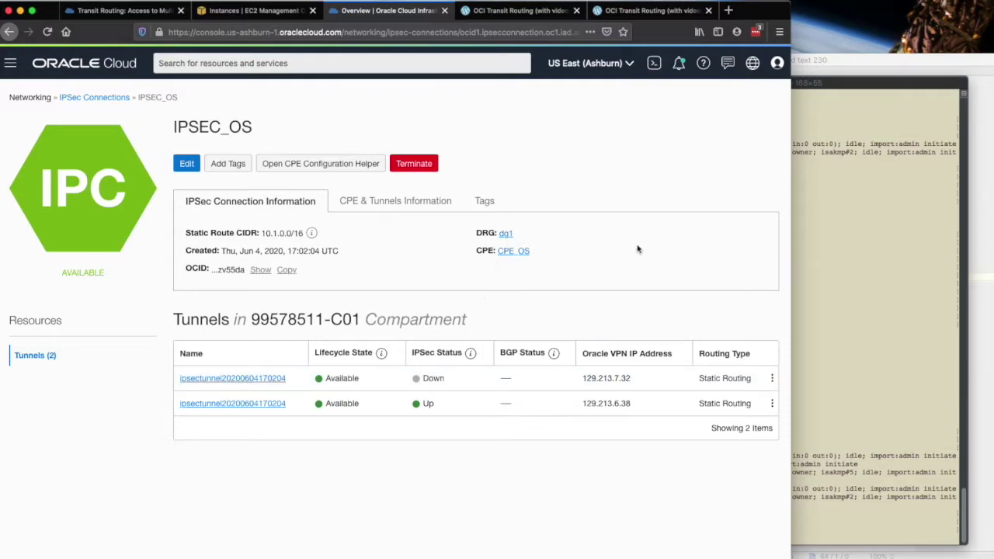
{"action": "left_click", "coordinate": [836, 248]}
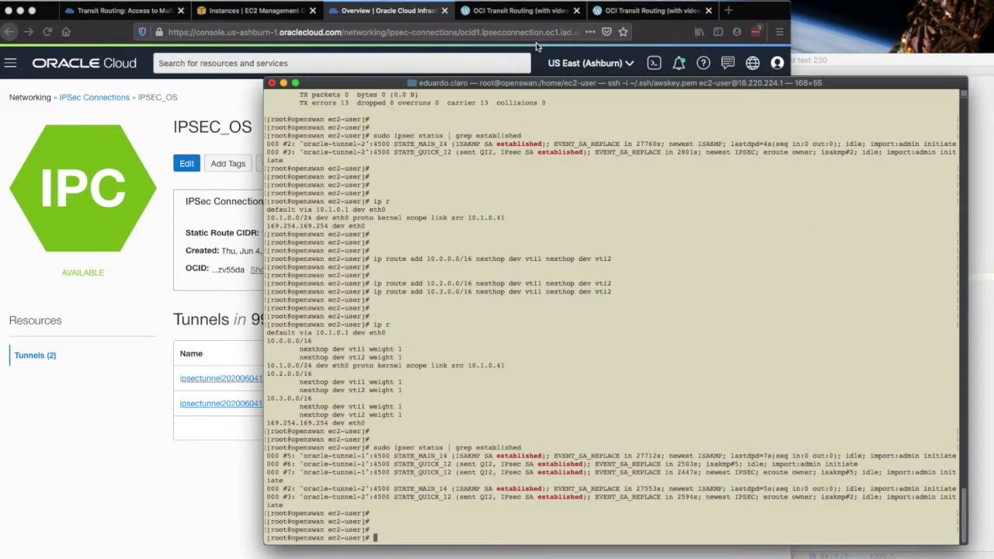
Step: Read section 8 of the article on creating a Bastion host and look at the Transit Routing in OCI diagram
{"action": "left_click", "coordinate": [533, 11]}
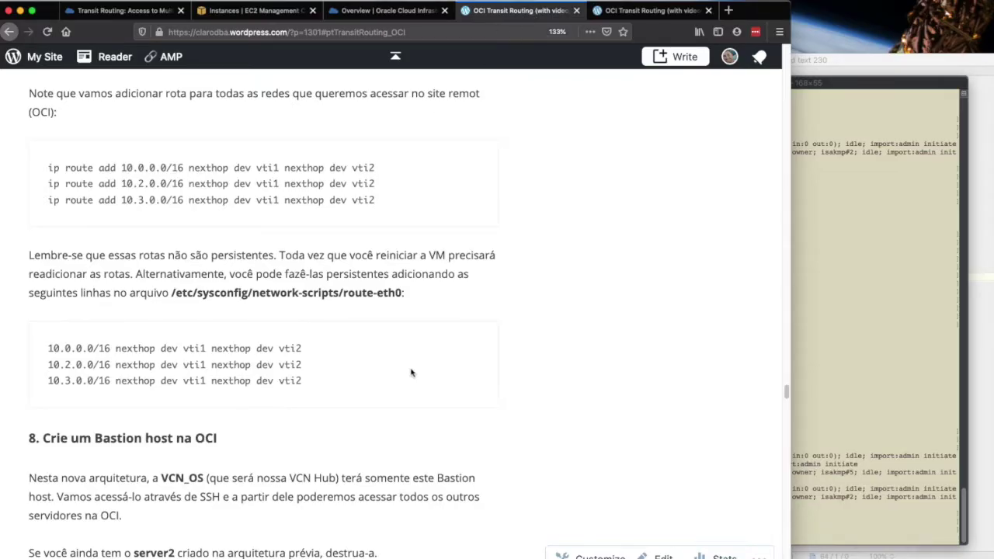
{"action": "scroll", "coordinate": [411, 373], "scroll_direction": "down", "scroll_amount": 3}
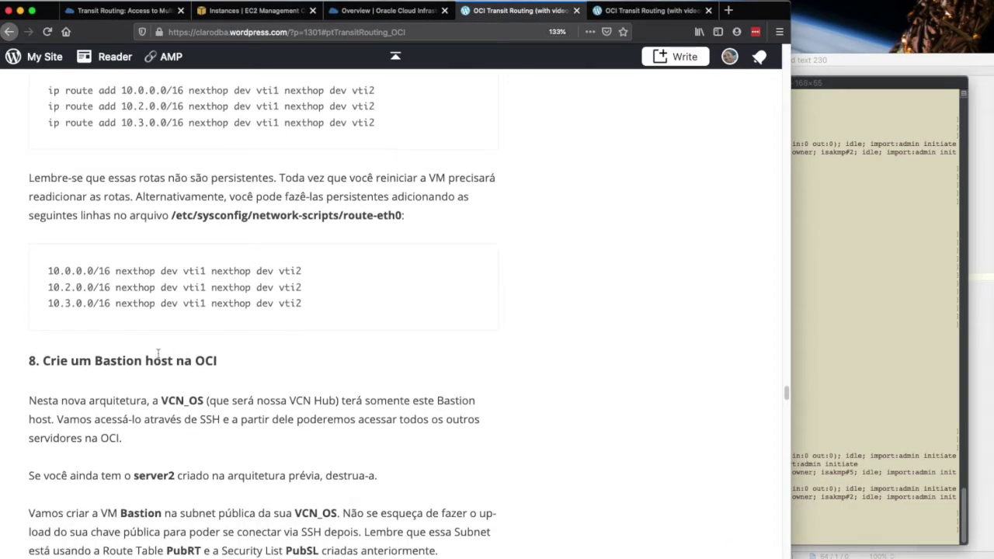
{"action": "left_click_drag", "start_coordinate": [22, 363], "coordinate": [244, 363]}
{"action": "left_click", "coordinate": [246, 363]}
{"action": "left_click", "coordinate": [645, 10]}
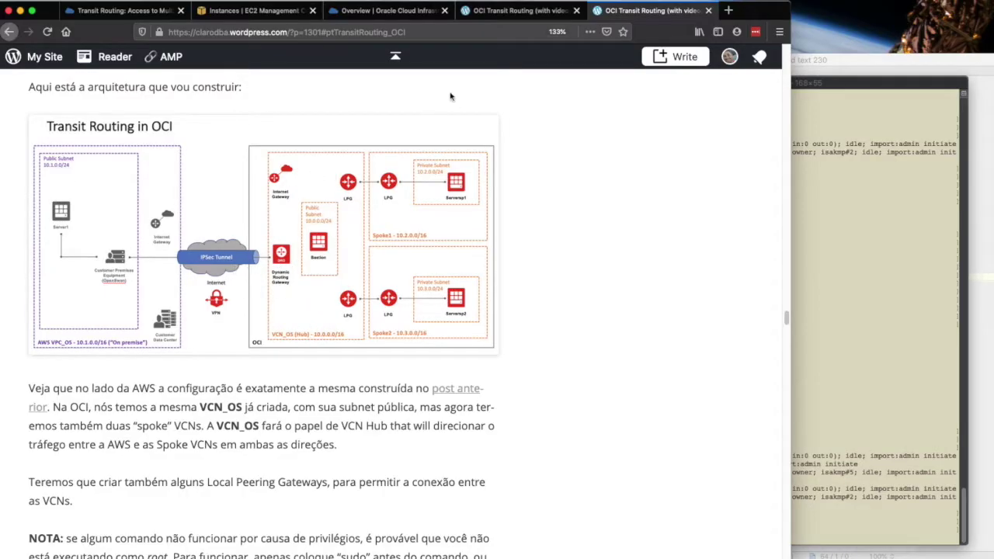
Step: Start a new compute instance in the Oracle Cloud console and name it Bastion
{"action": "left_click", "coordinate": [400, 11]}
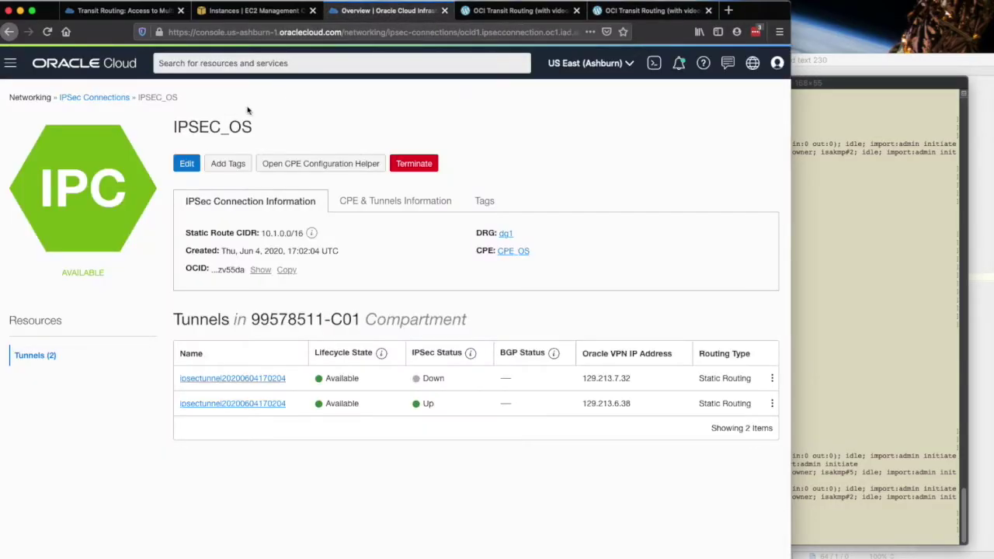
{"action": "left_click", "coordinate": [11, 65]}
{"action": "mouse_move", "coordinate": [116, 116]}
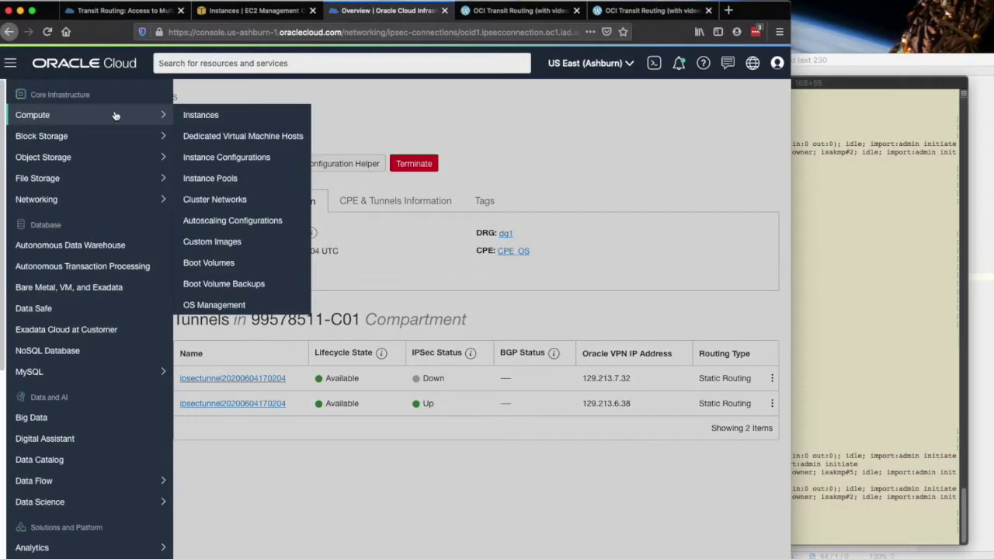
{"action": "left_click", "coordinate": [219, 117]}
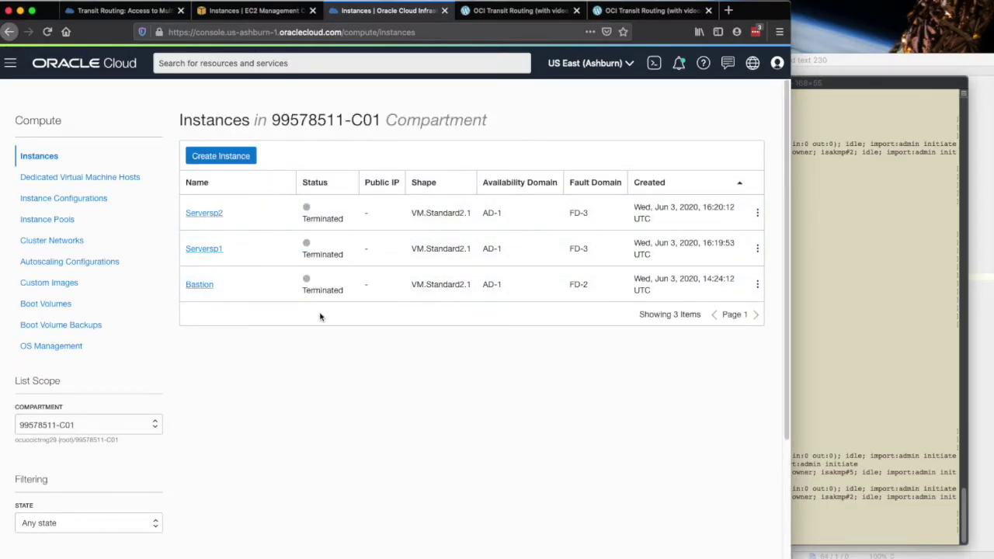
{"action": "left_click", "coordinate": [223, 156]}
{"action": "triple_click", "coordinate": [174, 150]}
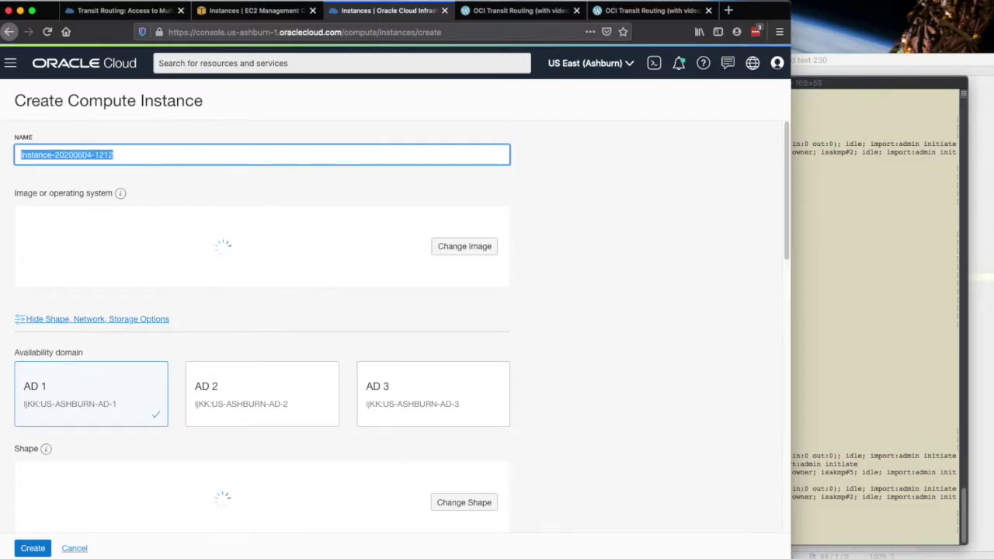
{"action": "type", "text": "Bastion"}
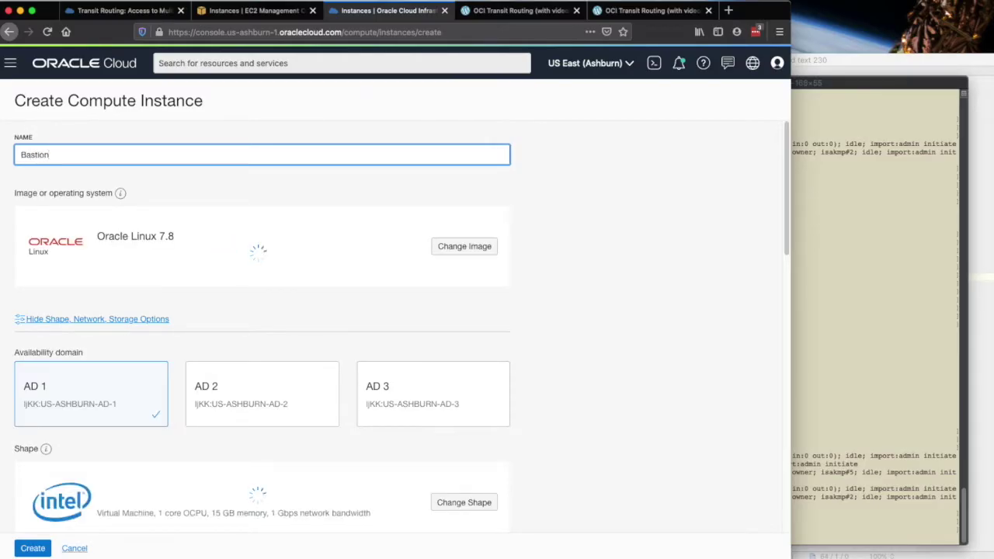
Step: Keep VCN_OS as the instance's virtual cloud network, with PubSubnet (Regional) and a public IP address assigned
{"action": "scroll", "coordinate": [272, 345], "scroll_direction": "down", "scroll_amount": 5}
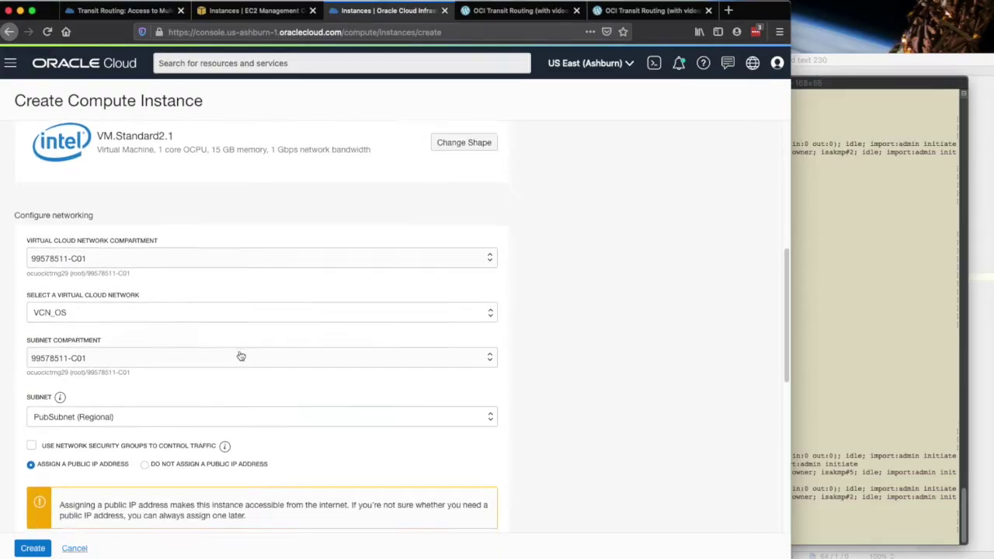
{"action": "scroll", "coordinate": [225, 314], "scroll_direction": "down", "scroll_amount": 1}
{"action": "left_click", "coordinate": [219, 305]}
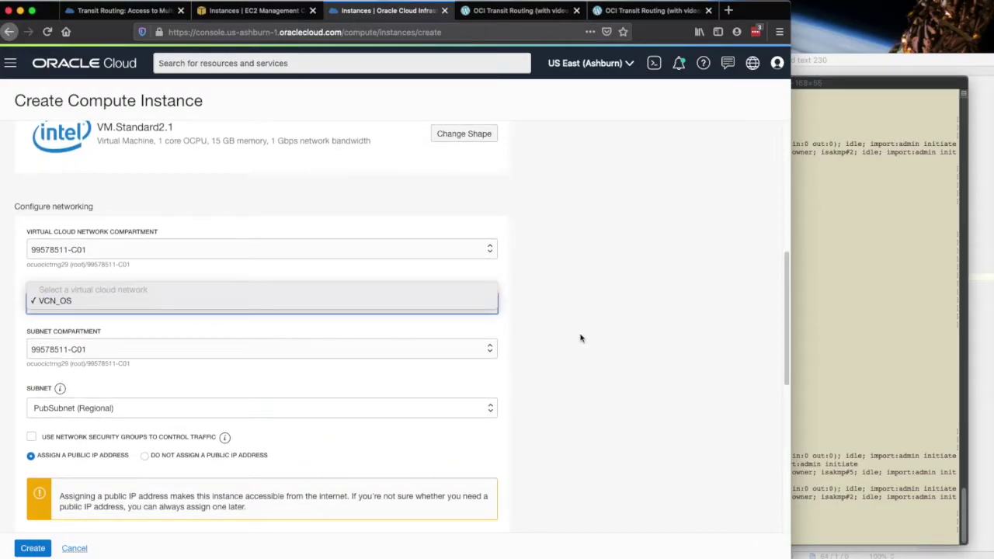
{"action": "left_click", "coordinate": [553, 343]}
{"action": "scroll", "coordinate": [265, 412], "scroll_direction": "down", "scroll_amount": 2}
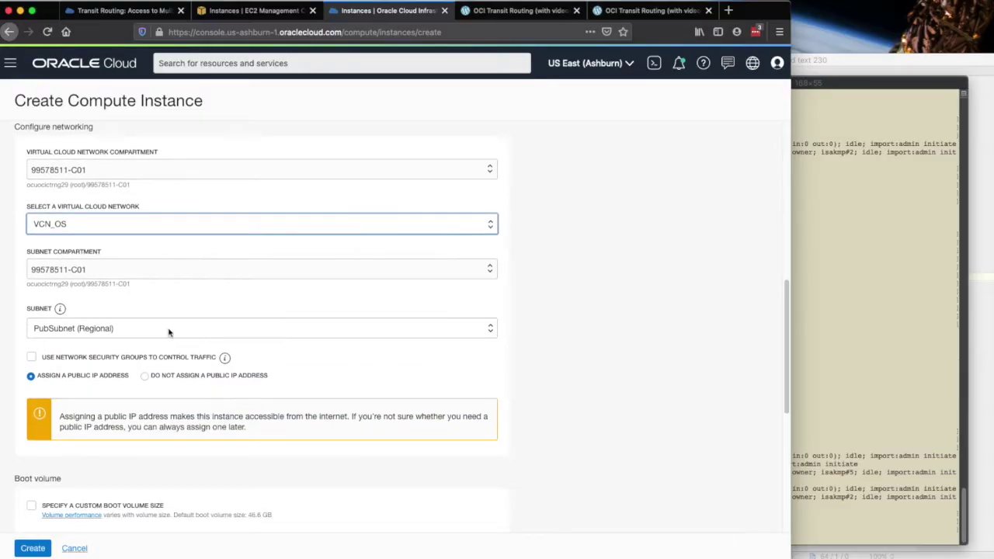
{"action": "scroll", "coordinate": [304, 368], "scroll_direction": "down", "scroll_amount": 1}
{"action": "scroll", "coordinate": [265, 374], "scroll_direction": "down", "scroll_amount": 3}
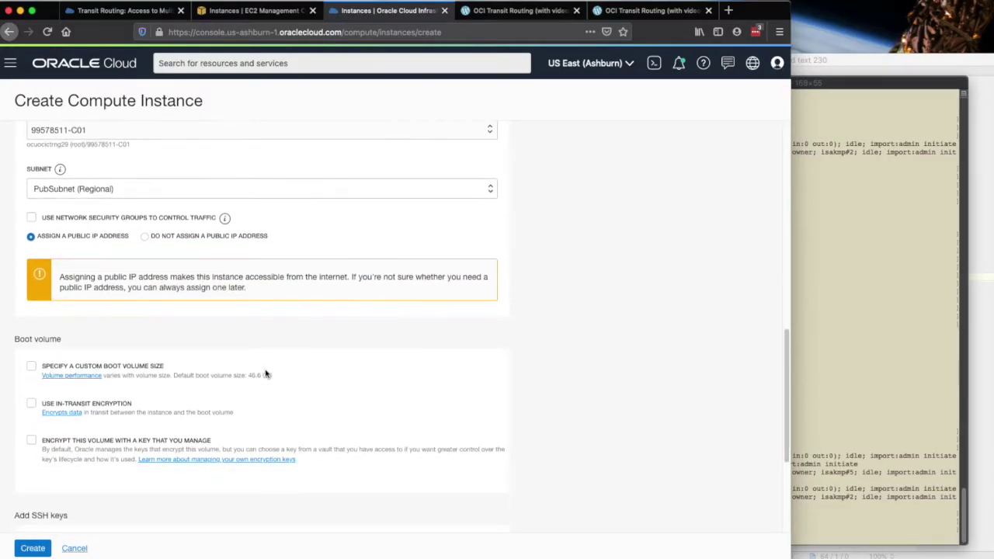
Step: Add the SSH key file ocikey.pub, review the settings and create the Bastion instance
{"action": "scroll", "coordinate": [265, 374], "scroll_direction": "down", "scroll_amount": 1}
{"action": "left_click", "coordinate": [295, 437]}
{"action": "left_click", "coordinate": [429, 166]}
{"action": "key", "text": "Return"}
{"action": "scroll", "coordinate": [494, 338], "scroll_direction": "down", "scroll_amount": 1}
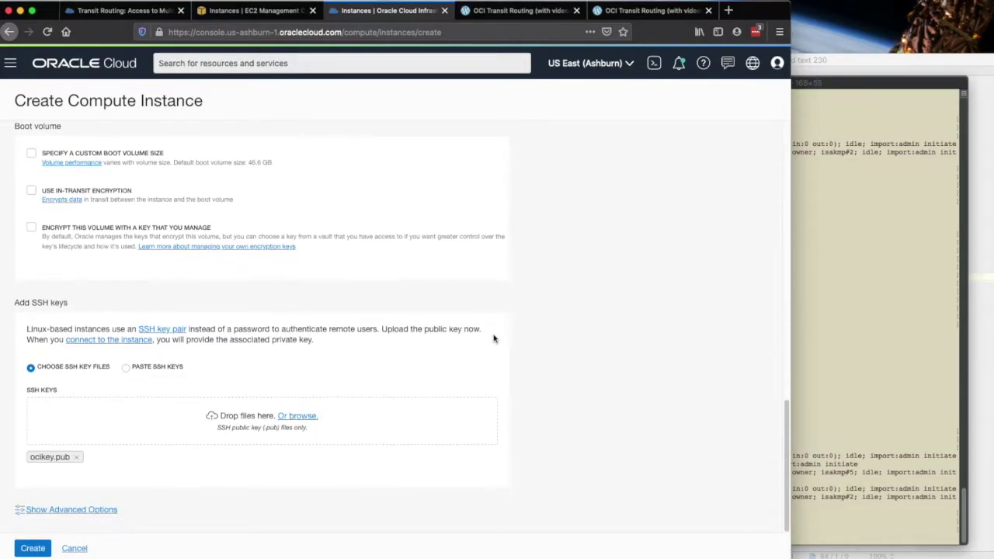
{"action": "scroll", "coordinate": [494, 339], "scroll_direction": "up", "scroll_amount": 10}
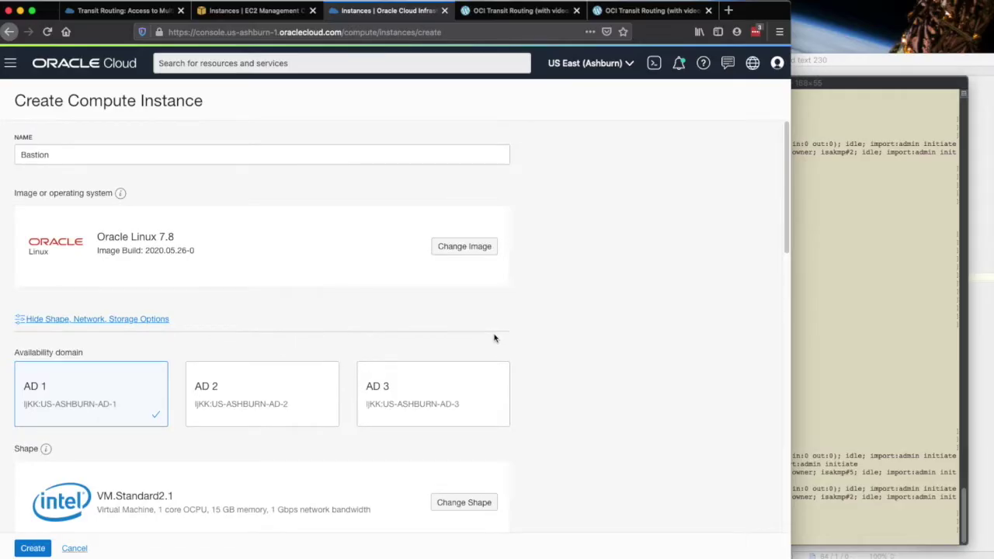
{"action": "scroll", "coordinate": [494, 339], "scroll_direction": "down", "scroll_amount": 3}
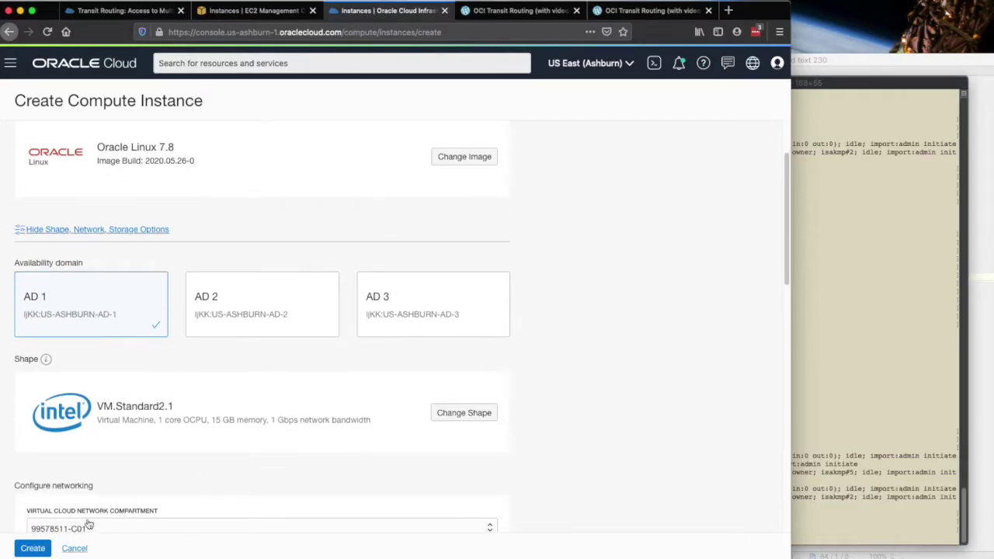
{"action": "left_click", "coordinate": [39, 549]}
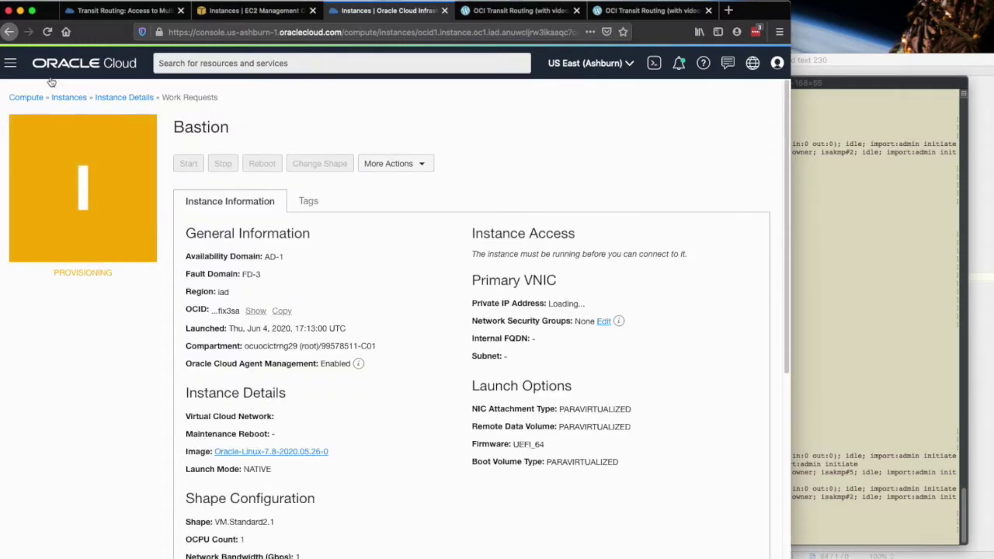
Step: Open the IPSEC_OS connection from the networking resources and check the IPSec status of both tunnels
{"action": "left_click", "coordinate": [11, 64]}
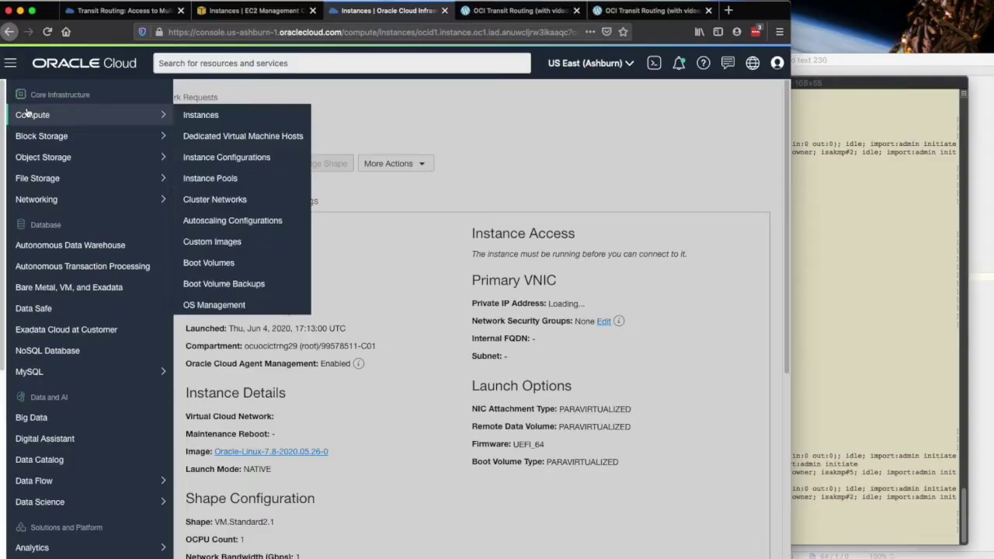
{"action": "mouse_move", "coordinate": [93, 200]}
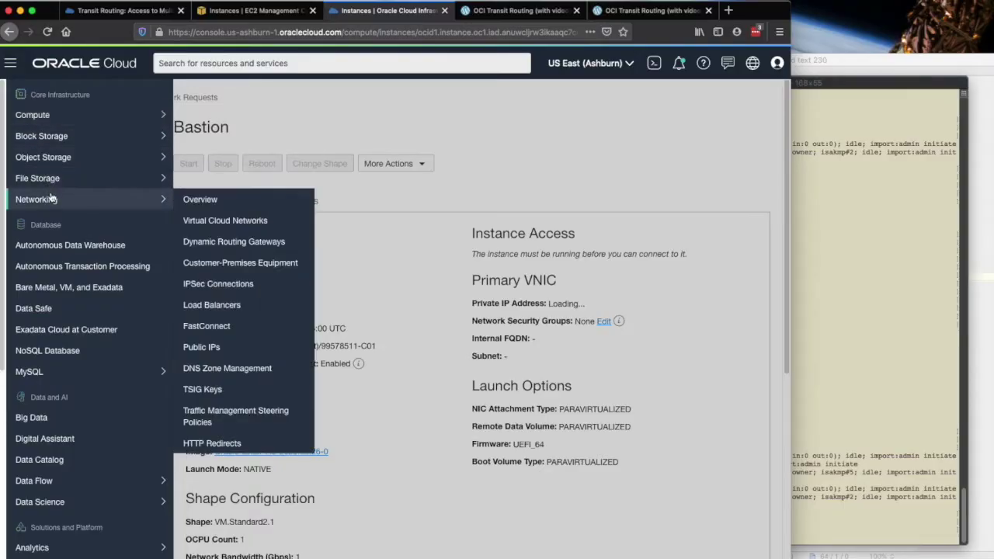
{"action": "left_click", "coordinate": [243, 224]}
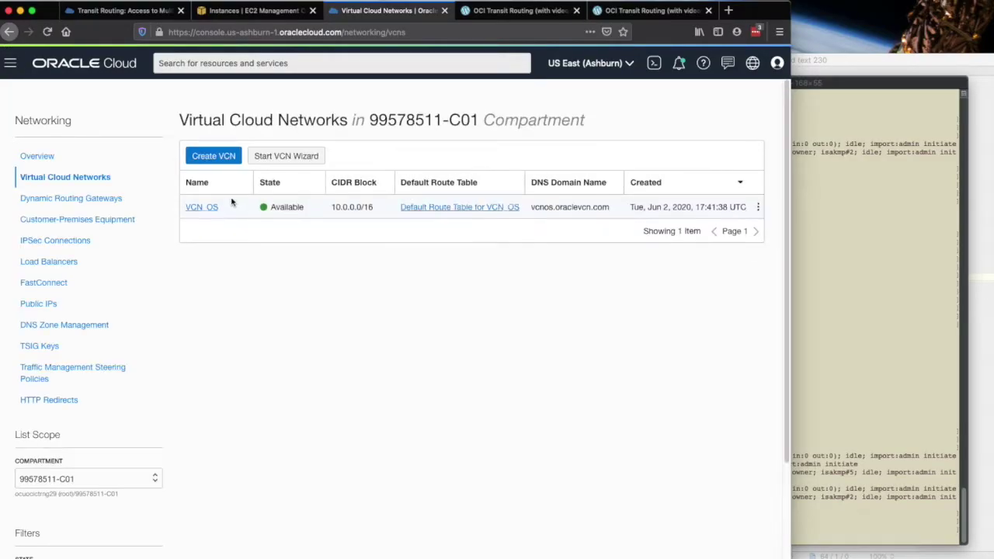
{"action": "left_click", "coordinate": [58, 245]}
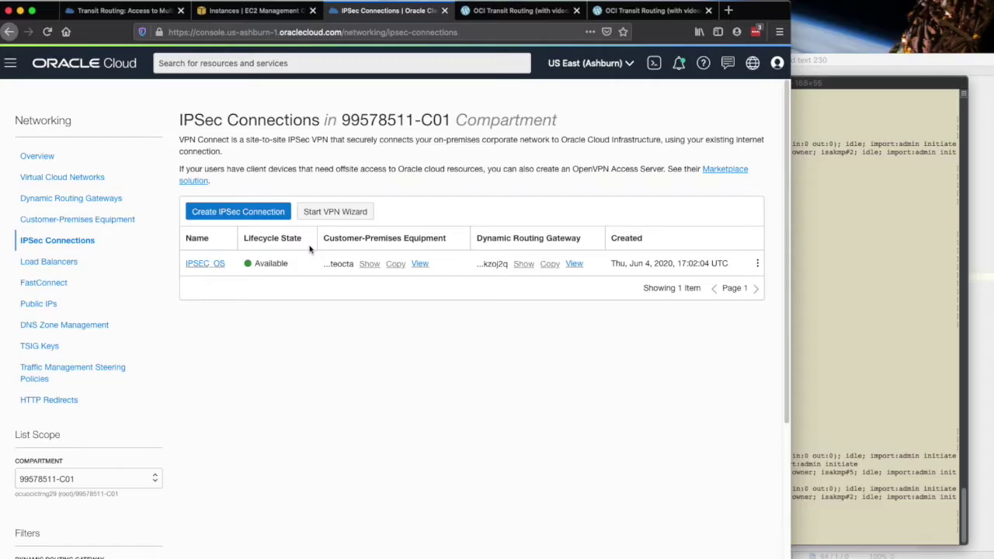
{"action": "left_click", "coordinate": [205, 264]}
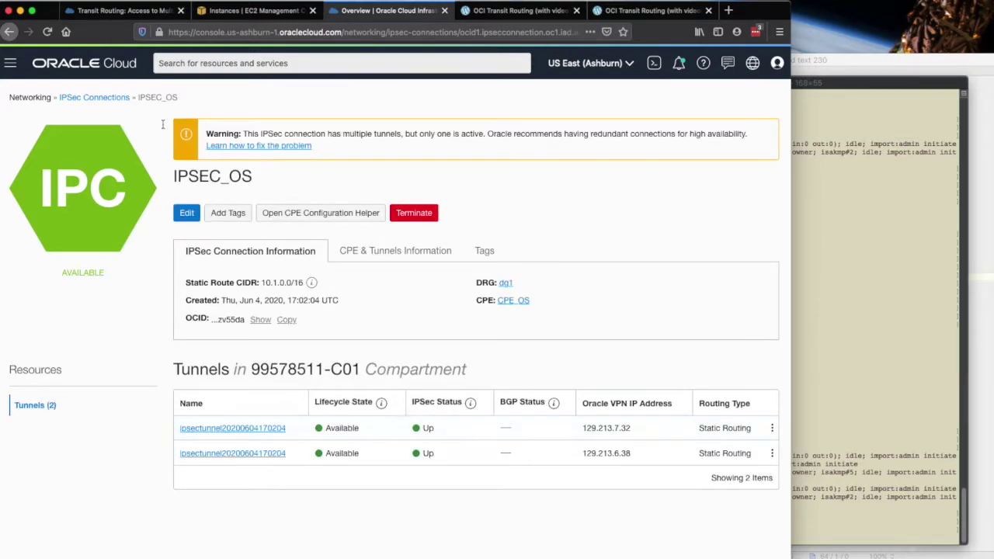
Step: Open the compute instances in the Oracle Cloud console and bring up the details of the Bastion instance
{"action": "left_click", "coordinate": [10, 63]}
{"action": "mouse_move", "coordinate": [33, 114]}
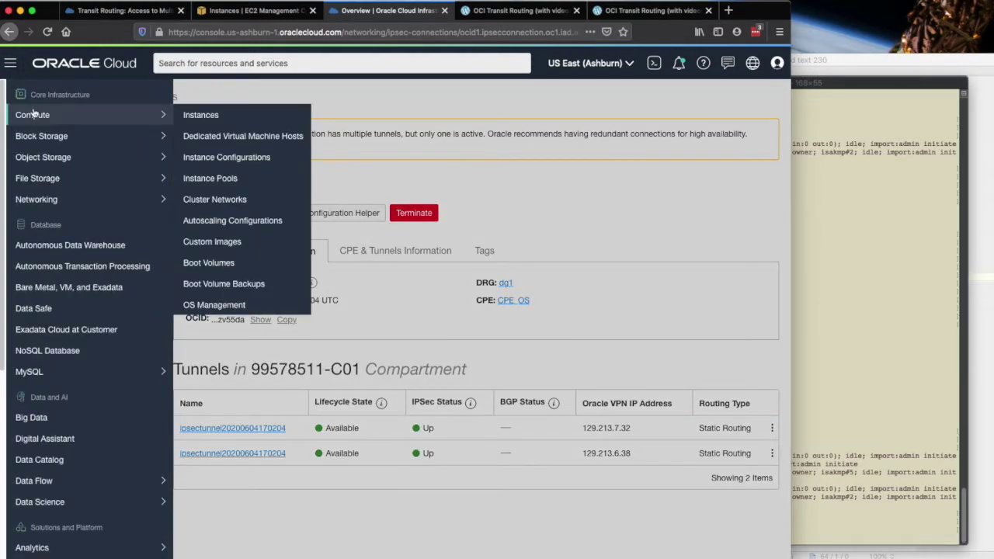
{"action": "left_click", "coordinate": [202, 115]}
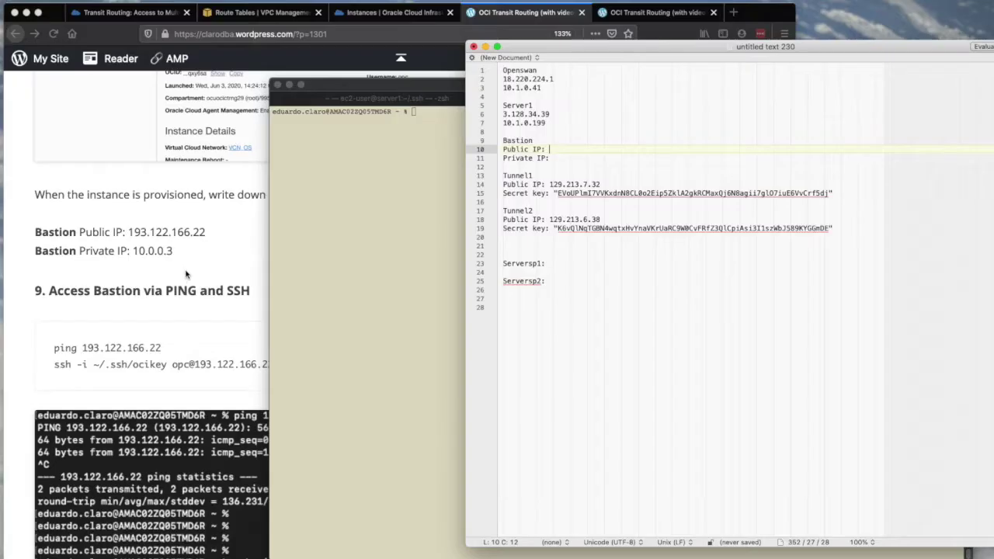
{"action": "left_click", "coordinate": [219, 38]}
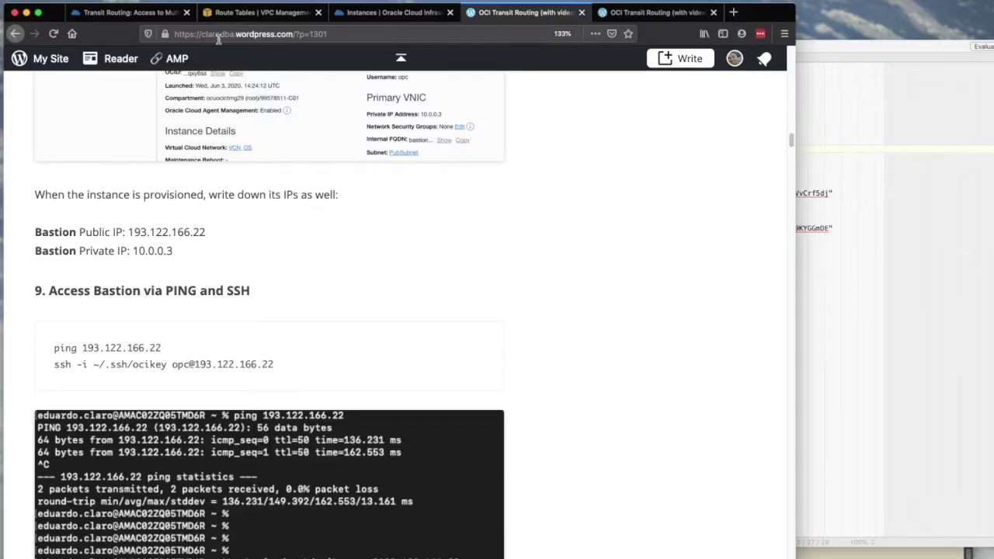
{"action": "left_click", "coordinate": [359, 16]}
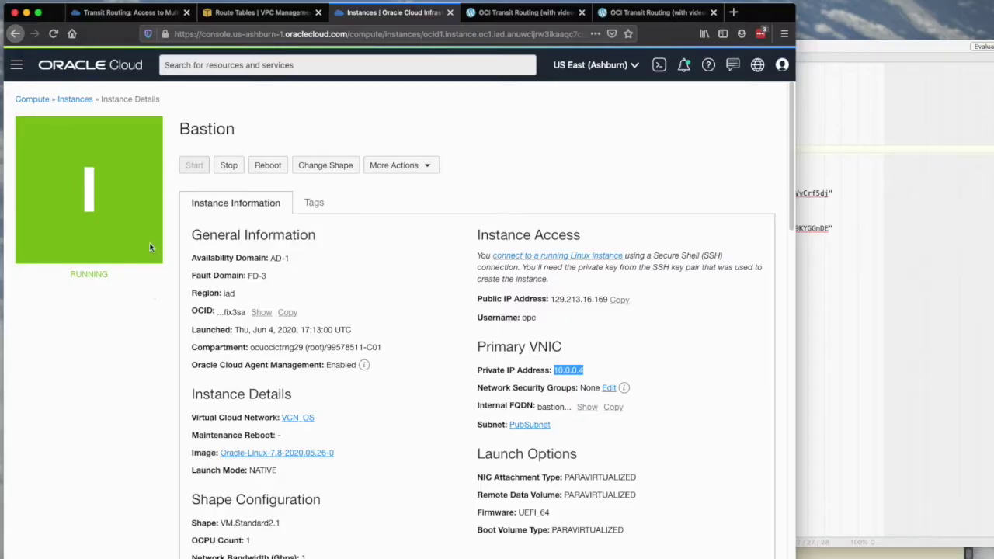
Step: Record Bastion's public IP 129.213.16.169 and private IP 10.0.0.4 under the Bastion entry in the text notes
{"action": "left_click", "coordinate": [659, 370]}
{"action": "left_click", "coordinate": [617, 306]}
{"action": "left_click", "coordinate": [904, 187]}
{"action": "key", "text": "super+v"}
{"action": "left_click", "coordinate": [569, 160]}
{"action": "left_click", "coordinate": [424, 313]}
{"action": "left_click_drag", "start_coordinate": [594, 371], "coordinate": [553, 370]}
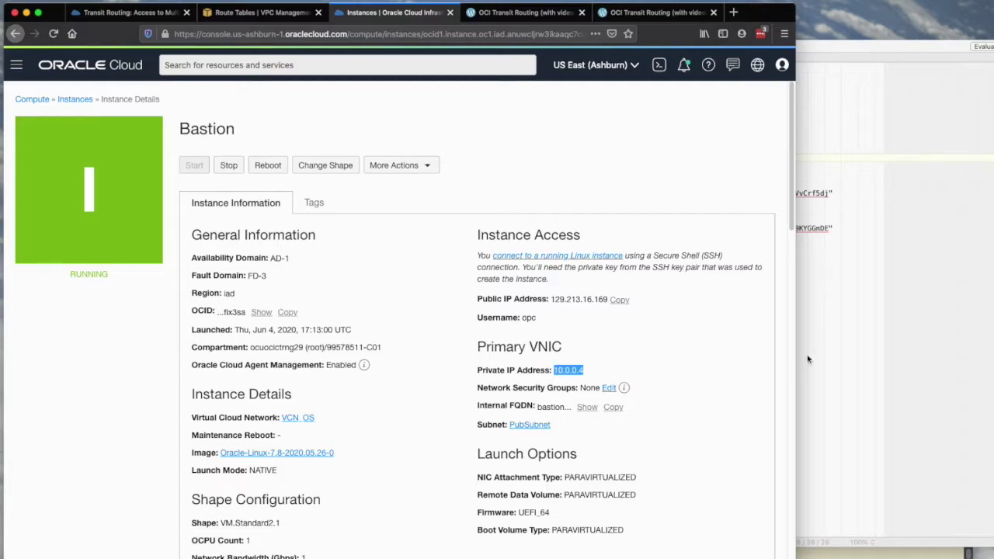
{"action": "left_click", "coordinate": [883, 325]}
{"action": "key", "text": "super+v"}
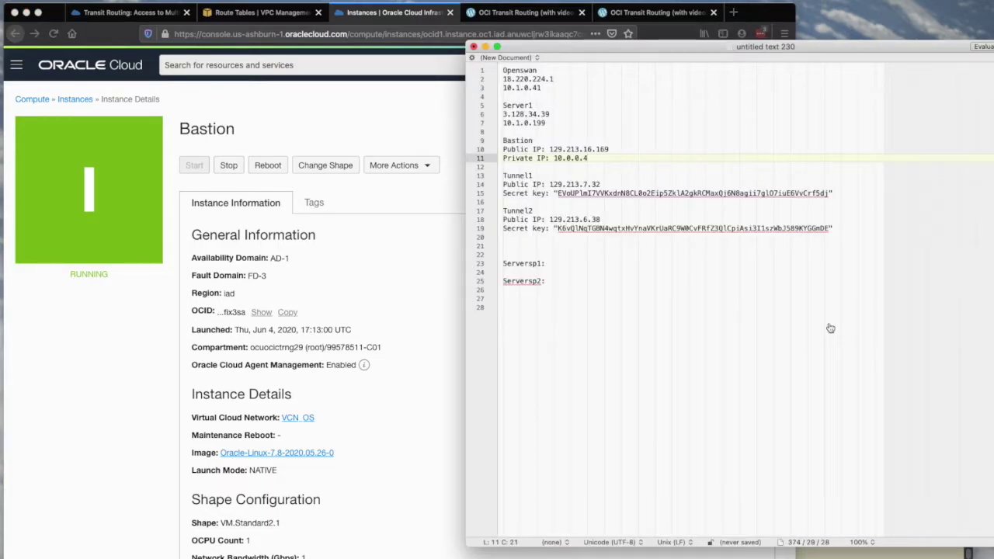
Step: Ping Bastion's public IP 129.213.16.169 from the local terminal session and stop it after a few replies
{"action": "key", "text": "super+Tab"}
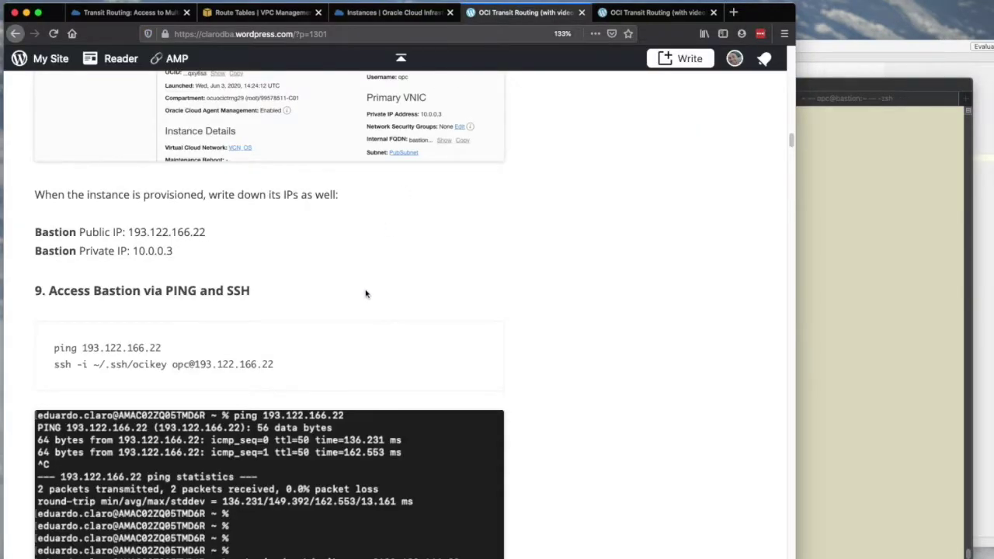
{"action": "left_click", "coordinate": [843, 306]}
{"action": "key", "text": "Return"}
{"action": "key", "text": "Return"}
{"action": "key", "text": "Return"}
{"action": "type", "text": "ping"}
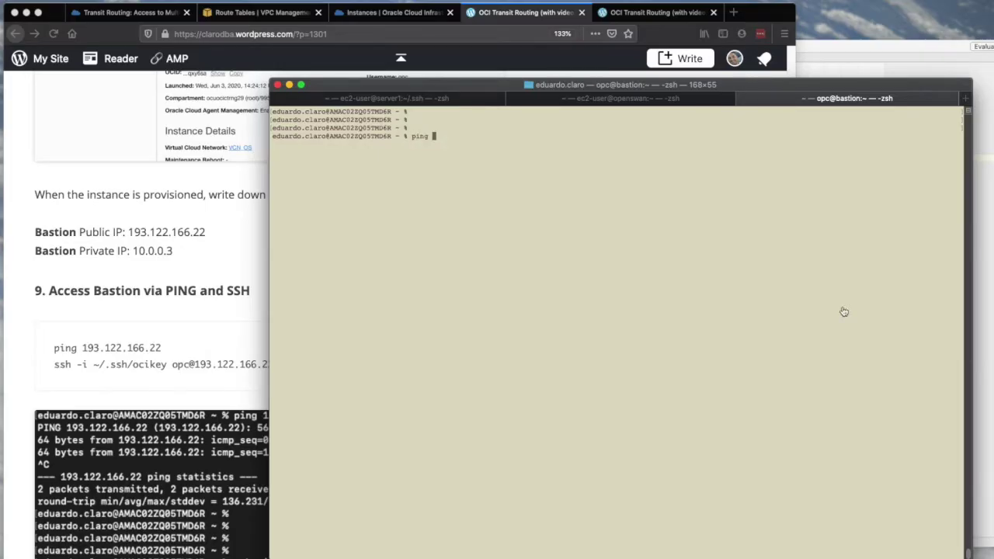
{"action": "key", "text": "super+Tab"}
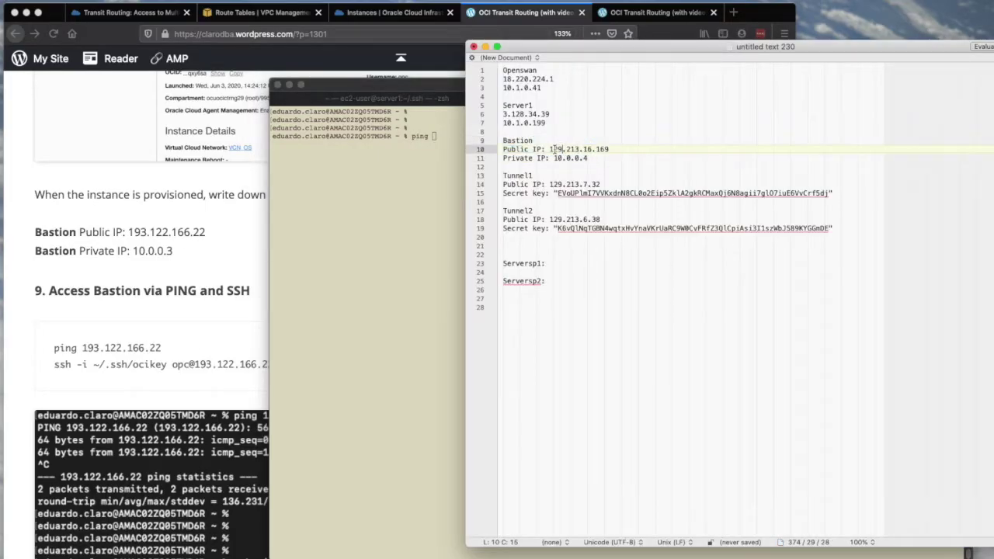
{"action": "left_click_drag", "start_coordinate": [549, 148], "coordinate": [619, 149]}
{"action": "key", "text": "super+c"}
{"action": "left_click", "coordinate": [407, 167]}
{"action": "key", "text": "super+v"}
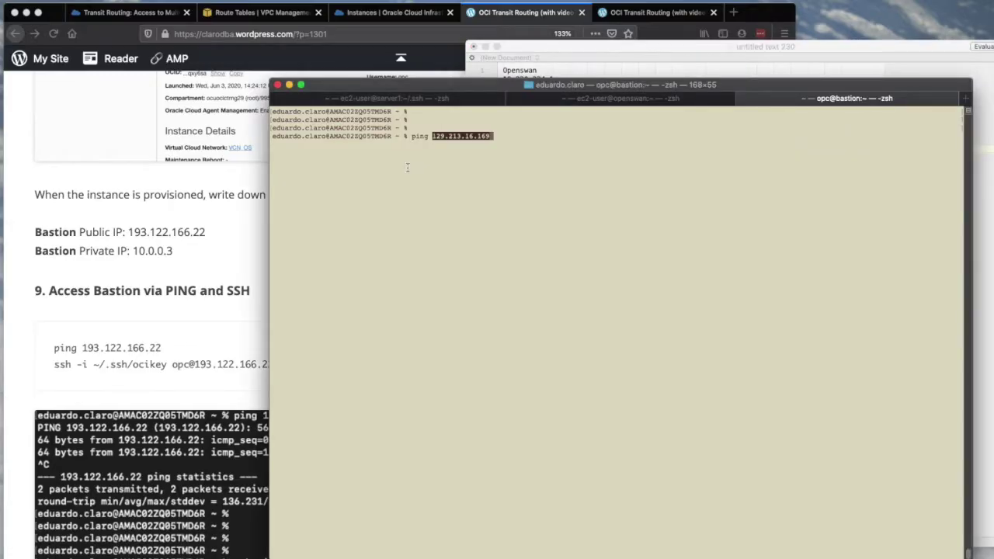
{"action": "key", "text": "Return"}
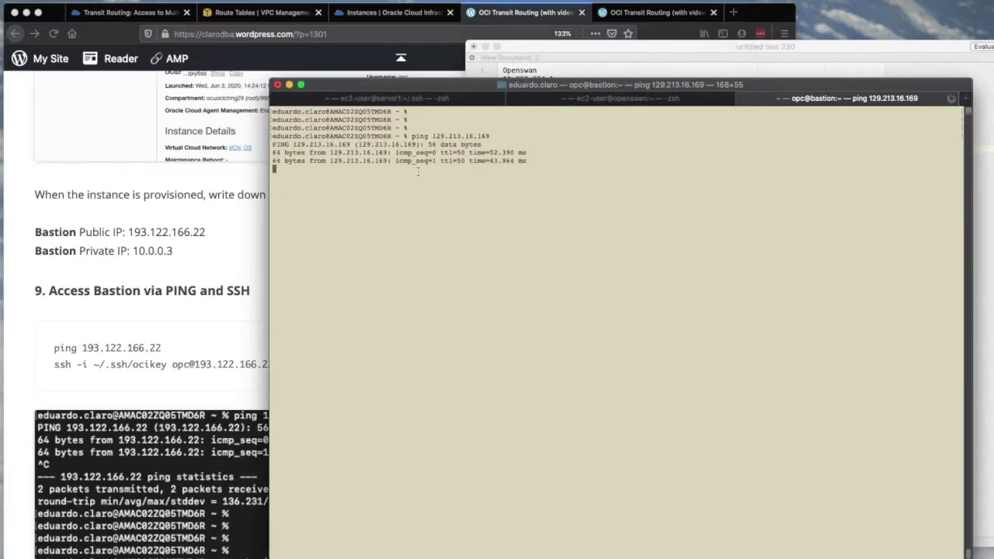
{"action": "key", "text": "ctrl+c"}
Step: Connect to Bastion over SSH as opc at 129.213.16.169 using the key ~/.ssh/ocikey, accepting the host's authenticity
{"action": "key", "text": "Return"}
{"action": "key", "text": "Return"}
{"action": "key", "text": "Return"}
{"action": "type", "text": "ssh -i "}
{"action": "type", "text": "-"}
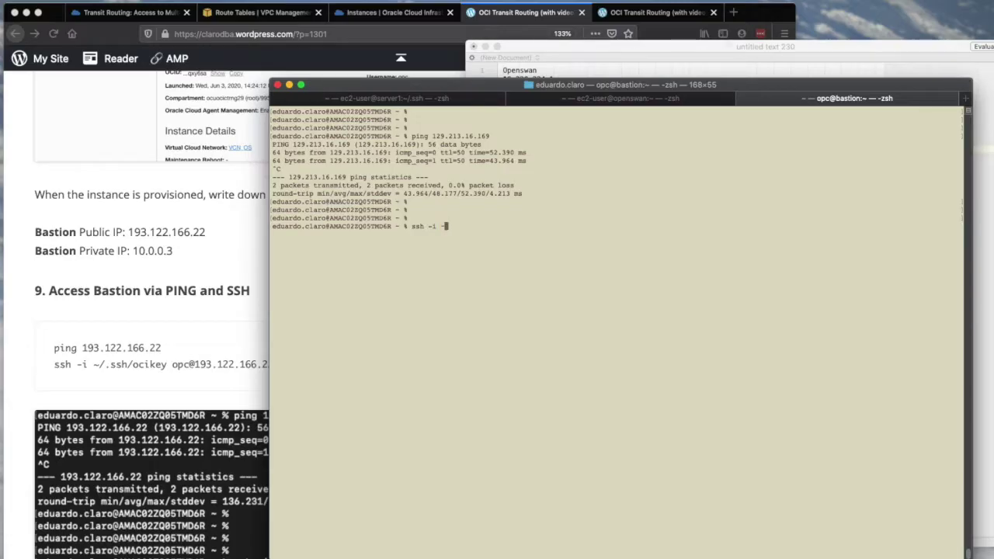
{"action": "type", "text": "/.ssh/ocikey opc@"}
{"action": "key", "text": "super+v"}
{"action": "key", "text": "Return"}
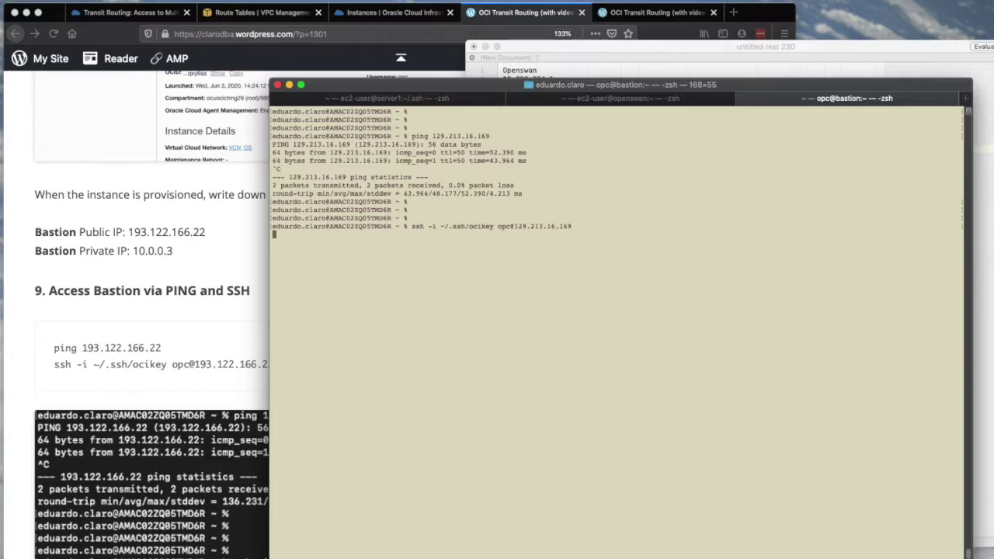
{"action": "type", "text": "yes"}
{"action": "key", "text": "Return"}
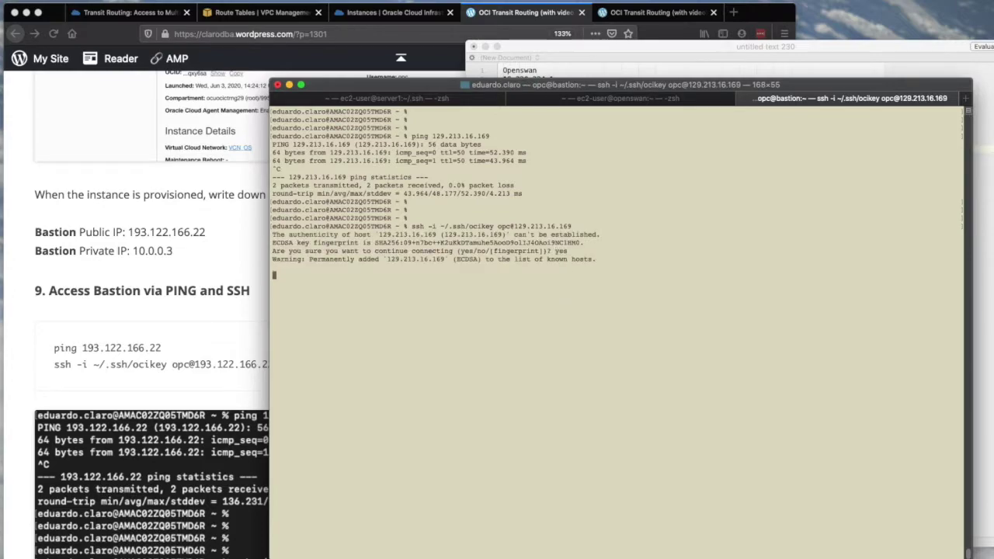
{"action": "key", "text": "Return"}
{"action": "key", "text": "Return"}
{"action": "key", "text": "Return"}
{"action": "key", "text": "Return"}
{"action": "key", "text": "Return"}
{"action": "key", "text": "Return"}
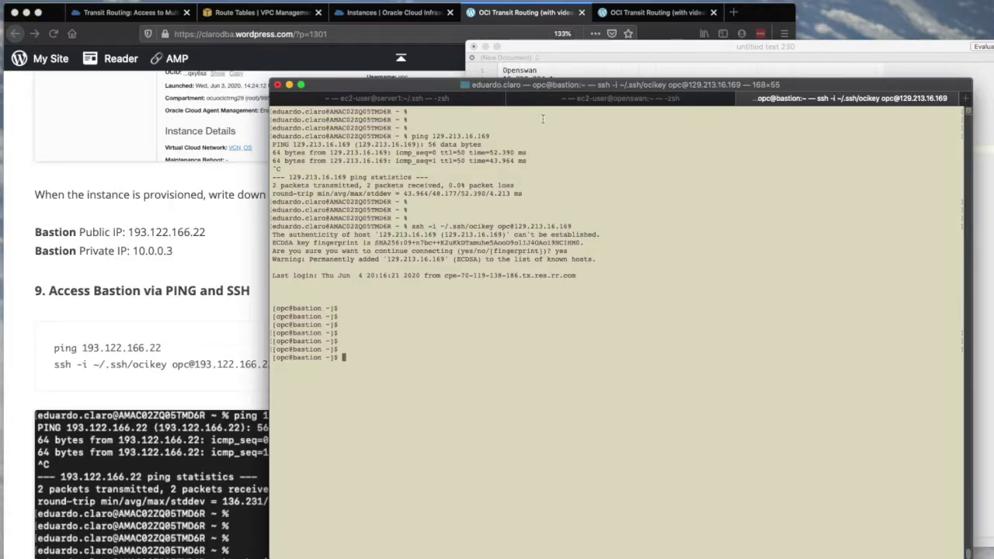
Step: Read the guide's section on testing ping between Server1 and Bastion and review the transit routing architecture diagram
{"action": "left_click", "coordinate": [215, 276]}
{"action": "scroll", "coordinate": [326, 338], "scroll_direction": "down", "scroll_amount": 3}
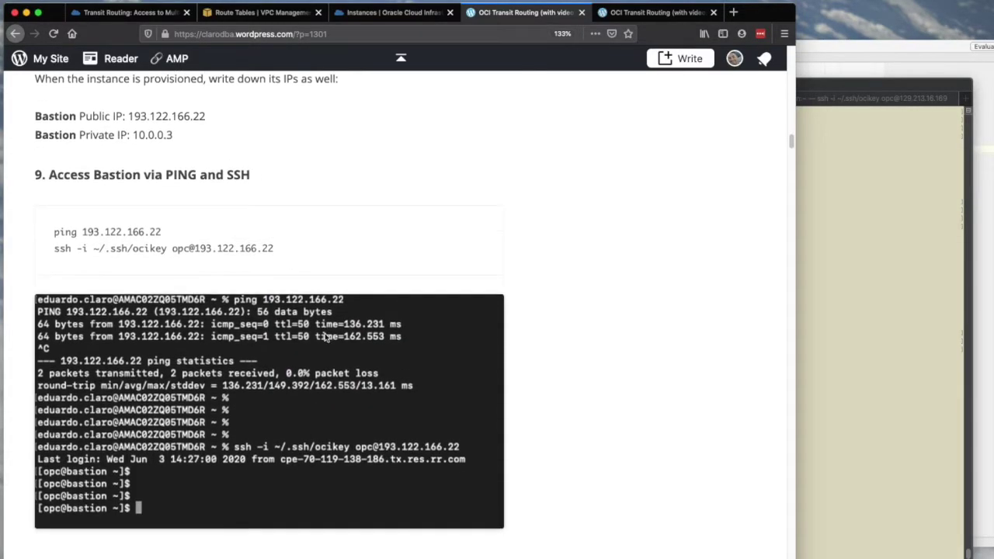
{"action": "scroll", "coordinate": [326, 338], "scroll_direction": "down", "scroll_amount": 5}
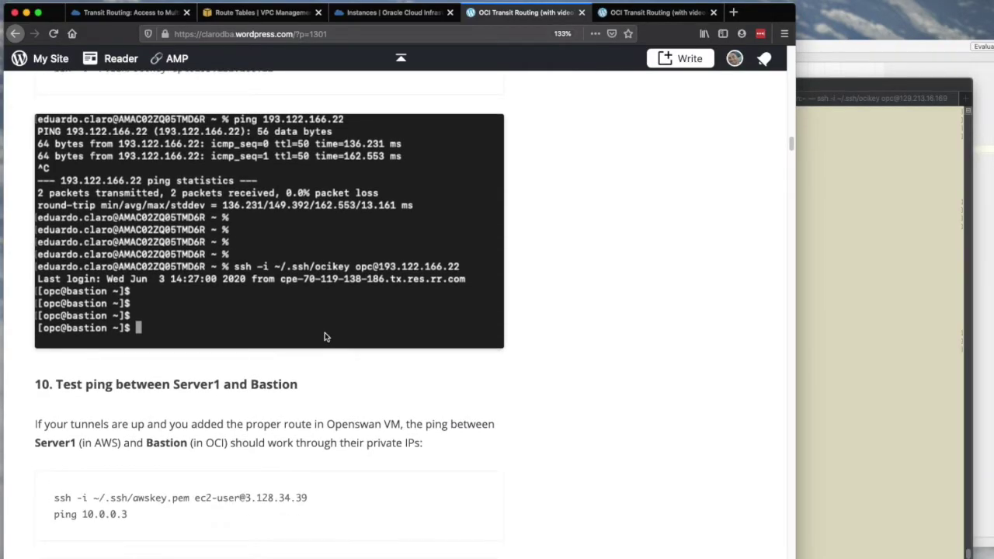
{"action": "left_click", "coordinate": [639, 15]}
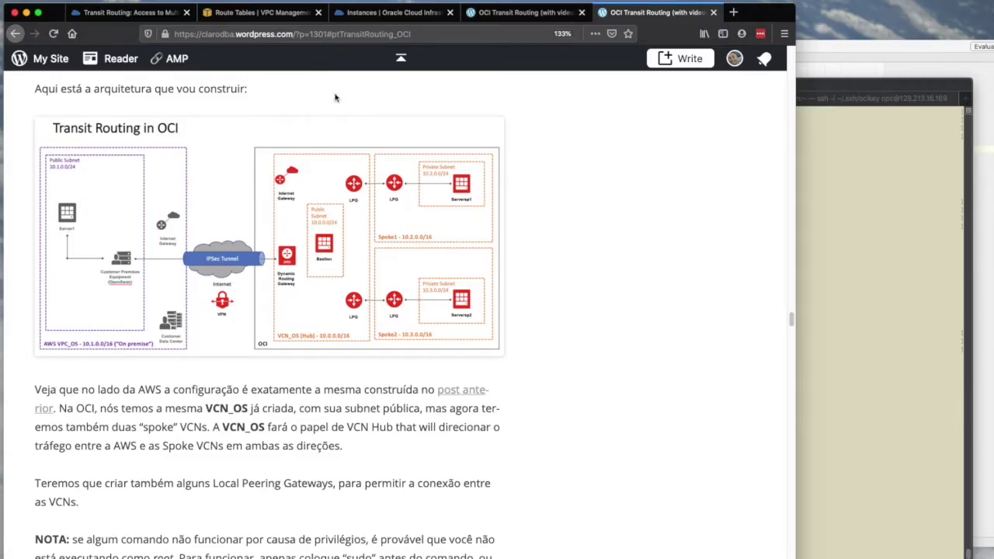
Step: Open the IPSEC_OS connection's details in the Oracle Cloud console and return to the Bastion terminal session
{"action": "left_click", "coordinate": [413, 14]}
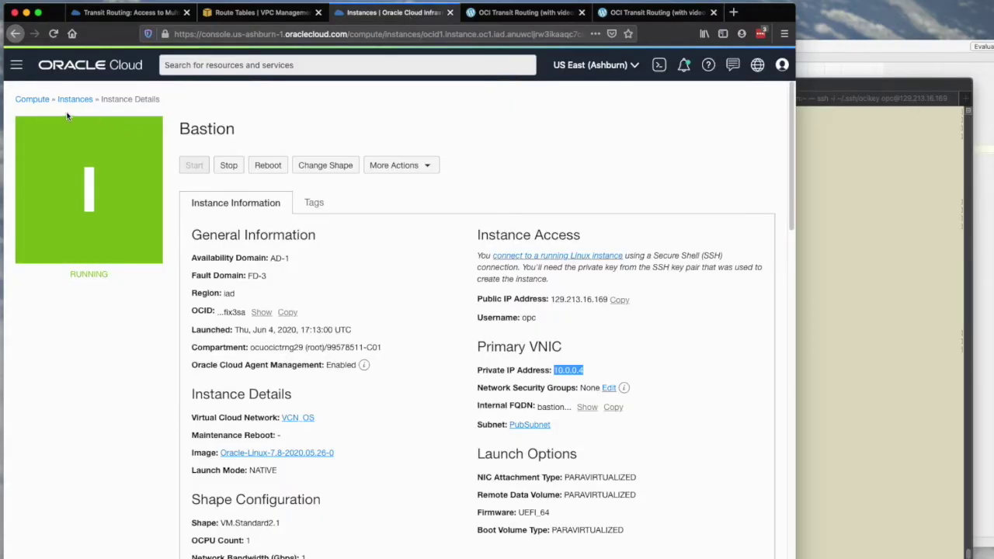
{"action": "left_click", "coordinate": [16, 67]}
{"action": "mouse_move", "coordinate": [170, 201]}
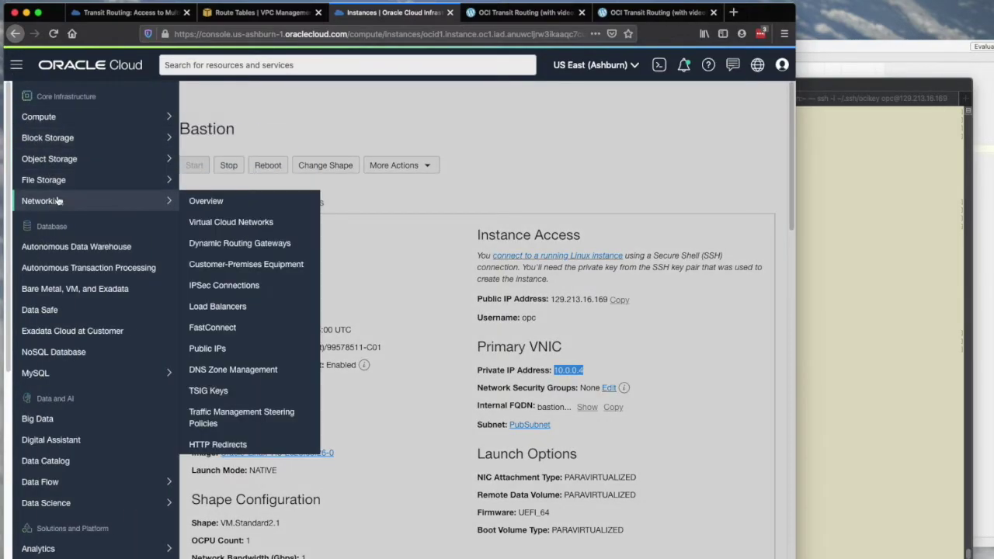
{"action": "left_click", "coordinate": [233, 285]}
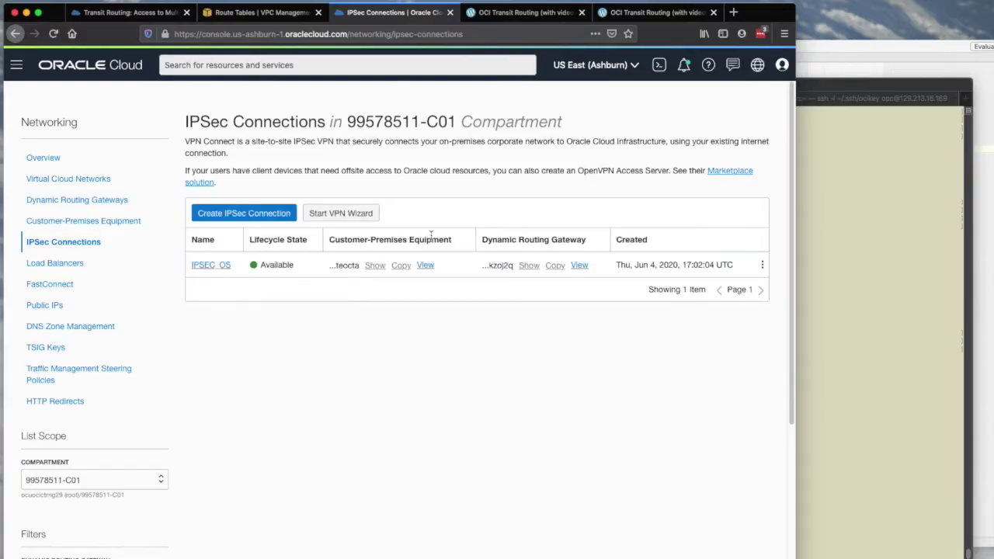
{"action": "left_click", "coordinate": [219, 269]}
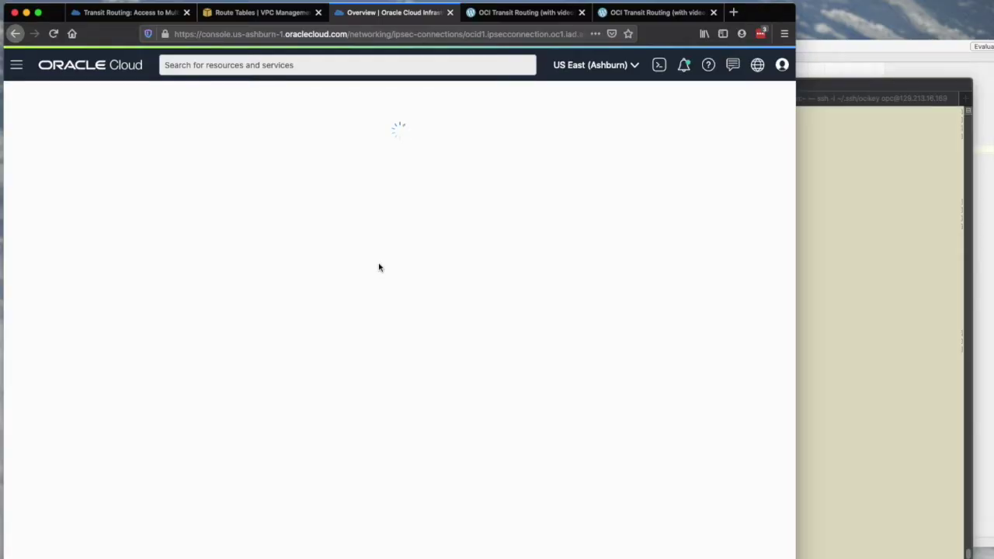
{"action": "left_click", "coordinate": [825, 208]}
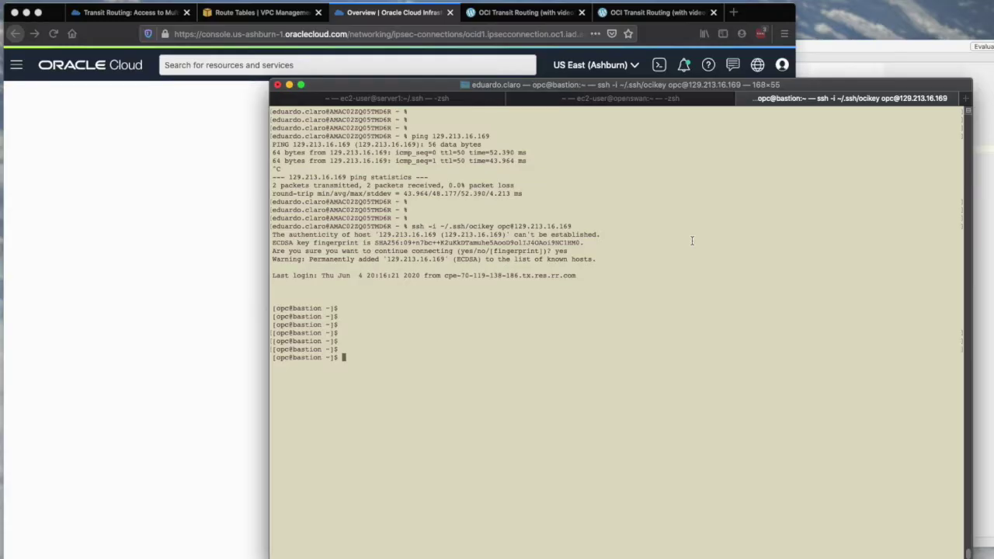
{"action": "left_click", "coordinate": [418, 100]}
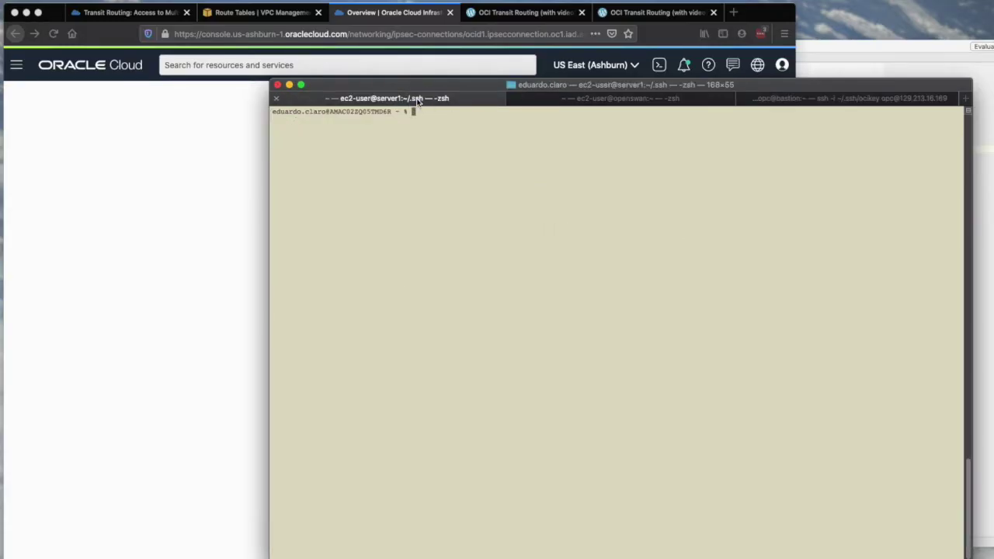
{"action": "left_click", "coordinate": [839, 100]}
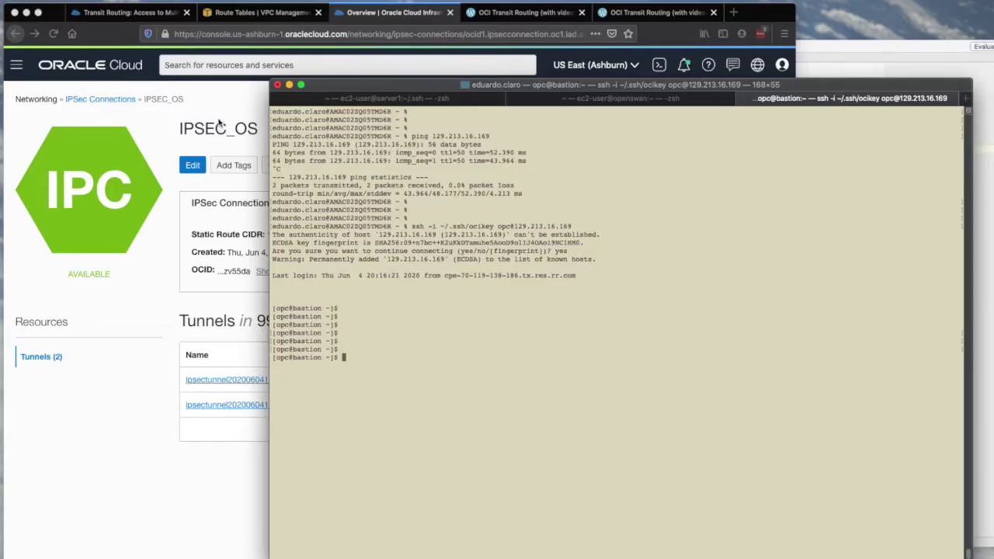
{"action": "left_click", "coordinate": [229, 108]}
{"action": "left_click", "coordinate": [830, 291]}
Step: Look up Server1's private IP 10.1.0.199 in the notes and list Bastion's network interfaces with ifconfig
{"action": "key", "text": "super+Tab"}
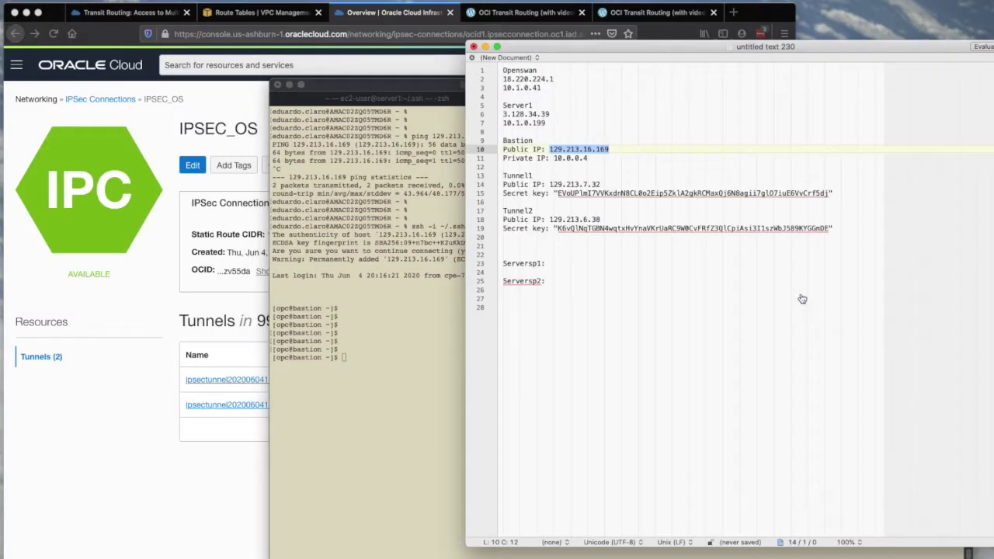
{"action": "left_click", "coordinate": [584, 129]}
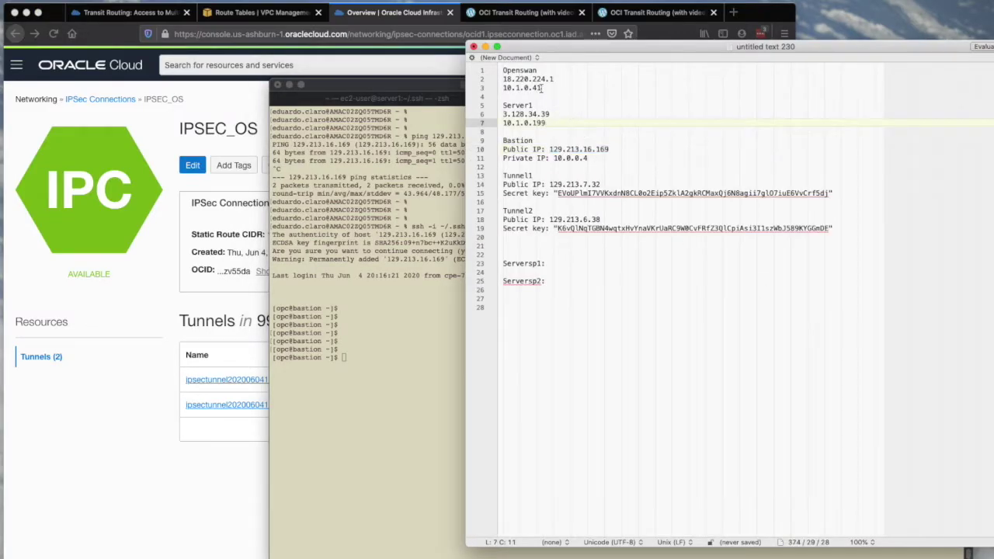
{"action": "left_click_drag", "start_coordinate": [547, 122], "coordinate": [480, 122]}
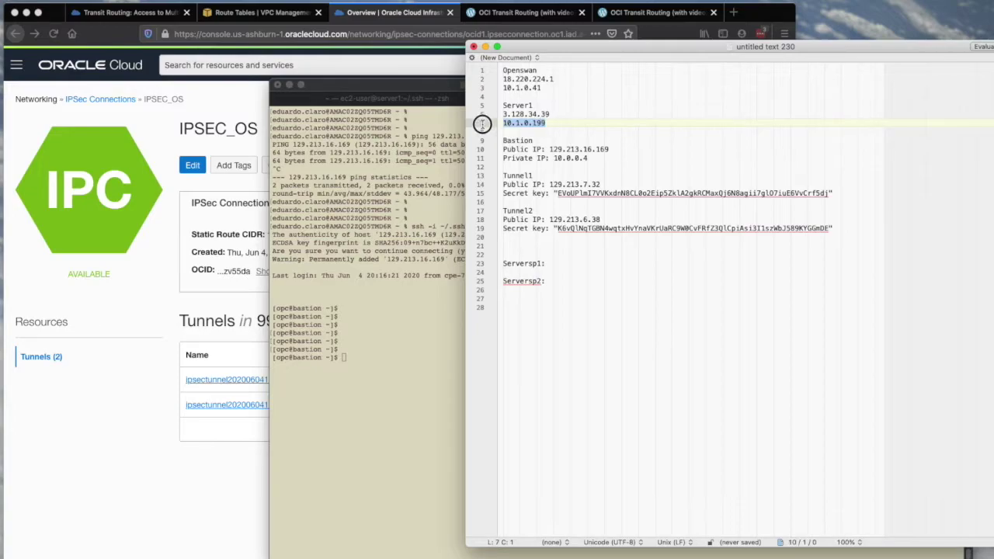
{"action": "left_click", "coordinate": [428, 206]}
{"action": "key", "text": "Return"}
{"action": "key", "text": "Return"}
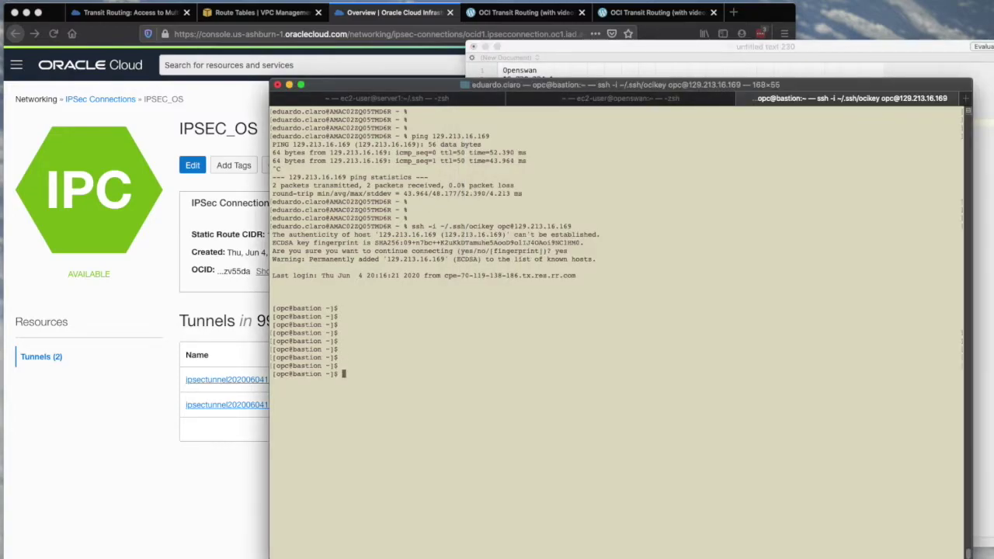
{"action": "type", "text": "ifconfig"}
{"action": "key", "text": "Return"}
{"action": "left_click_drag", "start_coordinate": [323, 390], "coordinate": [363, 390]}
{"action": "left_click", "coordinate": [551, 291]}
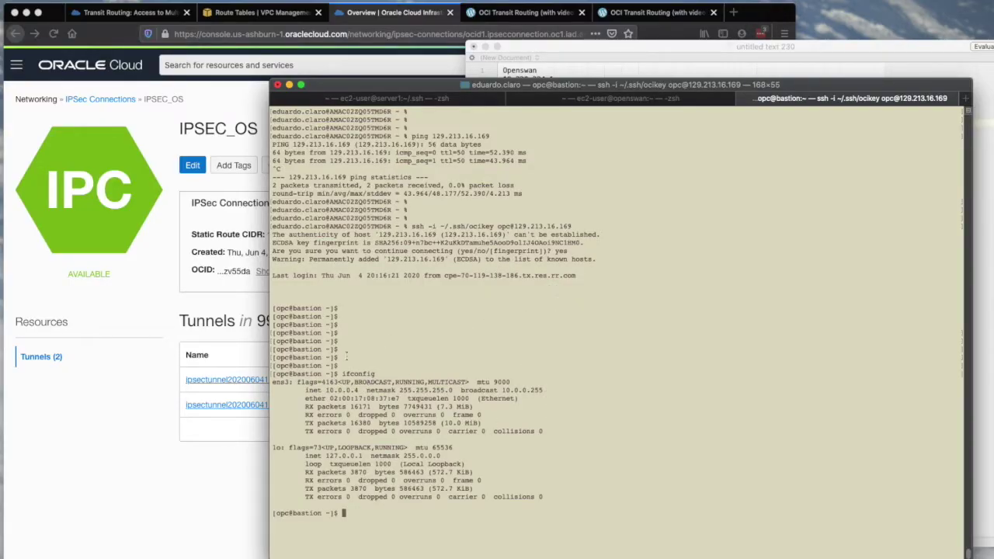
Step: Ping Server1's private IP 10.1.0.199 from Bastion and stop it after several replies
{"action": "type", "text": "ping 10.1.0.199"}
{"action": "key", "text": "Return"}
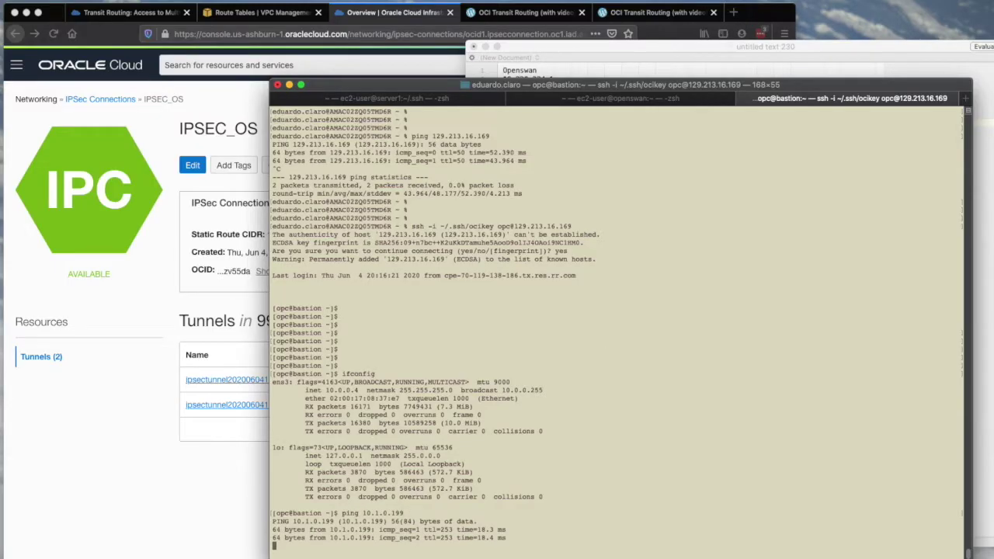
{"action": "key", "text": "Return"}
{"action": "key", "text": "Return"}
{"action": "key", "text": "Return"}
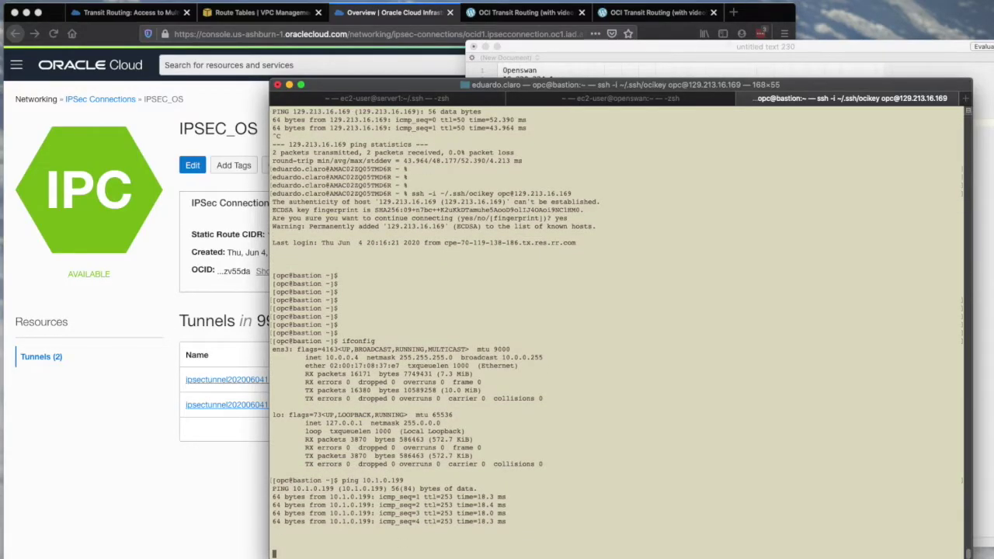
{"action": "key", "text": "ctrl+c"}
{"action": "key", "text": "Return"}
{"action": "key", "text": "Return"}
{"action": "key", "text": "Return"}
Step: Copy Openswan's private IP 10.1.0.41 from the notes and ping it from Bastion
{"action": "key", "text": "super+Tab"}
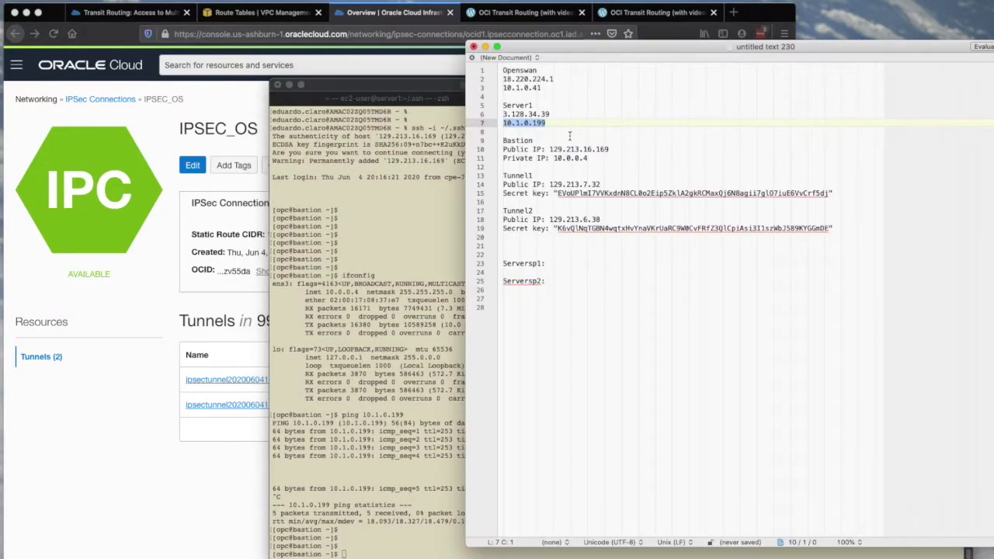
{"action": "left_click", "coordinate": [569, 118]}
{"action": "left_click_drag", "start_coordinate": [553, 88], "coordinate": [502, 87]}
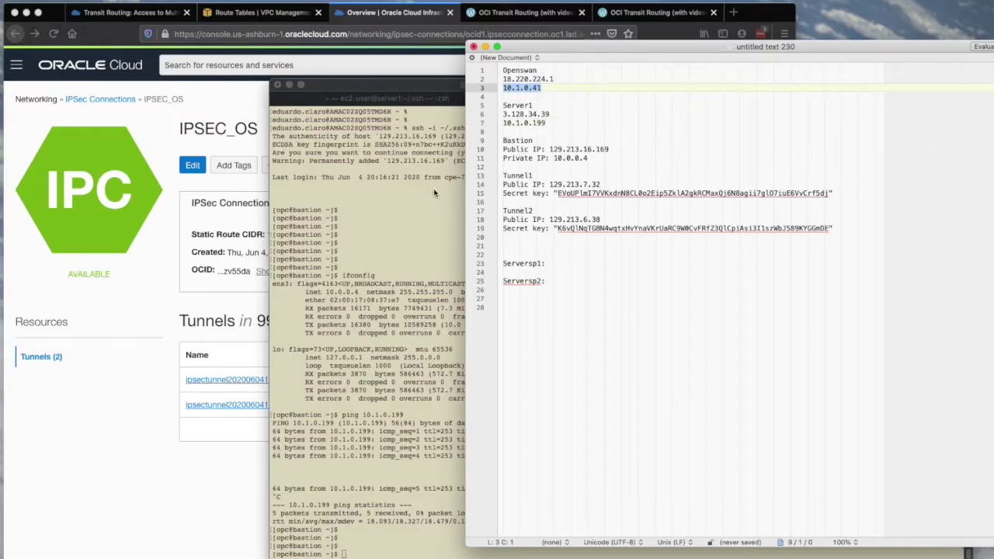
{"action": "key", "text": "super+c"}
{"action": "key", "text": "super+Tab"}
{"action": "type", "text": "ping"}
{"action": "key", "text": "super+v"}
{"action": "key", "text": "Return"}
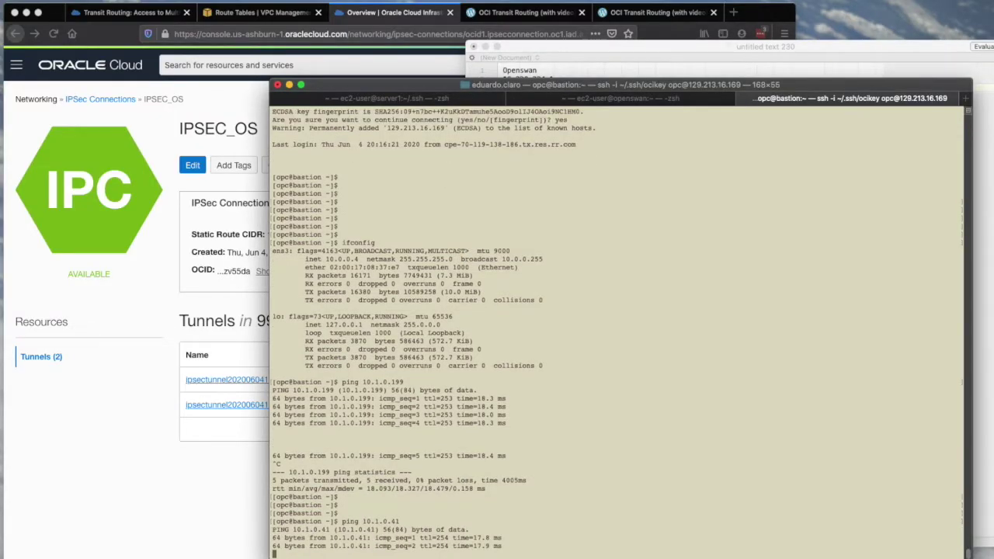
Step: Stop the running ping to Openswan's private IP in the Bastion session
{"action": "key", "text": "ctrl+c"}
{"action": "key", "text": "Return"}
{"action": "key", "text": "Return"}
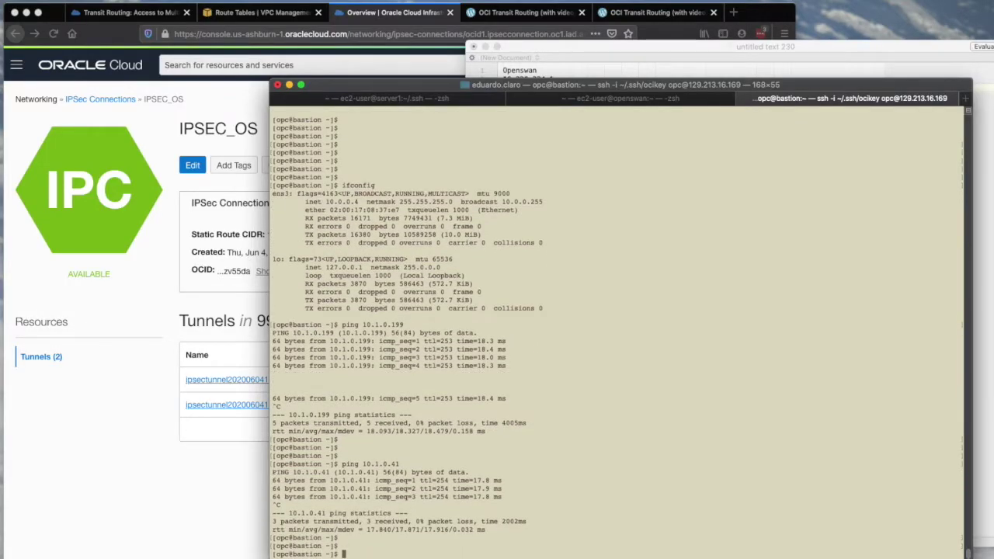
Step: Connect to Server1 over SSH as ec2-user at 3.128.34.39 with ~/.ssh/awskey.pem, checking its public IP against the notes
{"action": "left_click", "coordinate": [410, 98]}
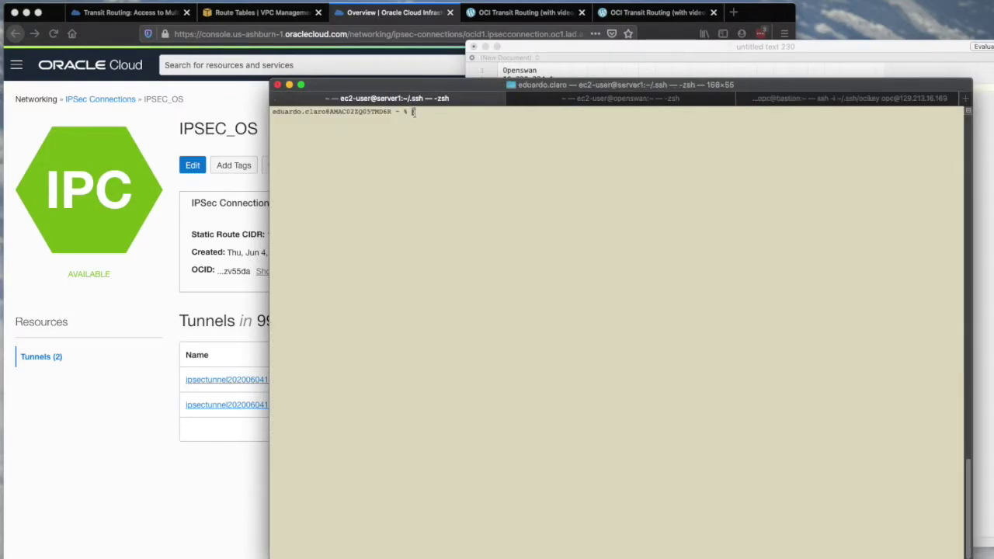
{"action": "key", "text": "Return"}
{"action": "key", "text": "Return"}
{"action": "type", "text": "ssh -i ~/.ssh/awskey.pem ec2-user@3.128.34.39"}
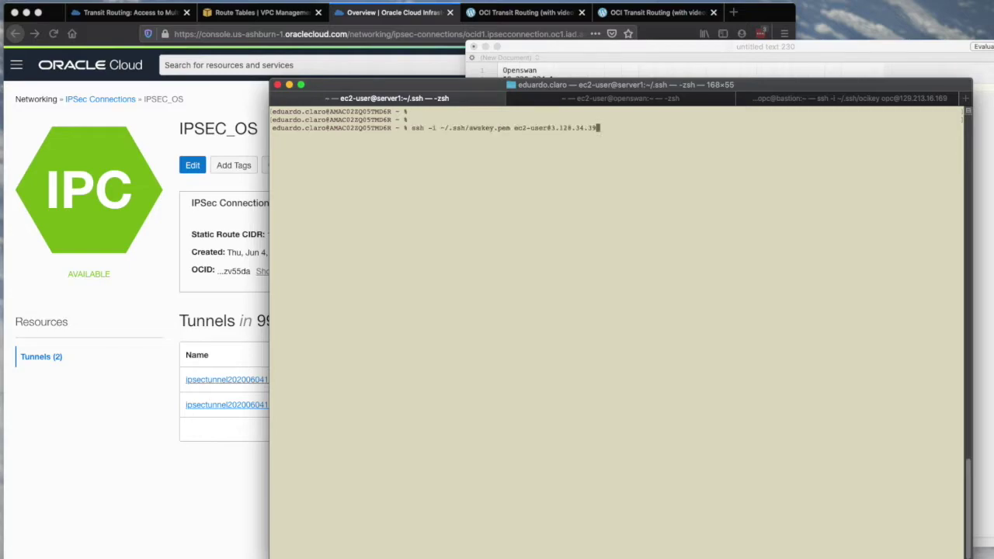
{"action": "key", "text": "super+Tab"}
{"action": "left_click", "coordinate": [593, 107]}
{"action": "left_click_drag", "start_coordinate": [565, 113], "coordinate": [496, 115]}
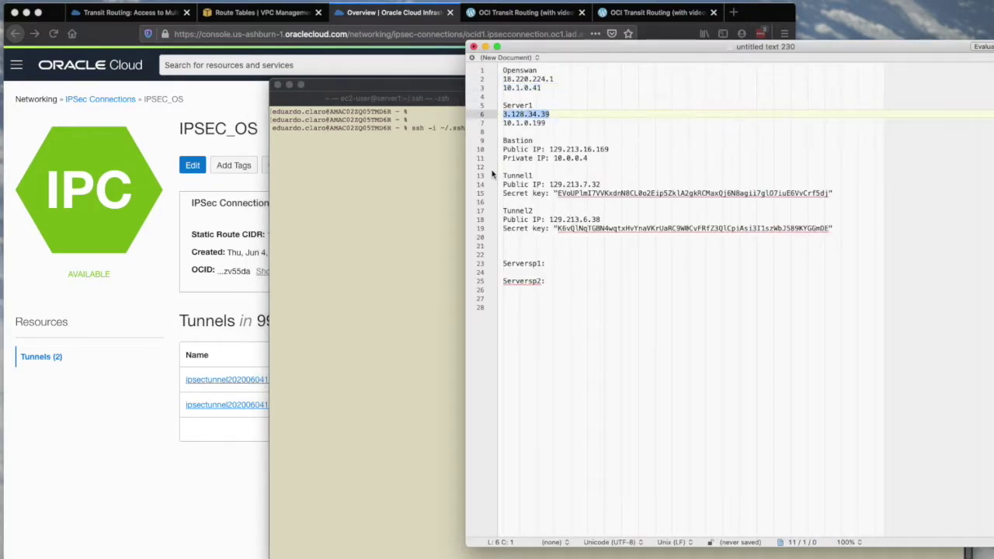
{"action": "left_click", "coordinate": [416, 173]}
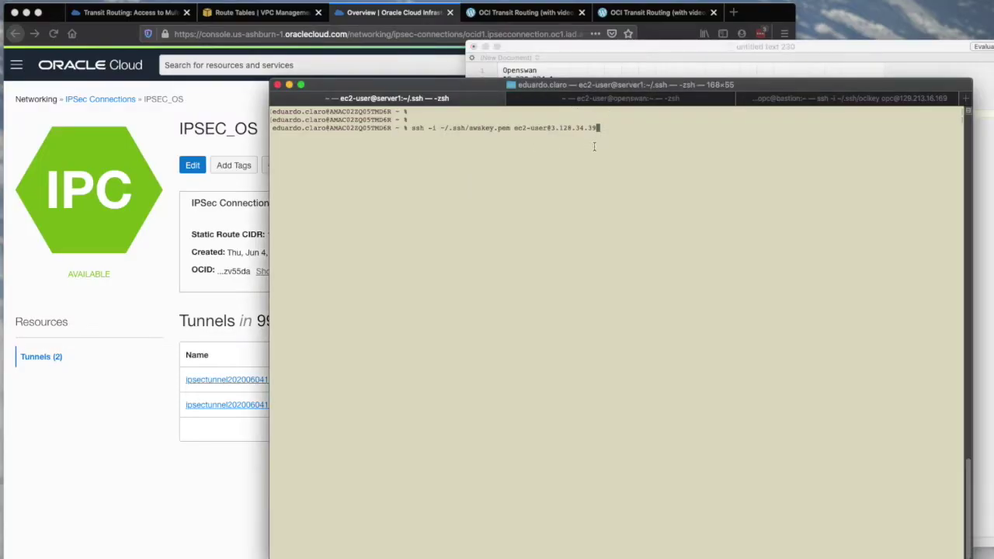
{"action": "key", "text": "Return"}
{"action": "key", "text": "Return"}
{"action": "key", "text": "Return"}
{"action": "key", "text": "Return"}
{"action": "key", "text": "Return"}
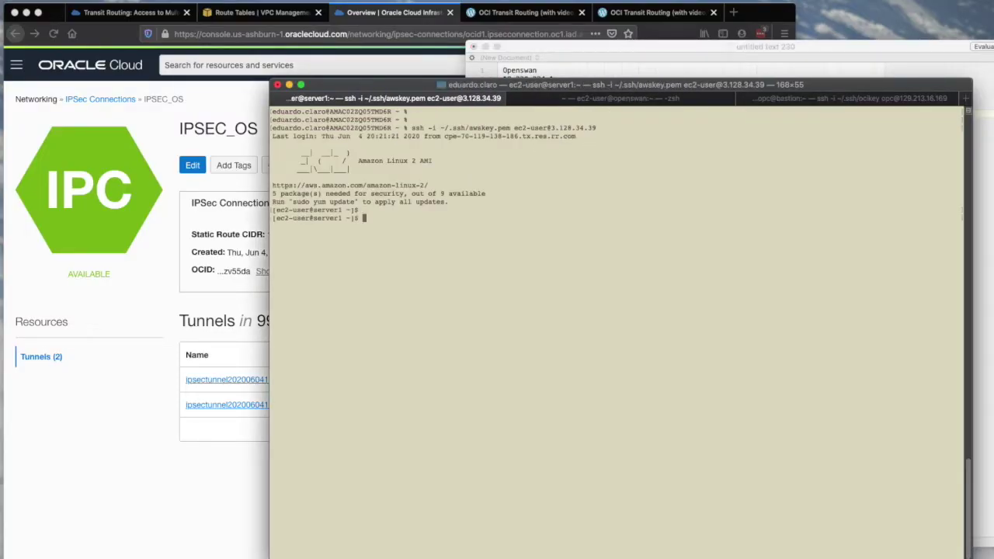
Step: Ping Bastion's private IP 10.0.0.4 from Server1, checking the address in the notes, and stop after a few replies
{"action": "type", "text": "ping"}
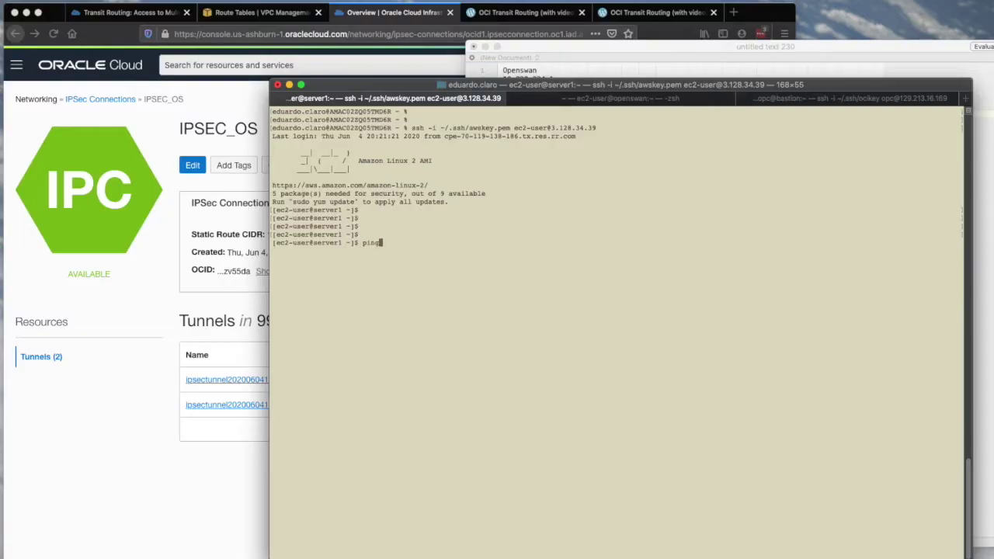
{"action": "type", "text": " 10.0.04"}
{"action": "type", "text": ".4"}
{"action": "key", "text": "super+Tab"}
{"action": "left_click", "coordinate": [660, 149]}
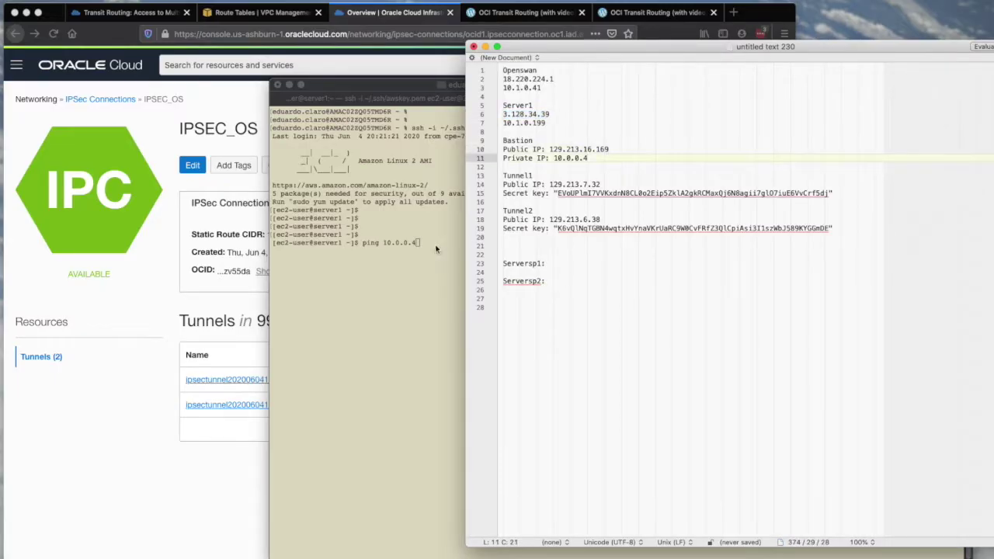
{"action": "key", "text": "super+Tab"}
{"action": "key", "text": "Return"}
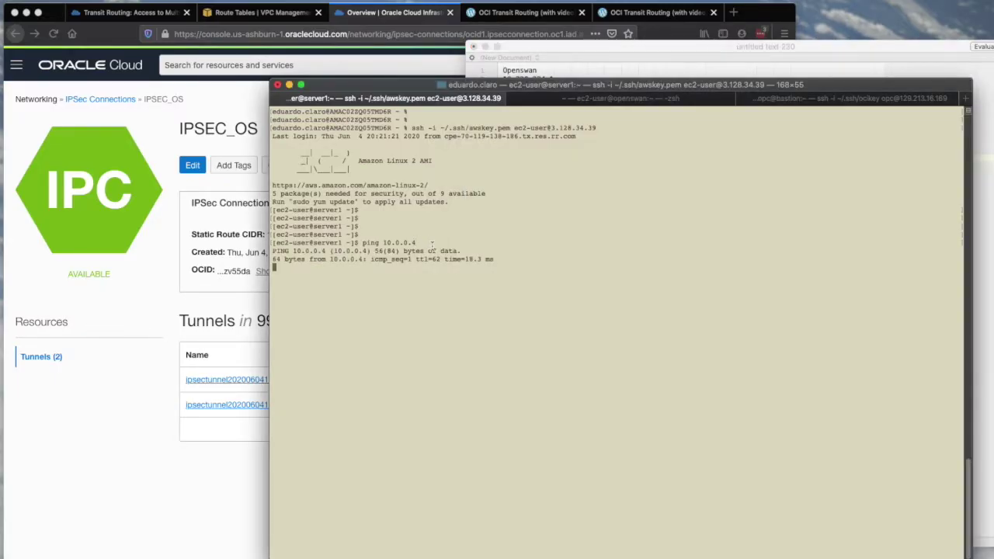
{"action": "key", "text": "ctrl+c"}
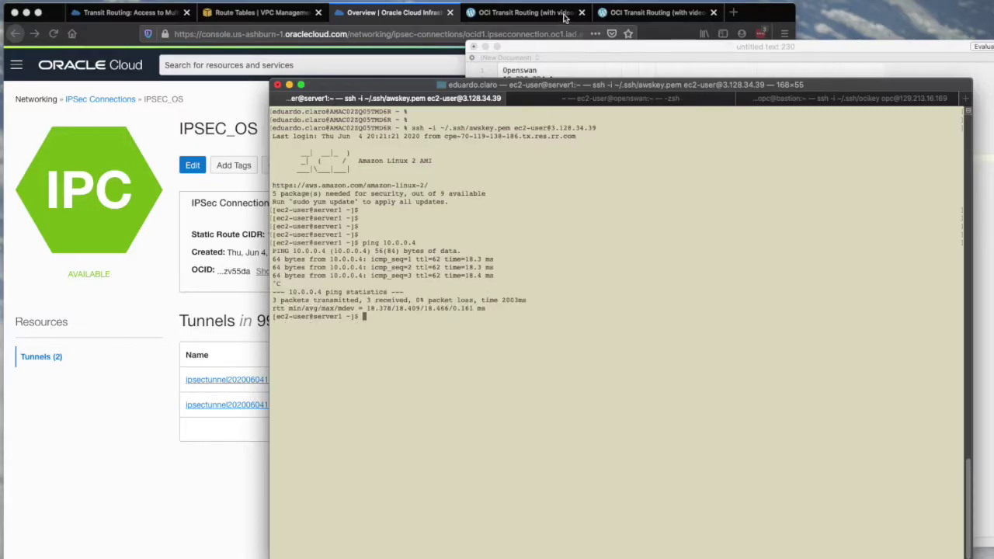
Step: Review the Transit Routing in OCI architecture diagram in the blog post alongside the Server1, Openswan and Bastion terminal sessions
{"action": "left_click", "coordinate": [574, 13]}
{"action": "left_click", "coordinate": [621, 14]}
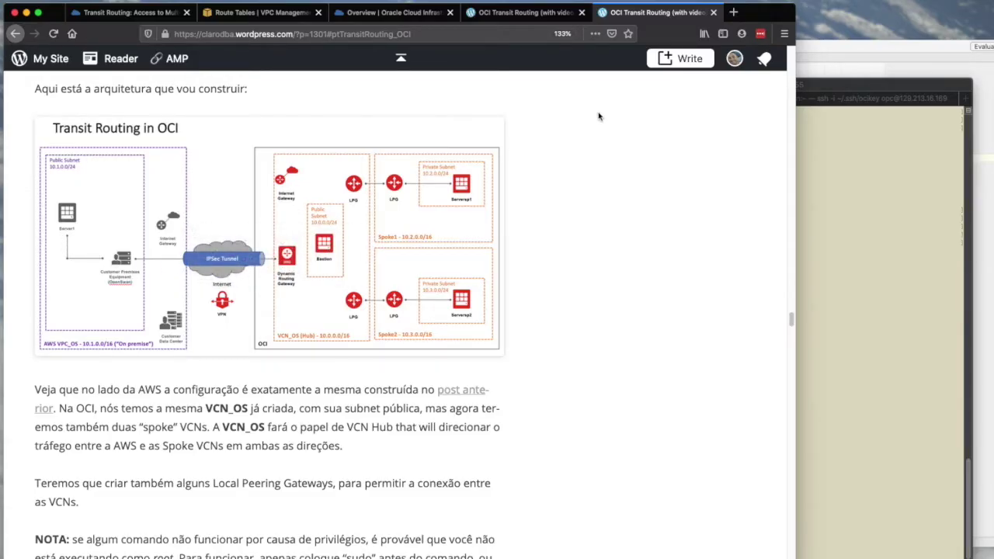
{"action": "key", "text": "super+Tab"}
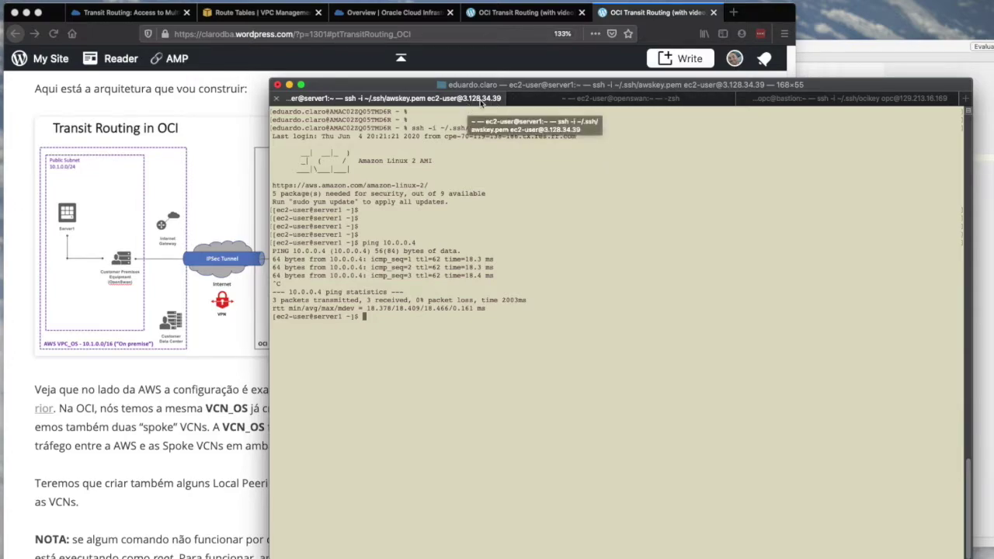
{"action": "left_click", "coordinate": [576, 99]}
{"action": "key", "text": "Return"}
{"action": "key", "text": "Return"}
{"action": "key", "text": "Return"}
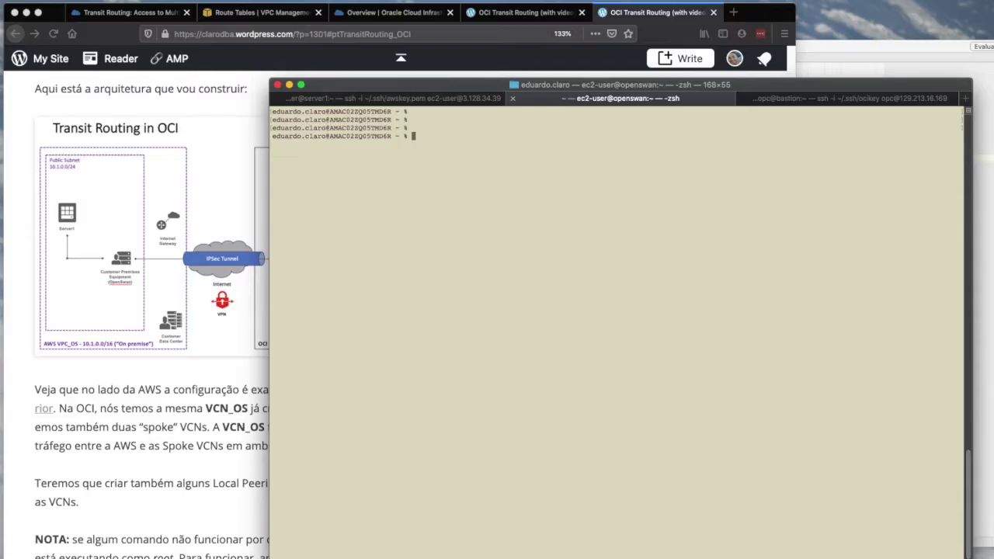
{"action": "key", "text": "super+Tab"}
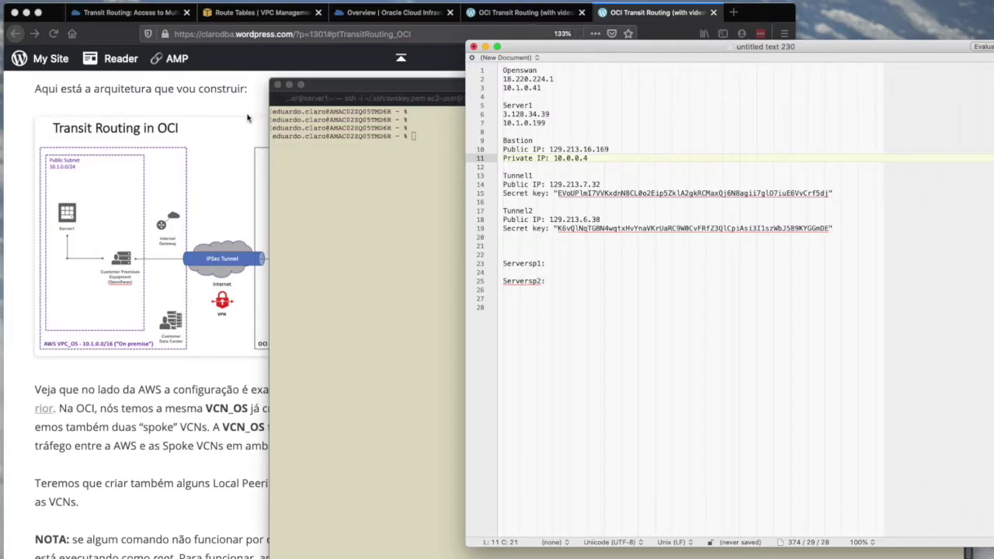
{"action": "left_click", "coordinate": [273, 123]}
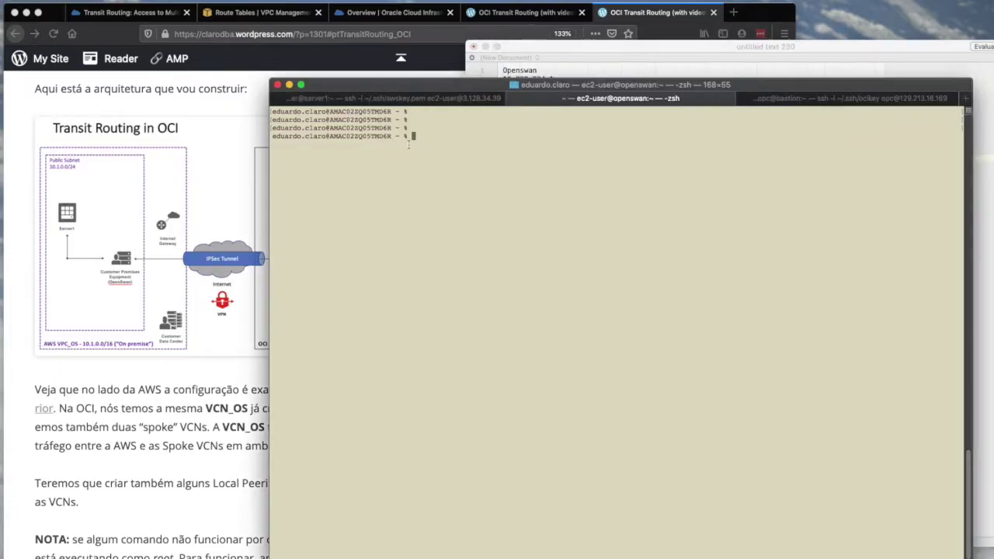
{"action": "left_click", "coordinate": [415, 99]}
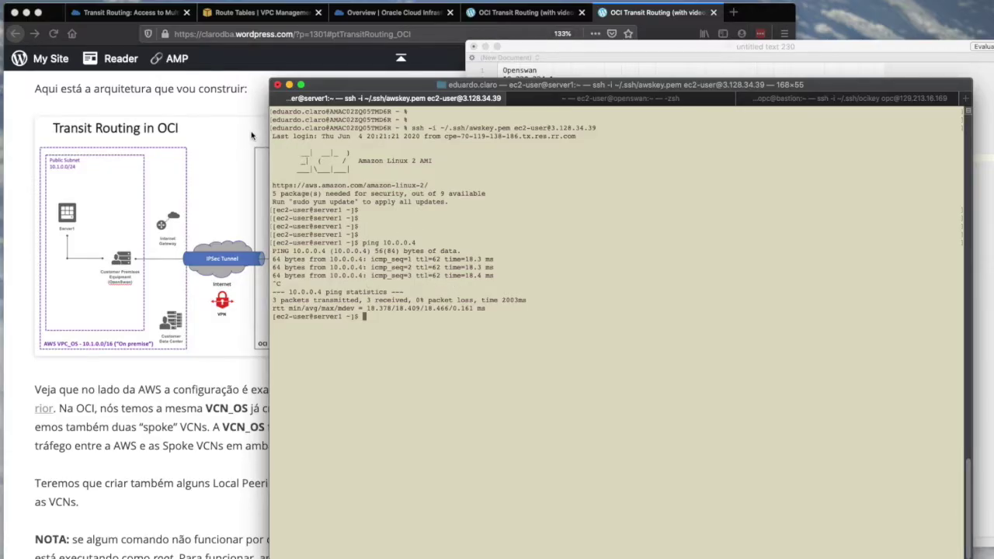
{"action": "left_click", "coordinate": [817, 103]}
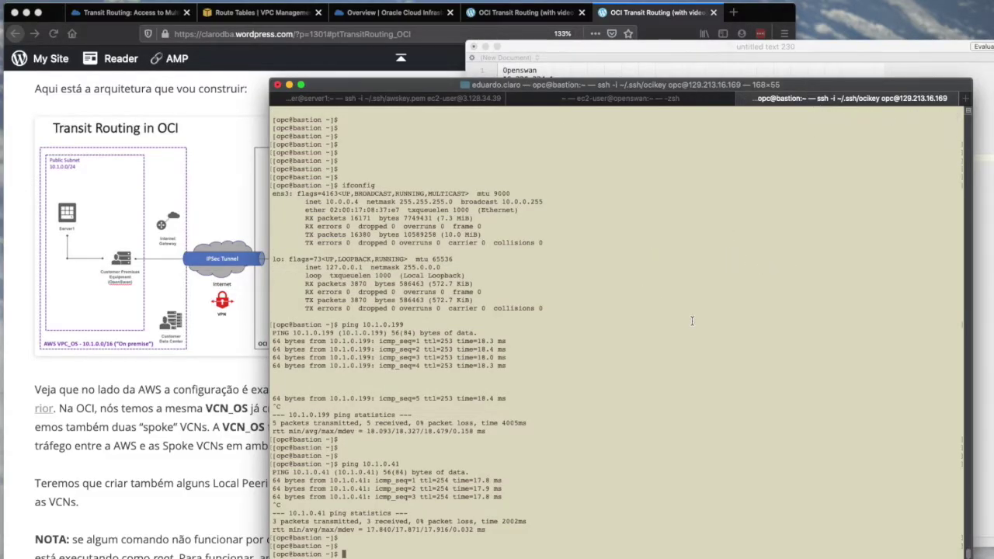
Step: Copy the start of the first scp command, through ec2-user@, from the post's section 11 into the local terminal prompt
{"action": "left_click", "coordinate": [623, 101]}
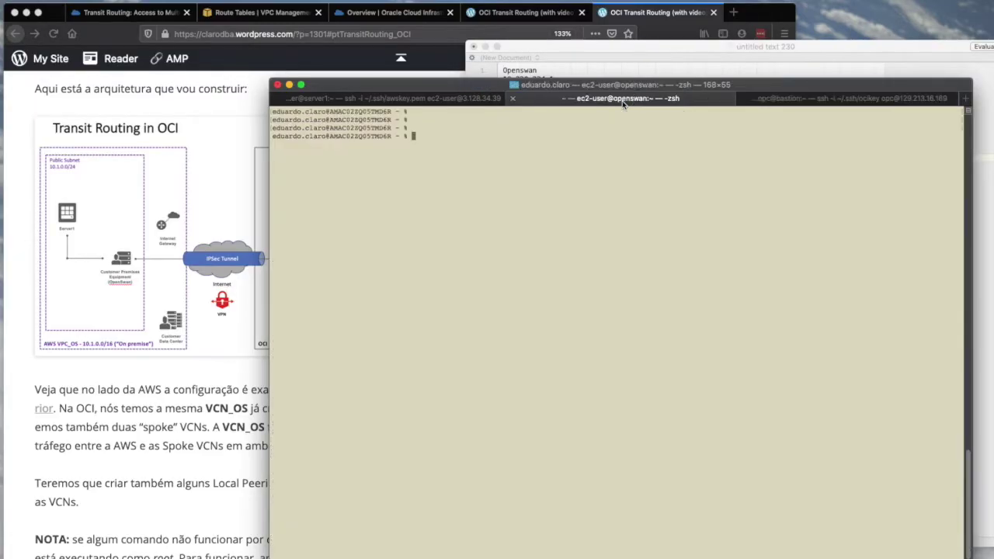
{"action": "left_click", "coordinate": [509, 13]}
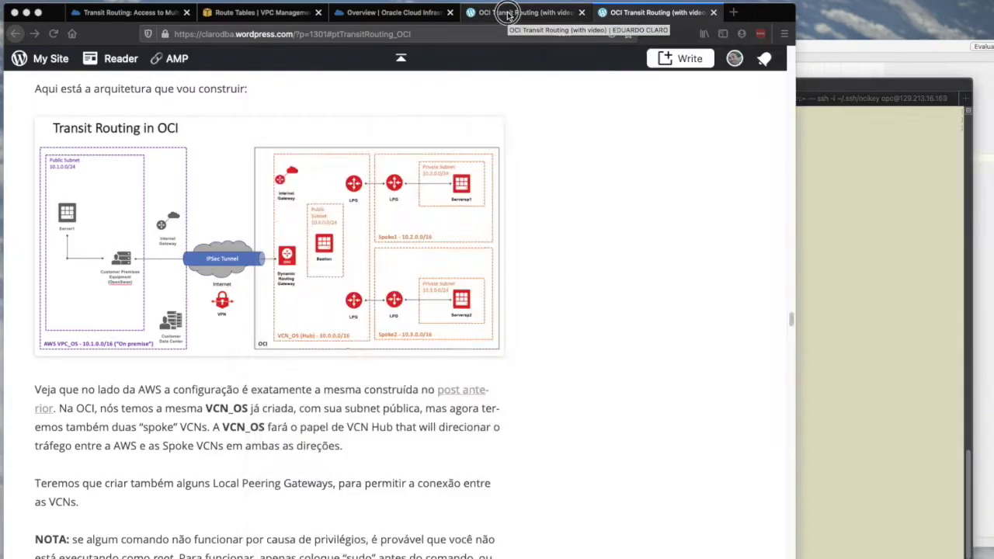
{"action": "scroll", "coordinate": [501, 293], "scroll_direction": "down", "scroll_amount": 1}
{"action": "scroll", "coordinate": [567, 331], "scroll_direction": "down", "scroll_amount": 10}
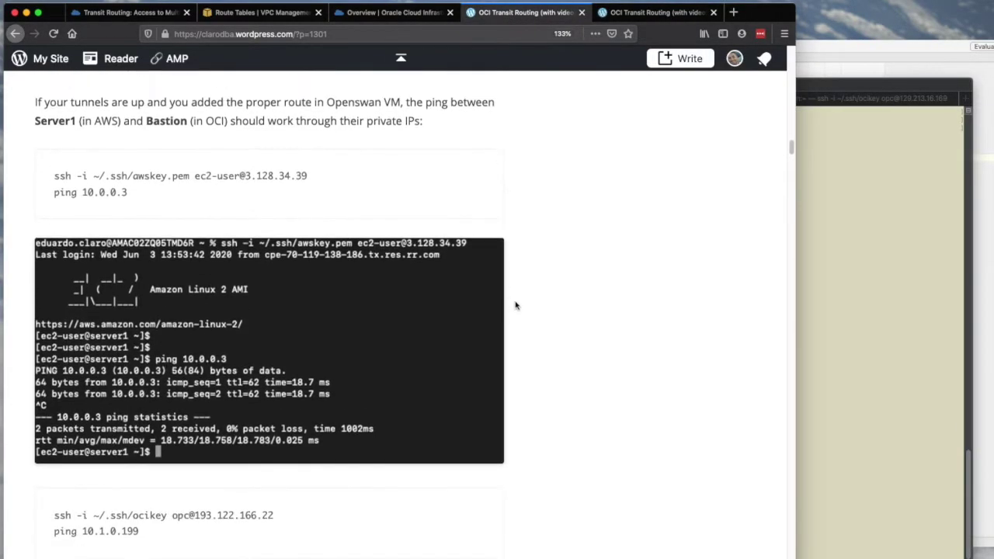
{"action": "scroll", "coordinate": [566, 331], "scroll_direction": "down", "scroll_amount": 2}
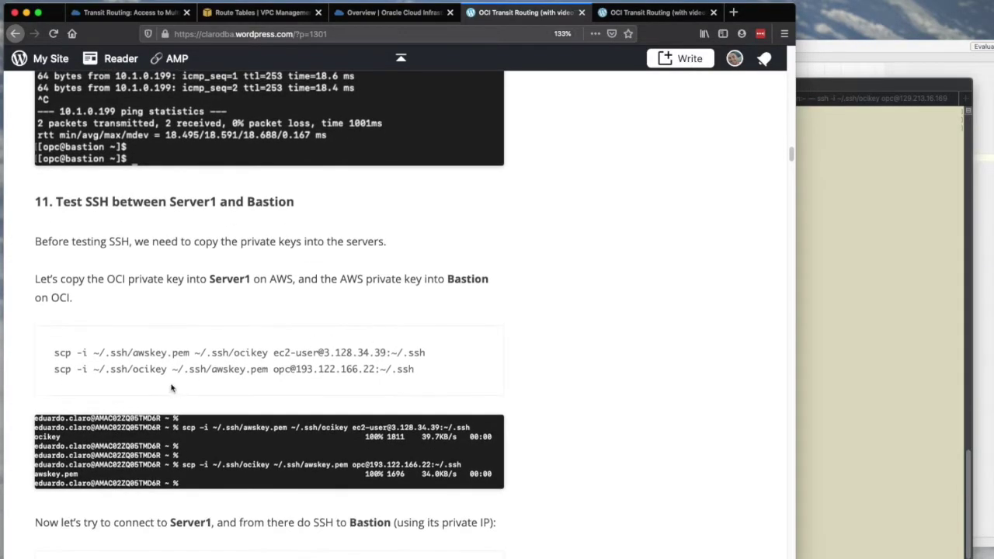
{"action": "left_click_drag", "start_coordinate": [54, 353], "coordinate": [325, 353]}
{"action": "key", "text": "super+c"}
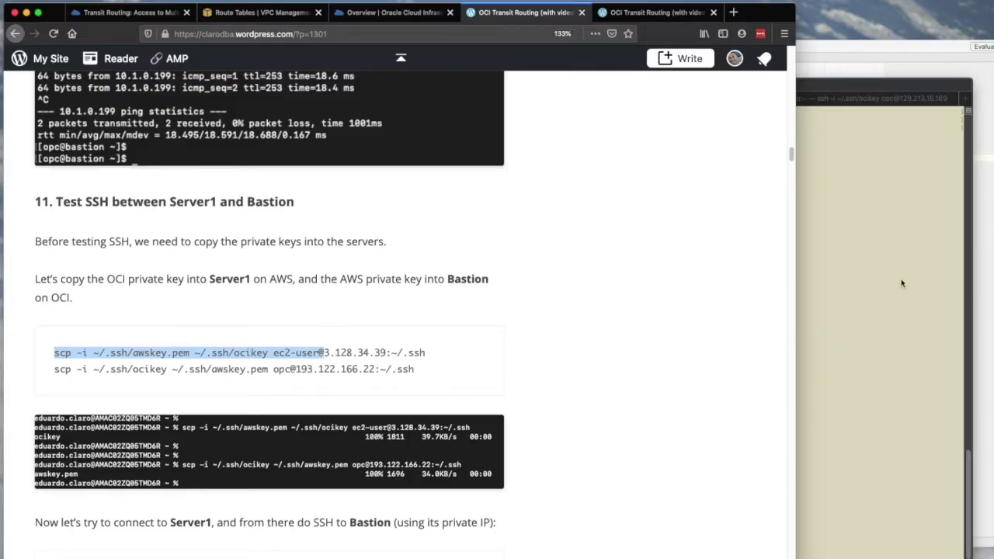
{"action": "left_click", "coordinate": [847, 282]}
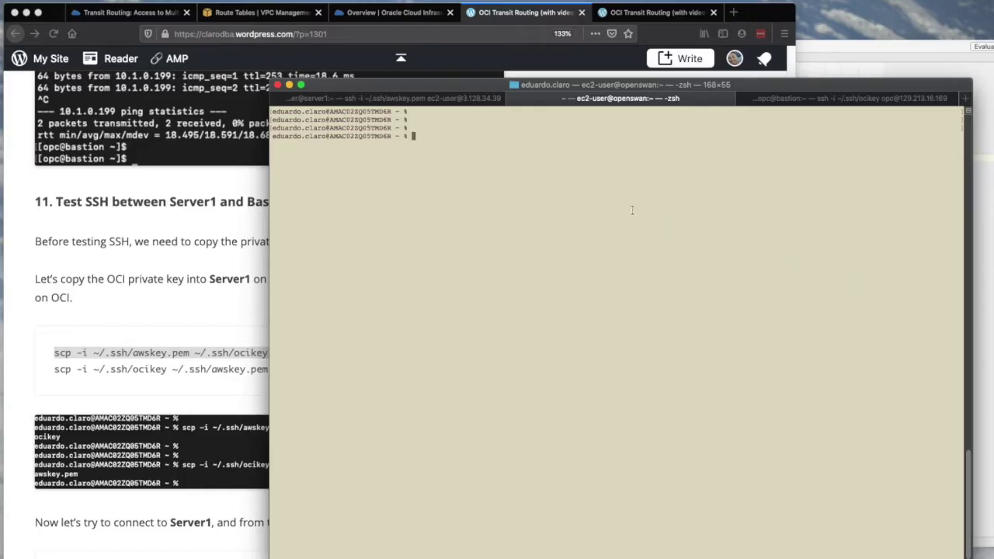
{"action": "key", "text": "super+v"}
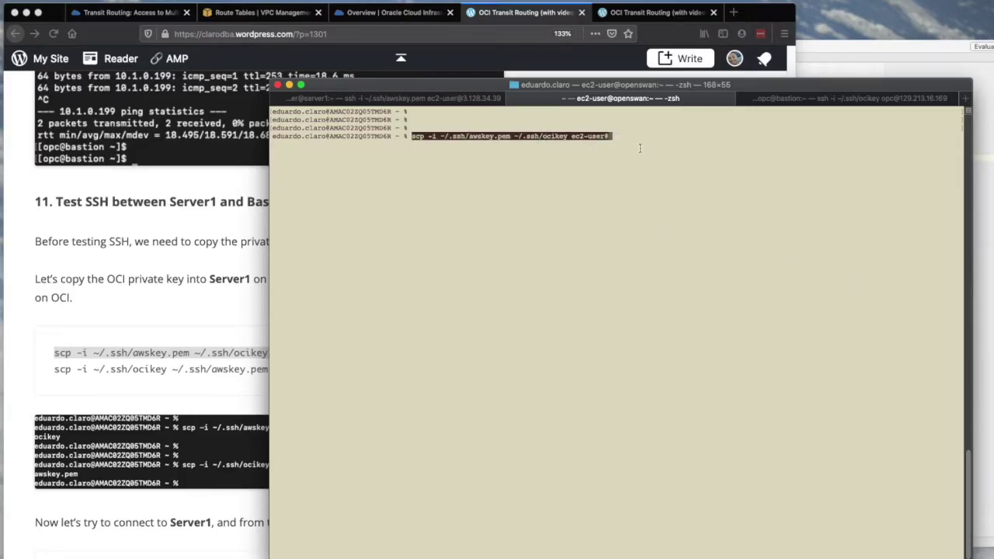
Step: Complete the scp command with Server1's public IP 3.128.34.39 and the path :~/.ssh, and run it to transfer ocikey
{"action": "key", "text": "super+Tab"}
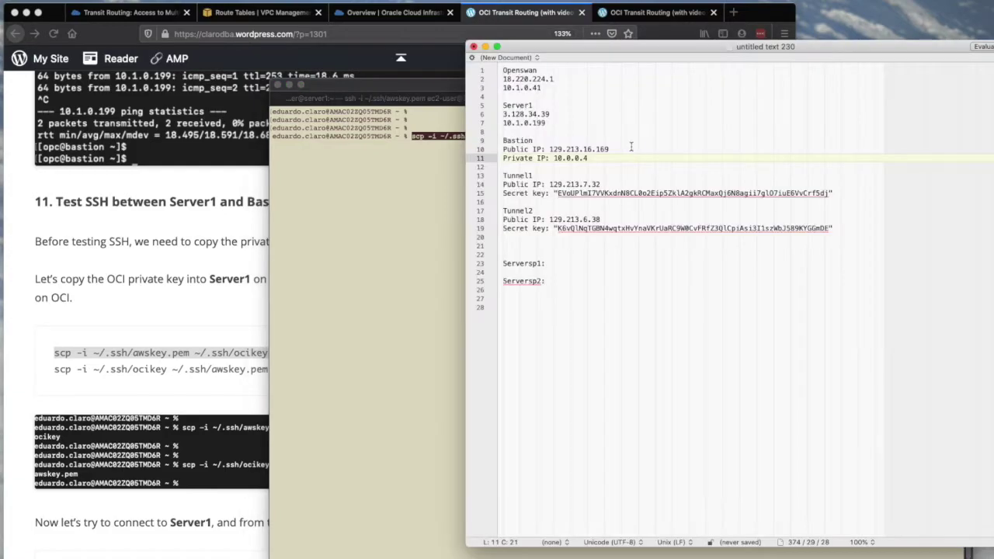
{"action": "left_click_drag", "start_coordinate": [554, 113], "coordinate": [505, 115]}
{"action": "key", "text": "super+c"}
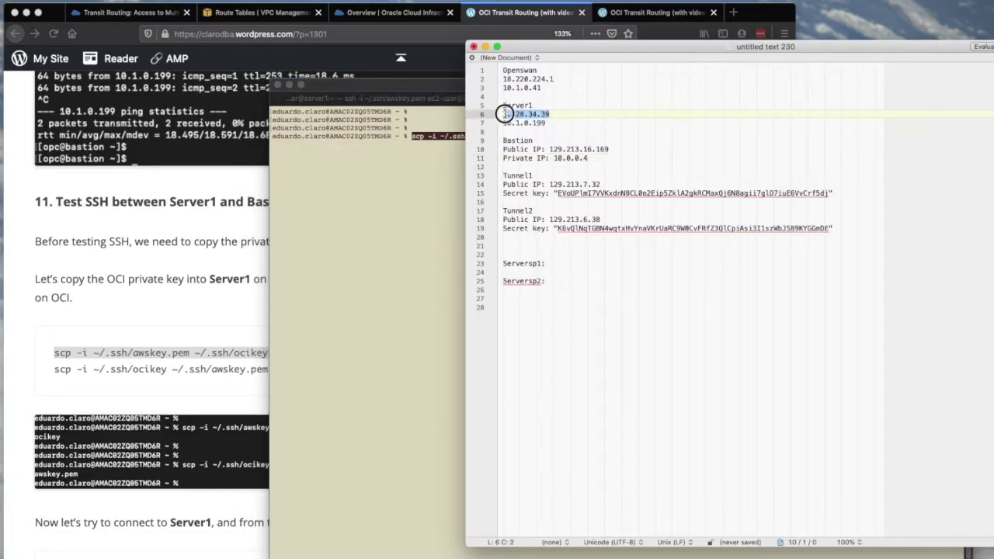
{"action": "left_click", "coordinate": [442, 168]}
{"action": "key", "text": "super+v"}
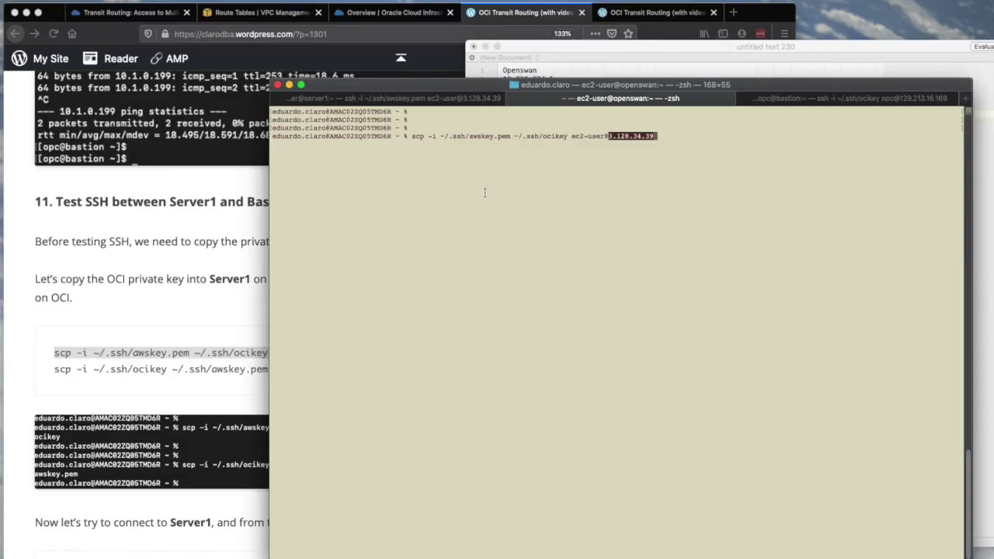
{"action": "type", "text": ":~/.ssh"}
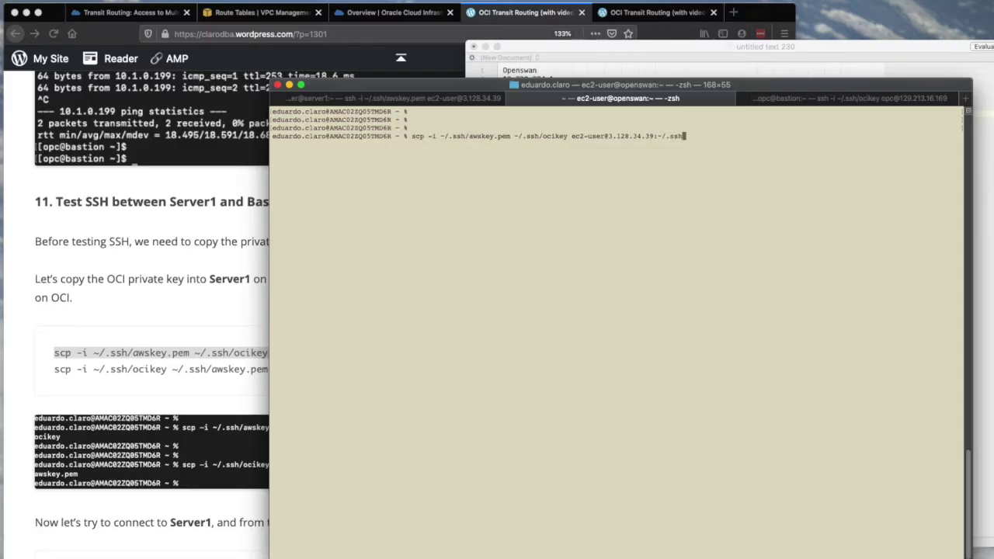
{"action": "key", "text": "Return"}
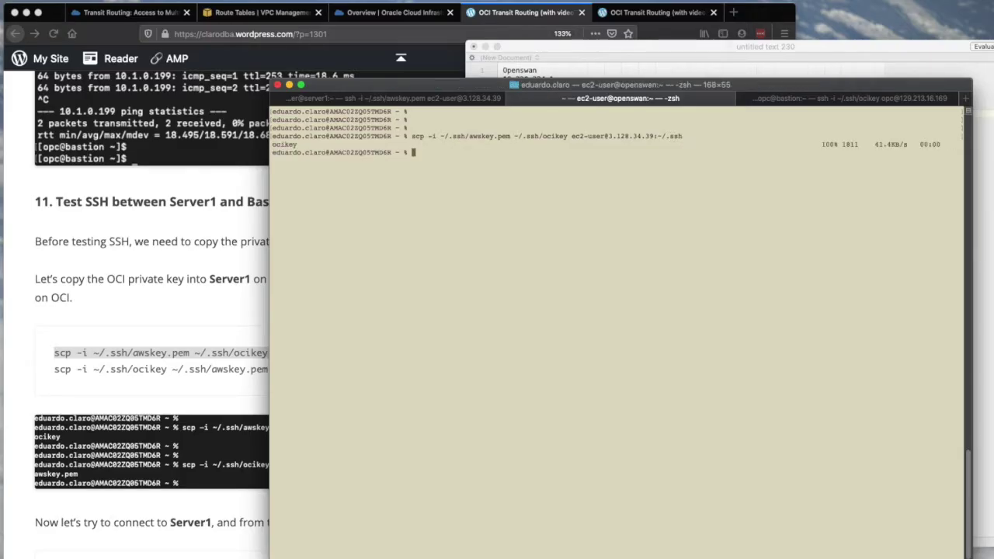
{"action": "key", "text": "Return"}
{"action": "key", "text": "Return"}
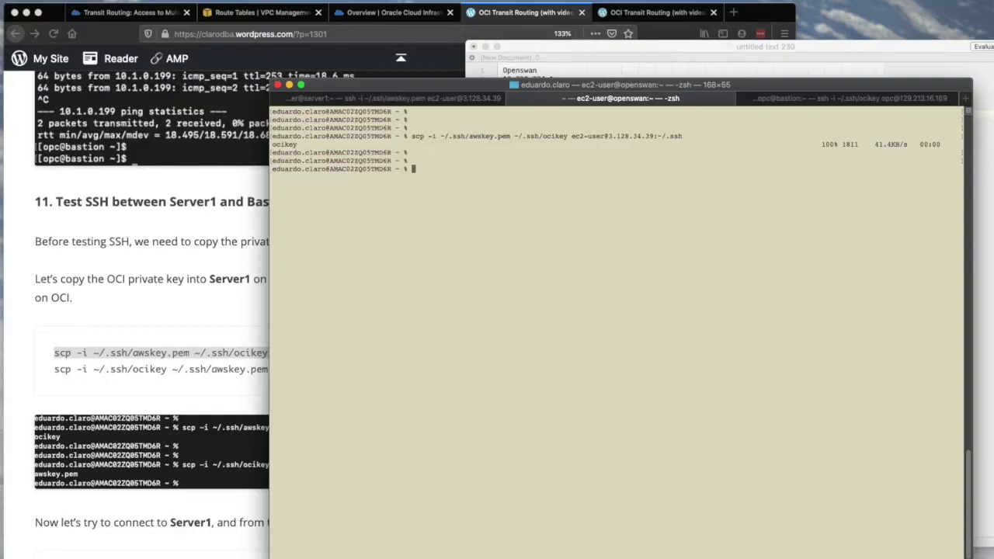
{"action": "double_click", "coordinate": [554, 136]}
{"action": "double_click", "coordinate": [644, 136]}
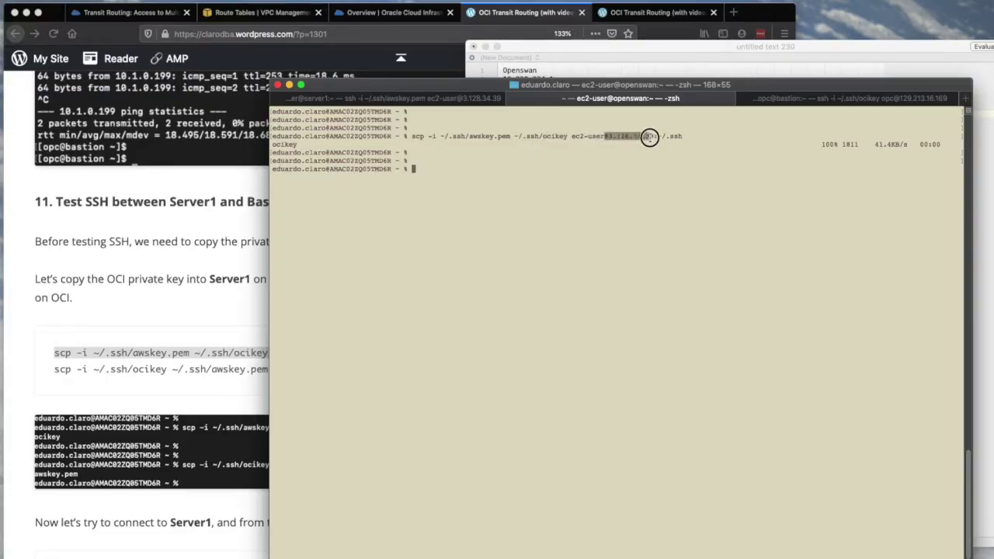
{"action": "left_click", "coordinate": [577, 136]}
{"action": "left_click_drag", "start_coordinate": [576, 136], "coordinate": [658, 137]}
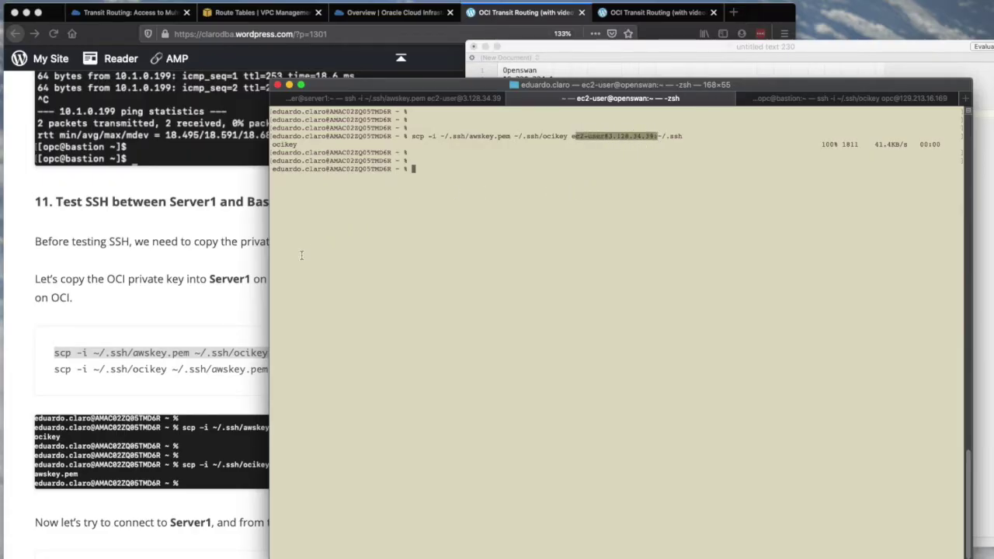
Step: Copy the start of the post's second scp command, which sends awskey.pem using ocikey, through opc@ into the local terminal
{"action": "left_click", "coordinate": [256, 273]}
{"action": "left_click_drag", "start_coordinate": [56, 371], "coordinate": [295, 370]}
{"action": "key", "text": "super+c"}
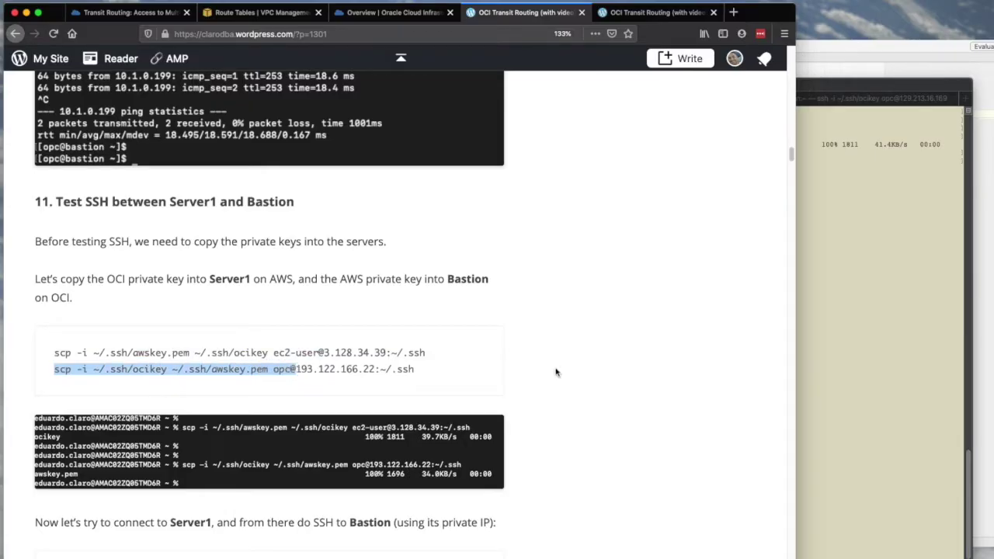
{"action": "left_click", "coordinate": [835, 309]}
{"action": "key", "text": "super+v"}
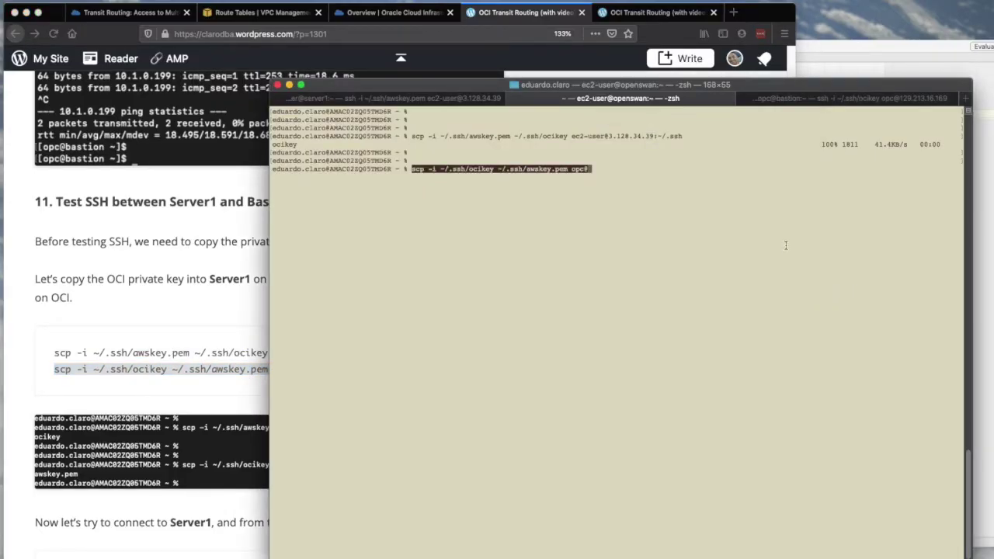
Step: Copy Bastion's public IP 129.213.16.169 from the notes and return to the pending scp command
{"action": "key", "text": "super+Tab"}
{"action": "left_click", "coordinate": [589, 140]}
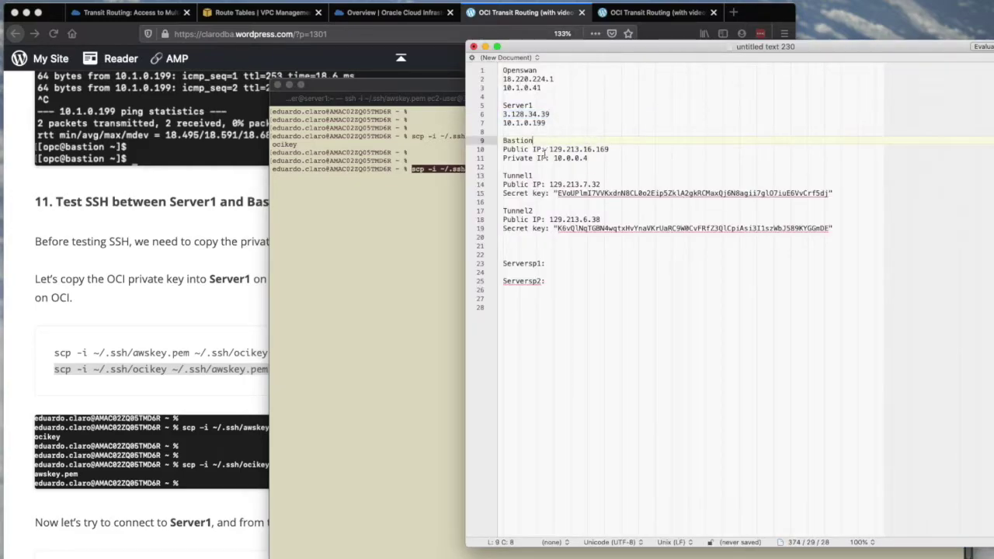
{"action": "left_click_drag", "start_coordinate": [610, 148], "coordinate": [546, 149]}
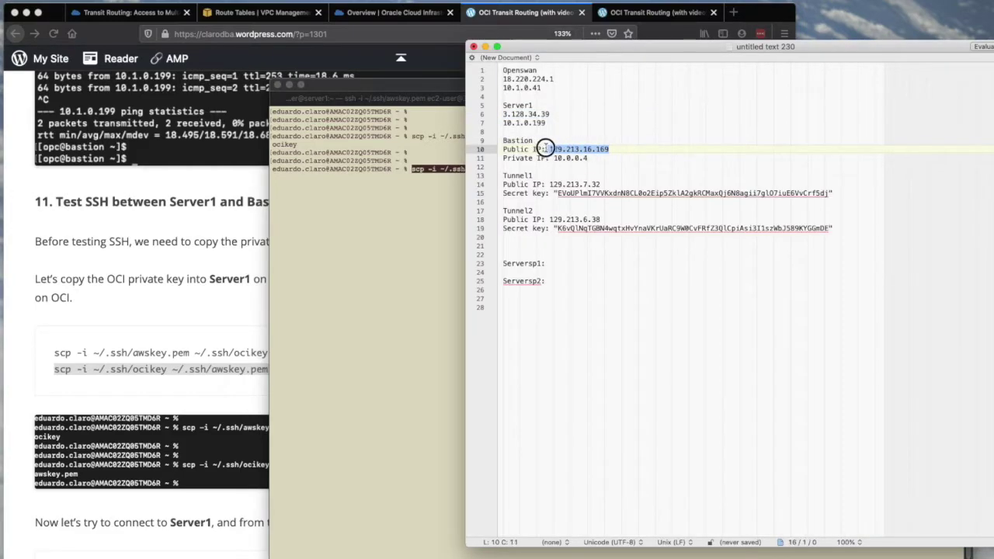
{"action": "left_click", "coordinate": [411, 217]}
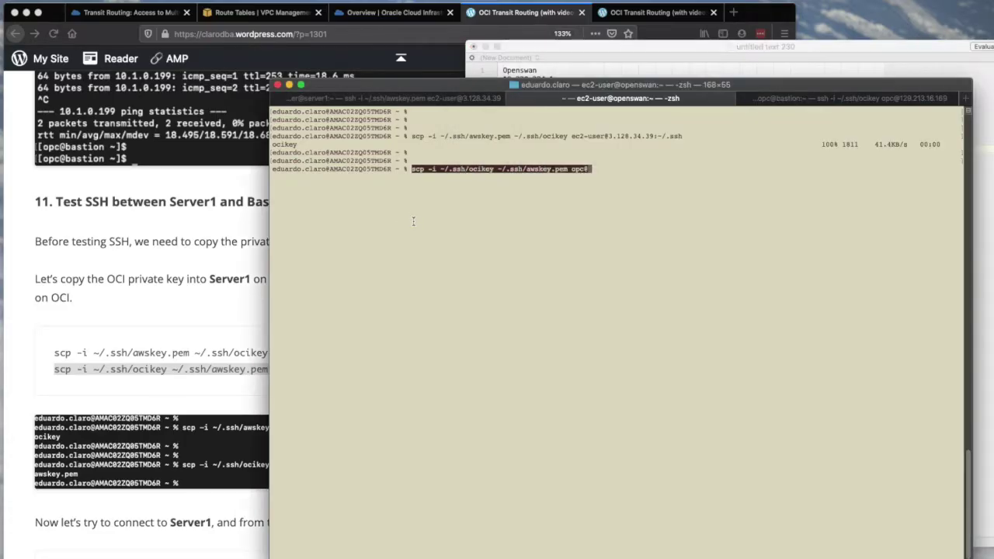
{"action": "key", "text": "super+v"}
{"action": "type", "text": ":"}
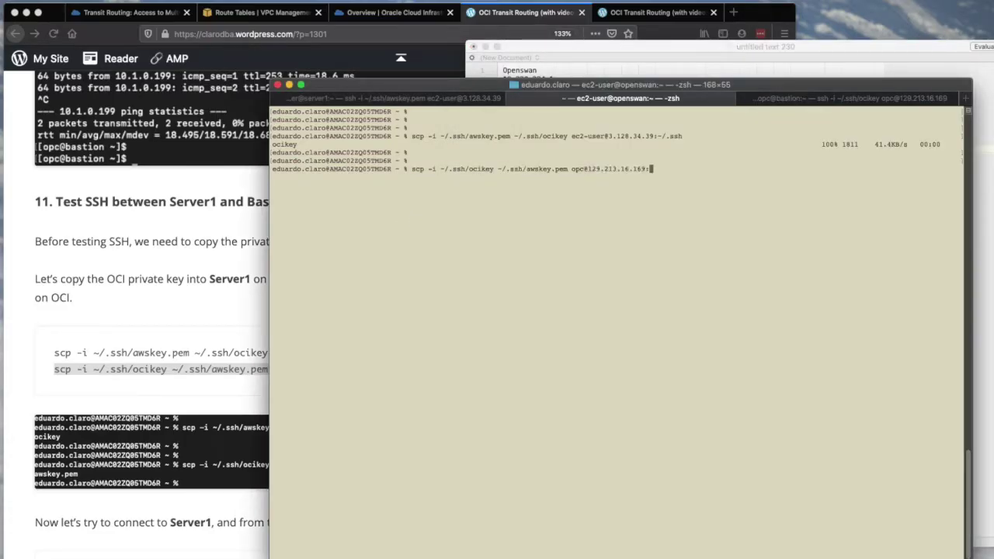
{"action": "type", "text": "~/.ssh"}
{"action": "key", "text": "Return"}
{"action": "key", "text": "Return"}
{"action": "key", "text": "Return"}
{"action": "key", "text": "Return"}
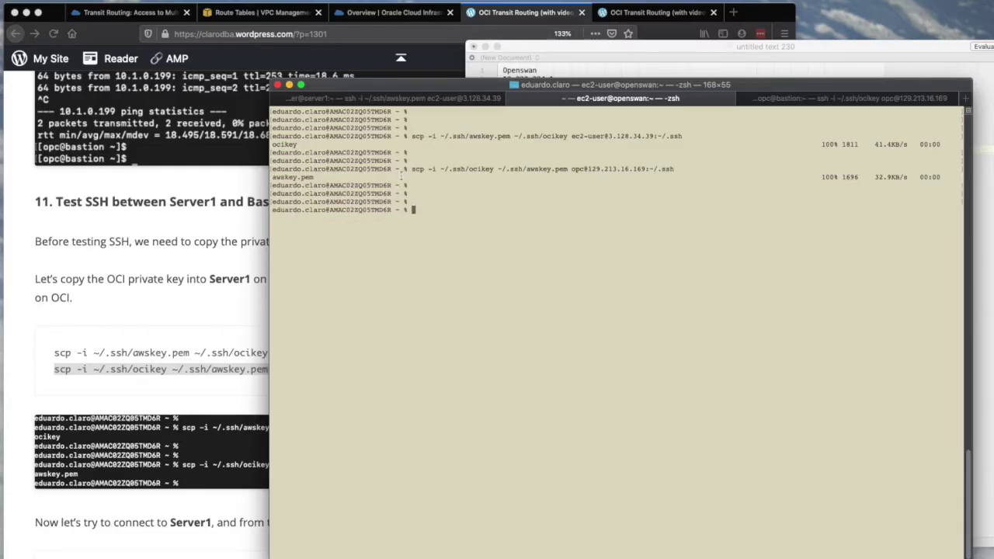
{"action": "key", "text": "super+shift+bracketleft"}
{"action": "key", "text": "Return"}
{"action": "key", "text": "Return"}
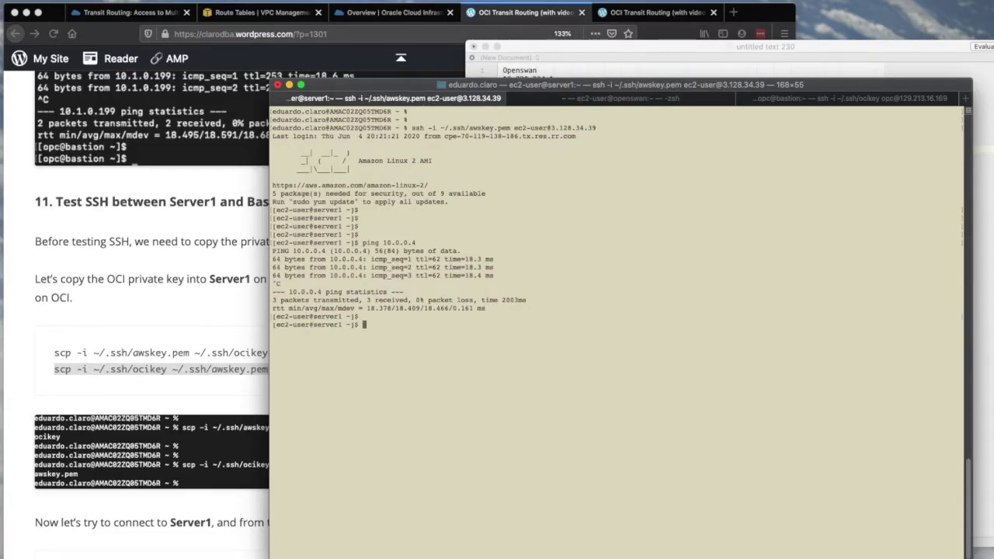
{"action": "type", "text": "ssh -i ~/.ssh/ocikey "}
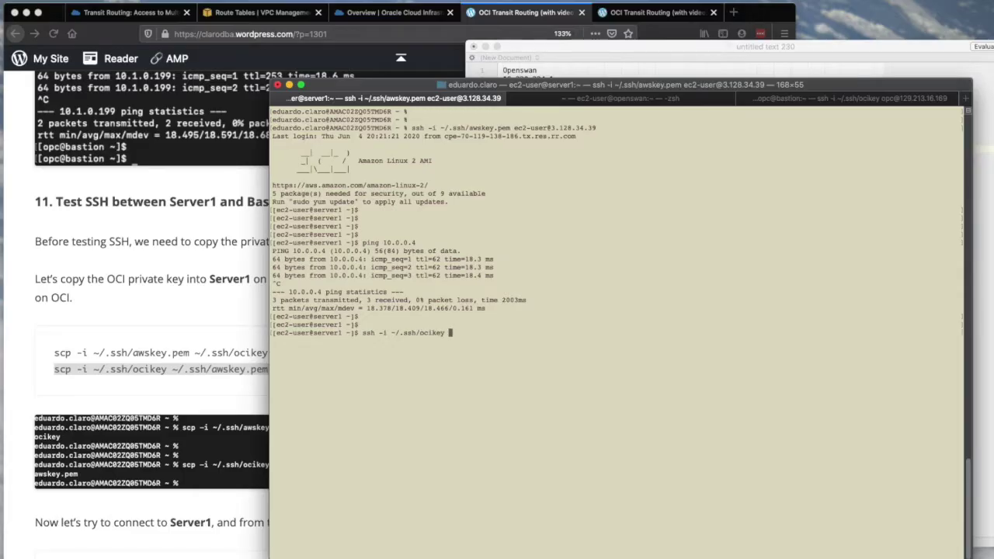
{"action": "type", "text": "opc@10.0.0.4"}
{"action": "key", "text": "Return"}
{"action": "type", "text": "yes"}
{"action": "key", "text": "Return"}
{"action": "key", "text": "Return"}
{"action": "key", "text": "Return"}
{"action": "key", "text": "Return"}
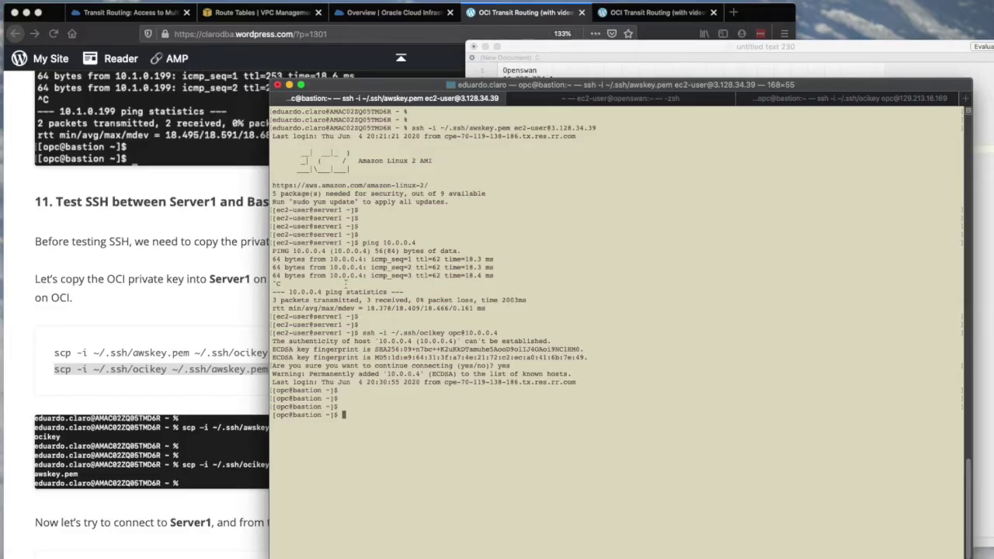
{"action": "left_click_drag", "start_coordinate": [277, 244], "coordinate": [309, 244]}
{"action": "double_click", "coordinate": [279, 415]}
{"action": "left_click", "coordinate": [805, 99]}
{"action": "type", "text": "sh"}
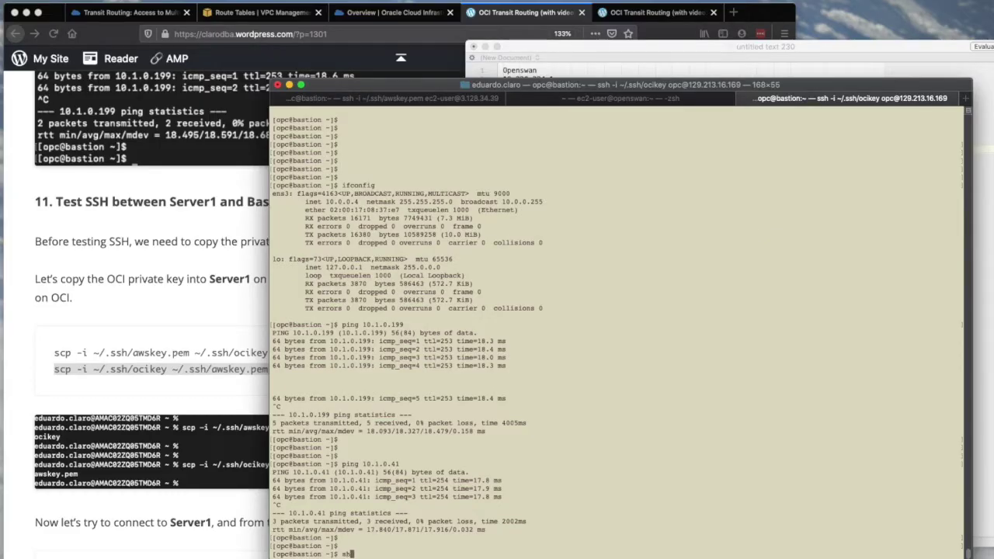
{"action": "type", "text": "h -i ~/.ssh/awskey.pem ec2-user@"}
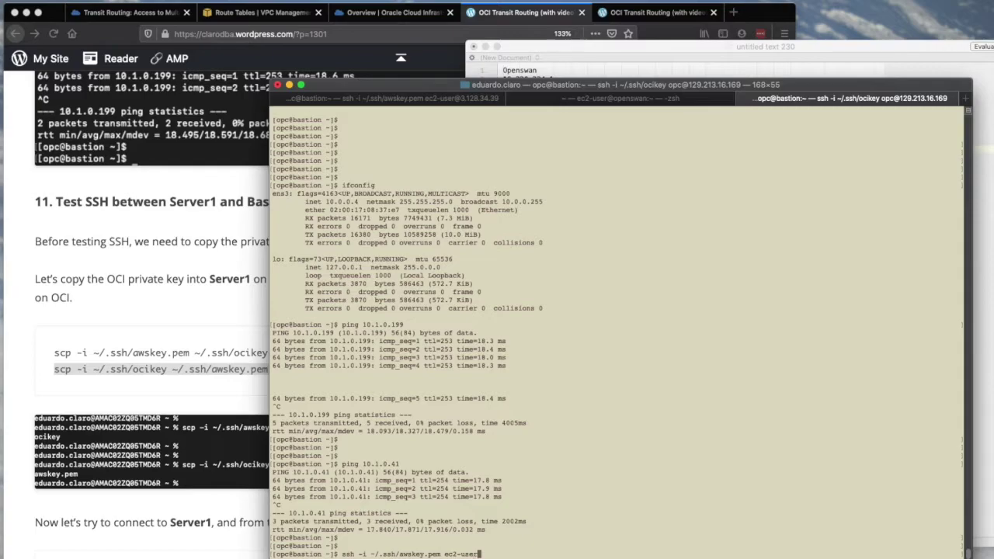
{"action": "key", "text": "super+Tab"}
{"action": "left_click", "coordinate": [711, 122]}
{"action": "left_click_drag", "start_coordinate": [552, 114], "coordinate": [503, 122]}
{"action": "key", "text": "super+c"}
{"action": "left_click", "coordinate": [403, 233]}
{"action": "key", "text": "super+v"}
{"action": "key", "text": "Return"}
{"action": "type", "text": "yes"}
{"action": "key", "text": "Return"}
{"action": "key", "text": "Return"}
{"action": "key", "text": "Return"}
{"action": "key", "text": "Return"}
{"action": "left_click", "coordinate": [284, 316]}
{"action": "double_click", "coordinate": [281, 317]}
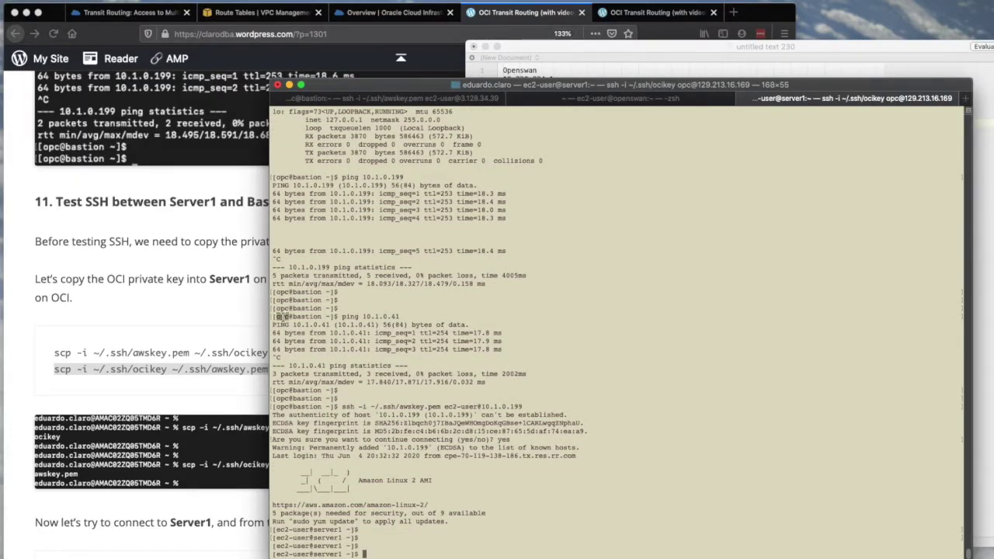
{"action": "double_click", "coordinate": [300, 537]}
{"action": "left_click", "coordinate": [295, 553]}
Step: Review the guide's section 11 on testing SSH between Server1 and Bastion, through to the start of section 12
{"action": "left_click", "coordinate": [206, 280]}
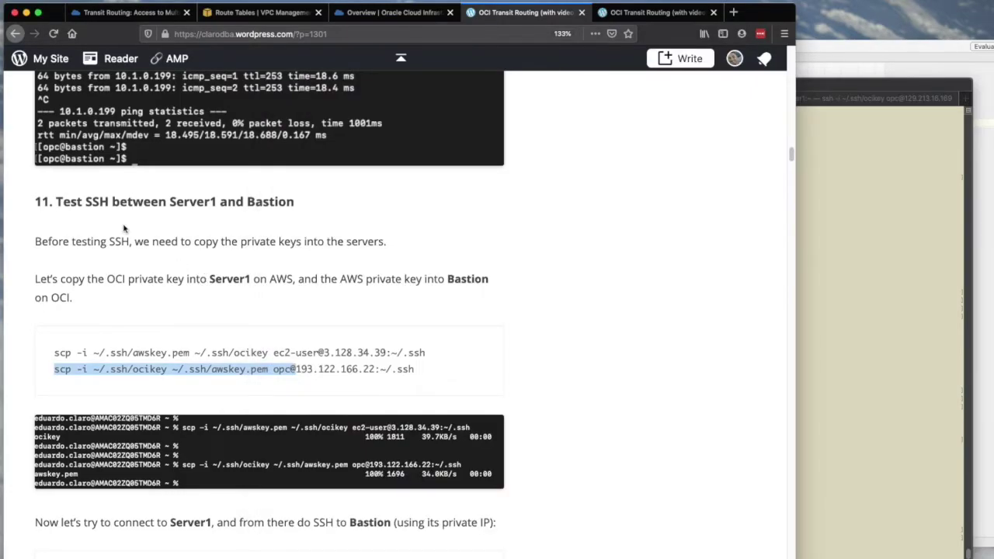
{"action": "triple_click", "coordinate": [76, 206]}
{"action": "left_click_drag", "start_coordinate": [150, 253], "coordinate": [365, 373]}
{"action": "left_click", "coordinate": [365, 377]}
{"action": "scroll", "coordinate": [368, 378], "scroll_direction": "down", "scroll_amount": 3}
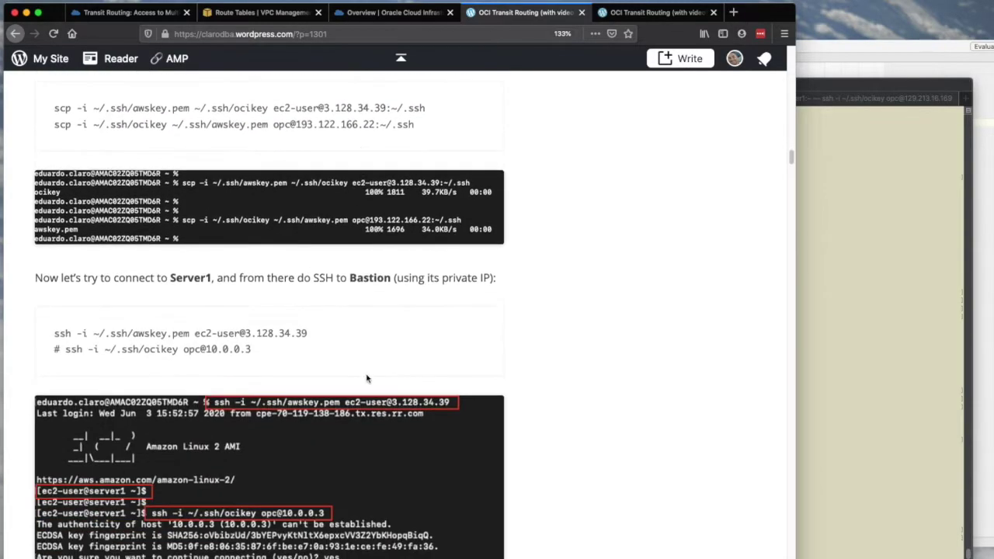
{"action": "scroll", "coordinate": [368, 379], "scroll_direction": "down", "scroll_amount": 10}
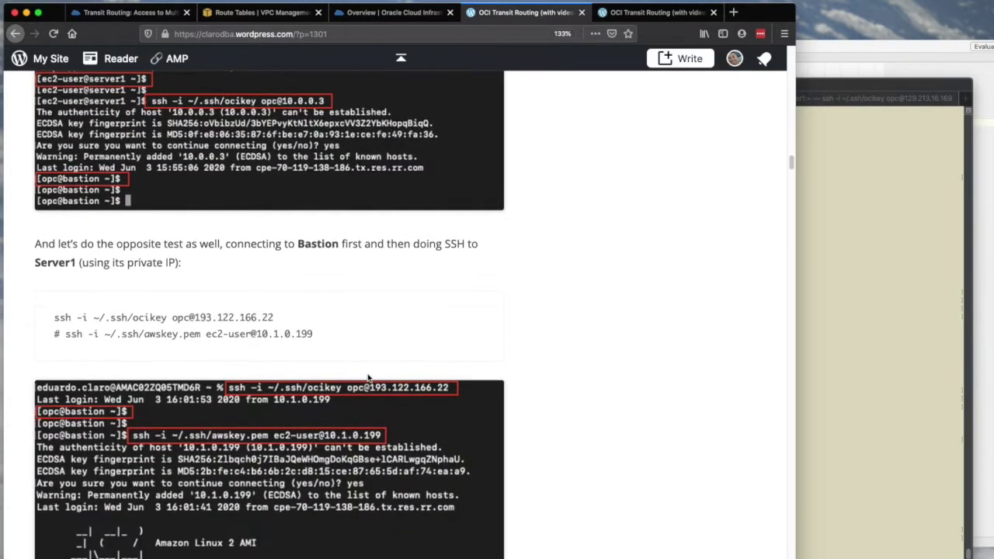
{"action": "scroll", "coordinate": [369, 379], "scroll_direction": "down", "scroll_amount": 3}
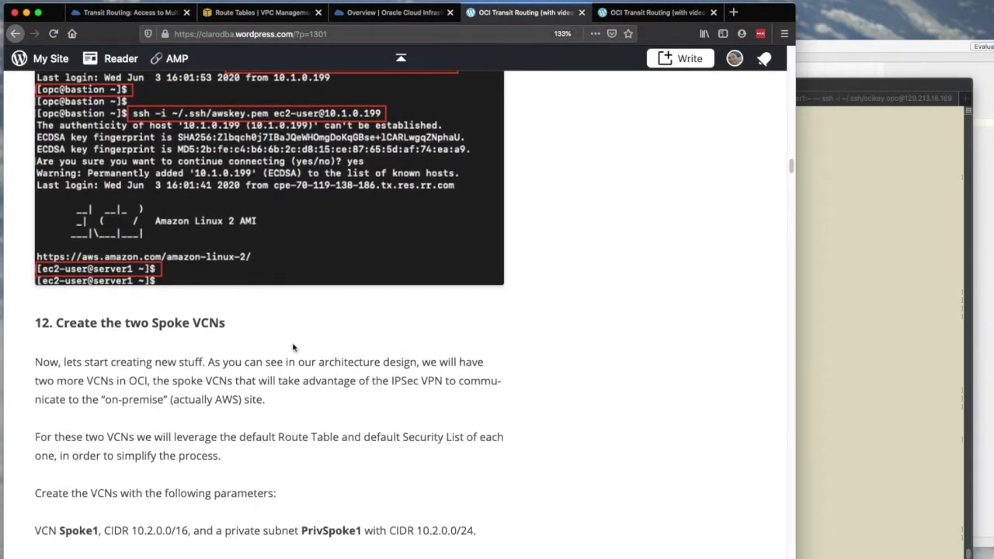
Step: Examine the Transit Routing architecture diagram and the guide's parameters for the two spoke VCNs in section 12
{"action": "left_click", "coordinate": [852, 318]}
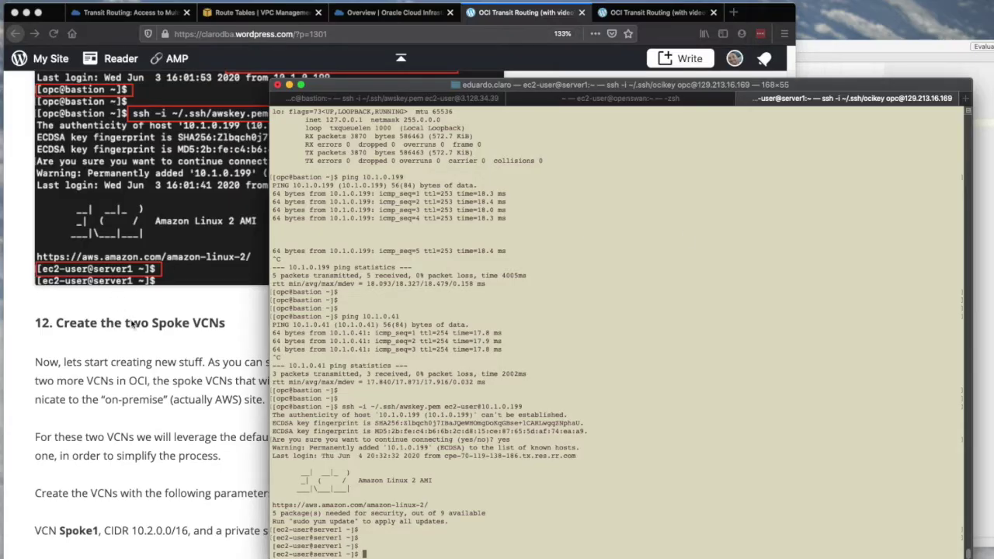
{"action": "left_click", "coordinate": [659, 14]}
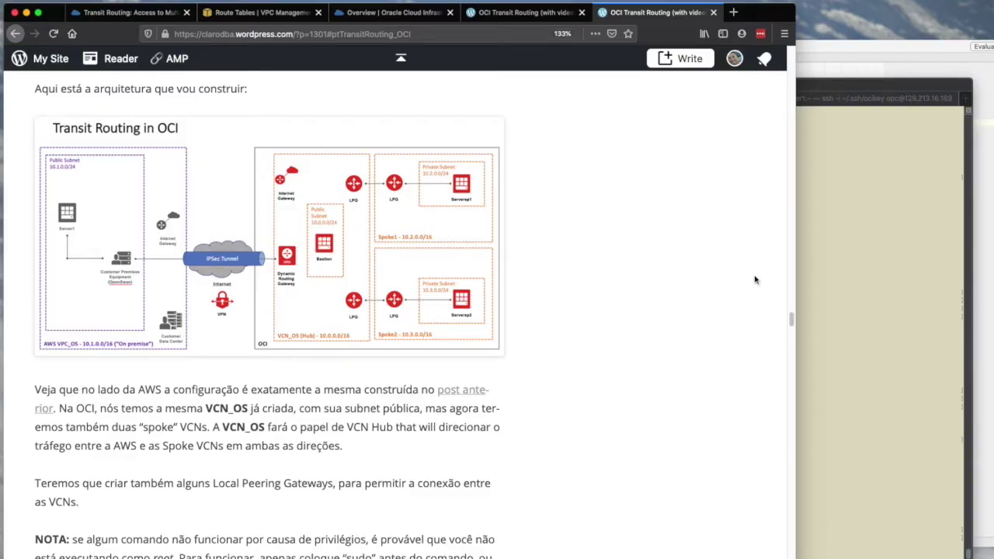
{"action": "left_click", "coordinate": [870, 261]}
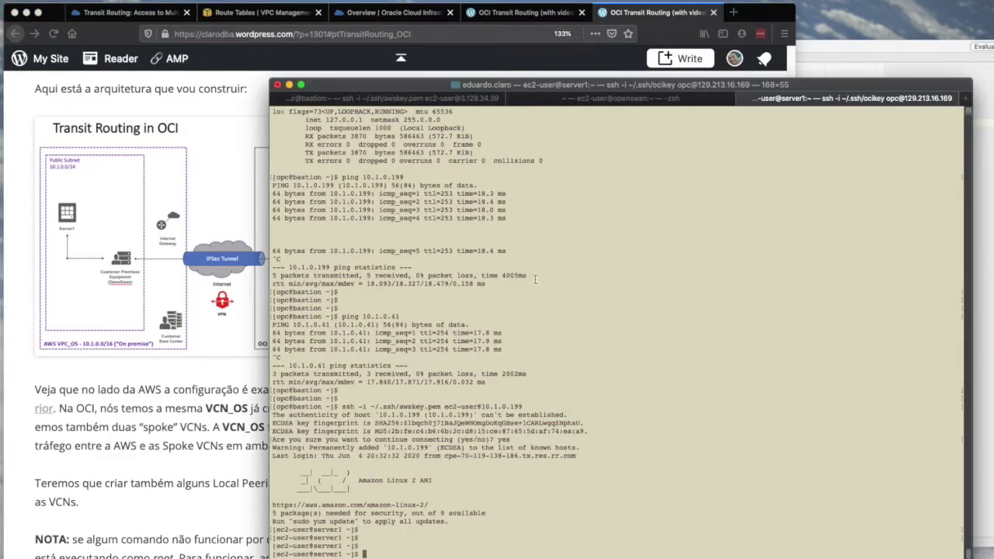
{"action": "left_click", "coordinate": [168, 397]}
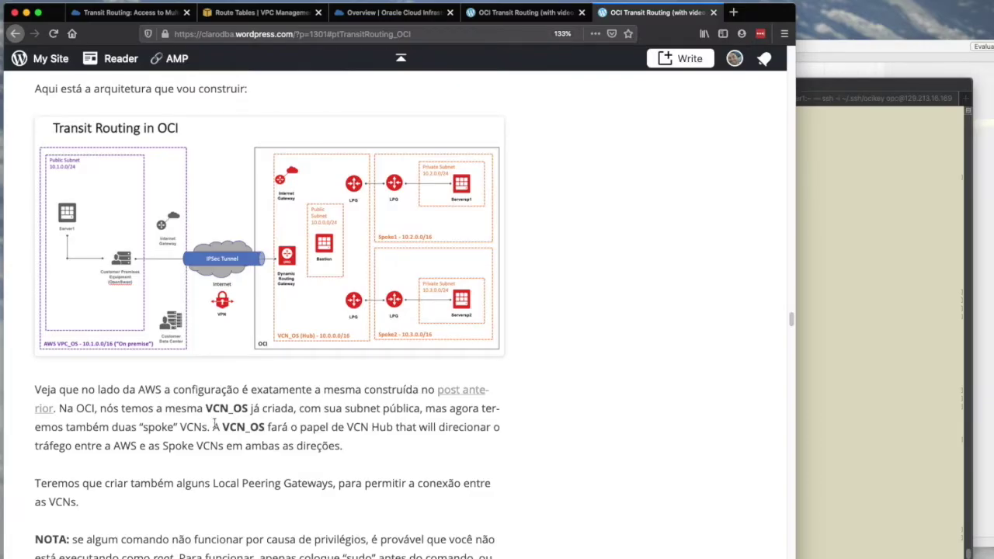
{"action": "left_click", "coordinate": [525, 13]}
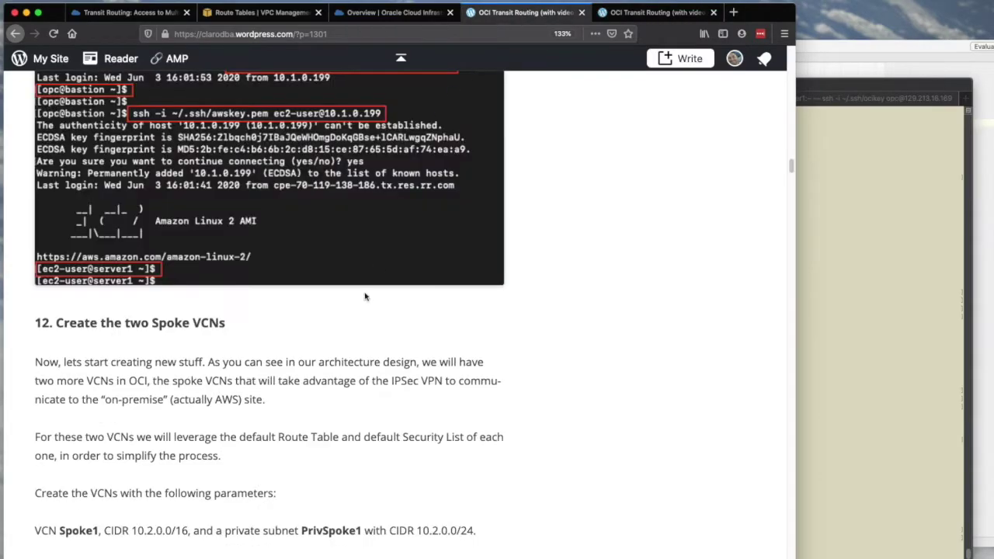
{"action": "scroll", "coordinate": [347, 351], "scroll_direction": "down", "scroll_amount": 4}
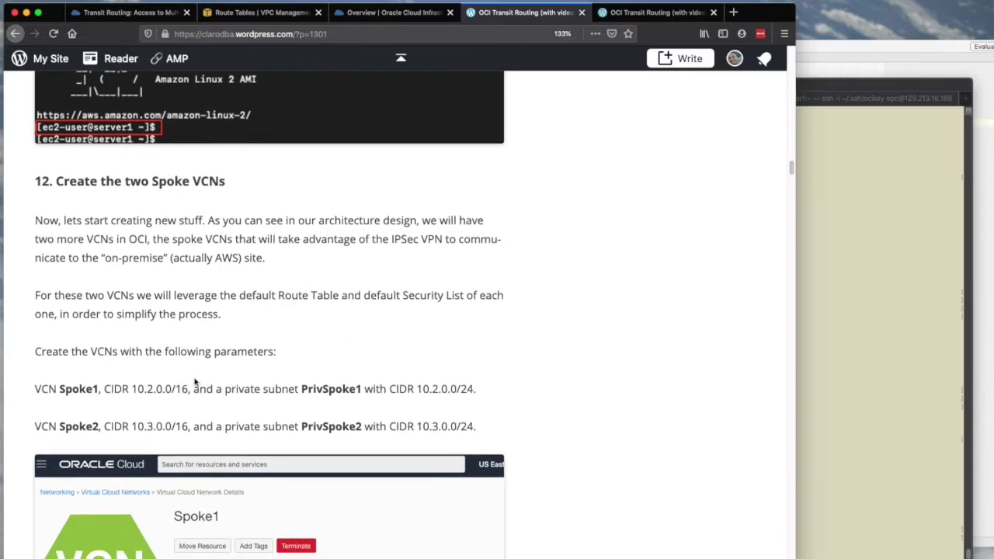
{"action": "double_click", "coordinate": [91, 389]}
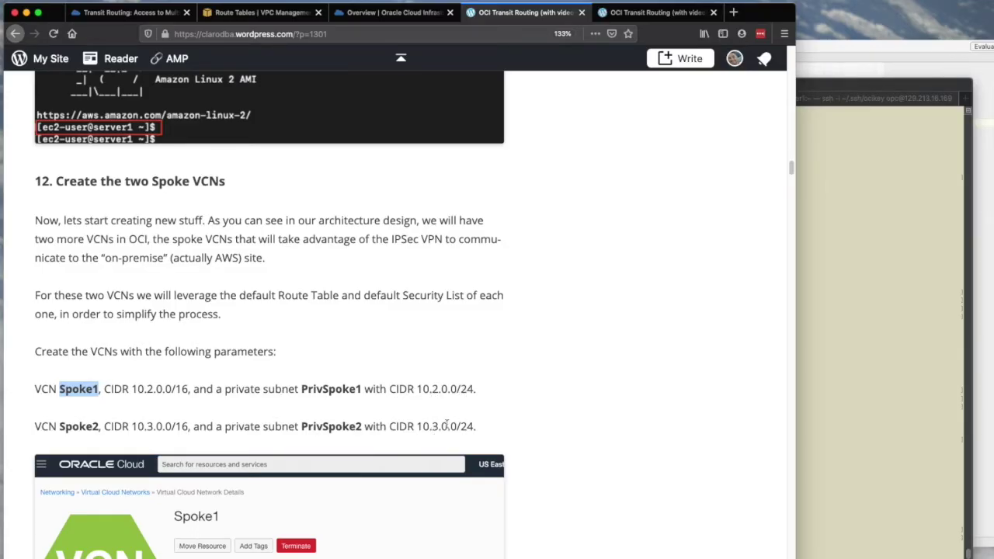
Step: Switch to the Oracle Cloud console, start a new virtual cloud network and name it Spoke1
{"action": "left_click", "coordinate": [388, 13]}
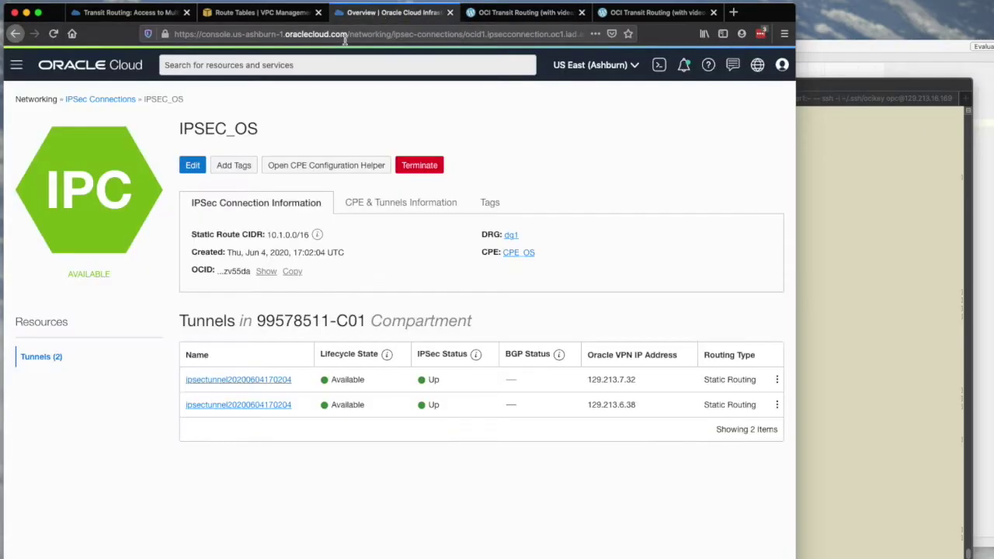
{"action": "left_click", "coordinate": [83, 99]}
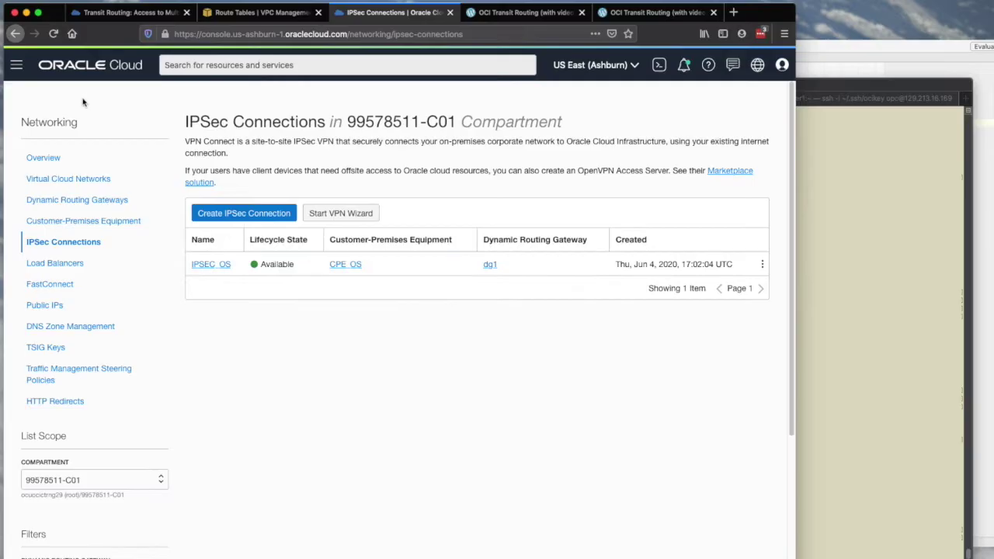
{"action": "left_click", "coordinate": [57, 178]}
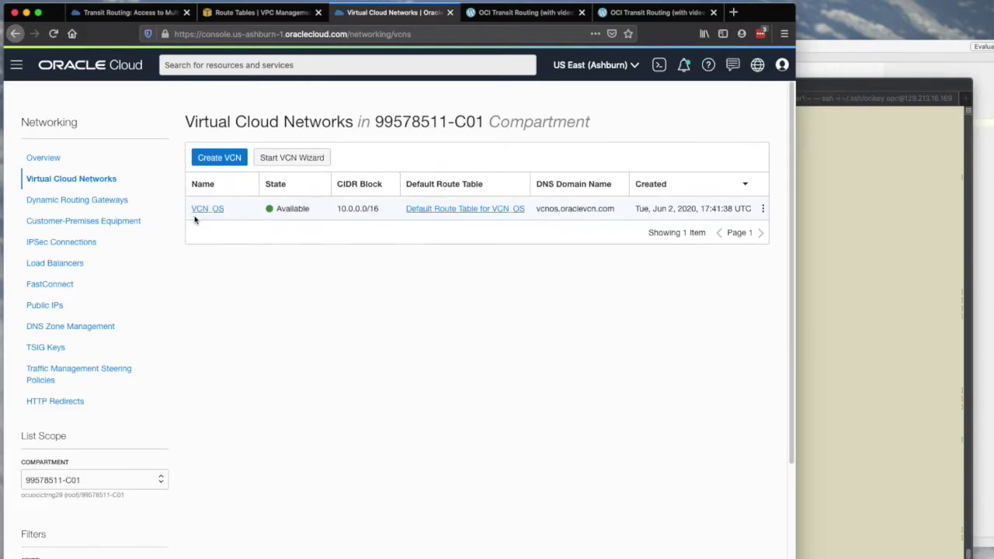
{"action": "left_click", "coordinate": [222, 158]}
{"action": "left_click", "coordinate": [229, 165]}
{"action": "type", "text": "Spoke1"}
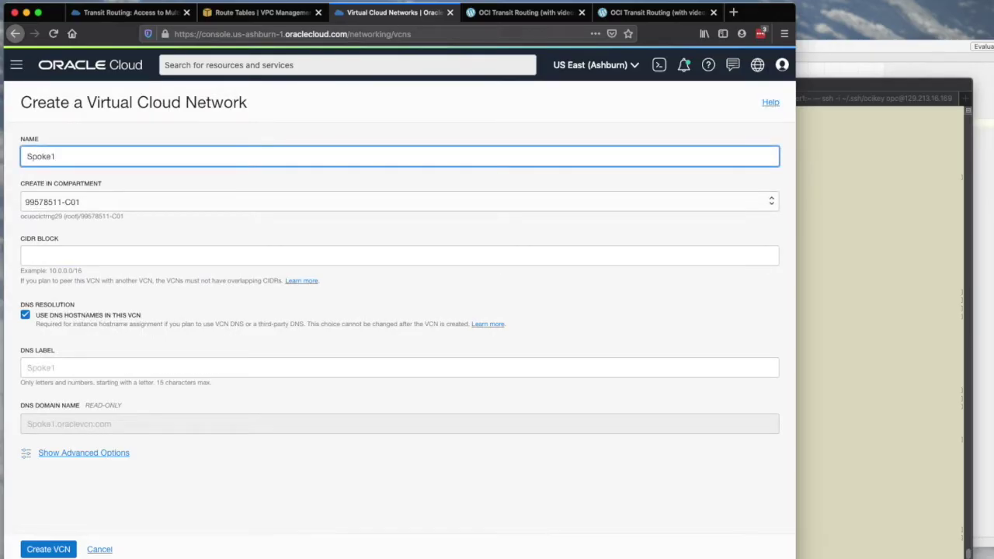
Step: Copy the CIDR block 10.2.0.0/16 from the guide into the Spoke1 form and create the VCN
{"action": "left_click", "coordinate": [521, 12]}
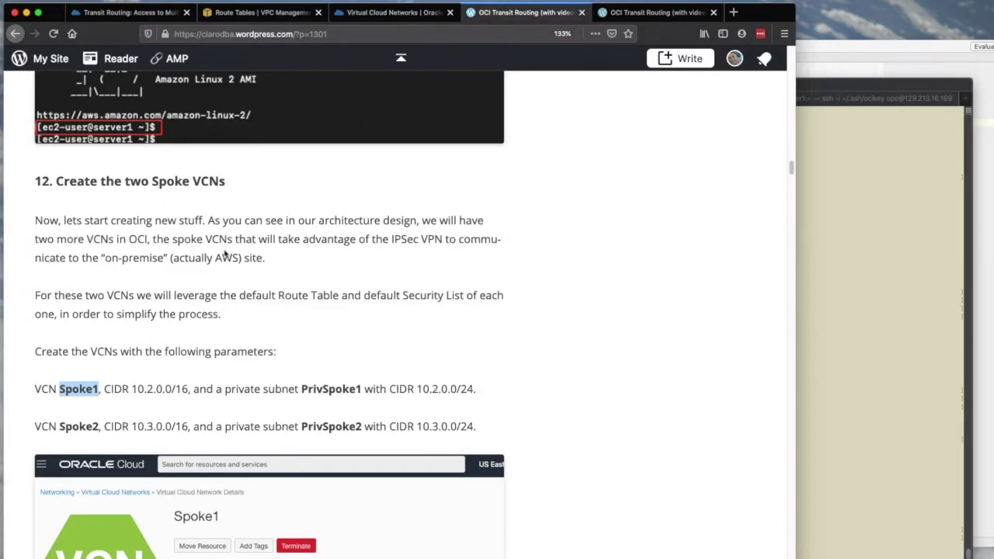
{"action": "left_click", "coordinate": [180, 388]}
{"action": "left_click_drag", "start_coordinate": [187, 390], "coordinate": [132, 389]}
{"action": "key", "text": "super+c"}
{"action": "left_click", "coordinate": [393, 12]}
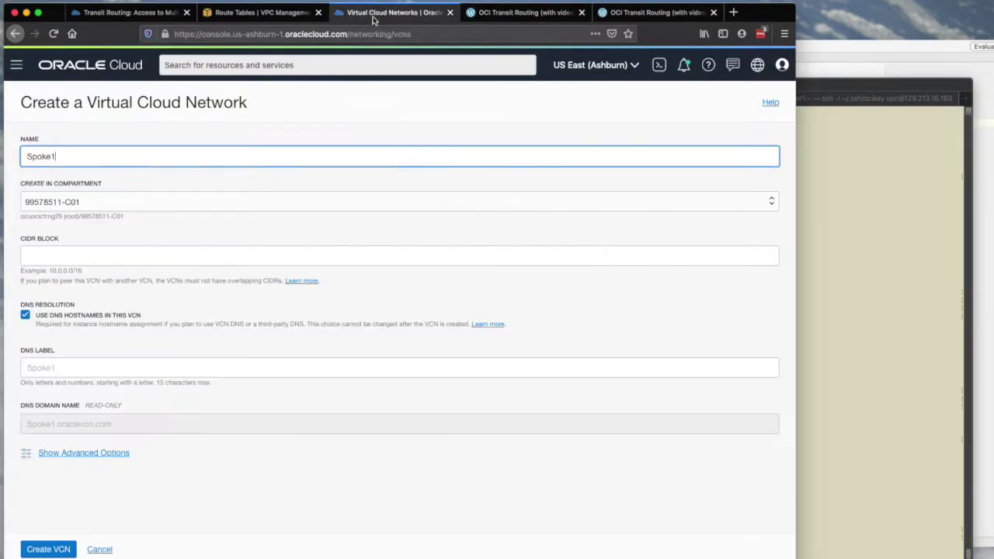
{"action": "left_click", "coordinate": [134, 258]}
{"action": "key", "text": "super+v"}
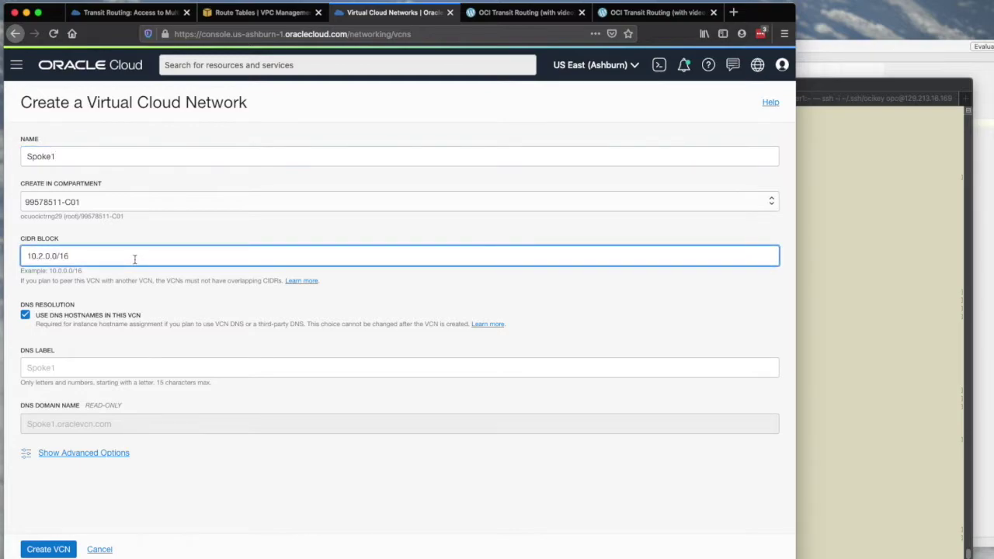
{"action": "left_click", "coordinate": [60, 548]}
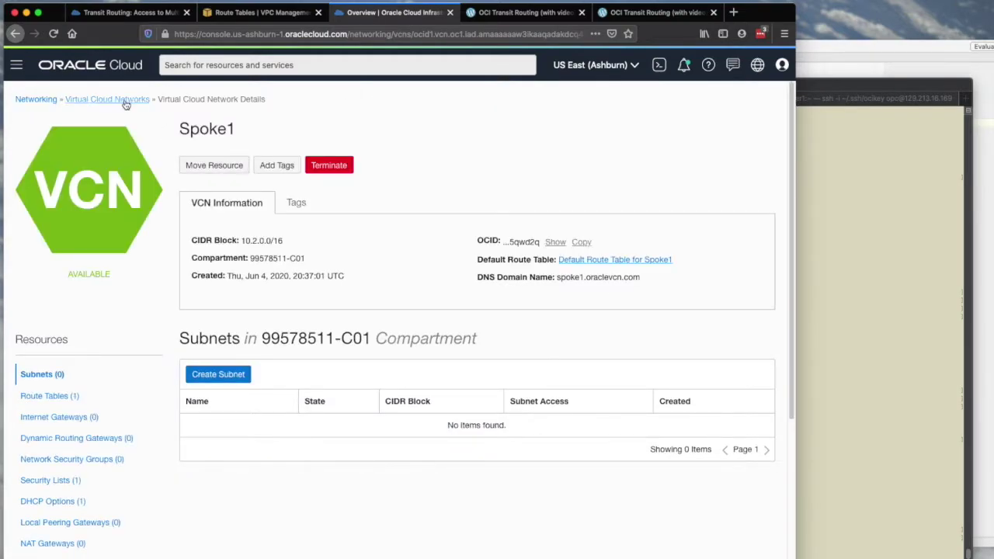
Step: Create a second virtual cloud network named Spoke2 with the CIDR block 10.3.0.0/16
{"action": "left_click", "coordinate": [116, 99]}
{"action": "left_click", "coordinate": [221, 161]}
{"action": "left_click", "coordinate": [221, 157]}
{"action": "type", "text": "Spoke2"}
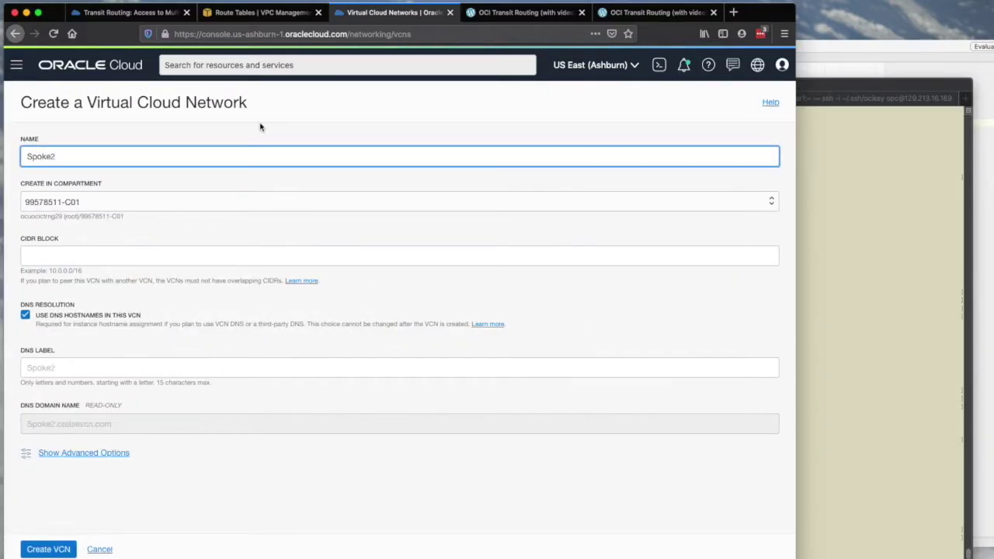
{"action": "left_click", "coordinate": [171, 257]}
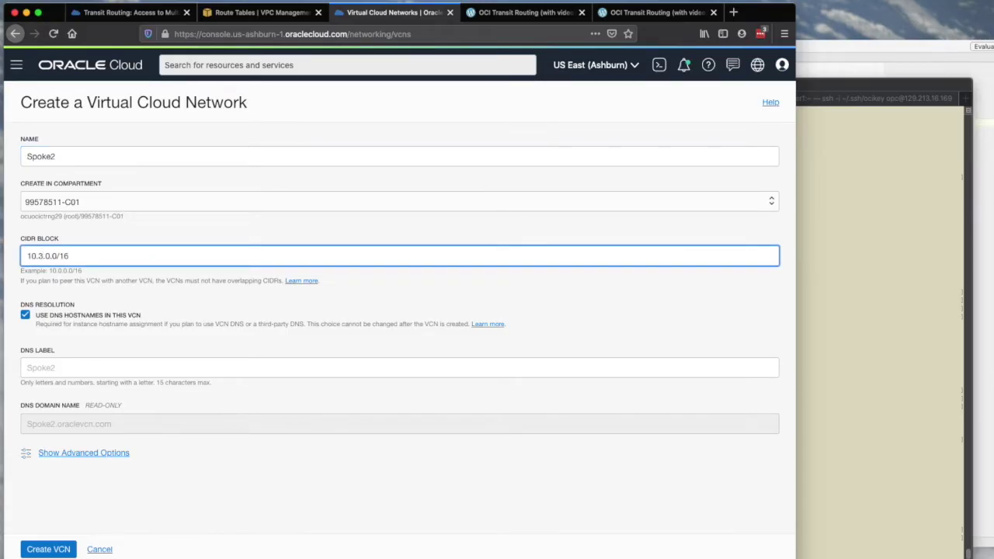
{"action": "left_click", "coordinate": [50, 549]}
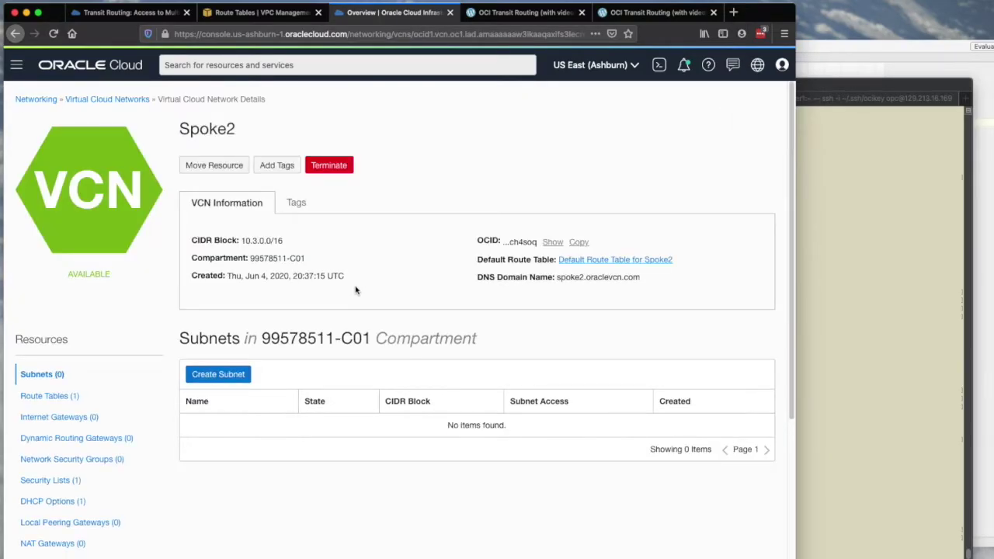
Step: Return to the list of virtual cloud networks and copy the subnet name PrivSpoke1 from section 12 of the guide
{"action": "left_click", "coordinate": [142, 100]}
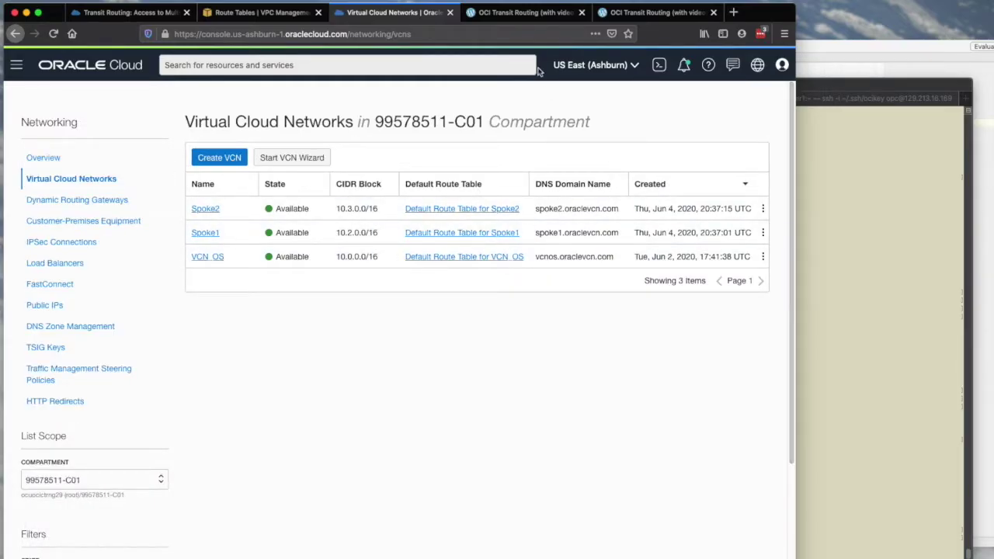
{"action": "left_click", "coordinate": [529, 13]}
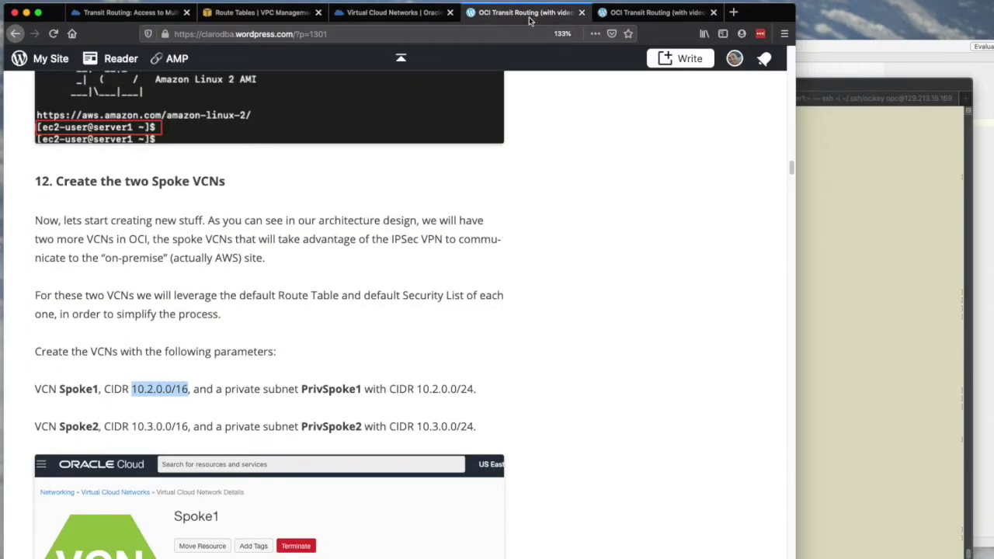
{"action": "left_click", "coordinate": [392, 12]}
{"action": "left_click", "coordinate": [521, 12]}
{"action": "double_click", "coordinate": [331, 388]}
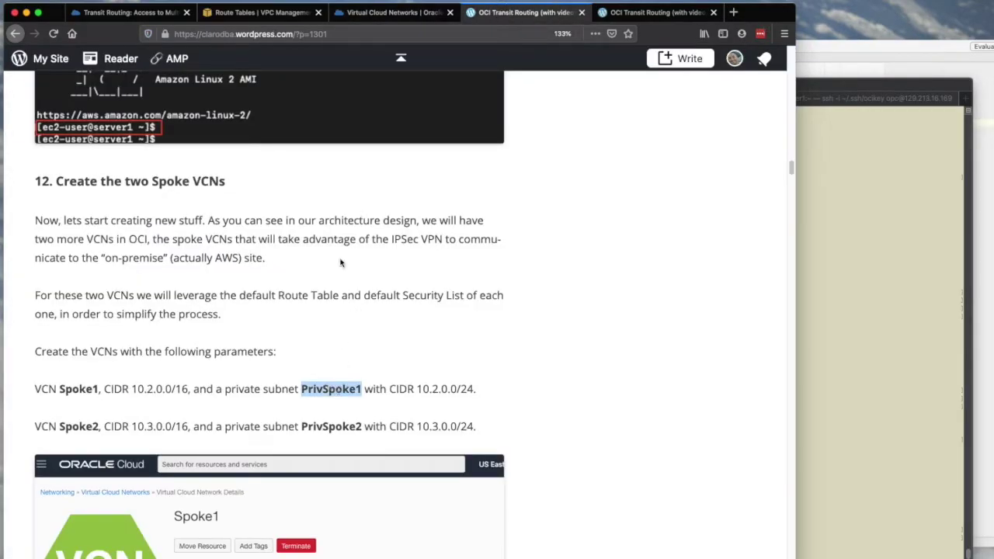
{"action": "left_click", "coordinate": [386, 13]}
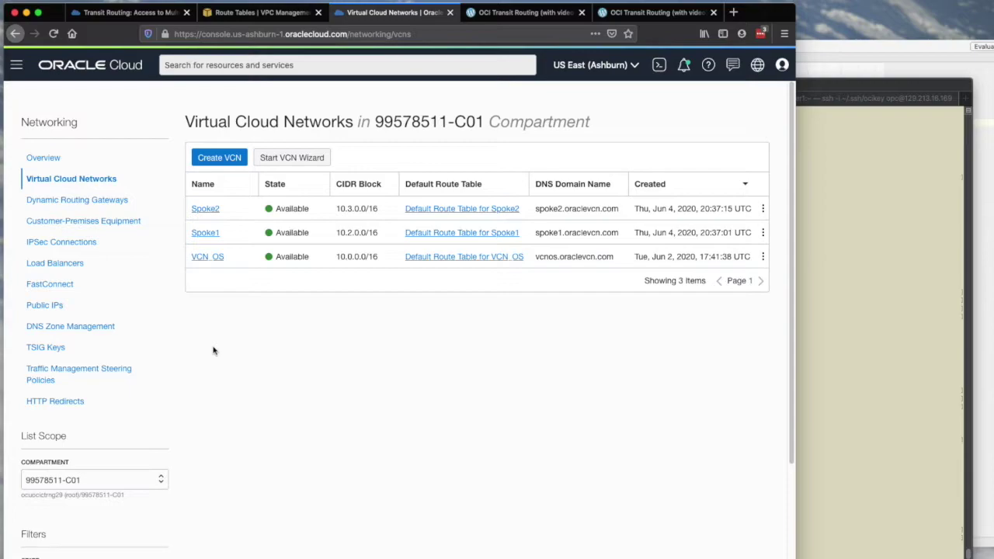
Step: Start a new subnet in the Spoke1 VCN and name it PrivSpoke1
{"action": "left_click", "coordinate": [206, 233]}
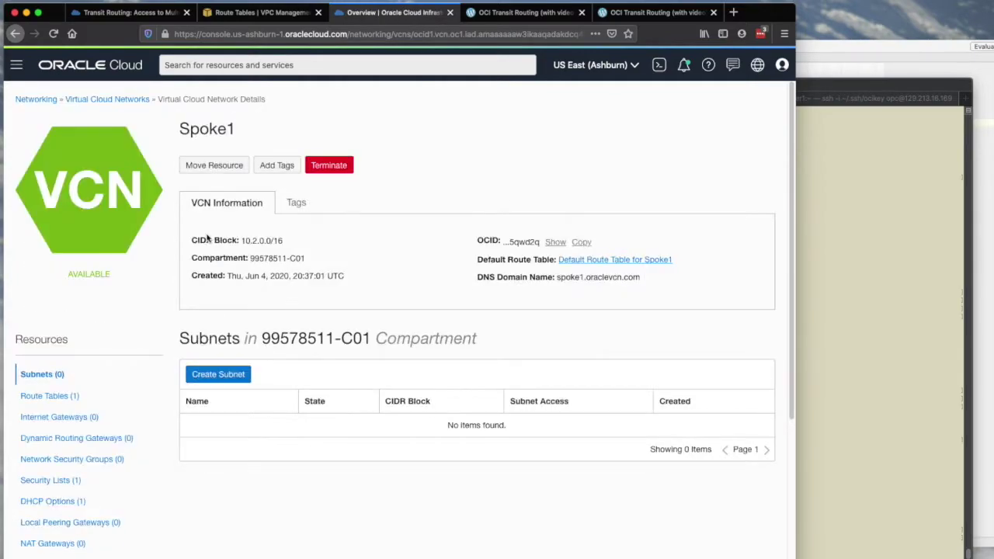
{"action": "left_click", "coordinate": [224, 376]}
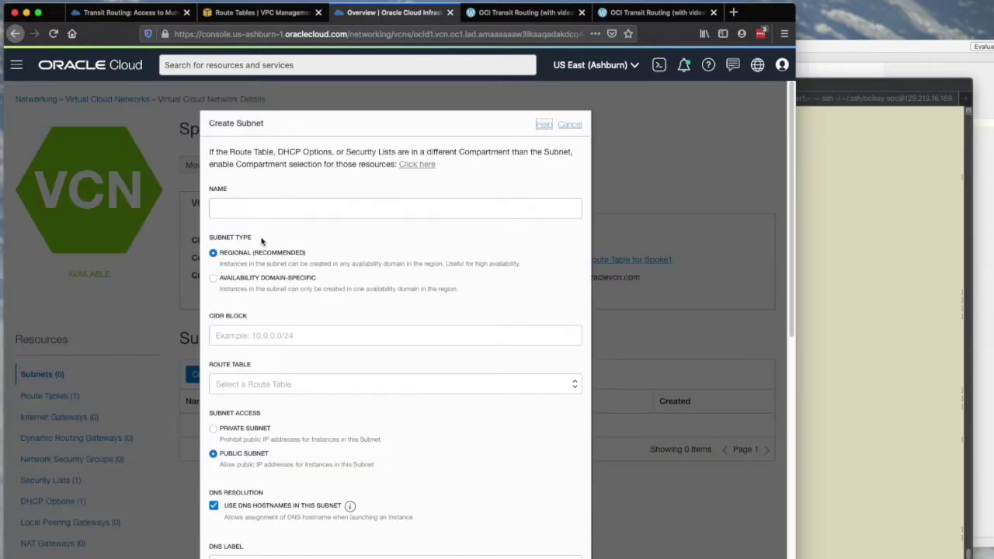
{"action": "left_click", "coordinate": [275, 208]}
{"action": "type", "text": "PrivSpoke1"}
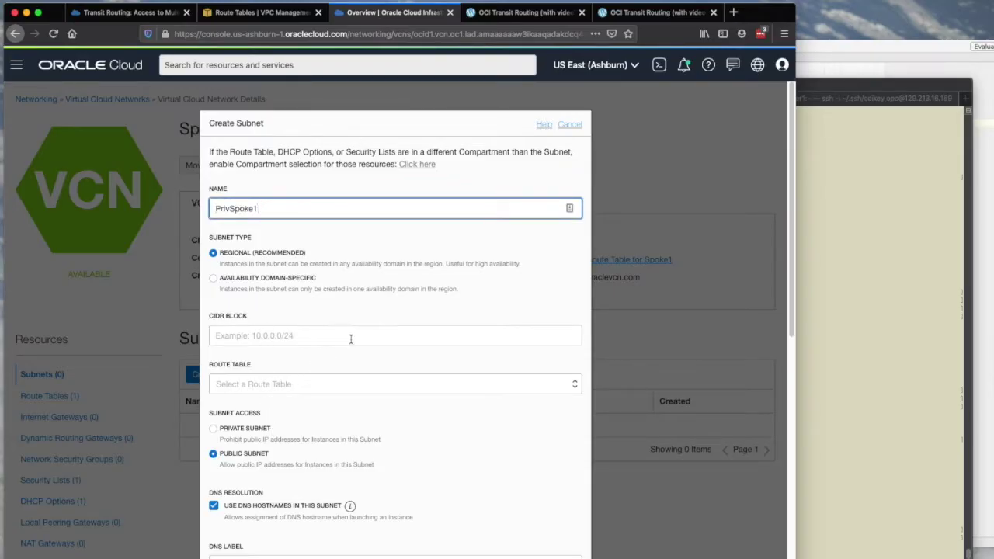
Step: Make PrivSpoke1 a private subnet with the CIDR block 10.2.0.0/24 and the Default Route Table for Spoke1
{"action": "scroll", "coordinate": [350, 313], "scroll_direction": "down", "scroll_amount": 2}
{"action": "left_click", "coordinate": [354, 271]}
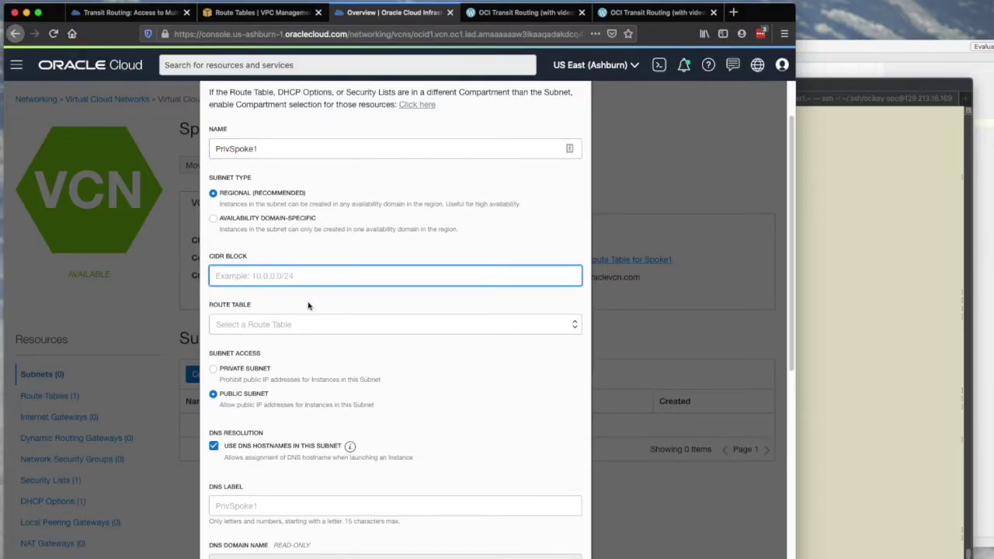
{"action": "left_click", "coordinate": [243, 370]}
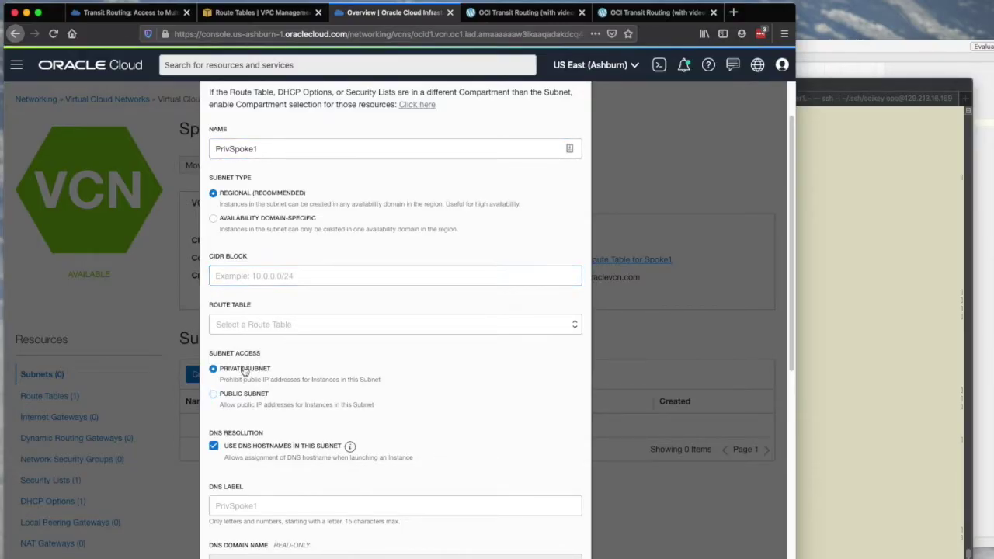
{"action": "left_click", "coordinate": [287, 281]}
{"action": "type", "text": "10.2."}
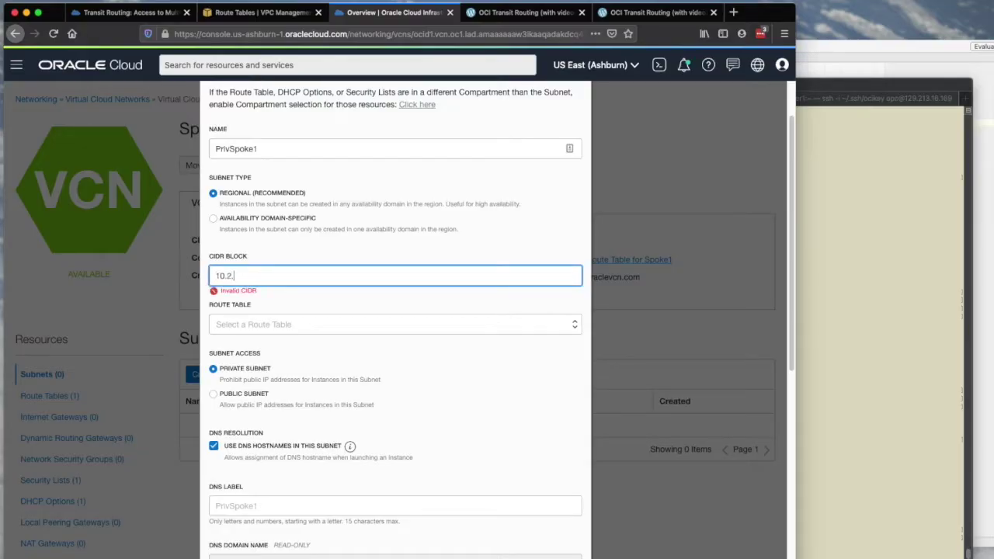
{"action": "type", "text": "0.0/24"}
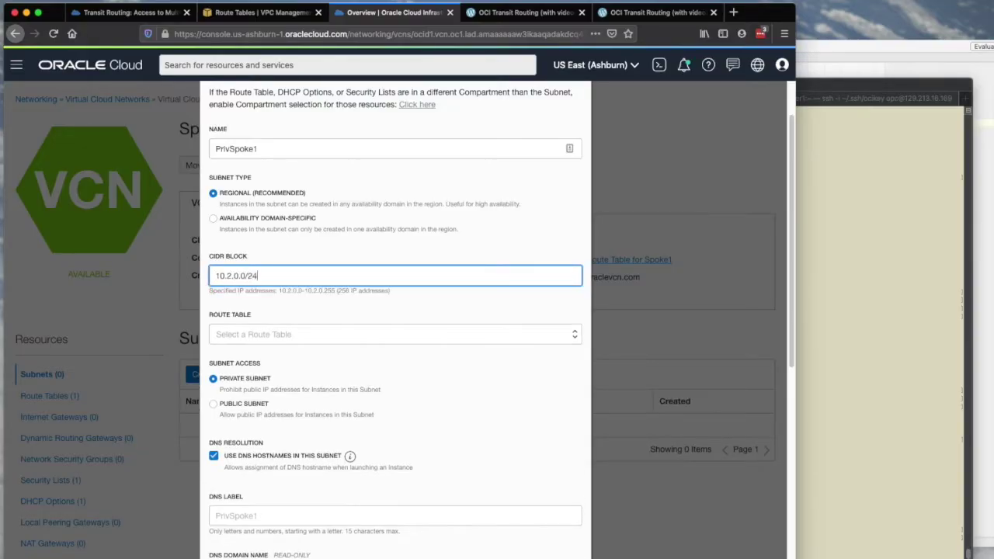
{"action": "left_click", "coordinate": [335, 338]}
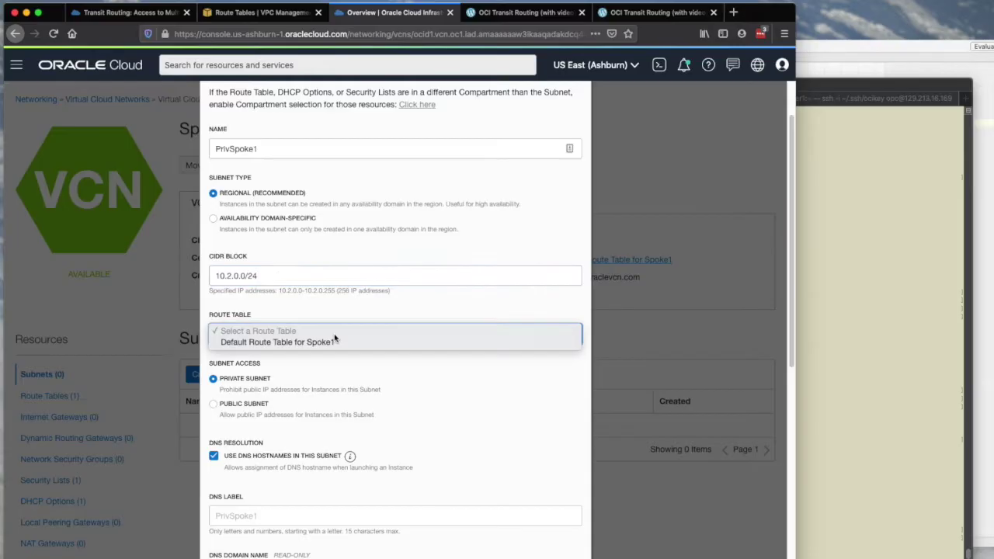
{"action": "left_click", "coordinate": [339, 343]}
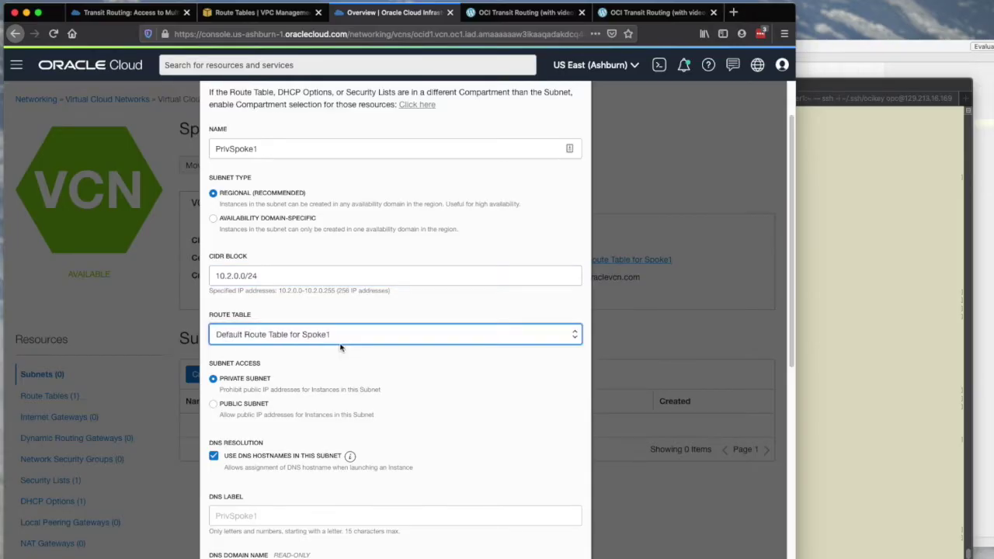
Step: Check the guide's note on default resources and assign the default DHCP options and default security list for Spoke1 to the subnet
{"action": "left_click", "coordinate": [519, 14]}
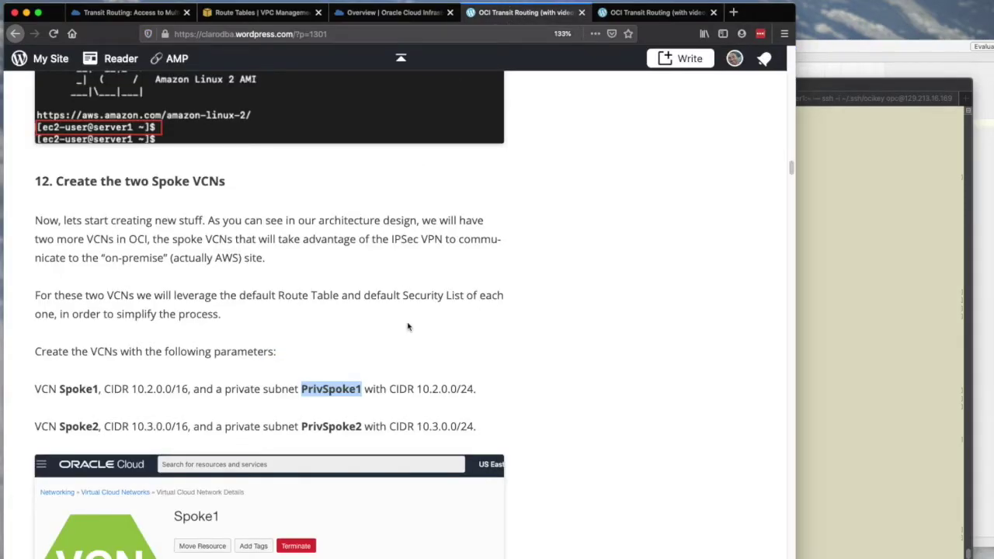
{"action": "left_click_drag", "start_coordinate": [154, 296], "coordinate": [268, 336]}
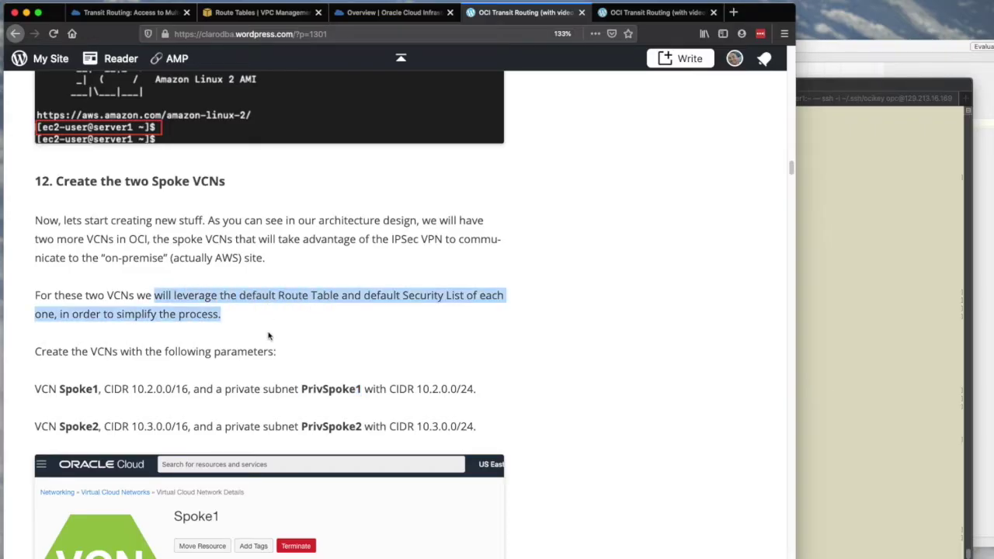
{"action": "left_click", "coordinate": [391, 14]}
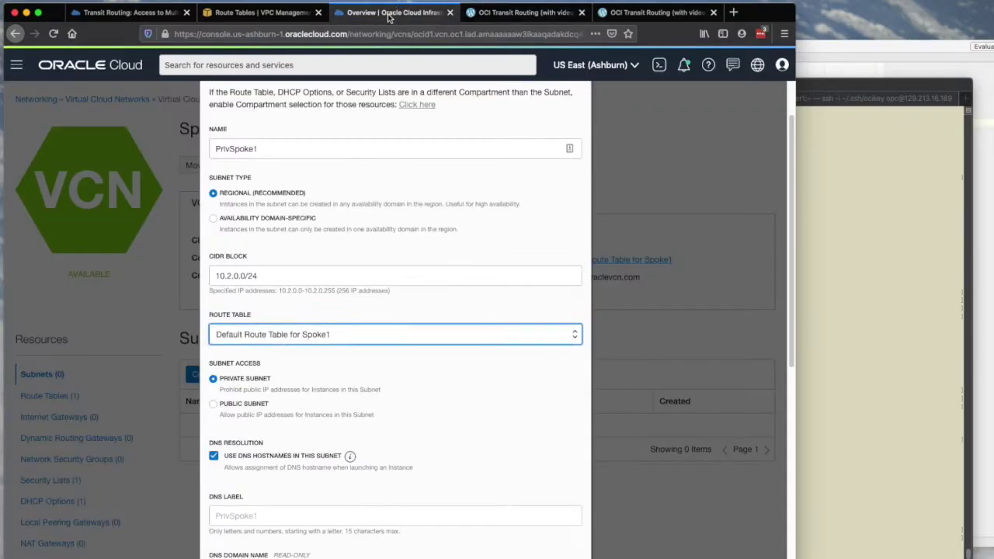
{"action": "scroll", "coordinate": [348, 338], "scroll_direction": "down", "scroll_amount": 1}
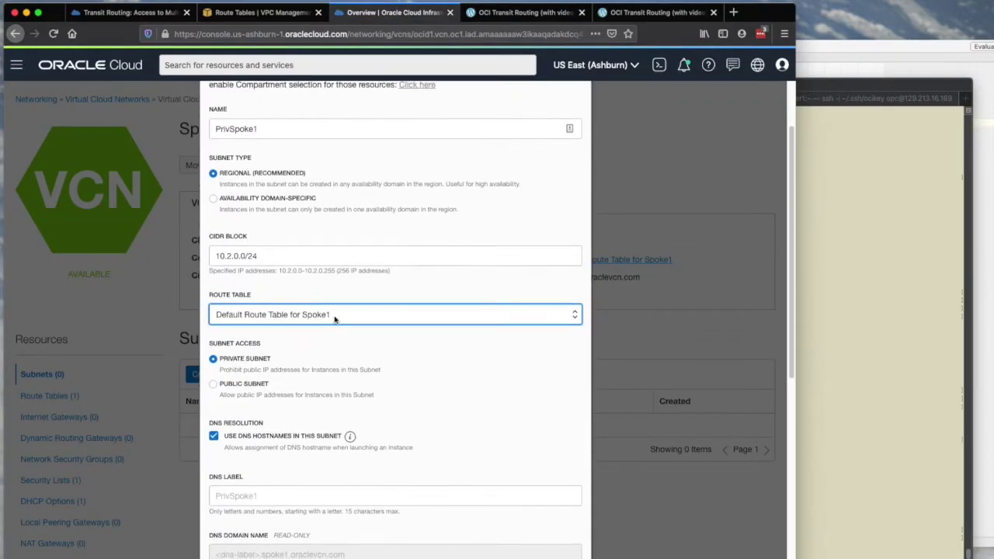
{"action": "scroll", "coordinate": [319, 337], "scroll_direction": "down", "scroll_amount": 3}
{"action": "left_click", "coordinate": [326, 434]}
{"action": "scroll", "coordinate": [322, 509], "scroll_direction": "down", "scroll_amount": 6}
{"action": "left_click", "coordinate": [324, 395]}
{"action": "left_click", "coordinate": [310, 405]}
{"action": "left_click", "coordinate": [317, 473]}
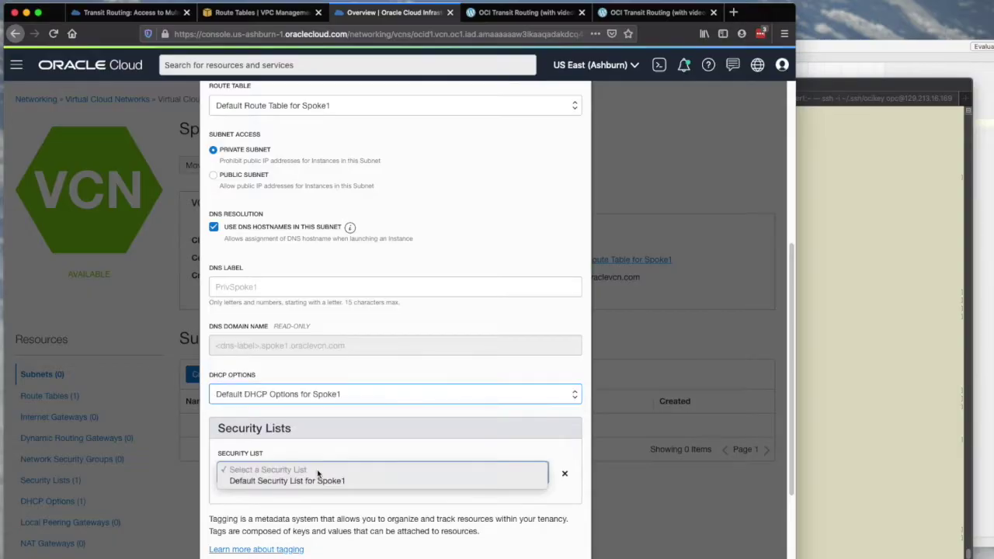
{"action": "left_click", "coordinate": [321, 480]}
Step: Review the PrivSpoke1 settings in the form and create the subnet
{"action": "scroll", "coordinate": [374, 323], "scroll_direction": "down", "scroll_amount": 4}
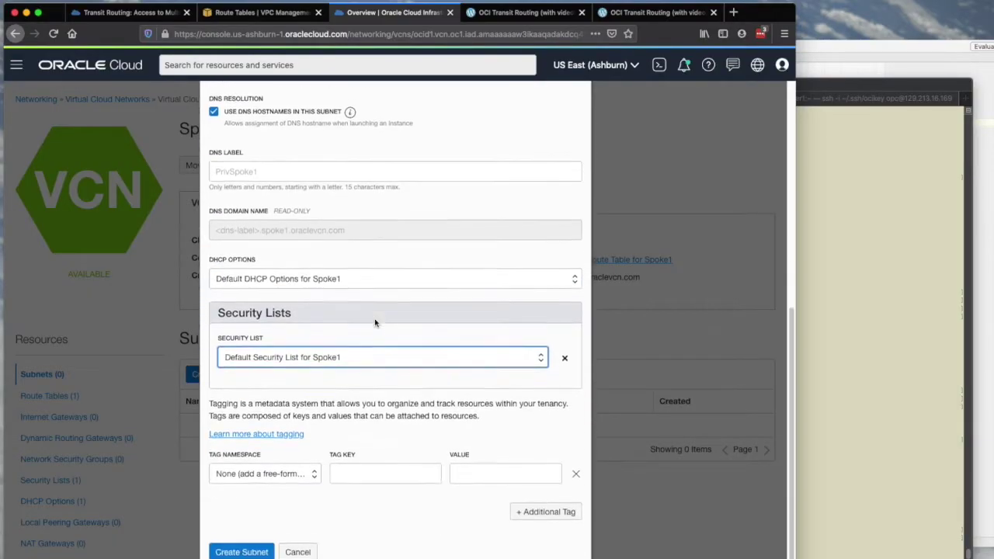
{"action": "scroll", "coordinate": [373, 323], "scroll_direction": "up", "scroll_amount": 8}
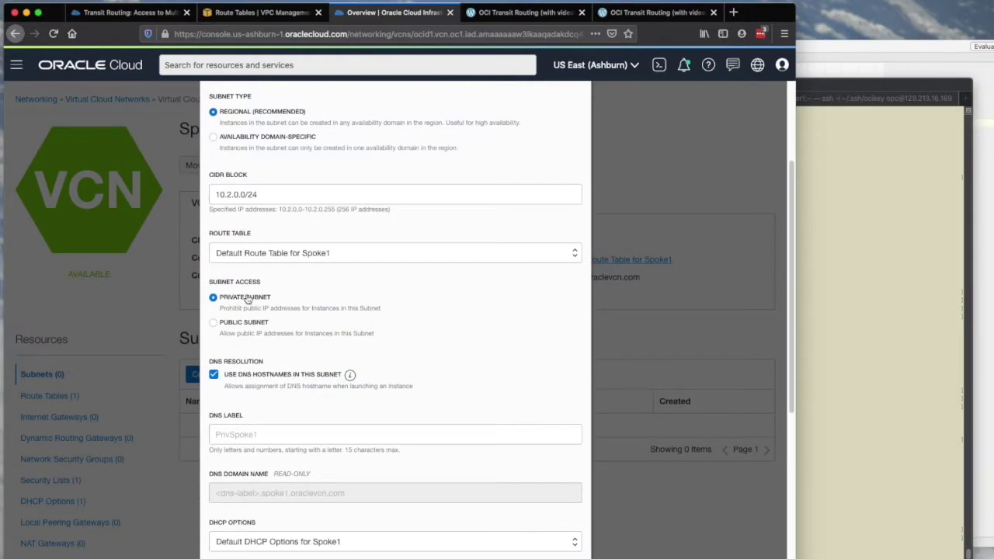
{"action": "scroll", "coordinate": [404, 365], "scroll_direction": "down", "scroll_amount": 8}
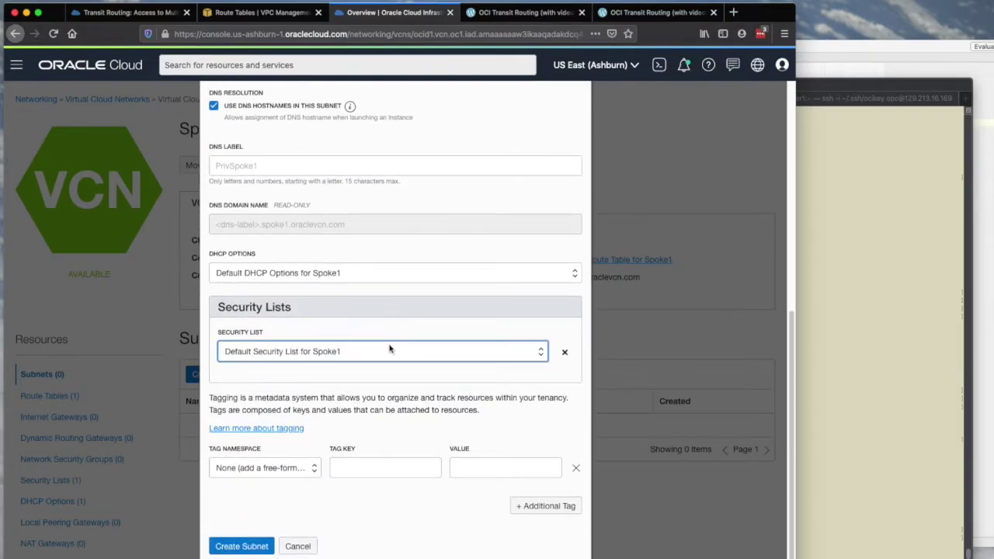
{"action": "left_click", "coordinate": [241, 547]}
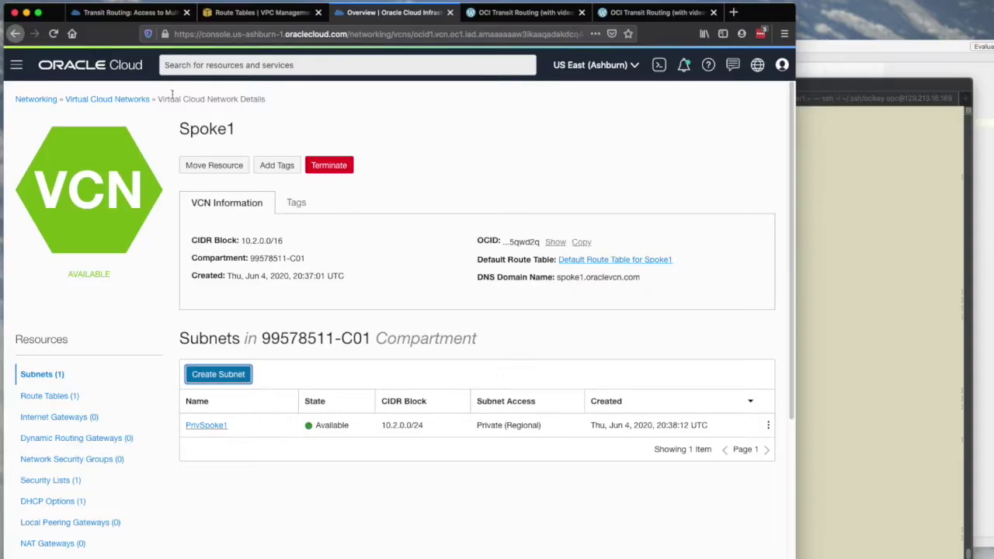
Step: Start a new subnet in the Spoke2 VCN named PrivSpoke2 with the CIDR block 10.3.0.0/24
{"action": "left_click", "coordinate": [116, 104]}
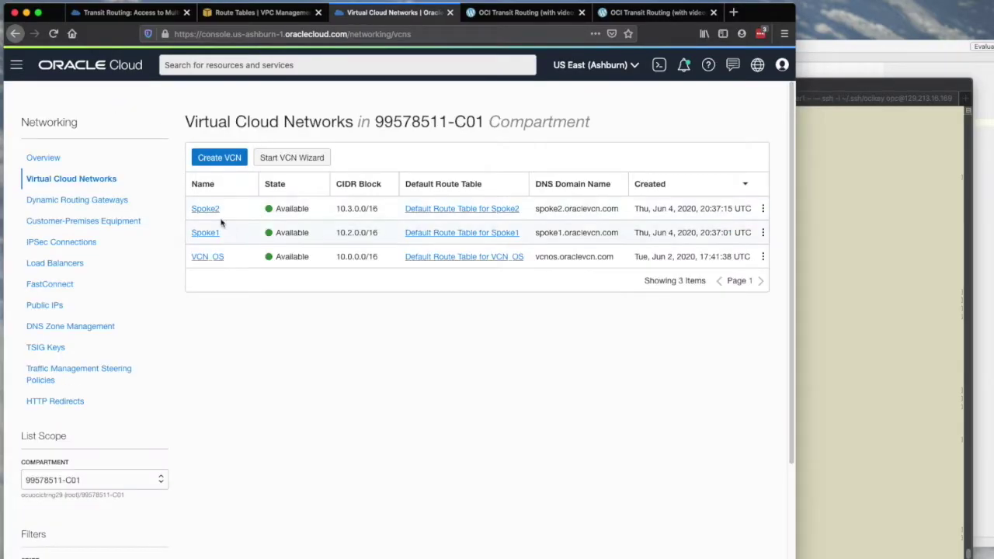
{"action": "left_click", "coordinate": [221, 226]}
{"action": "left_click", "coordinate": [249, 374]}
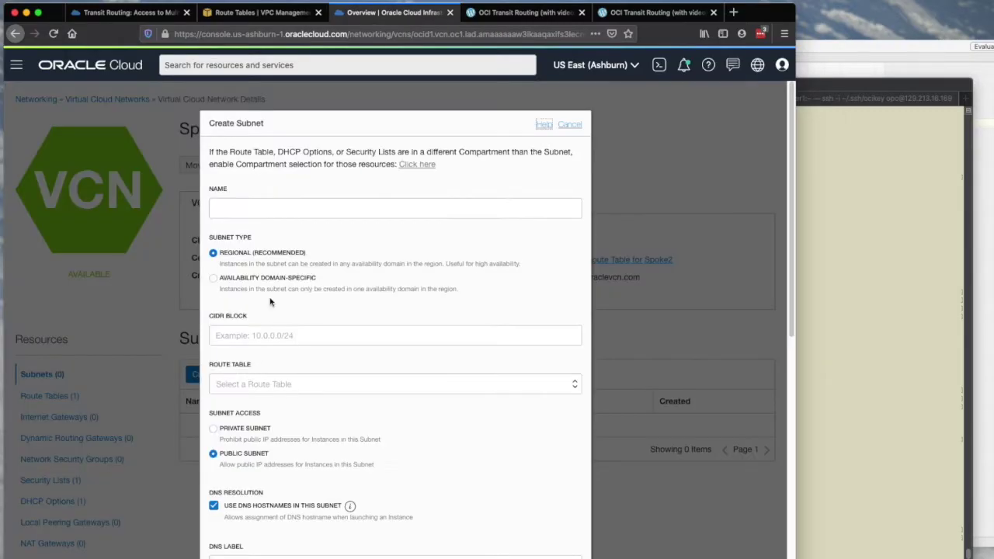
{"action": "left_click", "coordinate": [291, 210]}
{"action": "type", "text": "PrivSpoke1"}
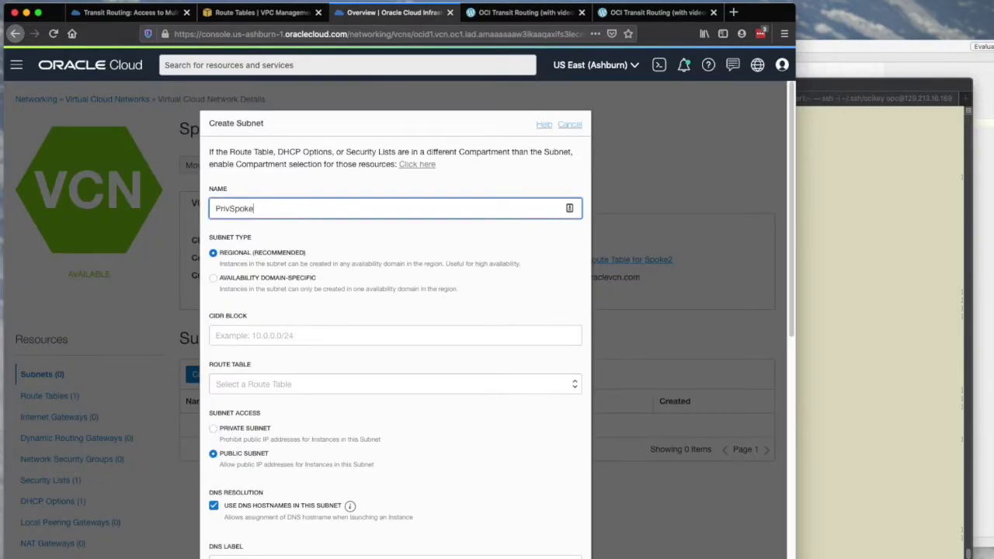
{"action": "left_click", "coordinate": [299, 339]}
{"action": "type", "text": "1"}
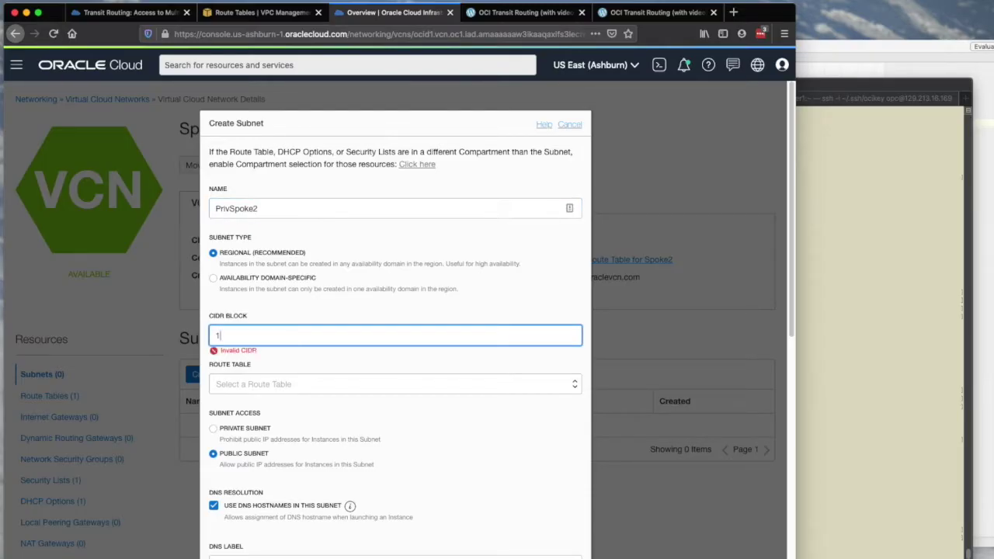
{"action": "type", "text": "0.3.0.0/24"}
Step: Assign the Default Route Table for Spoke2 to PrivSpoke2 and set its access to private subnet
{"action": "left_click", "coordinate": [336, 390]}
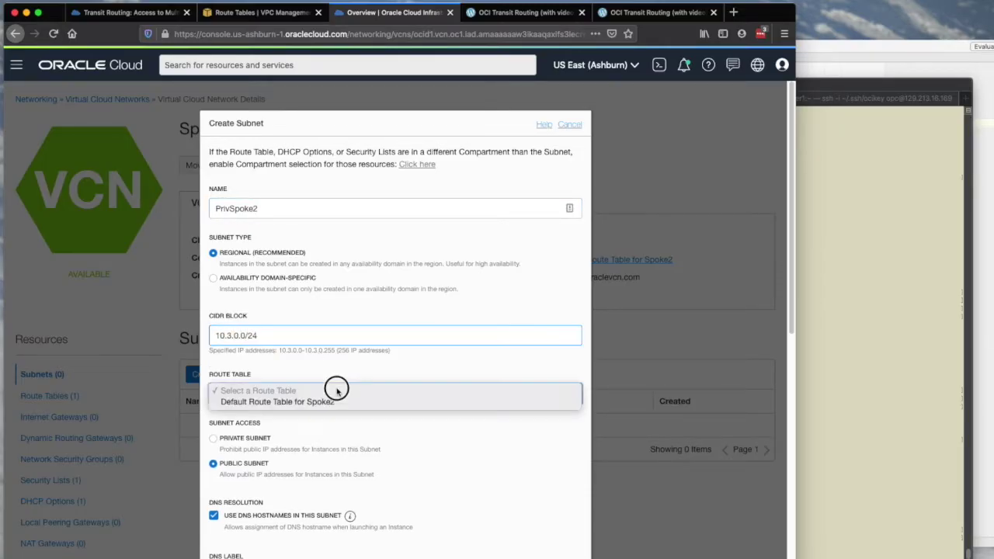
{"action": "left_click", "coordinate": [334, 402]}
{"action": "scroll", "coordinate": [334, 400], "scroll_direction": "down", "scroll_amount": 4}
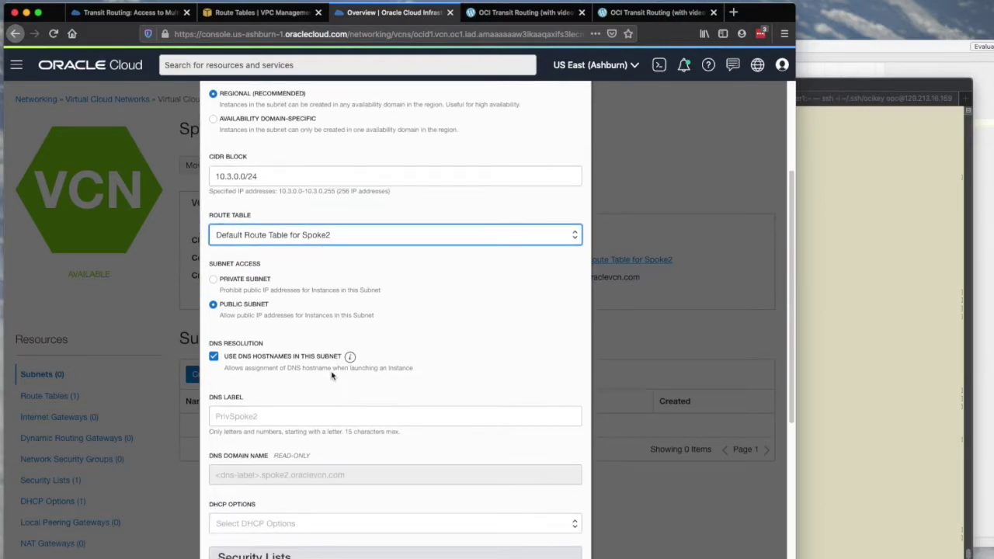
{"action": "left_click", "coordinate": [259, 287]}
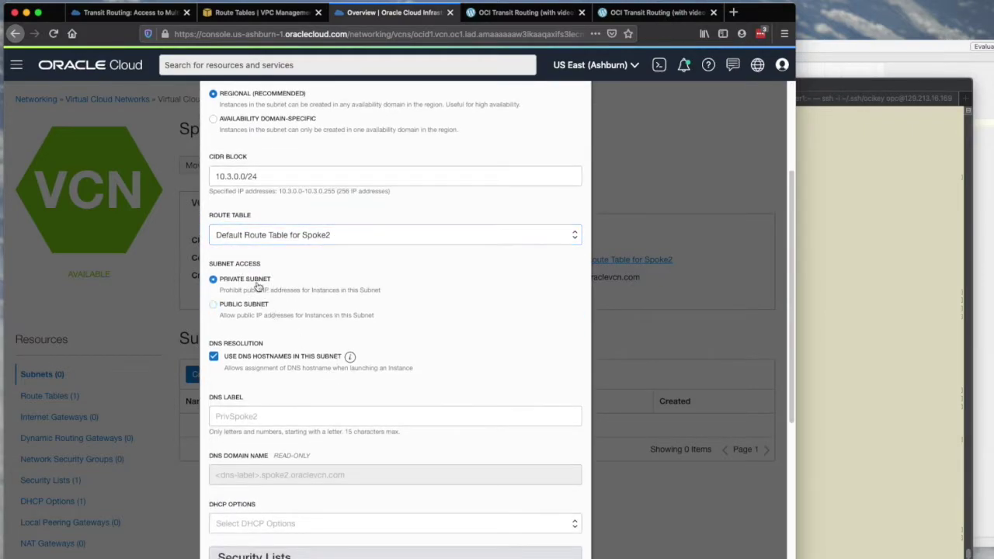
Step: Assign the default DHCP options and default security list for Spoke2 to PrivSpoke2 and create the subnet
{"action": "scroll", "coordinate": [367, 327], "scroll_direction": "down", "scroll_amount": 3}
{"action": "left_click", "coordinate": [349, 326]}
{"action": "left_click", "coordinate": [351, 434]}
{"action": "left_click", "coordinate": [347, 444]}
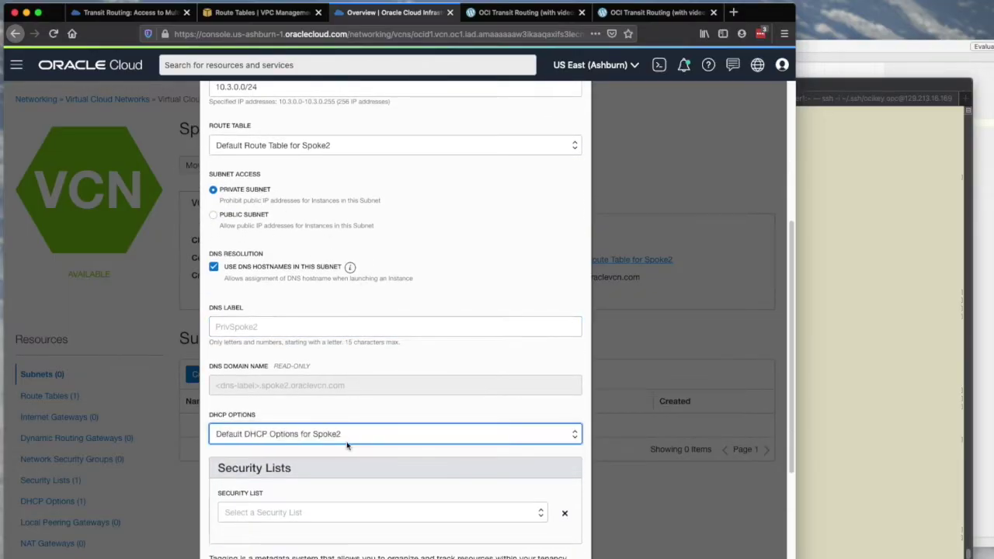
{"action": "left_click", "coordinate": [338, 513]}
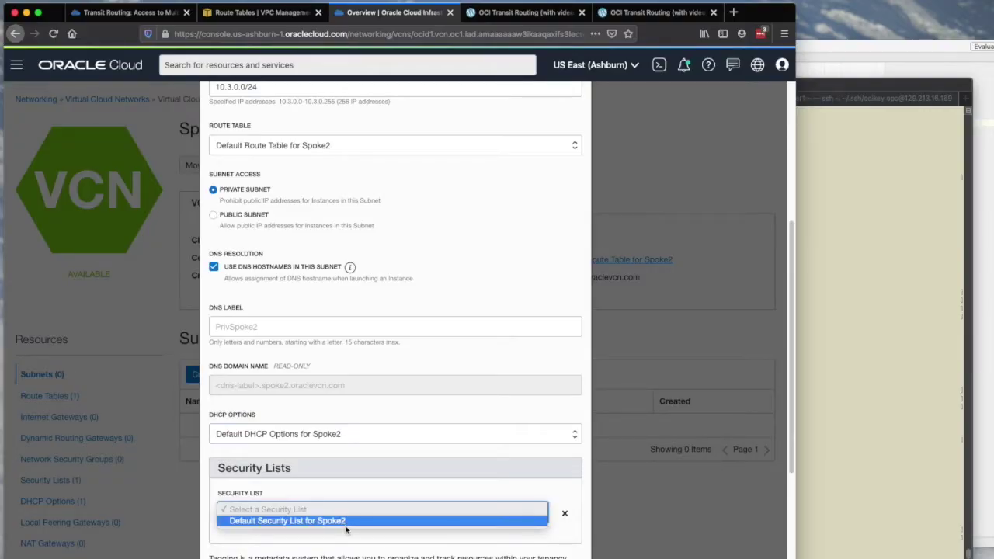
{"action": "left_click", "coordinate": [344, 522]}
{"action": "scroll", "coordinate": [392, 482], "scroll_direction": "down", "scroll_amount": 5}
{"action": "left_click", "coordinate": [237, 550]}
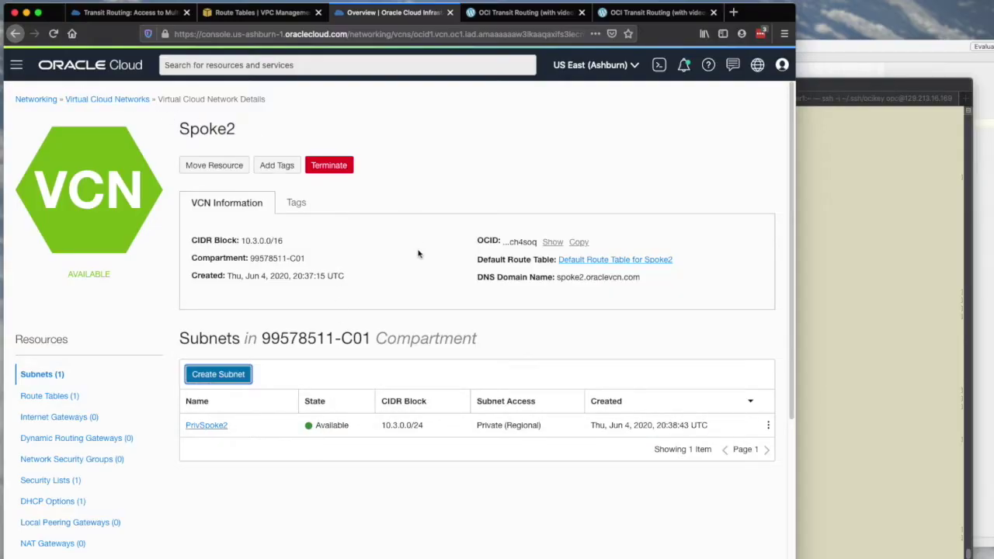
Step: Review the parameters of both spoke VCNs in section 12 of the guide and return to the Spoke2 details
{"action": "left_click", "coordinate": [497, 14]}
{"action": "left_click", "coordinate": [329, 310]}
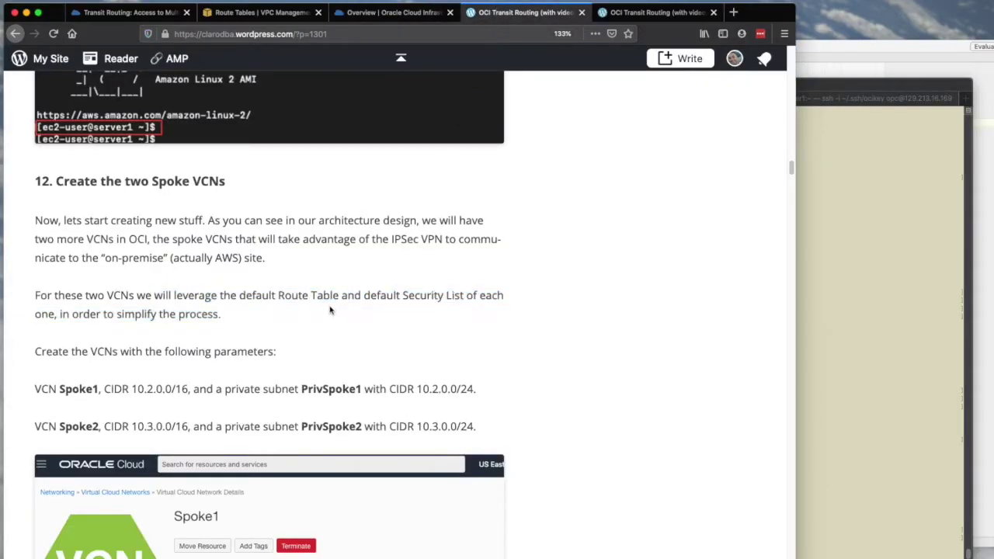
{"action": "left_click_drag", "start_coordinate": [168, 378], "coordinate": [483, 427]}
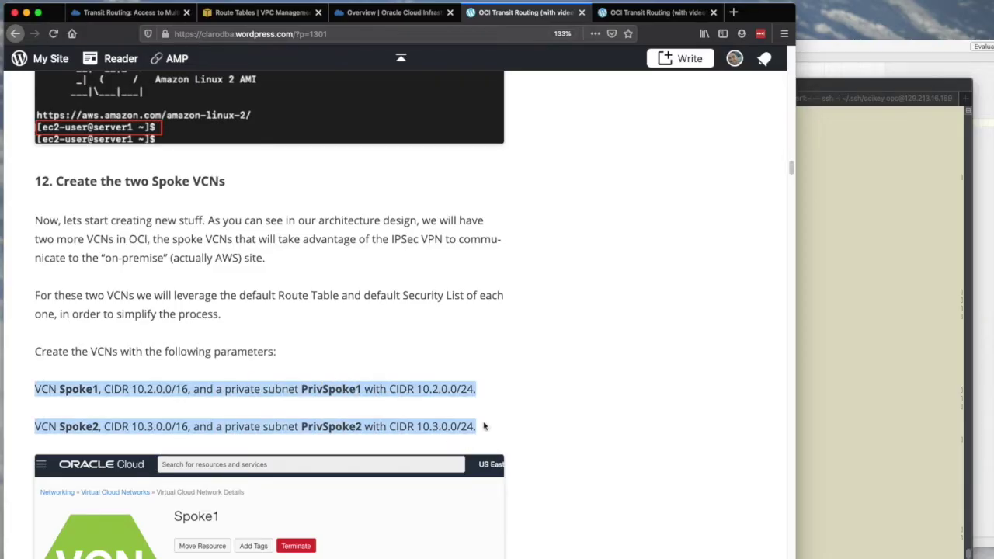
{"action": "left_click", "coordinate": [483, 427]}
{"action": "left_click", "coordinate": [404, 17]}
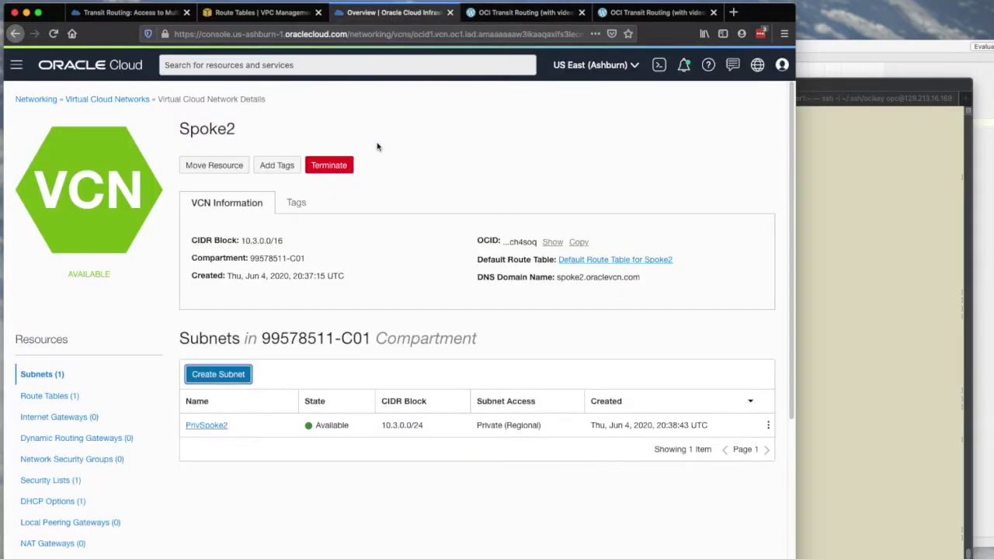
Step: Check the subnet CIDR block of the Spoke2 VCN and compare it with the one in the Spoke1 VCN
{"action": "left_click_drag", "start_coordinate": [429, 425], "coordinate": [371, 427]}
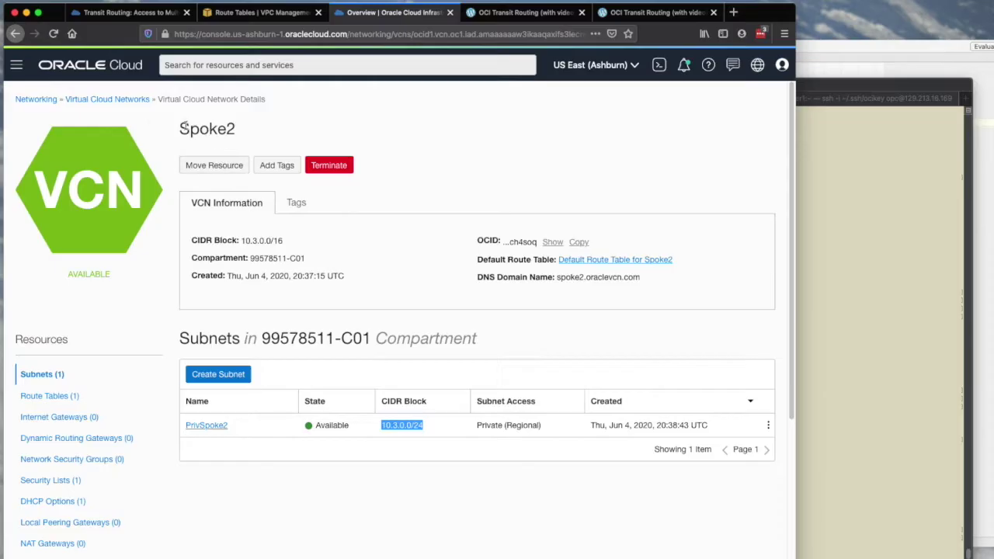
{"action": "left_click", "coordinate": [140, 100]}
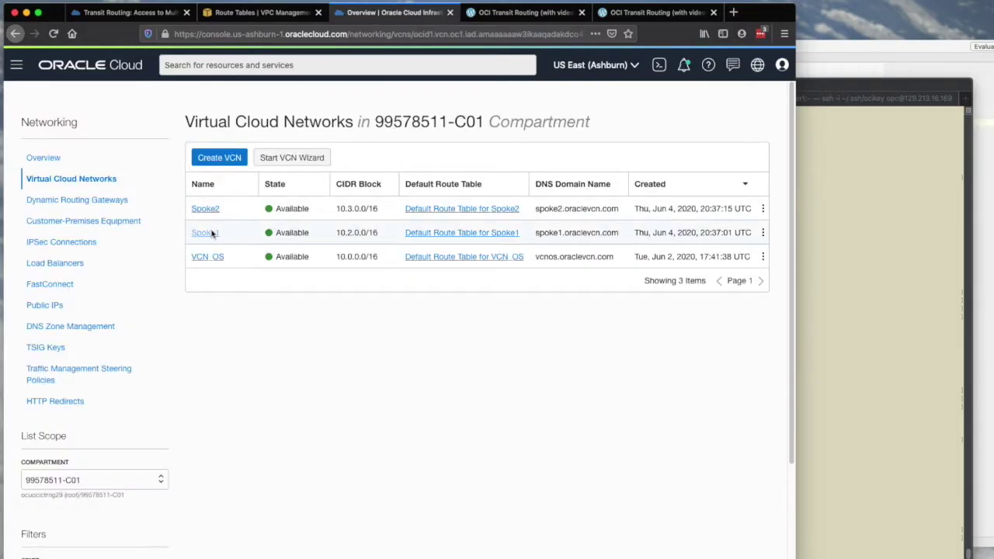
{"action": "left_click", "coordinate": [206, 233]}
{"action": "left_click_drag", "start_coordinate": [427, 425], "coordinate": [373, 426]}
{"action": "left_click", "coordinate": [450, 204]}
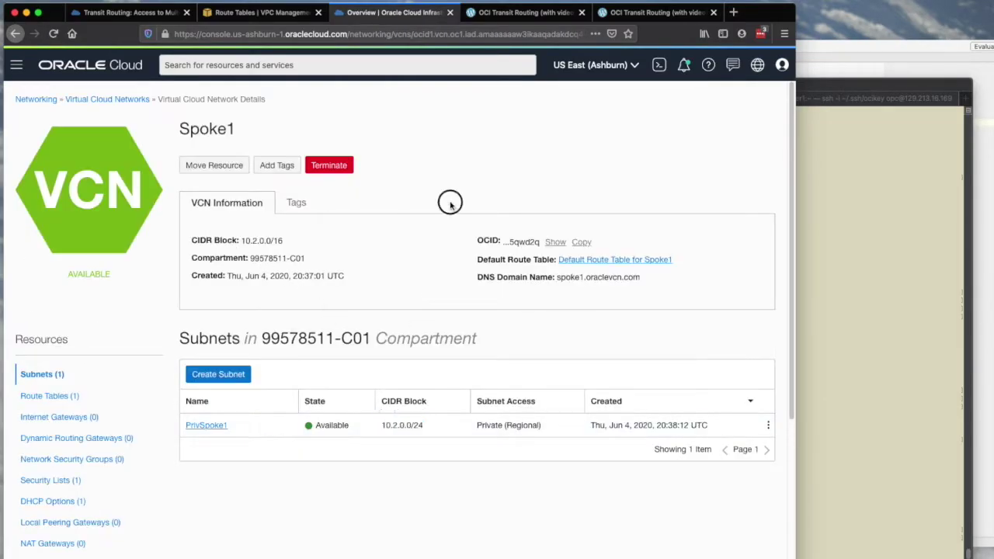
Step: Read the guide from section 12 on the spoke VCNs through section 13 on creating Serversp1 and Serversp2
{"action": "left_click", "coordinate": [523, 14]}
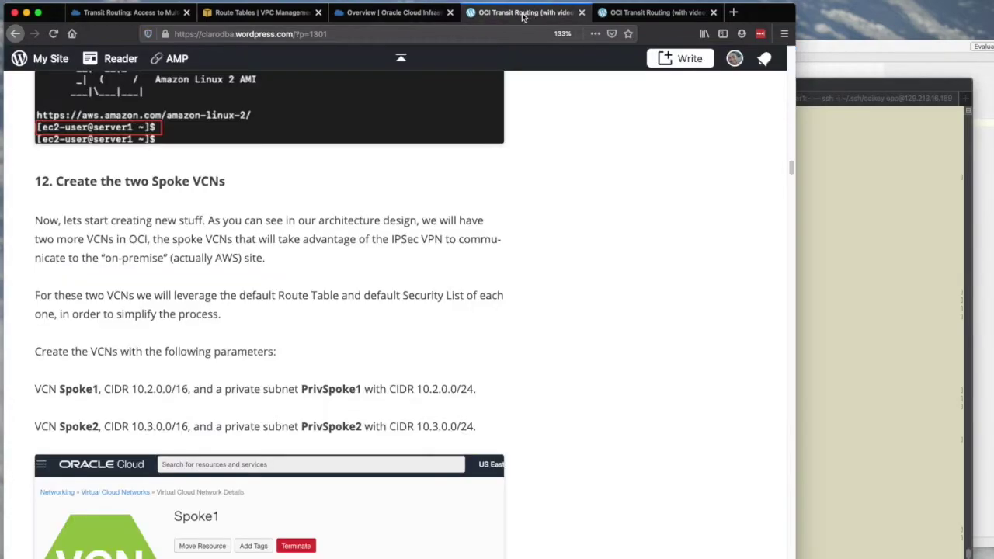
{"action": "left_click_drag", "start_coordinate": [91, 204], "coordinate": [344, 388]}
{"action": "scroll", "coordinate": [358, 391], "scroll_direction": "down", "scroll_amount": 8}
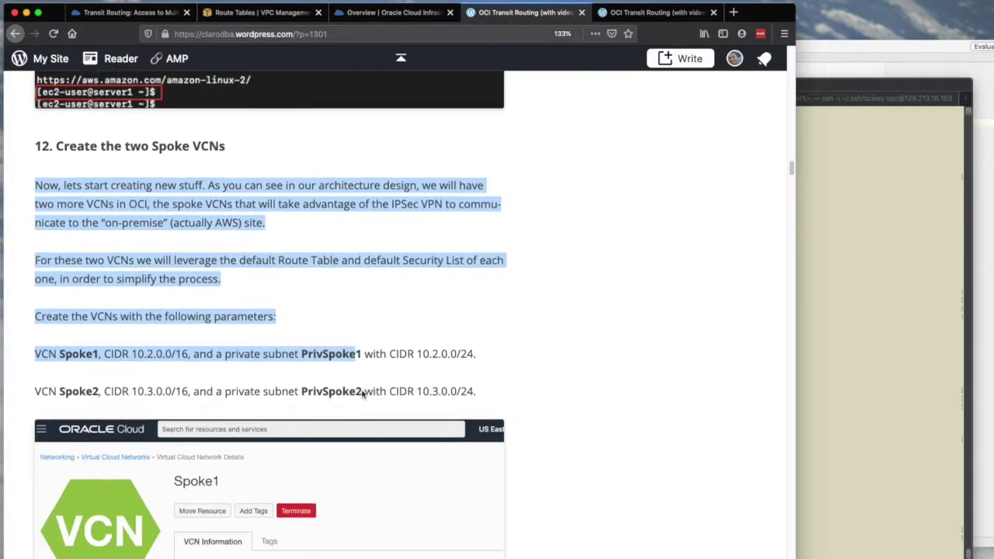
{"action": "scroll", "coordinate": [358, 391], "scroll_direction": "down", "scroll_amount": 5}
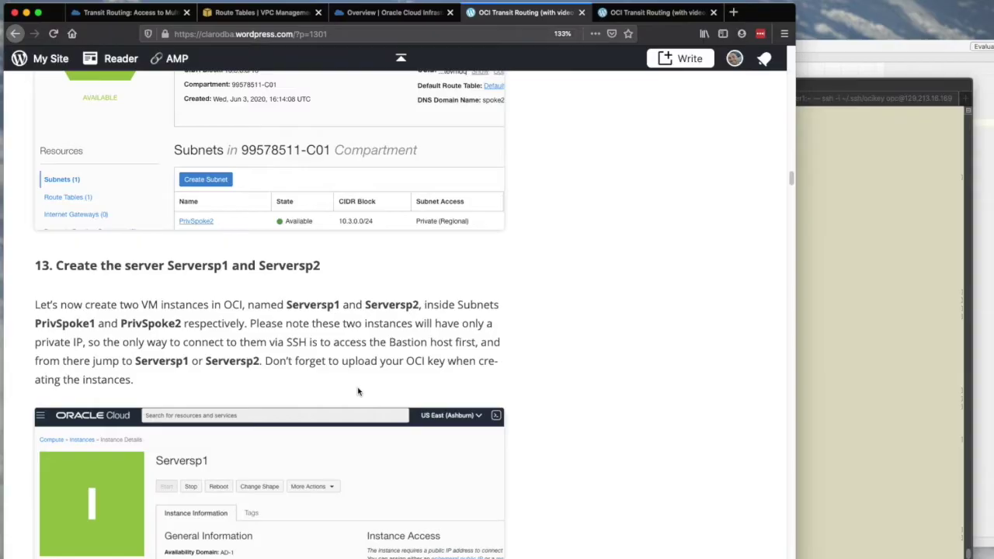
{"action": "double_click", "coordinate": [200, 265]}
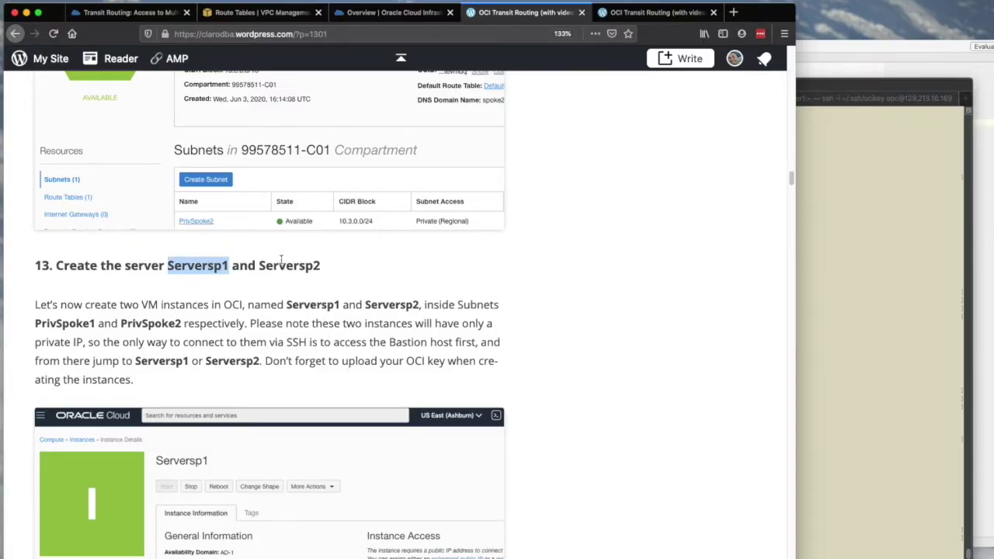
{"action": "double_click", "coordinate": [284, 265]}
{"action": "double_click", "coordinate": [197, 263]}
{"action": "double_click", "coordinate": [199, 265]}
{"action": "double_click", "coordinate": [293, 266]}
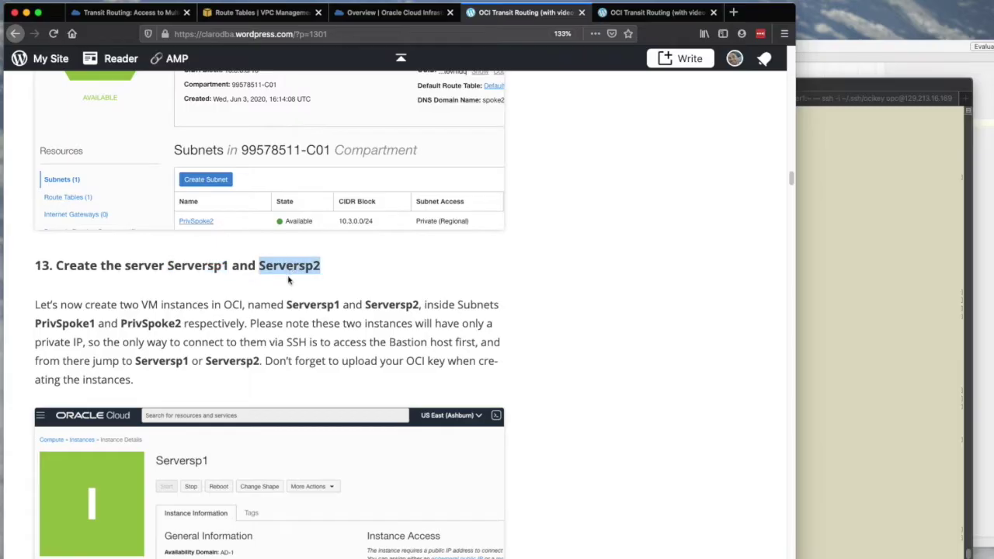
{"action": "double_click", "coordinate": [210, 266]}
{"action": "left_click", "coordinate": [297, 266]}
{"action": "double_click", "coordinate": [202, 266]}
{"action": "double_click", "coordinate": [278, 267]}
{"action": "left_click", "coordinate": [196, 267]}
Step: Start a new compute instance in Oracle Cloud and name it Serversp1
{"action": "key", "text": "ctrl+shift+Tab"}
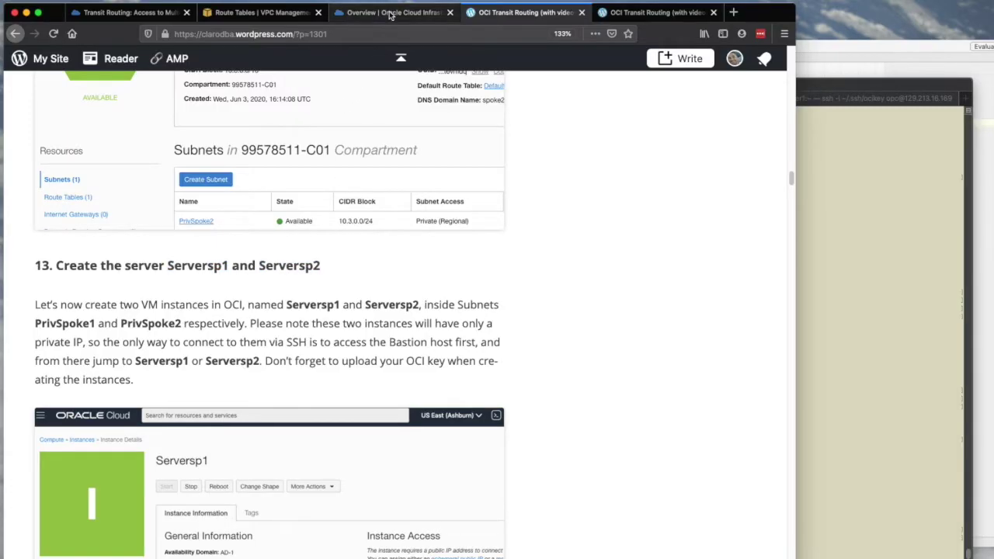
{"action": "left_click", "coordinate": [16, 64]}
{"action": "mouse_move", "coordinate": [47, 116]}
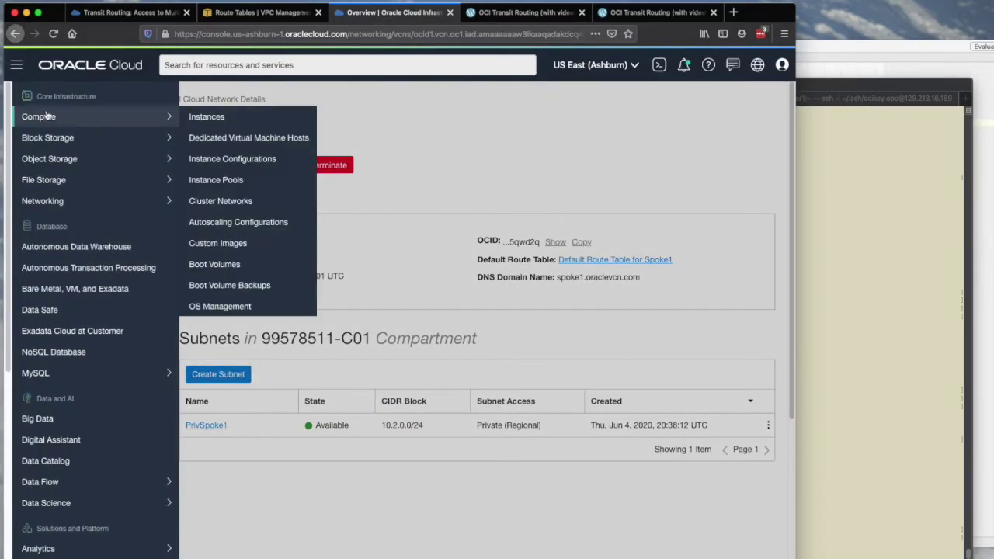
{"action": "left_click", "coordinate": [206, 116]}
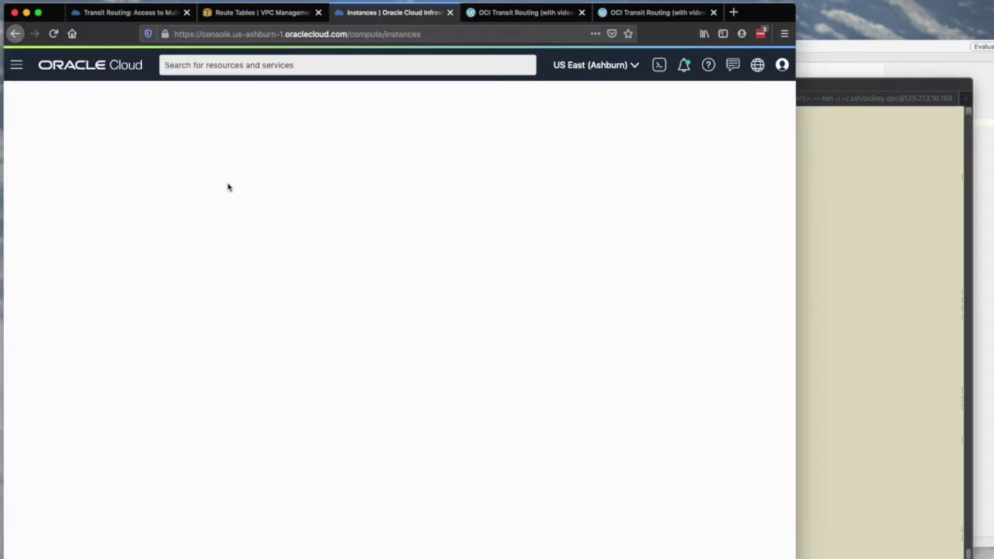
{"action": "left_click", "coordinate": [233, 158]}
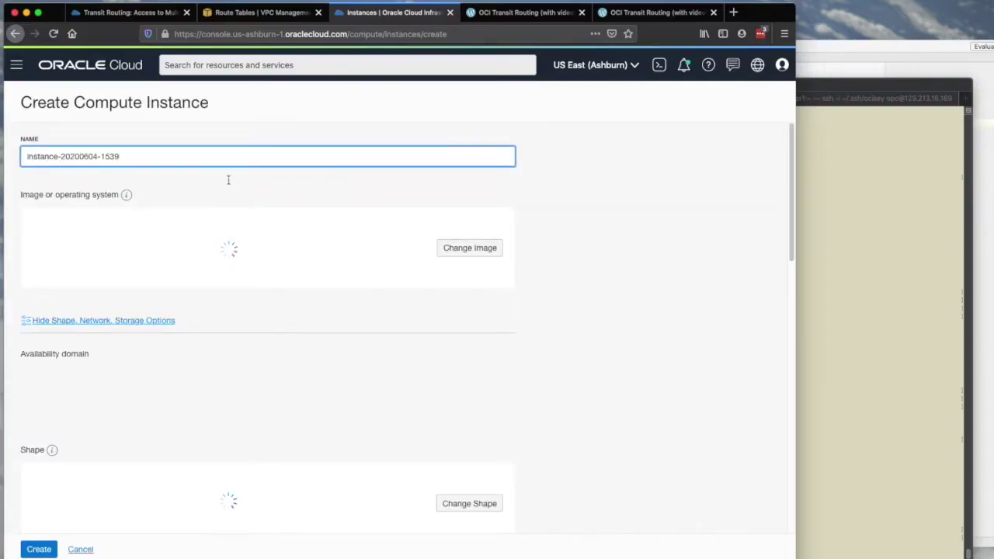
{"action": "triple_click", "coordinate": [215, 147]}
{"action": "type", "text": "Ser"}
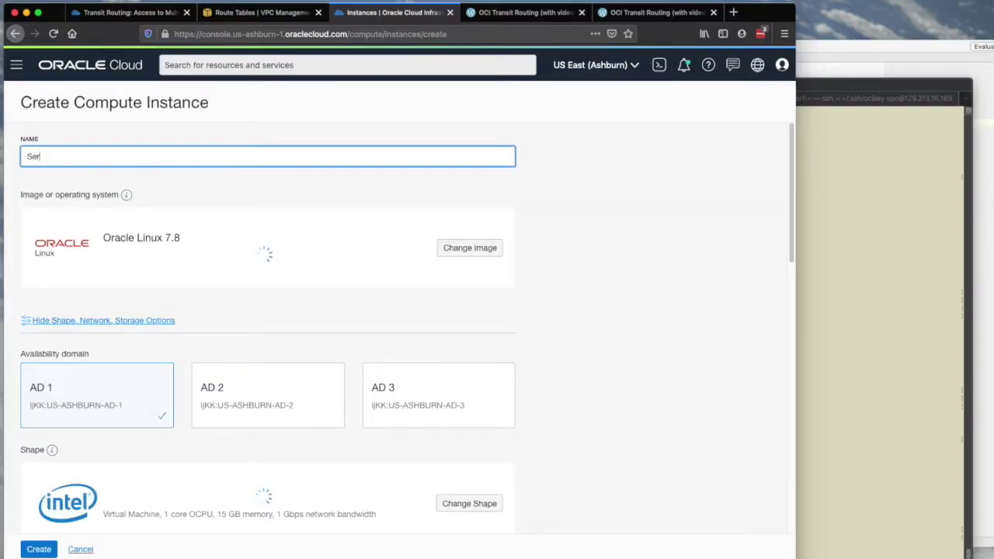
{"action": "type", "text": "versp1"}
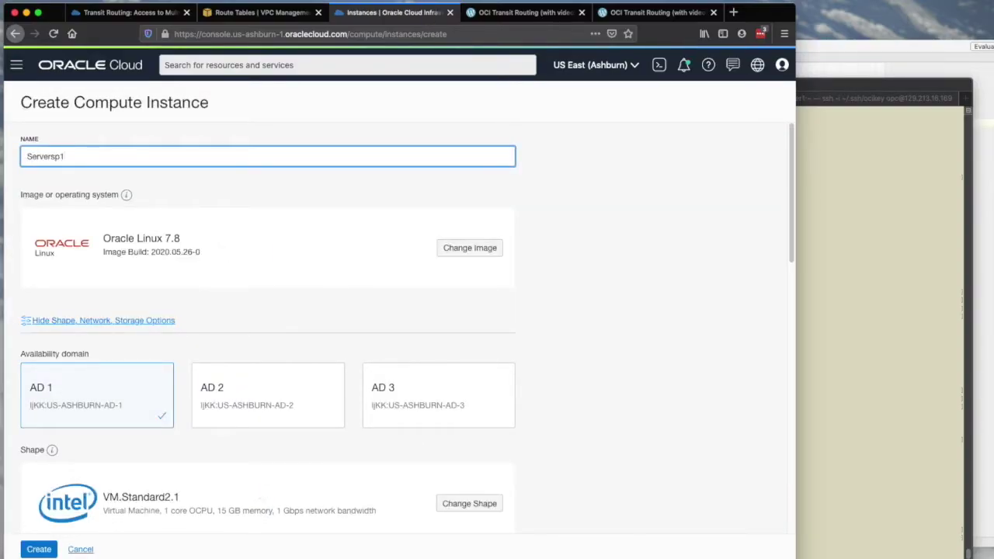
Step: Place Serversp1 in the Spoke1 virtual cloud network, using the PrivSpoke1 subnet
{"action": "scroll", "coordinate": [119, 293], "scroll_direction": "down", "scroll_amount": 10}
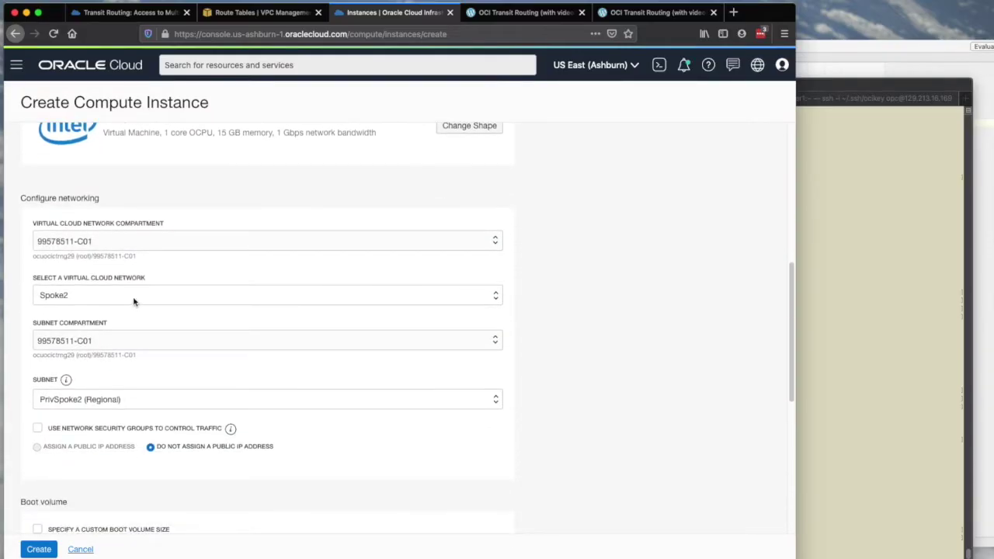
{"action": "left_click", "coordinate": [139, 293]}
{"action": "left_click", "coordinate": [117, 303]}
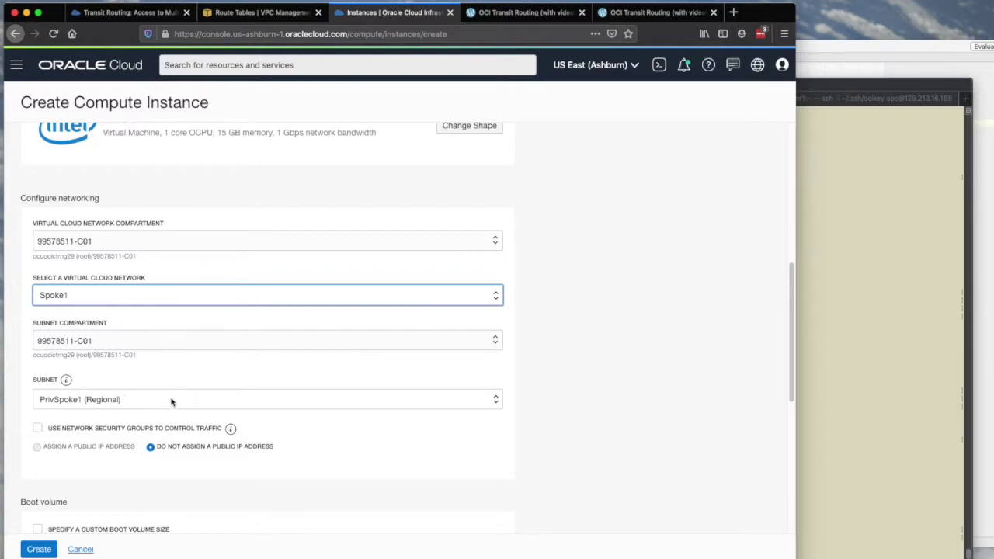
Step: Add the ocikey.pub SSH public key file to Serversp1 and create the instance
{"action": "scroll", "coordinate": [172, 402], "scroll_direction": "down", "scroll_amount": 2}
{"action": "scroll", "coordinate": [193, 347], "scroll_direction": "down", "scroll_amount": 8}
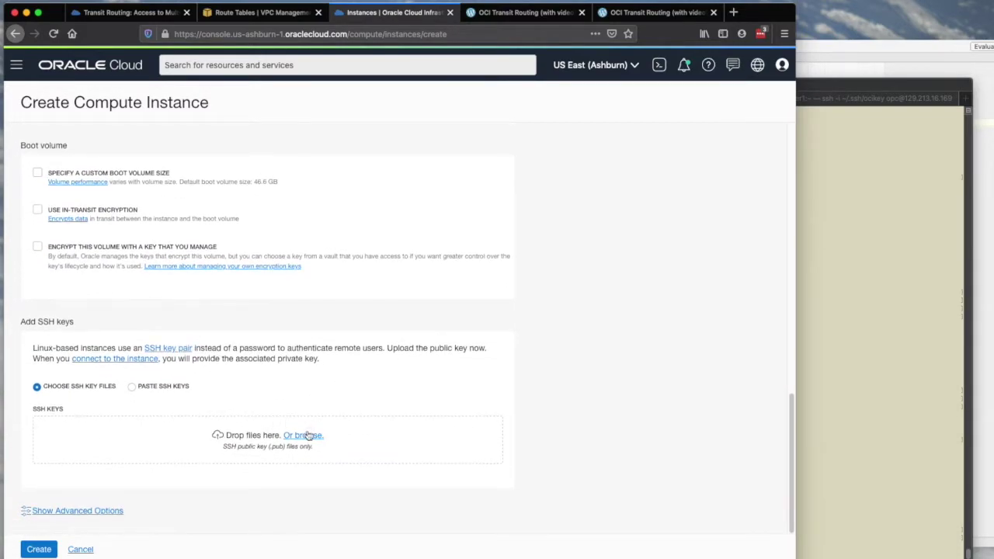
{"action": "left_click", "coordinate": [306, 438]}
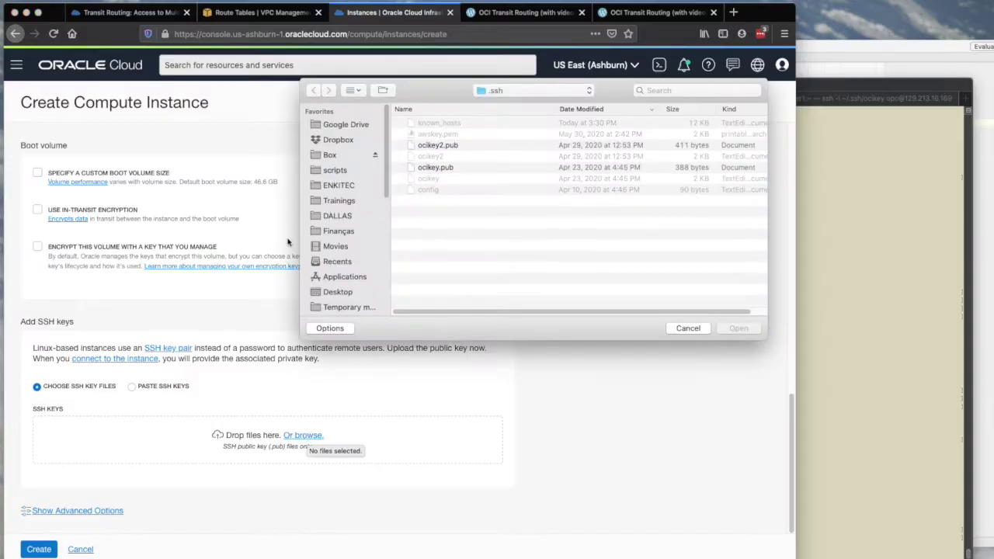
{"action": "double_click", "coordinate": [437, 169]}
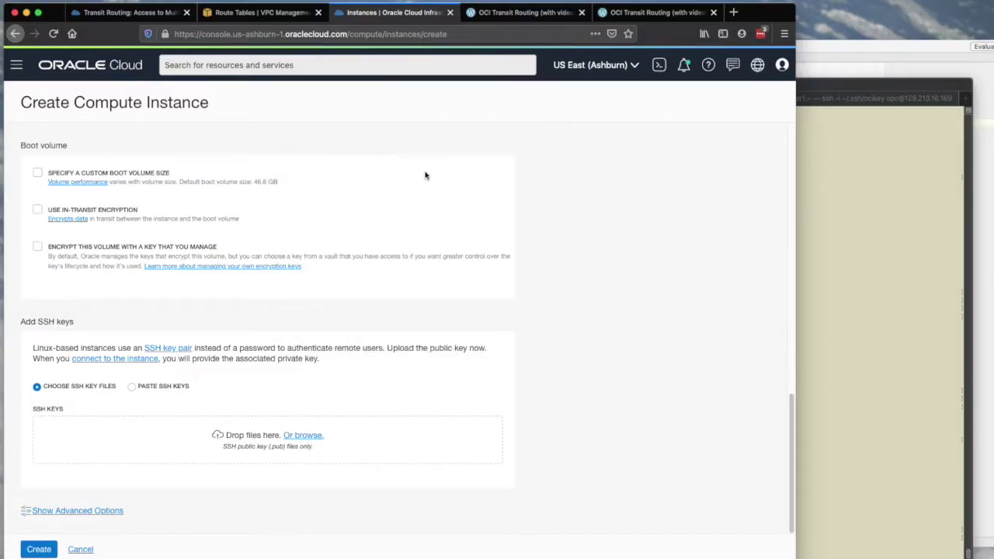
{"action": "left_click", "coordinate": [46, 550]}
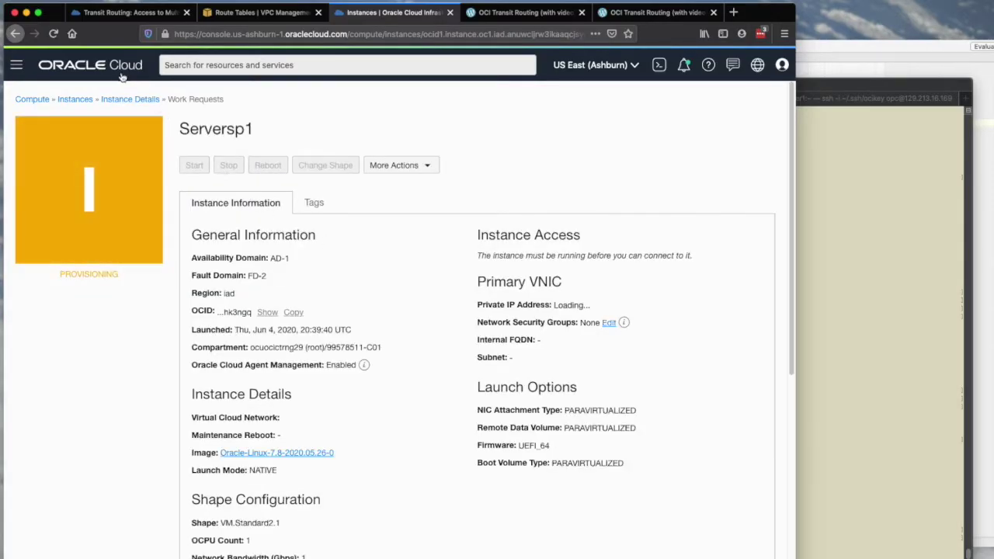
Step: Start another compute instance from the instance list and name it Serversp2
{"action": "left_click", "coordinate": [71, 100]}
{"action": "left_click", "coordinate": [234, 161]}
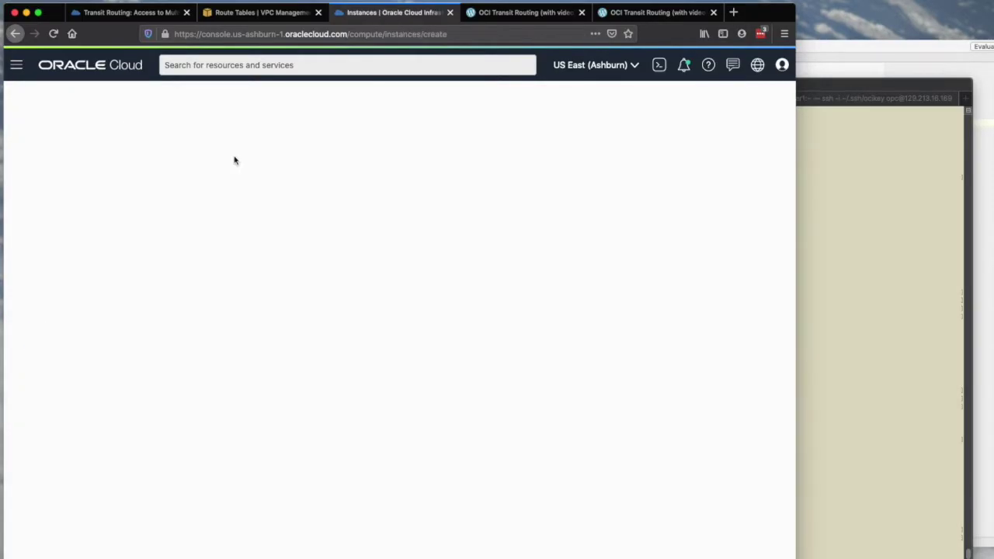
{"action": "triple_click", "coordinate": [80, 156]}
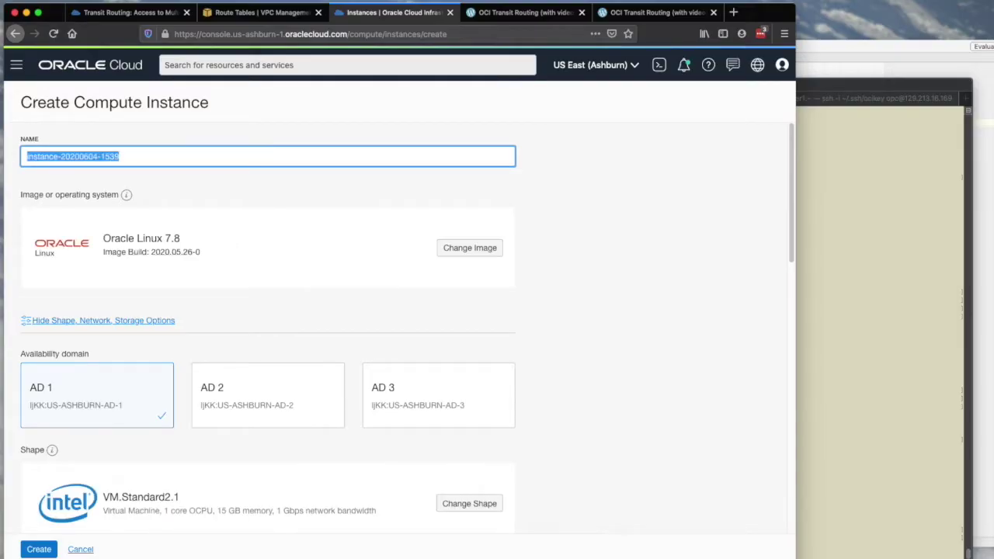
{"action": "type", "text": "Serversp2"}
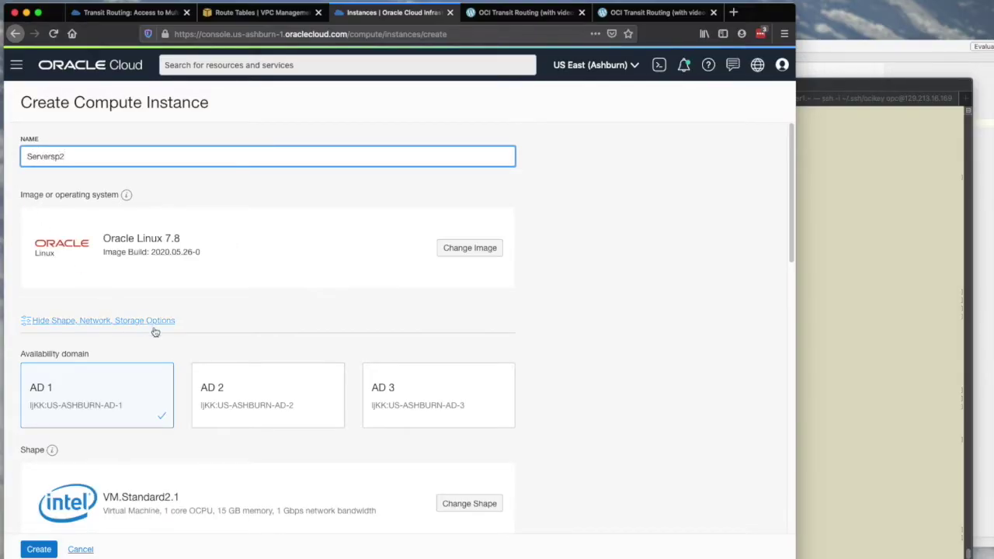
Step: Keep Spoke2 and its PrivSpoke2 subnet for Serversp2, add the ocikey.pub SSH public key file, and create the instance
{"action": "scroll", "coordinate": [186, 296], "scroll_direction": "down", "scroll_amount": 5}
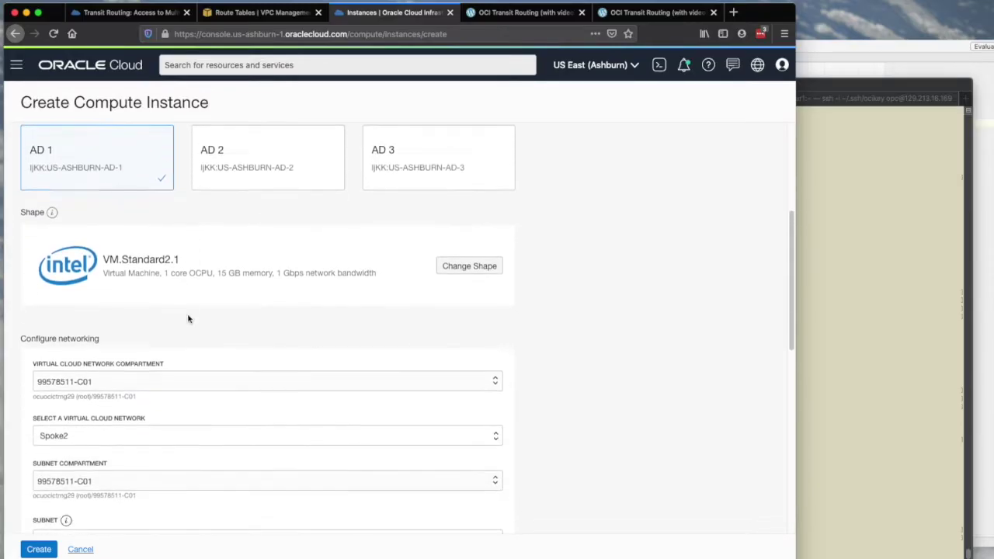
{"action": "scroll", "coordinate": [187, 409], "scroll_direction": "down", "scroll_amount": 1}
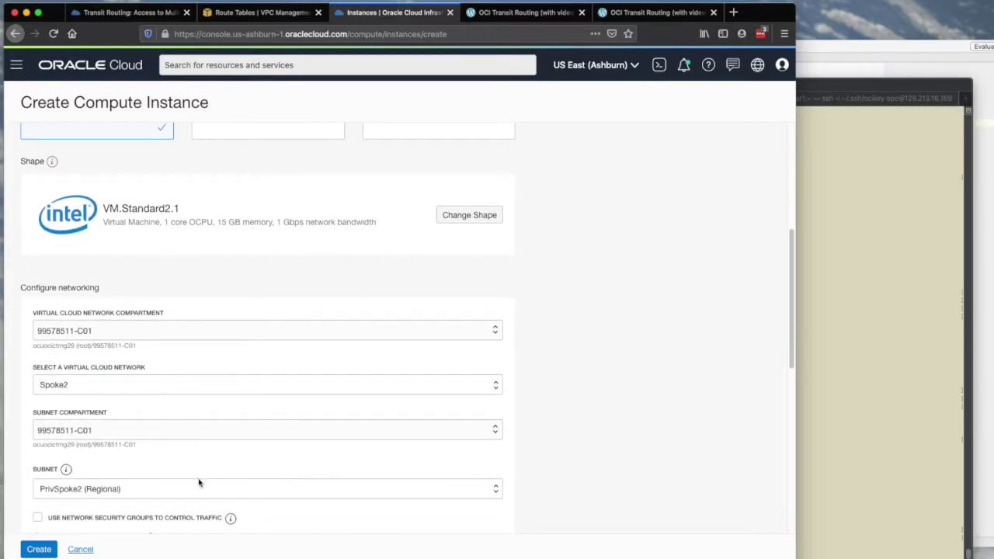
{"action": "scroll", "coordinate": [209, 494], "scroll_direction": "down", "scroll_amount": 3}
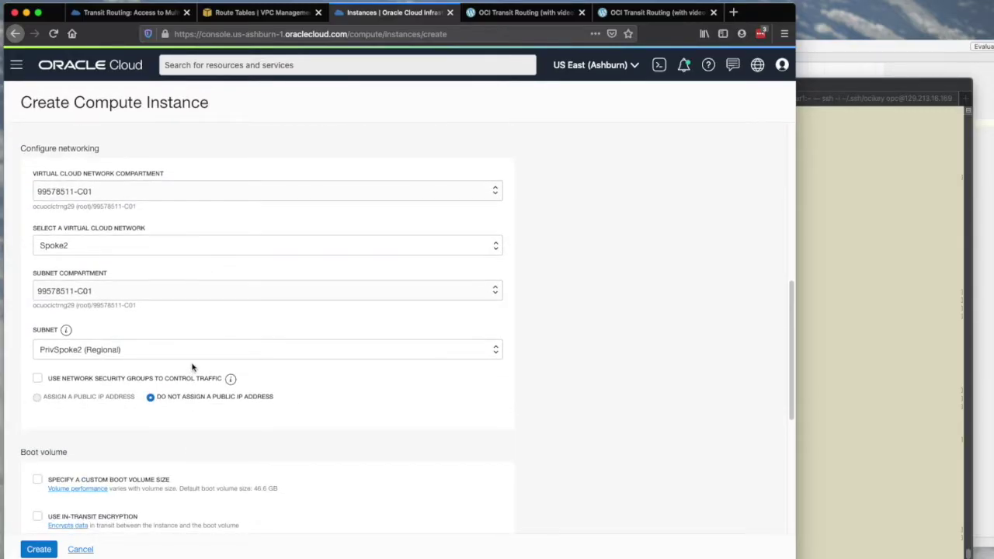
{"action": "scroll", "coordinate": [193, 368], "scroll_direction": "down", "scroll_amount": 5}
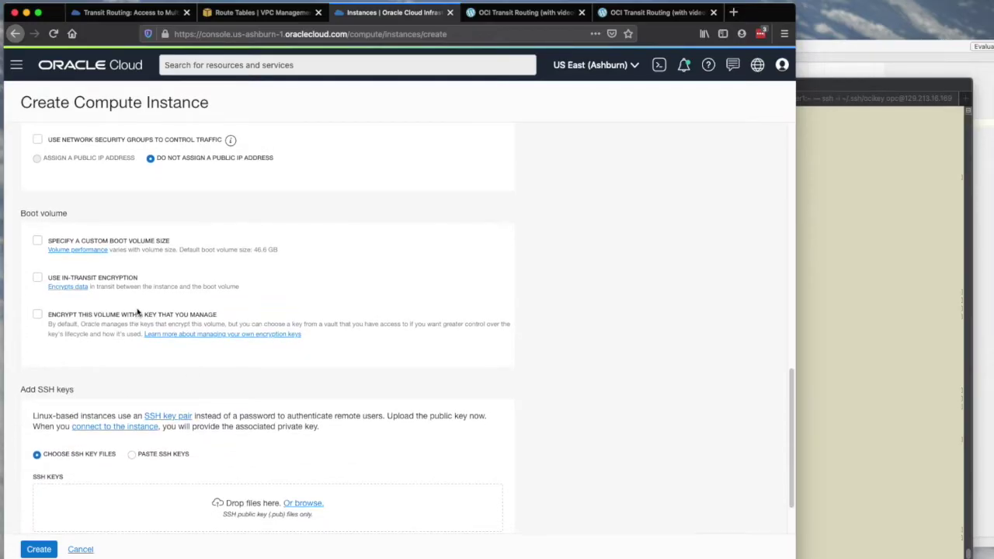
{"action": "scroll", "coordinate": [218, 417], "scroll_direction": "down", "scroll_amount": 1}
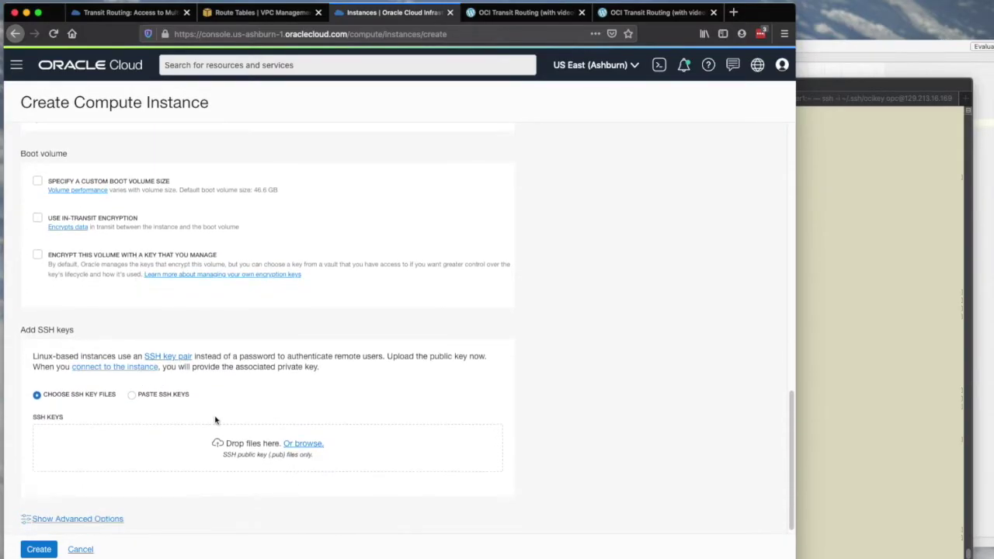
{"action": "left_click", "coordinate": [303, 443]}
{"action": "double_click", "coordinate": [463, 169]}
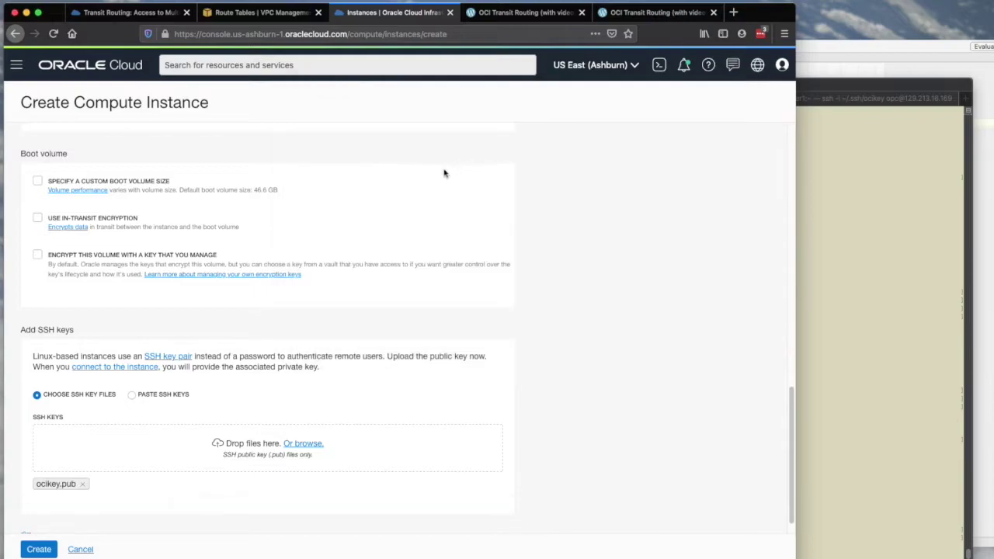
{"action": "left_click", "coordinate": [38, 549]}
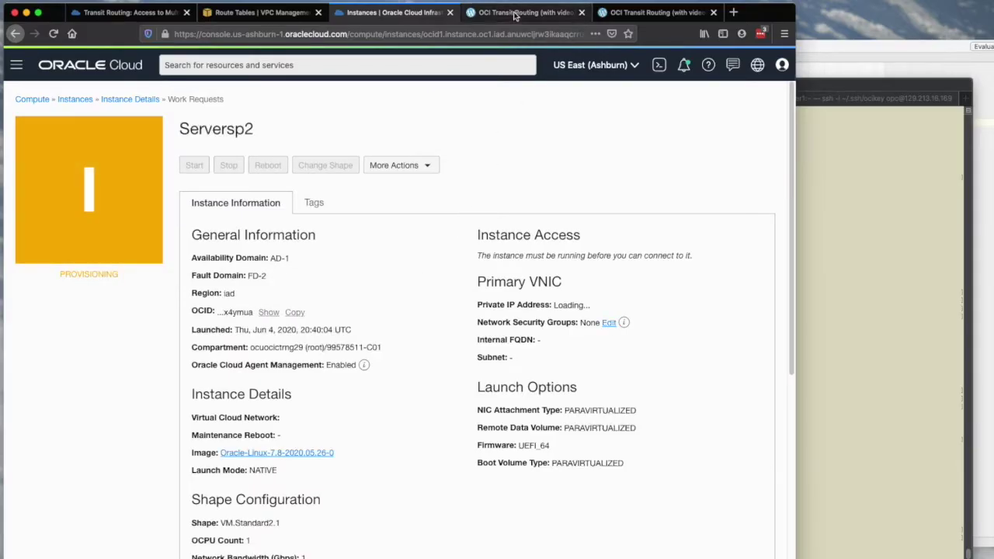
Step: Check the status of both spoke servers in the instance list and read the guide's notes on their private IPs and VCN peering
{"action": "left_click", "coordinate": [75, 99]}
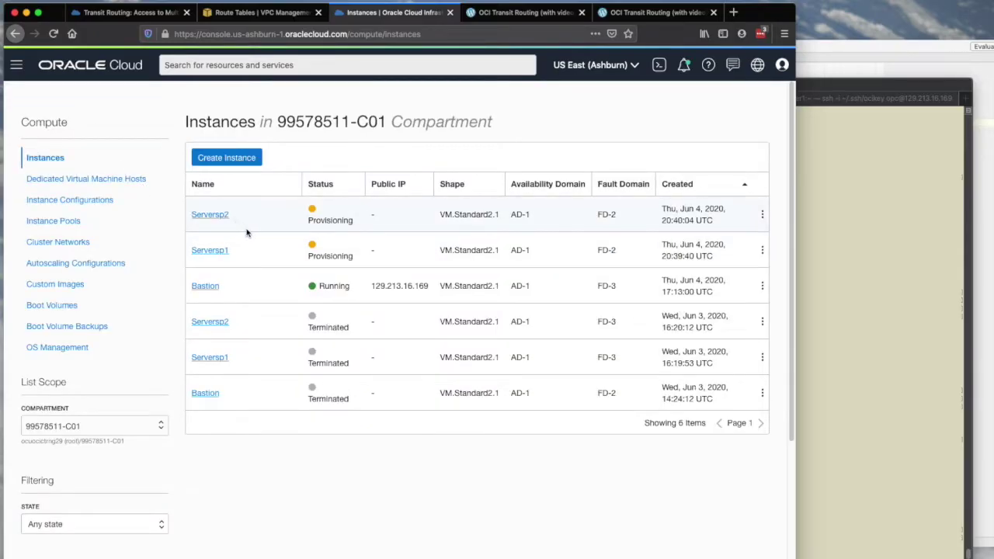
{"action": "key", "text": "super+Tab"}
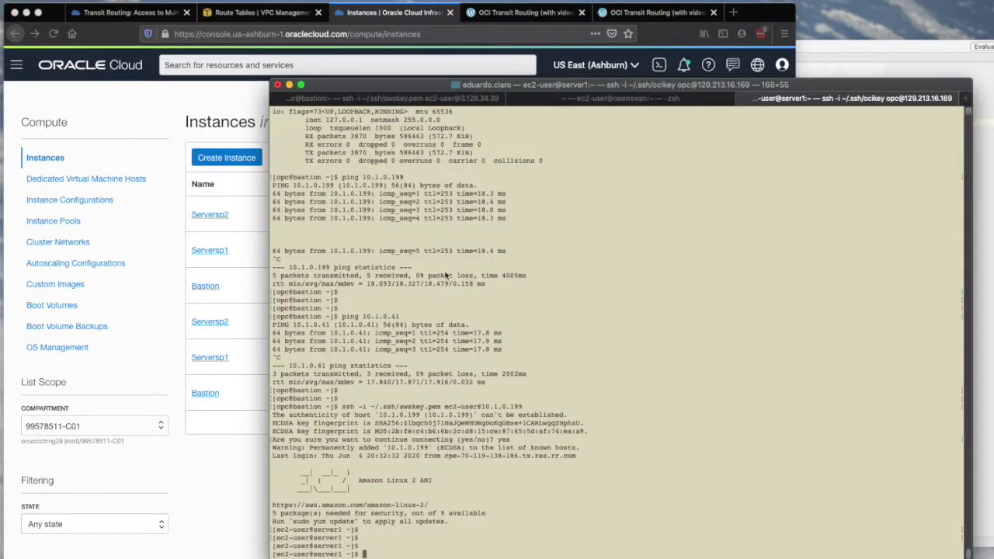
{"action": "key", "text": "super+Tab"}
{"action": "left_click", "coordinate": [505, 12]}
{"action": "scroll", "coordinate": [326, 314], "scroll_direction": "down", "scroll_amount": 10}
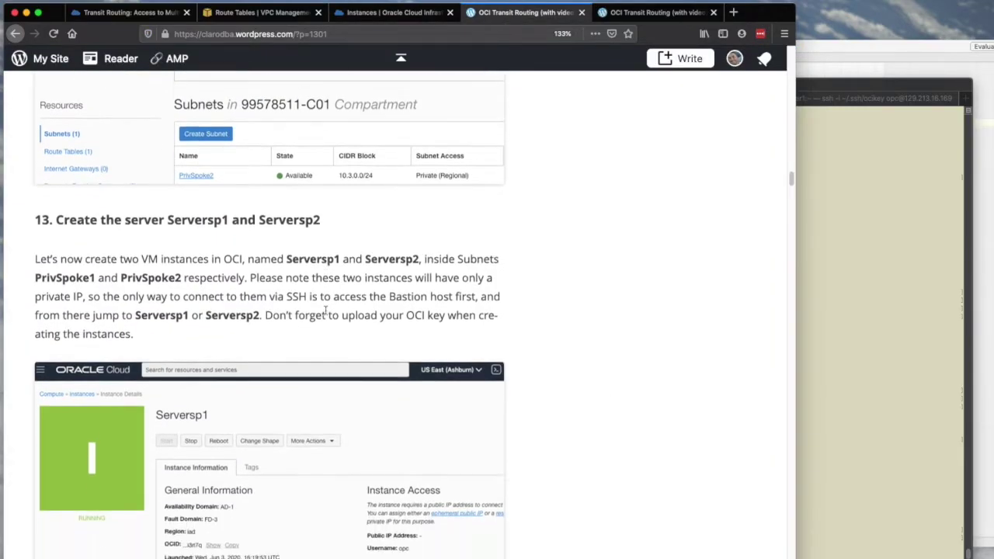
{"action": "scroll", "coordinate": [326, 313], "scroll_direction": "down", "scroll_amount": 8}
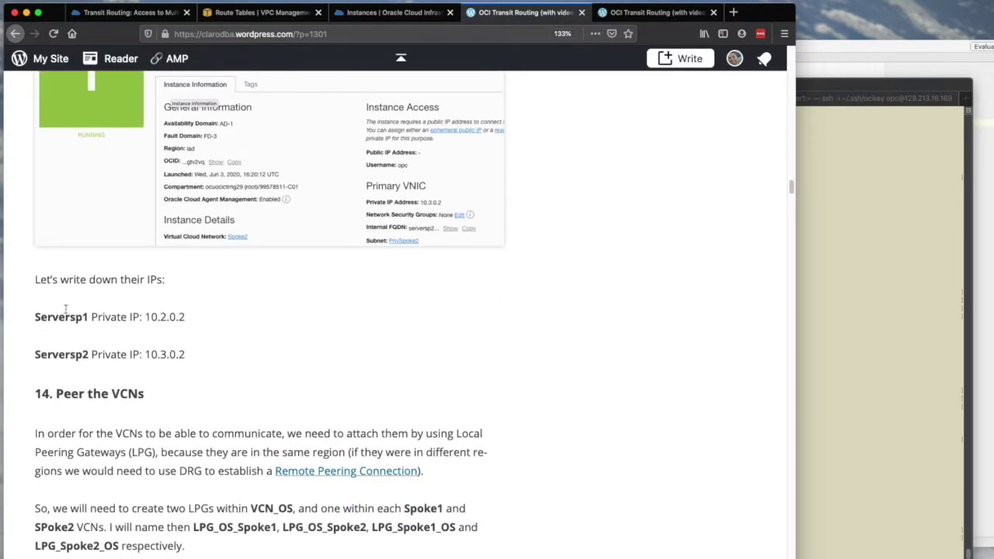
{"action": "left_click", "coordinate": [376, 20]}
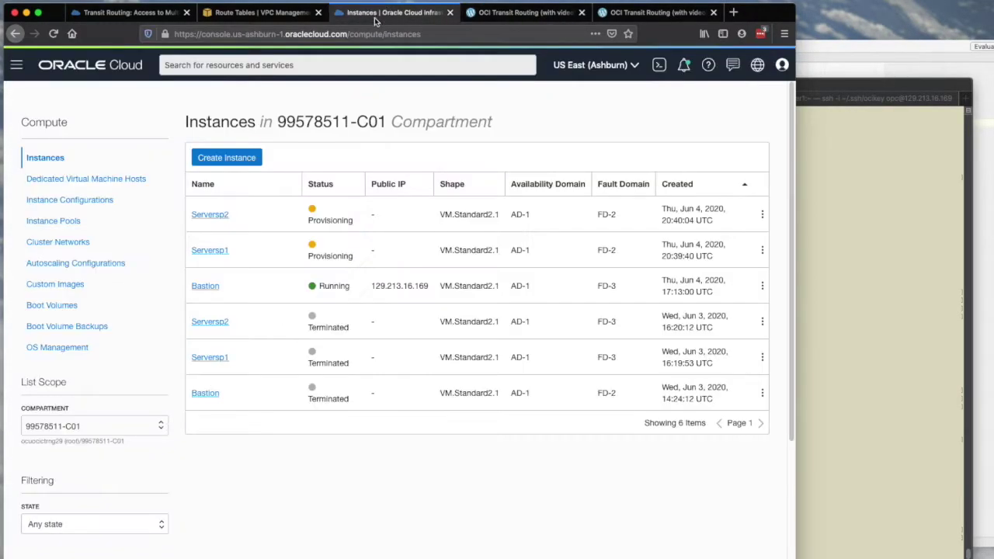
Step: Copy Serversp1's private IP address, 10.2.0.2, from its instance details into the Serversp1 line of the text notes
{"action": "left_click", "coordinate": [215, 250]}
{"action": "left_click_drag", "start_coordinate": [582, 304], "coordinate": [554, 304]}
{"action": "key", "text": "super+c"}
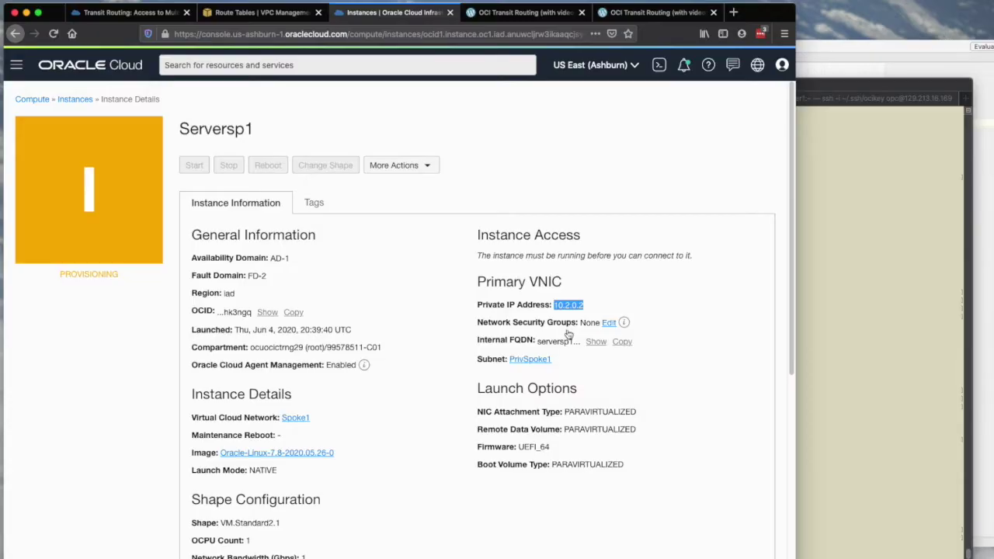
{"action": "key", "text": "super+Tab"}
{"action": "left_click", "coordinate": [567, 292]}
{"action": "key", "text": "super+v"}
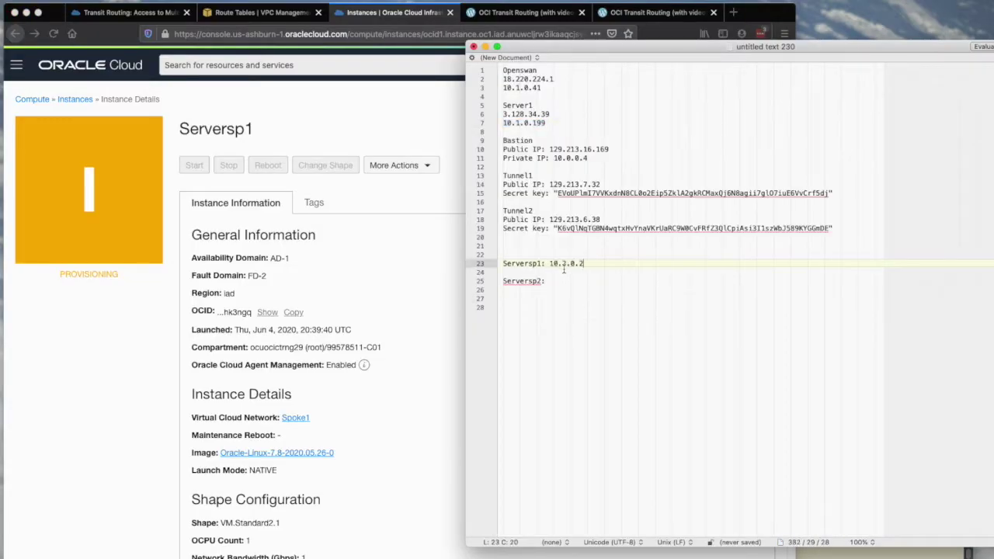
Step: Copy Serversp2's private IP address, 10.3.0.2, from its instance details into the Serversp2 line of the text notes
{"action": "left_click", "coordinate": [409, 279]}
{"action": "left_click", "coordinate": [74, 98]}
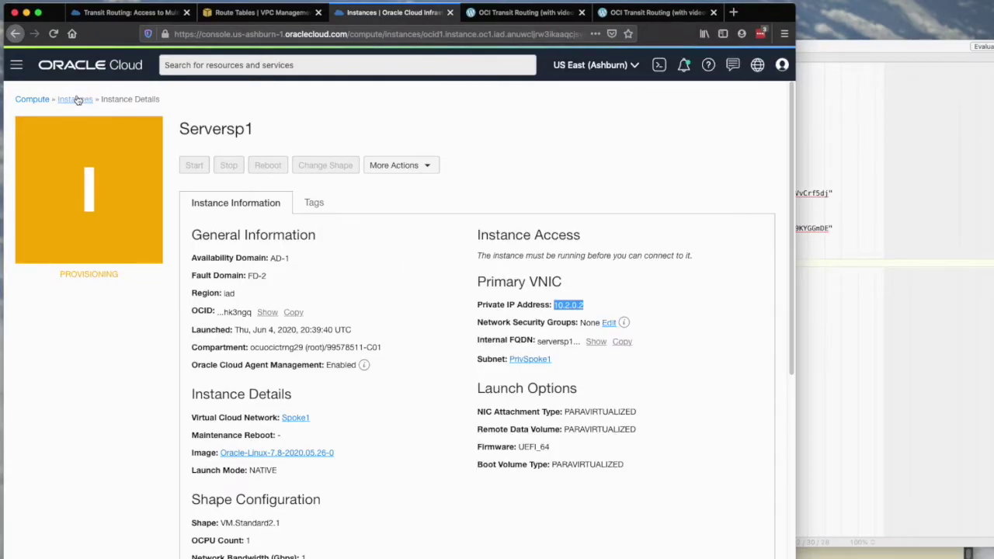
{"action": "left_click", "coordinate": [225, 215]}
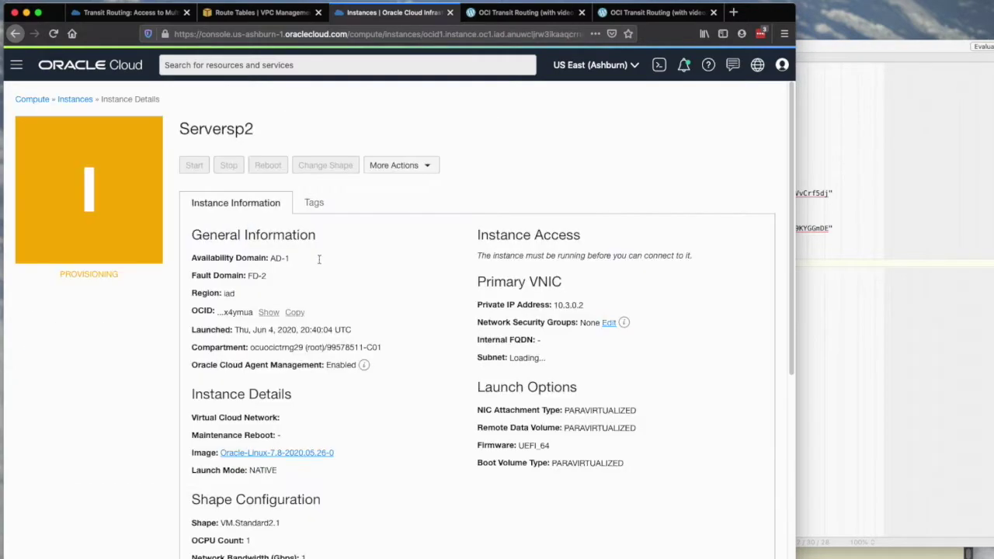
{"action": "left_click_drag", "start_coordinate": [584, 305], "coordinate": [553, 304]}
{"action": "key", "text": "super+c"}
{"action": "left_click", "coordinate": [856, 314]}
{"action": "left_click", "coordinate": [570, 286]}
{"action": "key", "text": "super+v"}
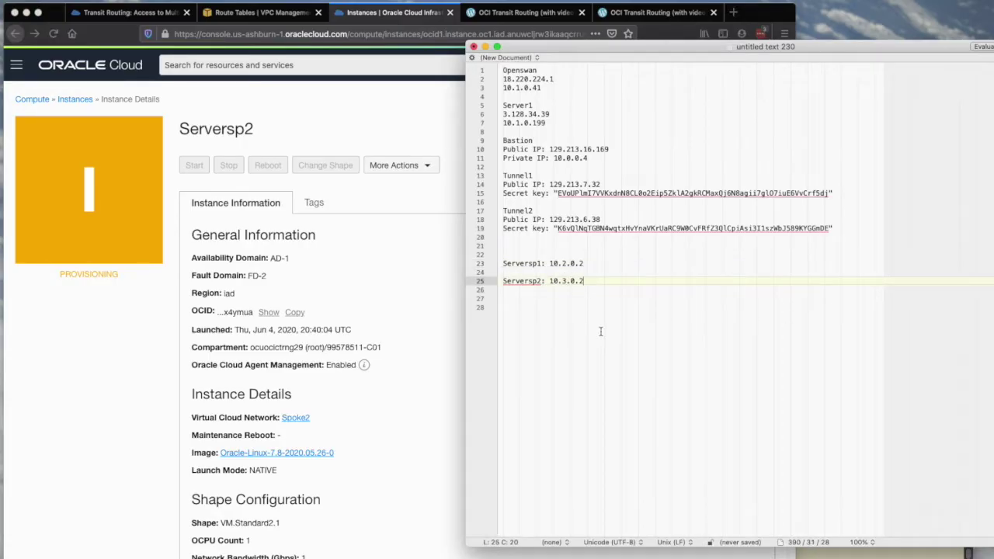
{"action": "key", "text": "Return"}
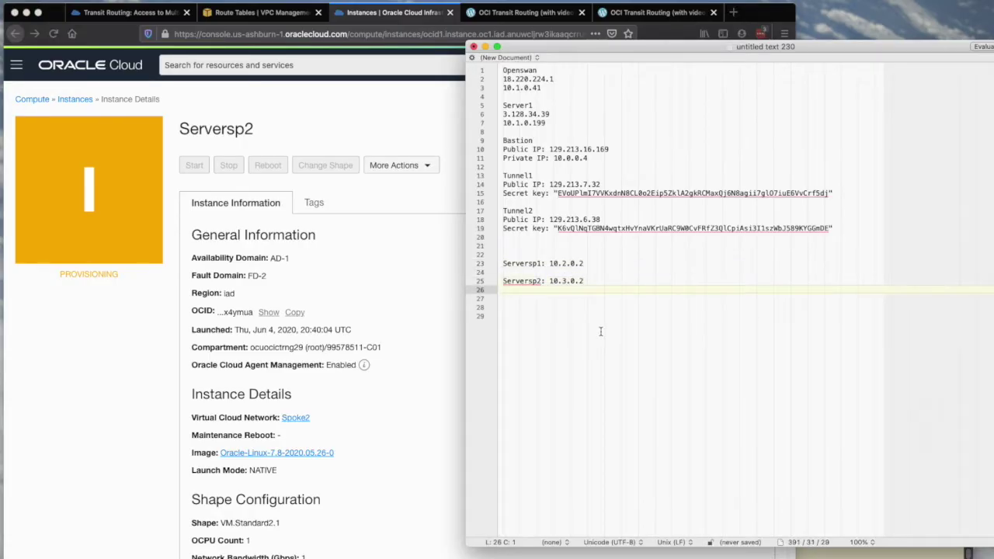
Step: Read the guide's section on peering the VCNs with Local Peering Gateways and examine the transit routing architecture diagram
{"action": "left_click", "coordinate": [435, 288]}
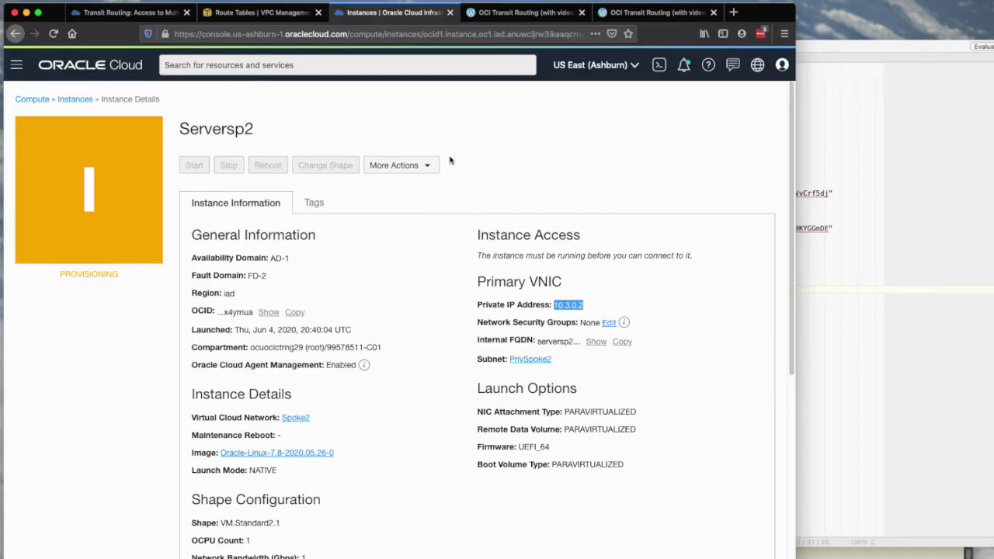
{"action": "left_click", "coordinate": [75, 99]}
{"action": "left_click", "coordinate": [536, 12]}
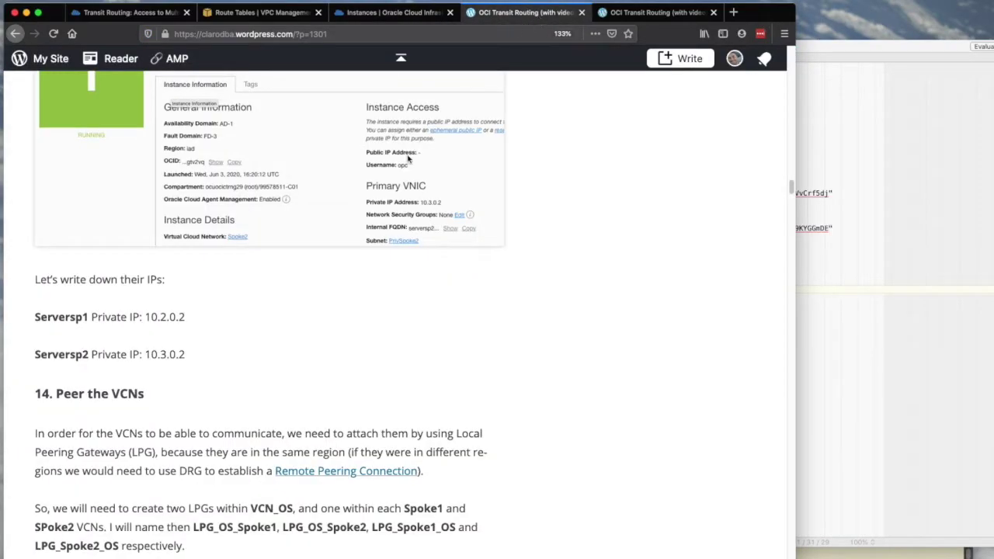
{"action": "scroll", "coordinate": [349, 366], "scroll_direction": "down", "scroll_amount": 3}
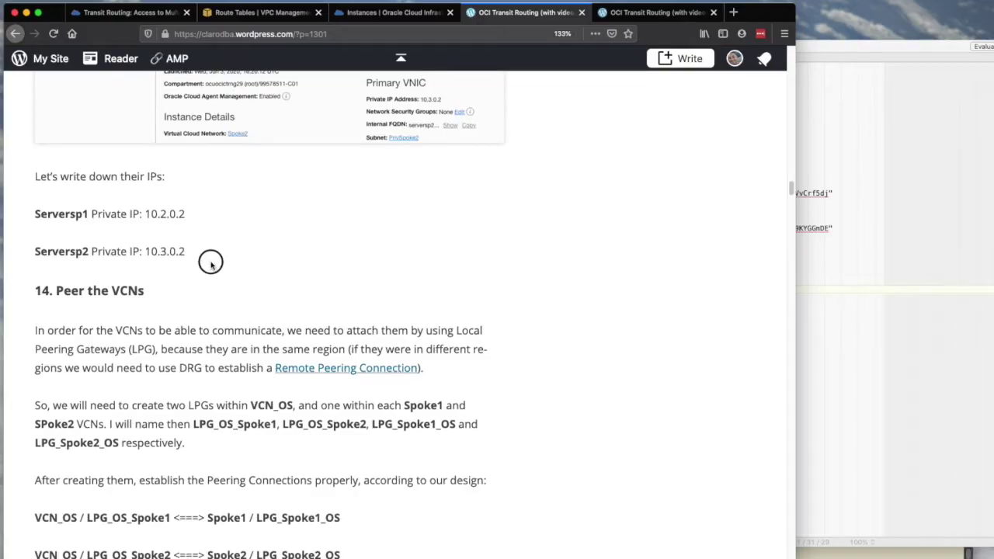
{"action": "left_click_drag", "start_coordinate": [211, 260], "coordinate": [349, 457]}
{"action": "left_click", "coordinate": [349, 459]}
{"action": "left_click", "coordinate": [650, 15]}
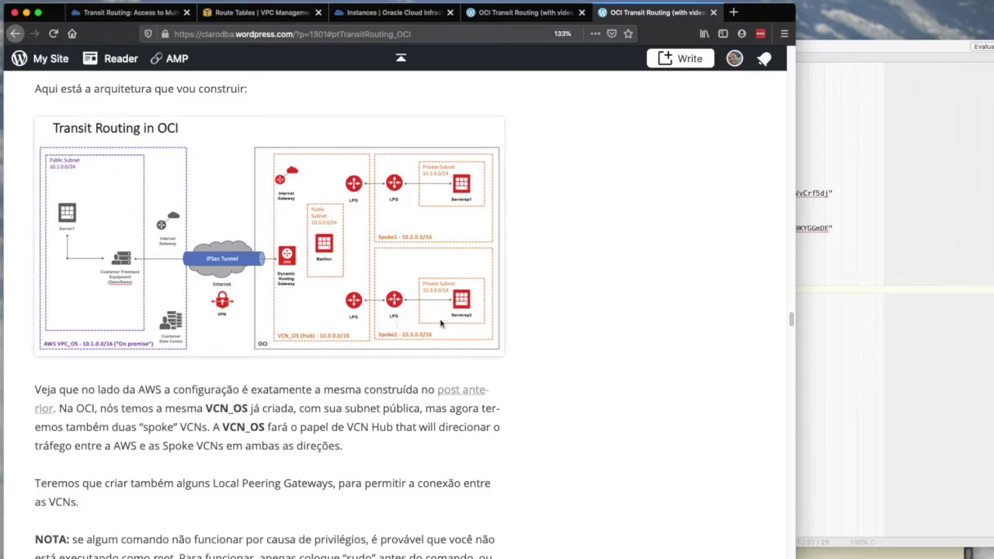
{"action": "left_click", "coordinate": [520, 21]}
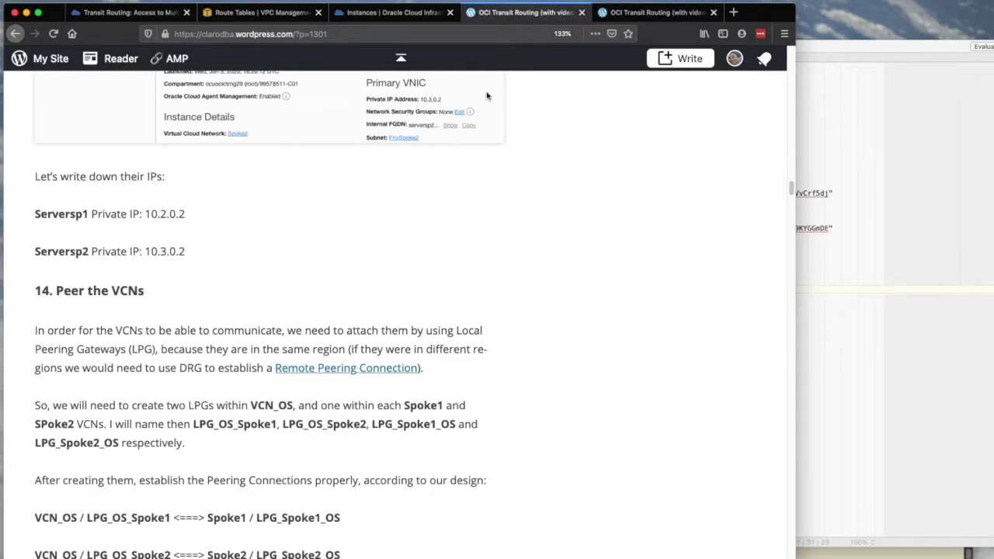
Step: Go back to the Oracle Cloud console and open the details of the VCN_OS virtual cloud network
{"action": "left_click", "coordinate": [411, 12]}
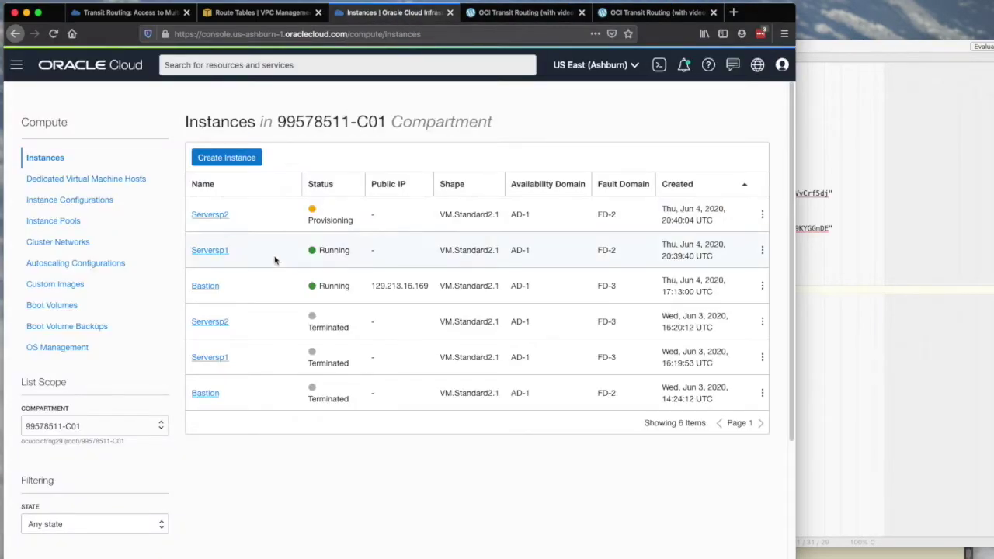
{"action": "left_click", "coordinate": [16, 65]}
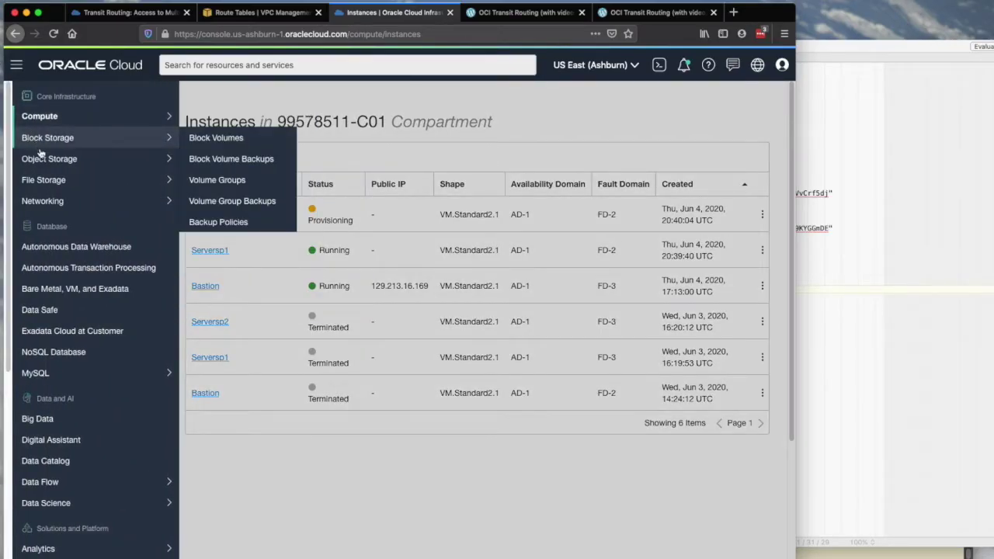
{"action": "mouse_move", "coordinate": [53, 201]}
{"action": "left_click", "coordinate": [220, 221]}
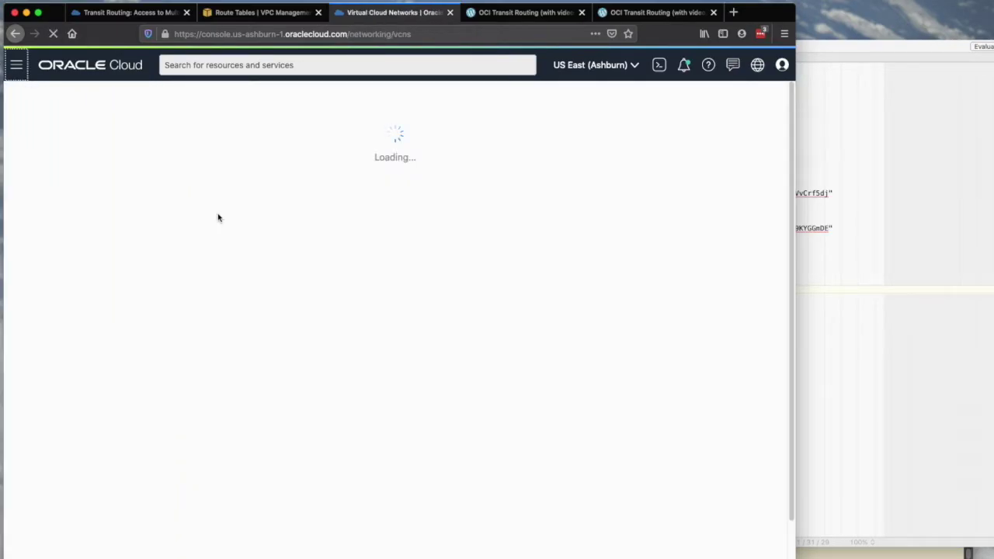
{"action": "left_click", "coordinate": [213, 257]}
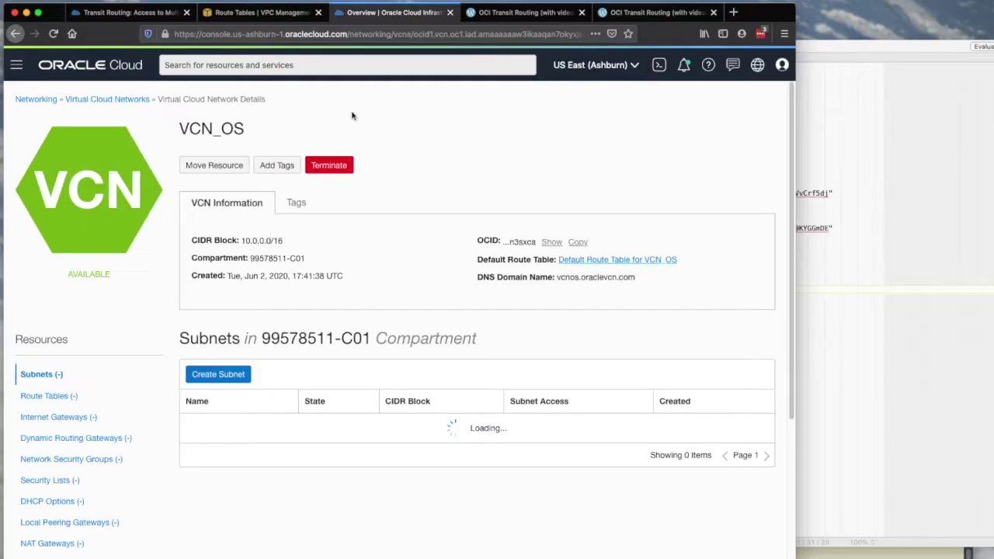
Step: Create a local peering gateway in VCN_OS named LPG_OS_Spoke1, taking the name from the guide
{"action": "left_click", "coordinate": [515, 13]}
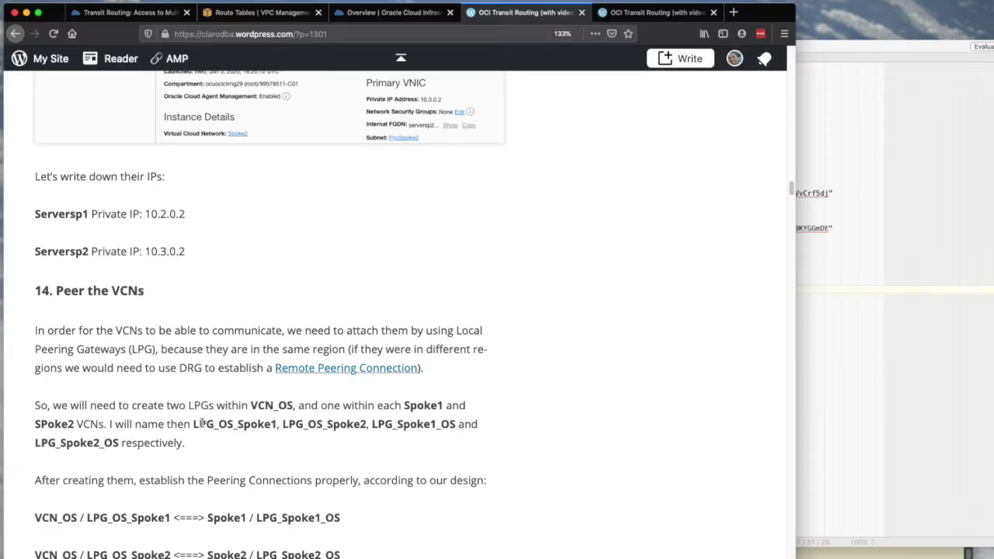
{"action": "left_click_drag", "start_coordinate": [195, 426], "coordinate": [277, 426]}
{"action": "key", "text": "super+c"}
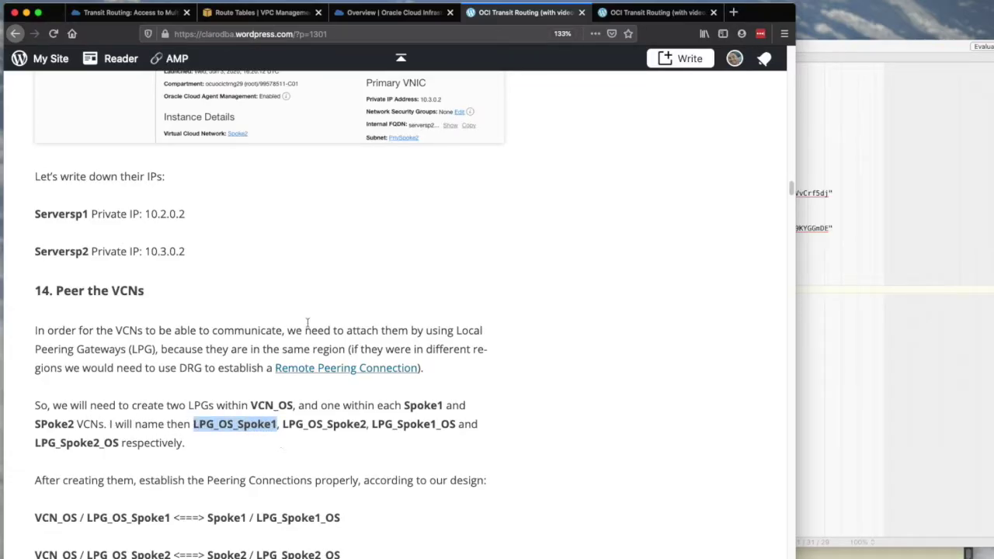
{"action": "left_click", "coordinate": [393, 14]}
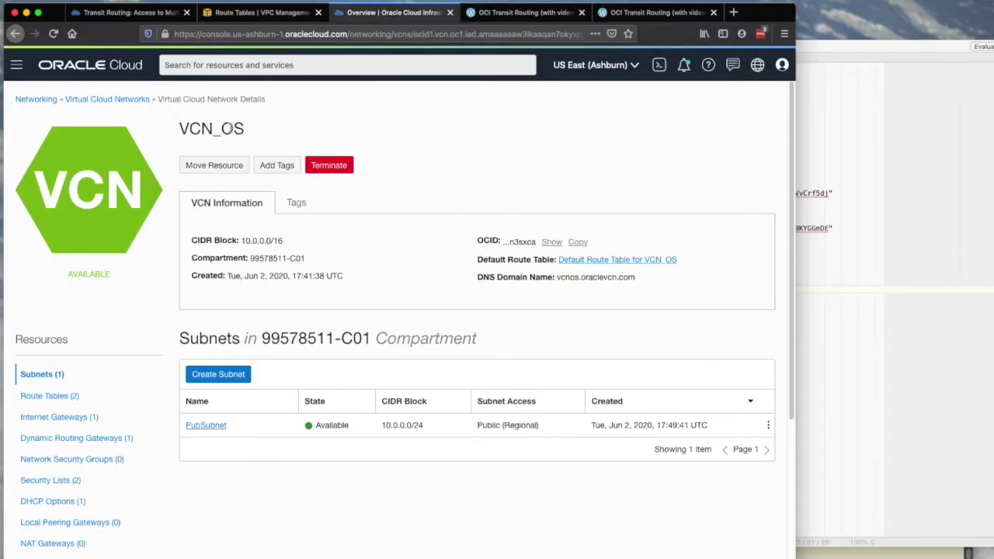
{"action": "left_click", "coordinate": [87, 525]}
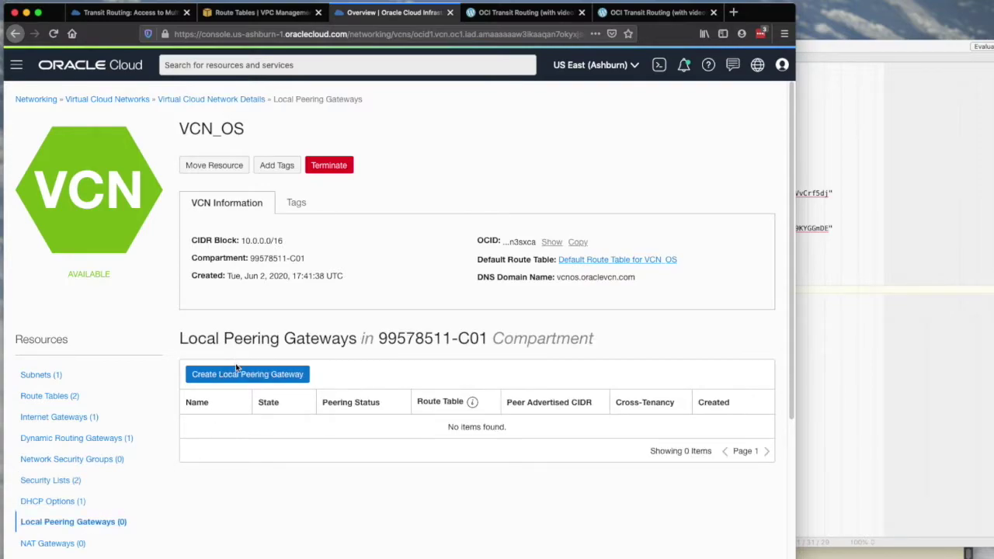
{"action": "left_click", "coordinate": [237, 371]}
{"action": "left_click", "coordinate": [273, 164]}
{"action": "key", "text": "super+v"}
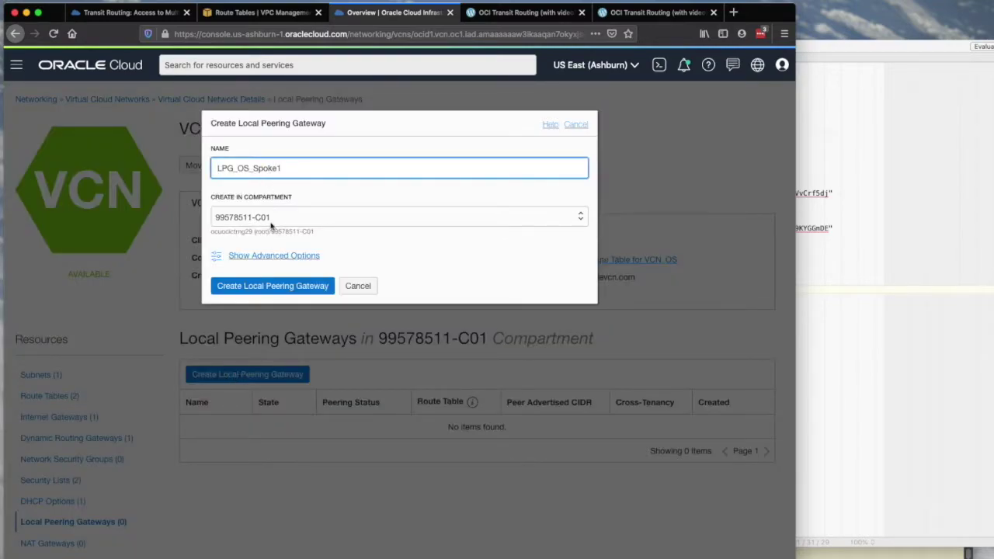
{"action": "left_click", "coordinate": [273, 286]}
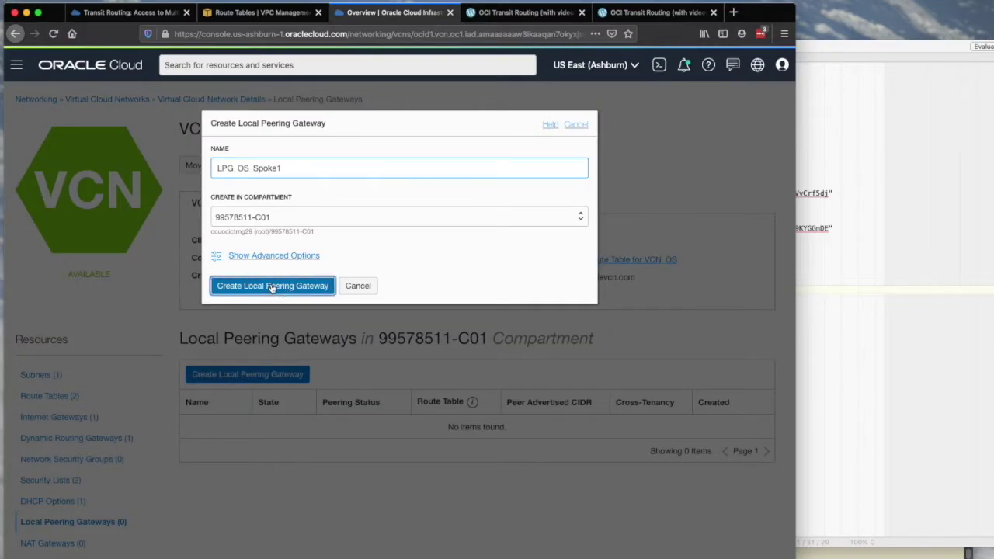
Step: Create a second local peering gateway in VCN_OS named LPG_OS_Spoke2
{"action": "left_click", "coordinate": [272, 374]}
{"action": "left_click", "coordinate": [279, 171]}
{"action": "key", "text": "super+v"}
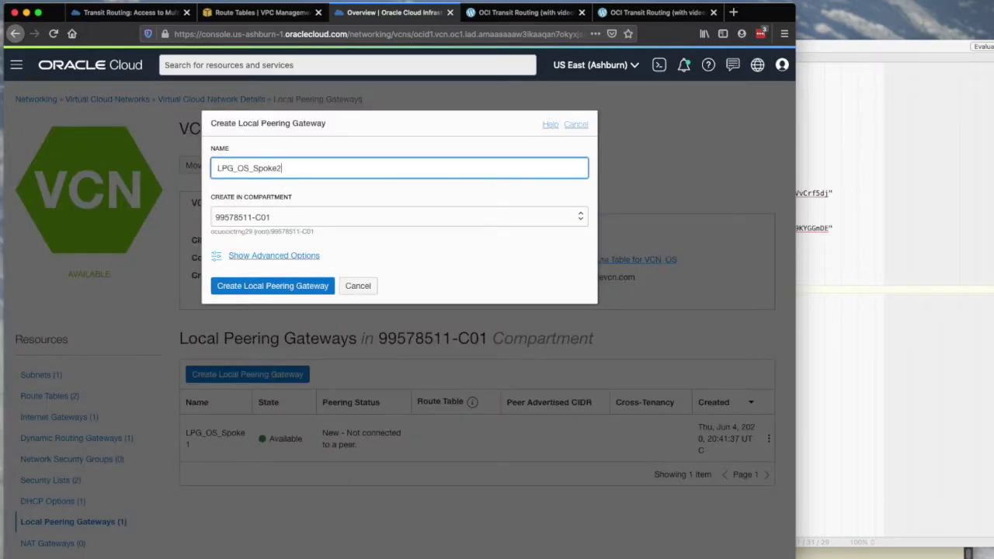
{"action": "left_click", "coordinate": [271, 285]}
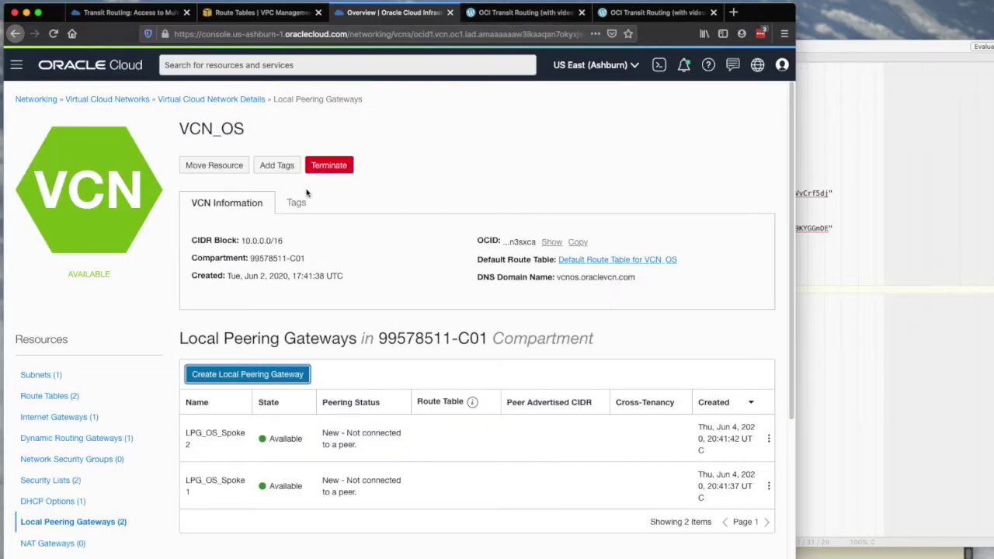
Step: Create a local peering gateway in the Spoke1 VCN named LPG_Spoke1_OS, taking the name from the guide
{"action": "left_click", "coordinate": [139, 102]}
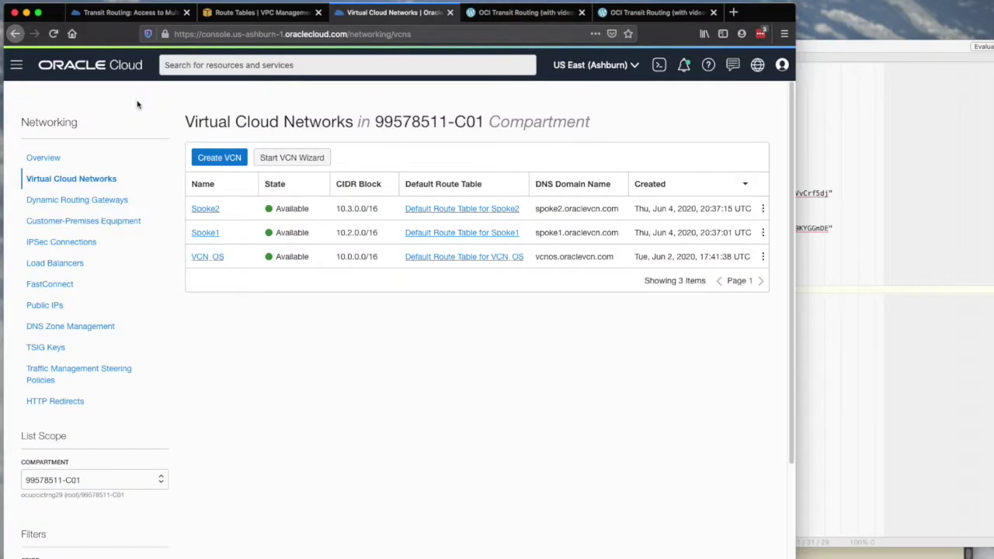
{"action": "left_click", "coordinate": [206, 232]}
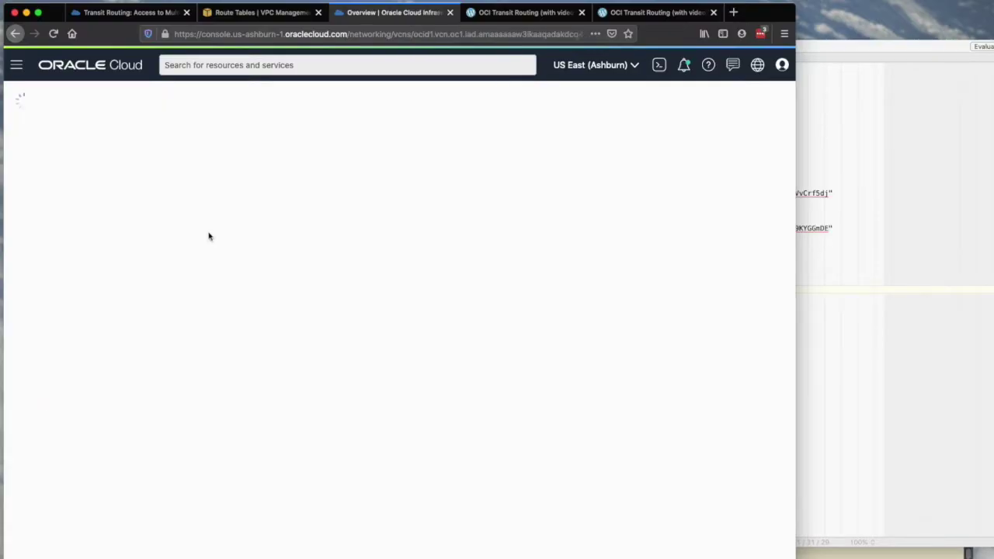
{"action": "left_click", "coordinate": [505, 16]}
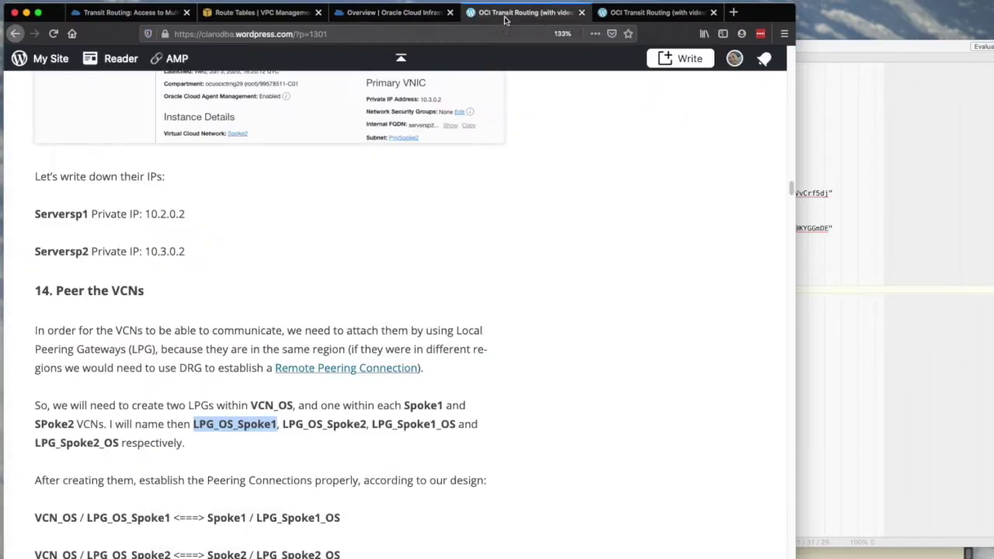
{"action": "left_click", "coordinate": [455, 424]}
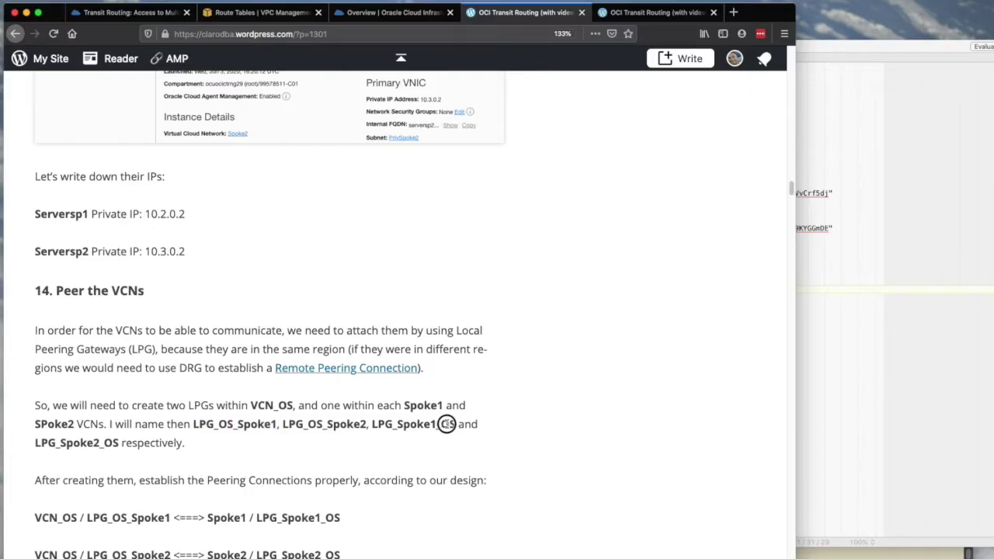
{"action": "left_click_drag", "start_coordinate": [456, 424], "coordinate": [373, 425]}
{"action": "key", "text": "ctrl+c"}
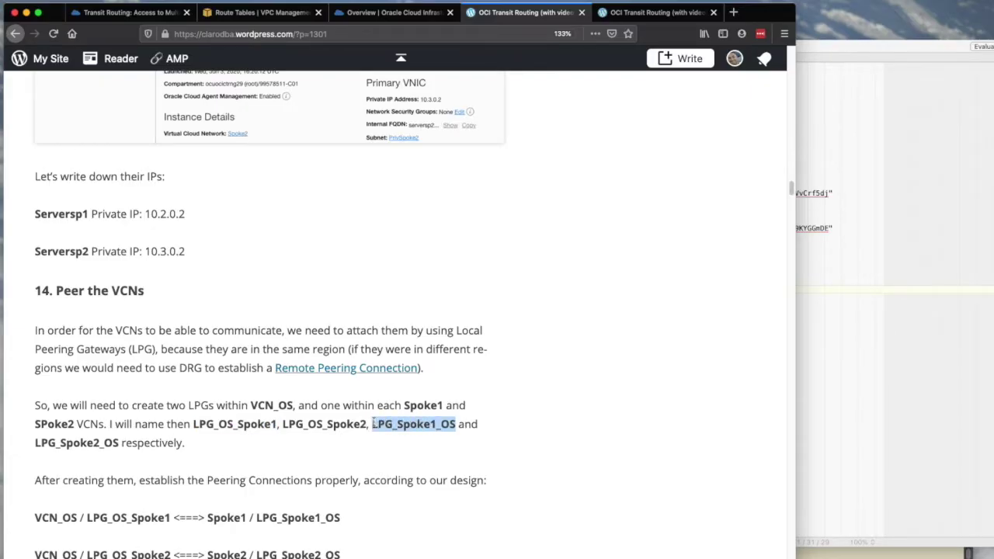
{"action": "left_click", "coordinate": [355, 14]}
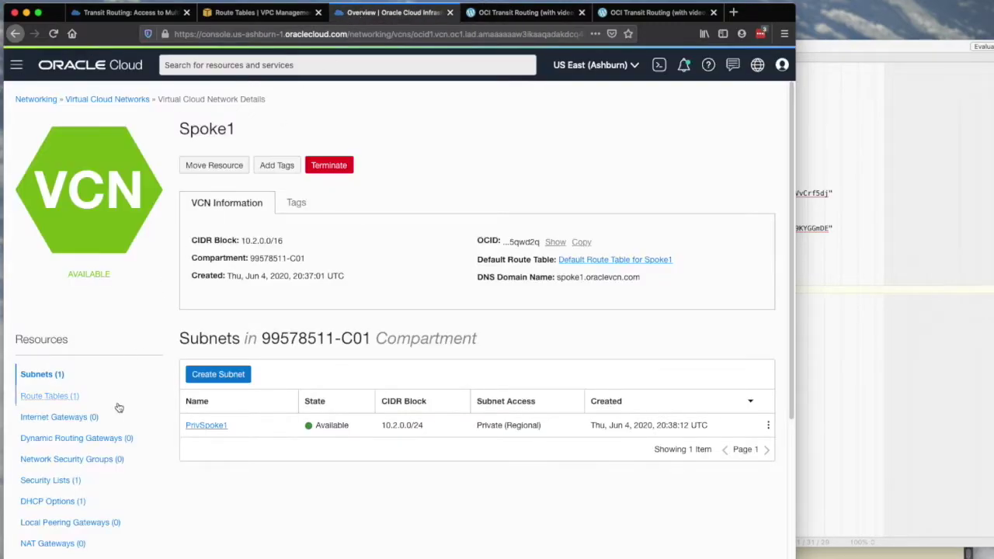
{"action": "left_click", "coordinate": [95, 522]}
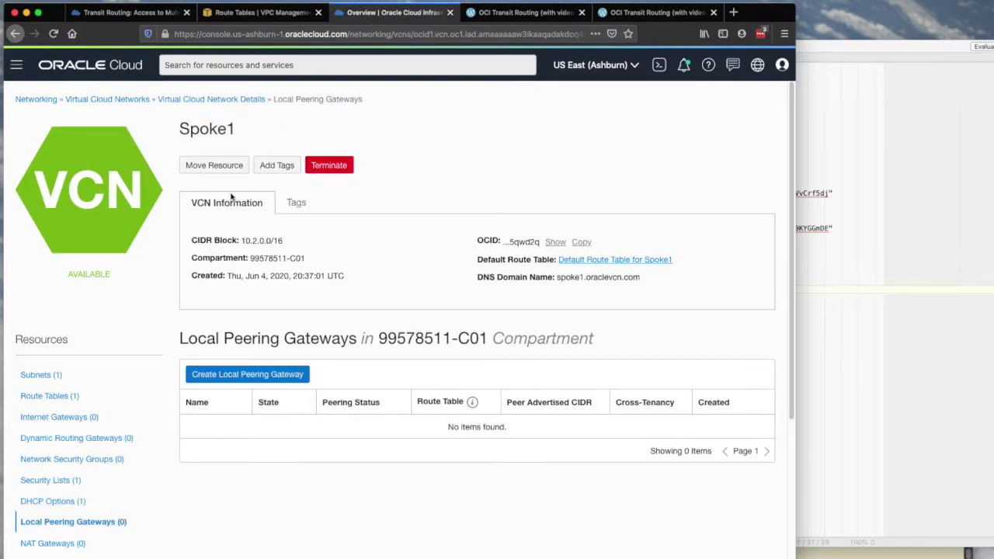
{"action": "left_click", "coordinate": [264, 374]}
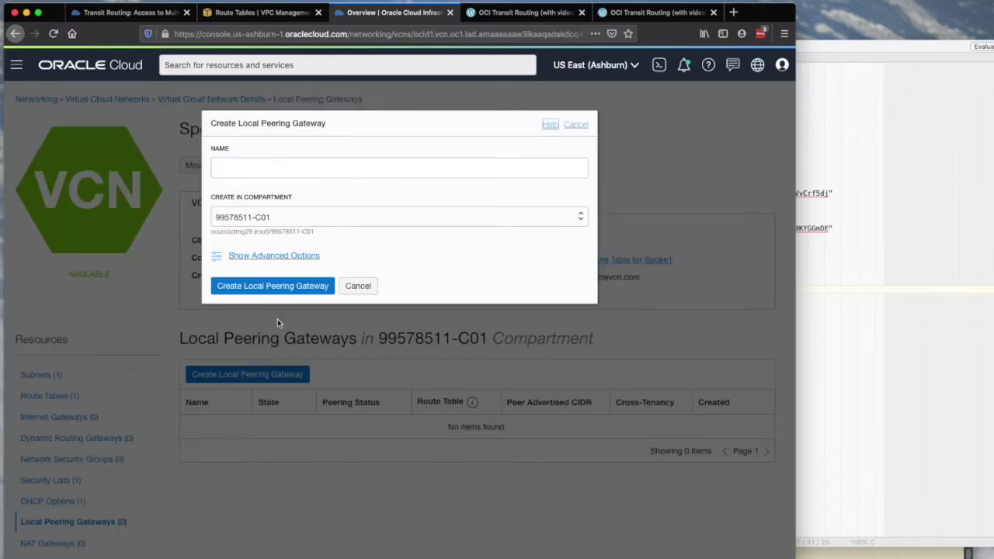
{"action": "left_click", "coordinate": [284, 165]}
{"action": "type", "text": "LPG_Spoke1_OS"}
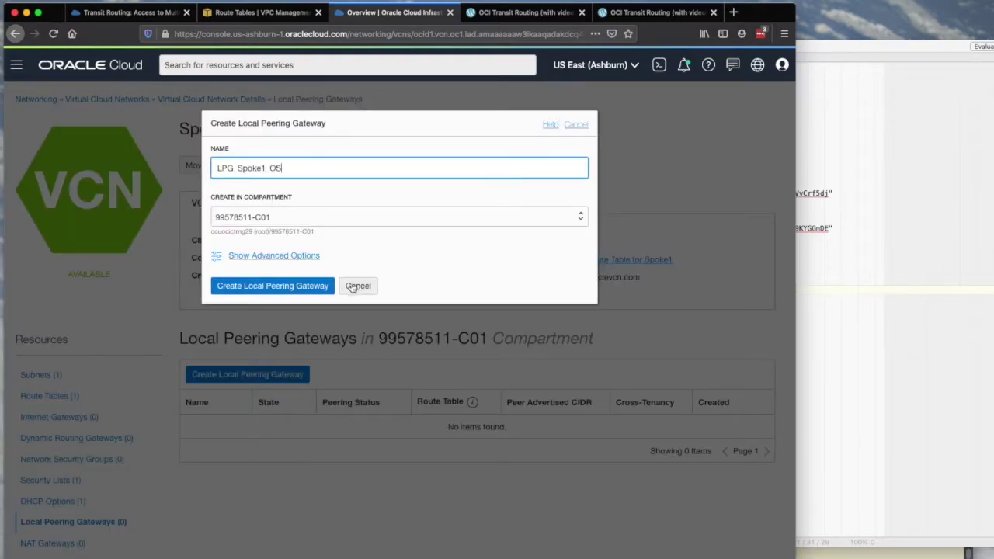
{"action": "left_click", "coordinate": [302, 290]}
Step: Create a local peering gateway in the Spoke2 VCN named LPG_Spoke2_OS
{"action": "left_click", "coordinate": [120, 100]}
{"action": "left_click", "coordinate": [200, 208]}
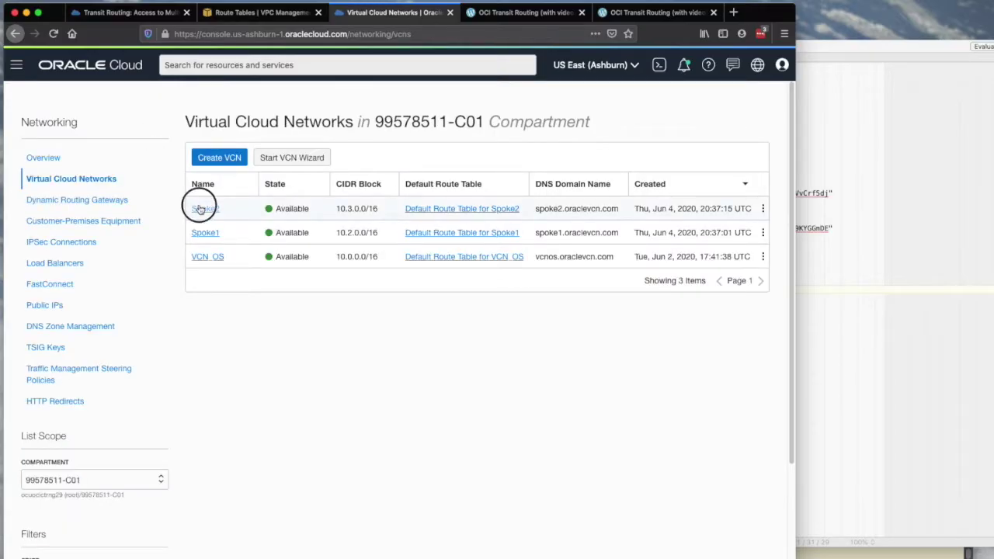
{"action": "left_click", "coordinate": [78, 522]}
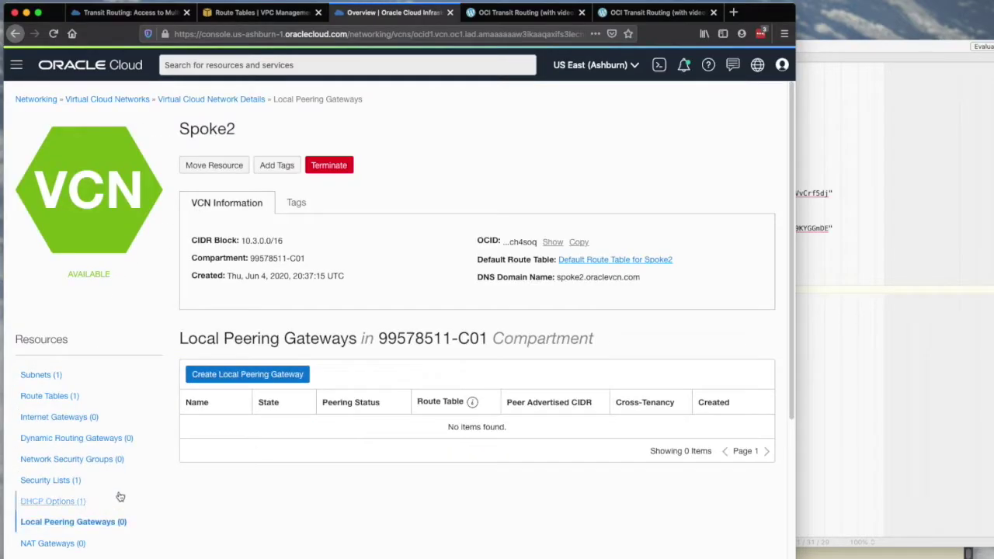
{"action": "left_click", "coordinate": [223, 377]}
{"action": "left_click", "coordinate": [268, 168]}
{"action": "key", "text": "ctrl+v"}
{"action": "left_click_drag", "start_coordinate": [266, 168], "coordinate": [261, 168]}
{"action": "type", "text": "2"}
{"action": "left_click", "coordinate": [267, 286]}
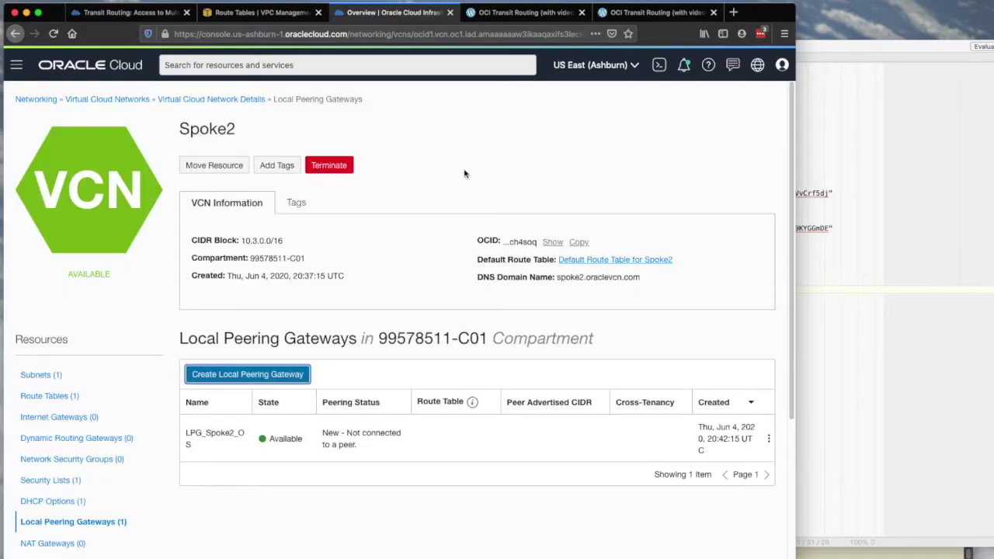
Step: Read in the guide which local peering gateways of VCN_OS, Spoke1 and Spoke2 have to be connected to each other
{"action": "left_click", "coordinate": [528, 16]}
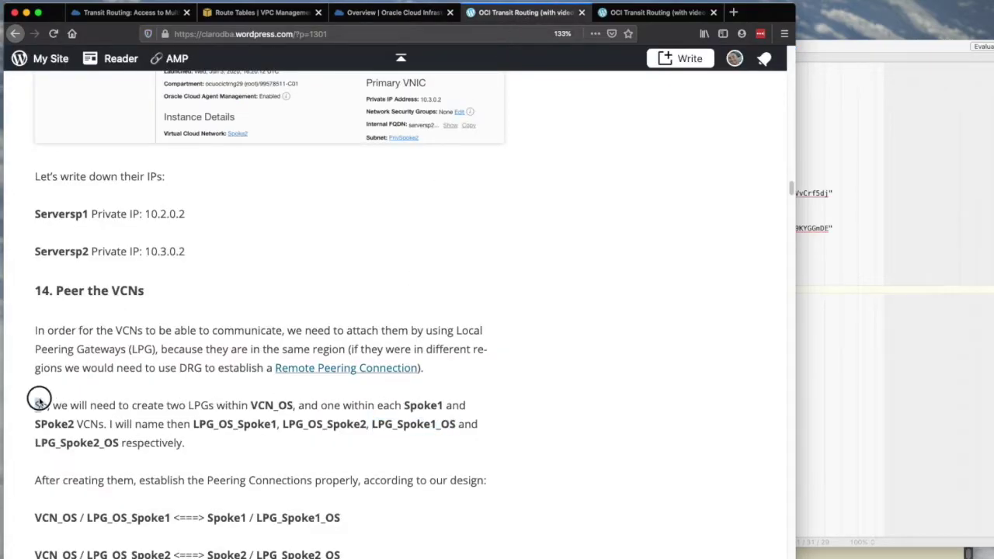
{"action": "left_click_drag", "start_coordinate": [38, 399], "coordinate": [202, 450]}
{"action": "scroll", "coordinate": [265, 445], "scroll_direction": "down", "scroll_amount": 1}
{"action": "scroll", "coordinate": [264, 445], "scroll_direction": "down", "scroll_amount": 2}
{"action": "left_click", "coordinate": [192, 383]}
{"action": "left_click_drag", "start_coordinate": [37, 389], "coordinate": [438, 464]}
{"action": "left_click", "coordinate": [392, 12]}
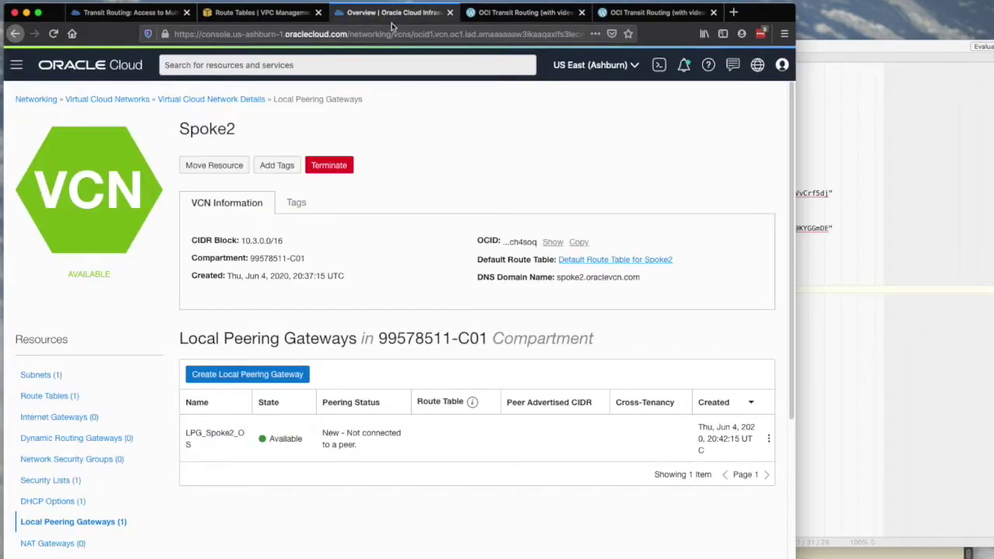
Step: Return to the Oracle Cloud console and open the local peering gateways of VCN_OS
{"action": "left_click", "coordinate": [213, 100]}
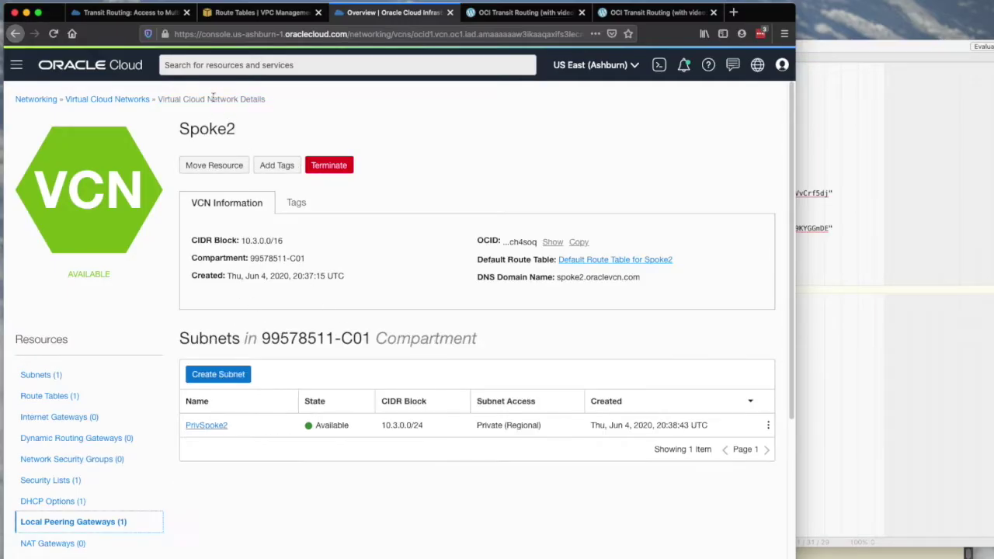
{"action": "left_click", "coordinate": [139, 105]}
{"action": "left_click", "coordinate": [220, 259]}
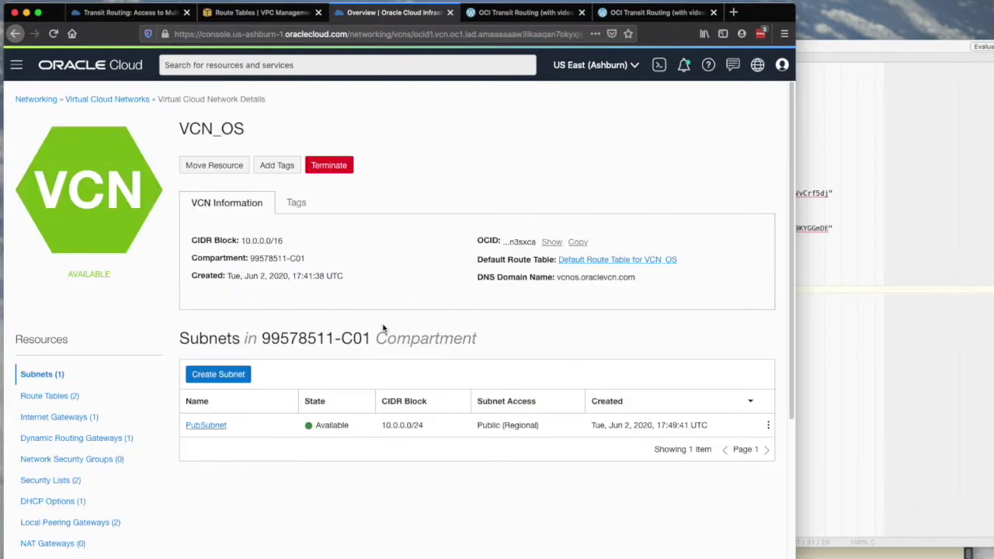
{"action": "left_click", "coordinate": [74, 522]}
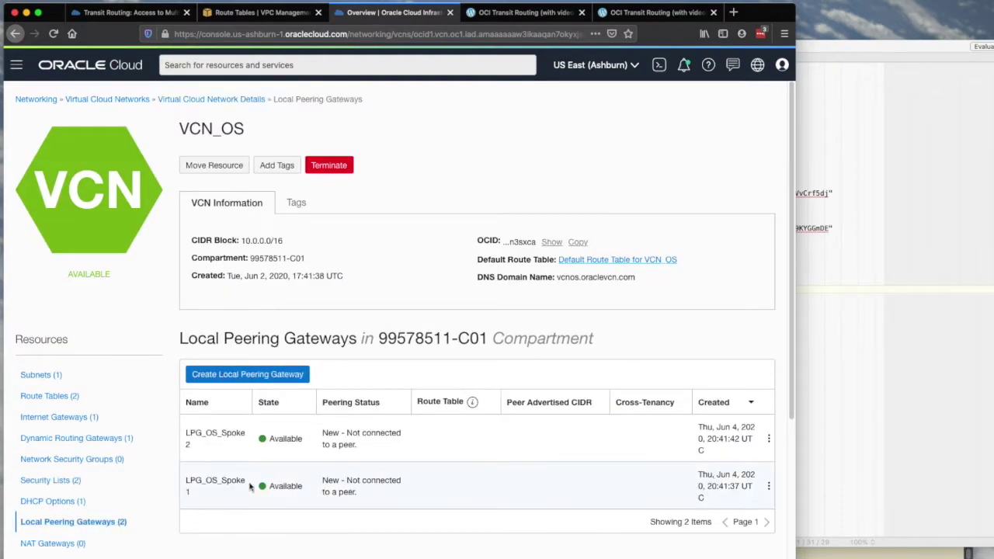
Step: Establish a peering connection from LPG_OS_Spoke1 to the Spoke1 VCN's gateway LPG_Spoke1_OS
{"action": "scroll", "coordinate": [351, 461], "scroll_direction": "down", "scroll_amount": 2}
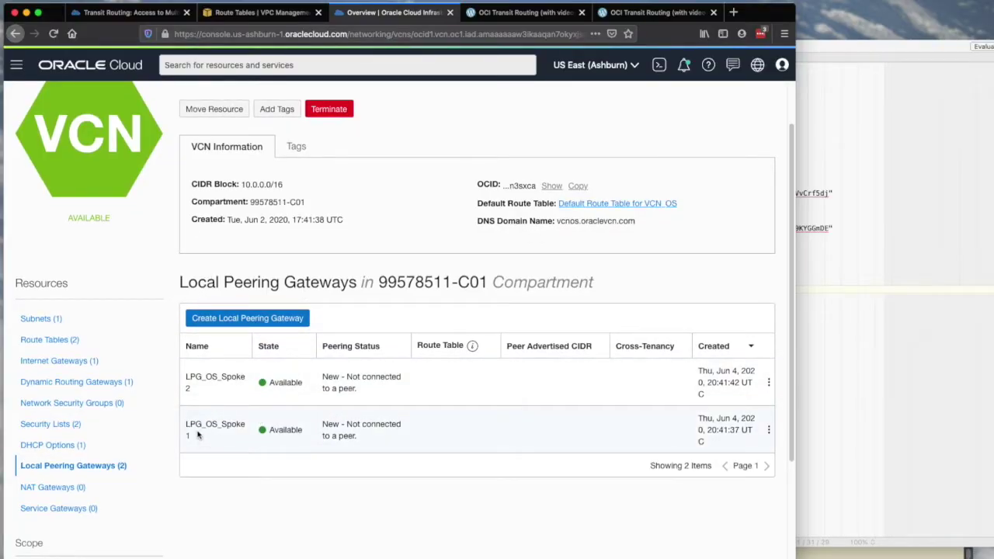
{"action": "left_click_drag", "start_coordinate": [191, 422], "coordinate": [193, 437]}
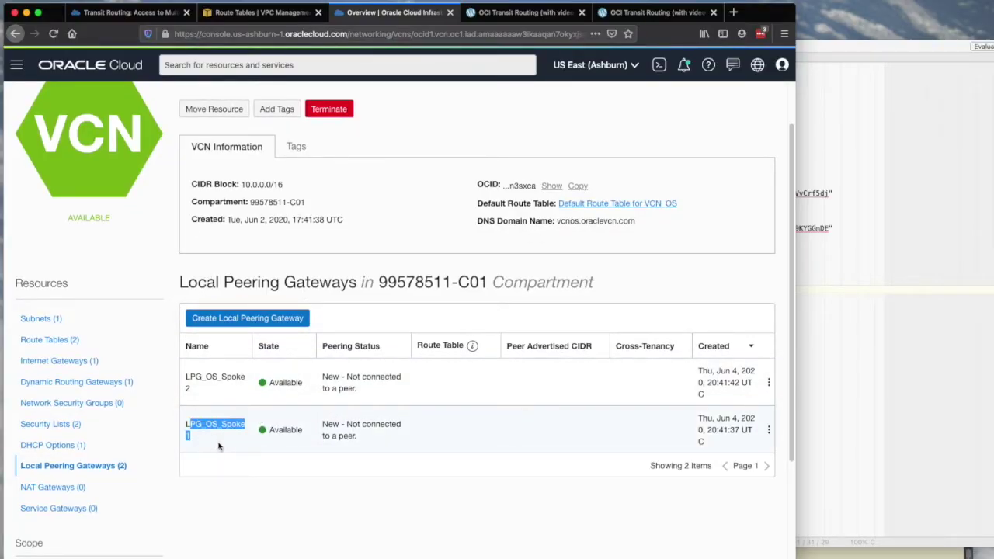
{"action": "left_click", "coordinate": [769, 431]}
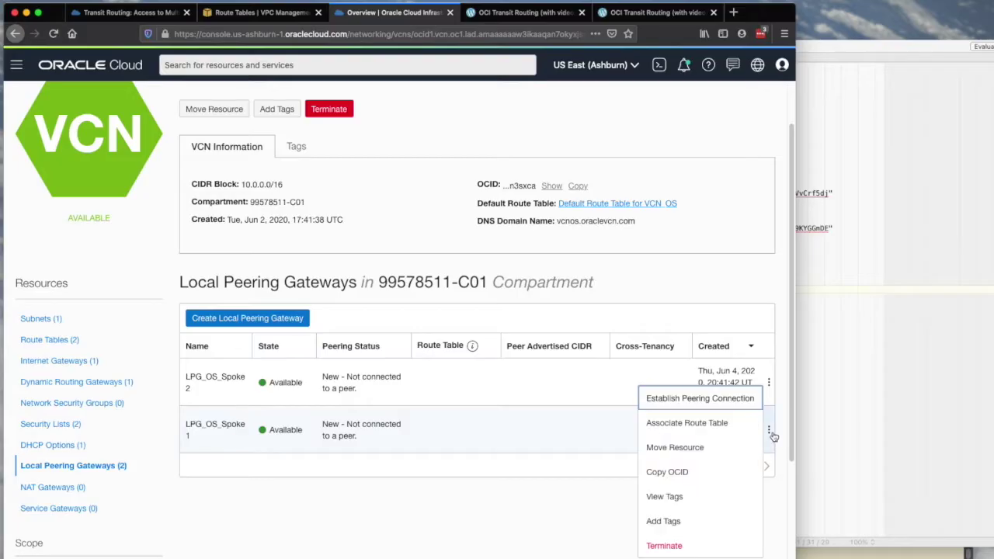
{"action": "left_click", "coordinate": [731, 399]}
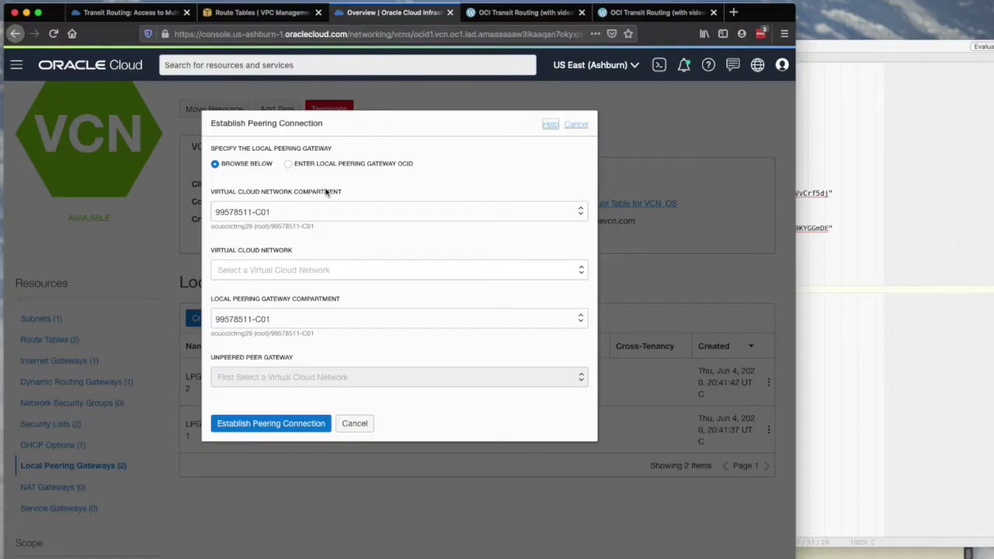
{"action": "left_click", "coordinate": [387, 269]}
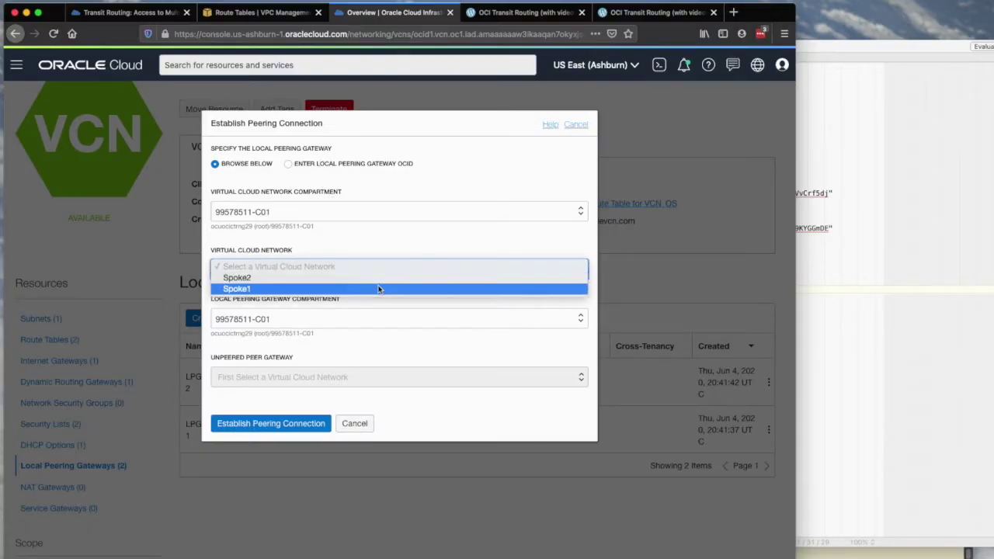
{"action": "left_click", "coordinate": [378, 289]}
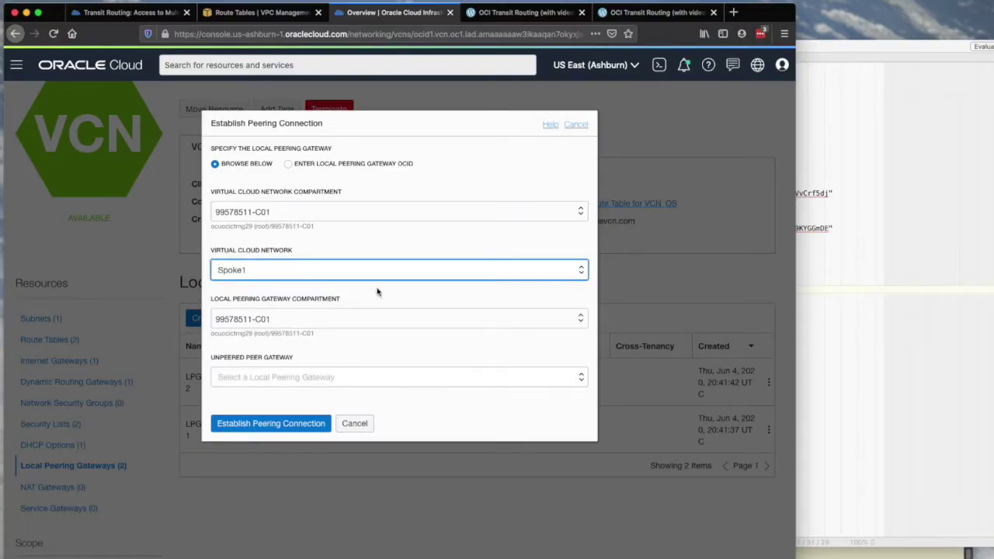
{"action": "left_click", "coordinate": [357, 377]}
{"action": "left_click", "coordinate": [361, 386]}
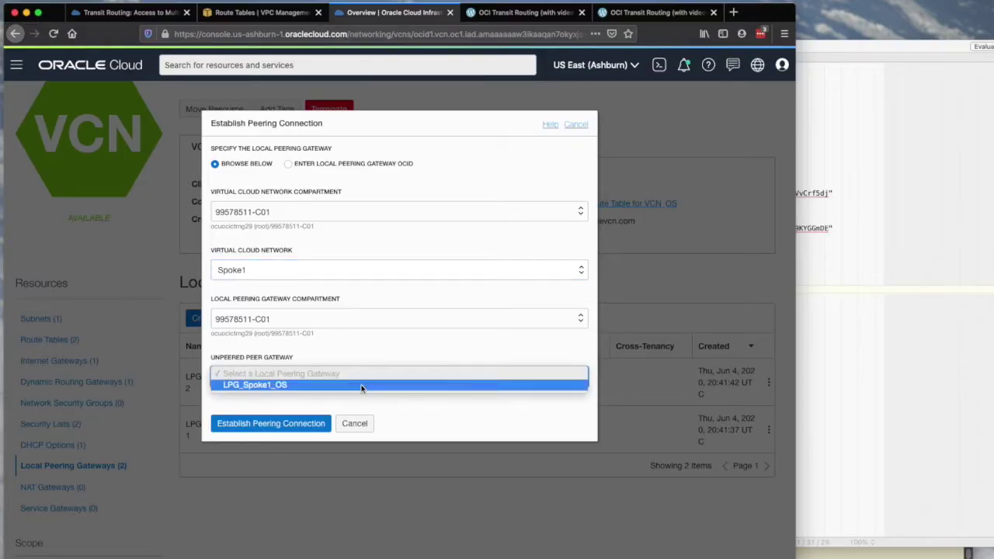
{"action": "left_click", "coordinate": [271, 424]}
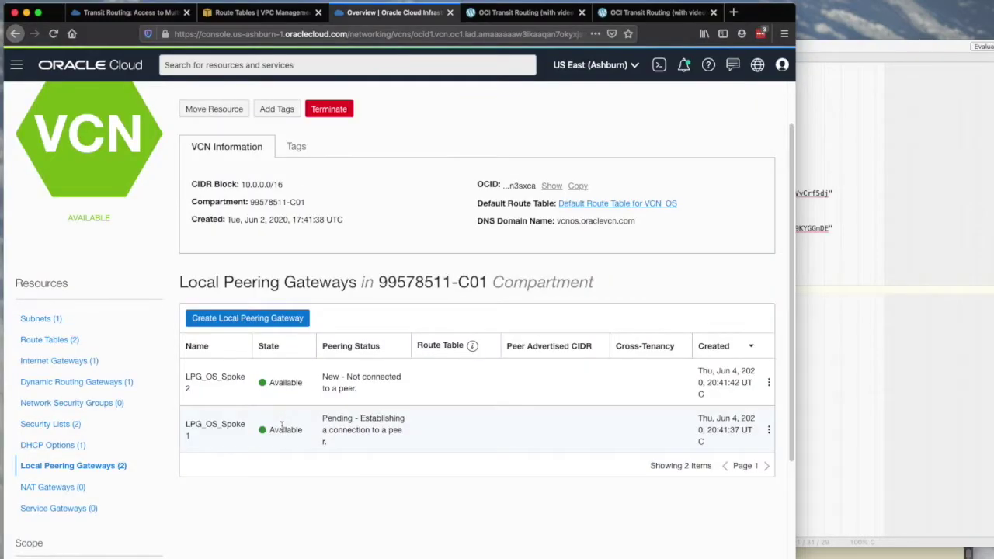
Step: Establish a peering connection from LPG_OS_Spoke2 to the Spoke2 VCN's gateway LPG_Spoke2_OS
{"action": "left_click", "coordinate": [769, 382]}
{"action": "left_click", "coordinate": [723, 374]}
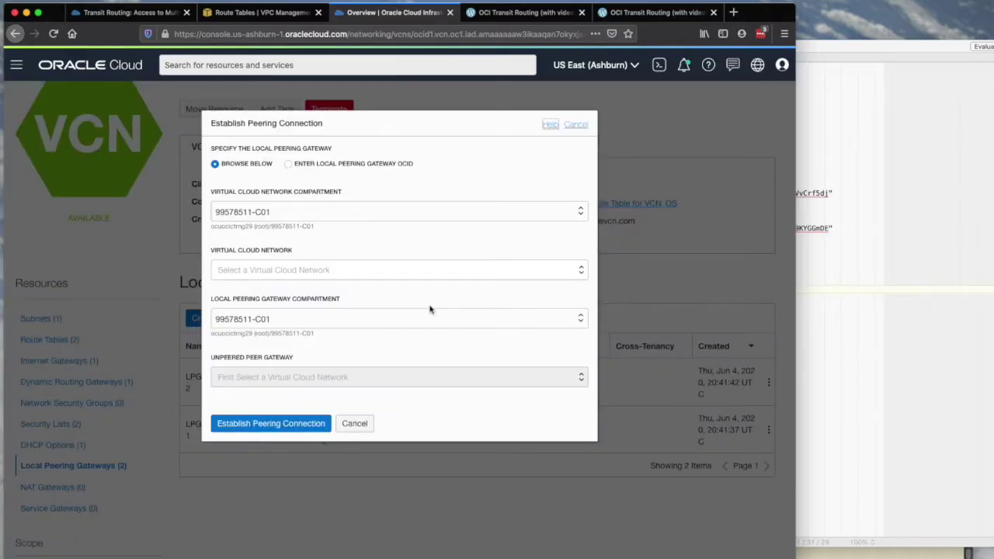
{"action": "left_click", "coordinate": [405, 273]}
{"action": "left_click", "coordinate": [316, 278]}
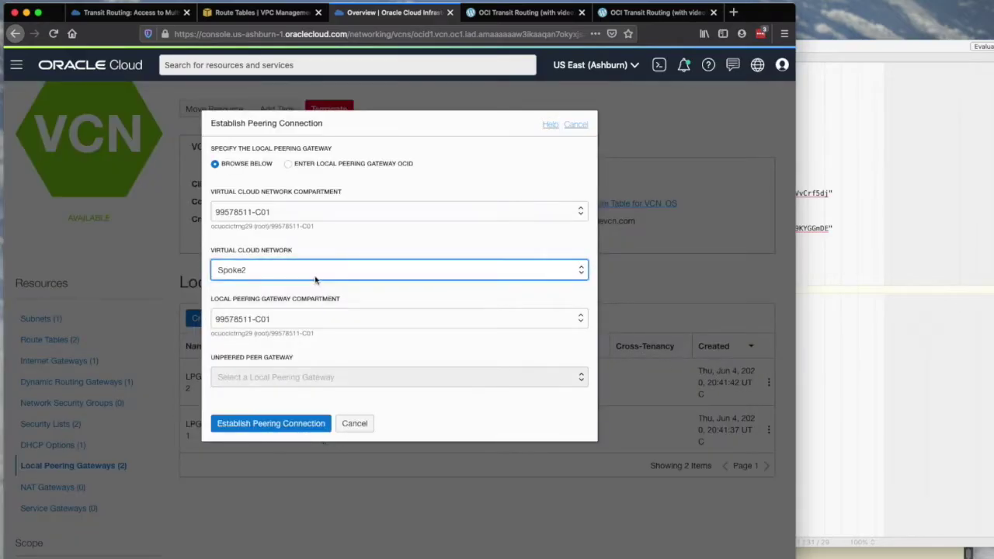
{"action": "left_click", "coordinate": [336, 376]}
{"action": "left_click", "coordinate": [332, 383]}
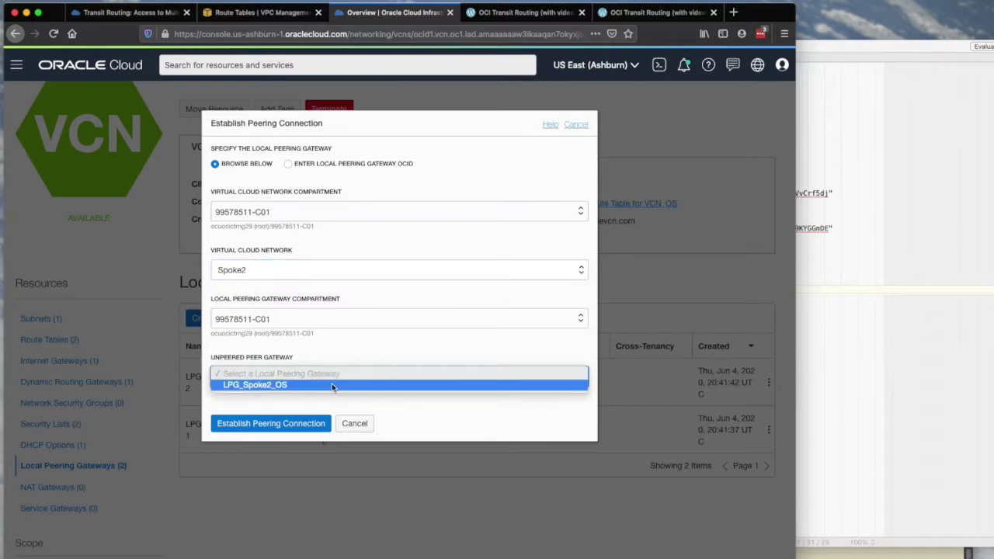
{"action": "left_click", "coordinate": [299, 423]}
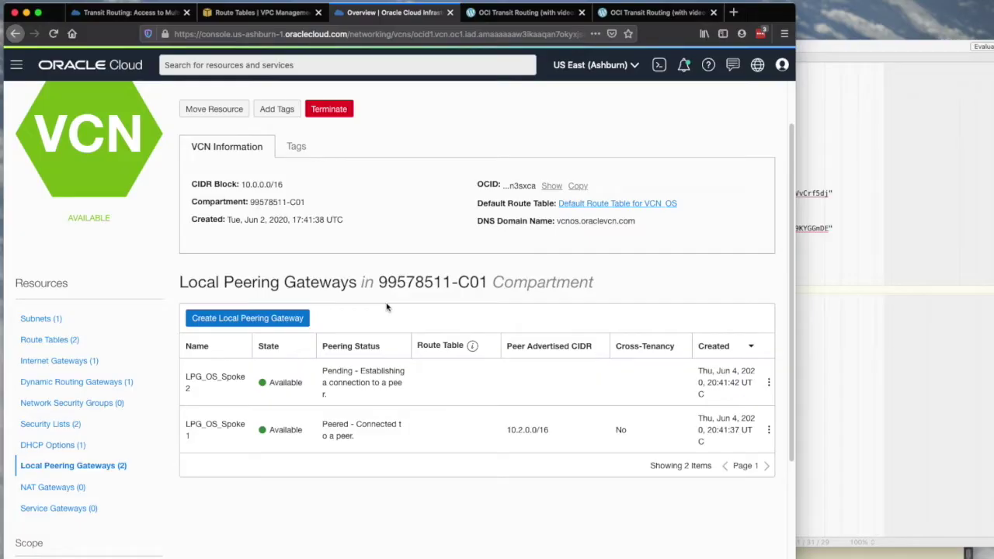
Step: Compare the peering status of both VCN_OS gateways with the guide's section 14 on peering the VCNs
{"action": "left_click", "coordinate": [514, 16]}
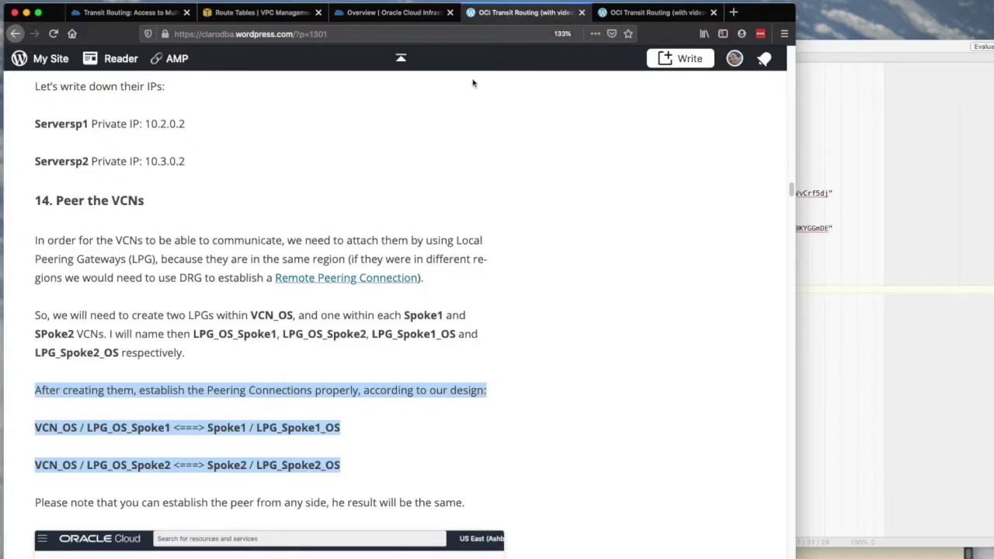
{"action": "left_click_drag", "start_coordinate": [307, 365], "coordinate": [366, 475]}
{"action": "scroll", "coordinate": [393, 455], "scroll_direction": "down", "scroll_amount": 4}
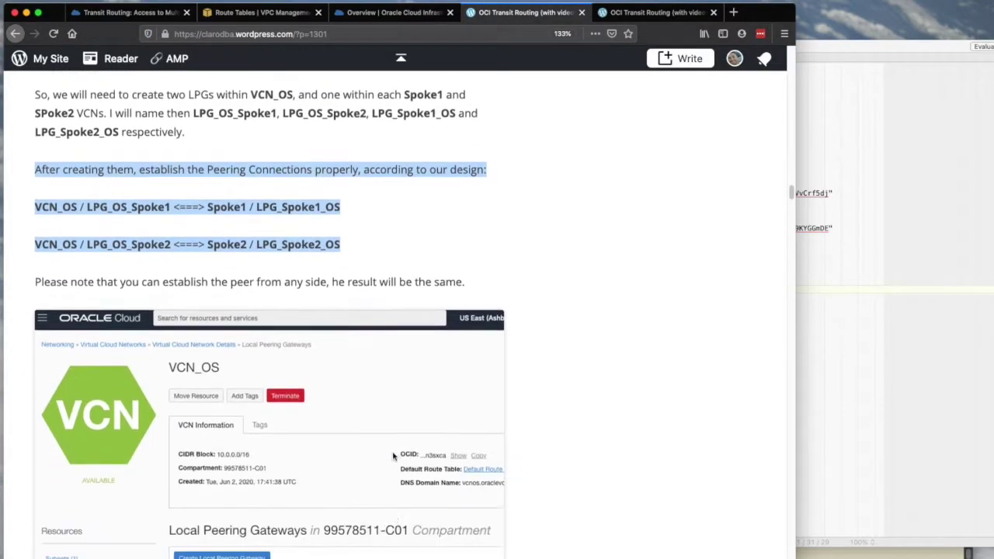
{"action": "scroll", "coordinate": [394, 456], "scroll_direction": "down", "scroll_amount": 2}
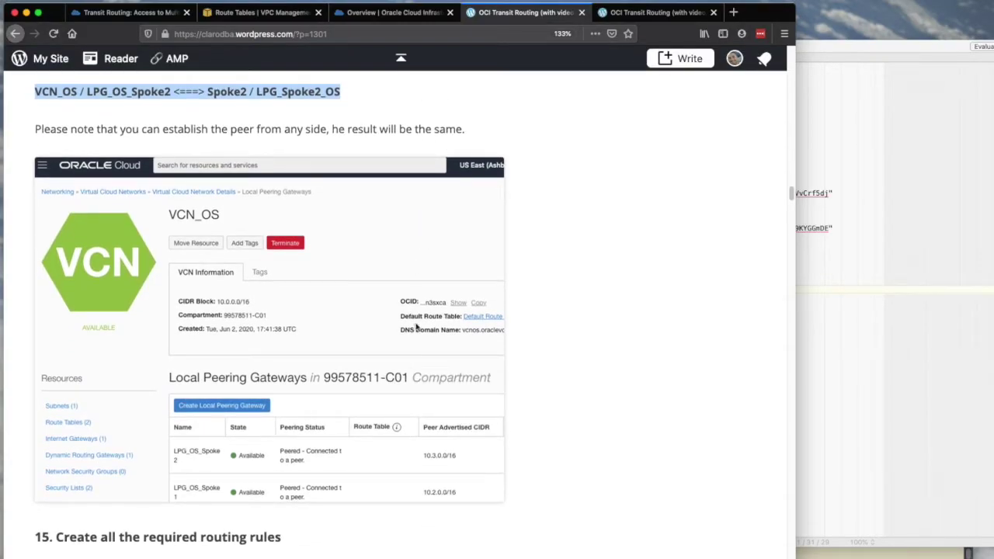
{"action": "scroll", "coordinate": [402, 366], "scroll_direction": "down", "scroll_amount": 6}
{"action": "left_click", "coordinate": [398, 14]}
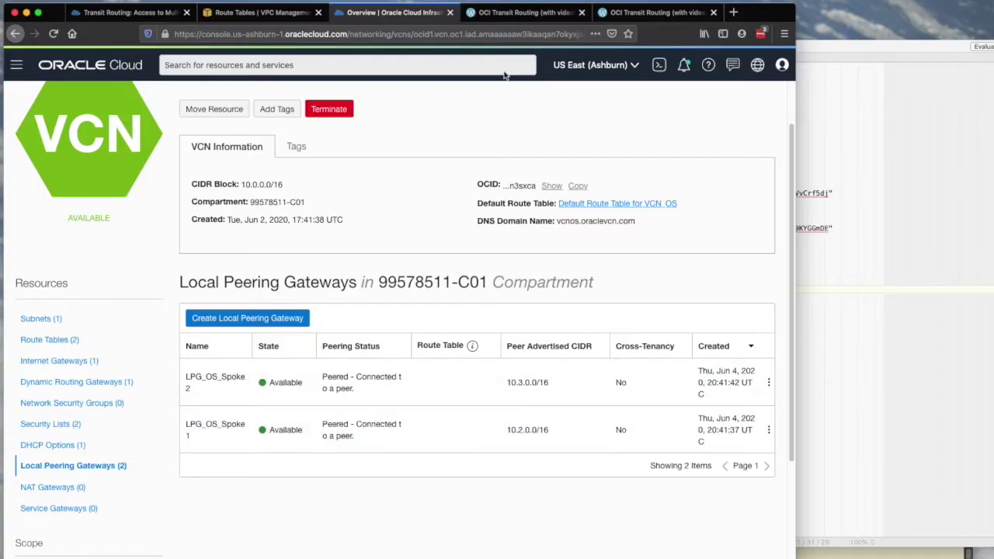
Step: Compare the Transit Routing in OCI architecture diagram with the routing rules slide in section 15 of the guide
{"action": "left_click", "coordinate": [655, 12]}
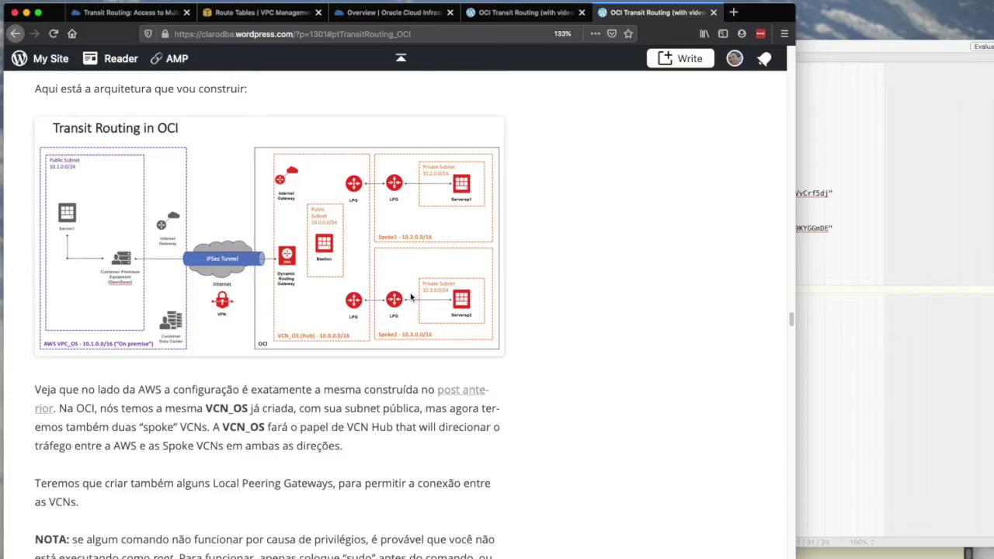
{"action": "left_click", "coordinate": [526, 6]}
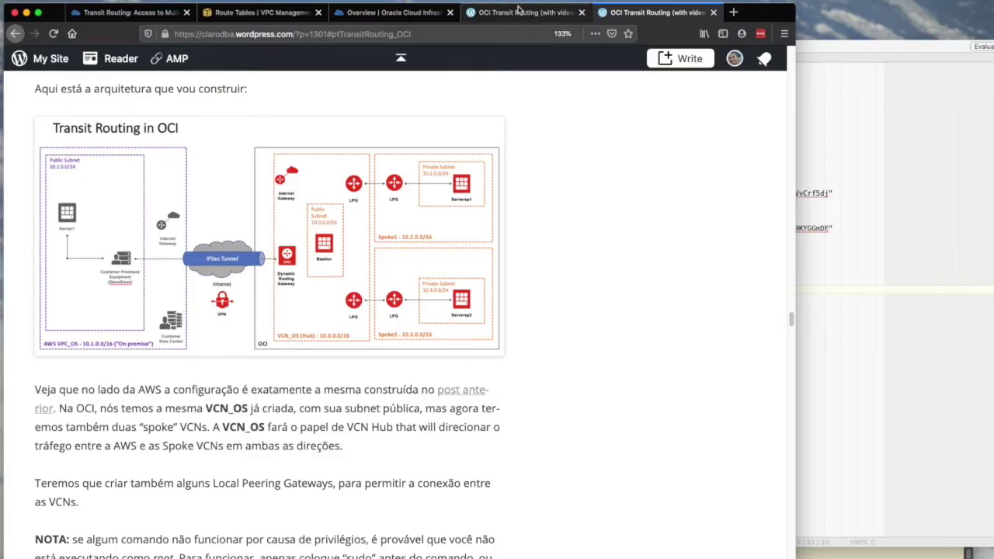
{"action": "left_click", "coordinate": [637, 12]}
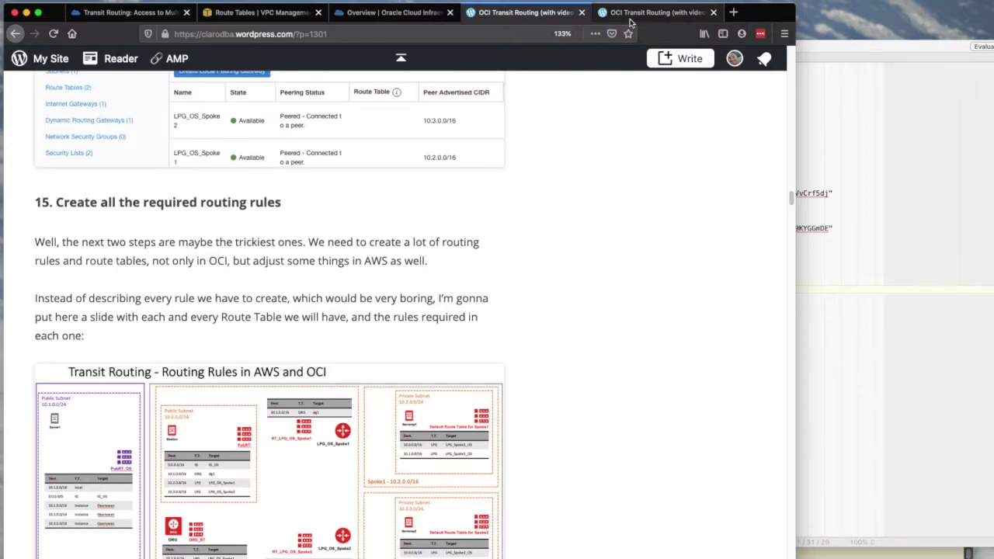
{"action": "left_click", "coordinate": [544, 14]}
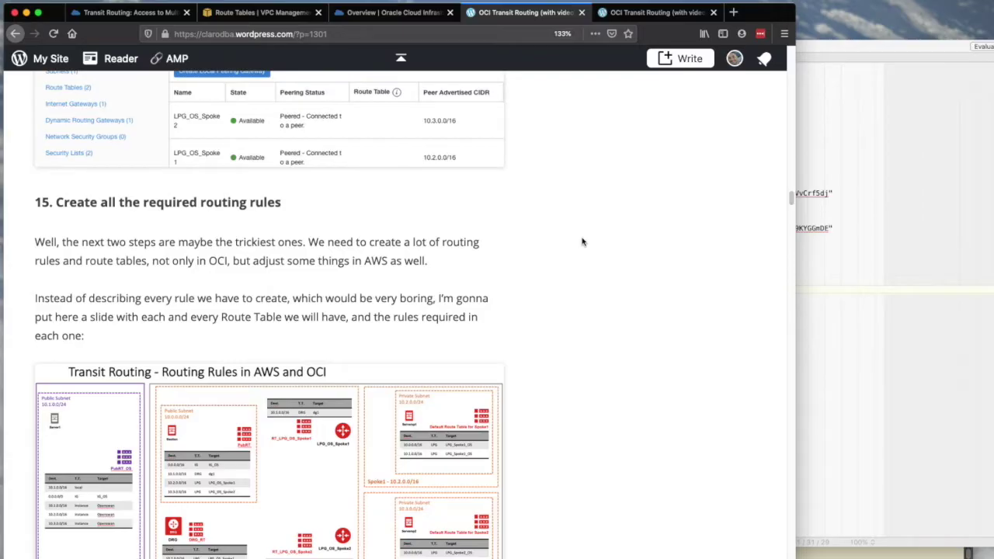
{"action": "scroll", "coordinate": [582, 242], "scroll_direction": "down", "scroll_amount": 2}
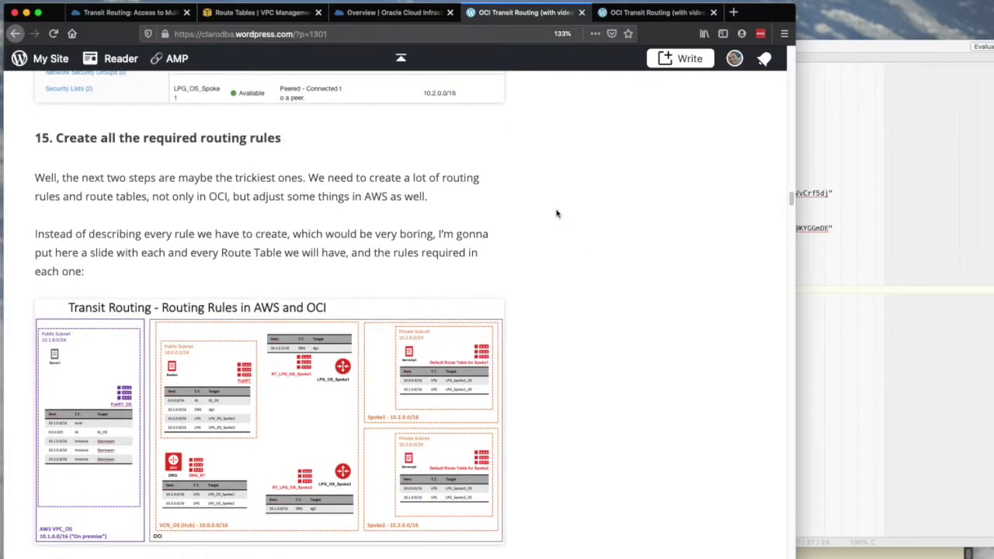
{"action": "left_click", "coordinate": [626, 11]}
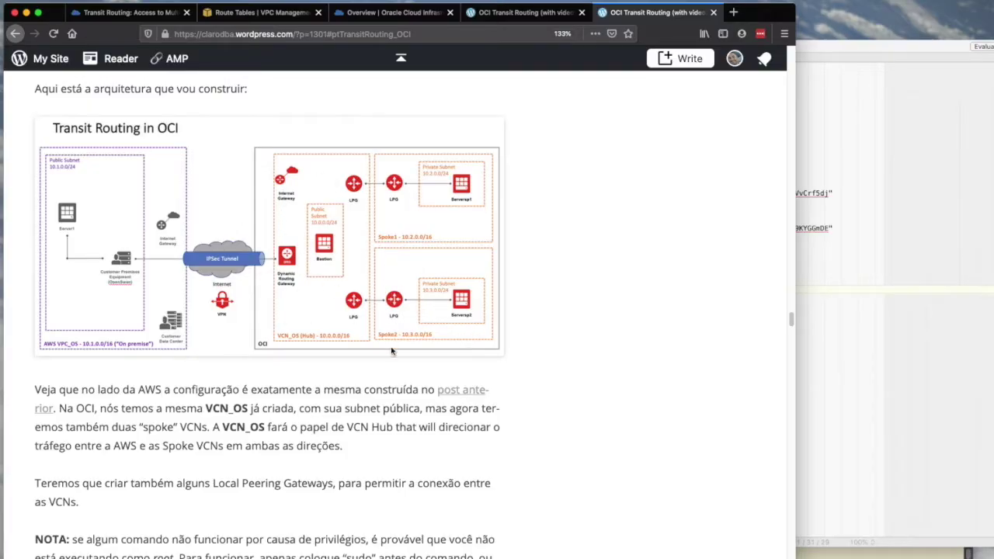
{"action": "left_click", "coordinate": [510, 17]}
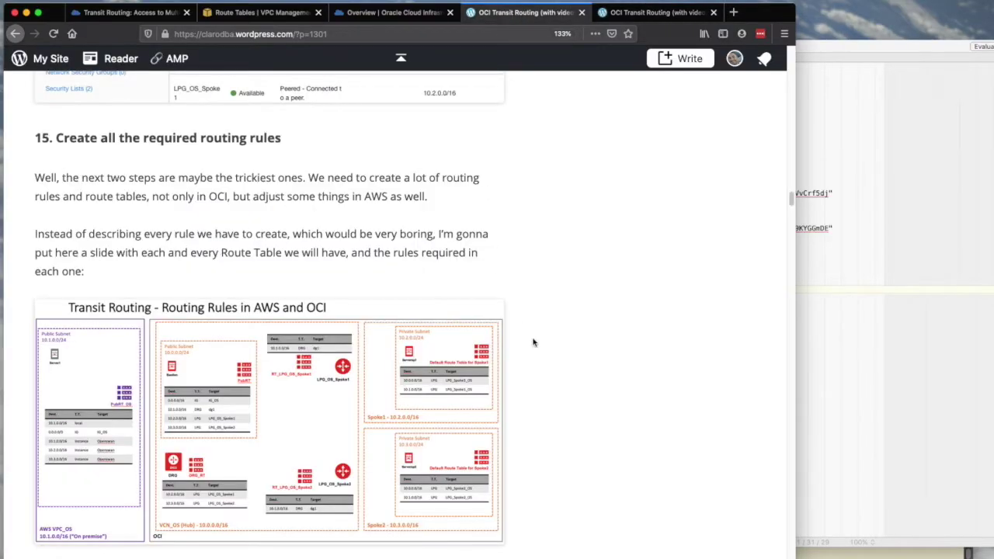
Step: Enlarge the guide page to 200% and examine the routing rules slide and section 15.1 on the AWS routing rules
{"action": "scroll", "coordinate": [553, 351], "scroll_direction": "down", "scroll_amount": 2}
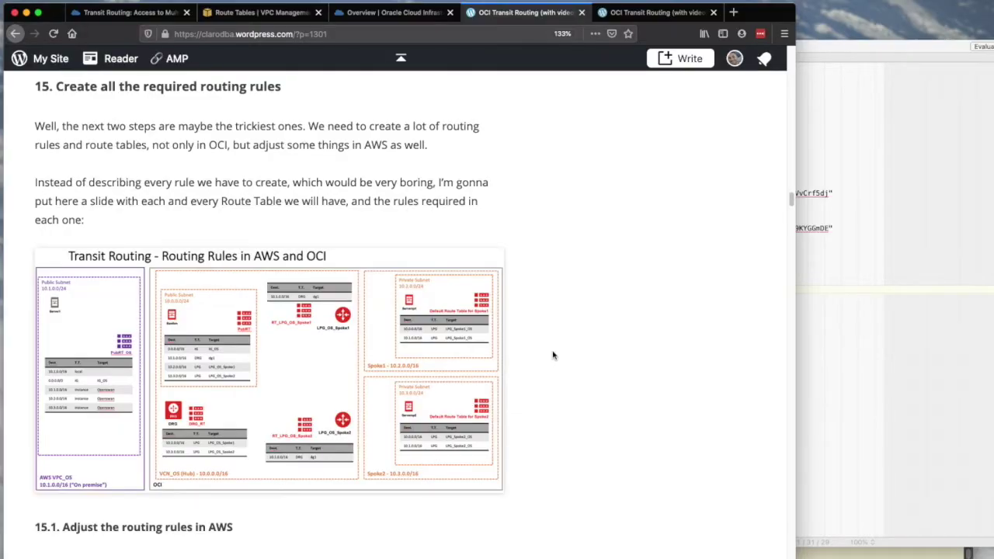
{"action": "scroll", "coordinate": [553, 354], "scroll_direction": "down", "scroll_amount": 4}
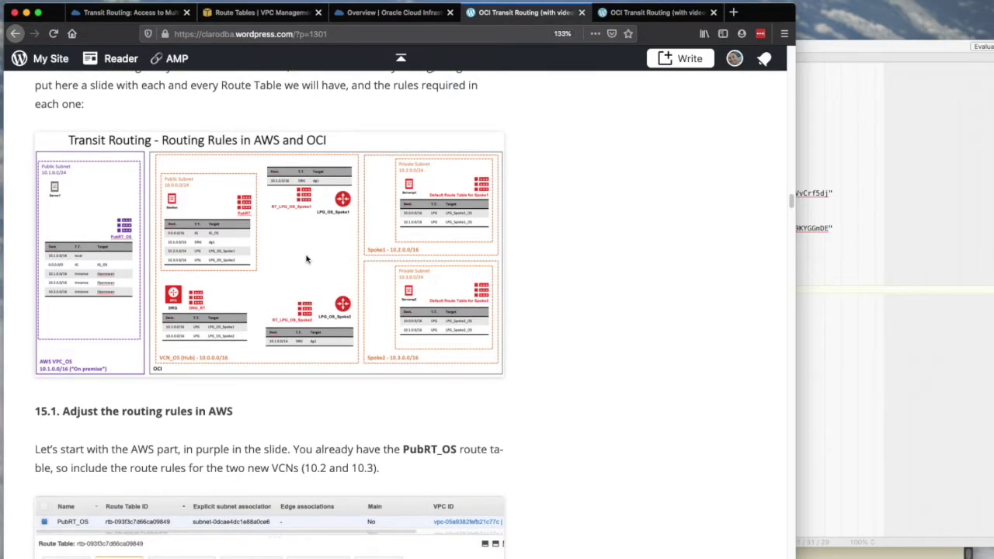
{"action": "left_click", "coordinate": [587, 285]}
{"action": "scroll", "coordinate": [358, 250], "scroll_direction": "down", "scroll_amount": 5}
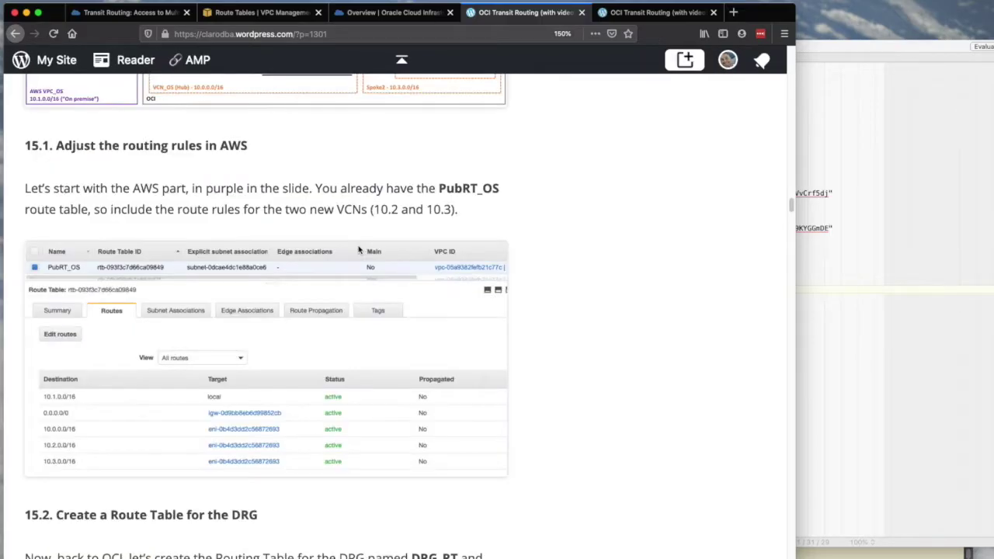
{"action": "key", "text": "super+plus"}
{"action": "key", "text": "super+plus"}
{"action": "scroll", "coordinate": [359, 249], "scroll_direction": "up", "scroll_amount": 5}
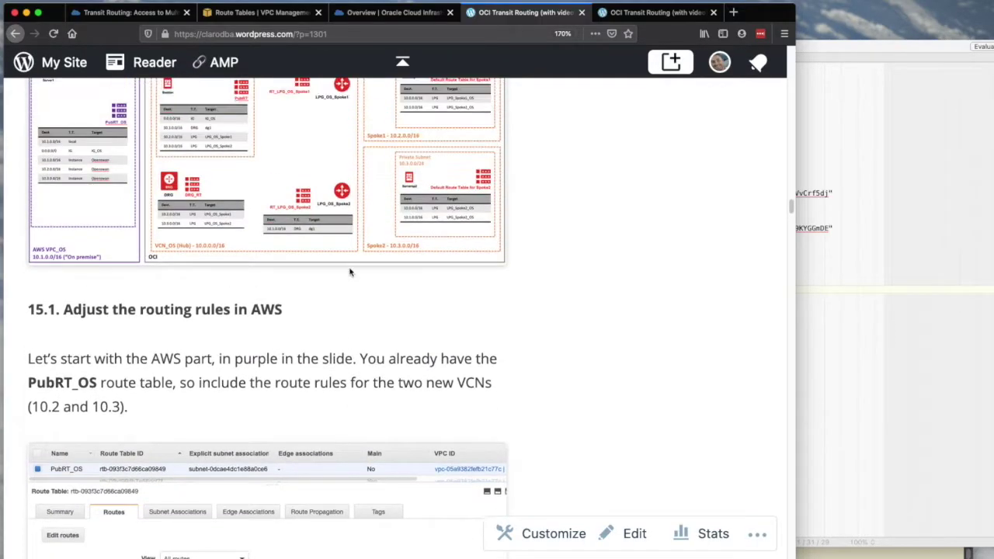
{"action": "scroll", "coordinate": [353, 269], "scroll_direction": "down", "scroll_amount": 2}
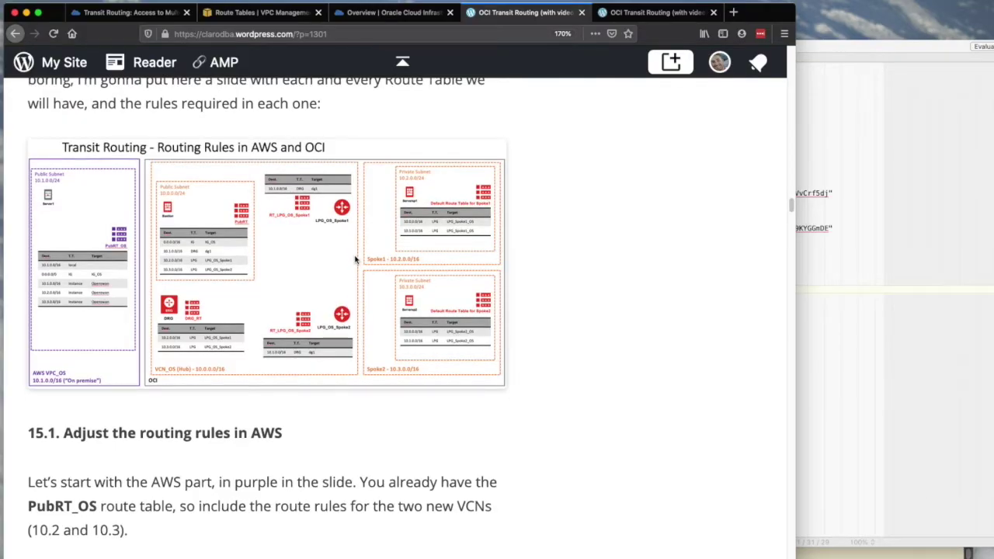
{"action": "scroll", "coordinate": [355, 259], "scroll_direction": "down", "scroll_amount": 5}
{"action": "key", "text": "super+plus"}
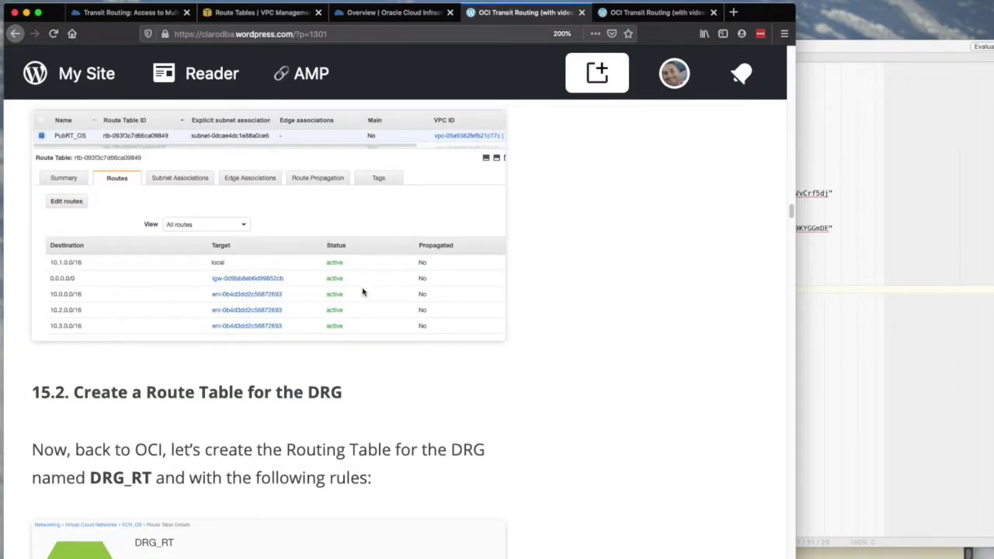
{"action": "scroll", "coordinate": [358, 264], "scroll_direction": "up", "scroll_amount": 10}
{"action": "scroll", "coordinate": [365, 293], "scroll_direction": "down", "scroll_amount": 3}
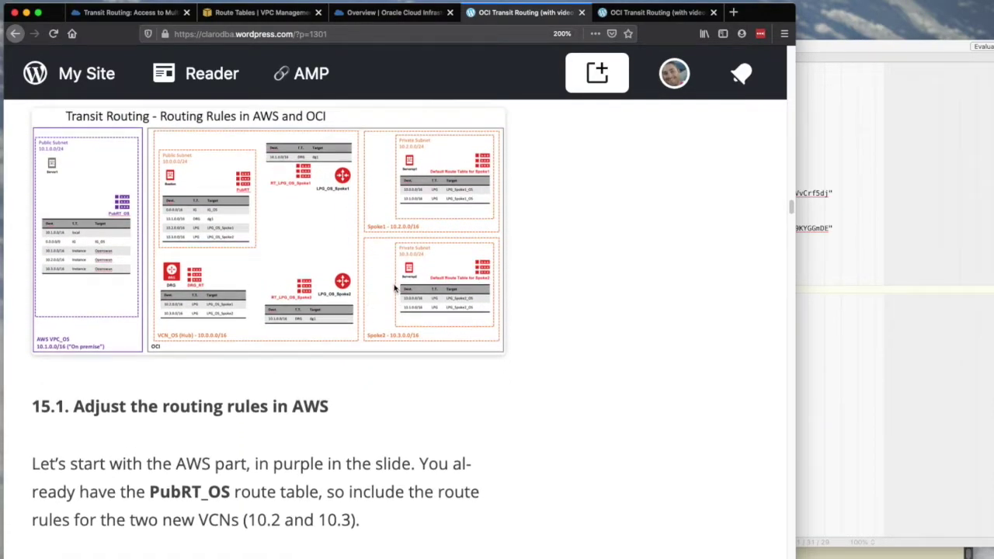
Step: Review the AWS part of the routing rules slide and open the PubRT_OS route table's routes for editing in the AWS VPC console
{"action": "scroll", "coordinate": [396, 293], "scroll_direction": "up", "scroll_amount": 2}
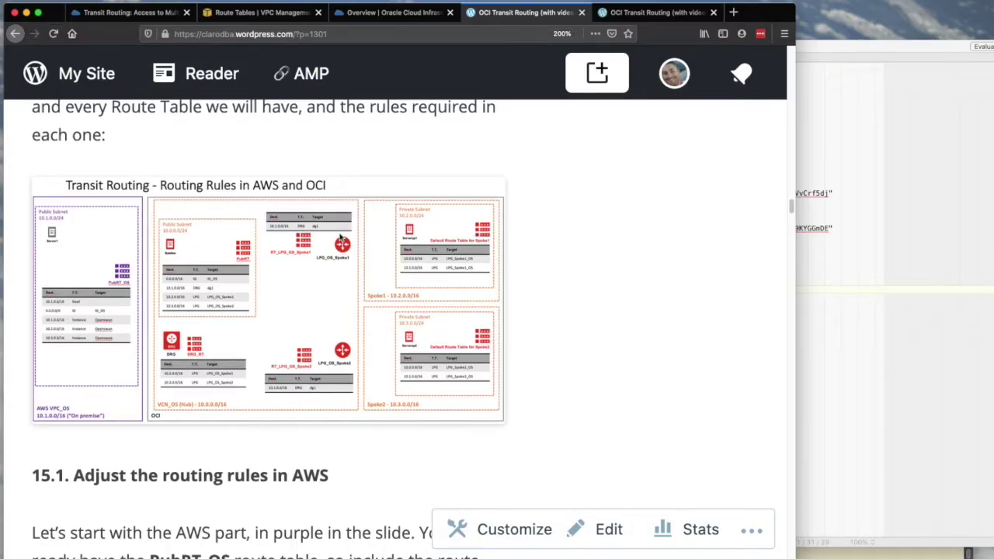
{"action": "scroll", "coordinate": [339, 235], "scroll_direction": "up", "scroll_amount": 3}
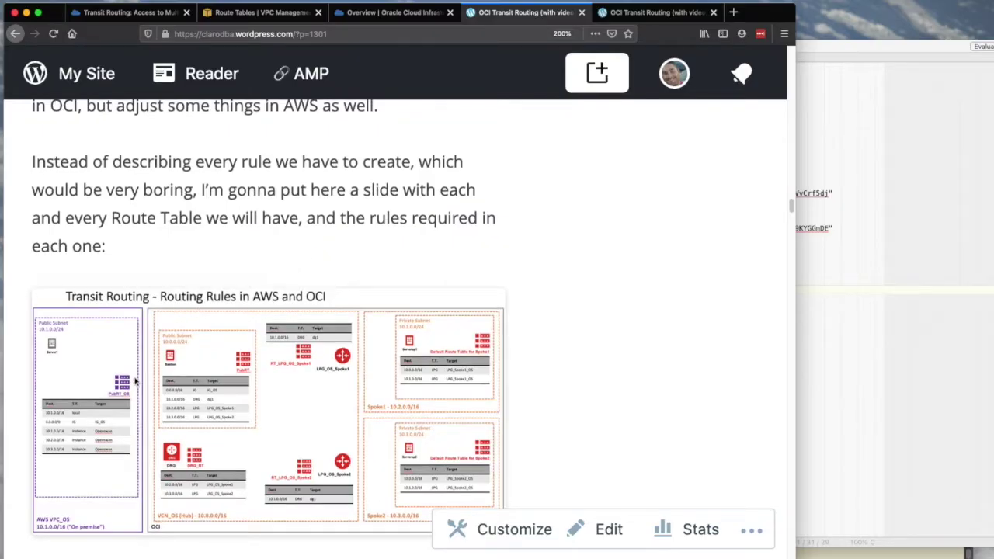
{"action": "scroll", "coordinate": [135, 381], "scroll_direction": "down", "scroll_amount": 3}
{"action": "left_click", "coordinate": [260, 13]}
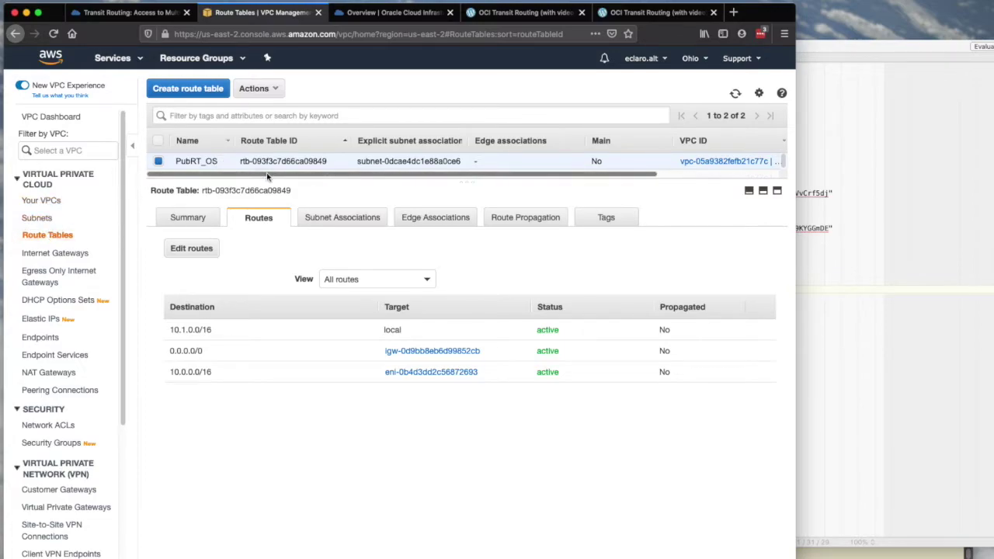
{"action": "left_click", "coordinate": [164, 163]}
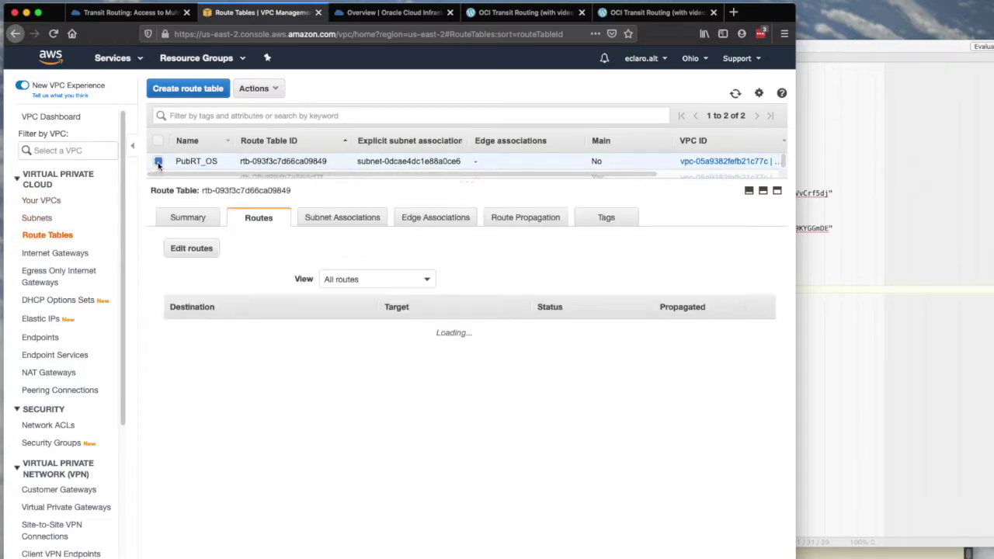
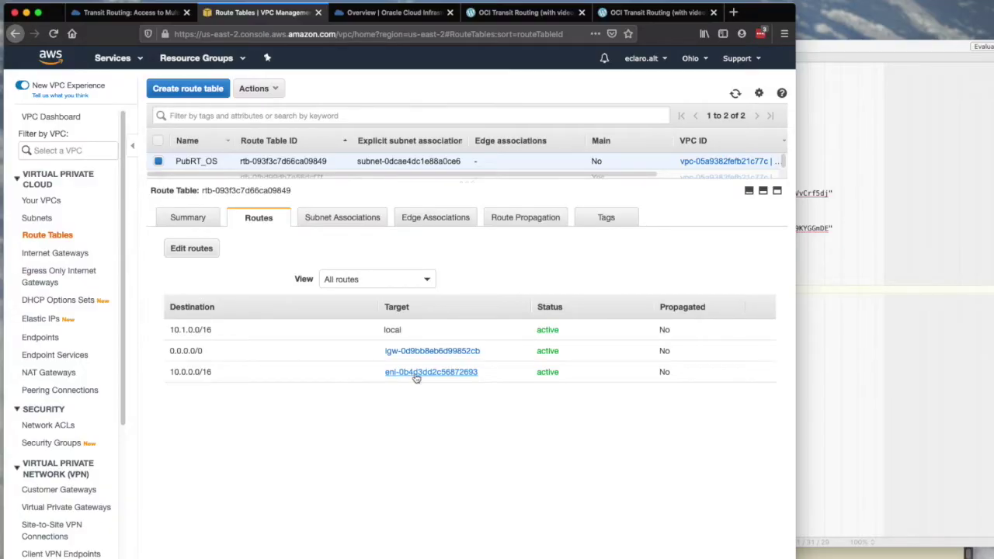
{"action": "left_click", "coordinate": [205, 250]}
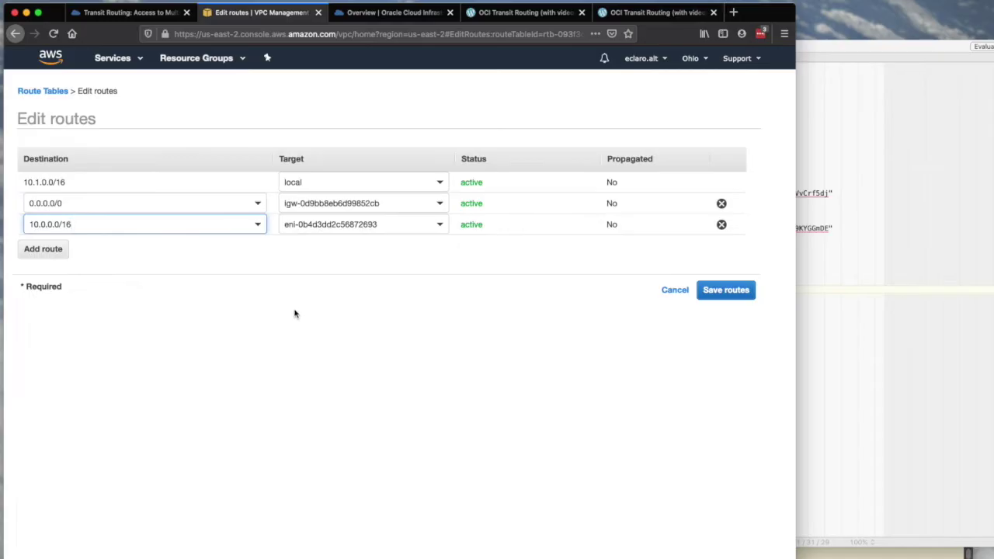
Step: Try to add a route with destination 10.2.0.0/16, based on the existing 10.0.0.0/16 entry, and dismiss the rating banner
{"action": "left_click", "coordinate": [43, 248]}
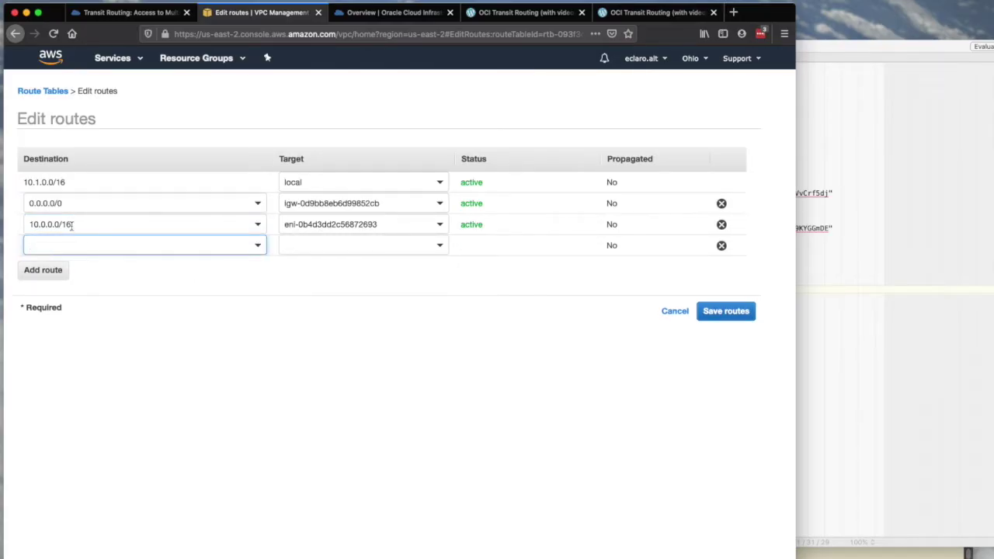
{"action": "triple_click", "coordinate": [72, 224]}
{"action": "key", "text": "ctrl+c"}
{"action": "left_click", "coordinate": [178, 295]}
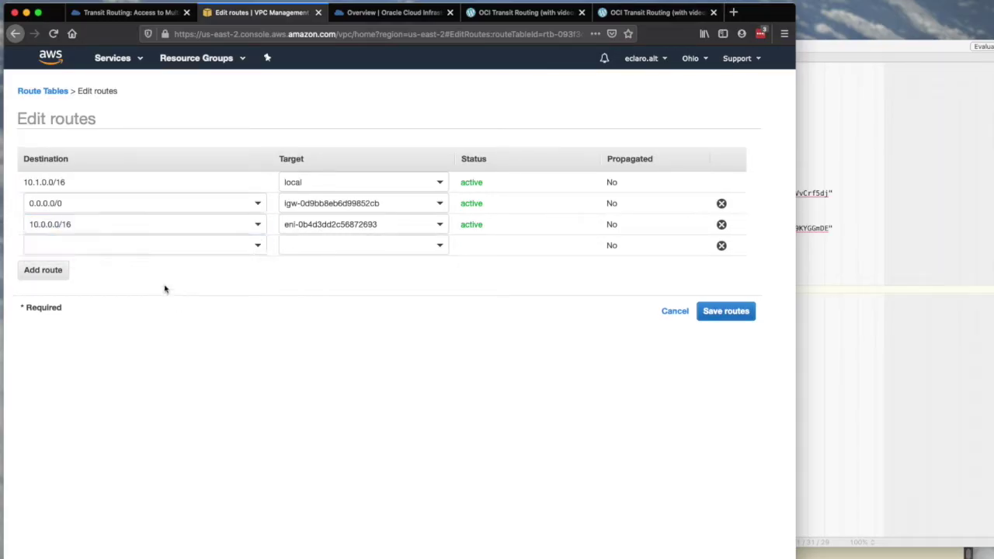
{"action": "left_click", "coordinate": [106, 247]}
{"action": "key", "text": "ctrl+v"}
{"action": "left_click", "coordinate": [47, 246]}
{"action": "key", "text": "BackSpace"}
{"action": "type", "text": "2"}
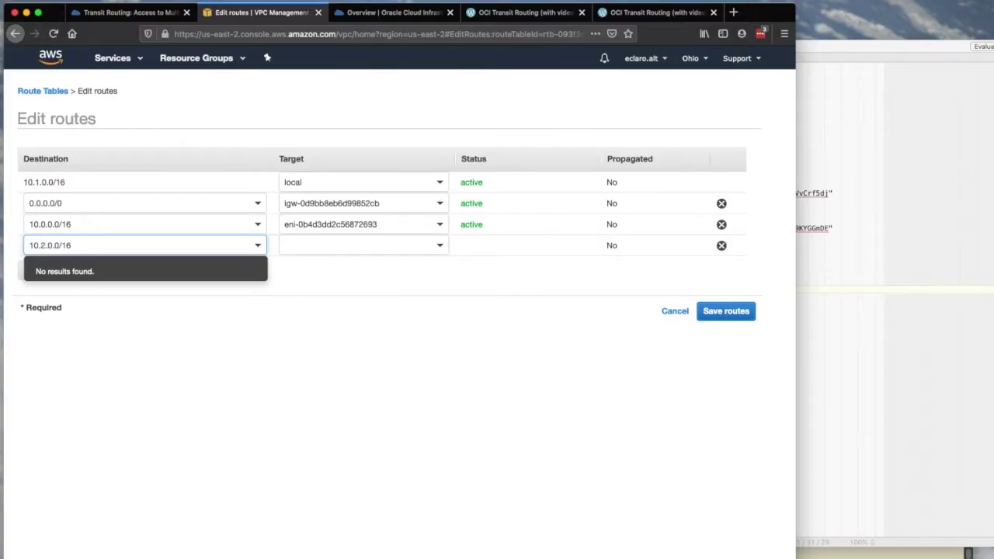
{"action": "left_click", "coordinate": [326, 245]}
{"action": "left_click", "coordinate": [327, 290]}
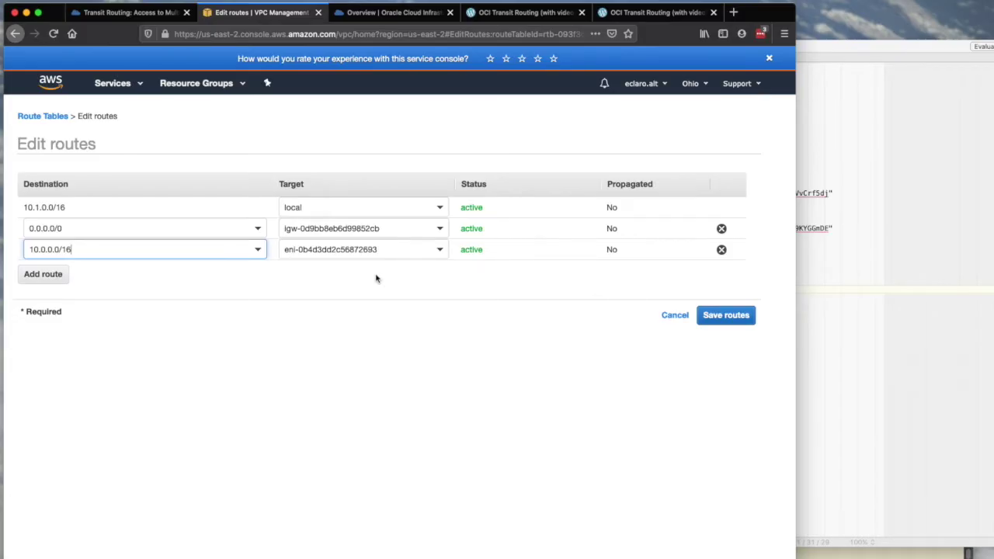
{"action": "left_click", "coordinate": [768, 60]}
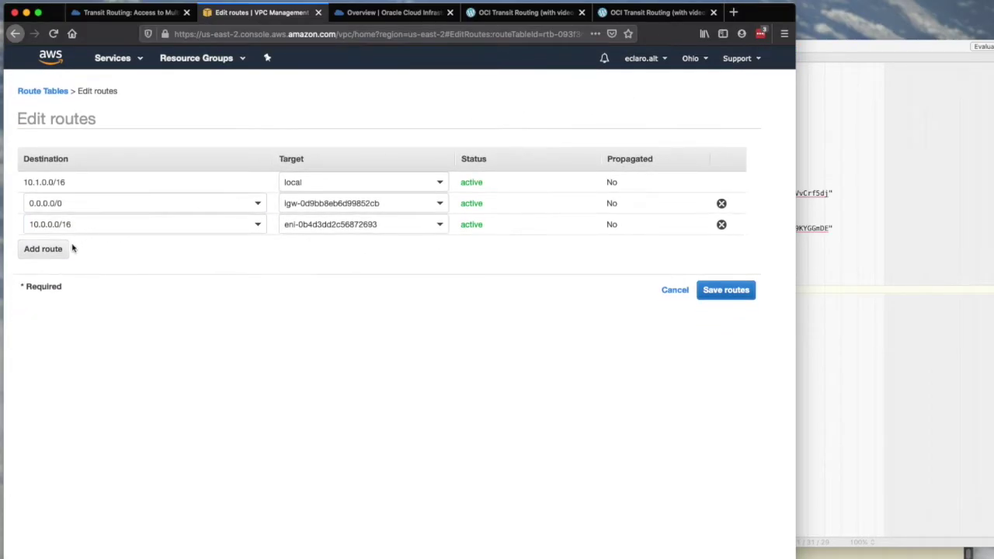
Step: Add a route with destination 10.2.0.0/16 that targets the openswan instance
{"action": "left_click", "coordinate": [46, 249]}
{"action": "key", "text": "super+v"}
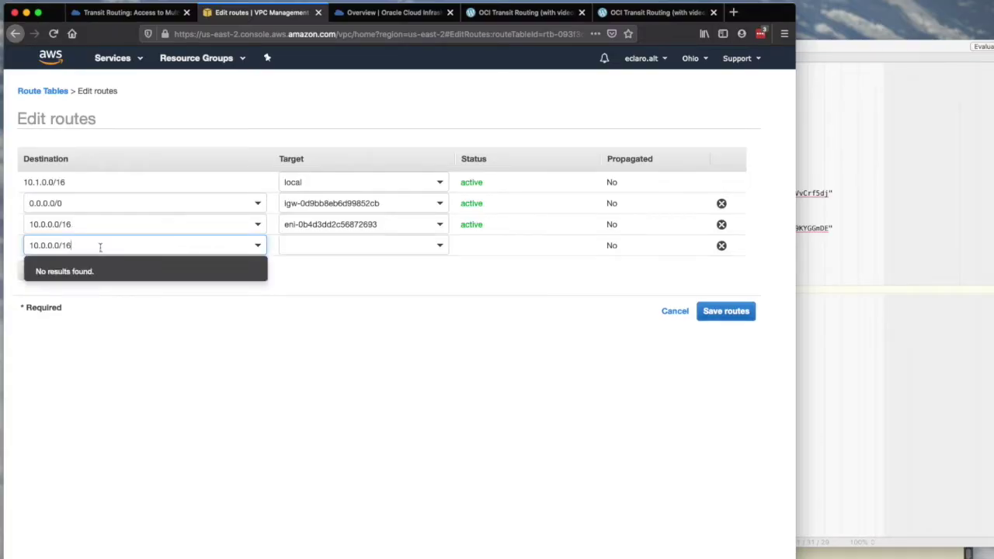
{"action": "left_click", "coordinate": [41, 246]}
{"action": "key", "text": "BackSpace"}
{"action": "type", "text": "2"}
{"action": "left_click", "coordinate": [300, 245]}
{"action": "left_click", "coordinate": [322, 288]}
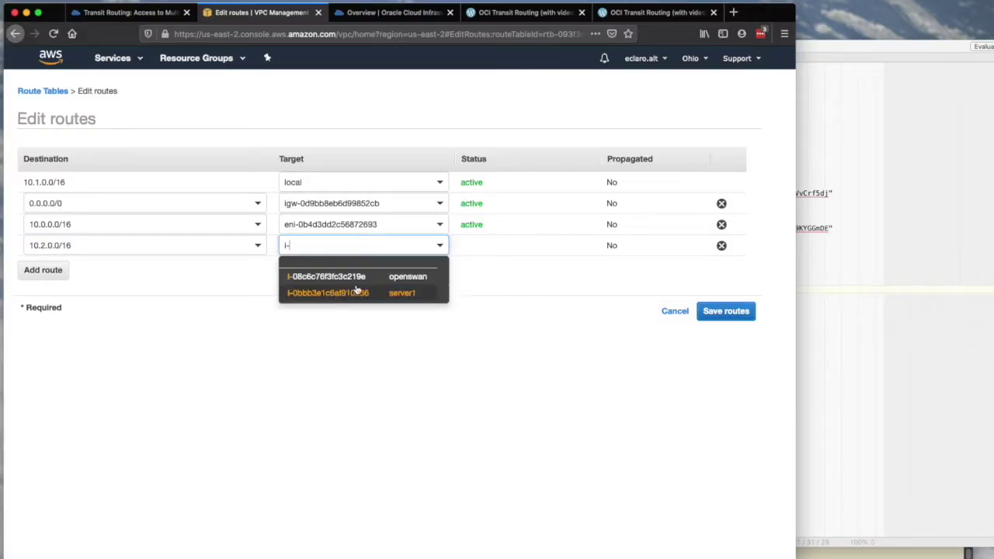
{"action": "left_click", "coordinate": [400, 283]}
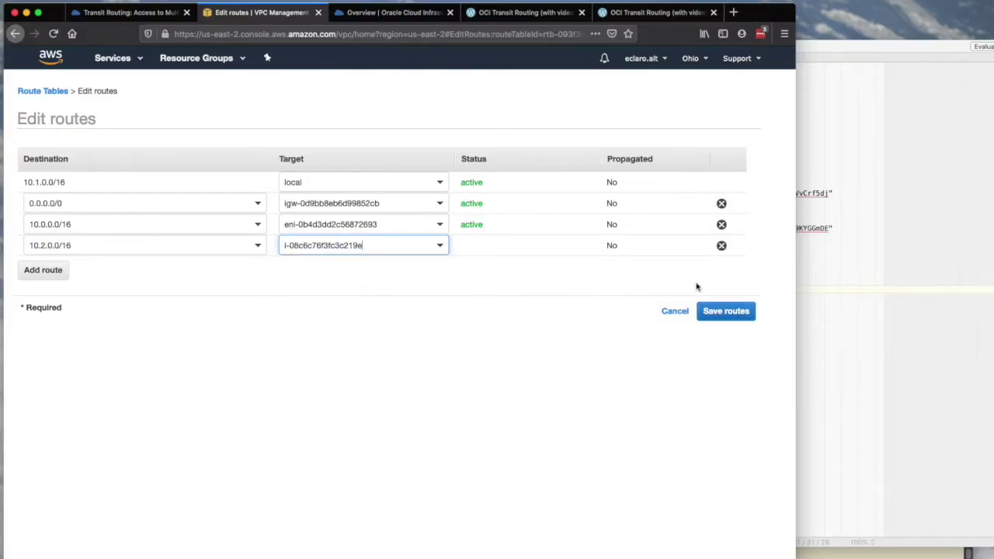
Step: Add a route with destination 10.3.0.0/16 that targets the openswan instance and save the route table's changes
{"action": "left_click", "coordinate": [41, 270]}
{"action": "left_click", "coordinate": [74, 270]}
{"action": "key", "text": "super+v"}
{"action": "double_click", "coordinate": [41, 266]}
{"action": "type", "text": "3"}
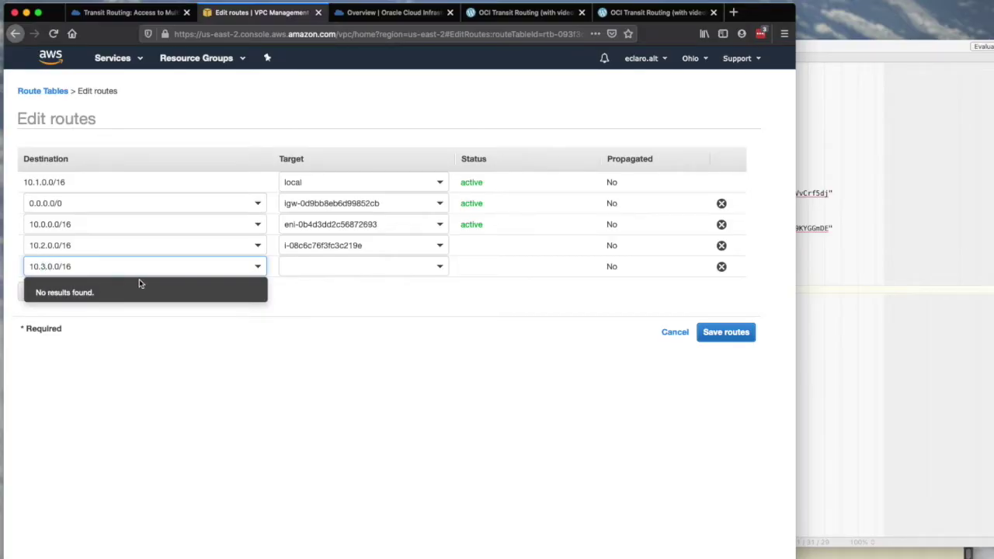
{"action": "left_click", "coordinate": [300, 268]}
{"action": "type", "text": "i-"}
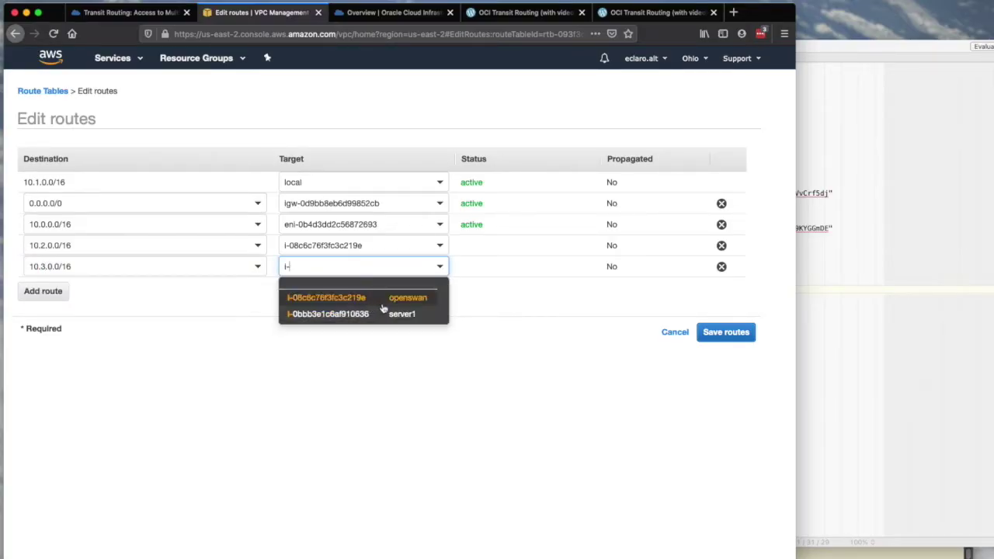
{"action": "left_click", "coordinate": [410, 293]}
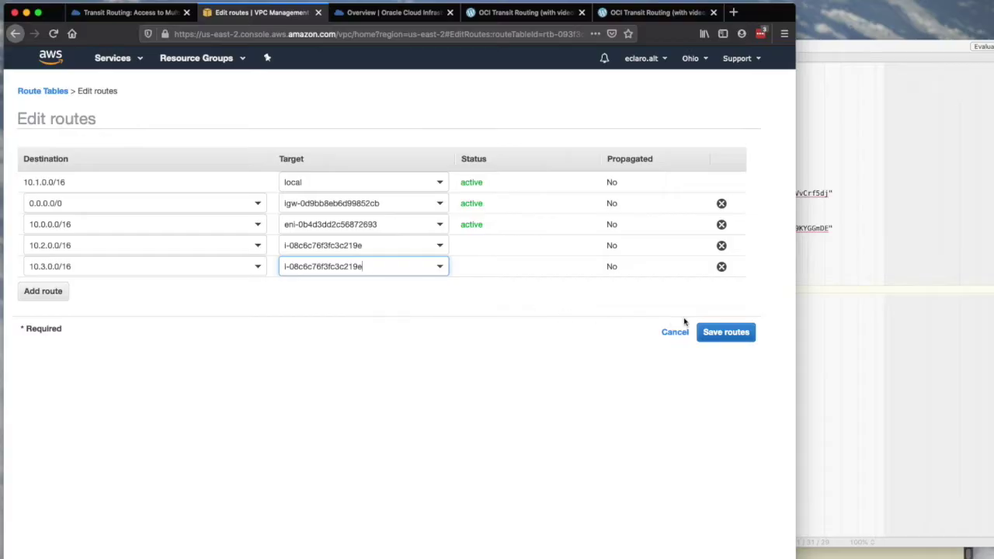
{"action": "left_click", "coordinate": [732, 334]}
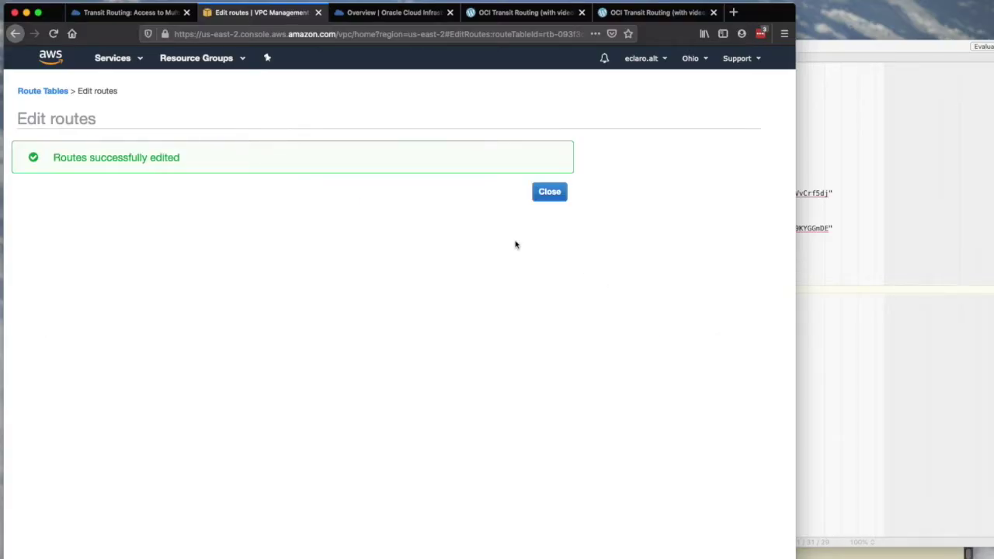
Step: Return to the route table list and check PubRT_OS's routes for 10.0.0.0/16, 10.2.0.0/16 and 10.3.0.0/16
{"action": "left_click", "coordinate": [591, 220]}
{"action": "left_click", "coordinate": [544, 185]}
{"action": "left_click", "coordinate": [549, 193]}
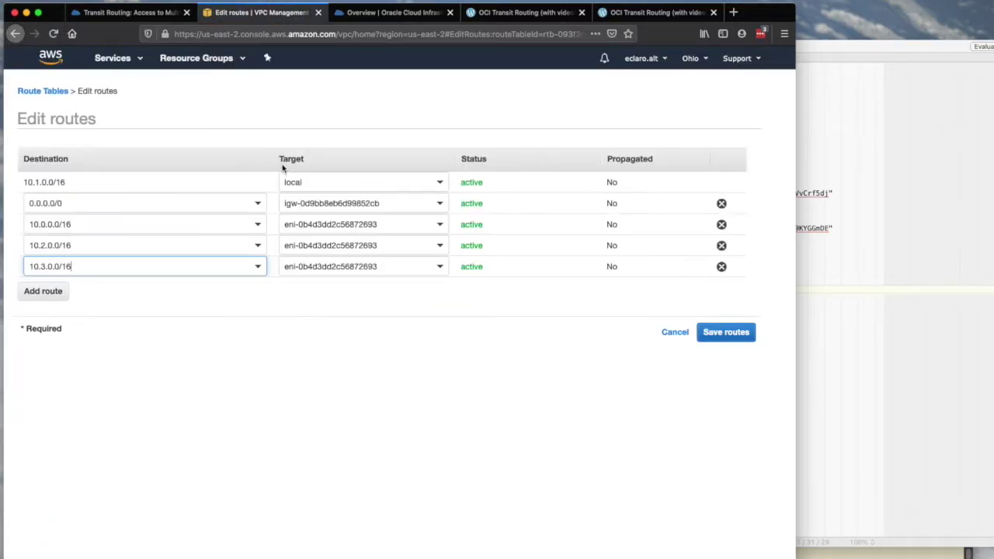
{"action": "left_click", "coordinate": [732, 331]}
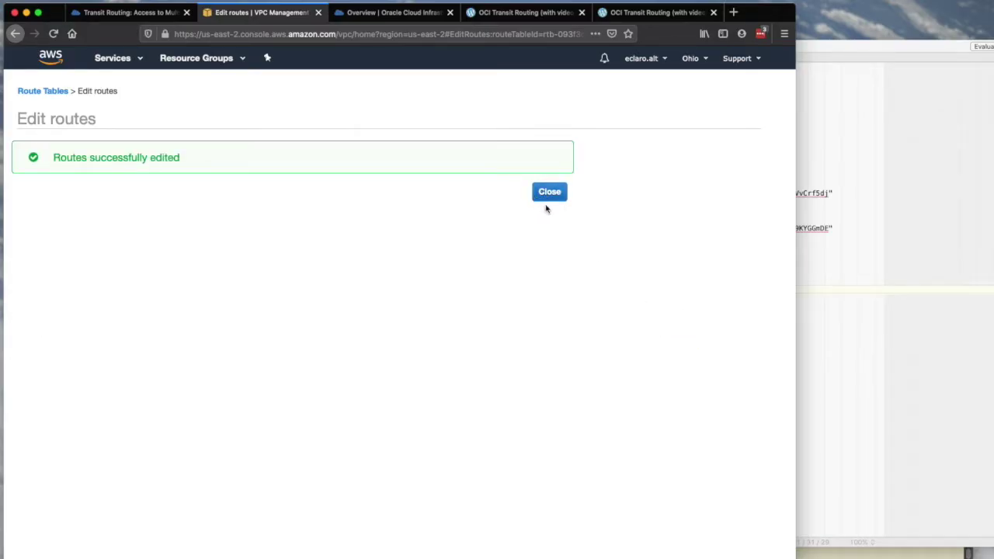
{"action": "left_click", "coordinate": [39, 91]}
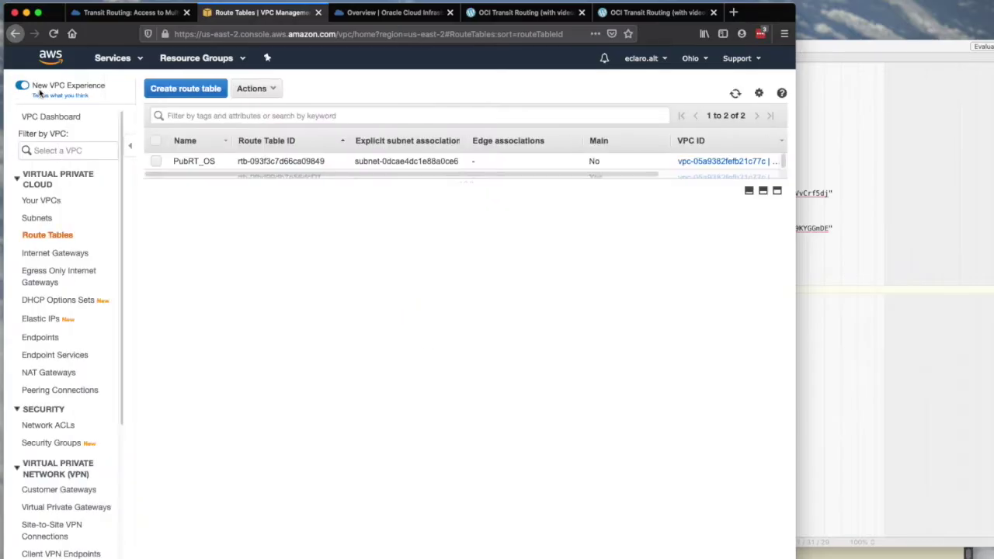
{"action": "left_click", "coordinate": [188, 161]}
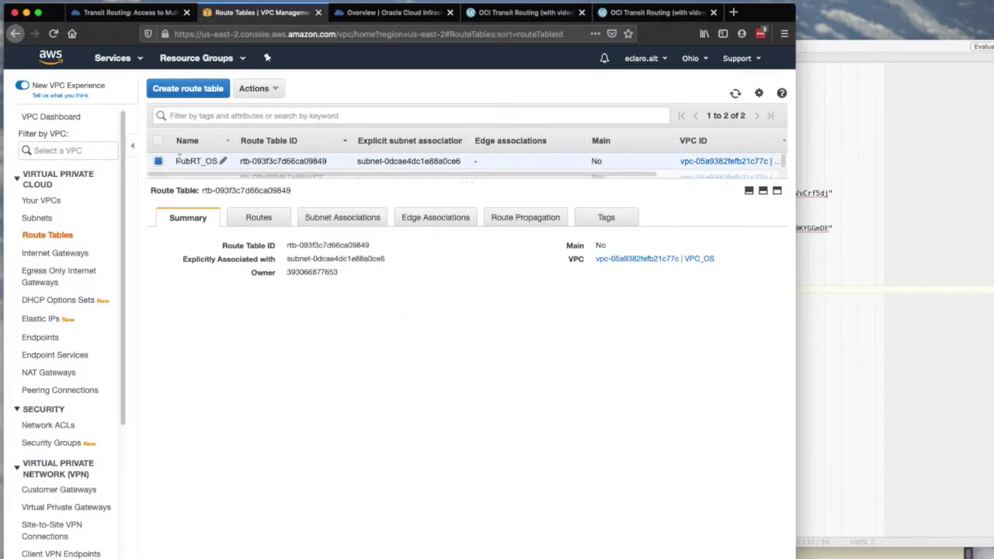
{"action": "left_click", "coordinate": [260, 226]}
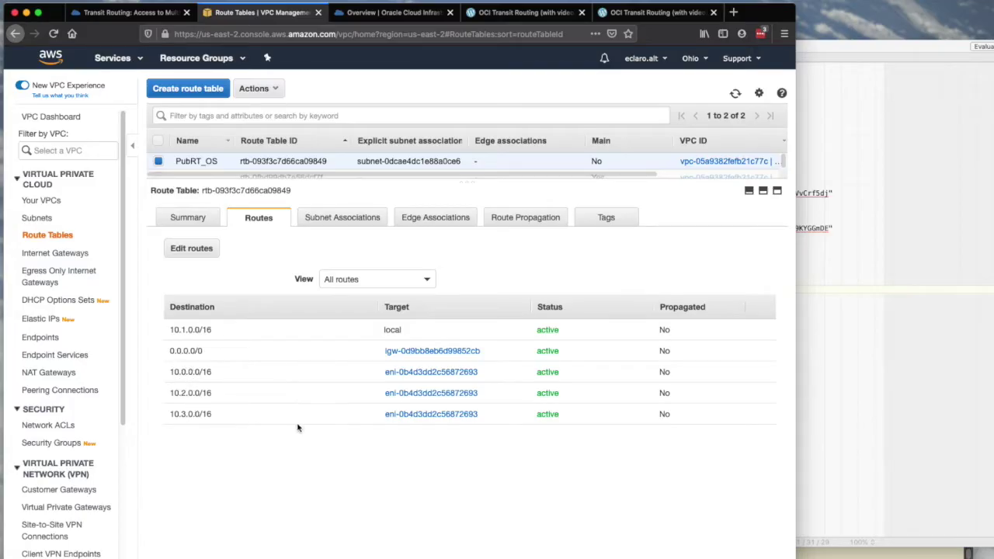
{"action": "left_click_drag", "start_coordinate": [174, 374], "coordinate": [226, 417]}
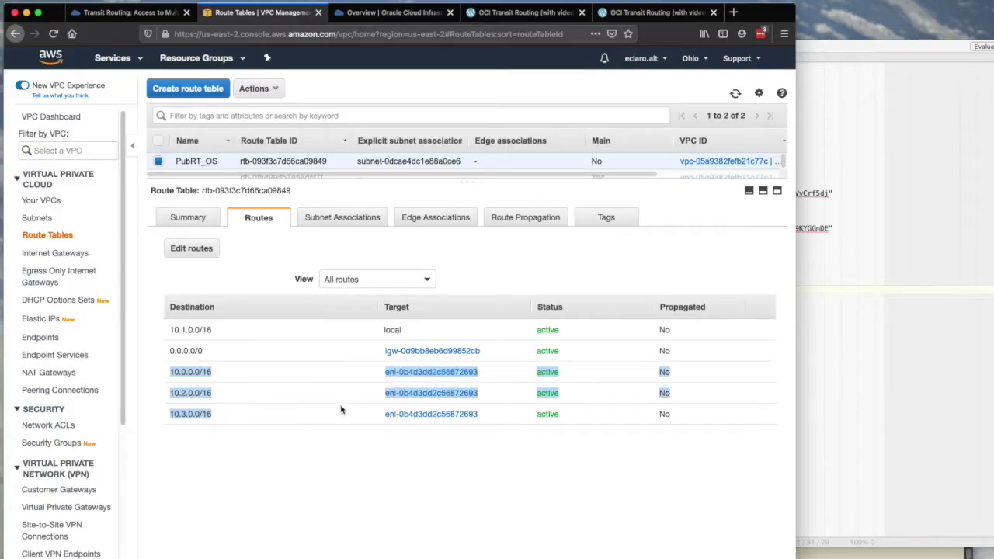
{"action": "left_click", "coordinate": [318, 414]}
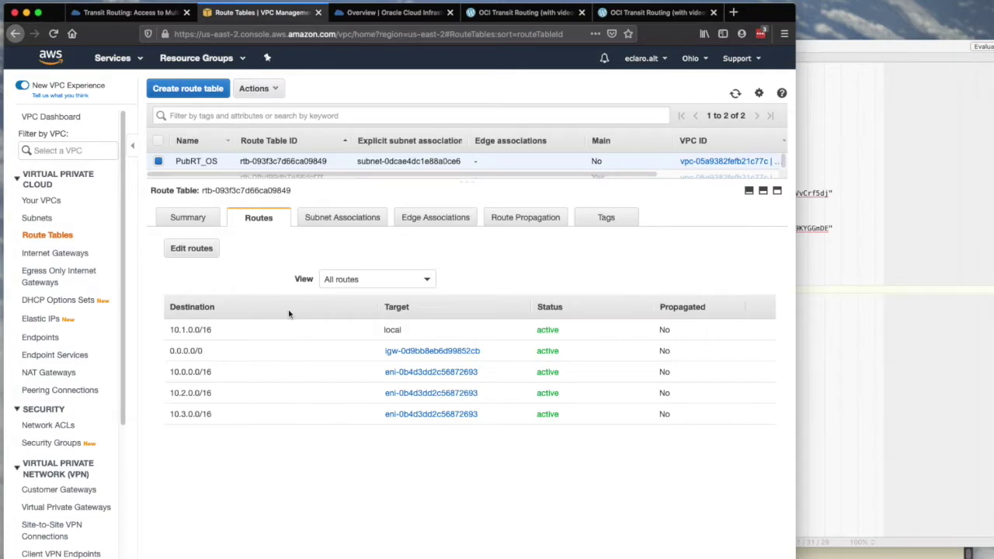
Step: Compare VCN_OS in the Oracle Cloud console with the OCI route tables on the guide's routing rules slide
{"action": "left_click", "coordinate": [390, 16]}
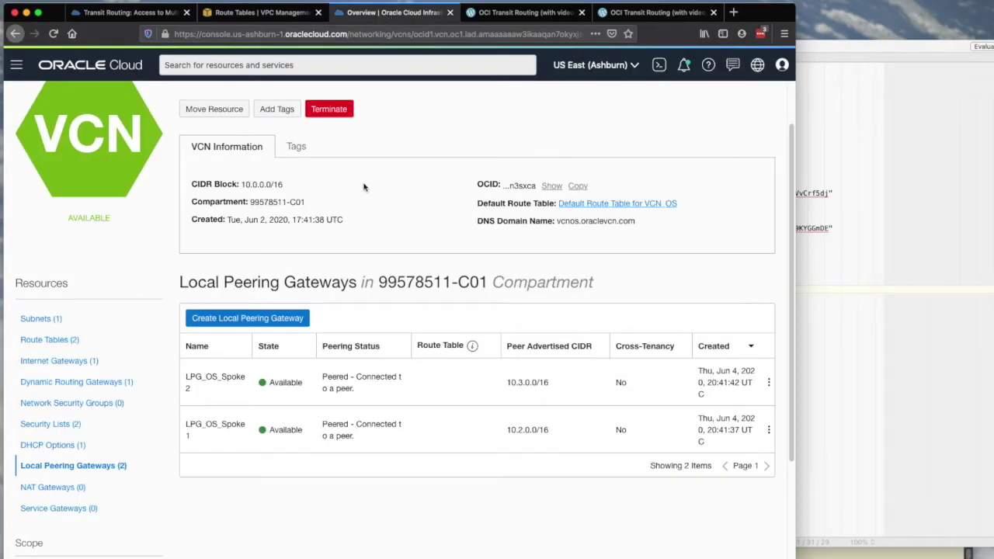
{"action": "scroll", "coordinate": [133, 304], "scroll_direction": "up", "scroll_amount": 2}
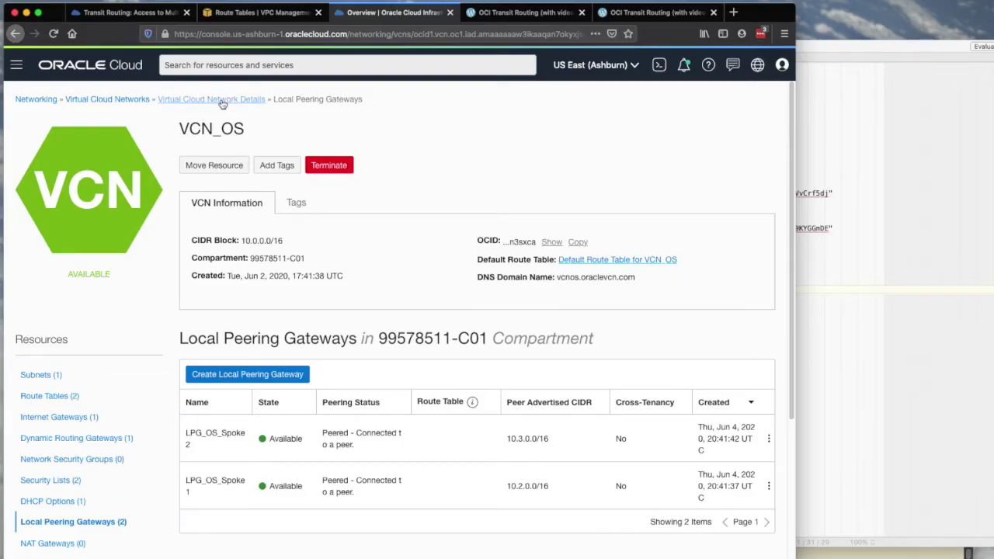
{"action": "left_click", "coordinate": [657, 13]}
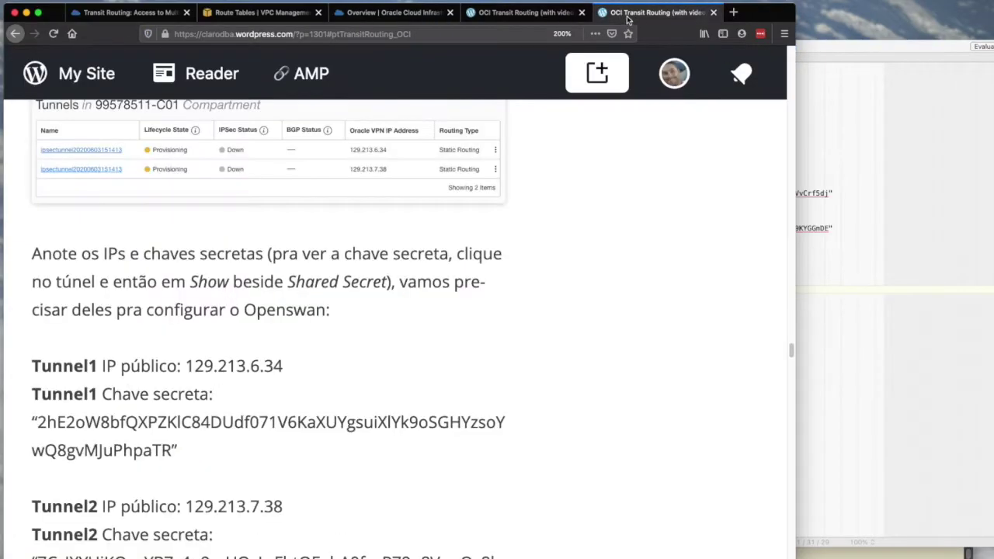
{"action": "left_click", "coordinate": [540, 12]}
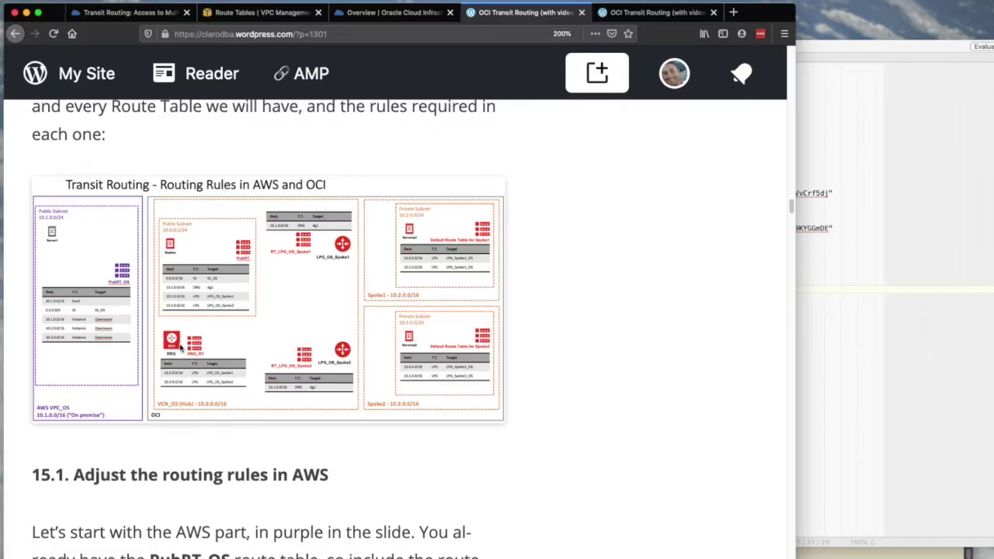
Step: Start a new route table in VCN_OS in the Oracle Cloud console and name it DRG_RT
{"action": "left_click", "coordinate": [396, 12]}
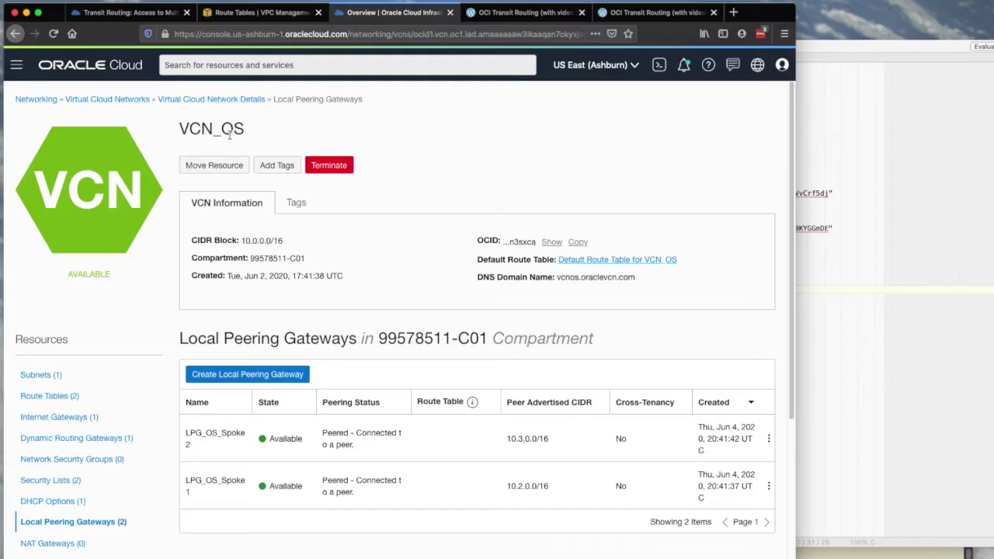
{"action": "left_click", "coordinate": [62, 395]}
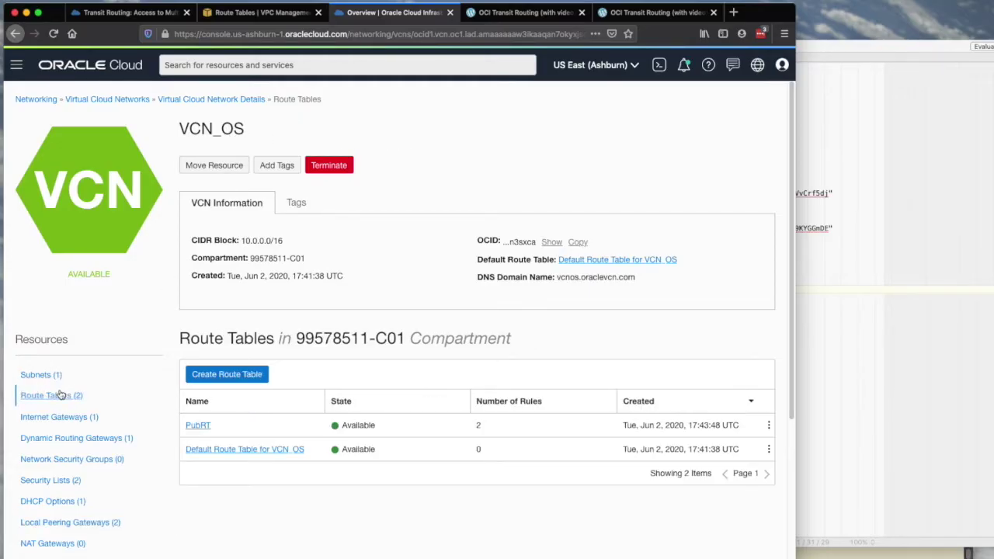
{"action": "left_click", "coordinate": [237, 375]}
{"action": "left_click", "coordinate": [329, 168]}
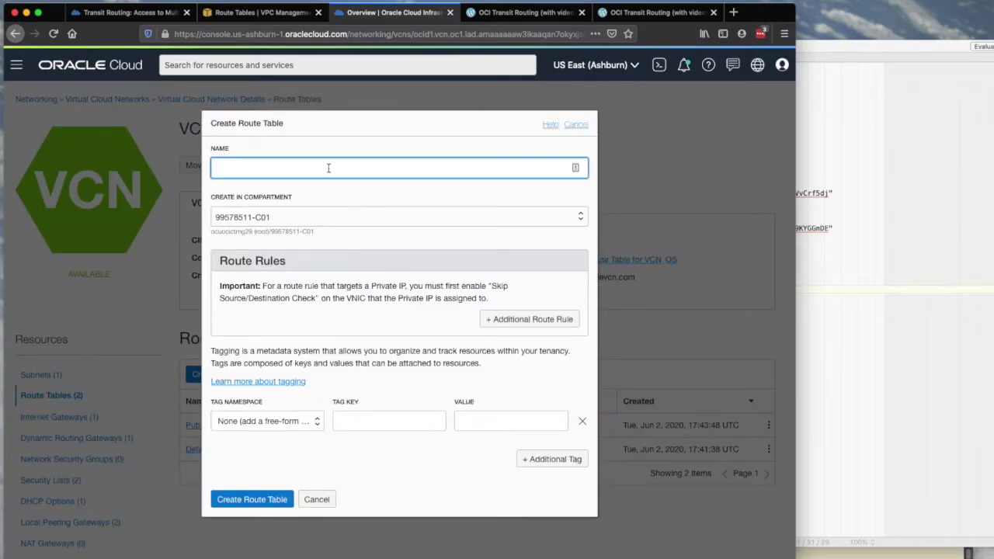
{"action": "left_click", "coordinate": [519, 13]}
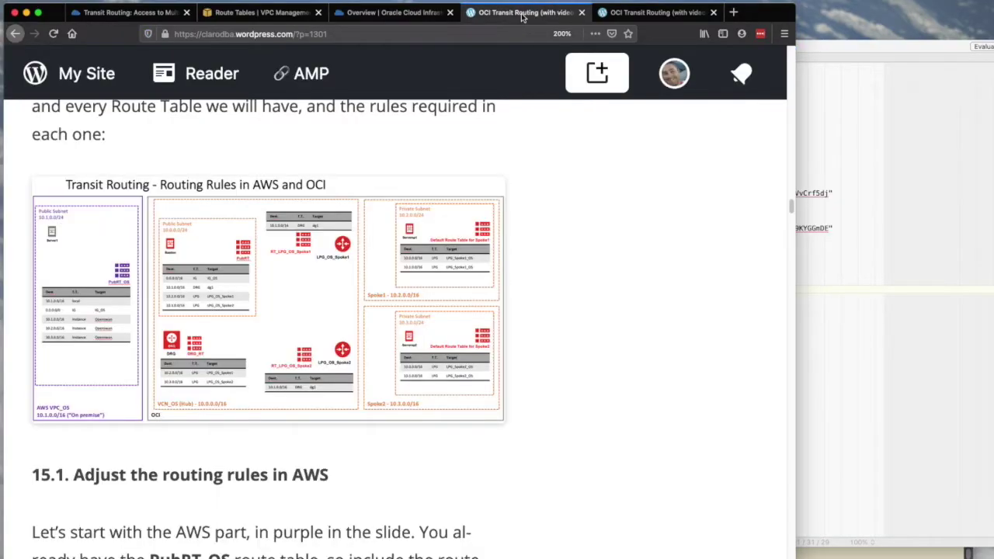
{"action": "left_click", "coordinate": [427, 12]}
{"action": "type", "text": "DRG_RT"}
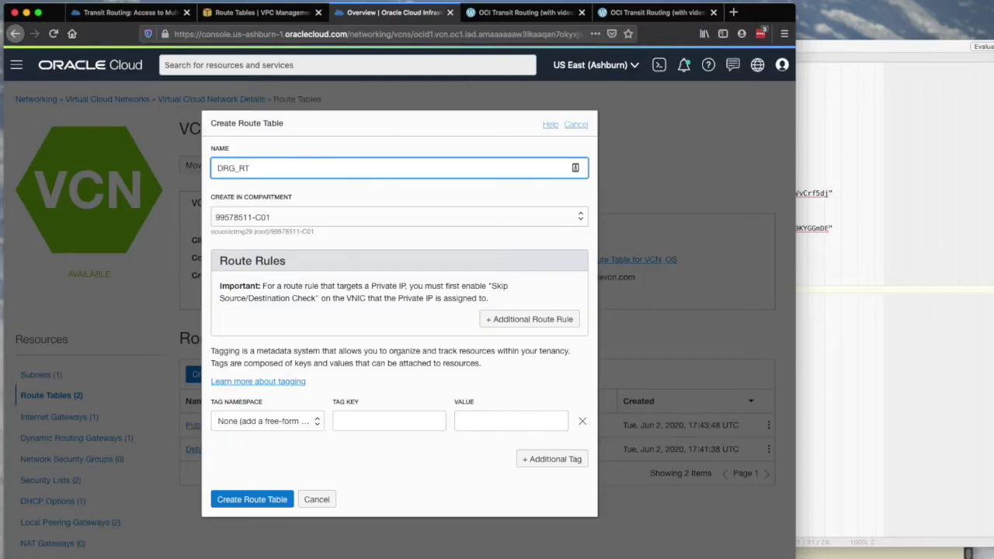
Step: Add a Local Peering Gateway route rule to DRG_RT with destination 10.2.0.0/16 and target LPG_OS_Spoke1
{"action": "left_click", "coordinate": [524, 317]}
{"action": "left_click", "coordinate": [311, 335]}
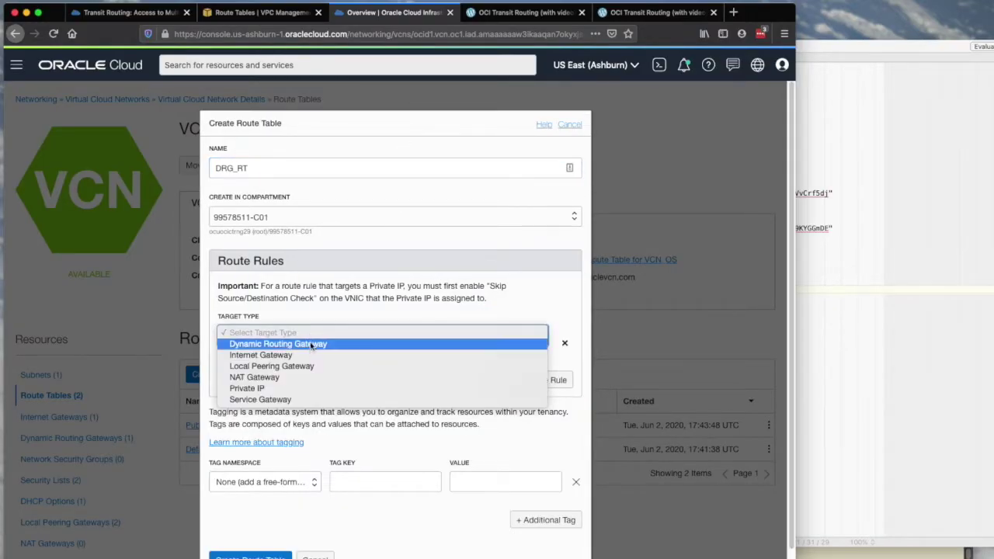
{"action": "left_click", "coordinate": [310, 366]}
{"action": "left_click", "coordinate": [316, 383]}
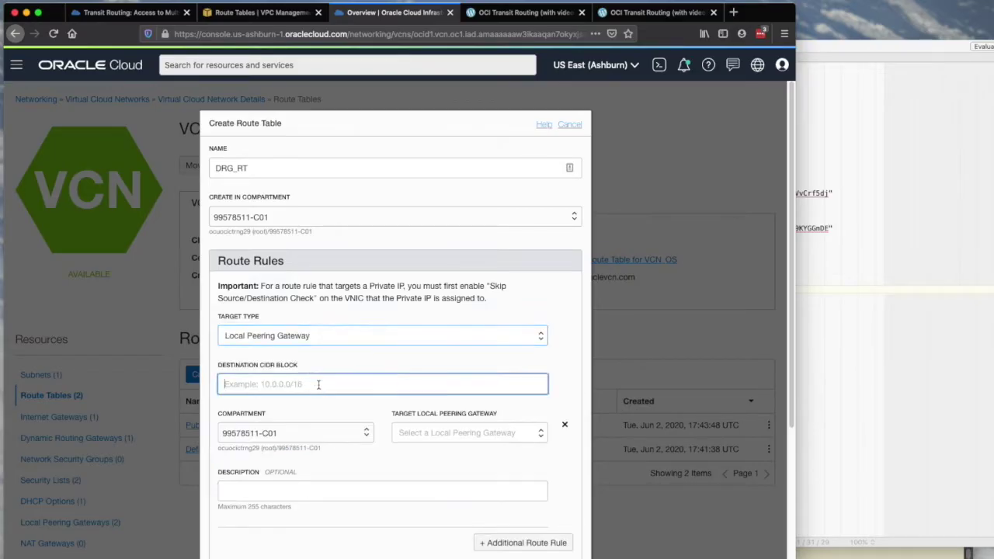
{"action": "type", "text": "10.2.0"}
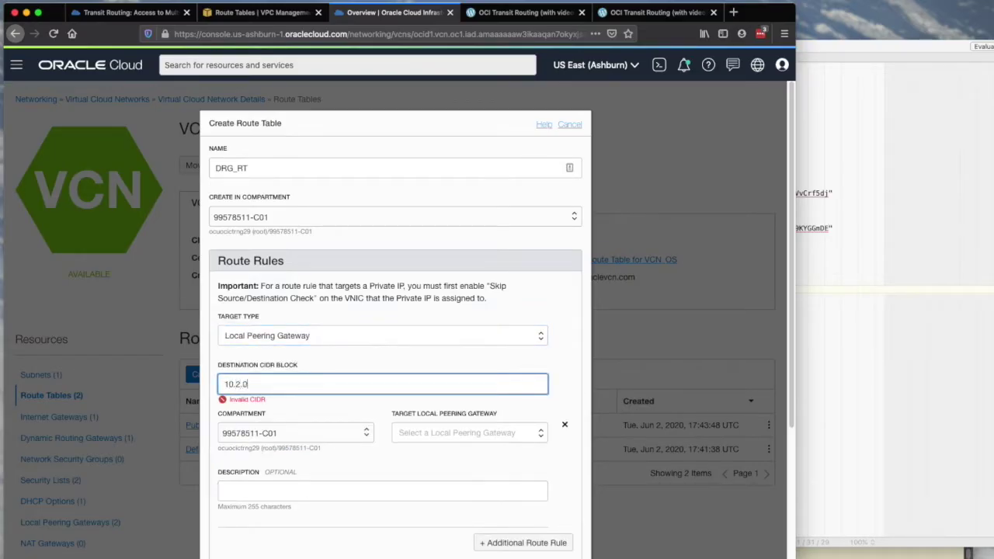
{"action": "type", "text": ".0/16"}
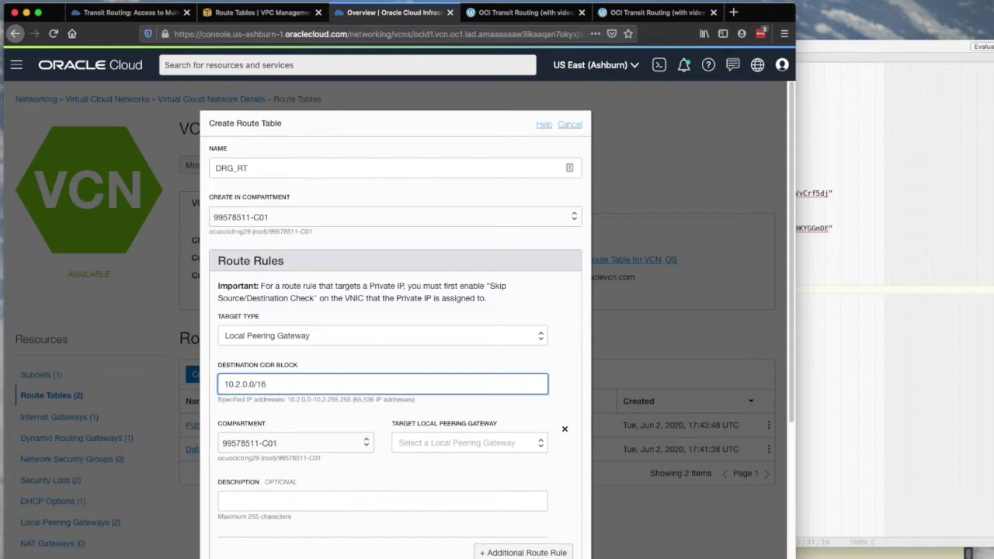
{"action": "key", "text": "super+a"}
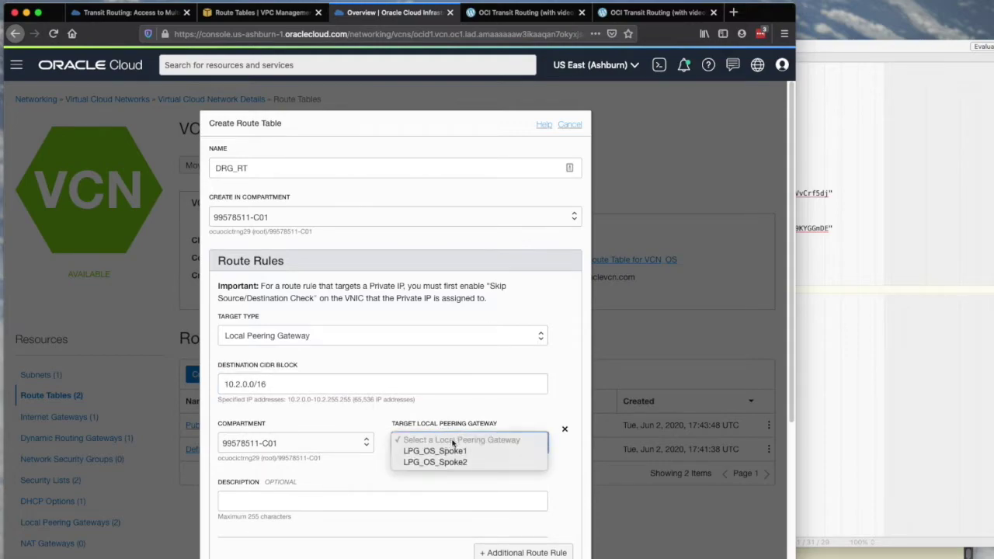
{"action": "left_click", "coordinate": [461, 455]}
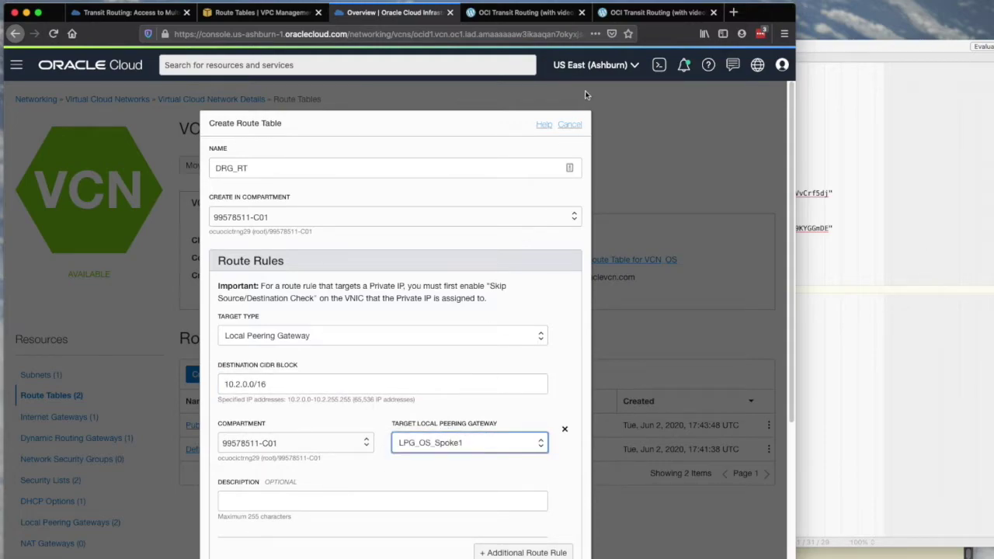
Step: Find the transit routing architecture diagram in the guide and examine how the peering gateways connect VCN_OS to the spokes
{"action": "left_click", "coordinate": [644, 13]}
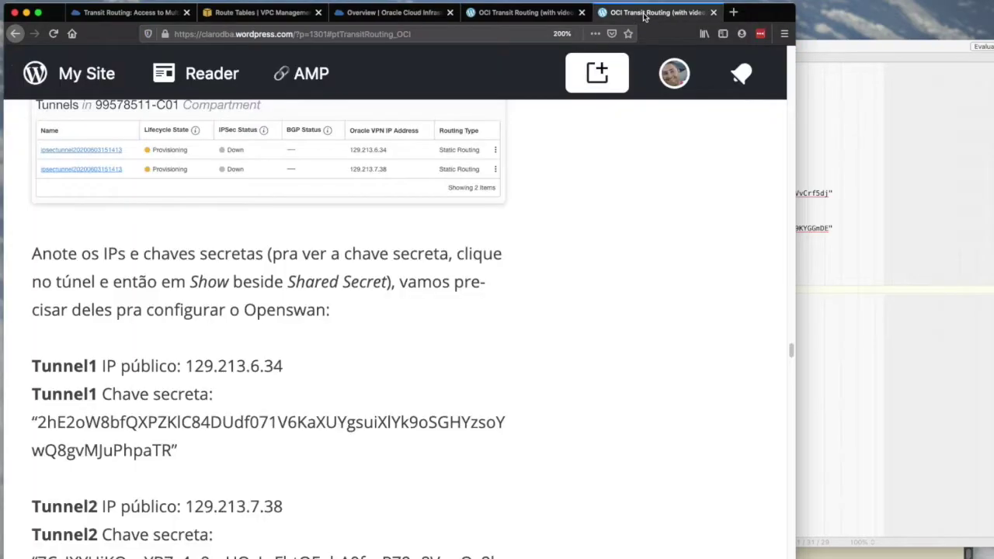
{"action": "left_click", "coordinate": [549, 11]}
{"action": "left_click", "coordinate": [644, 14]}
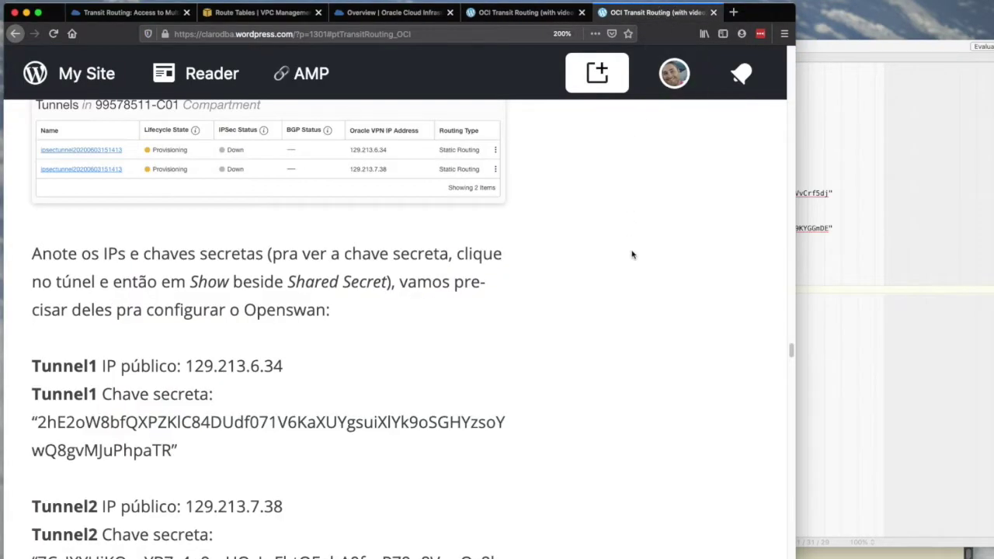
{"action": "scroll", "coordinate": [633, 255], "scroll_direction": "up", "scroll_amount": 5}
{"action": "scroll", "coordinate": [633, 255], "scroll_direction": "up", "scroll_amount": 15}
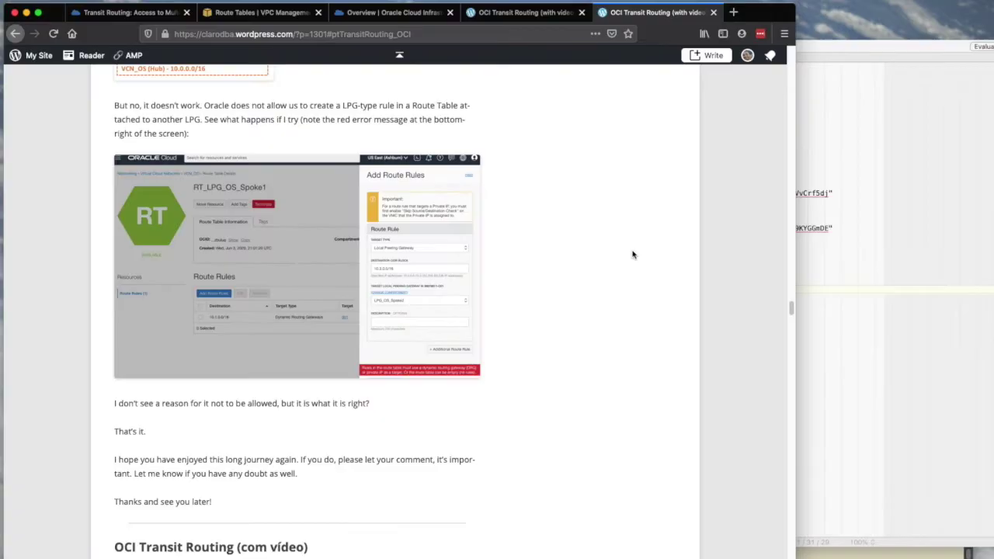
{"action": "scroll", "coordinate": [631, 259], "scroll_direction": "up", "scroll_amount": 10}
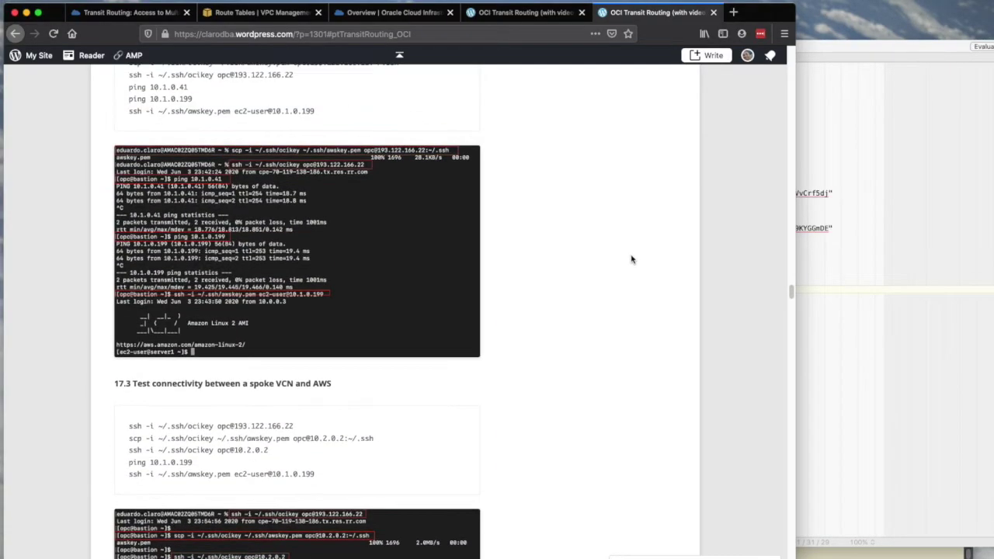
{"action": "scroll", "coordinate": [633, 259], "scroll_direction": "down", "scroll_amount": 20}
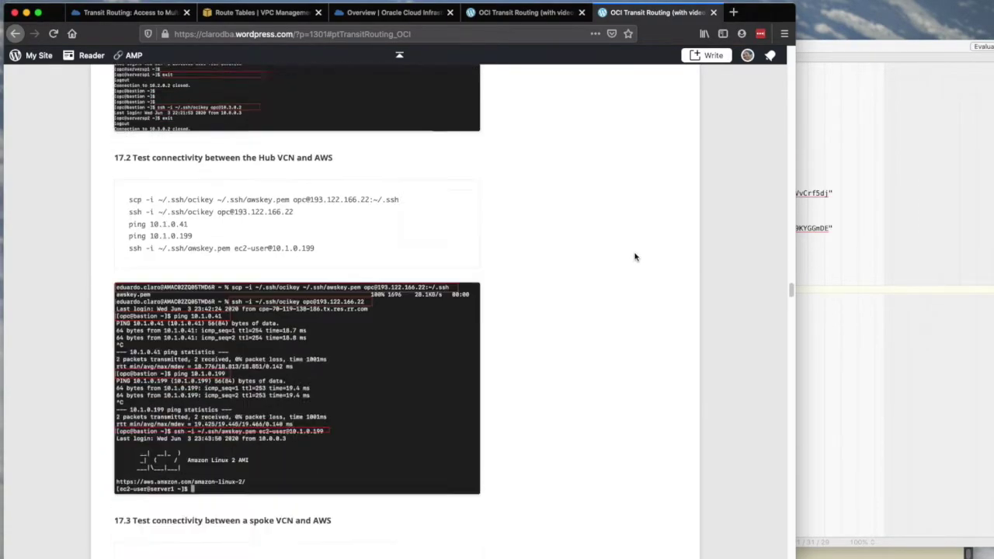
{"action": "scroll", "coordinate": [632, 258], "scroll_direction": "down", "scroll_amount": 10}
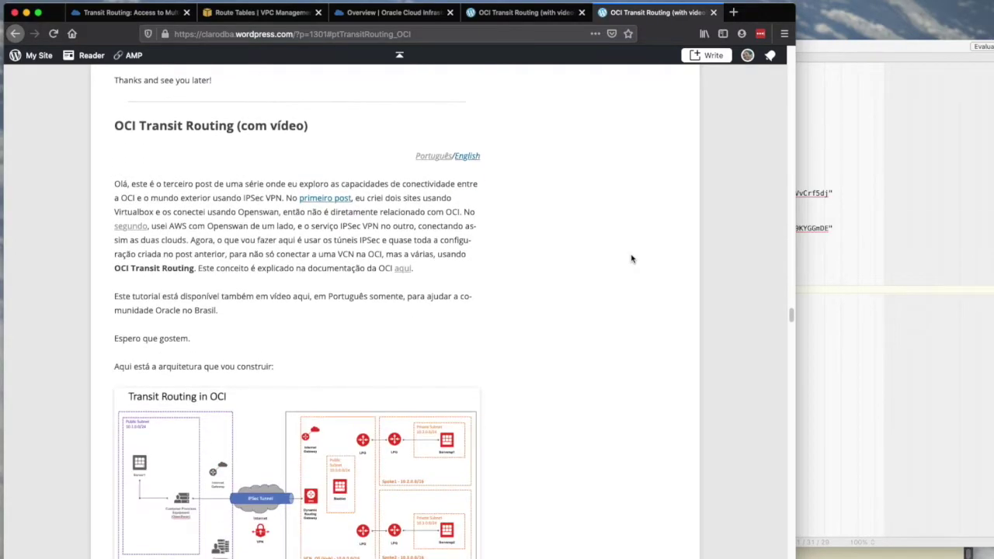
{"action": "scroll", "coordinate": [630, 257], "scroll_direction": "up", "scroll_amount": 3}
{"action": "key", "text": "super+equal"}
{"action": "key", "text": "super+equal"}
{"action": "key", "text": "super+equal"}
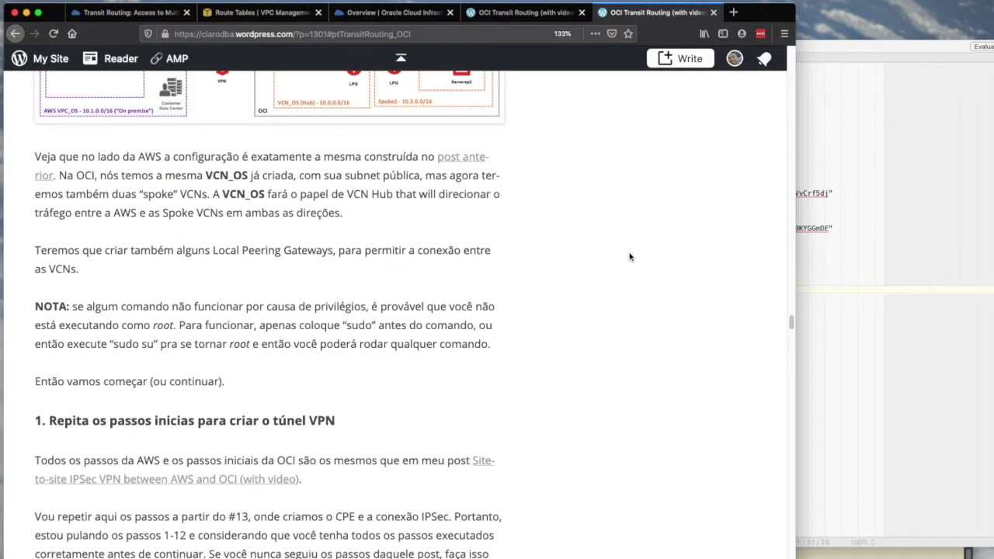
{"action": "key", "text": "super+minus"}
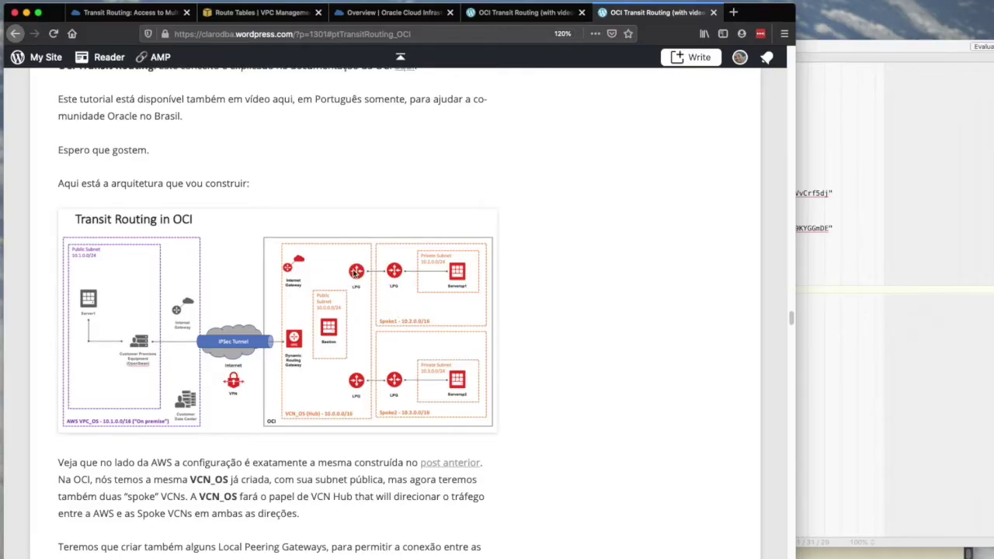
Step: Back in the Oracle Cloud console, add a Local Peering Gateway rule for 10.3.0.0/16 targeting LPG_OS_Spoke2 and create the route table
{"action": "left_click", "coordinate": [394, 13]}
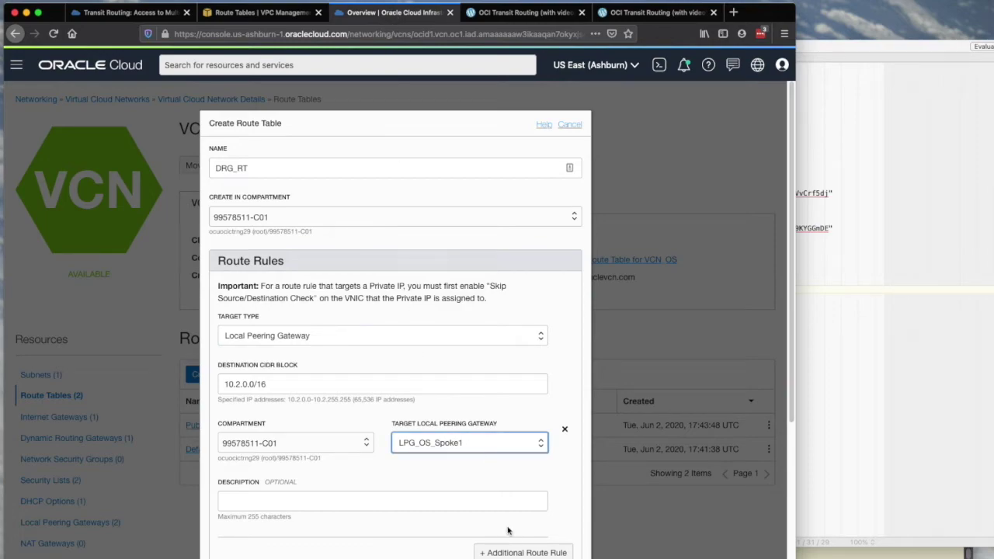
{"action": "scroll", "coordinate": [777, 422], "scroll_direction": "down", "scroll_amount": 1}
{"action": "left_click_drag", "start_coordinate": [790, 410], "coordinate": [790, 535]}
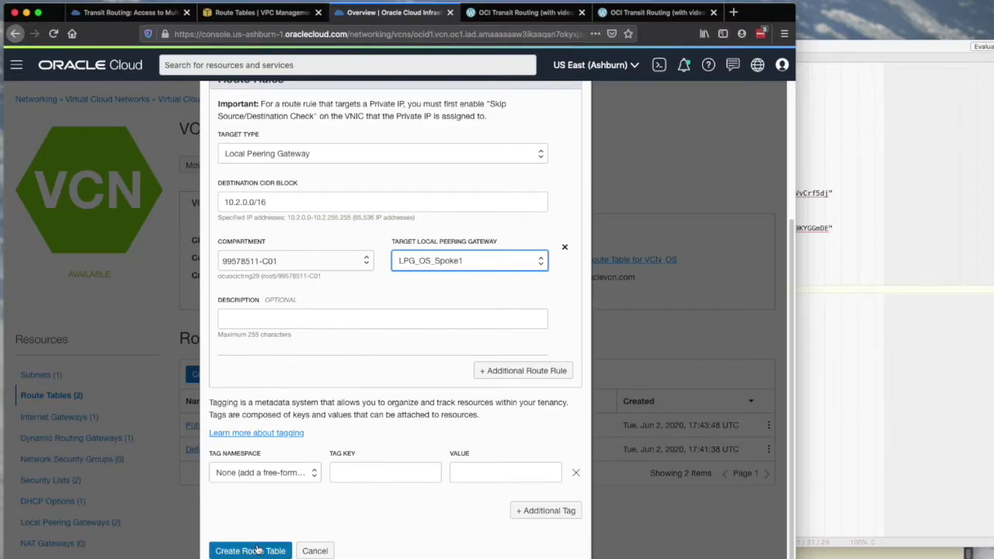
{"action": "left_click", "coordinate": [546, 370]}
{"action": "left_click", "coordinate": [372, 386]}
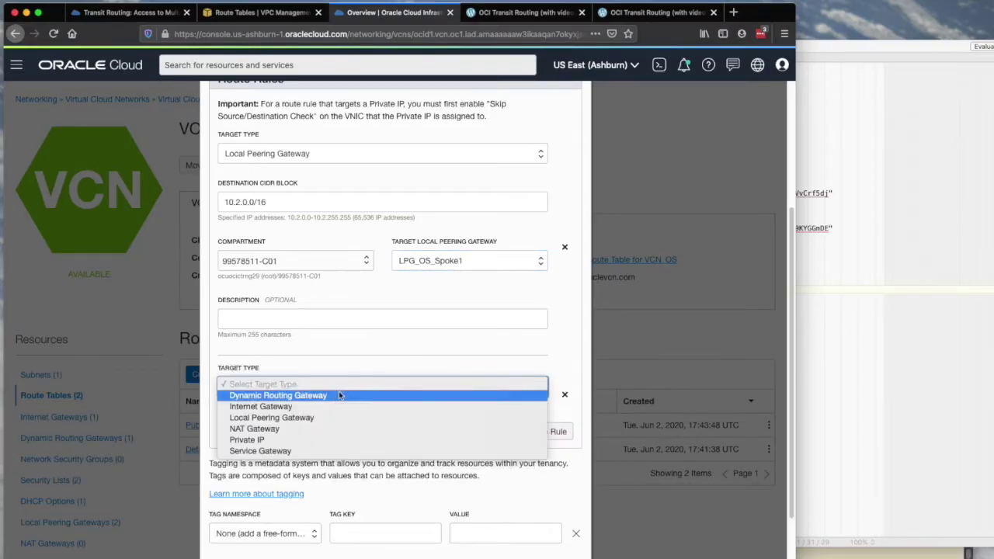
{"action": "left_click", "coordinate": [338, 419]}
{"action": "left_click", "coordinate": [335, 438]}
{"action": "type", "text": "10.2.0.0/16"}
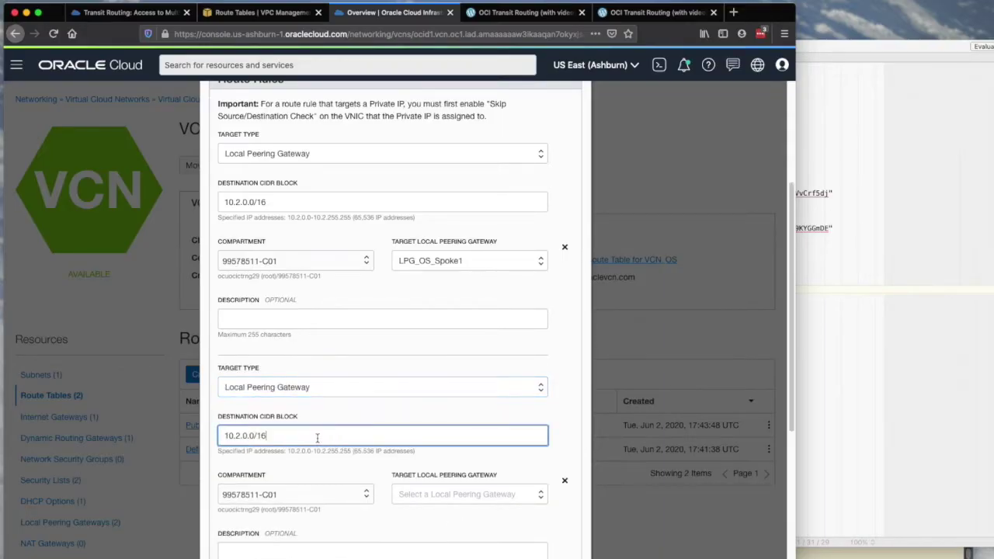
{"action": "left_click", "coordinate": [238, 437]}
{"action": "key", "text": "BackSpace"}
{"action": "type", "text": "3"}
{"action": "left_click", "coordinate": [463, 501]}
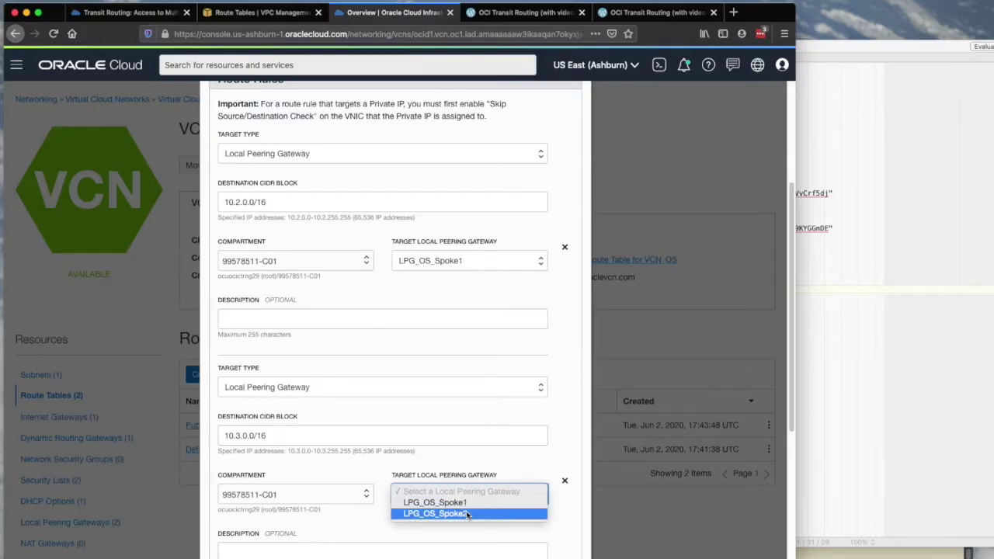
{"action": "left_click", "coordinate": [468, 512]}
{"action": "scroll", "coordinate": [472, 394], "scroll_direction": "down", "scroll_amount": 5}
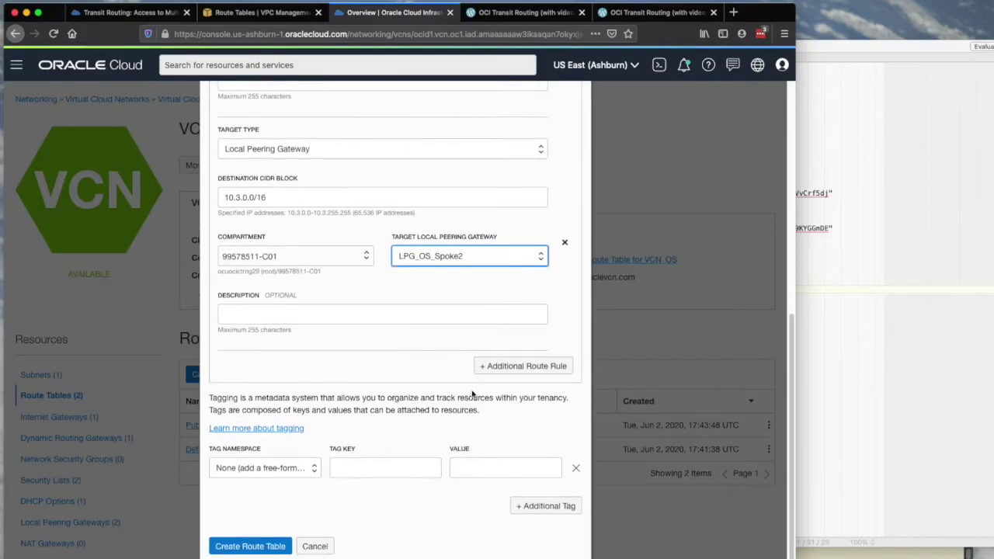
{"action": "left_click", "coordinate": [267, 550]}
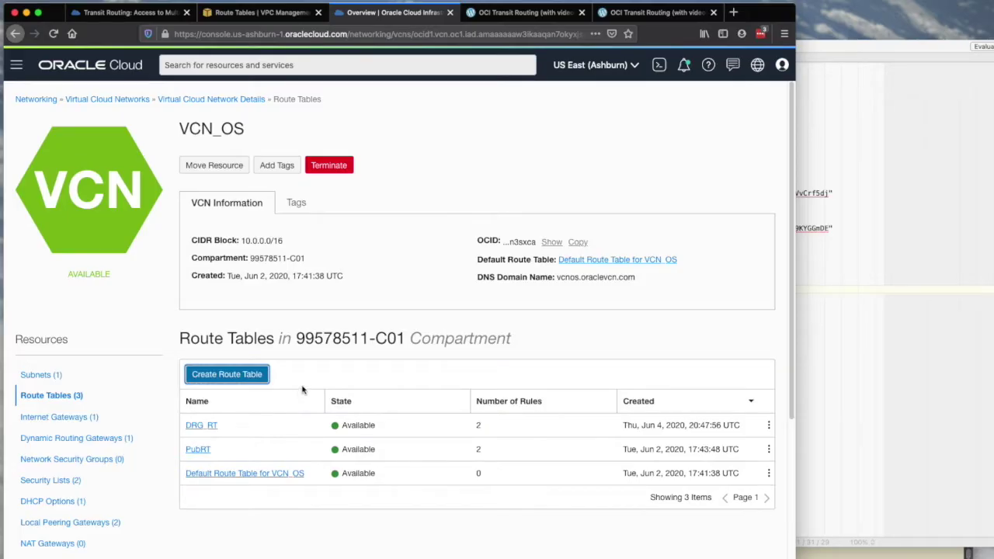
Step: Review the route rules of DRG_RT and return to VCN_OS
{"action": "left_click", "coordinate": [211, 426]}
{"action": "left_click", "coordinate": [339, 379]}
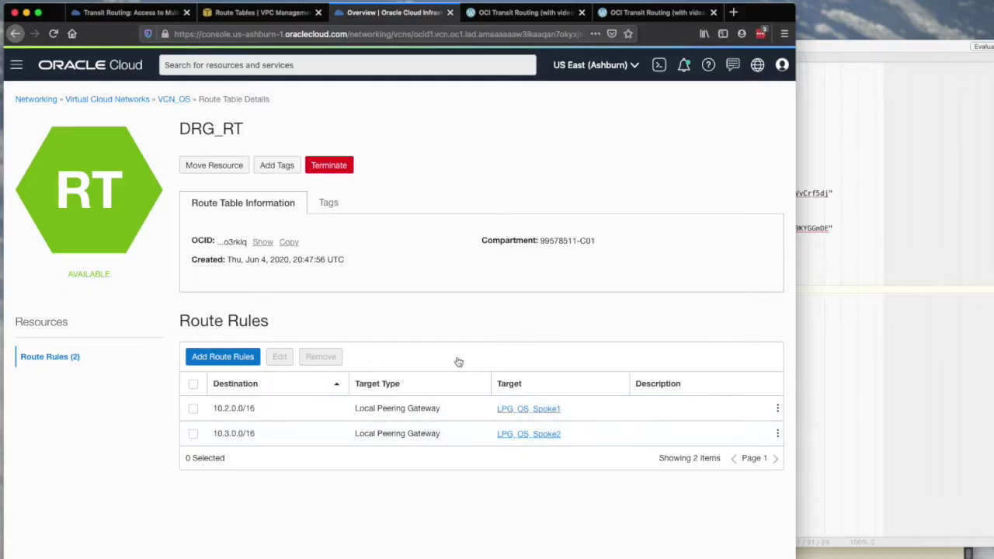
{"action": "left_click", "coordinate": [184, 100]}
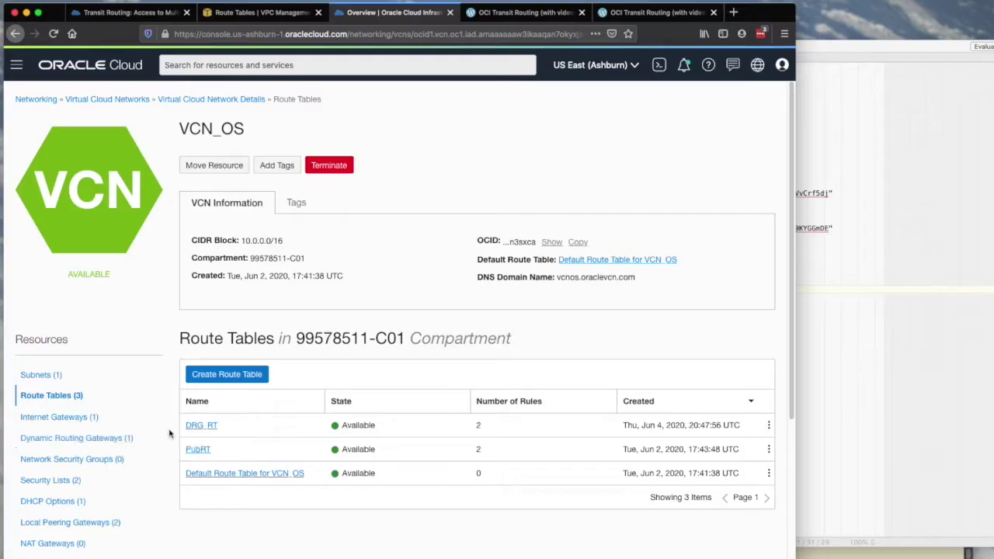
Step: Associate the DRG_RT route table with VCN_OS's dynamic routing gateway dg1
{"action": "left_click", "coordinate": [122, 440]}
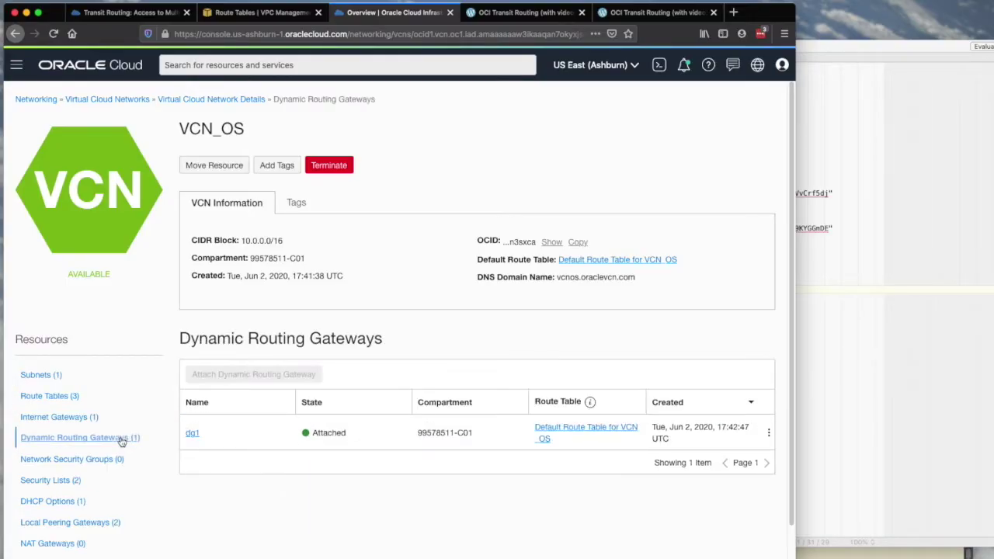
{"action": "left_click", "coordinate": [769, 434]}
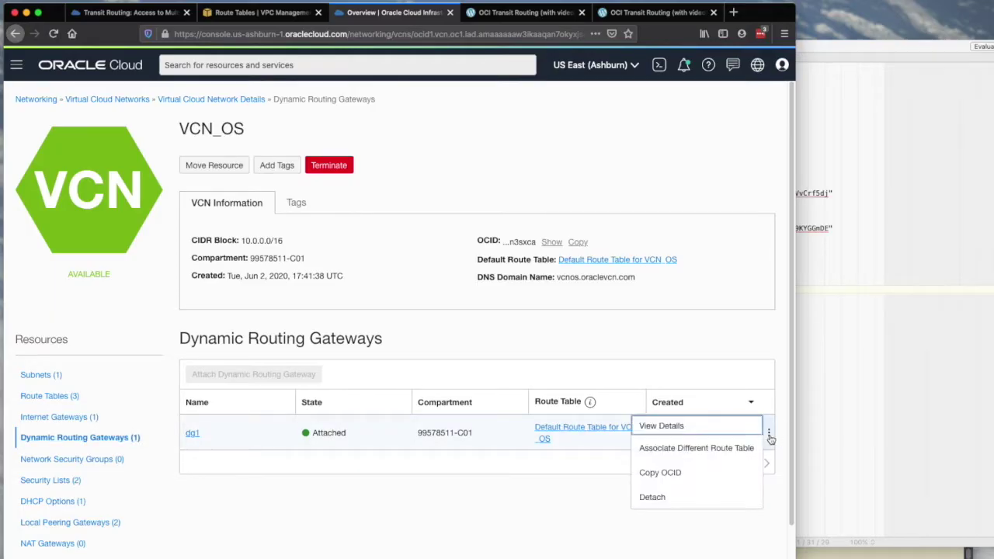
{"action": "left_click", "coordinate": [730, 448]}
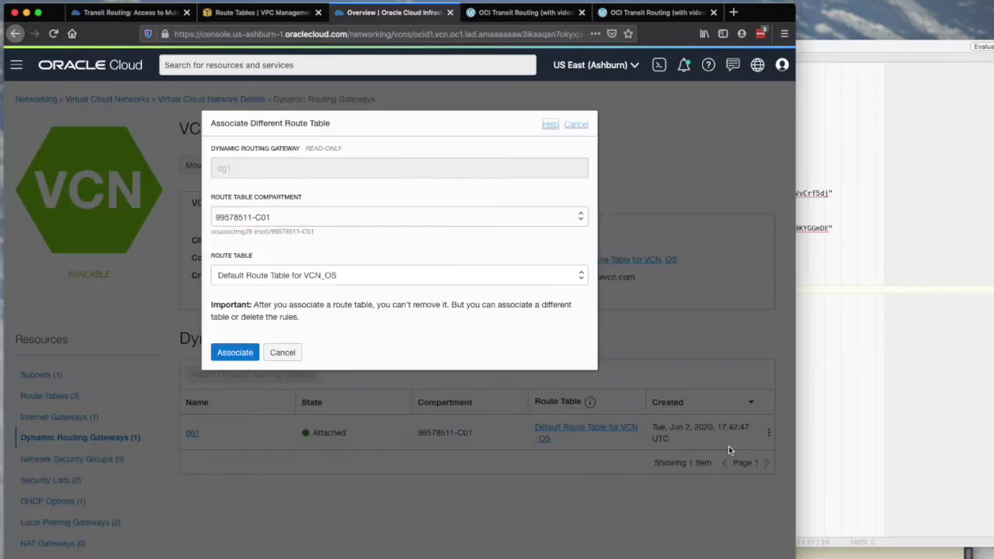
{"action": "left_click", "coordinate": [388, 277]}
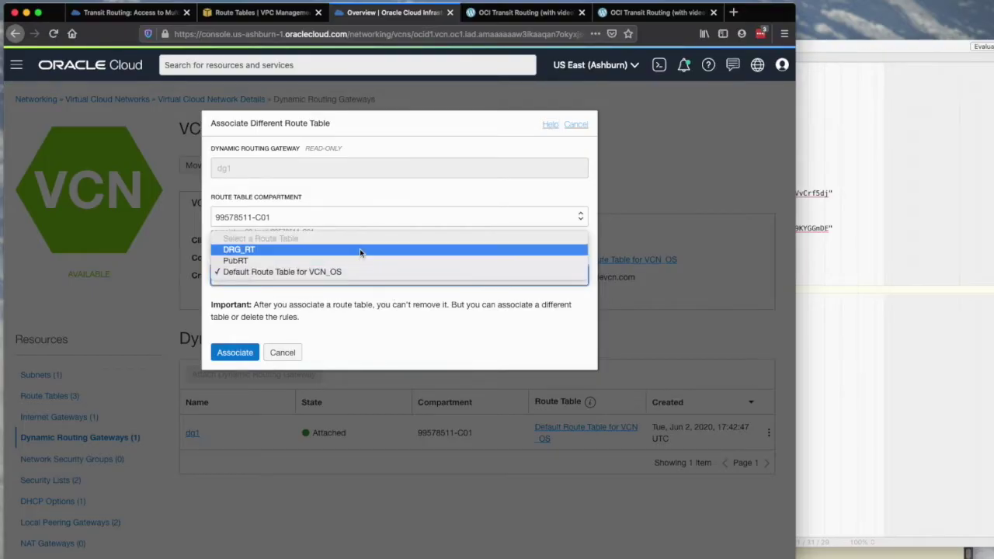
{"action": "left_click", "coordinate": [360, 250]}
{"action": "left_click", "coordinate": [243, 353]}
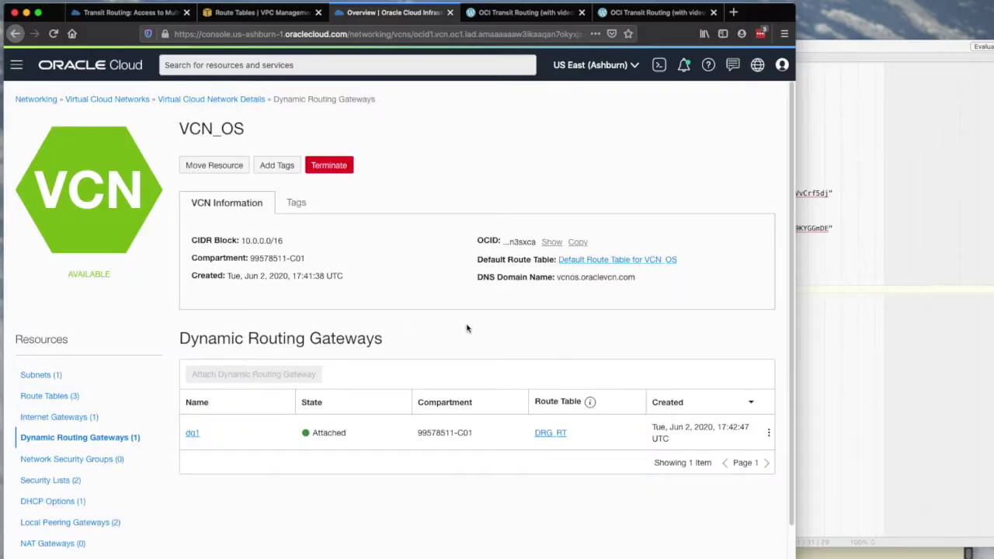
Step: Consult the guide's routing rules slide for the route tables required in VCN_OS
{"action": "left_click", "coordinate": [525, 13]}
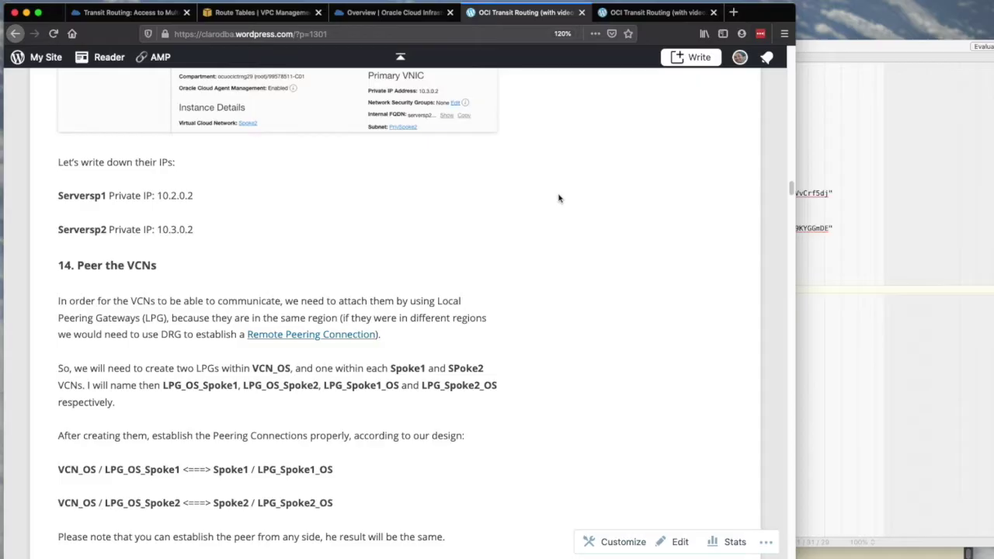
{"action": "scroll", "coordinate": [559, 198], "scroll_direction": "up", "scroll_amount": 3}
{"action": "scroll", "coordinate": [558, 198], "scroll_direction": "down", "scroll_amount": 10}
{"action": "scroll", "coordinate": [557, 197], "scroll_direction": "down", "scroll_amount": 3}
{"action": "scroll", "coordinate": [557, 197], "scroll_direction": "up", "scroll_amount": 1}
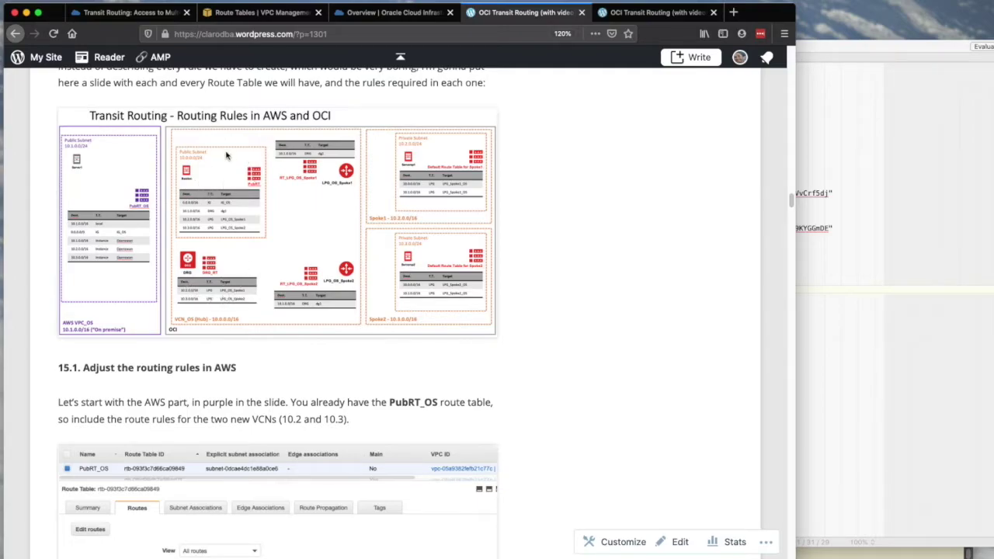
Step: Back in the Oracle Cloud console, open the PubSL security list of VCN_OS's PubSubnet and review its ingress rules
{"action": "left_click", "coordinate": [405, 15]}
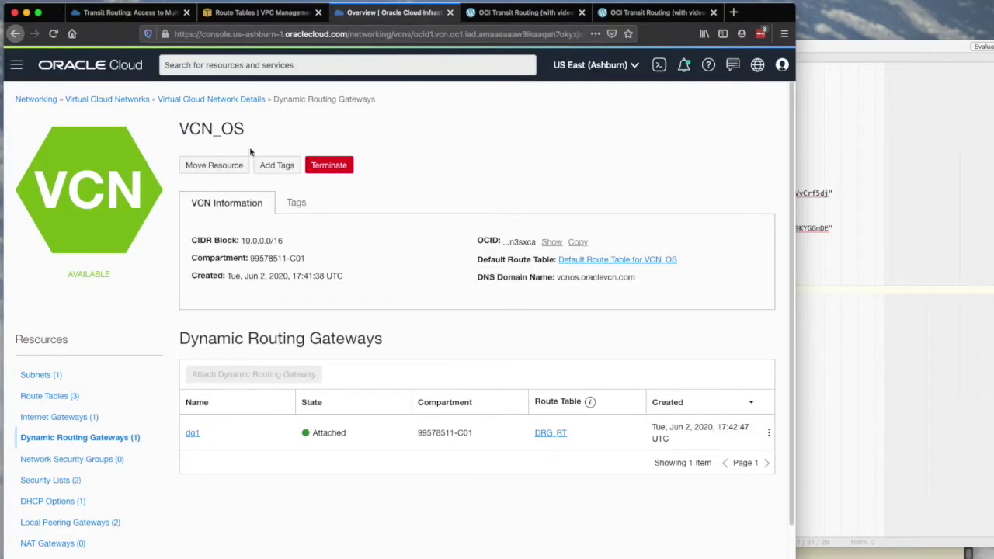
{"action": "left_click", "coordinate": [39, 376]}
{"action": "left_click", "coordinate": [204, 426]}
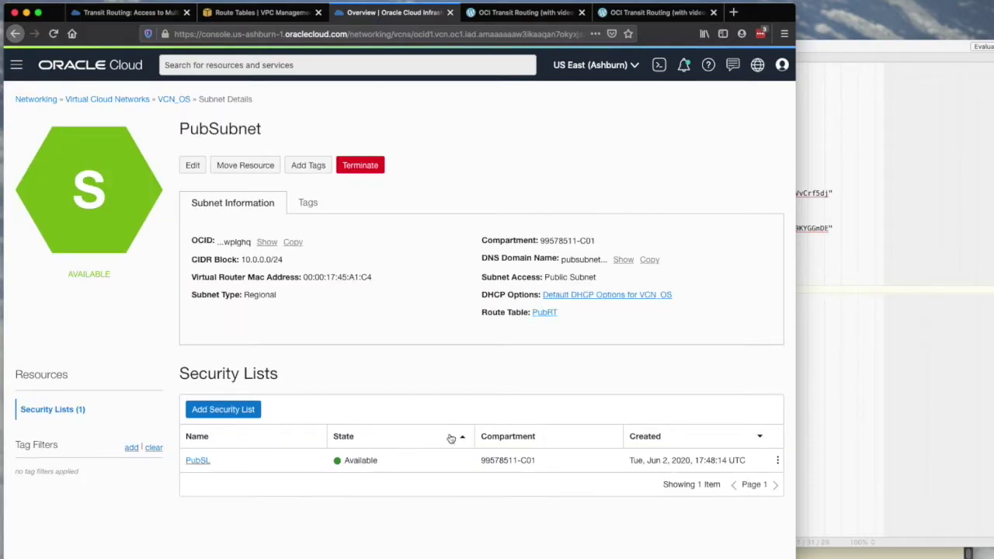
{"action": "left_click", "coordinate": [199, 461]}
{"action": "scroll", "coordinate": [417, 401], "scroll_direction": "down", "scroll_amount": 1}
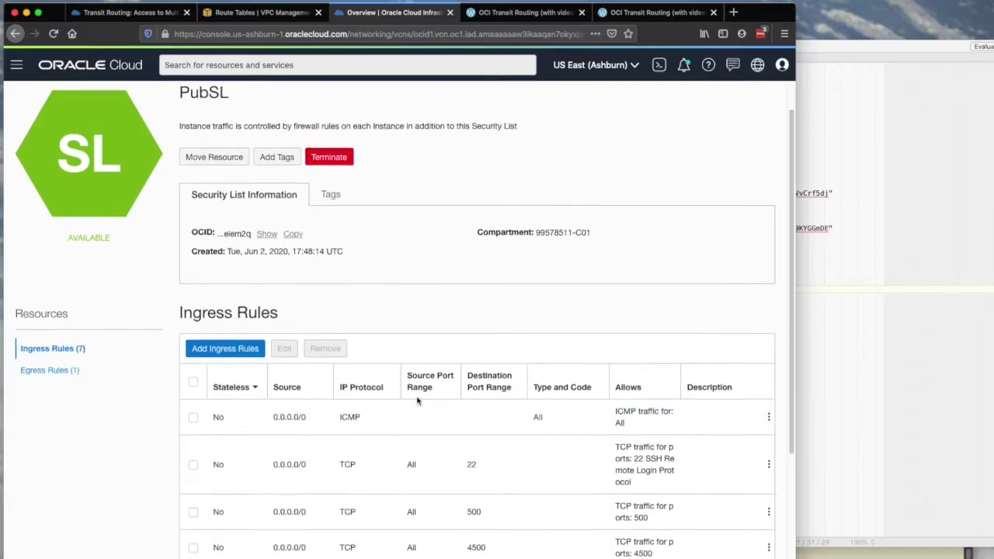
{"action": "scroll", "coordinate": [417, 401], "scroll_direction": "down", "scroll_amount": 4}
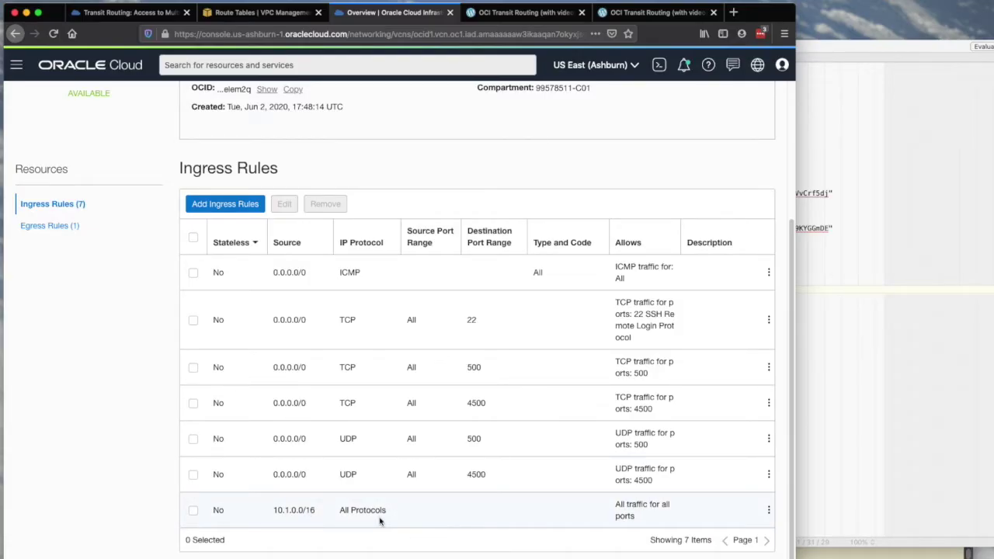
Step: Add an ingress rule to PubSL allowing All Protocols from source CIDR 10.2.0.0/16
{"action": "left_click", "coordinate": [243, 201]}
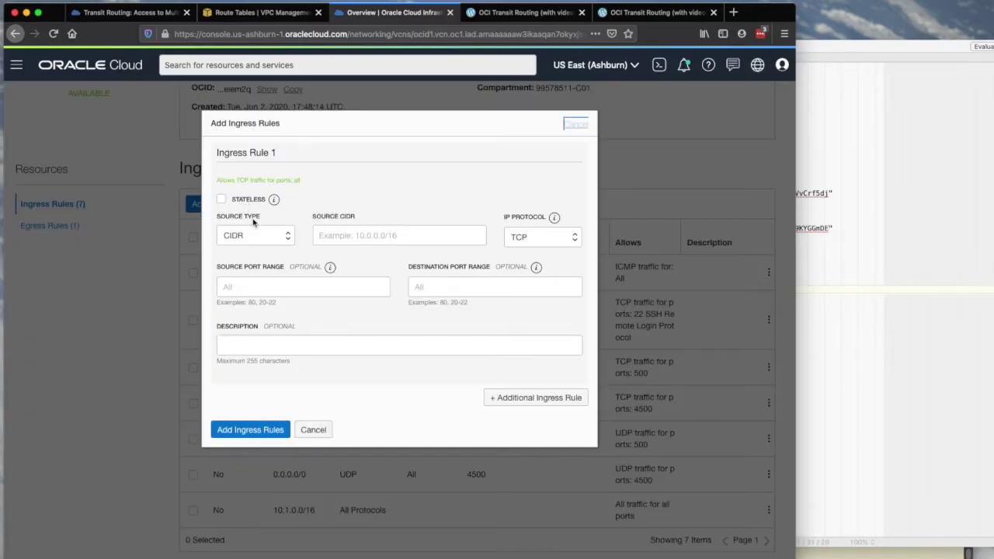
{"action": "left_click", "coordinate": [318, 237]}
{"action": "type", "text": "10.2.0.0"}
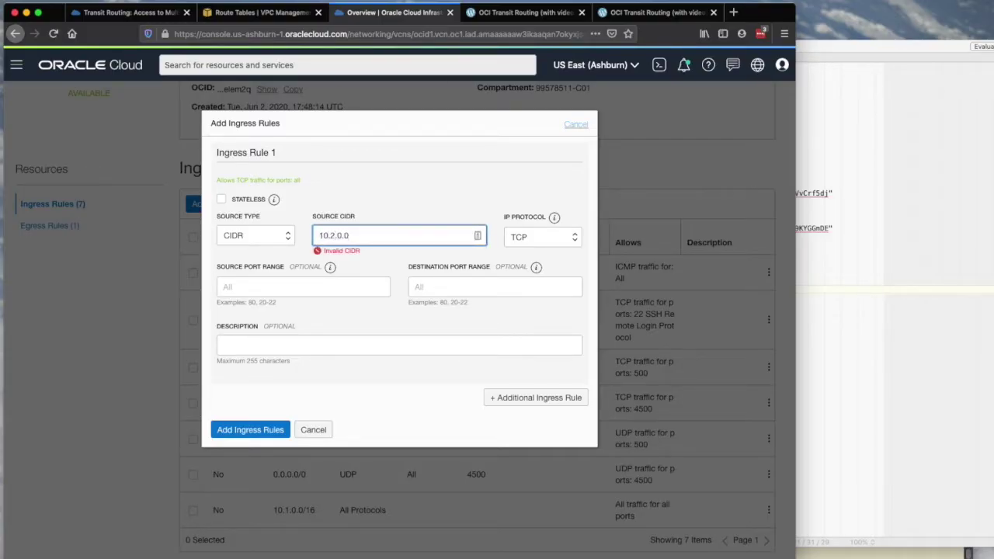
{"action": "key", "text": "super+a"}
{"action": "key", "text": "Right"}
{"action": "type", "text": "6"}
{"action": "key", "text": "super+a"}
{"action": "key", "text": "super+c"}
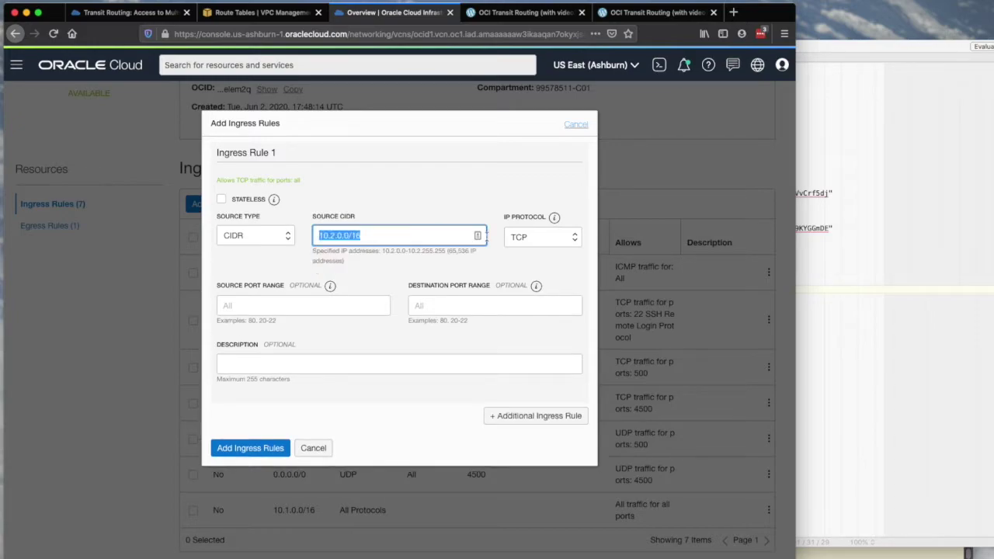
{"action": "left_click", "coordinate": [544, 237]}
{"action": "left_click", "coordinate": [517, 191]}
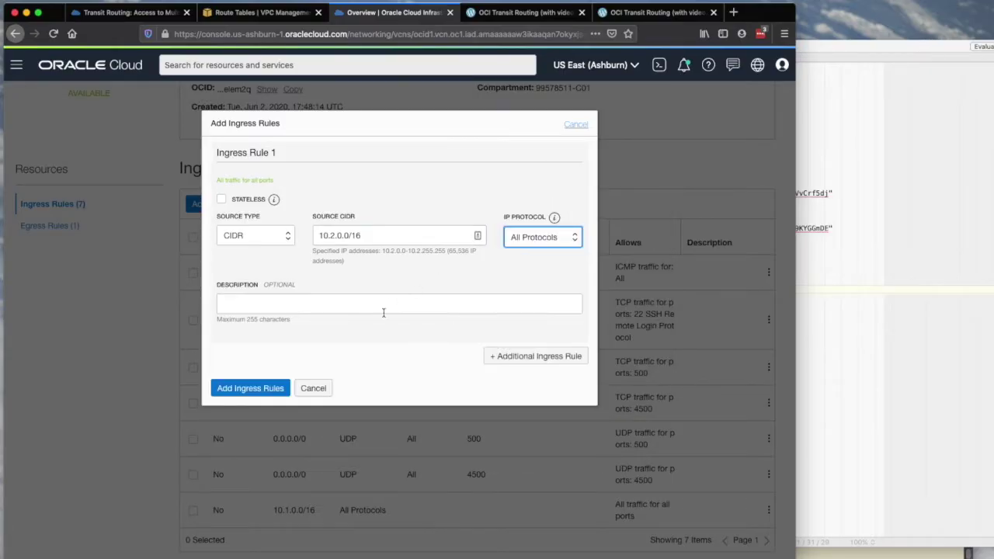
{"action": "left_click", "coordinate": [264, 395]}
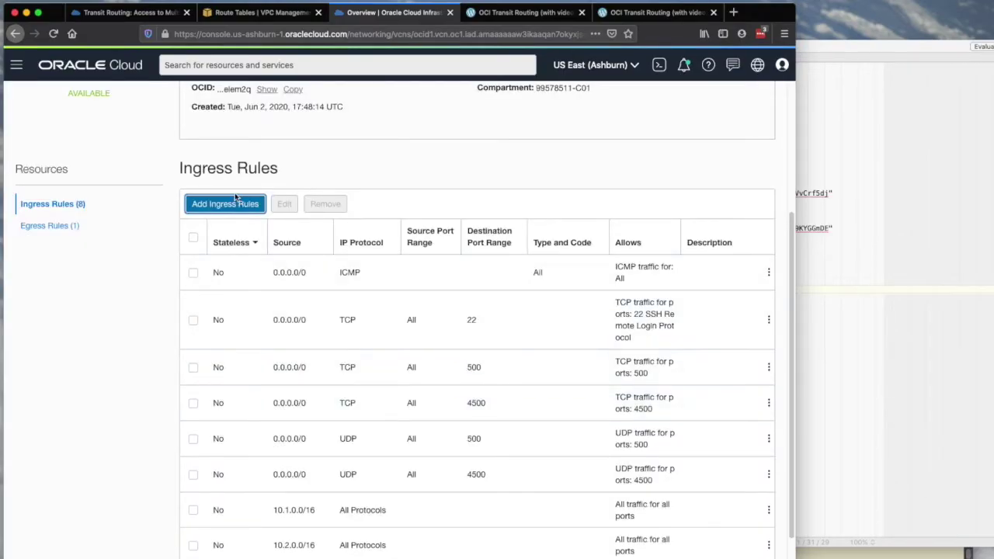
Step: Add another ingress rule to PubSL allowing All Protocols from source CIDR 10.3.0.0/16
{"action": "left_click", "coordinate": [237, 201]}
{"action": "left_click", "coordinate": [338, 235]}
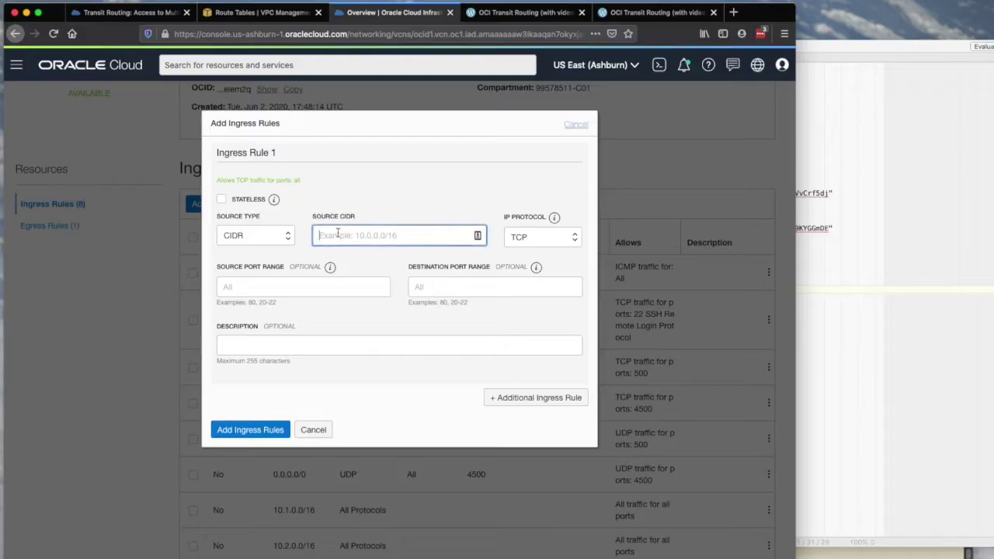
{"action": "key", "text": "super+v"}
{"action": "key", "text": "BackSpace"}
{"action": "type", "text": "3"}
{"action": "left_click", "coordinate": [555, 235]}
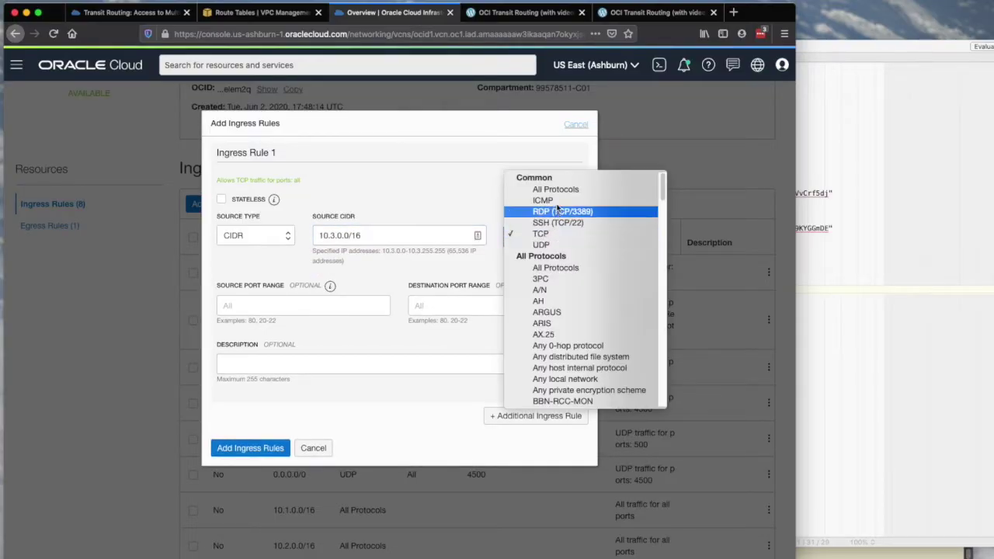
{"action": "left_click", "coordinate": [544, 190]}
{"action": "left_click", "coordinate": [265, 392]}
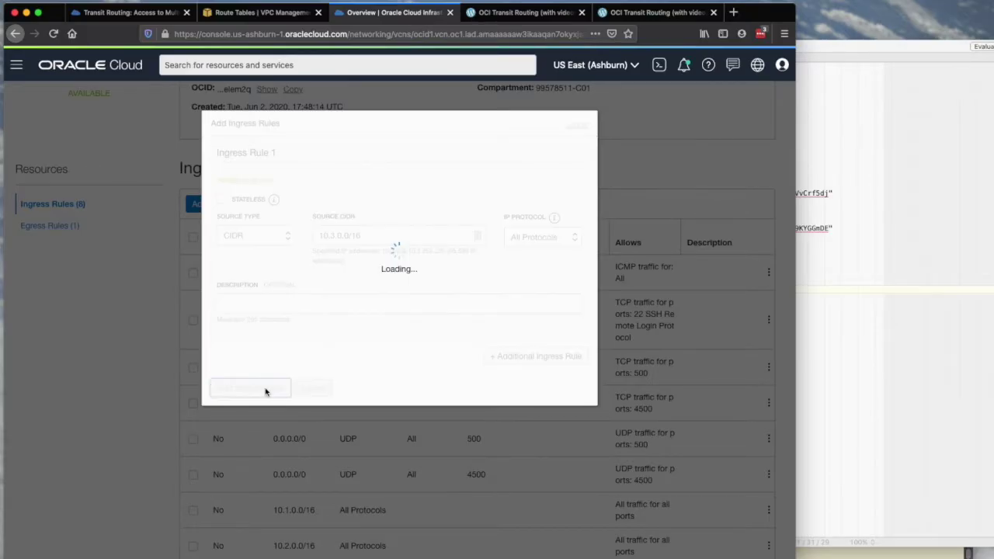
Step: Check the egress rules of PubSL and look over its full list of ingress rules
{"action": "left_click", "coordinate": [67, 227]}
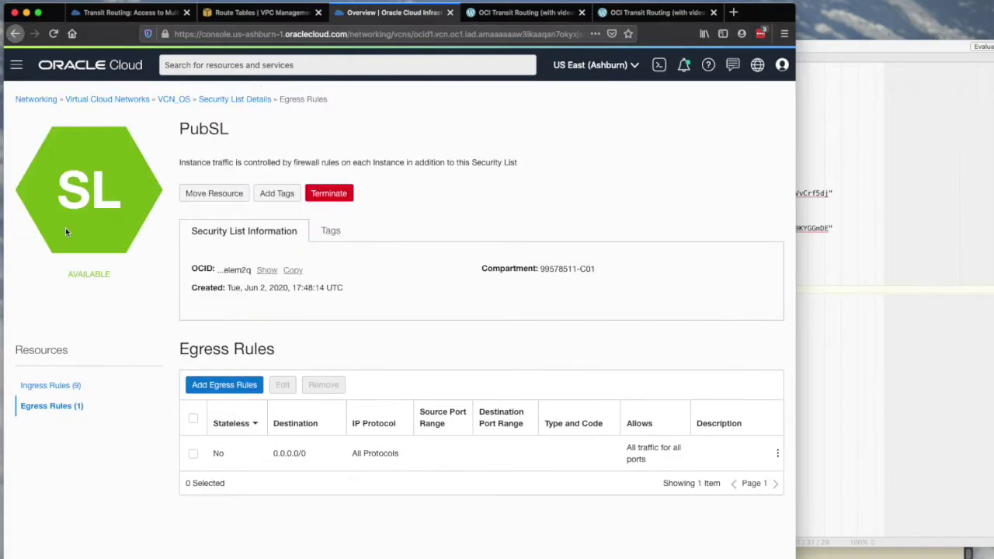
{"action": "left_click", "coordinate": [62, 385]}
{"action": "scroll", "coordinate": [387, 475], "scroll_direction": "down", "scroll_amount": 5}
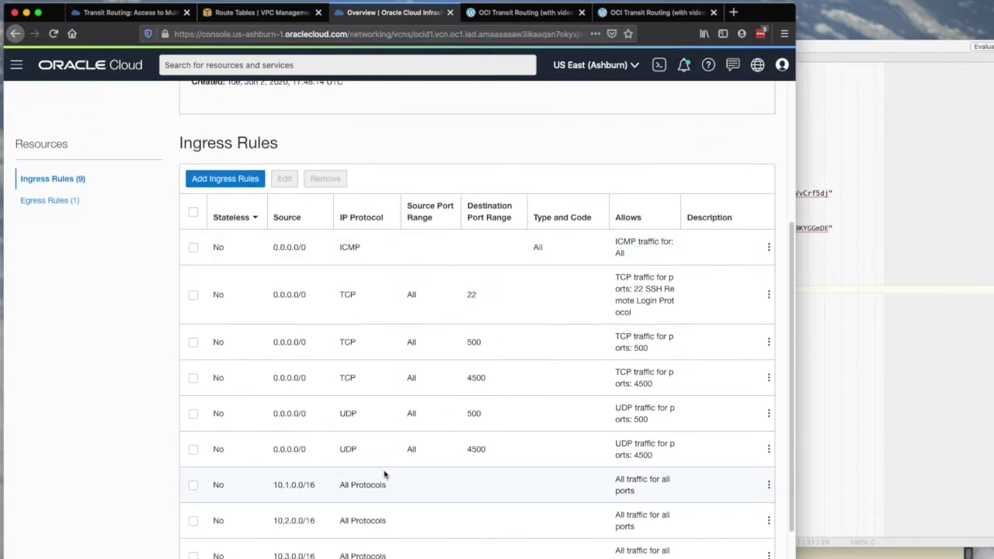
Step: Consult the guide's transit routing architecture diagram and routing rules slide for the remaining hub route tables
{"action": "left_click", "coordinate": [556, 14]}
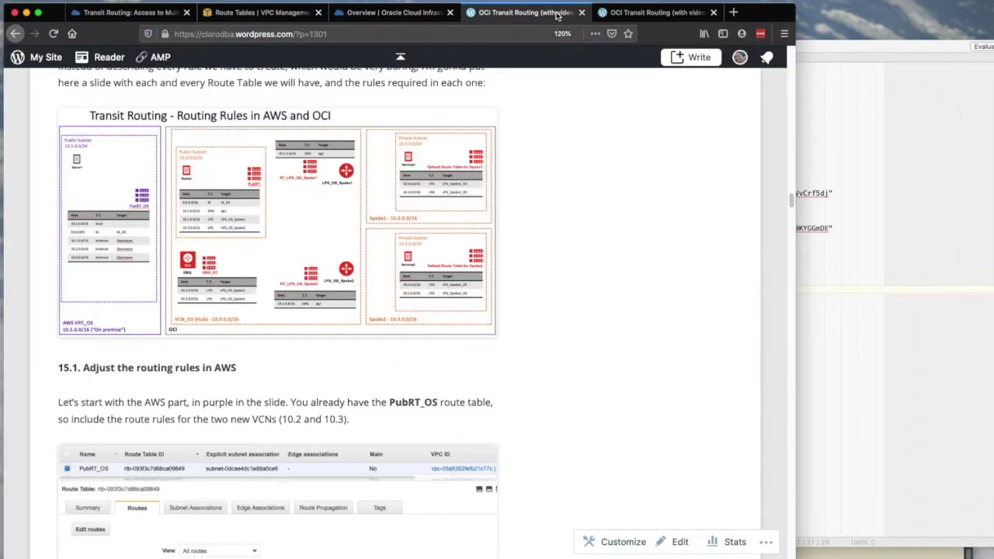
{"action": "left_click", "coordinate": [650, 7]}
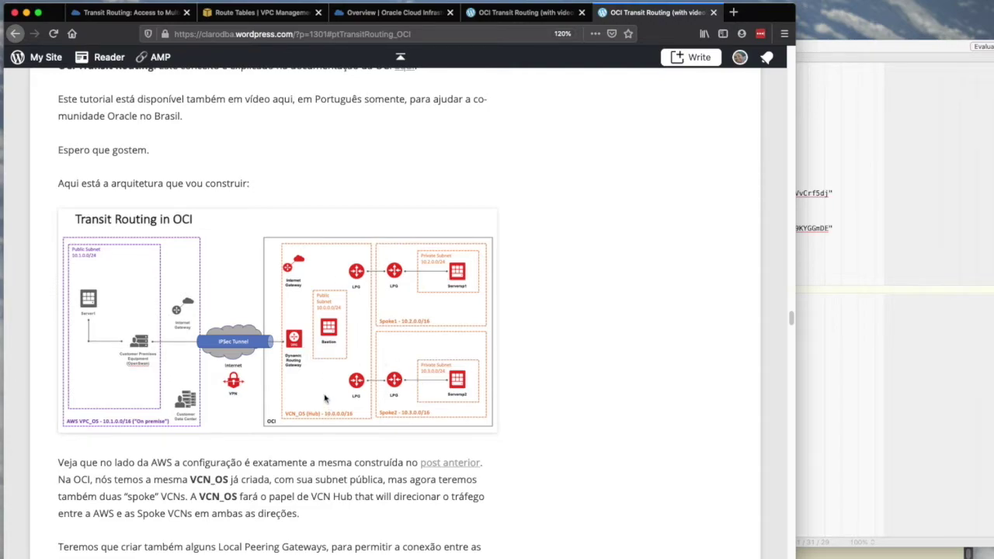
{"action": "left_click", "coordinate": [511, 14]}
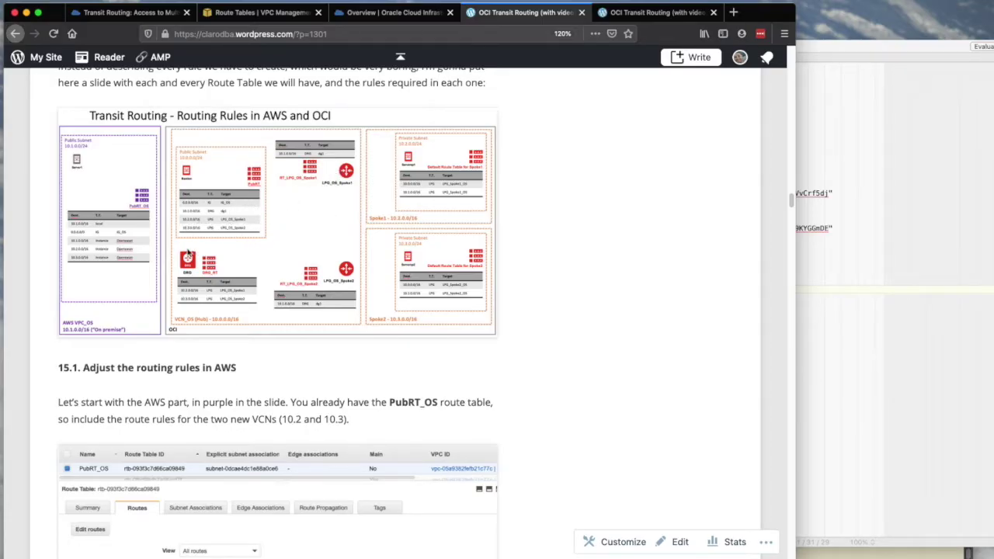
Step: In the Oracle Cloud console, start a new route table in VCN_OS named RT_LPG_OS_SPoke1 and copy the name
{"action": "left_click", "coordinate": [408, 12]}
{"action": "scroll", "coordinate": [330, 160], "scroll_direction": "up", "scroll_amount": 5}
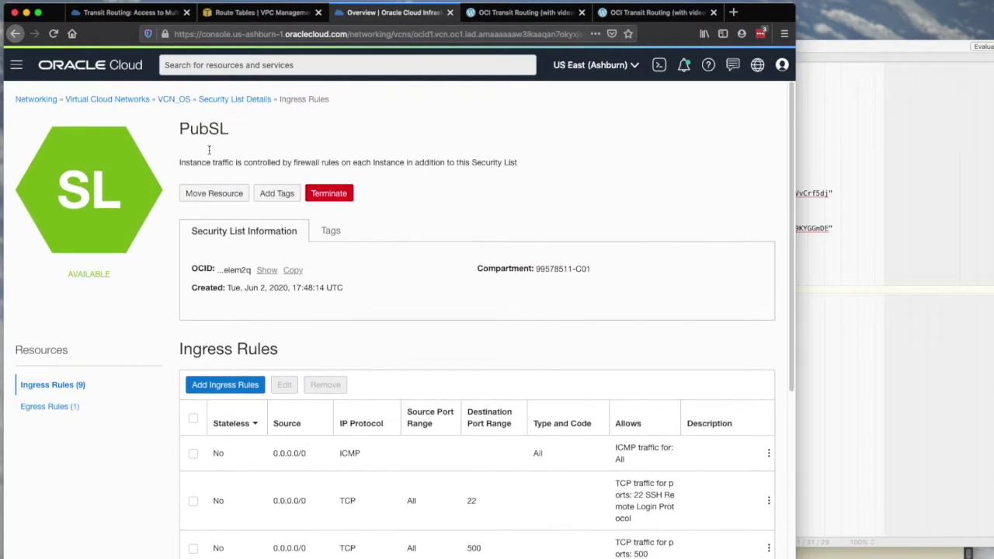
{"action": "left_click", "coordinate": [166, 105]}
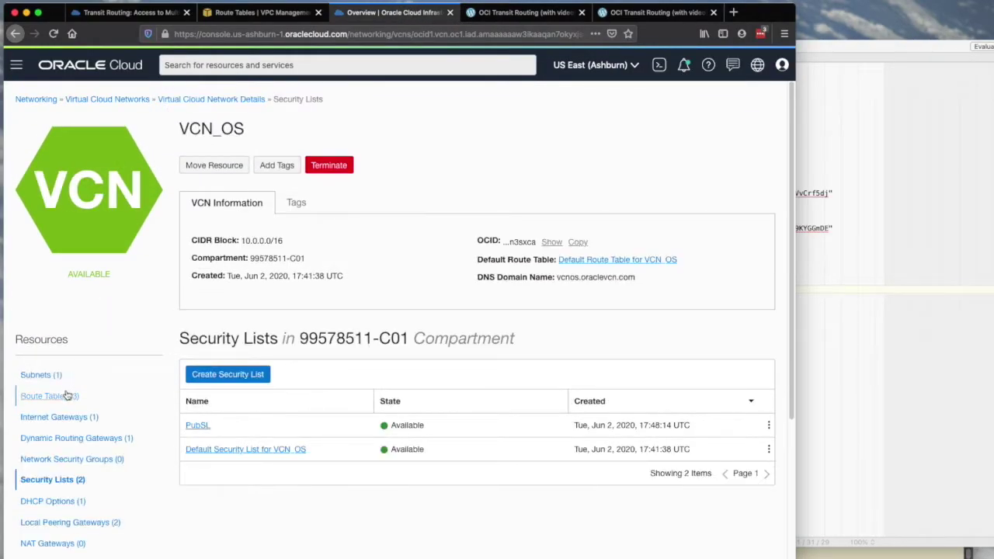
{"action": "left_click", "coordinate": [70, 396]}
{"action": "left_click", "coordinate": [233, 375]}
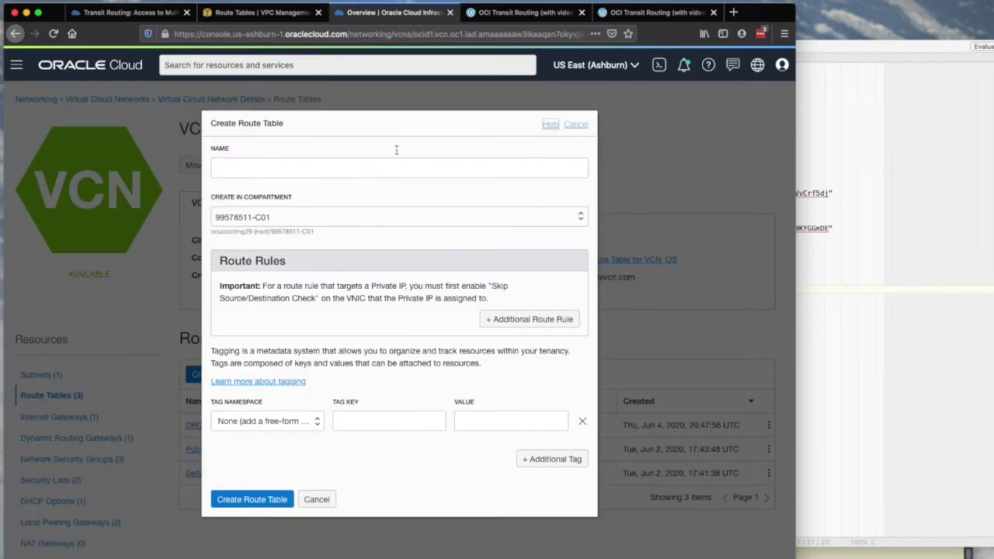
{"action": "left_click", "coordinate": [348, 173]}
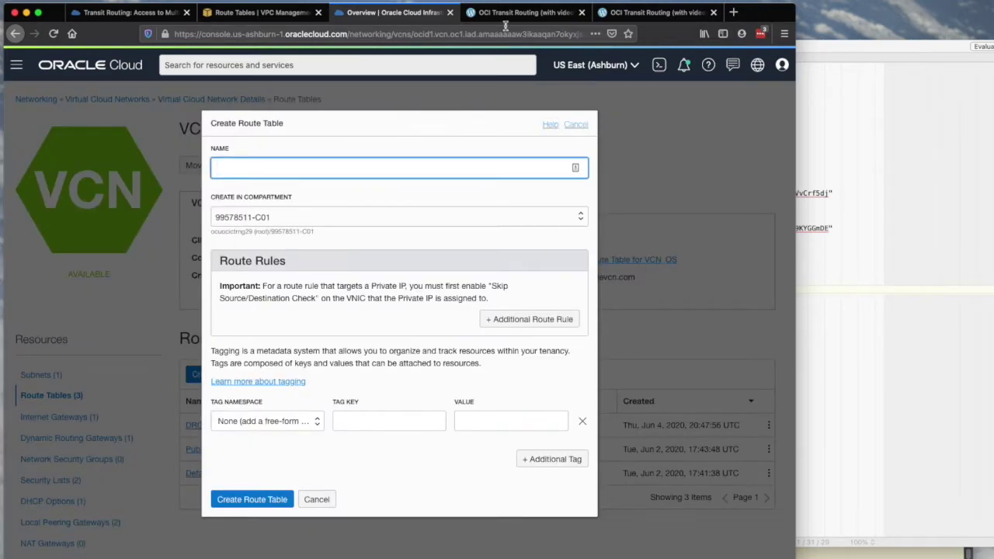
{"action": "left_click", "coordinate": [505, 19]}
{"action": "left_click", "coordinate": [386, 17]}
{"action": "type", "text": "RT_"}
{"action": "key", "text": "super+a"}
{"action": "key", "text": "ctrl+c"}
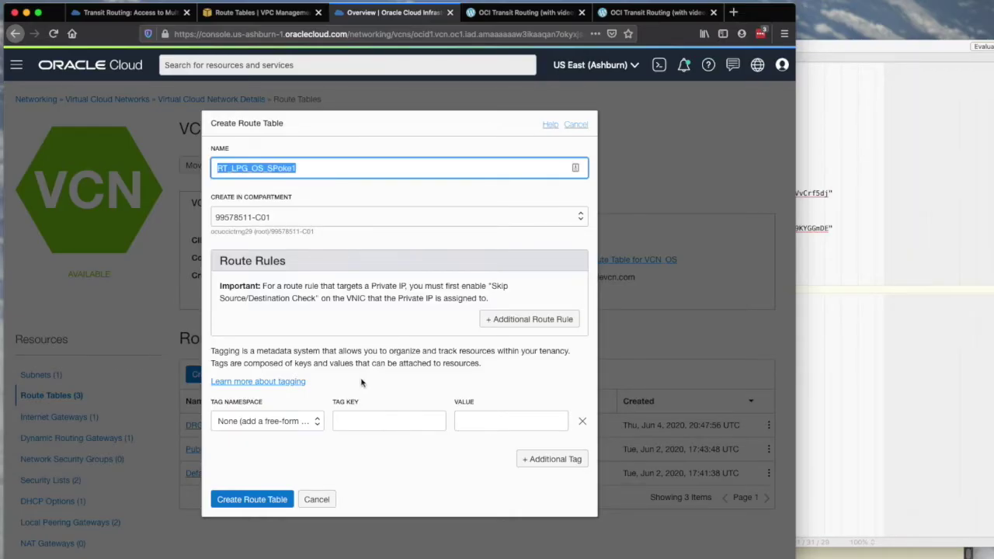
Step: Add a Dynamic Routing Gateway rule for destination 10.1.0.0/16 targeting dg1 and create the route table
{"action": "left_click", "coordinate": [510, 319]}
{"action": "left_click", "coordinate": [453, 340]}
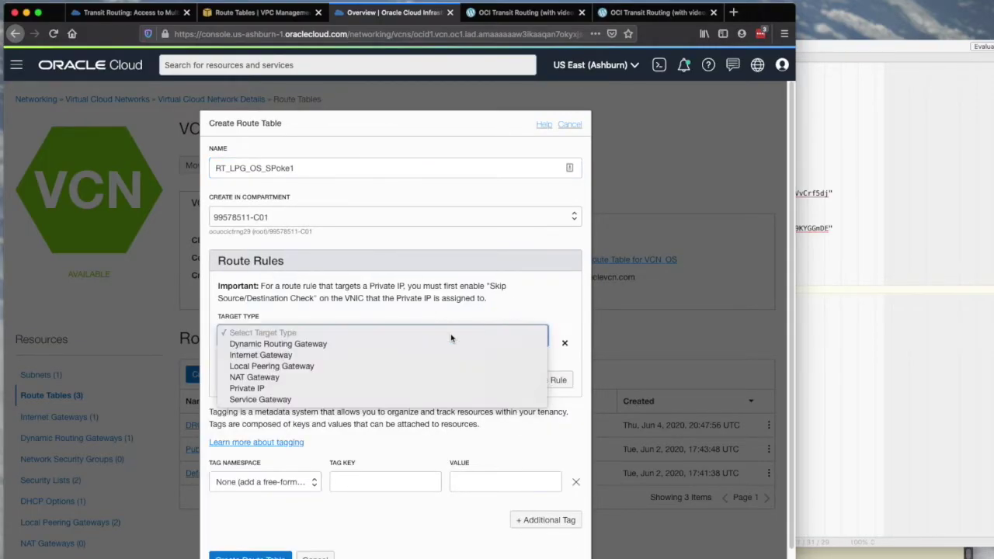
{"action": "left_click", "coordinate": [417, 342]}
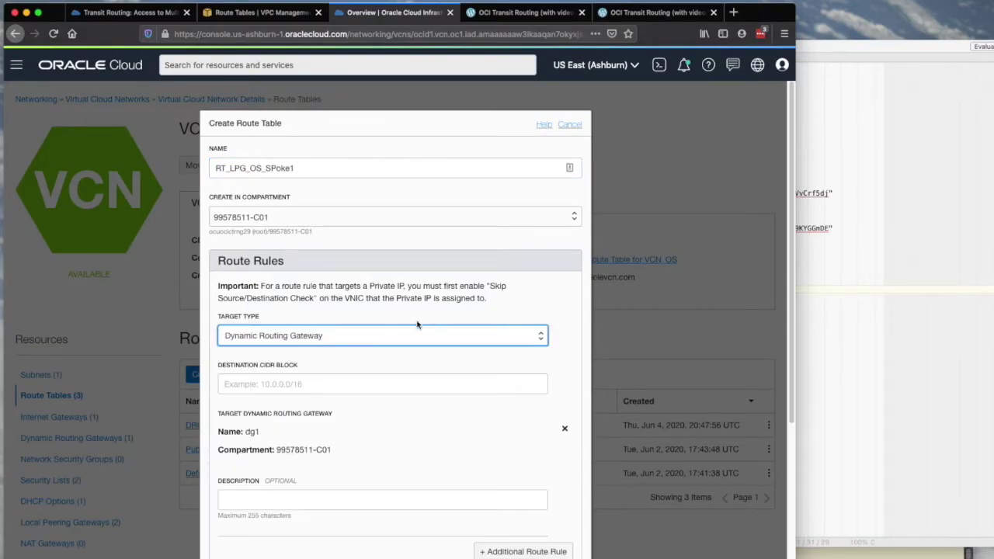
{"action": "left_click", "coordinate": [395, 380]}
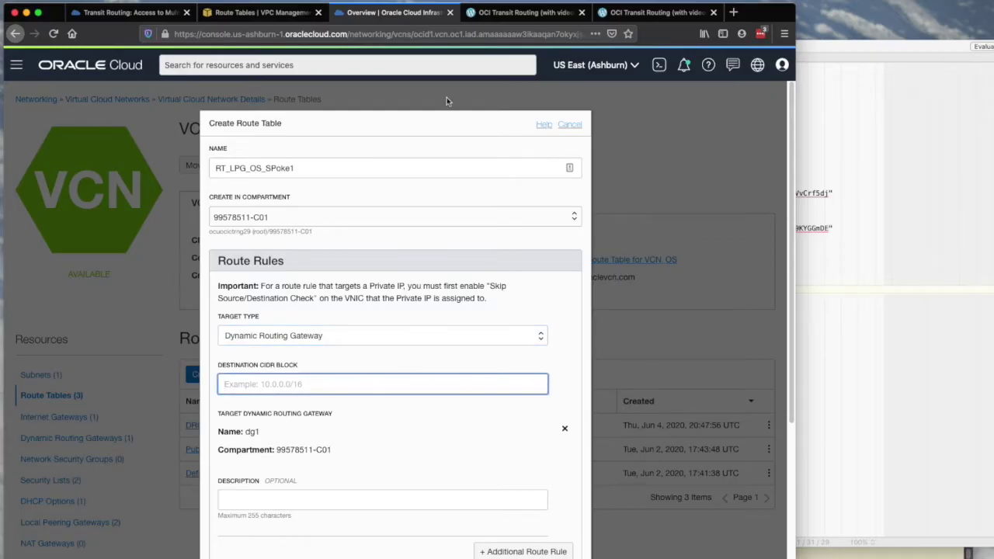
{"action": "left_click", "coordinate": [509, 12]}
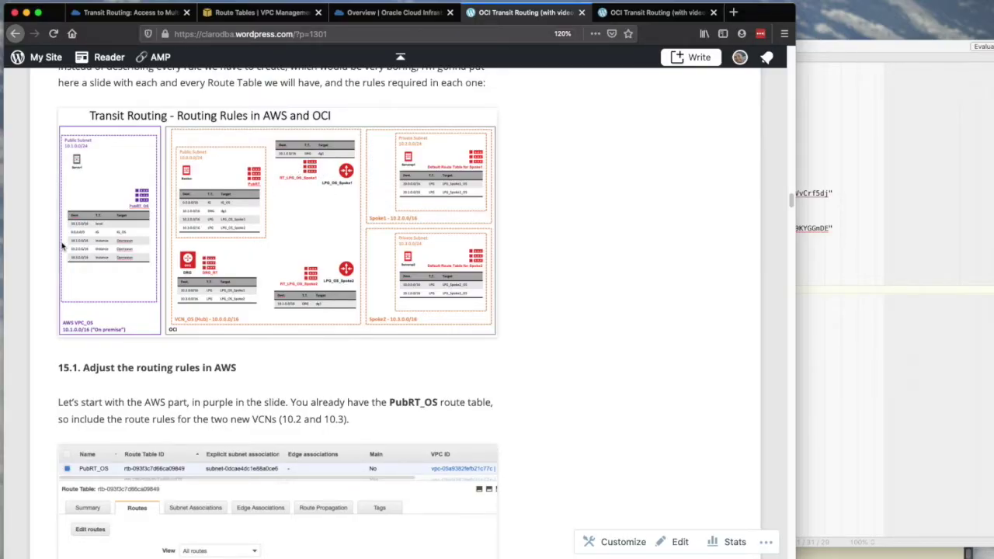
{"action": "left_click", "coordinate": [391, 14]}
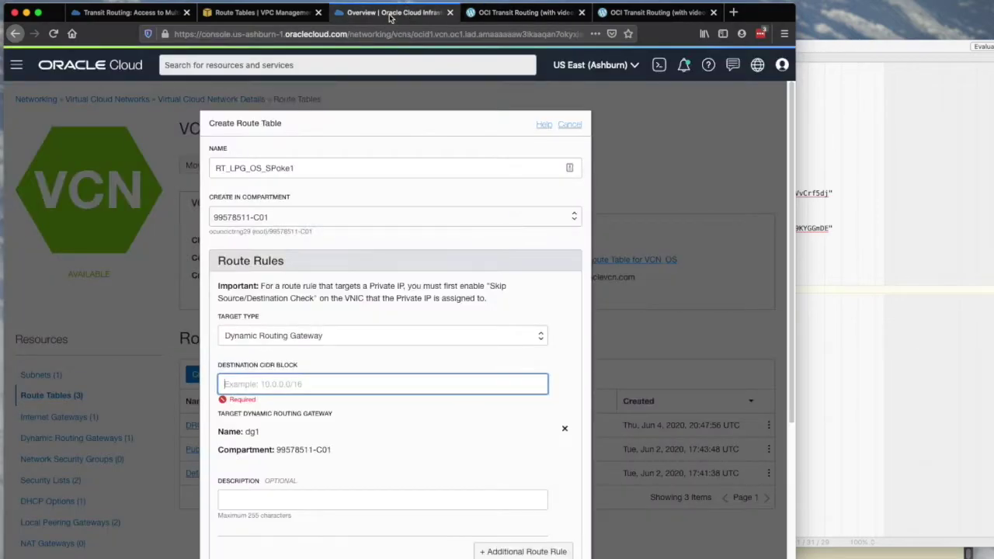
{"action": "type", "text": "10.1."}
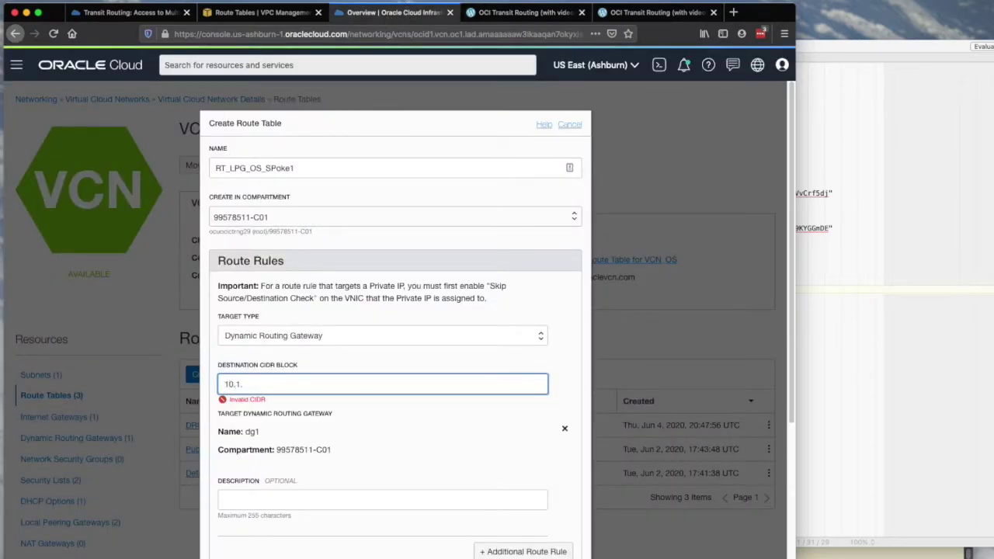
{"action": "type", "text": "0.0/16"}
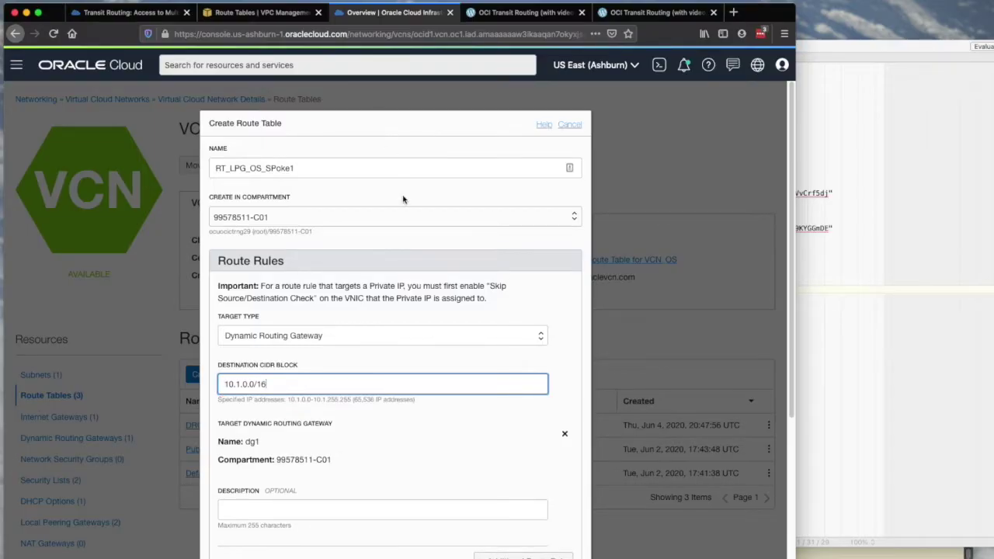
{"action": "scroll", "coordinate": [403, 200], "scroll_direction": "down", "scroll_amount": 2}
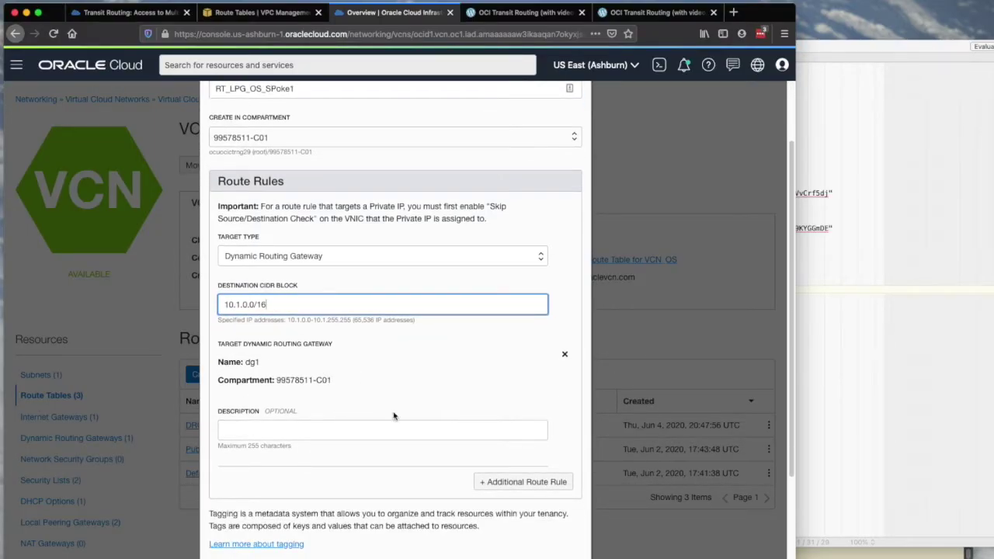
{"action": "scroll", "coordinate": [393, 413], "scroll_direction": "down", "scroll_amount": 3}
{"action": "left_click", "coordinate": [256, 545]}
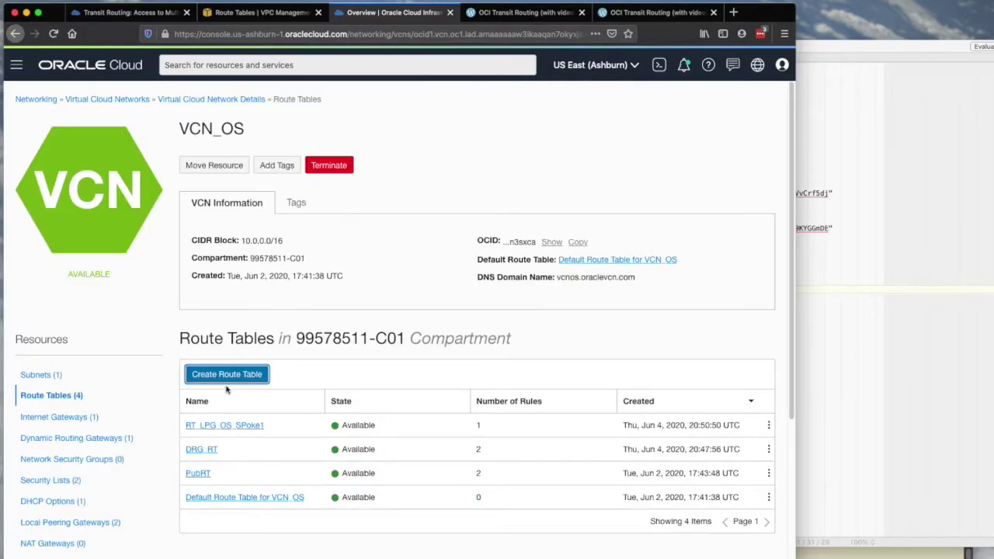
Step: Start a new route table in VCN_OS named RT_LPG_OS_SPoke2
{"action": "left_click", "coordinate": [226, 375]}
{"action": "left_click", "coordinate": [275, 173]}
{"action": "key", "text": "ctrl+v"}
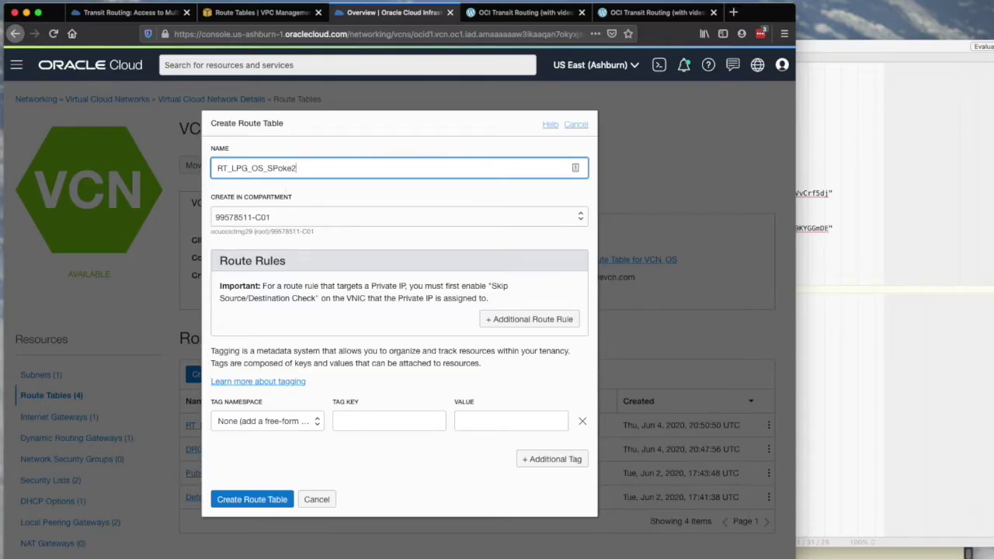
Step: Add a Dynamic Routing Gateway rule for destination 10.1.0.0/16, check it against the guide's routing slide, and create the route table
{"action": "left_click", "coordinate": [498, 319]}
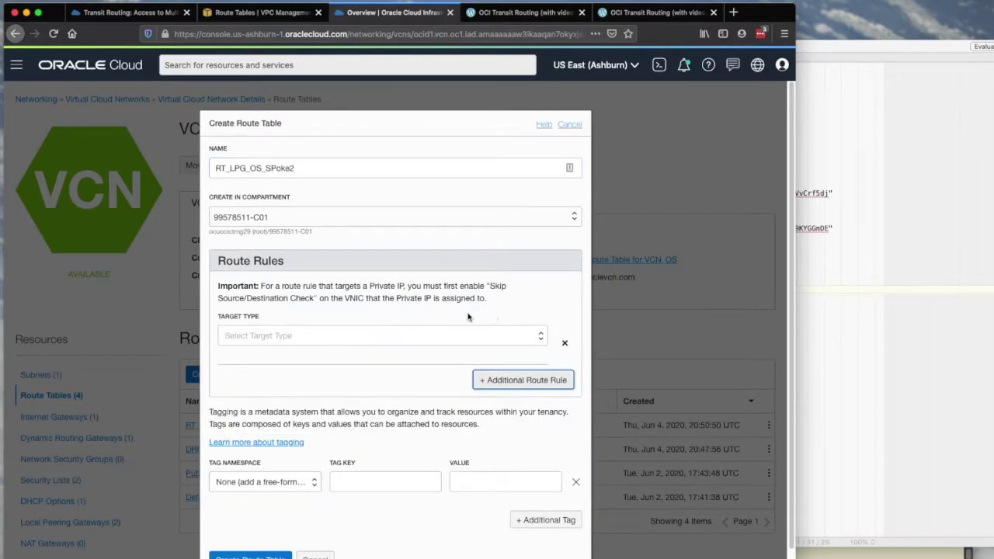
{"action": "left_click", "coordinate": [415, 336]}
{"action": "left_click", "coordinate": [391, 366]}
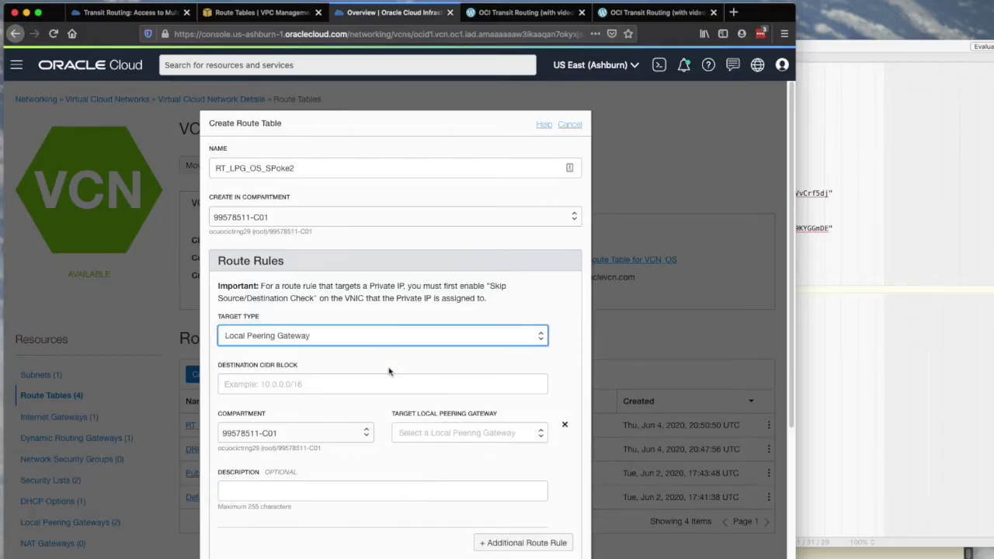
{"action": "left_click", "coordinate": [405, 334]}
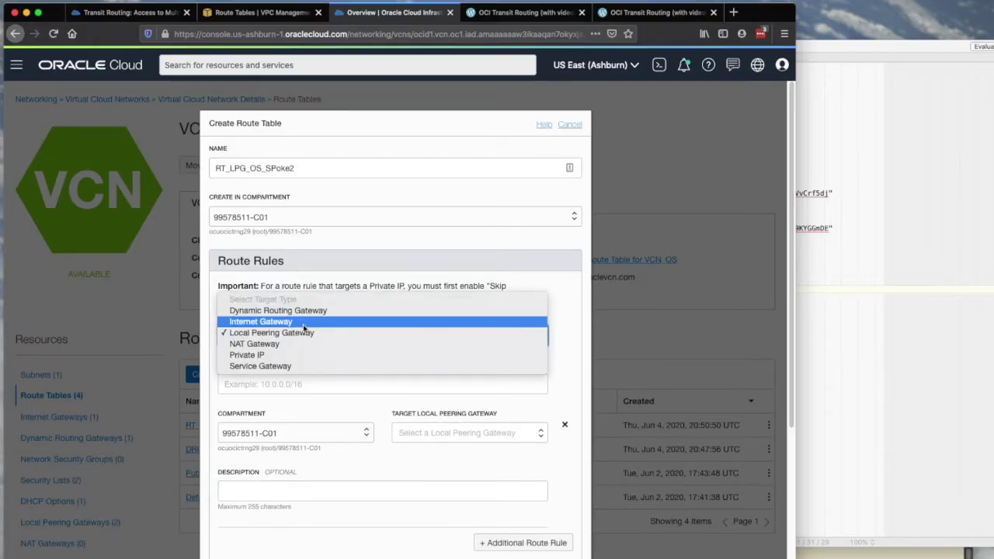
{"action": "left_click", "coordinate": [305, 311]}
{"action": "left_click", "coordinate": [306, 378]}
{"action": "type", "text": "10.1.0.0/16"}
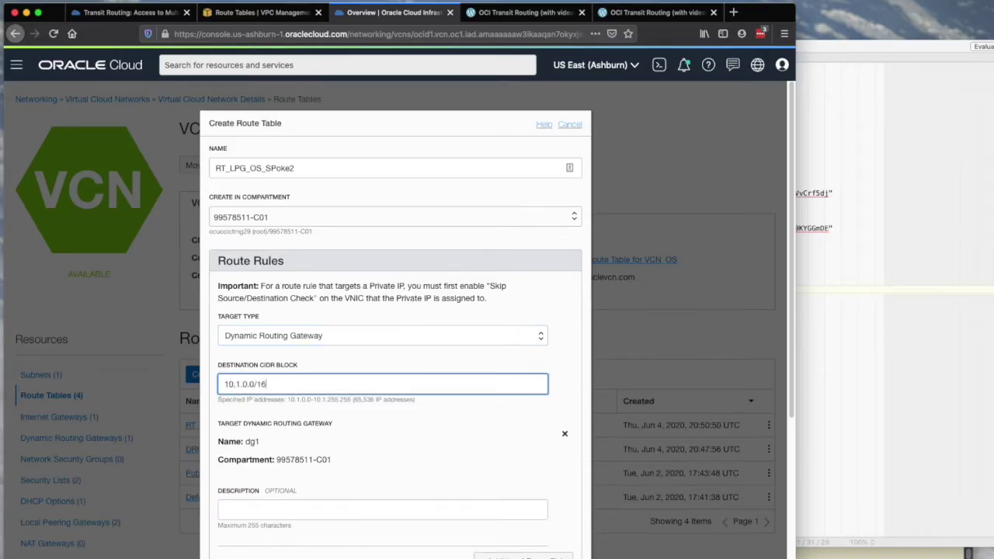
{"action": "left_click", "coordinate": [532, 17]}
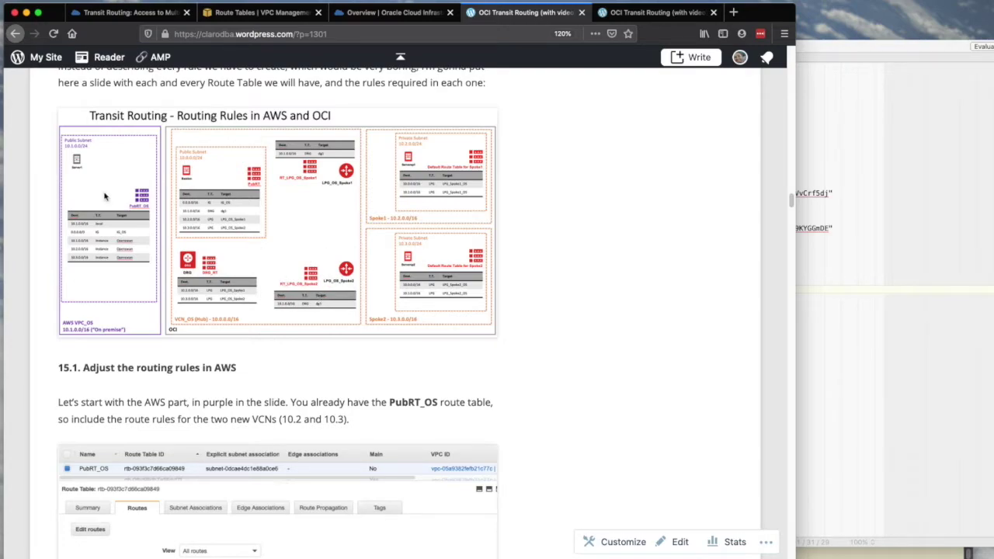
{"action": "left_click", "coordinate": [383, 18]}
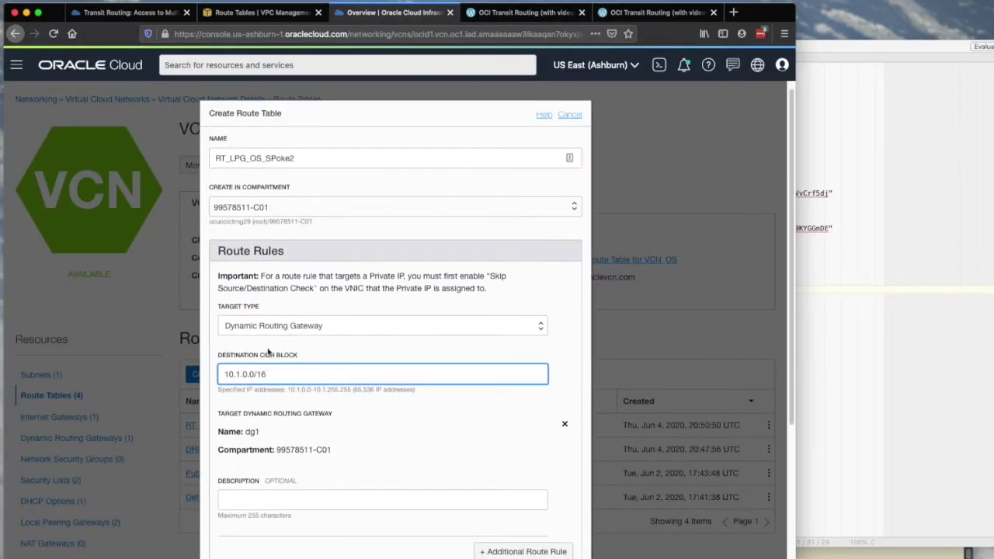
{"action": "scroll", "coordinate": [314, 380], "scroll_direction": "down", "scroll_amount": 5}
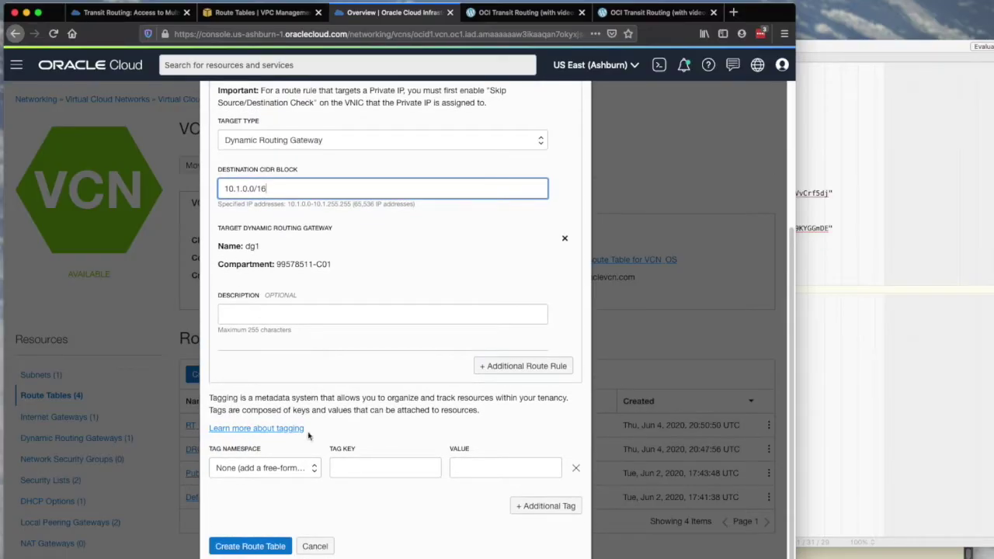
{"action": "left_click", "coordinate": [268, 549]}
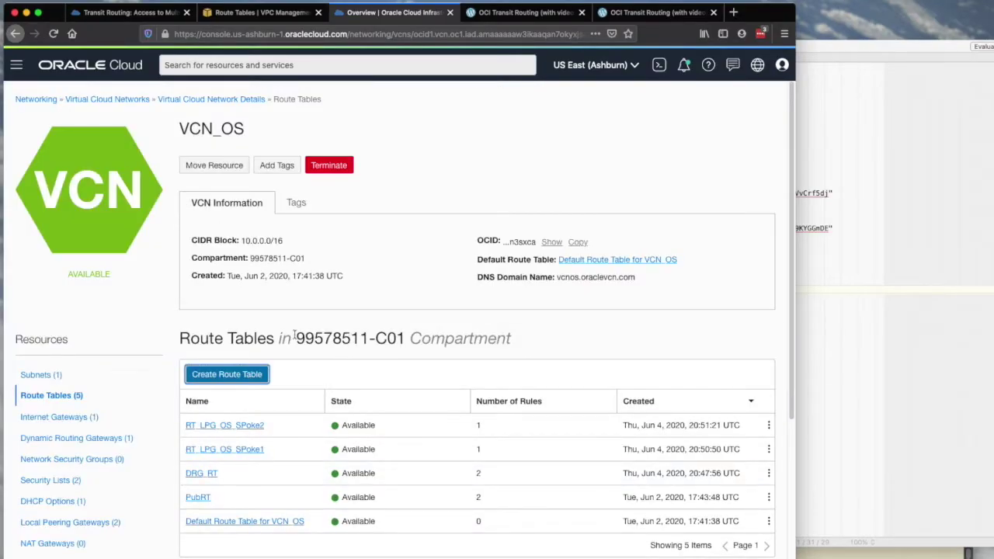
Step: Associate route table RT_LPG_OS_SPoke2 with the local peering gateway LPG_OS_Spoke2 in VCN_OS
{"action": "left_click", "coordinate": [86, 522]}
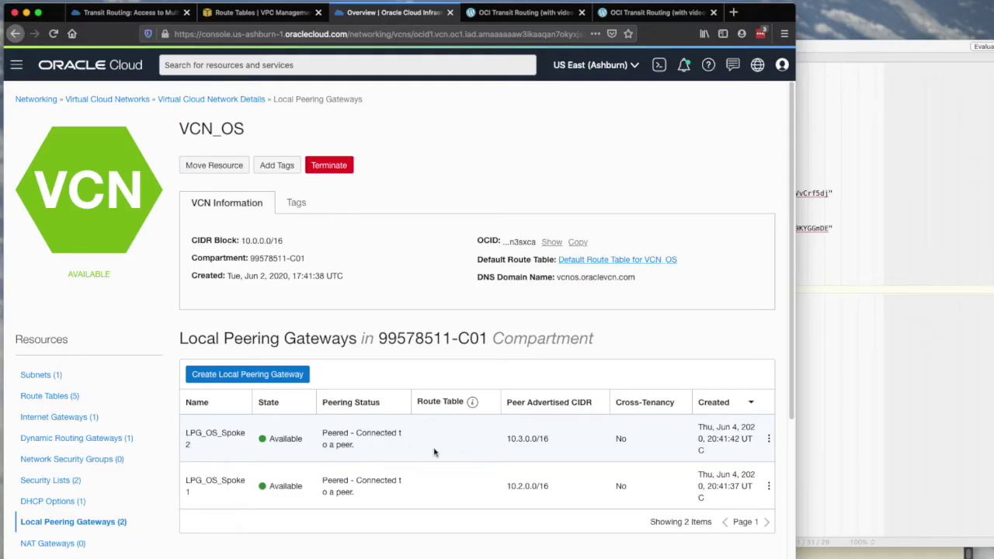
{"action": "left_click", "coordinate": [769, 440]}
{"action": "left_click", "coordinate": [730, 424]}
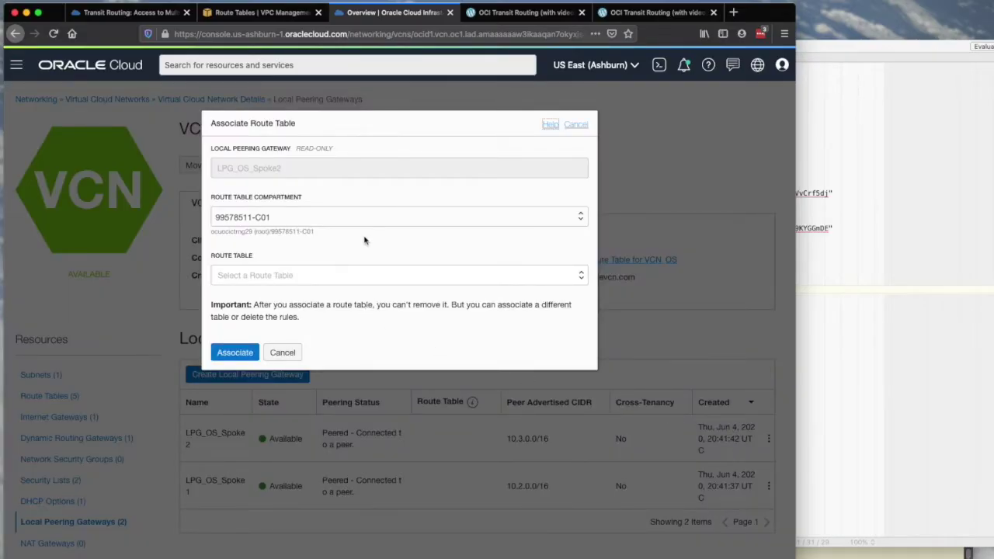
{"action": "left_click", "coordinate": [325, 276]}
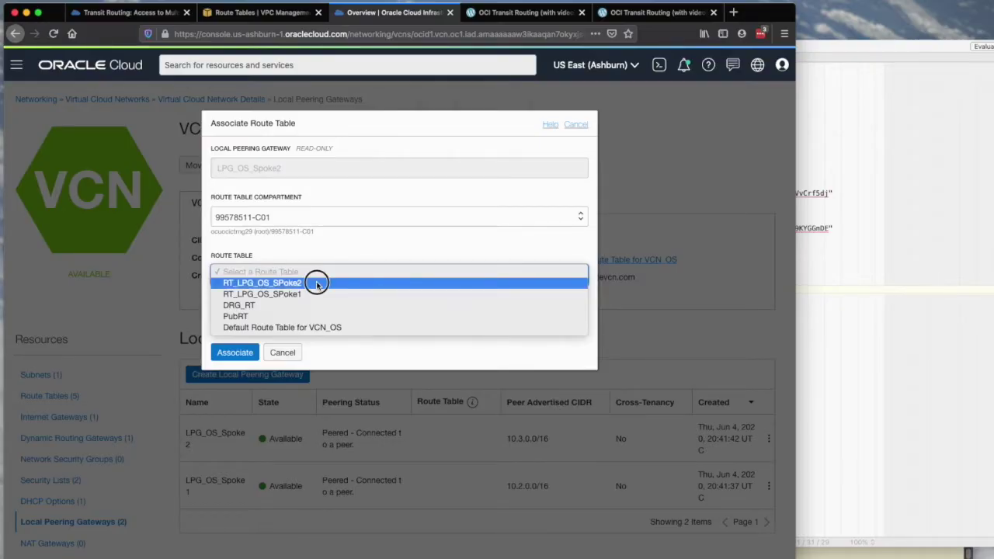
{"action": "left_click", "coordinate": [317, 284]}
{"action": "left_click", "coordinate": [234, 351]}
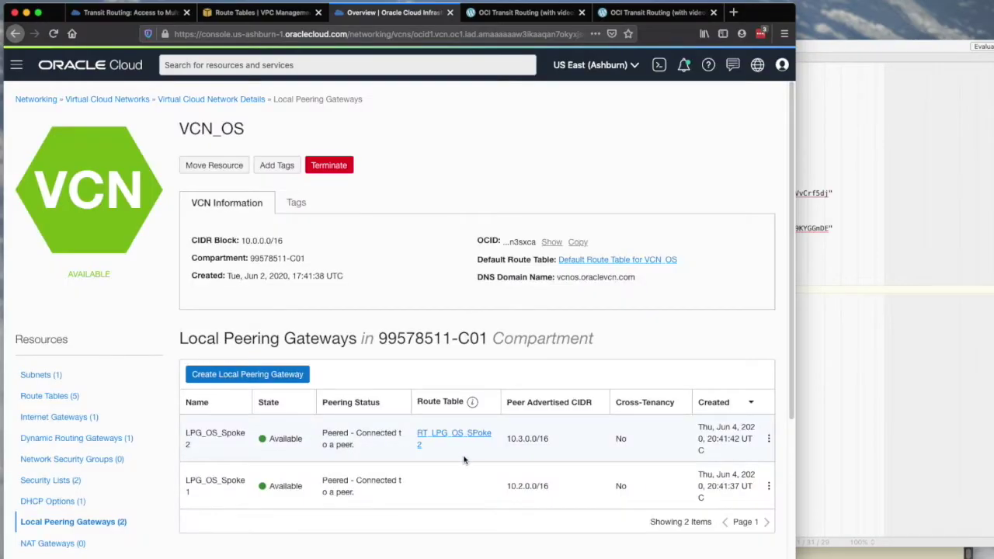
Step: Associate route table RT_LPG_OS_SPoke1 with the local peering gateway LPG_OS_Spoke1
{"action": "left_click", "coordinate": [768, 488]}
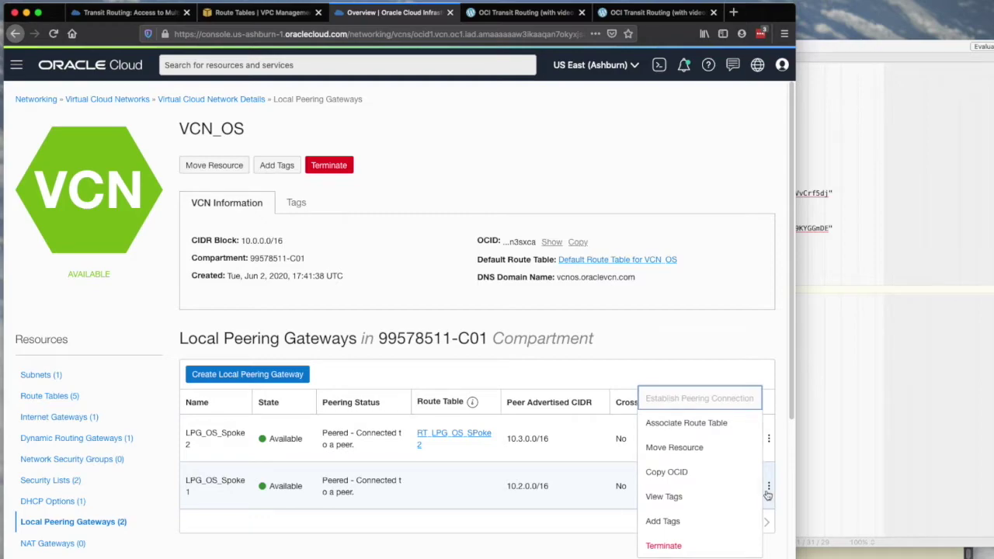
{"action": "left_click", "coordinate": [716, 426]}
{"action": "left_click", "coordinate": [394, 274]}
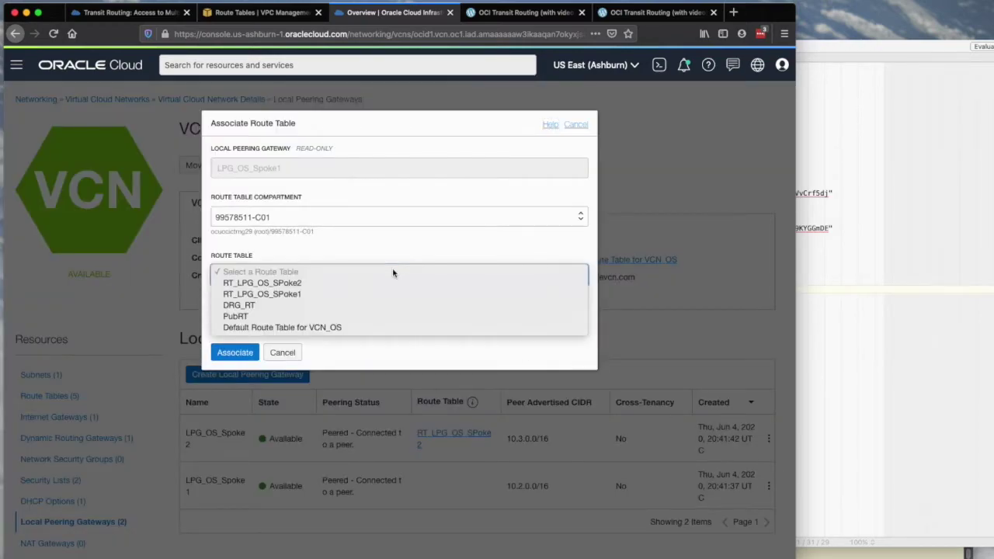
{"action": "left_click", "coordinate": [323, 298]}
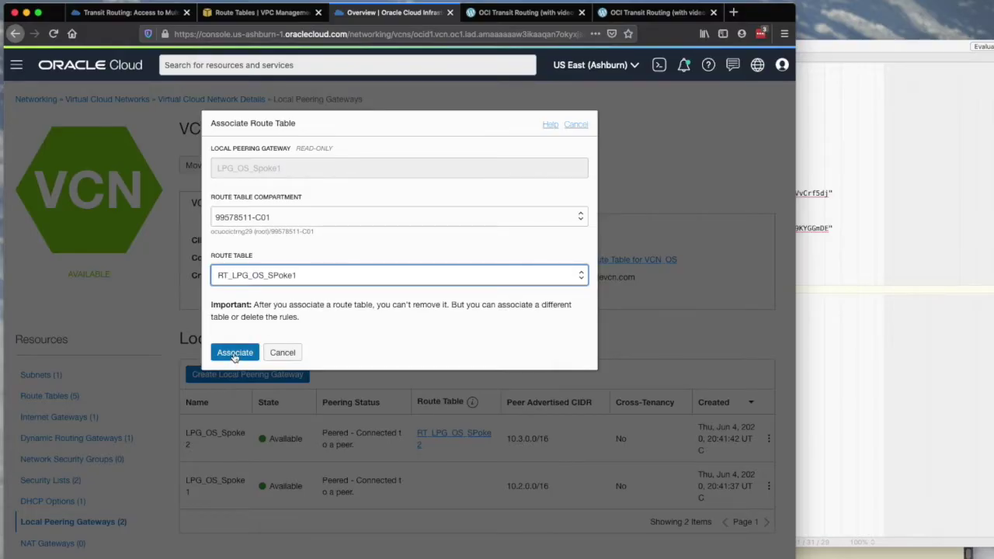
{"action": "left_click", "coordinate": [235, 354]}
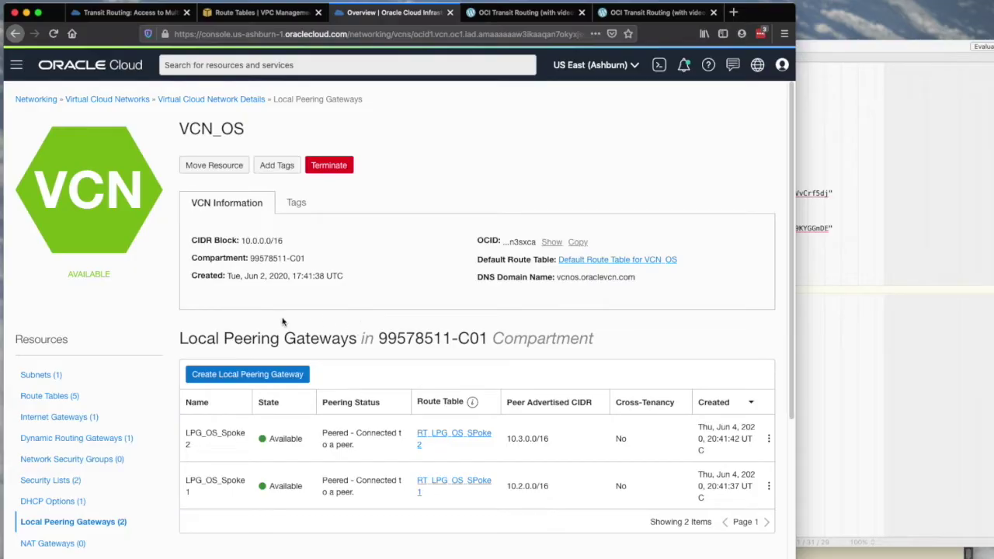
Step: Check the guide's routing rules slide for the spoke VCNs, and open the Default Route Table for Spoke1 in the Oracle Cloud console
{"action": "left_click", "coordinate": [490, 14]}
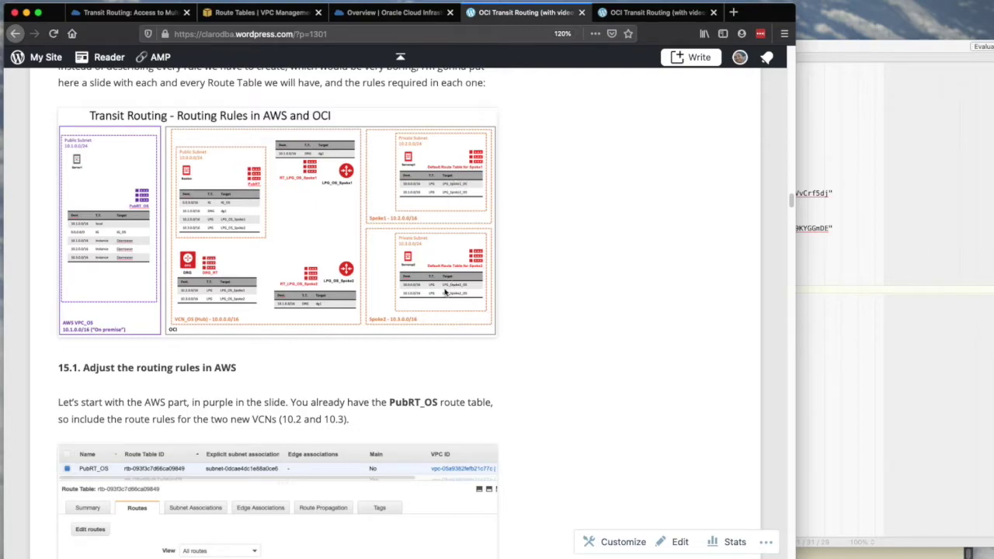
{"action": "left_click", "coordinate": [394, 13]}
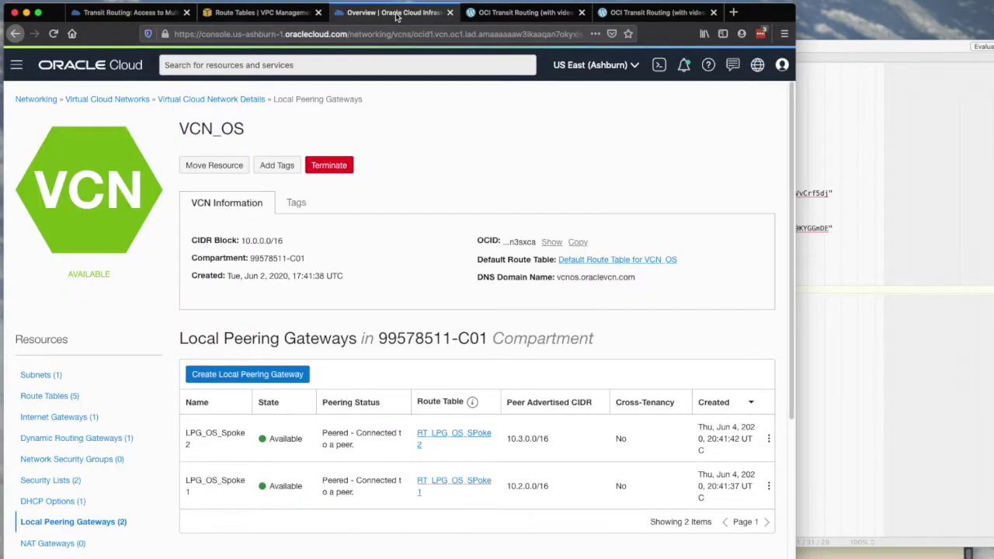
{"action": "left_click", "coordinate": [138, 101]}
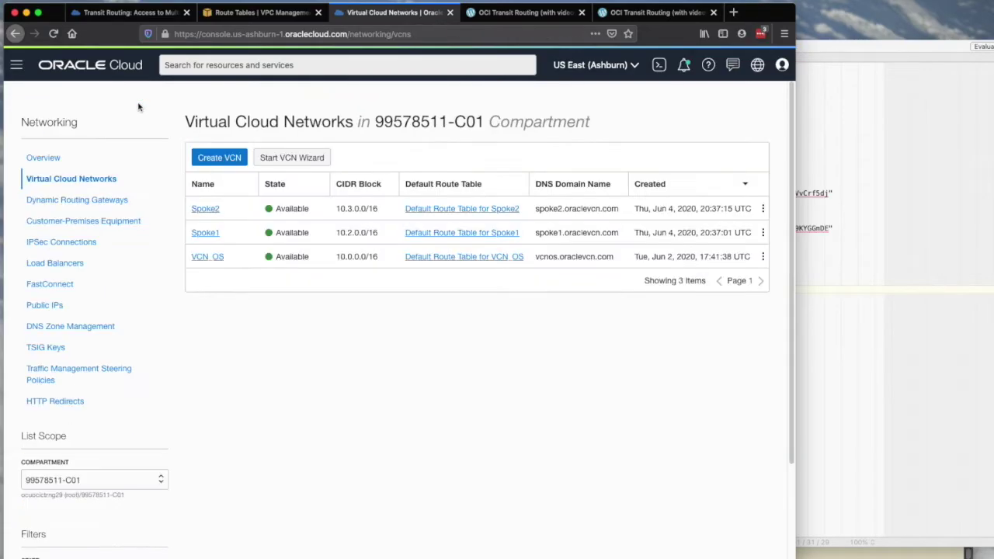
{"action": "left_click", "coordinate": [200, 234]}
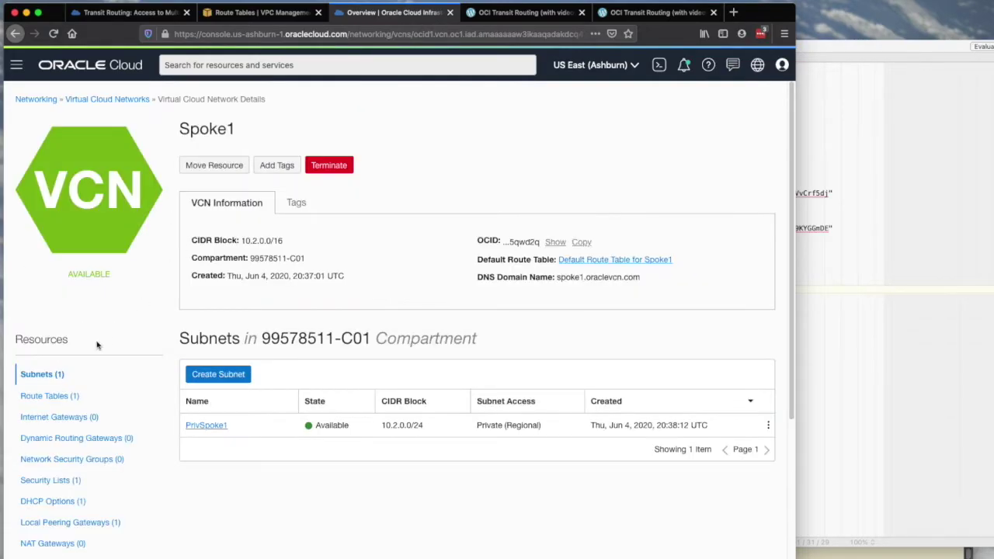
{"action": "left_click", "coordinate": [66, 396]}
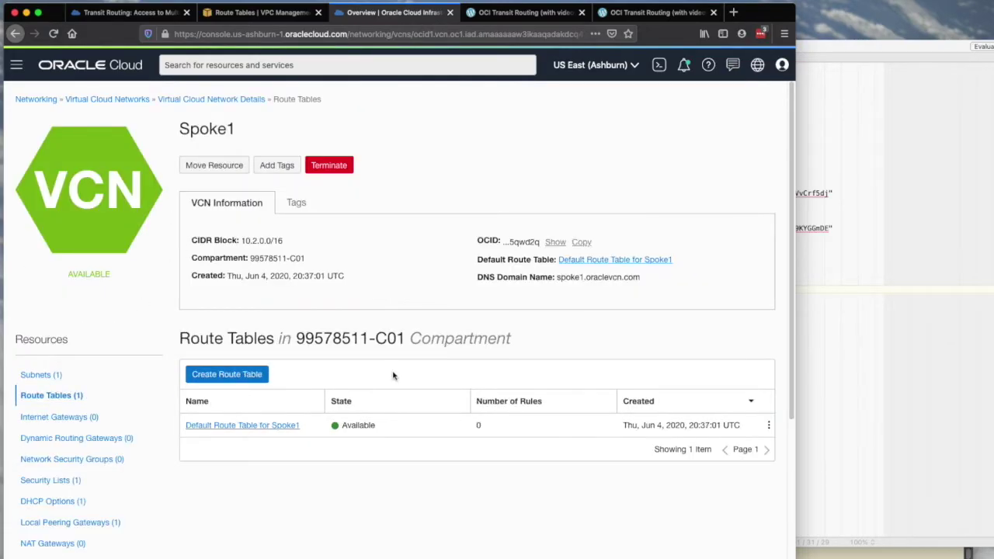
{"action": "left_click", "coordinate": [283, 426]}
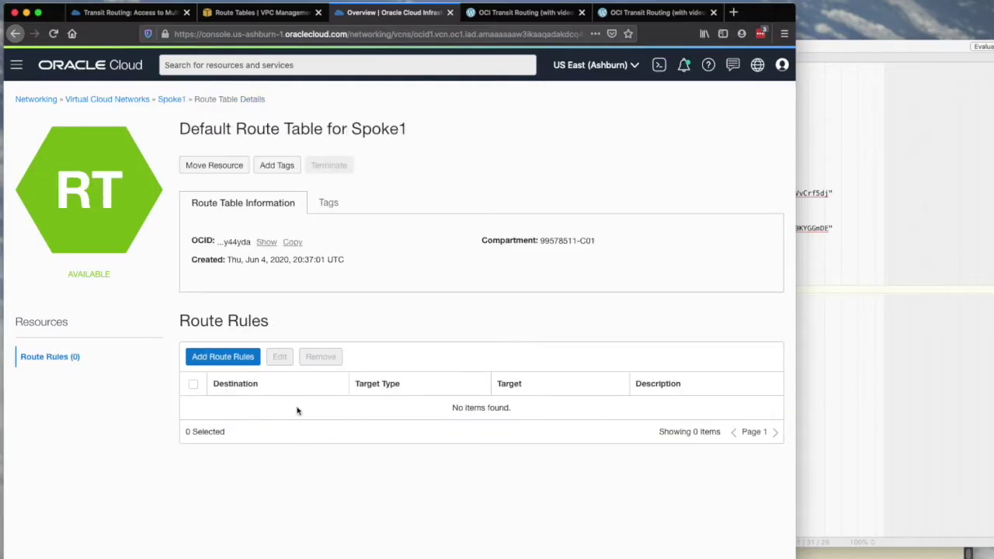
Step: Following the guide's routing slide, define a Local Peering Gateway route rule for destination 10.0.0.0/16 targeting LPG_Spoke1_OS
{"action": "left_click", "coordinate": [232, 361]}
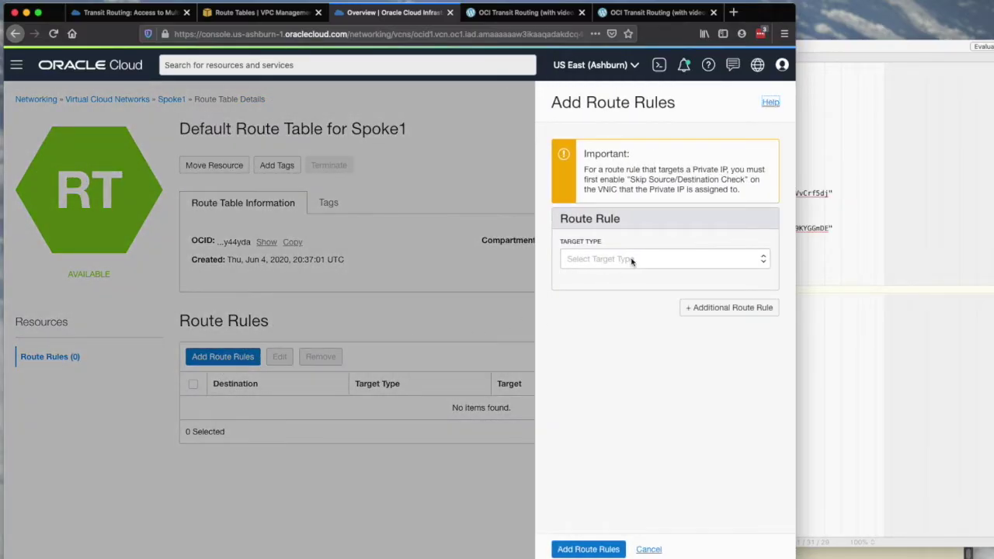
{"action": "left_click", "coordinate": [534, 18]}
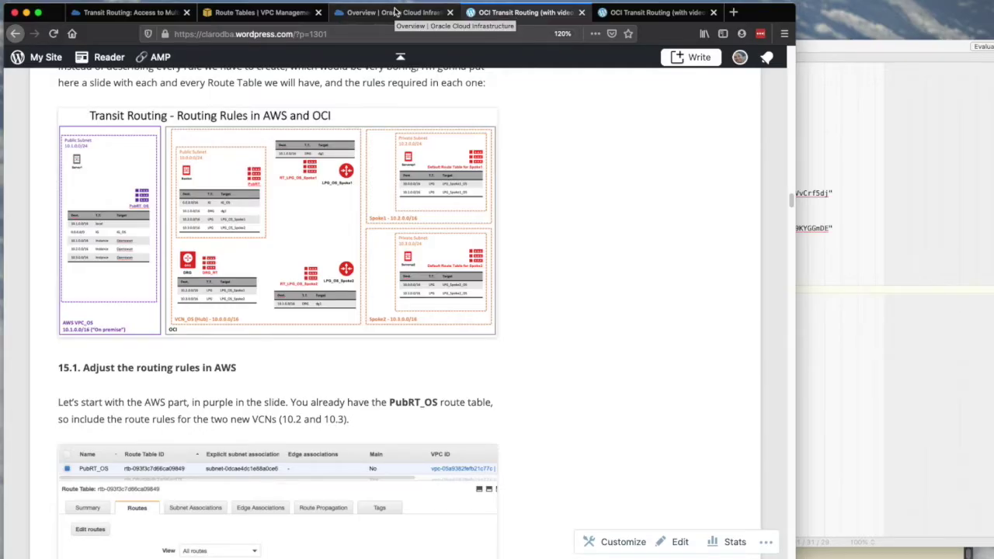
{"action": "left_click", "coordinate": [395, 12]}
{"action": "left_click", "coordinate": [592, 257]}
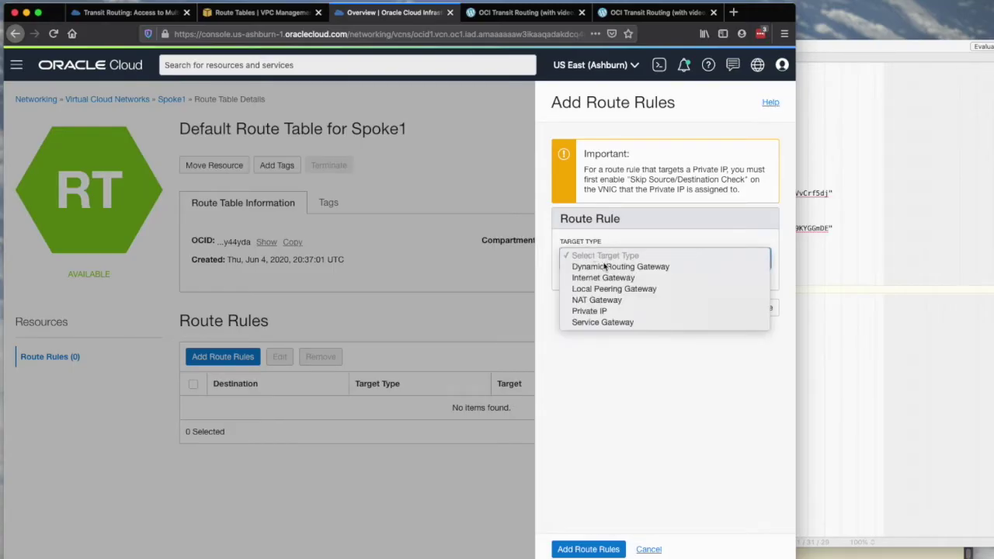
{"action": "left_click", "coordinate": [606, 289]}
{"action": "left_click", "coordinate": [620, 305]}
{"action": "type", "text": "10."}
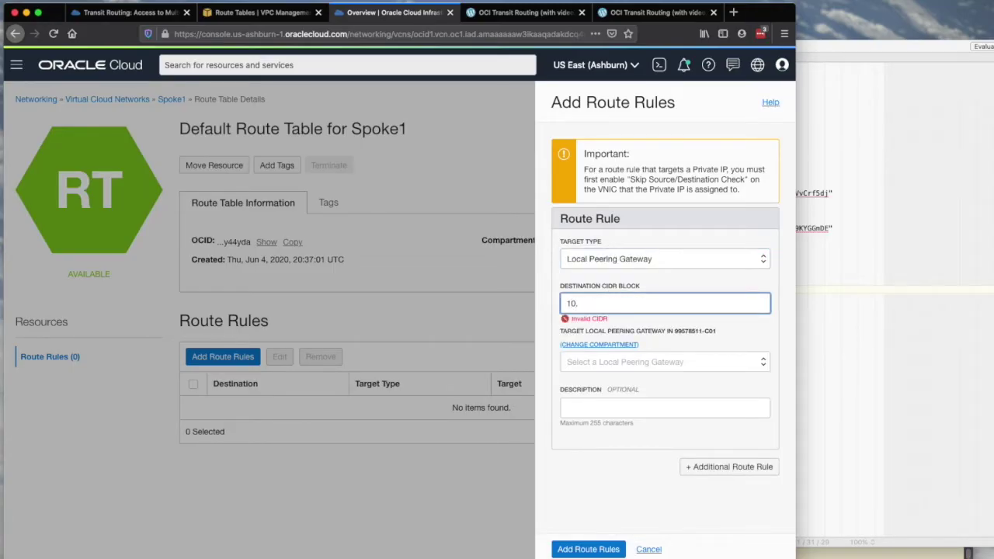
{"action": "left_click", "coordinate": [542, 17]}
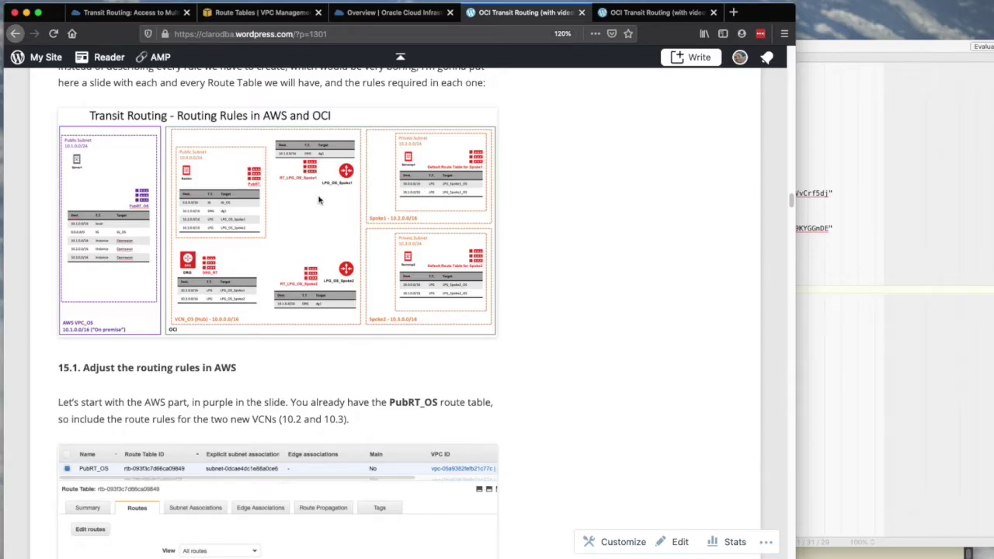
{"action": "left_click", "coordinate": [405, 14]}
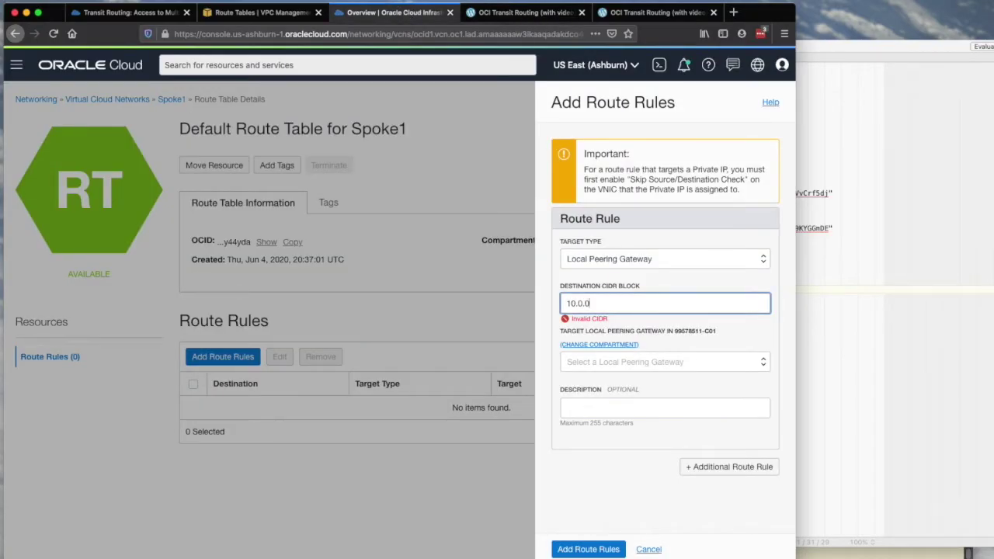
{"action": "type", "text": "6"}
{"action": "key", "text": "ctrl+a"}
{"action": "key", "text": "super+c"}
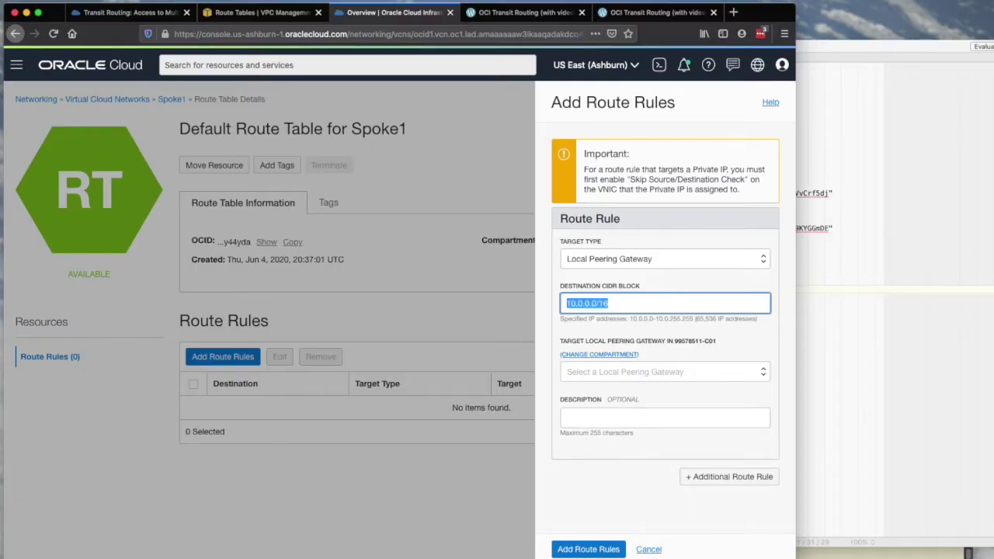
{"action": "left_click", "coordinate": [670, 374]}
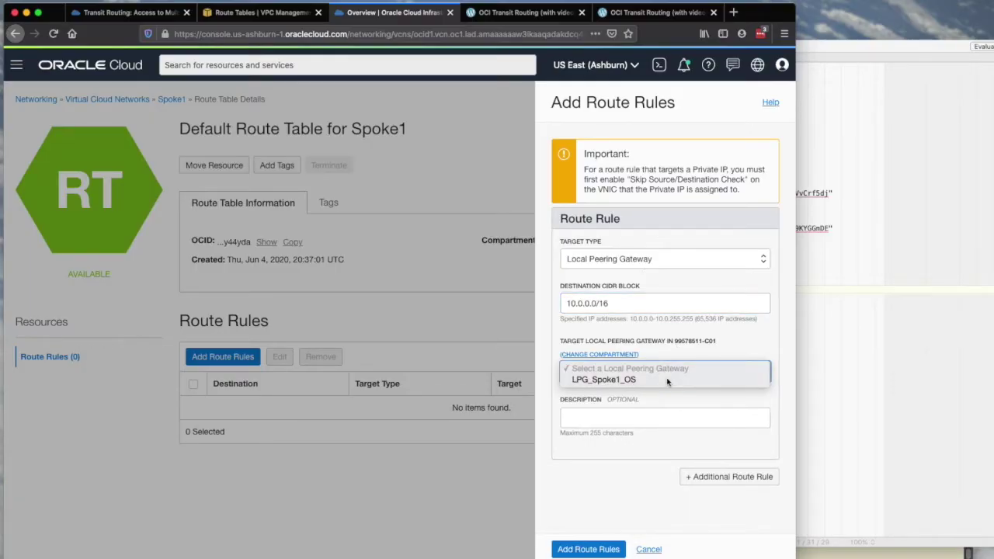
{"action": "left_click", "coordinate": [662, 381]}
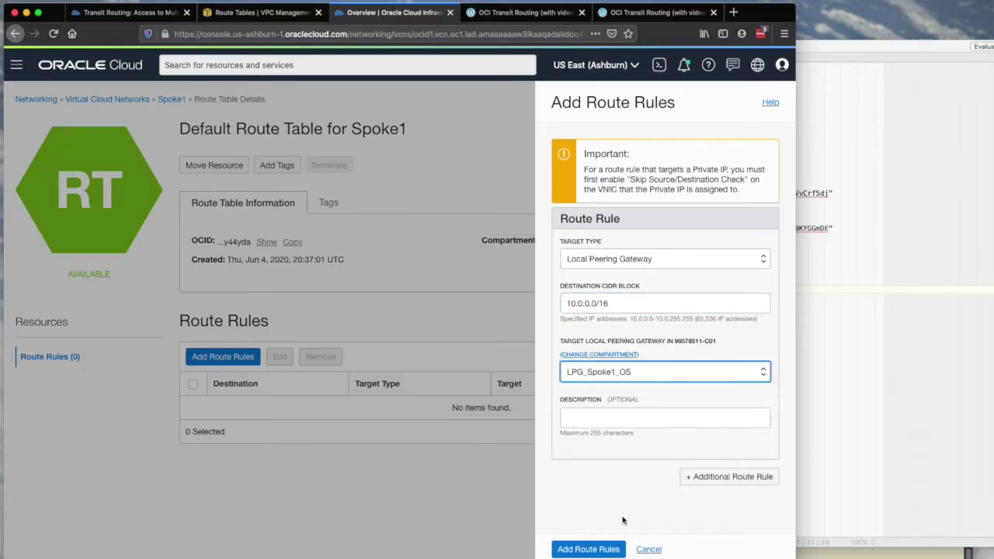
Step: Define an additional Local Peering Gateway rule for destination 10.1.0.0/16 targeting LPG_Spoke1_OS and save both rules to the Spoke1 route table
{"action": "left_click", "coordinate": [730, 477]}
{"action": "scroll", "coordinate": [658, 495], "scroll_direction": "down", "scroll_amount": 2}
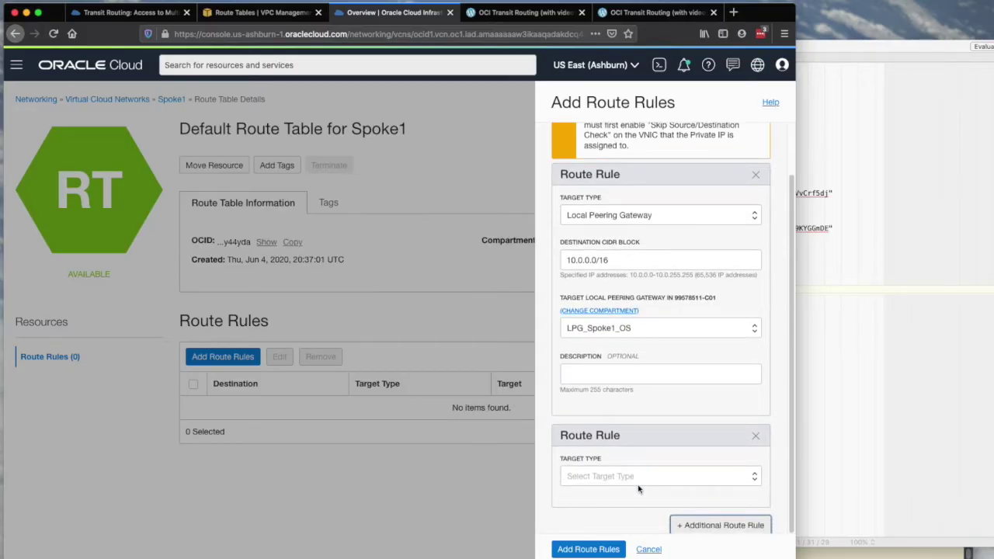
{"action": "left_click", "coordinate": [642, 476]}
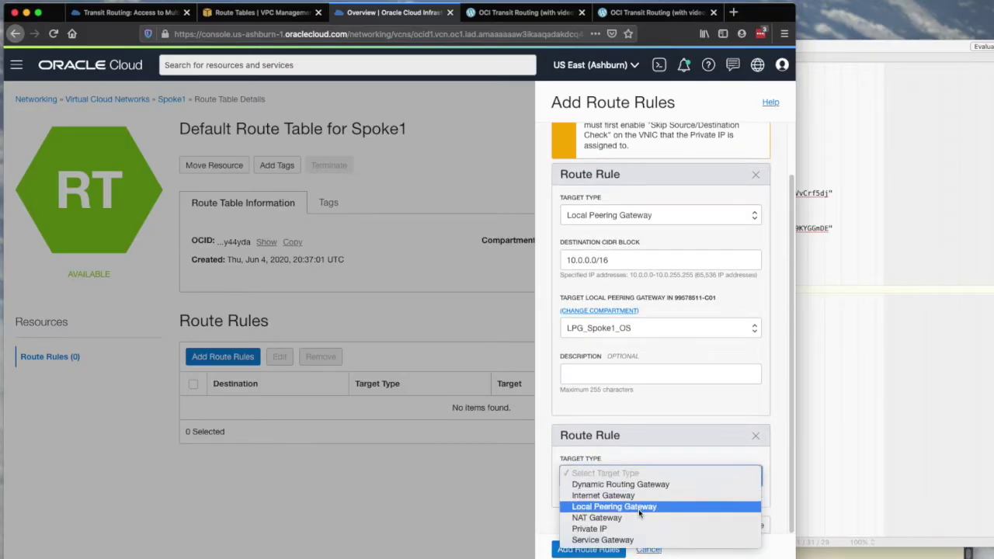
{"action": "left_click", "coordinate": [638, 506]}
{"action": "scroll", "coordinate": [650, 461], "scroll_direction": "down", "scroll_amount": 4}
{"action": "left_click", "coordinate": [622, 402]}
{"action": "key", "text": "super+v"}
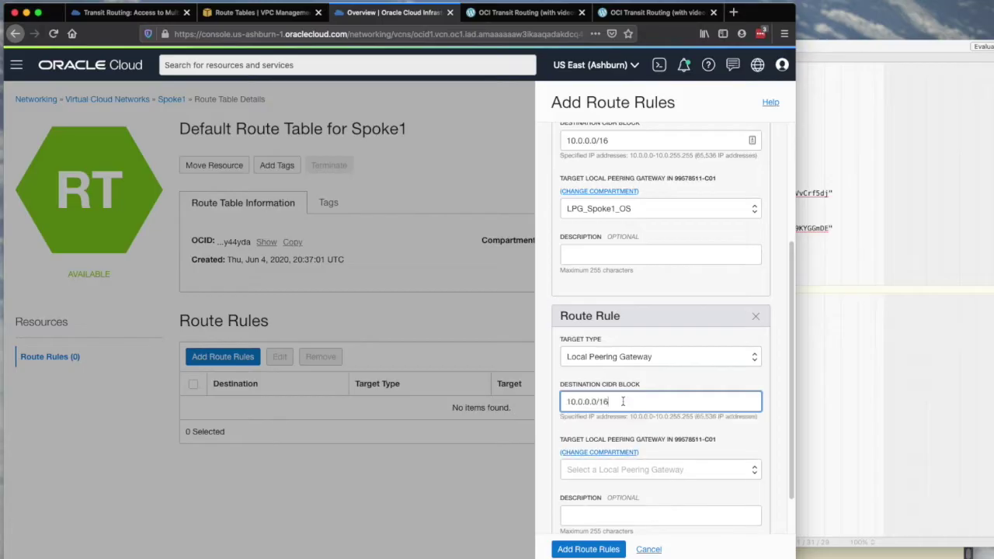
{"action": "double_click", "coordinate": [582, 402]}
{"action": "left_click", "coordinate": [611, 469]}
{"action": "left_click", "coordinate": [602, 478]}
{"action": "scroll", "coordinate": [627, 463], "scroll_direction": "down", "scroll_amount": 1}
{"action": "scroll", "coordinate": [627, 463], "scroll_direction": "down", "scroll_amount": 2}
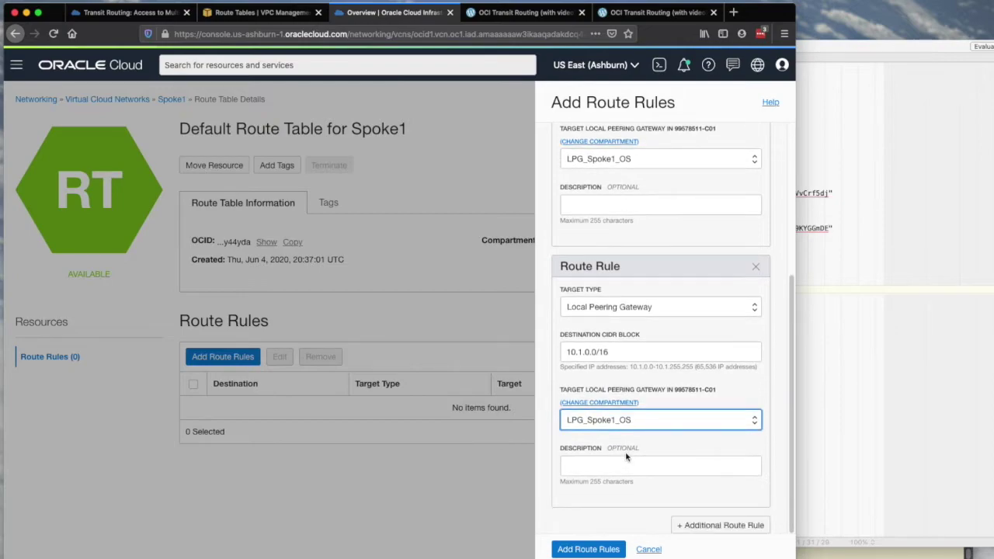
{"action": "left_click", "coordinate": [588, 549]}
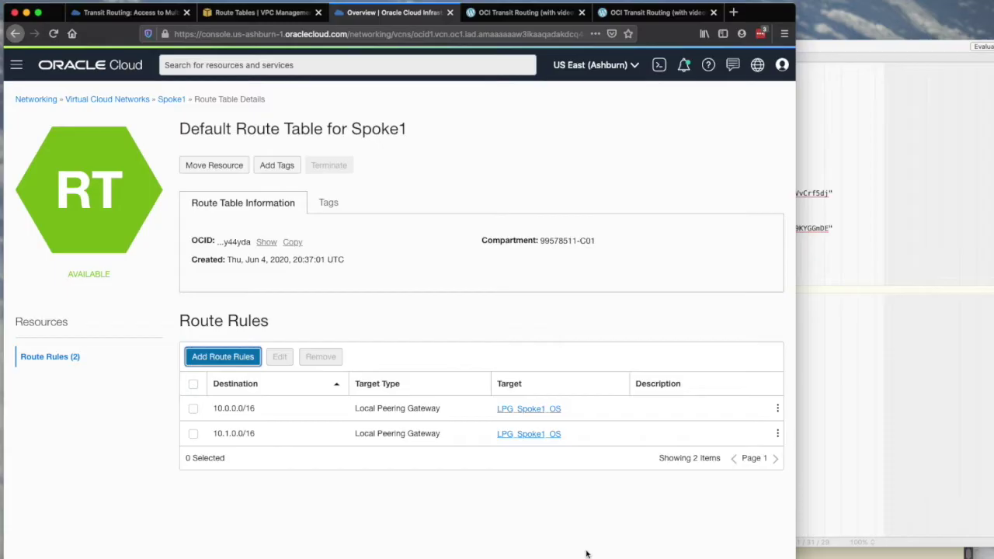
Step: Consult the guide's routing rules slide for the spoke route tables and return to the Oracle Cloud console
{"action": "left_click", "coordinate": [526, 13]}
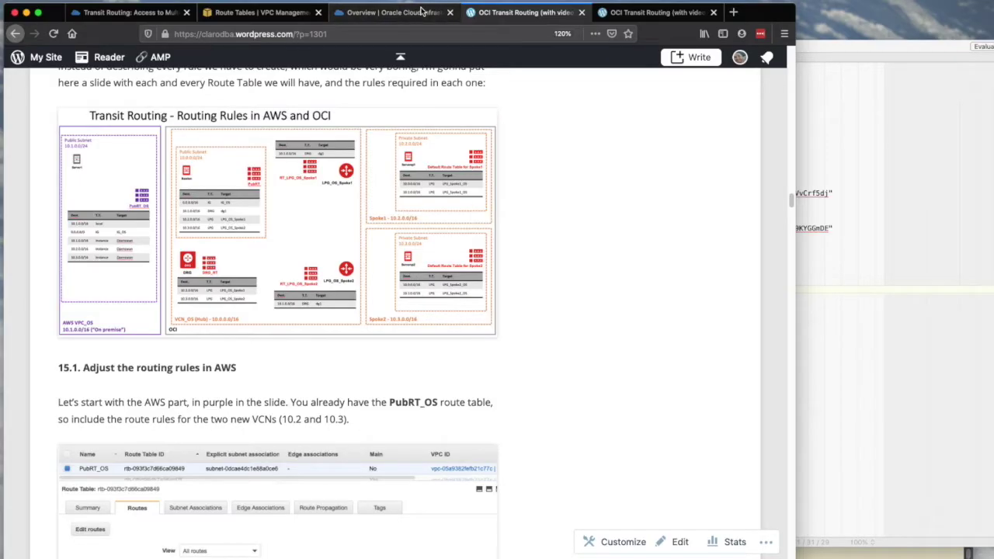
{"action": "left_click", "coordinate": [422, 11]}
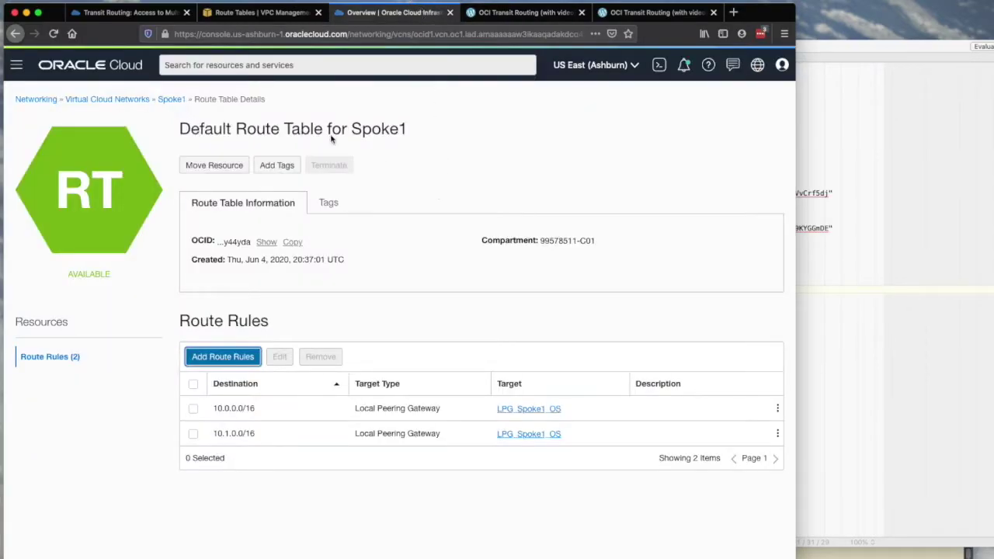
Step: Open the default route table of the Spoke2 virtual cloud network
{"action": "left_click", "coordinate": [111, 99]}
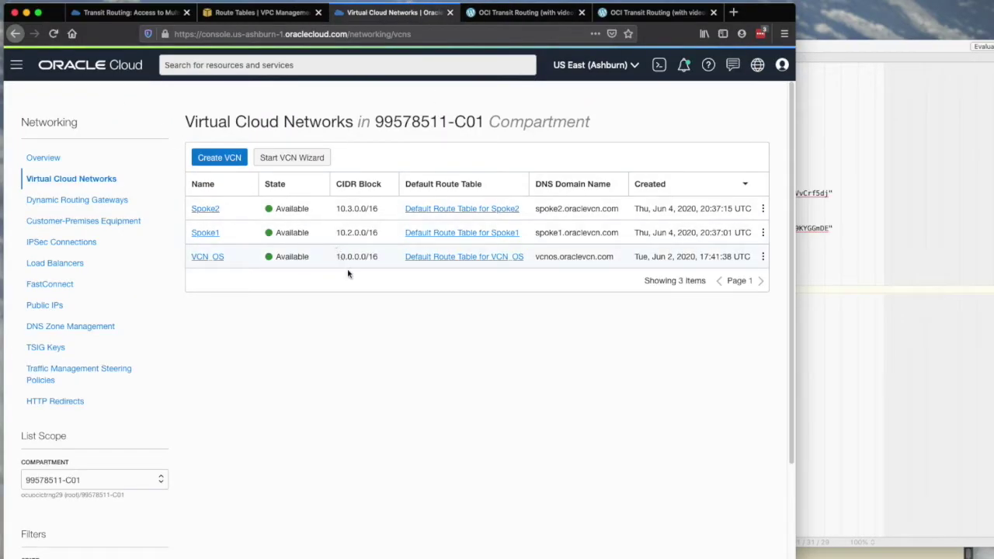
{"action": "left_click", "coordinate": [207, 209]}
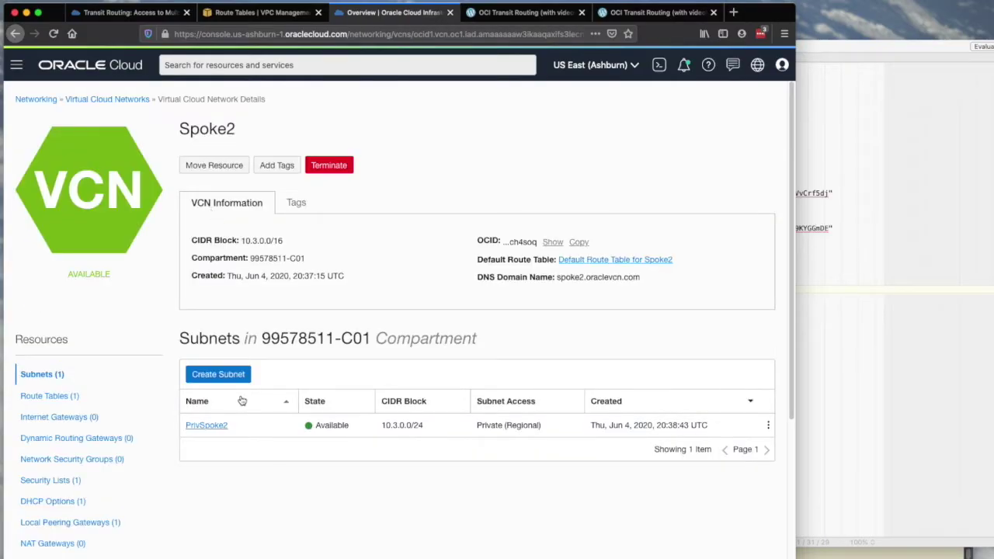
{"action": "left_click", "coordinate": [70, 396]}
{"action": "left_click", "coordinate": [230, 427]}
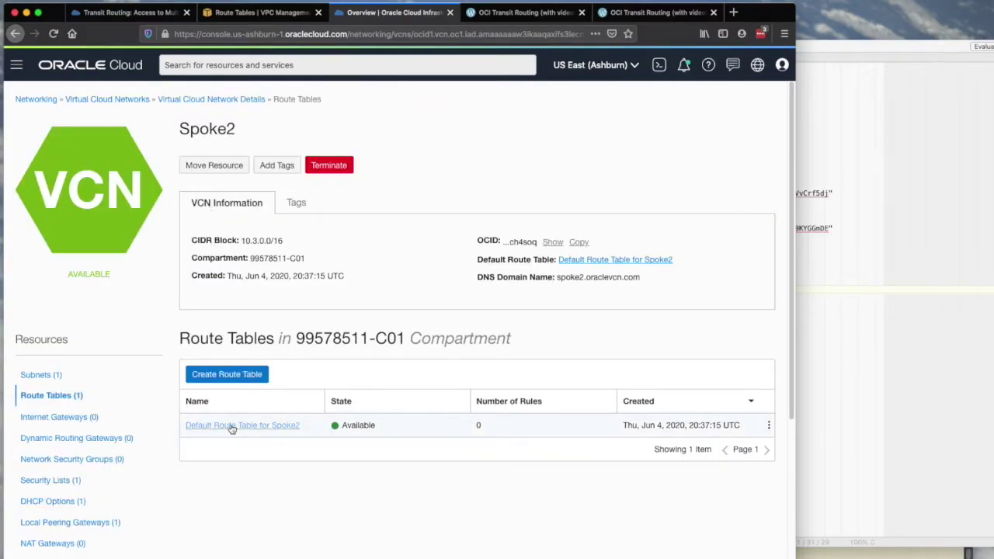
Step: Fill in a new route rule sending 10.0.0.0/16 to the local peering gateway LPG_Spoke2_OS
{"action": "left_click", "coordinate": [221, 359]}
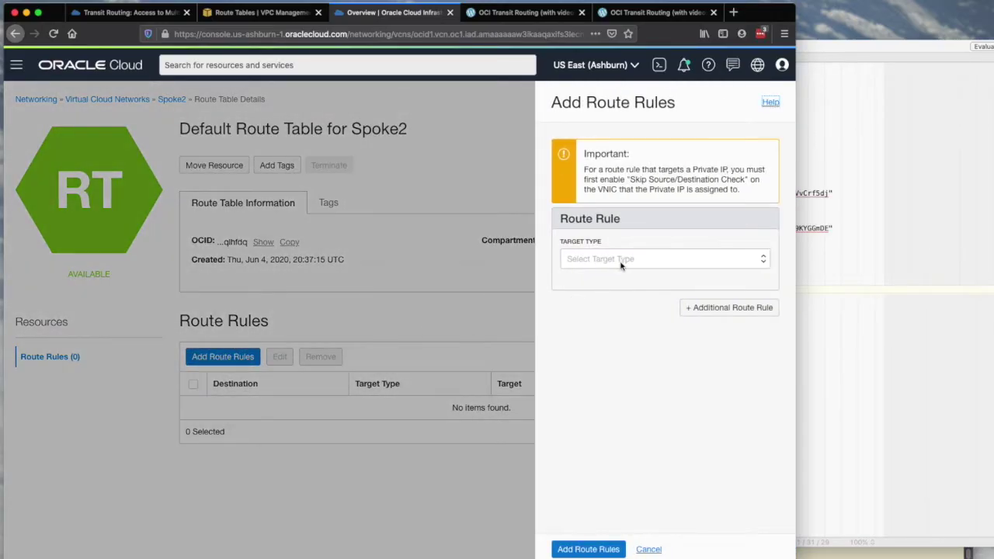
{"action": "left_click", "coordinate": [620, 263]}
{"action": "left_click", "coordinate": [619, 289]}
{"action": "left_click", "coordinate": [612, 303]}
{"action": "type", "text": "10.0.0.0/16"}
{"action": "left_click", "coordinate": [613, 372]}
{"action": "left_click", "coordinate": [614, 381]}
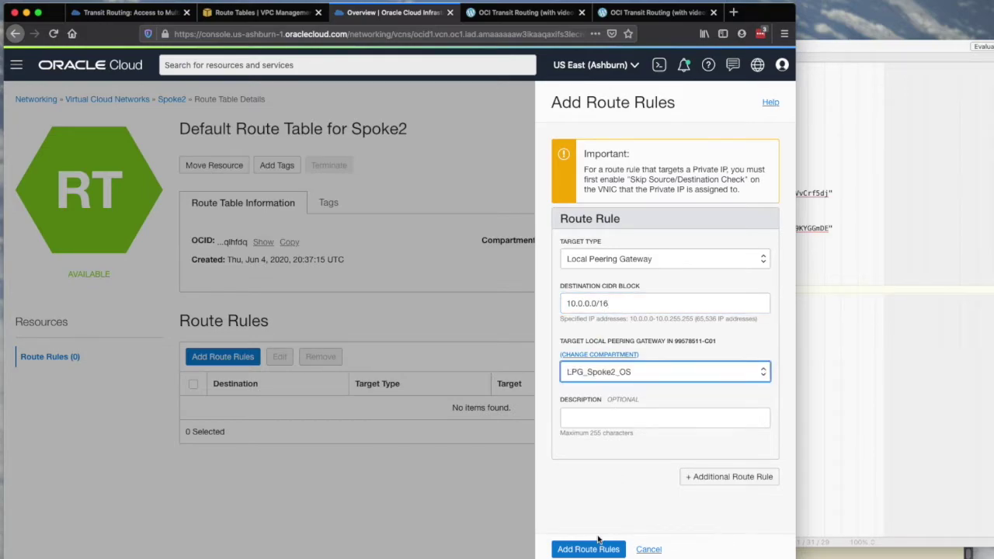
Step: Include a second rule routing 10.1.0.0/16 to local peering gateway LPG_Spoke2_OS, and save both rules to the Spoke2 route table
{"action": "left_click", "coordinate": [724, 476]}
{"action": "scroll", "coordinate": [628, 466], "scroll_direction": "down", "scroll_amount": 2}
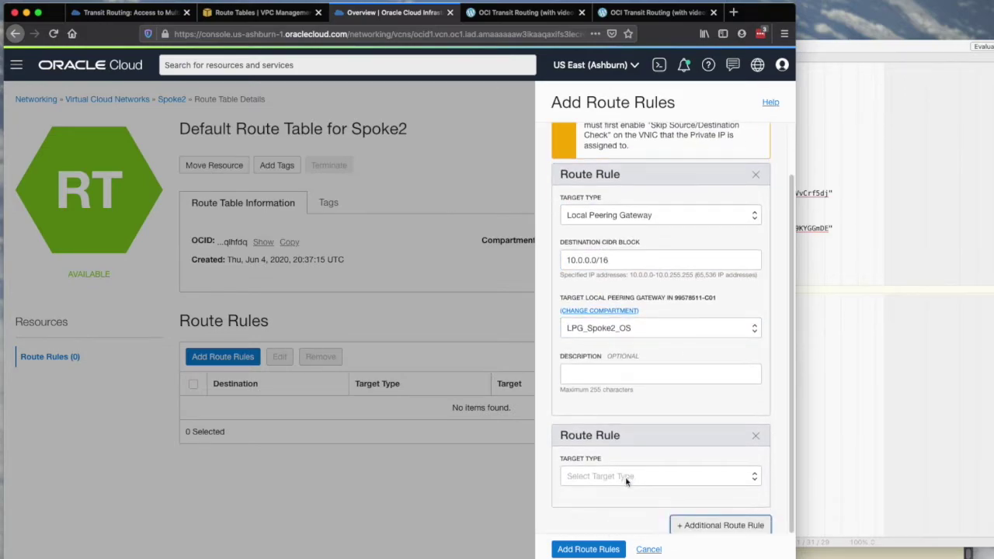
{"action": "left_click", "coordinate": [628, 477]}
{"action": "left_click", "coordinate": [632, 507]}
{"action": "scroll", "coordinate": [632, 466], "scroll_direction": "down", "scroll_amount": 4}
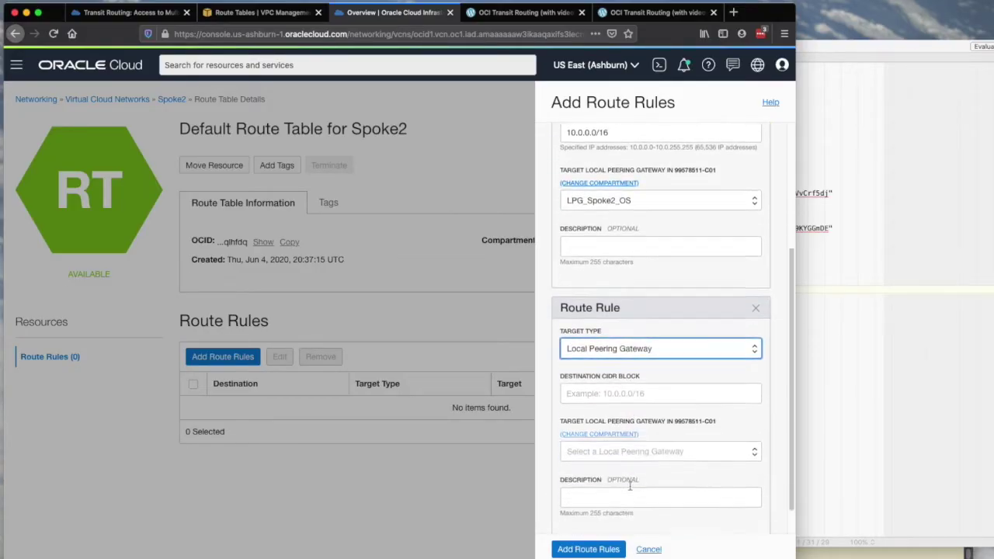
{"action": "left_click", "coordinate": [597, 362]}
{"action": "type", "text": "10.0.0.0/16"}
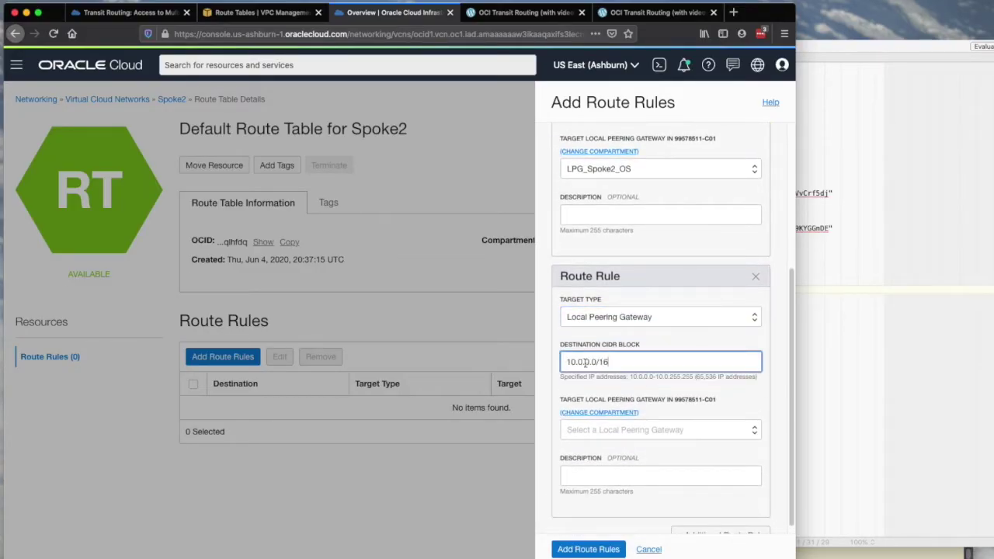
{"action": "left_click", "coordinate": [585, 362]}
{"action": "key", "text": "BackSpace"}
{"action": "type", "text": "1"}
{"action": "left_click", "coordinate": [626, 429]}
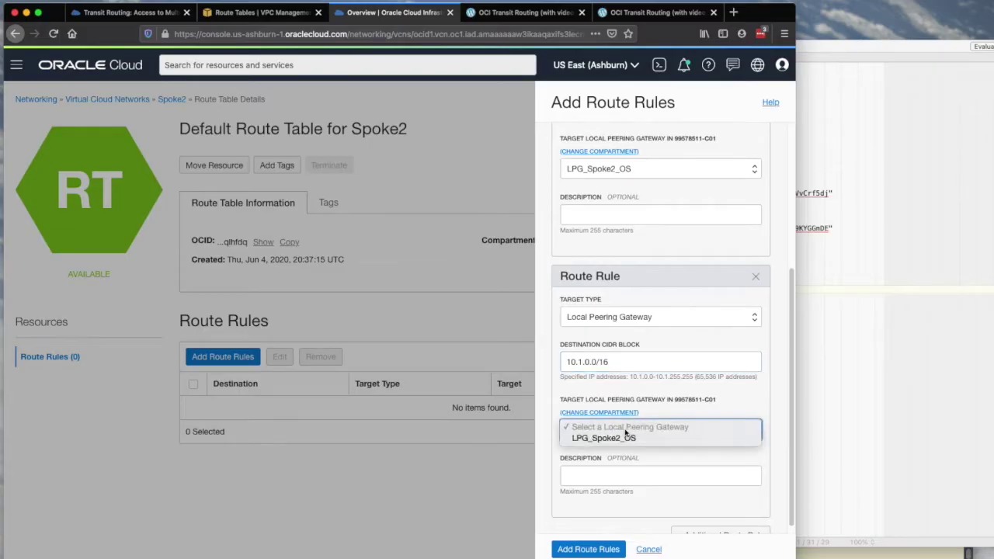
{"action": "left_click", "coordinate": [608, 438]}
{"action": "left_click", "coordinate": [599, 550]}
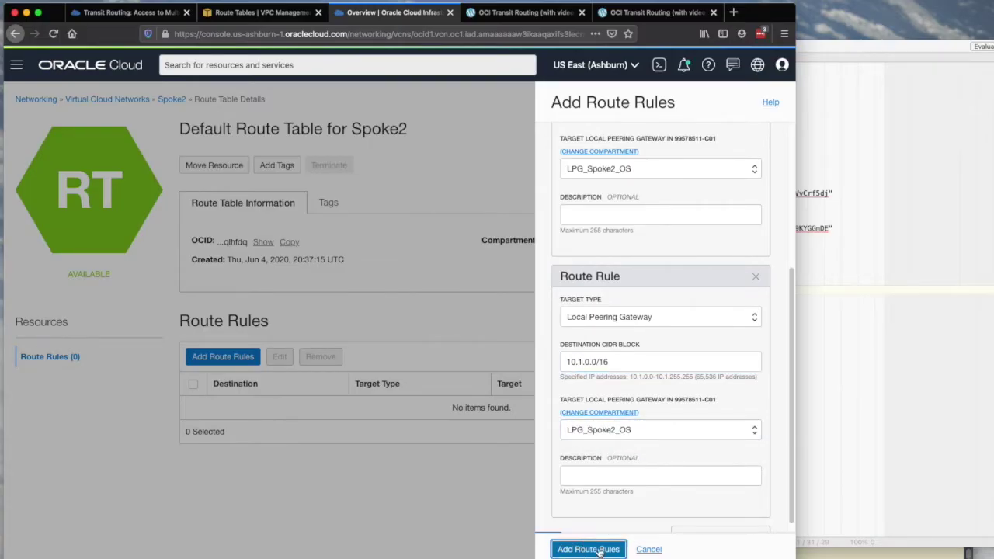
Step: Compare the Spoke2 route table with the architecture and routing rules diagrams in the OCI Transit Routing blog post
{"action": "left_click", "coordinate": [517, 12]}
{"action": "key", "text": "ctrl+Tab"}
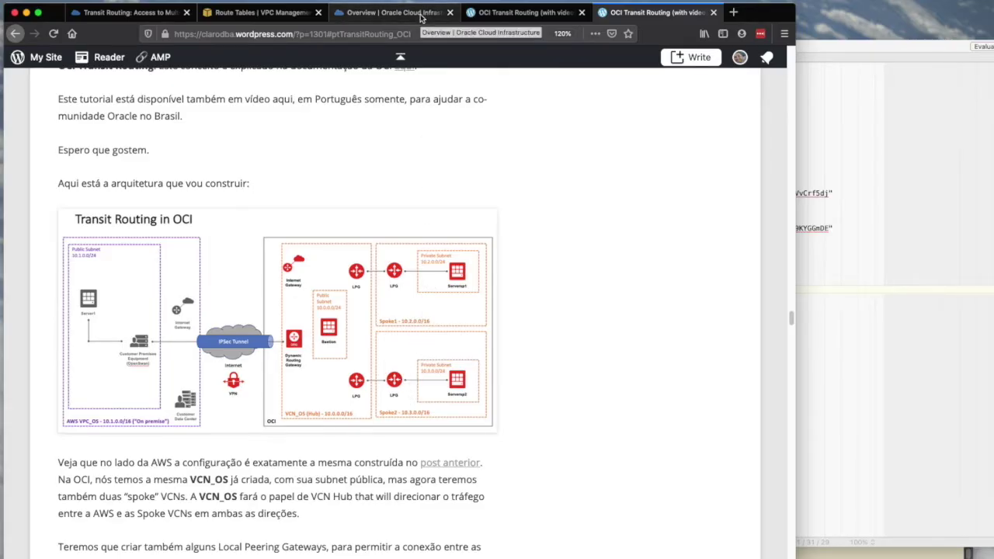
{"action": "left_click", "coordinate": [505, 12]}
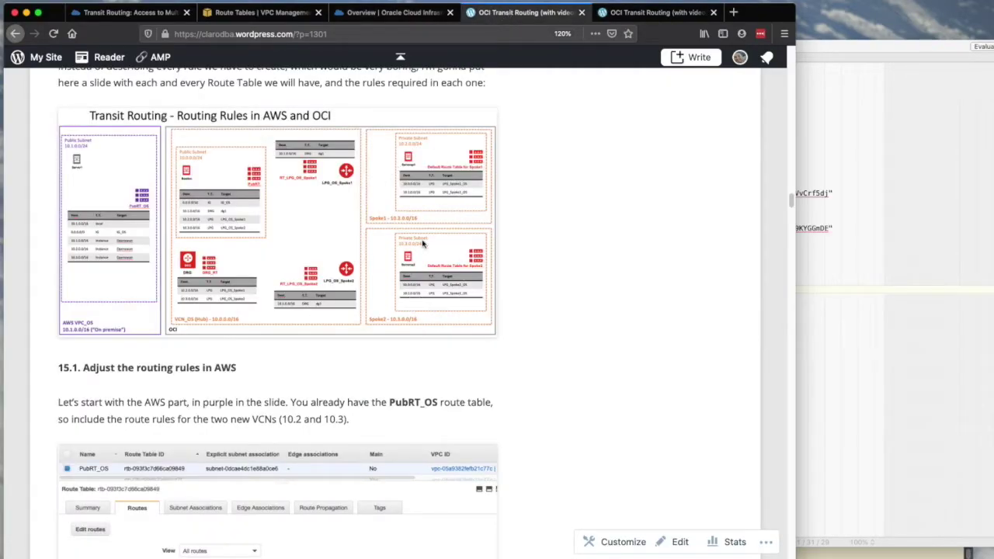
{"action": "left_click", "coordinate": [401, 19]}
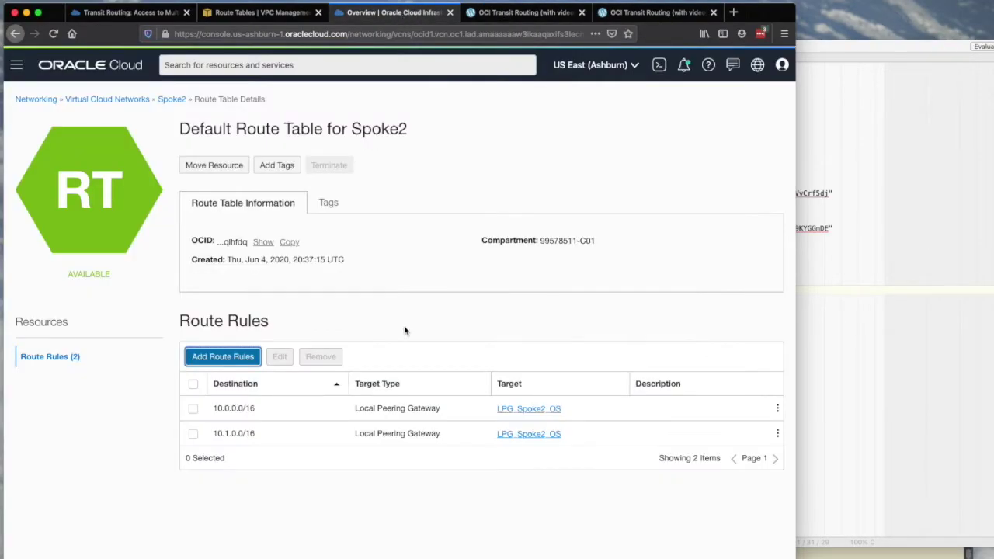
{"action": "left_click", "coordinate": [505, 12]}
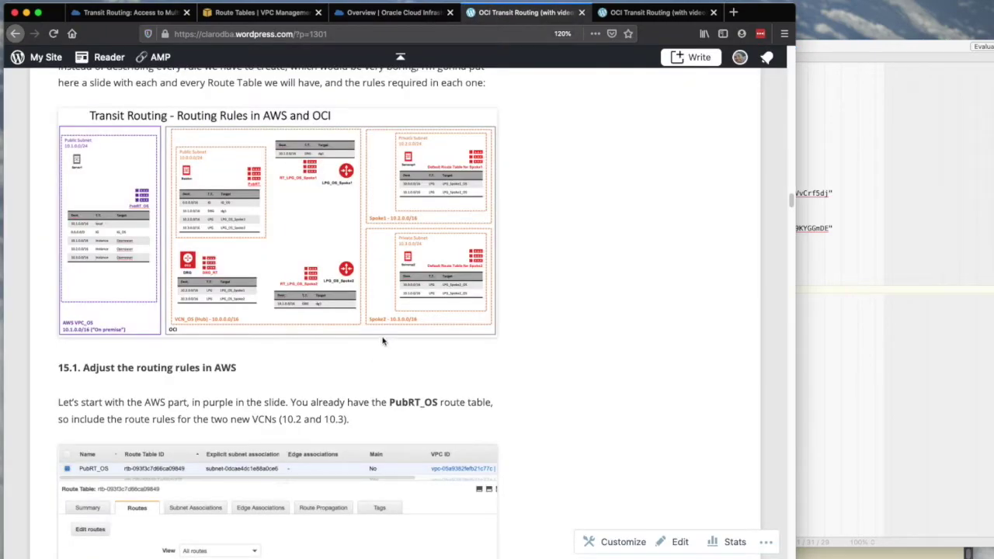
{"action": "scroll", "coordinate": [382, 340], "scroll_direction": "down", "scroll_amount": 5}
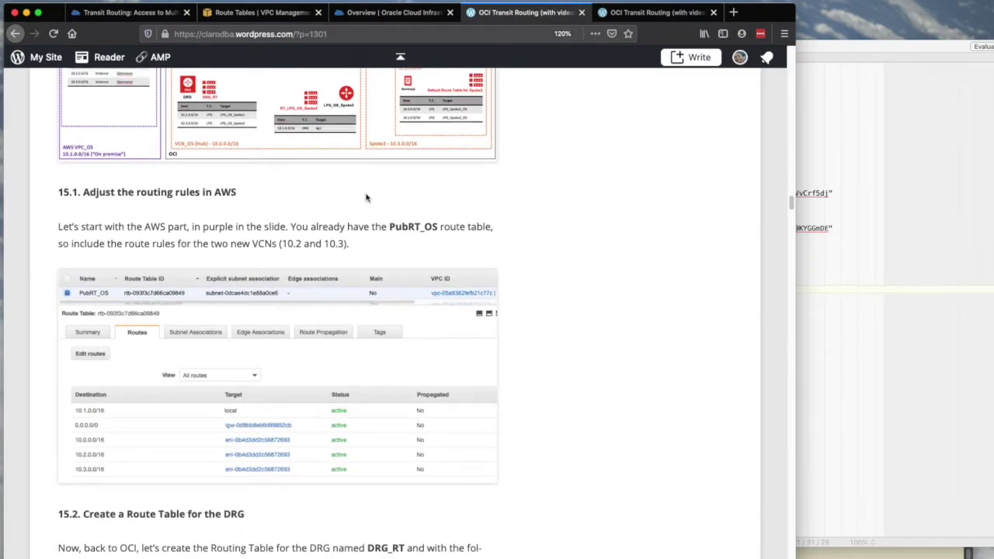
{"action": "scroll", "coordinate": [534, 349], "scroll_direction": "up", "scroll_amount": 9}
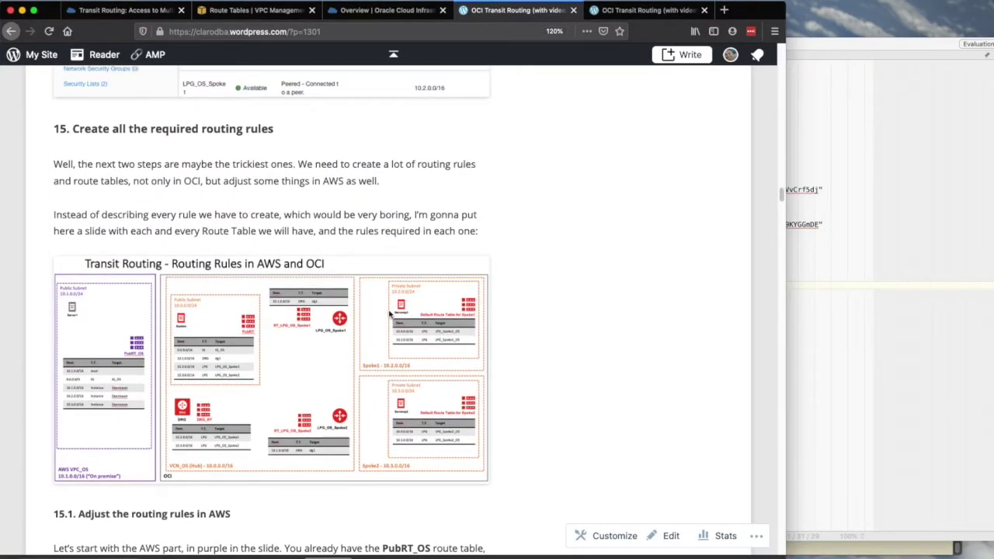
{"action": "scroll", "coordinate": [380, 315], "scroll_direction": "down", "scroll_amount": 1}
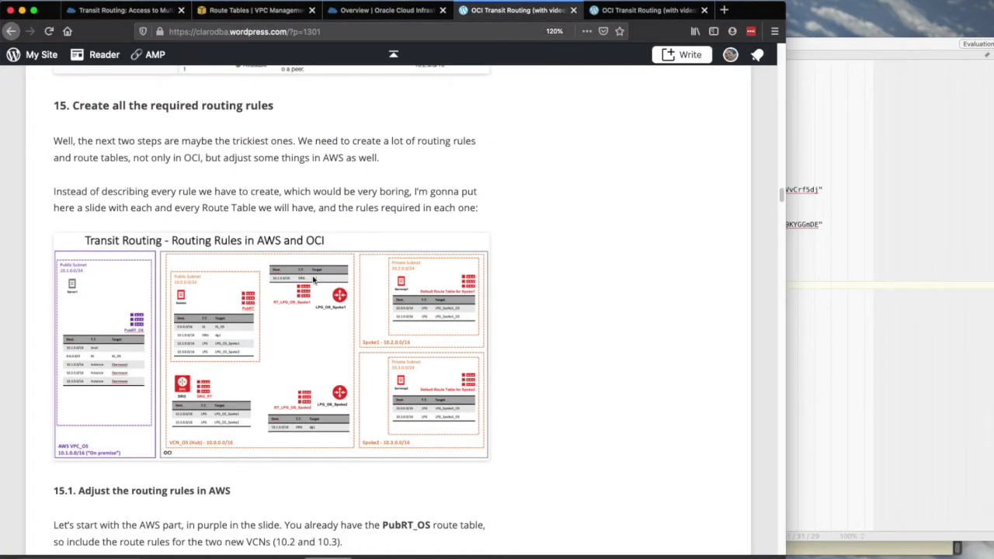
{"action": "scroll", "coordinate": [402, 399], "scroll_direction": "down", "scroll_amount": 3}
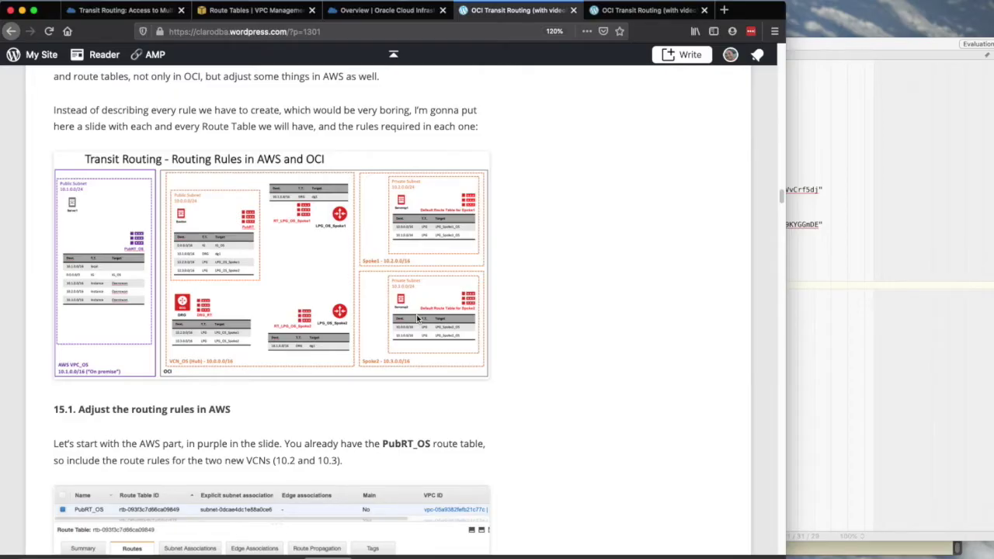
{"action": "scroll", "coordinate": [483, 387], "scroll_direction": "down", "scroll_amount": 4}
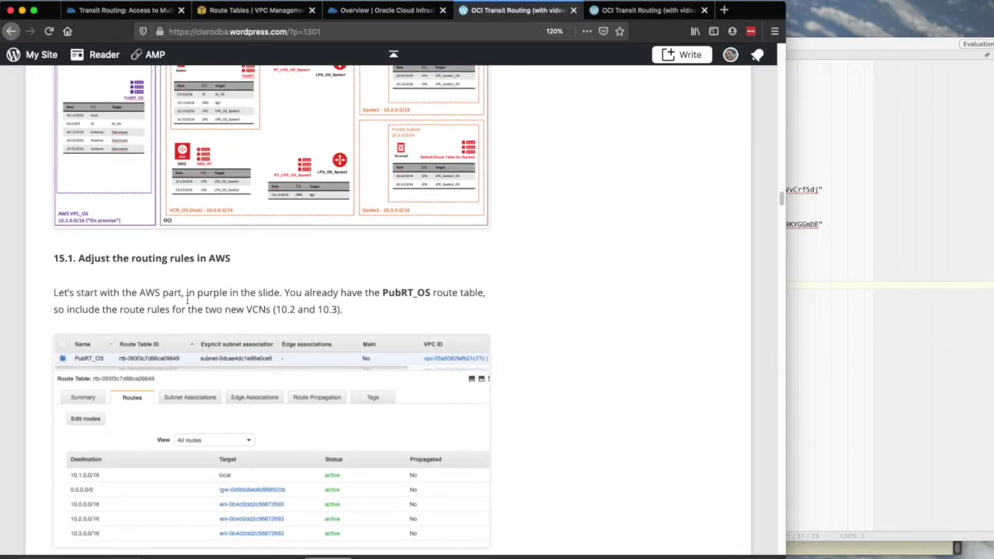
Step: Review the blog post's section 15 on routing rules, including step 15.6 about attaching route tables to the DRG and LPGs
{"action": "scroll", "coordinate": [203, 282], "scroll_direction": "down", "scroll_amount": 10}
{"action": "scroll", "coordinate": [309, 348], "scroll_direction": "down", "scroll_amount": 20}
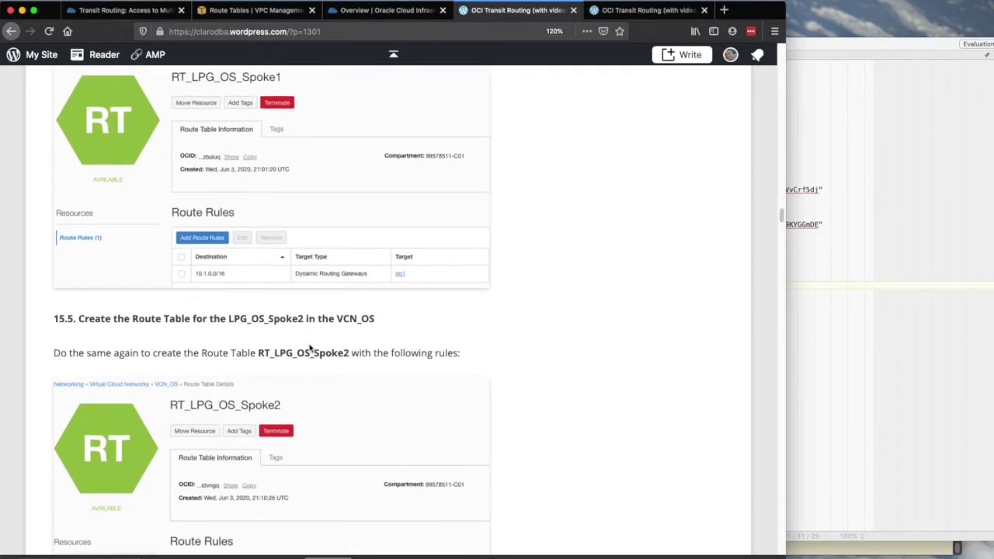
{"action": "scroll", "coordinate": [309, 348], "scroll_direction": "down", "scroll_amount": 12}
{"action": "scroll", "coordinate": [310, 348], "scroll_direction": "down", "scroll_amount": 10}
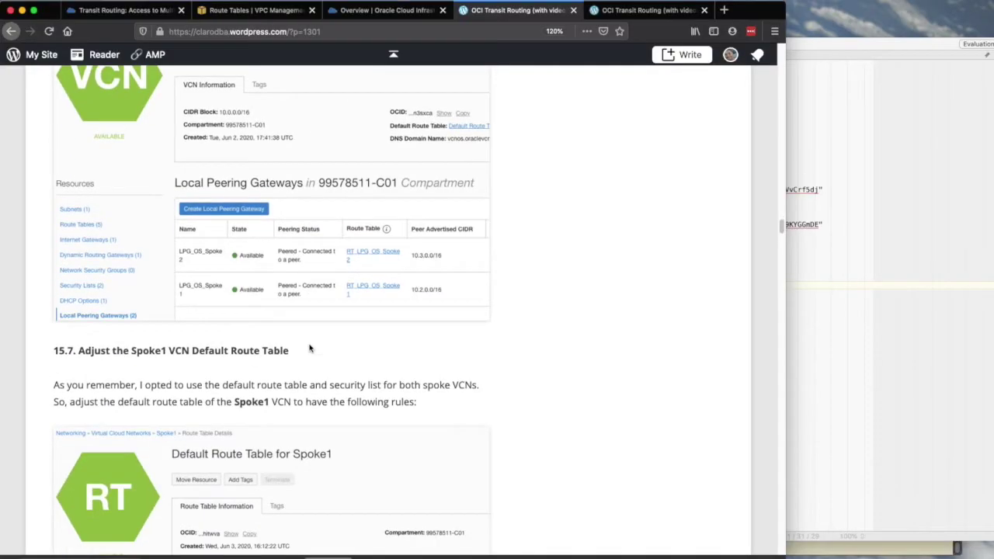
{"action": "scroll", "coordinate": [309, 348], "scroll_direction": "down", "scroll_amount": 13}
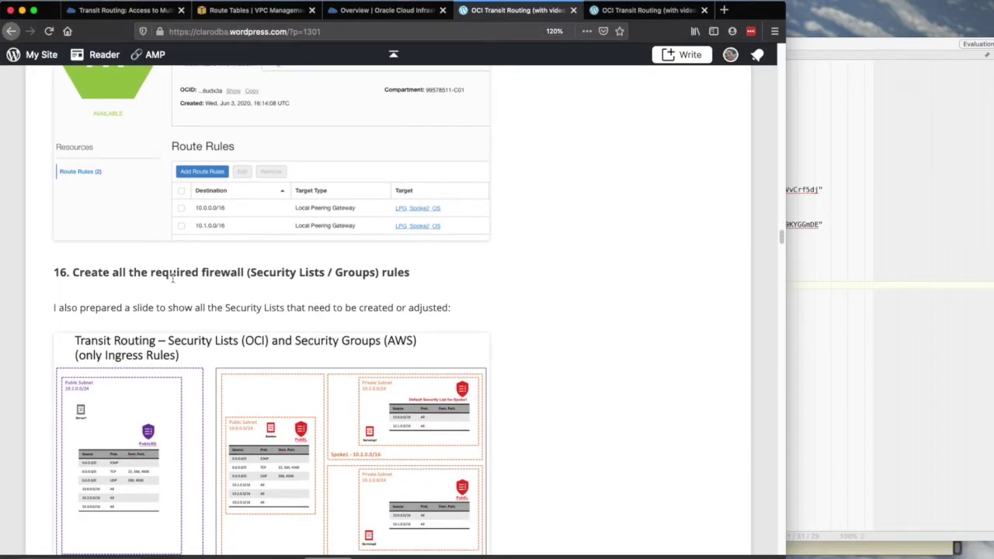
{"action": "left_click_drag", "start_coordinate": [71, 272], "coordinate": [378, 274]}
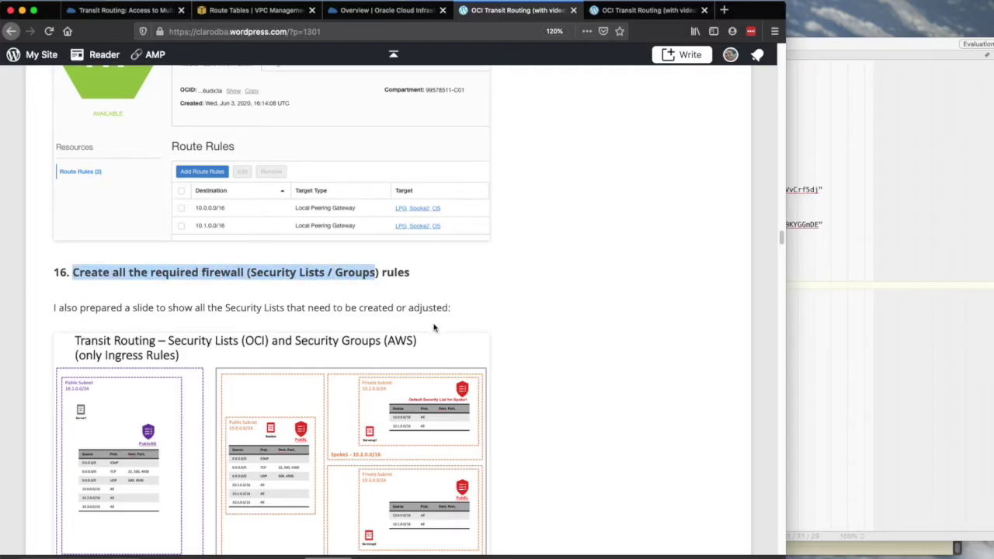
{"action": "scroll", "coordinate": [434, 329], "scroll_direction": "up", "scroll_amount": 4}
{"action": "scroll", "coordinate": [435, 329], "scroll_direction": "up", "scroll_amount": 5}
{"action": "scroll", "coordinate": [434, 331], "scroll_direction": "down", "scroll_amount": 5}
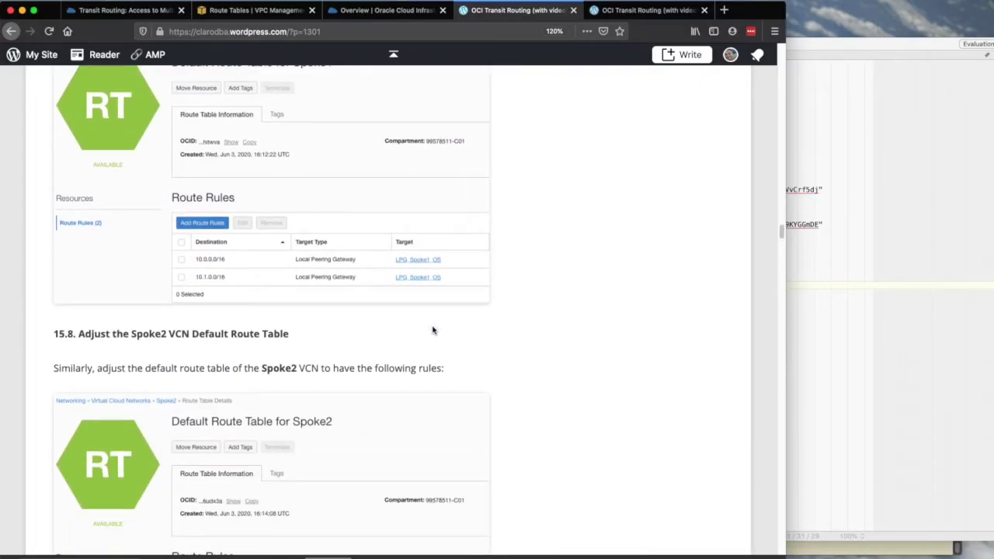
{"action": "scroll", "coordinate": [433, 330], "scroll_direction": "up", "scroll_amount": 15}
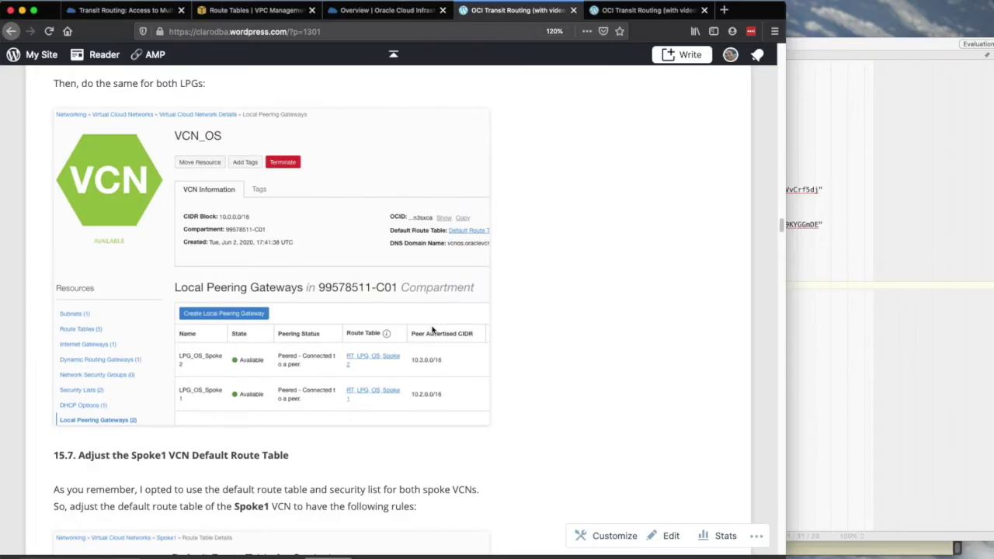
{"action": "scroll", "coordinate": [433, 330], "scroll_direction": "up", "scroll_amount": 9}
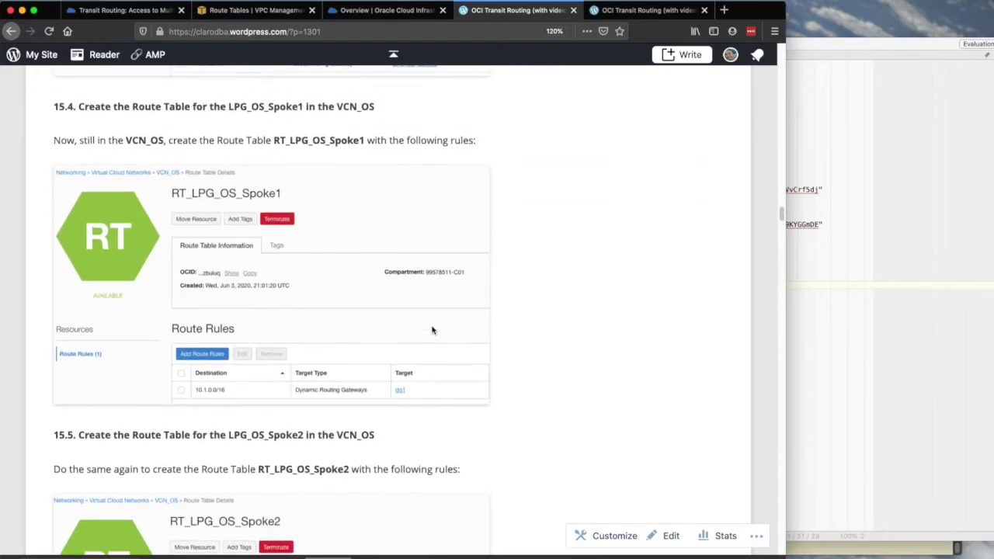
{"action": "scroll", "coordinate": [431, 329], "scroll_direction": "down", "scroll_amount": 6}
{"action": "left_click_drag", "start_coordinate": [80, 456], "coordinate": [316, 507]}
{"action": "scroll", "coordinate": [315, 495], "scroll_direction": "down", "scroll_amount": 1}
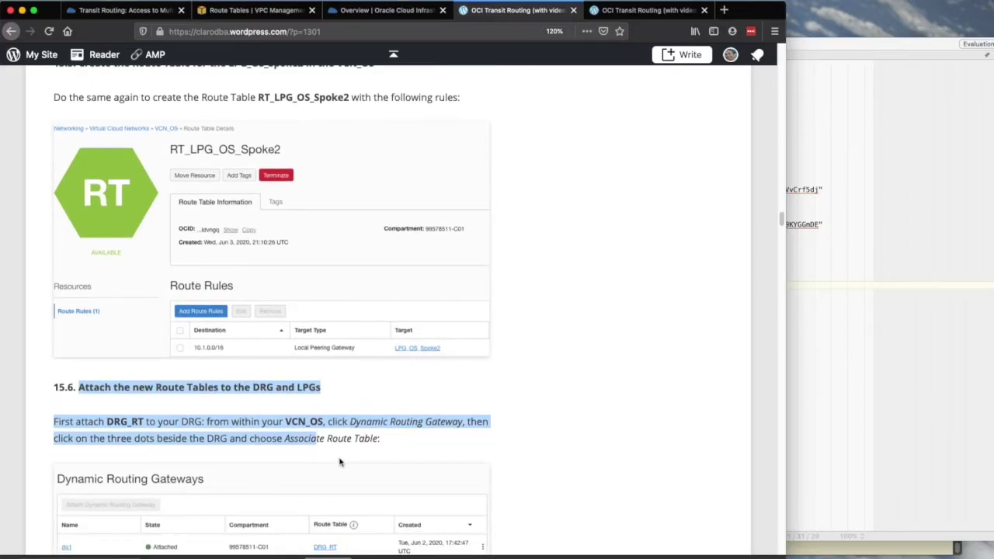
Step: Examine the section 16 diagram of ingress rules for the OCI security lists and AWS security groups
{"action": "scroll", "coordinate": [339, 463], "scroll_direction": "down", "scroll_amount": 15}
{"action": "scroll", "coordinate": [339, 461], "scroll_direction": "down", "scroll_amount": 14}
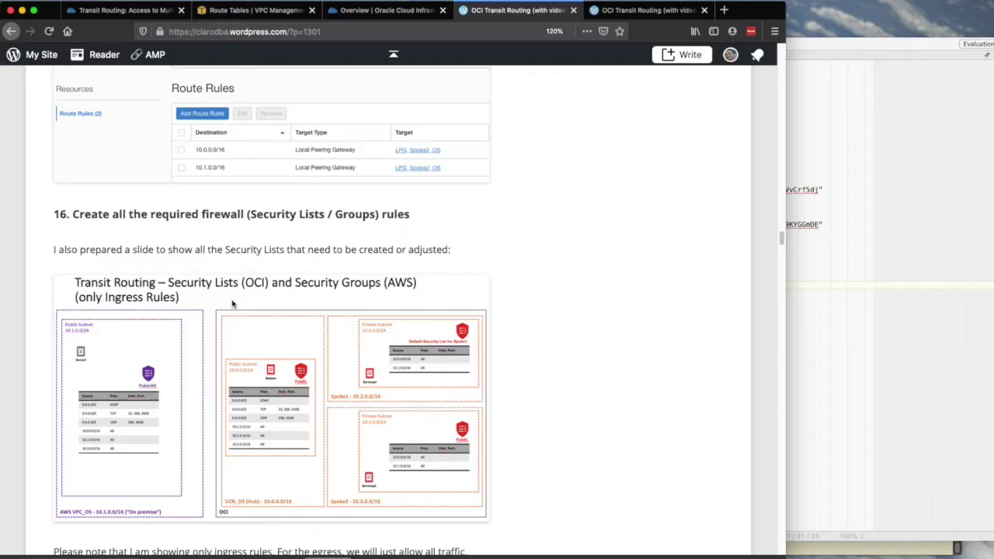
{"action": "scroll", "coordinate": [206, 251], "scroll_direction": "down", "scroll_amount": 2}
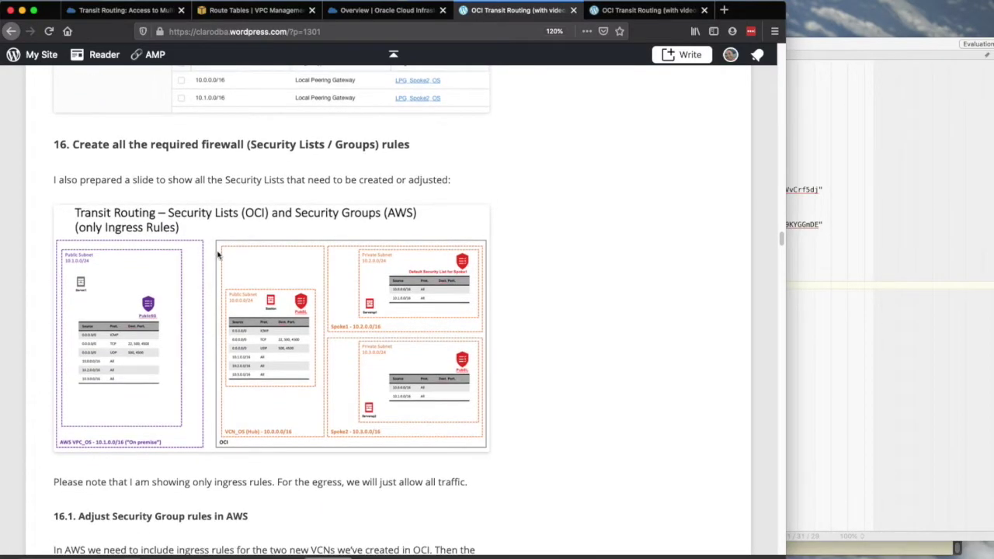
{"action": "scroll", "coordinate": [218, 255], "scroll_direction": "down", "scroll_amount": 2}
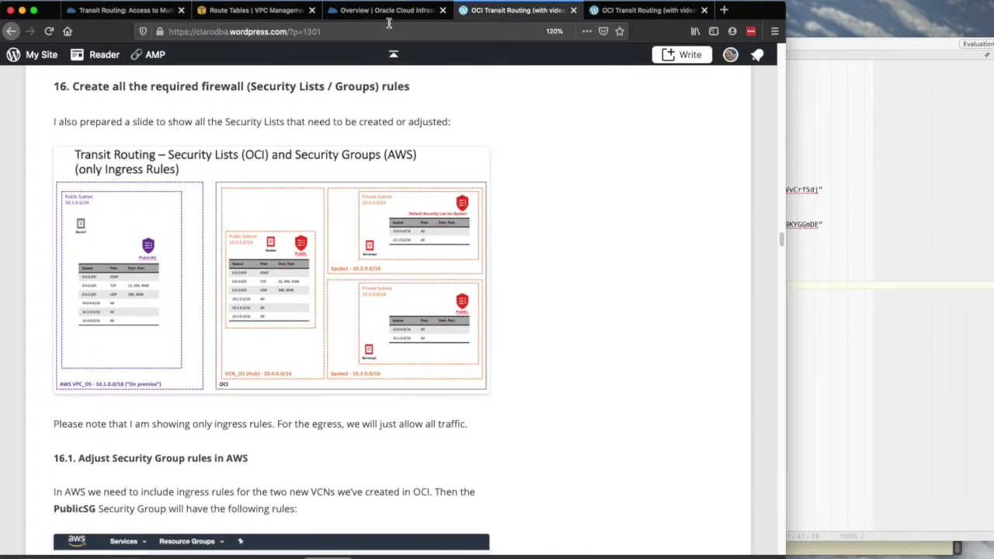
Step: Switch to the AWS console and open the inbound rules of the PublicSG security group in EC2
{"action": "left_click", "coordinate": [270, 11]}
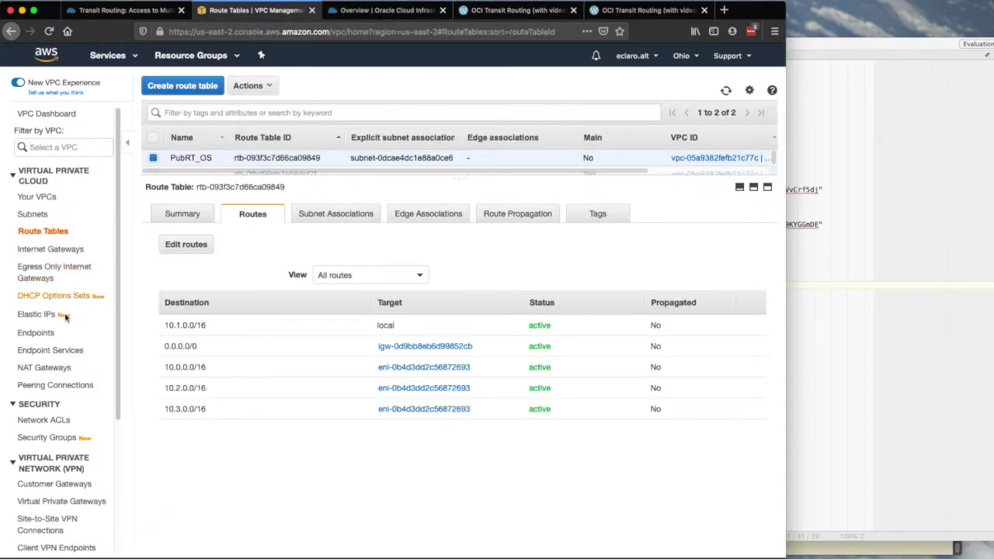
{"action": "left_click", "coordinate": [118, 60]}
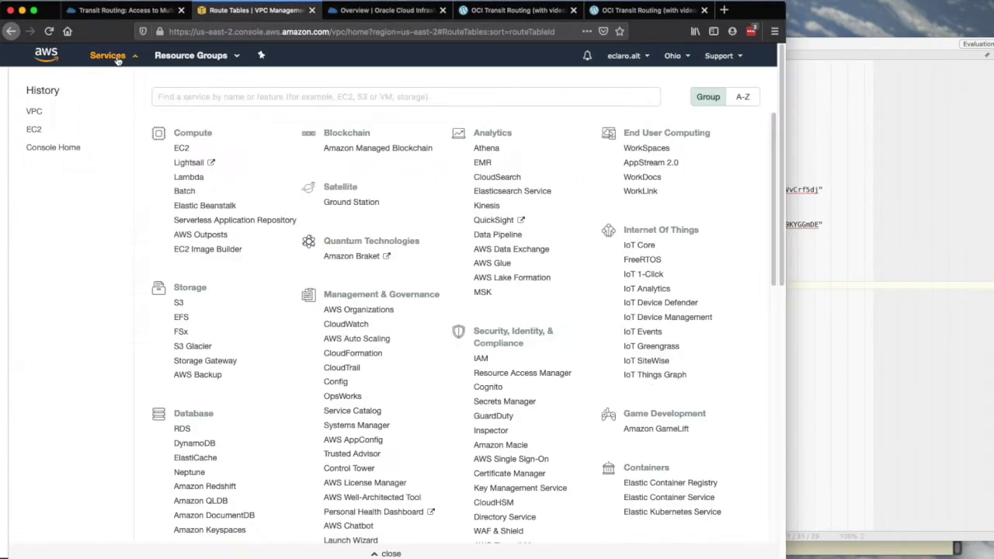
{"action": "left_click", "coordinate": [35, 130]}
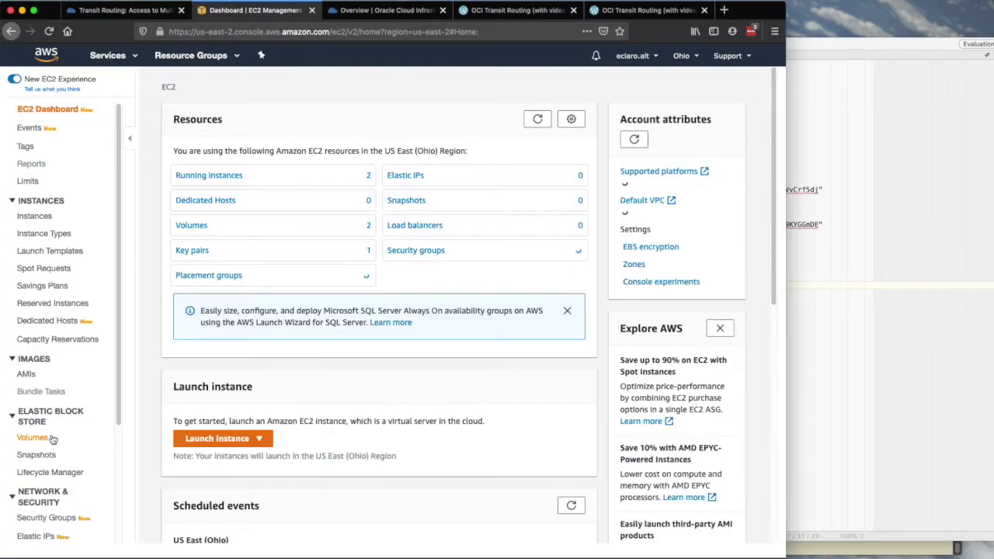
{"action": "left_click", "coordinate": [53, 518]}
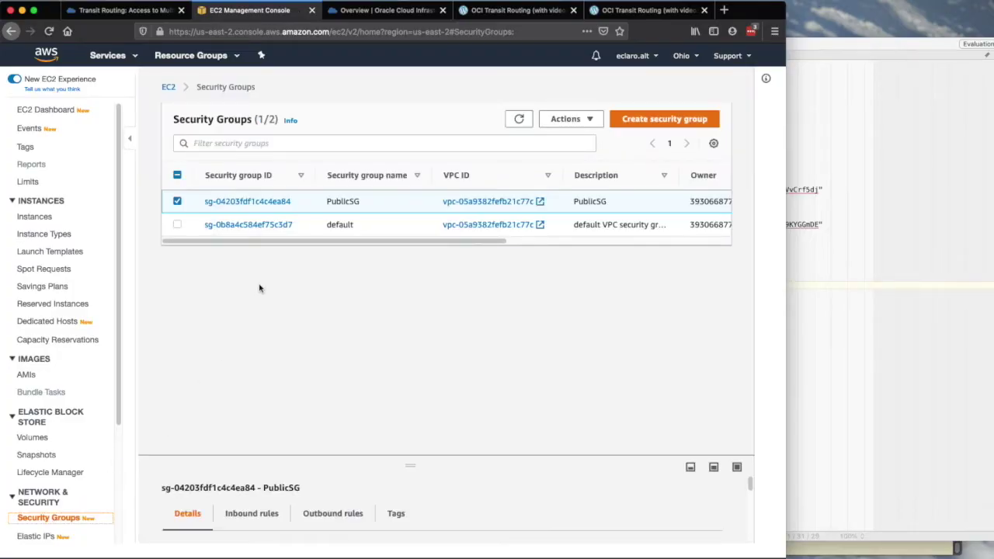
{"action": "left_click", "coordinate": [260, 203]}
{"action": "scroll", "coordinate": [301, 338], "scroll_direction": "down", "scroll_amount": 1}
{"action": "scroll", "coordinate": [301, 337], "scroll_direction": "down", "scroll_amount": 1}
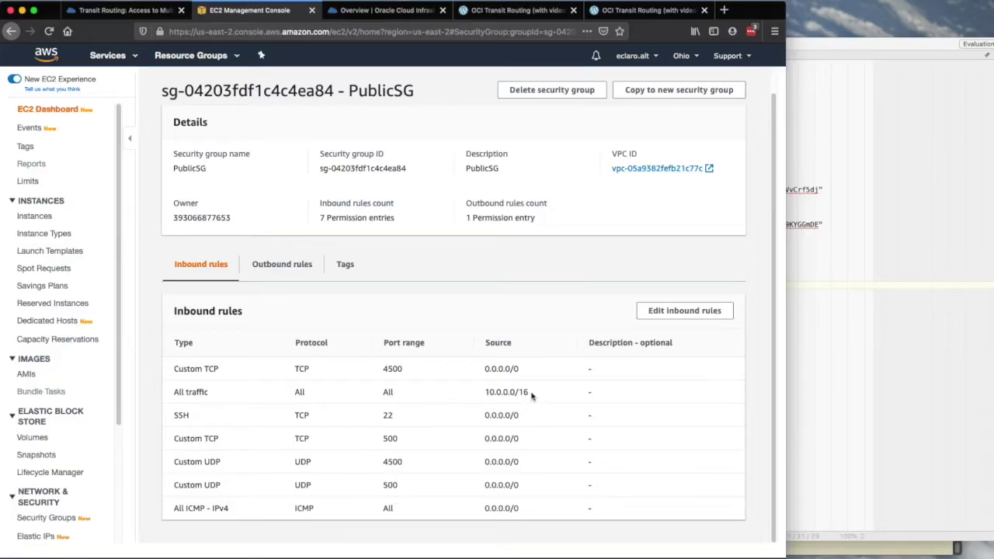
Step: Edit PublicSG's inbound rules and add an All traffic rule with custom source 10.2.0.0/16
{"action": "left_click_drag", "start_coordinate": [531, 394], "coordinate": [484, 395]}
{"action": "left_click", "coordinate": [476, 397]}
{"action": "left_click", "coordinate": [706, 312]}
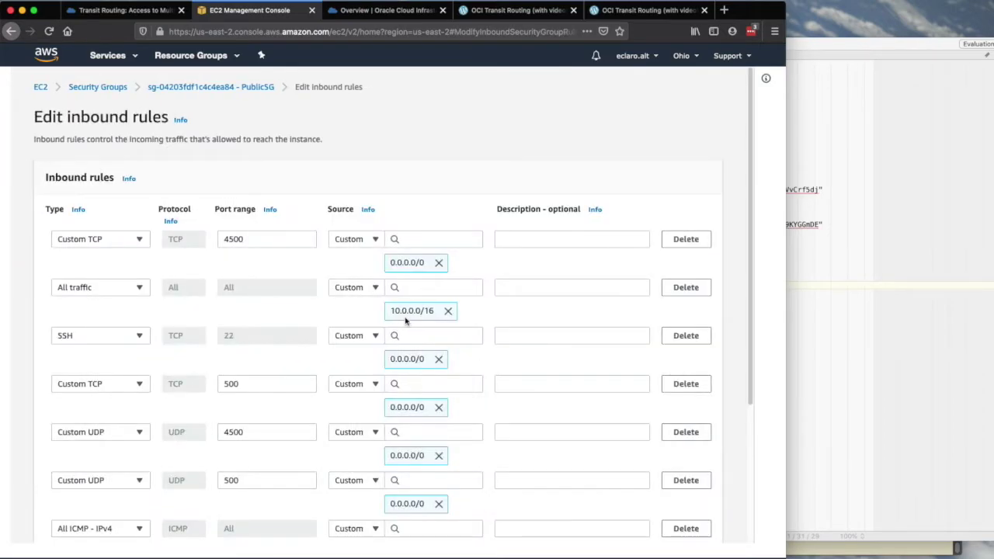
{"action": "scroll", "coordinate": [404, 321], "scroll_direction": "down", "scroll_amount": 5}
{"action": "left_click", "coordinate": [96, 408]}
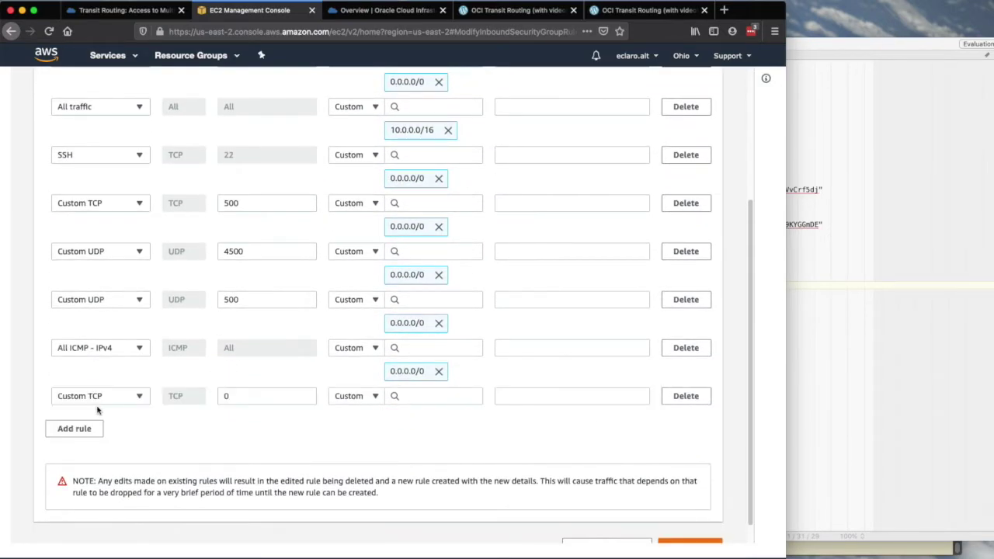
{"action": "left_click", "coordinate": [109, 402]}
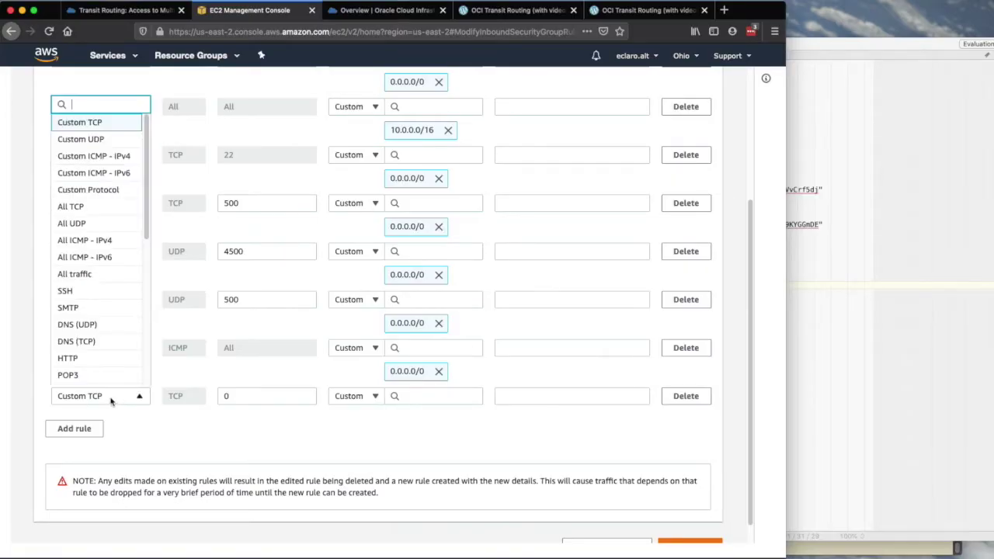
{"action": "left_click", "coordinate": [100, 277]}
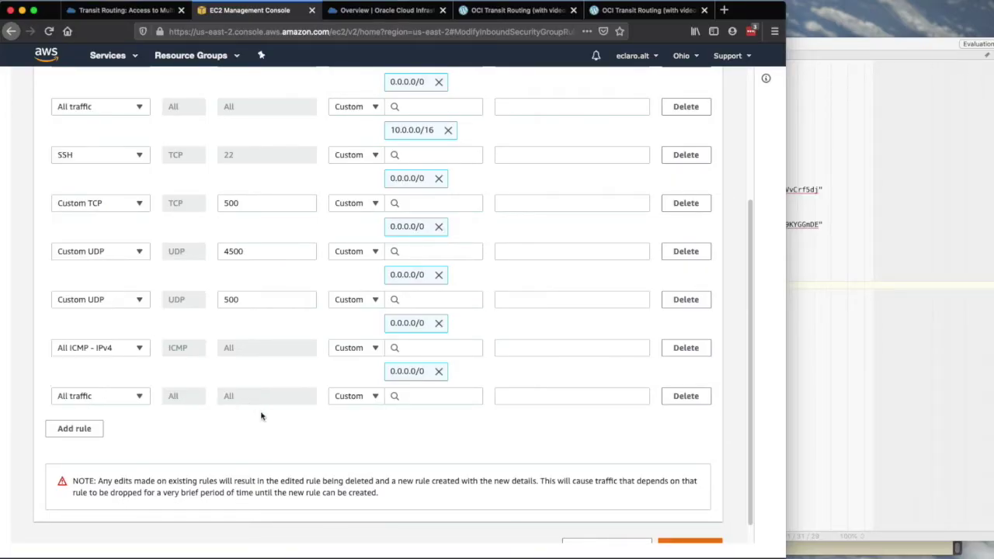
{"action": "left_click", "coordinate": [413, 396]}
{"action": "type", "text": "10"}
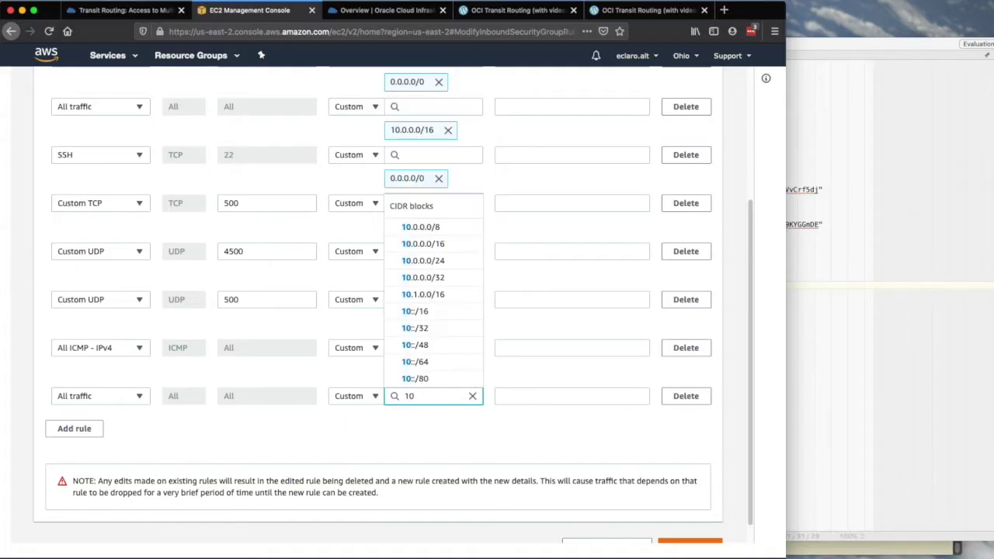
{"action": "type", "text": ".2.0.0/16"}
{"action": "key", "text": "ctrl+a"}
{"action": "key", "text": "super+c"}
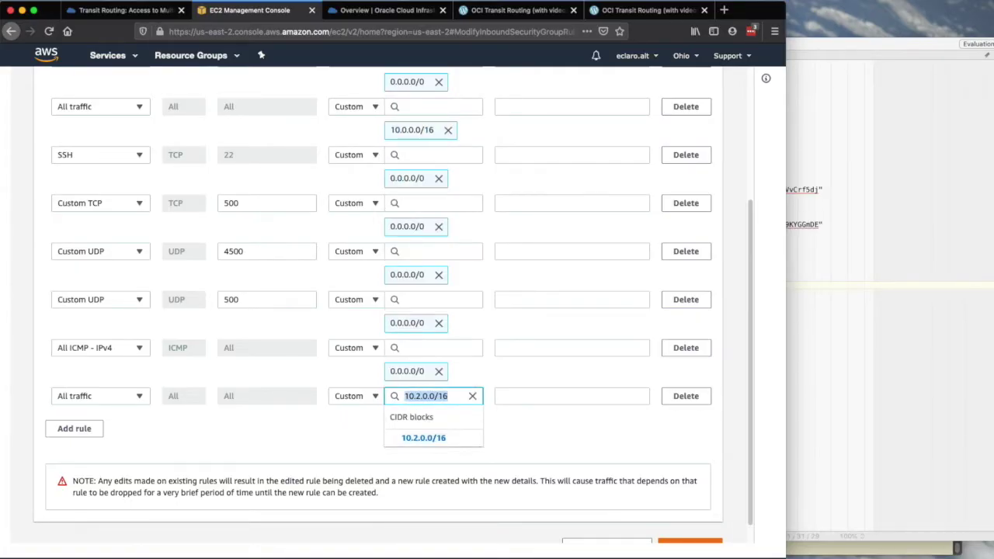
{"action": "key", "text": "Tab"}
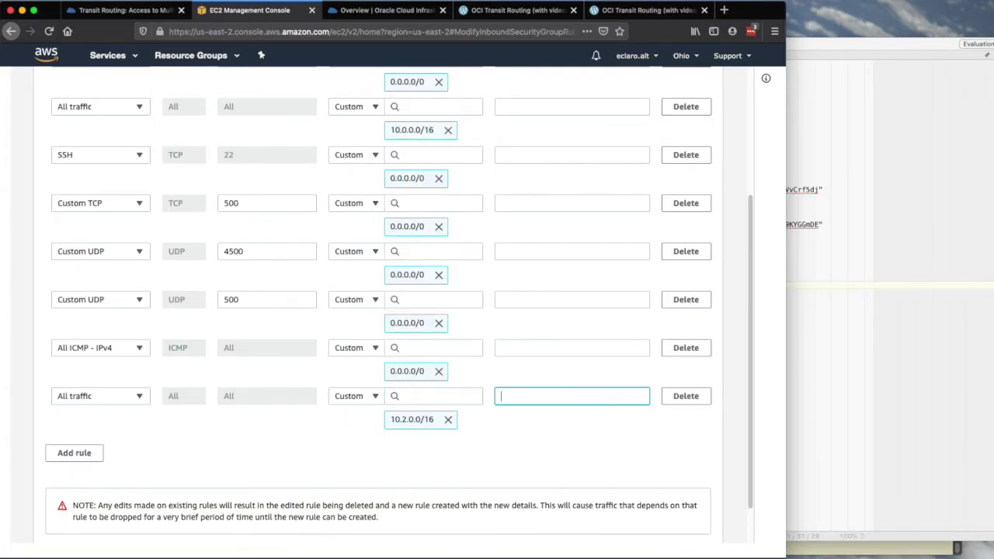
Step: Add another All traffic inbound rule with custom source 10.3.0.0/16 and save the security group rules
{"action": "left_click", "coordinate": [71, 457]}
{"action": "left_click", "coordinate": [95, 445]}
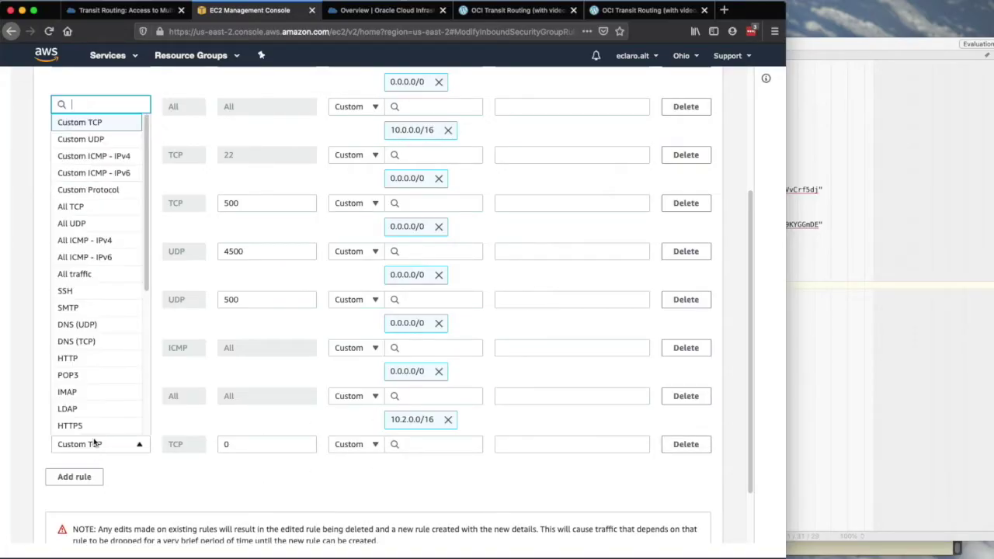
{"action": "left_click", "coordinate": [110, 277]}
{"action": "left_click", "coordinate": [423, 446]}
{"action": "key", "text": "super+v"}
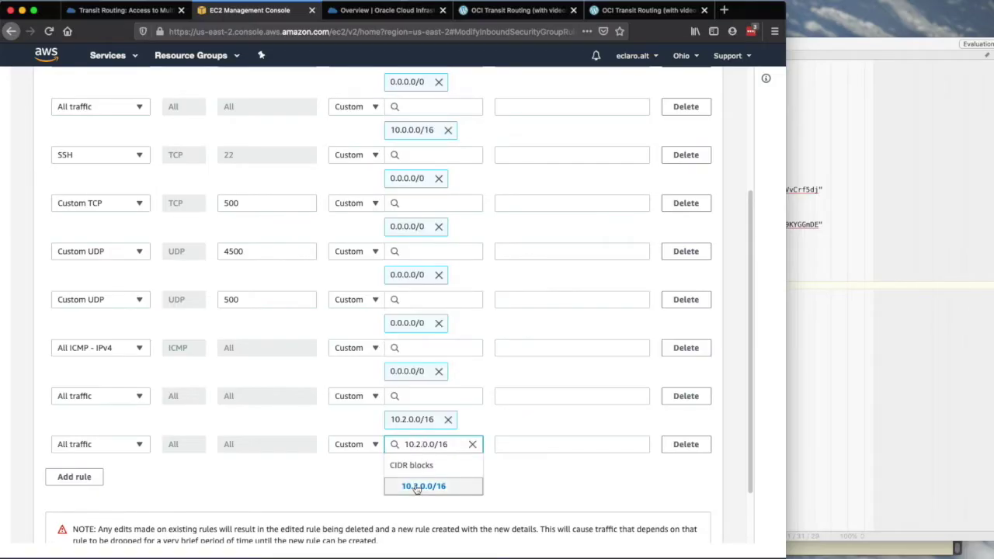
{"action": "key", "text": "BackSpace"}
{"action": "type", "text": "3"}
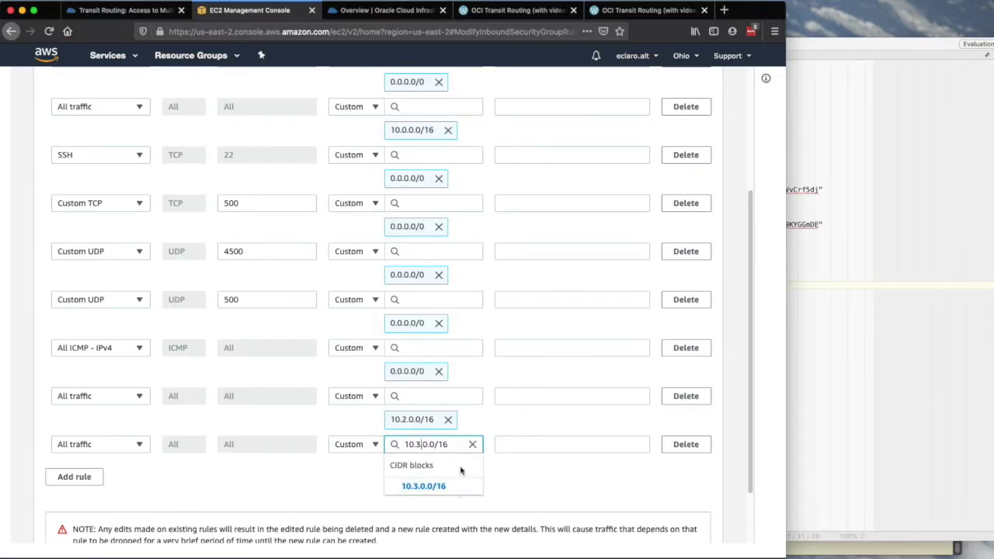
{"action": "key", "text": "Tab"}
{"action": "scroll", "coordinate": [447, 488], "scroll_direction": "down", "scroll_amount": 3}
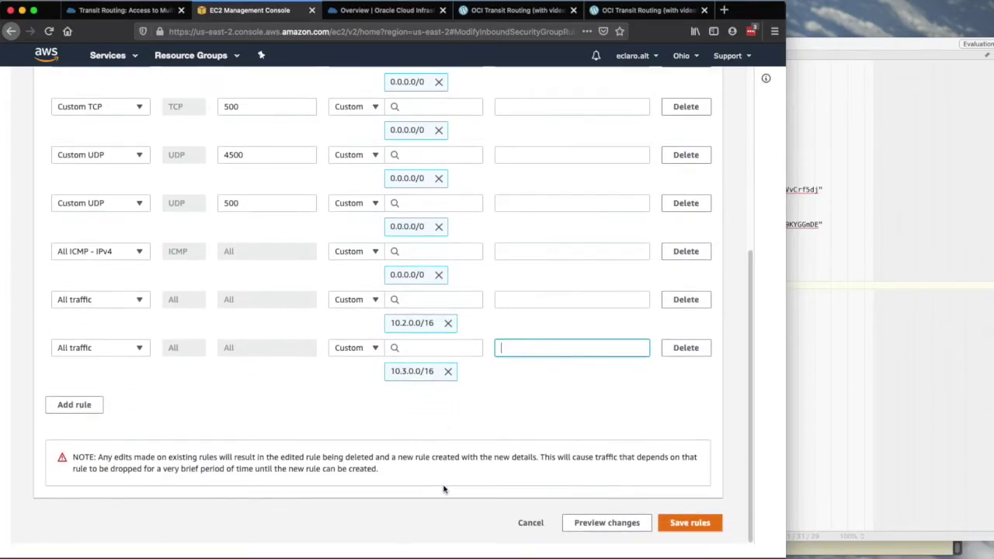
{"action": "left_click", "coordinate": [691, 523]}
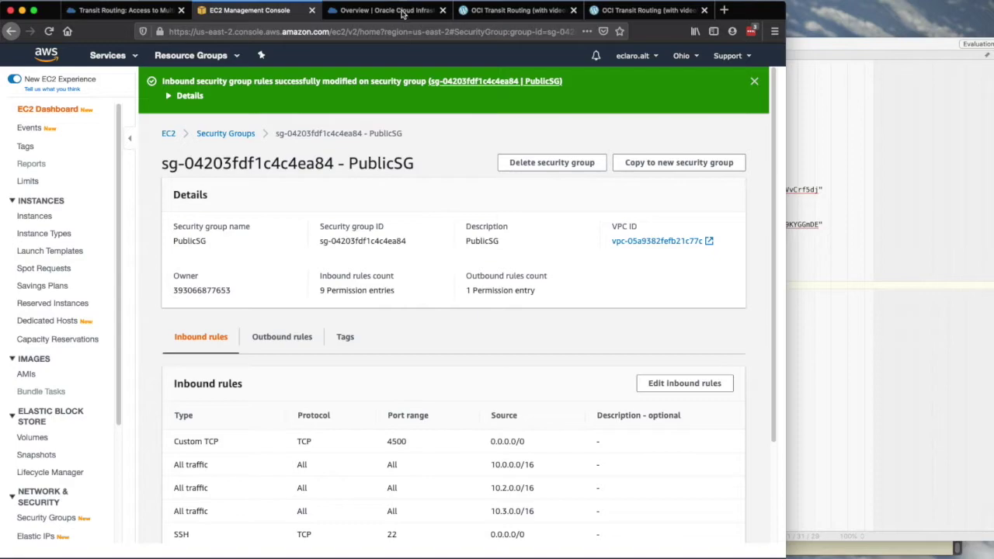
Step: Check the blog's security rules diagram, then review the ingress rules of PubSL on VCN_OS's PubSubnet in the Oracle Cloud console
{"action": "left_click", "coordinate": [509, 10]}
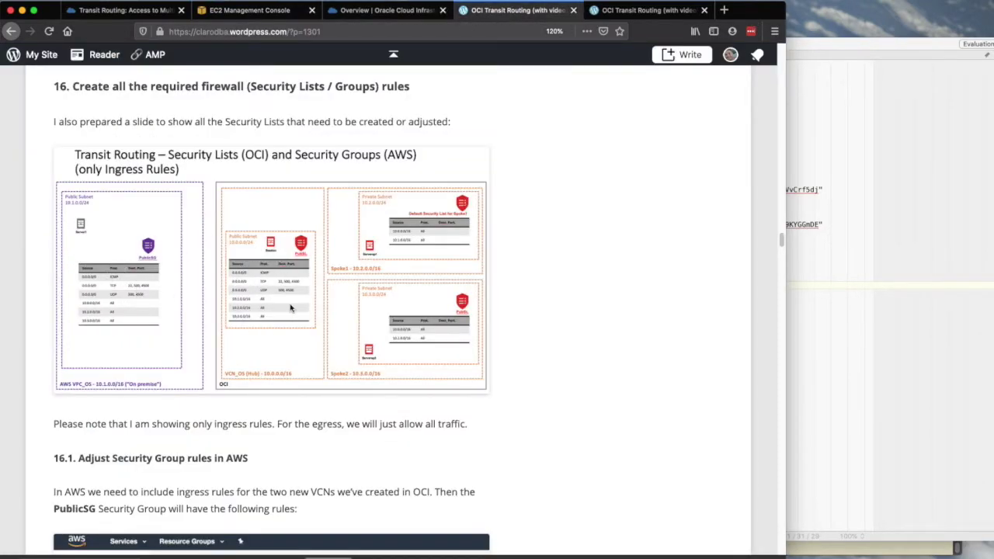
{"action": "left_click", "coordinate": [391, 17]}
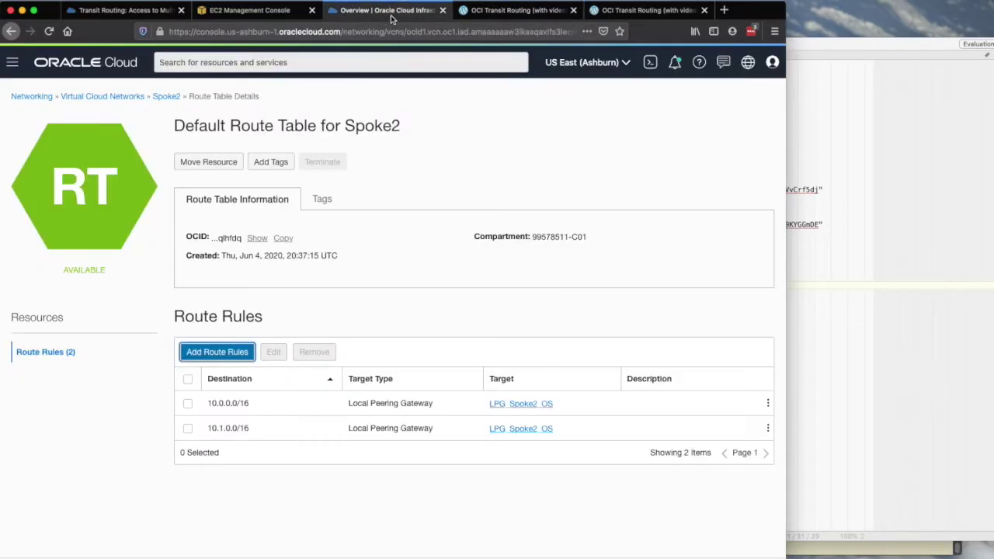
{"action": "left_click", "coordinate": [32, 97]}
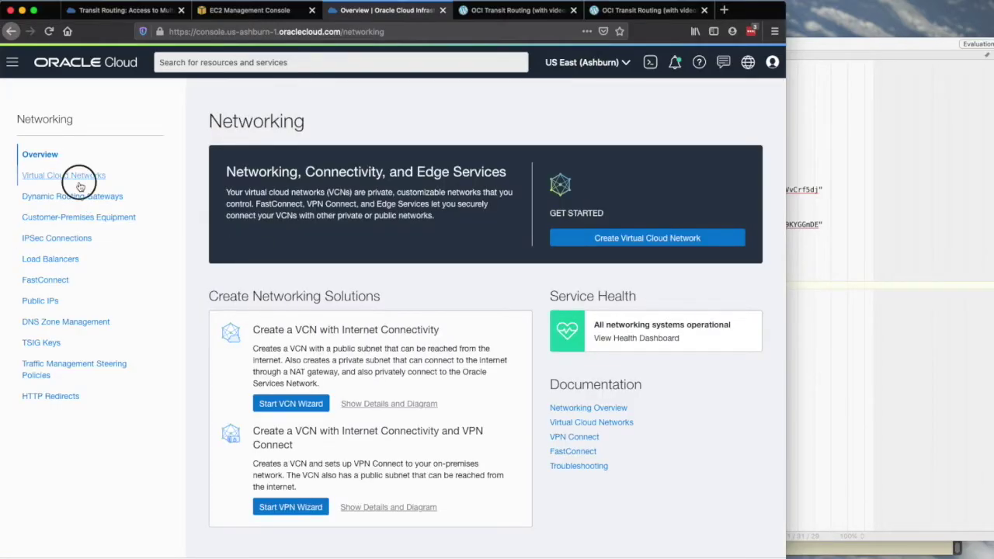
{"action": "left_click", "coordinate": [78, 180]}
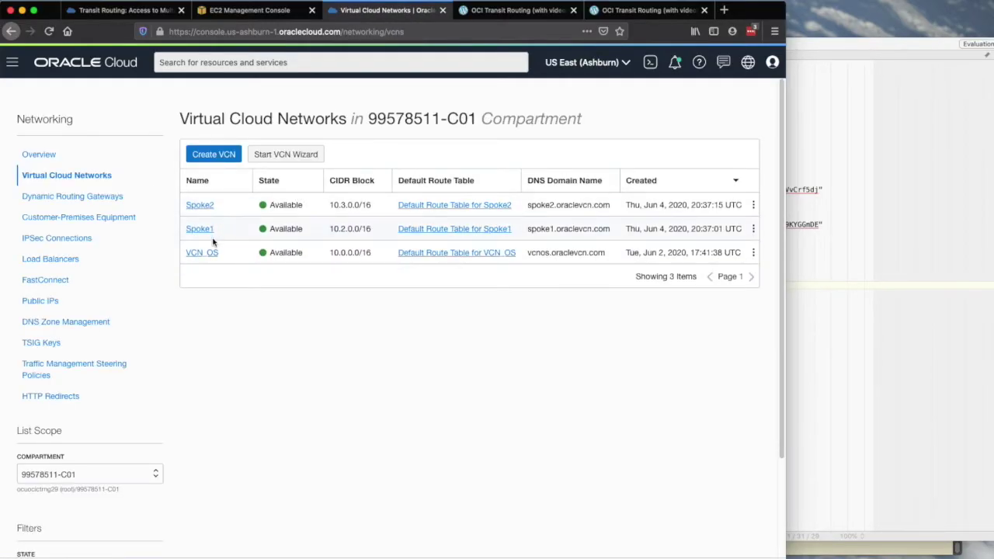
{"action": "left_click", "coordinate": [207, 254]}
{"action": "left_click", "coordinate": [209, 422]}
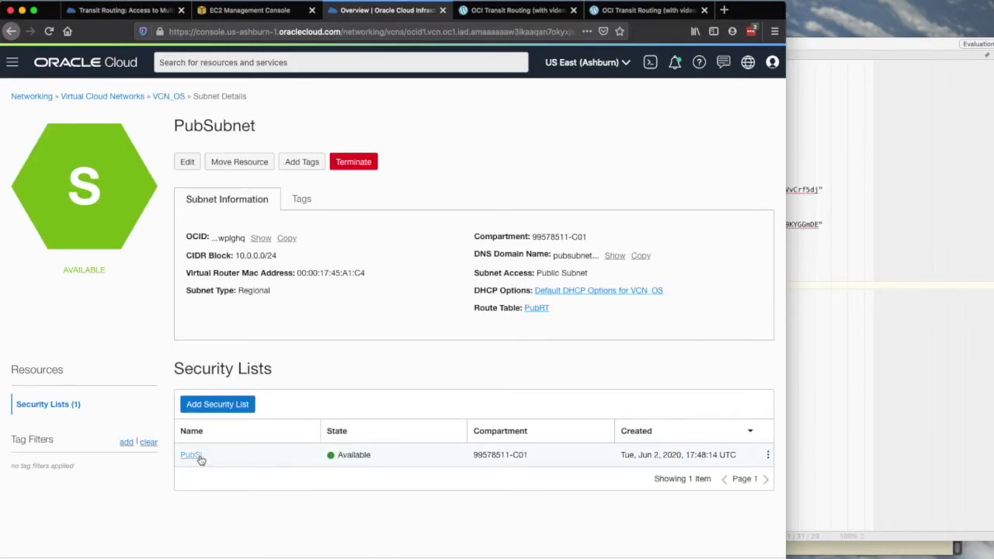
{"action": "left_click", "coordinate": [199, 457]}
{"action": "scroll", "coordinate": [392, 280], "scroll_direction": "down", "scroll_amount": 5}
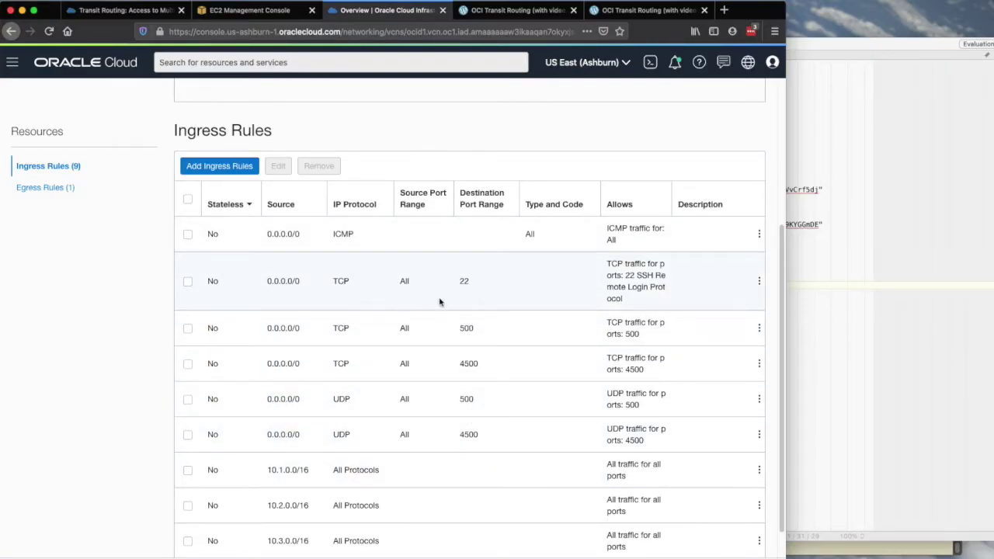
{"action": "scroll", "coordinate": [491, 397], "scroll_direction": "down", "scroll_amount": 1}
{"action": "scroll", "coordinate": [491, 397], "scroll_direction": "down", "scroll_amount": 2}
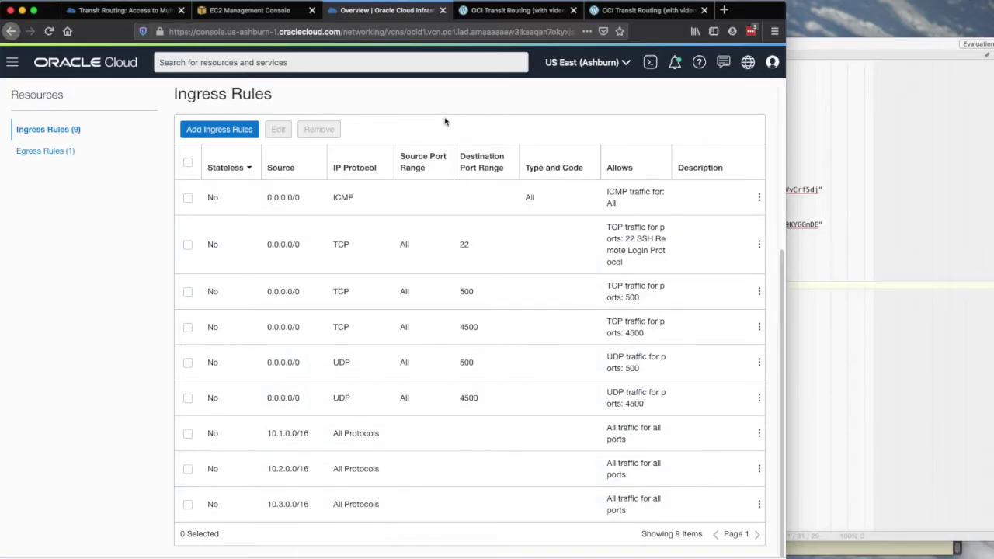
Step: Consult the blog's ingress rules diagram for Spoke1 and open the ingress rules of the Default Security List for Spoke1 in Oracle Cloud
{"action": "left_click", "coordinate": [499, 13]}
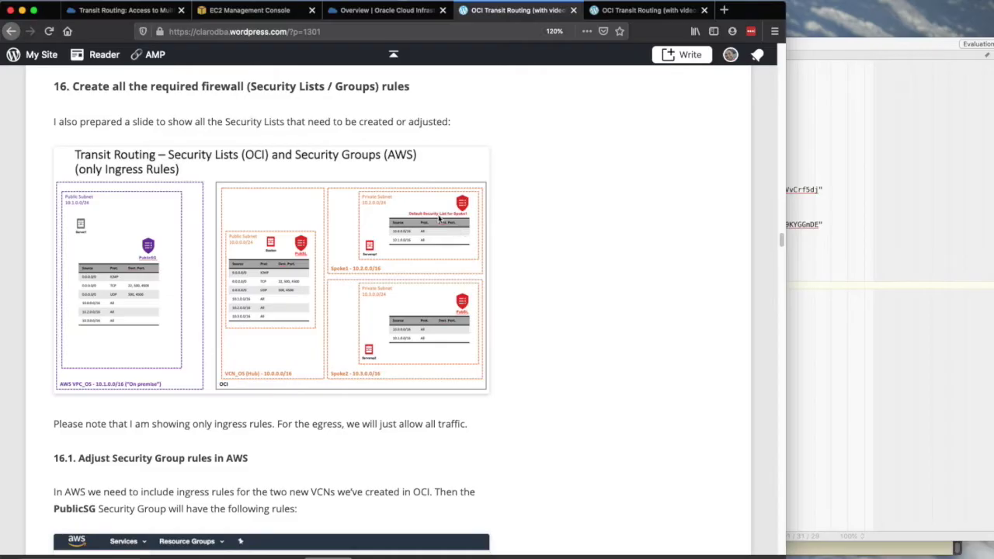
{"action": "left_click", "coordinate": [386, 15]}
{"action": "scroll", "coordinate": [375, 261], "scroll_direction": "up", "scroll_amount": 3}
{"action": "scroll", "coordinate": [375, 261], "scroll_direction": "up", "scroll_amount": 2}
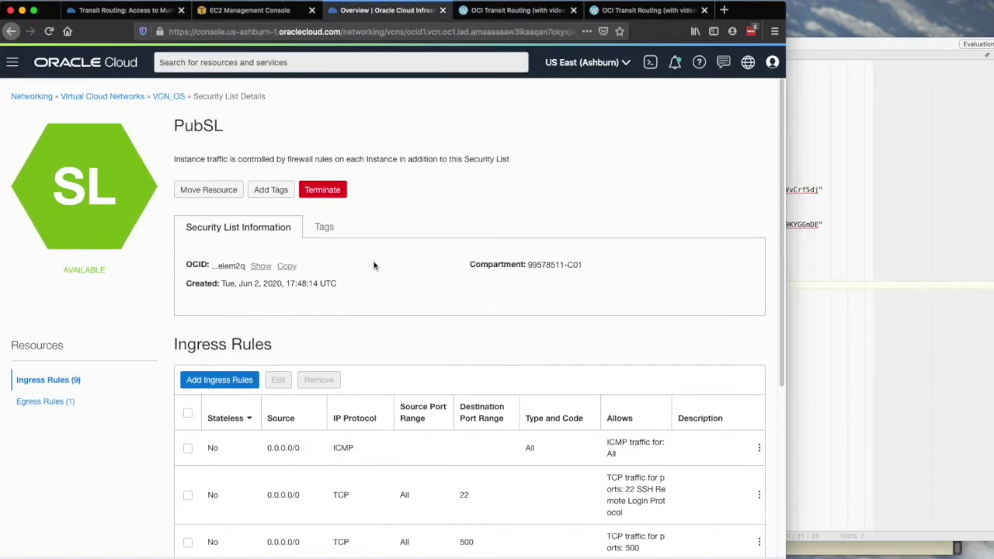
{"action": "left_click", "coordinate": [137, 96]}
{"action": "left_click", "coordinate": [199, 226]}
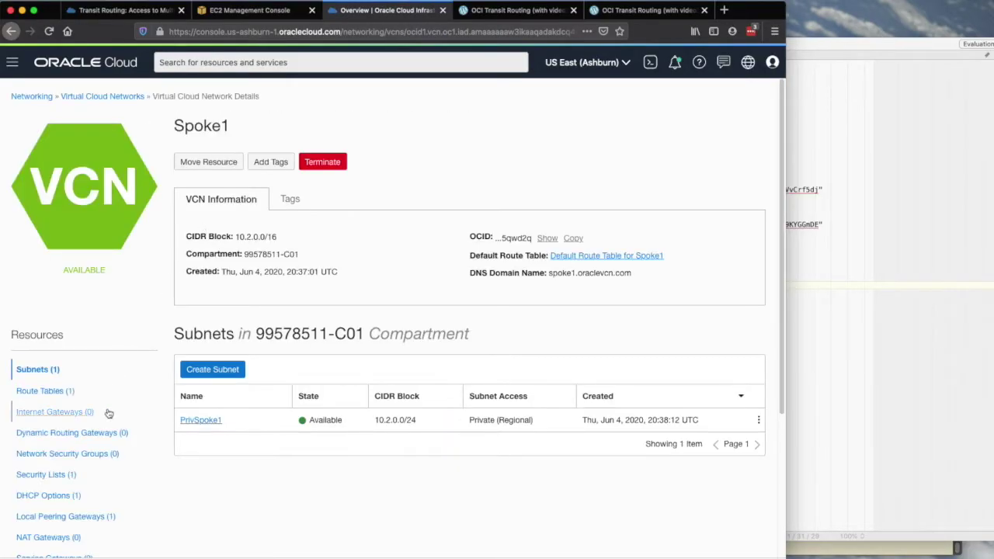
{"action": "left_click", "coordinate": [73, 475]}
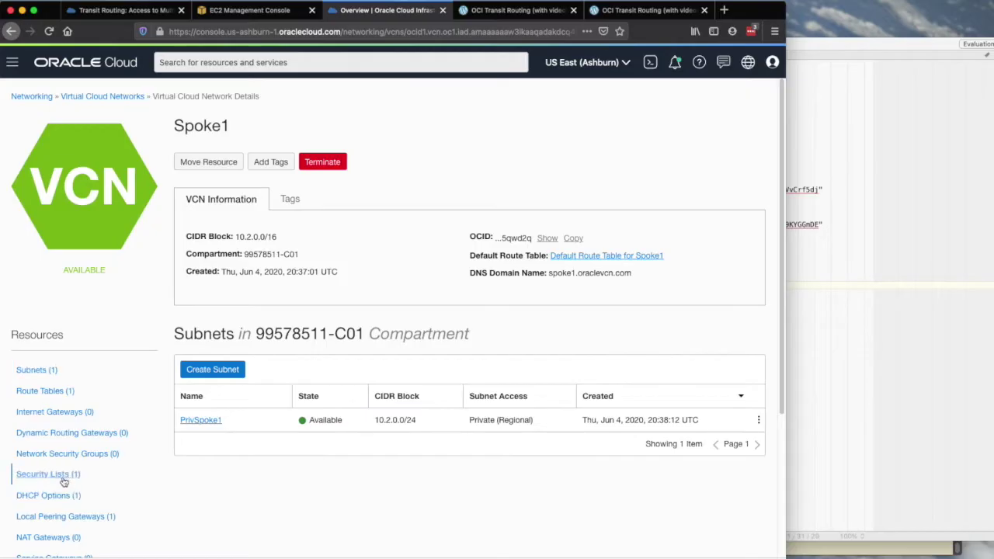
{"action": "left_click", "coordinate": [236, 422]}
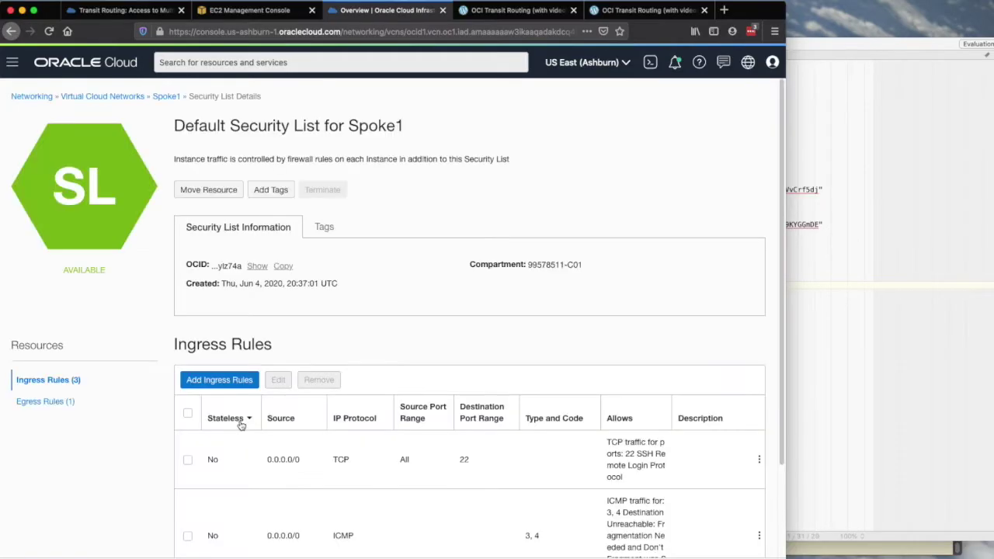
{"action": "scroll", "coordinate": [238, 424], "scroll_direction": "down", "scroll_amount": 3}
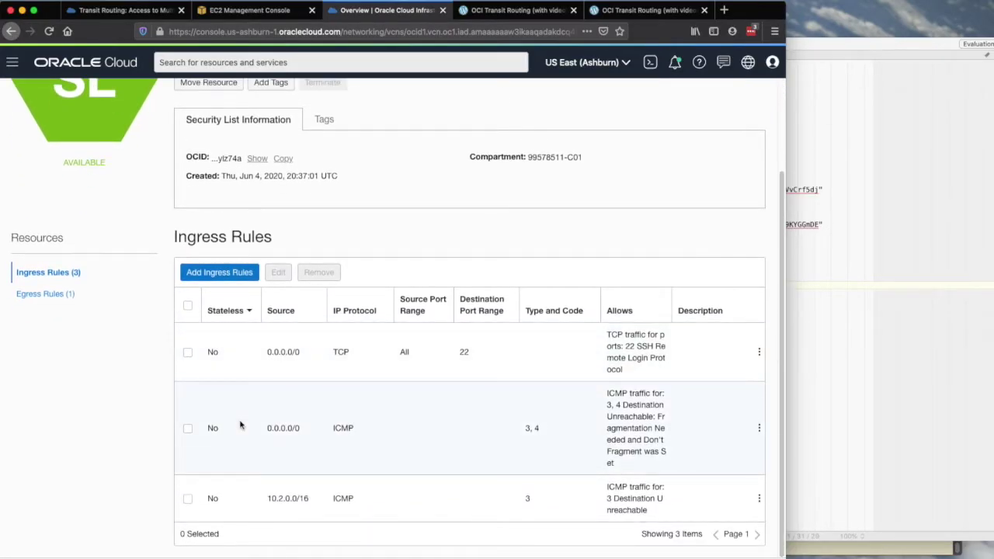
Step: Start a new ingress rule for Spoke1's default security list with source CIDR 10.0.0.0/16 and All Protocols
{"action": "left_click", "coordinate": [221, 273]}
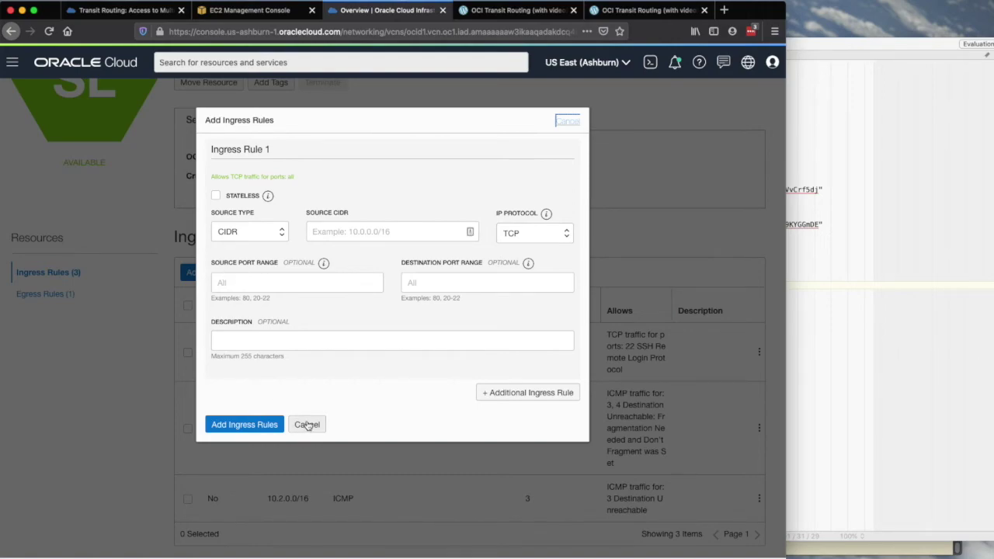
{"action": "left_click", "coordinate": [355, 232]}
{"action": "type", "text": "10"}
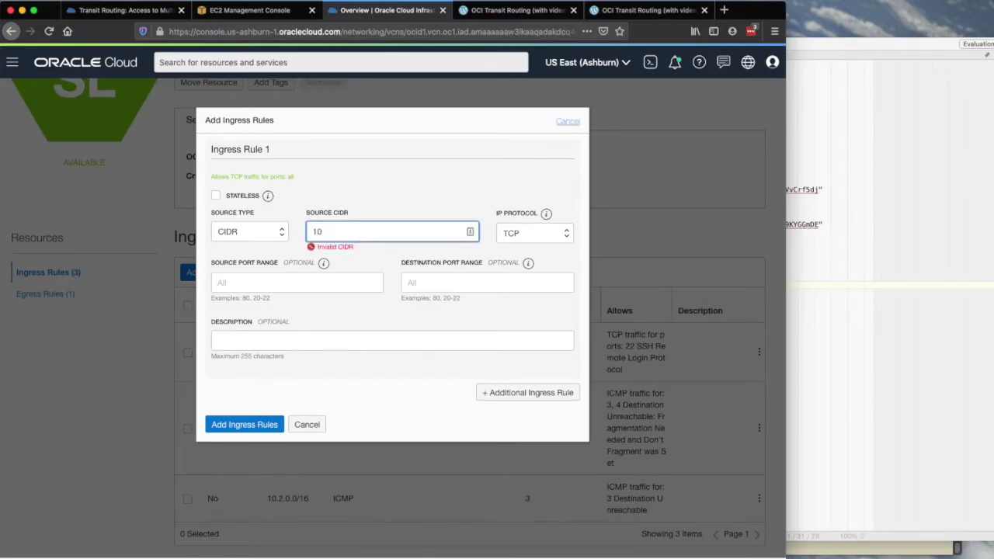
{"action": "type", "text": ".0.0.0/16"}
{"action": "key", "text": "super+a"}
{"action": "key", "text": "super+c"}
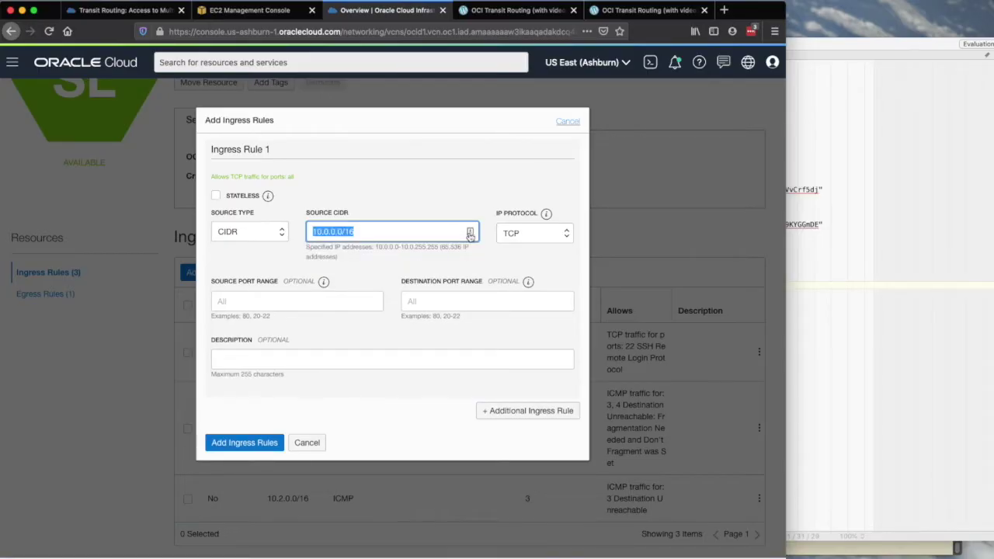
{"action": "left_click", "coordinate": [517, 233]}
{"action": "left_click", "coordinate": [542, 185]}
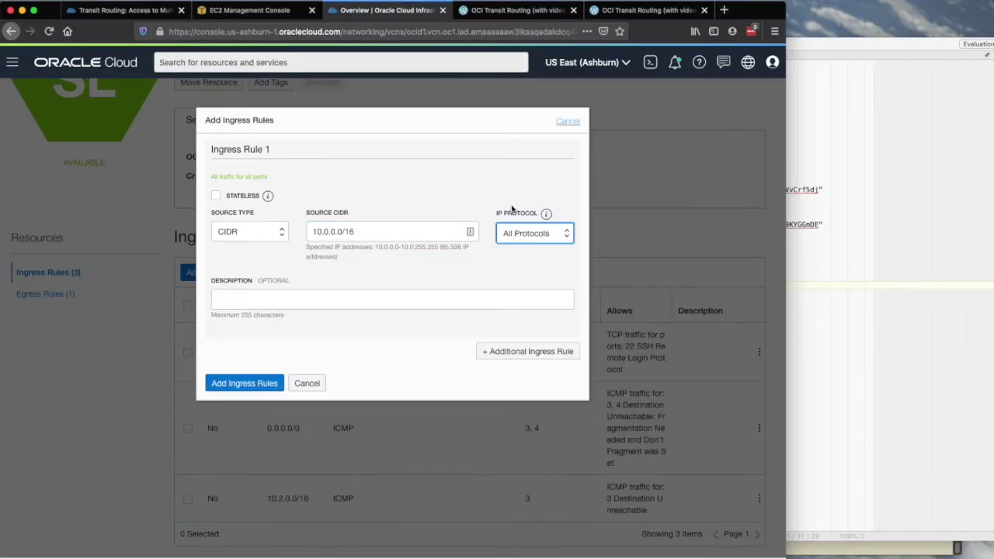
Step: Include a second ingress rule with source CIDR 10.1.0.0/16 and All Protocols, checking the blog diagram, and add both rules to the list
{"action": "left_click", "coordinate": [529, 352]}
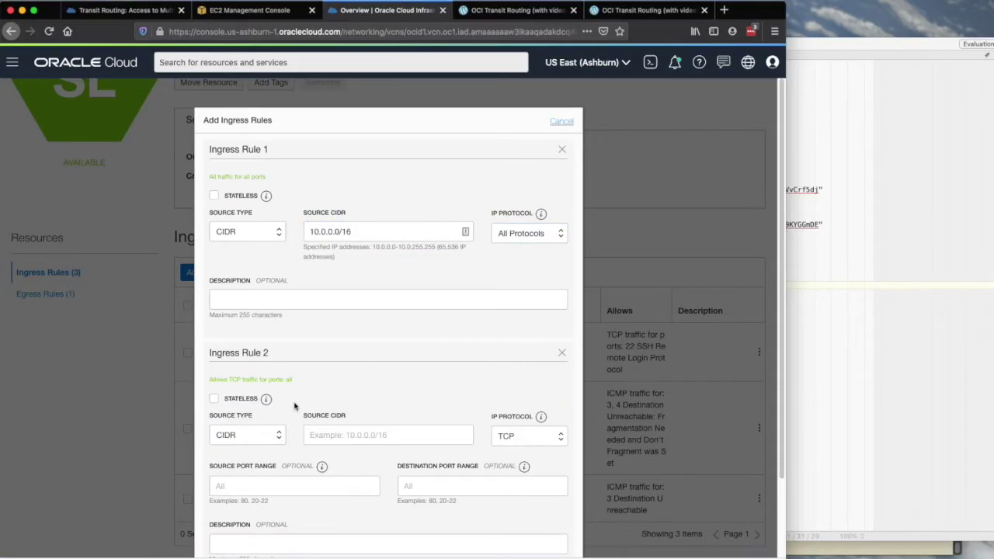
{"action": "left_click", "coordinate": [320, 434]}
{"action": "key", "text": "super+v"}
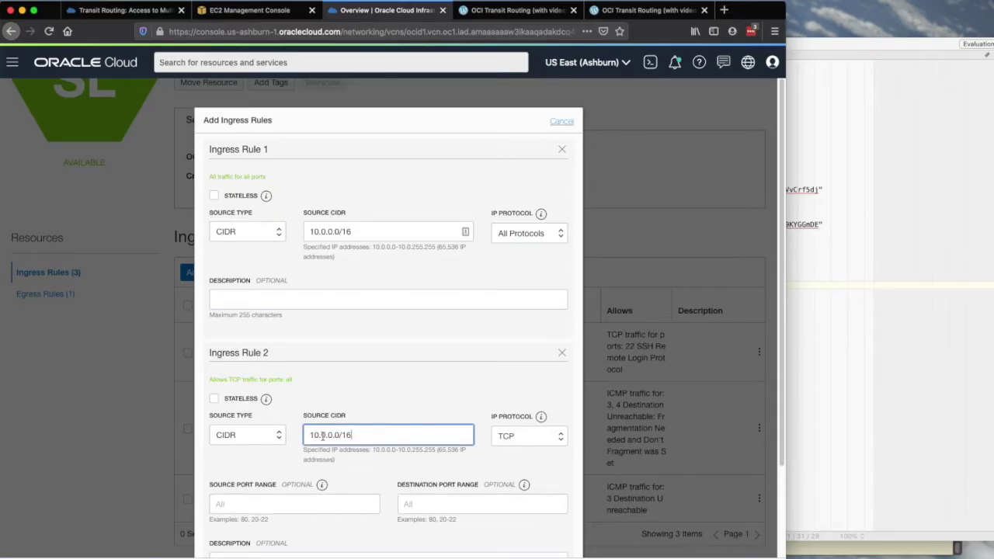
{"action": "left_click", "coordinate": [324, 435]}
{"action": "key", "text": "BackSpace"}
{"action": "type", "text": "1"}
{"action": "left_click", "coordinate": [519, 13]}
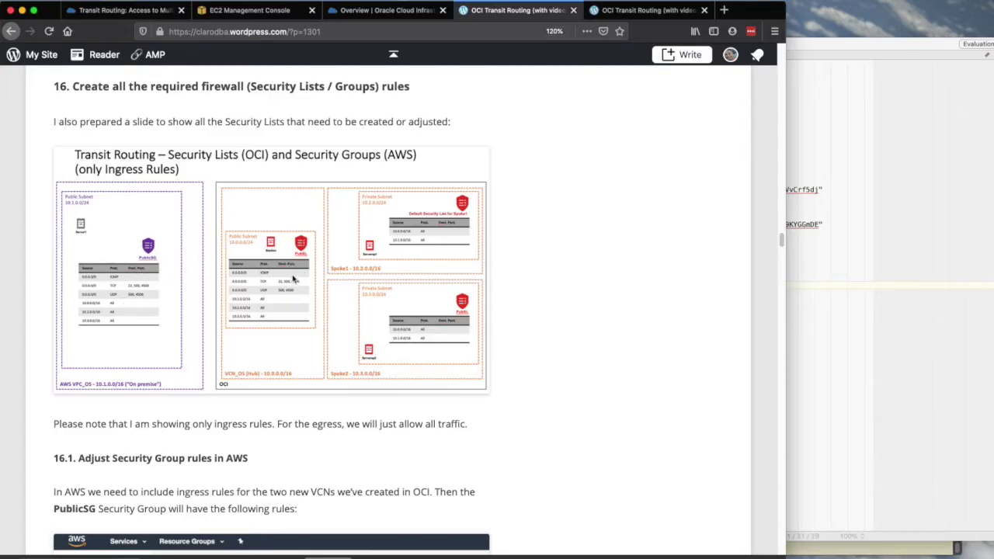
{"action": "left_click", "coordinate": [380, 11]}
{"action": "scroll", "coordinate": [382, 407], "scroll_direction": "down", "scroll_amount": 3}
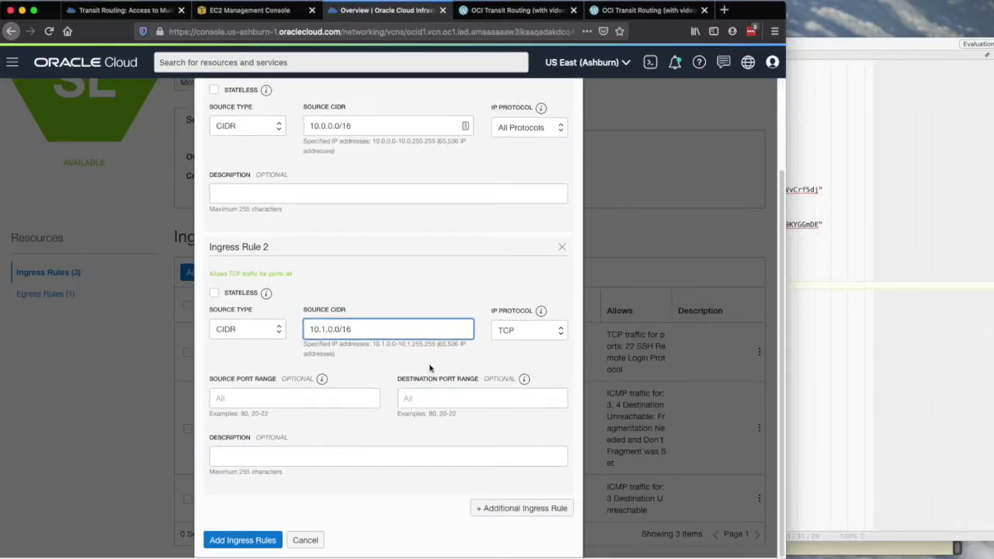
{"action": "left_click", "coordinate": [513, 330]}
{"action": "left_click", "coordinate": [542, 283]}
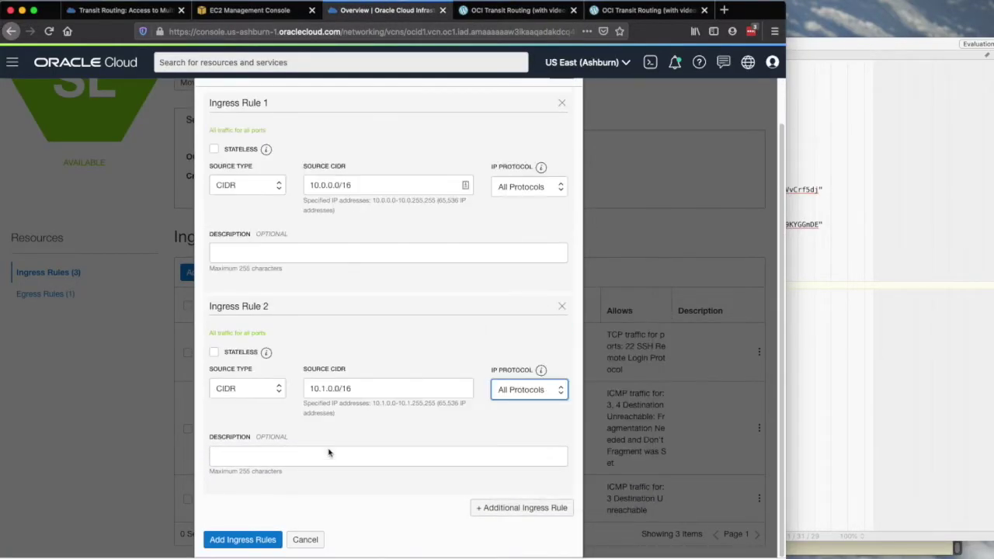
{"action": "left_click", "coordinate": [246, 539]}
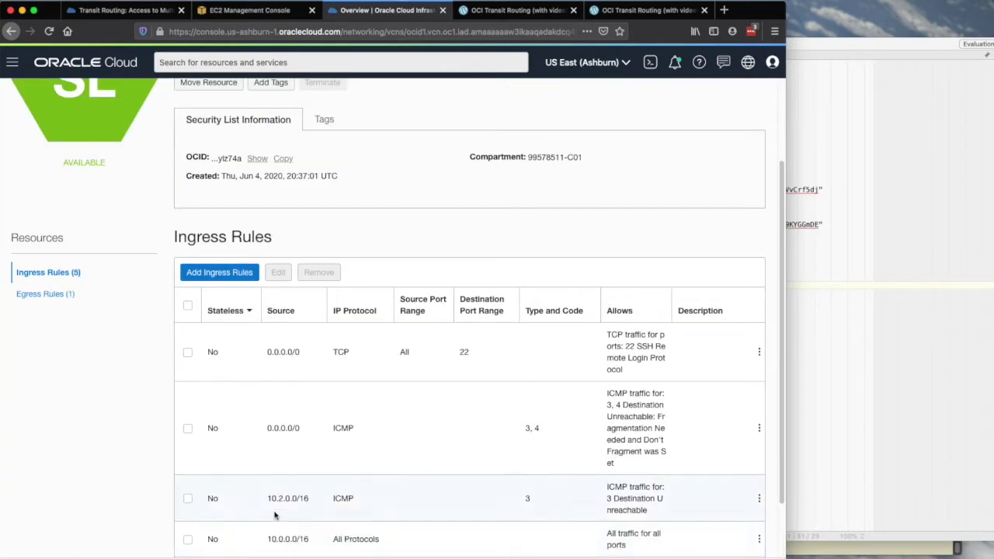
Step: Open the ingress rules of the Default Security List for Spoke2 through Spoke2's PrivSpoke2 subnet
{"action": "scroll", "coordinate": [362, 379], "scroll_direction": "up", "scroll_amount": 3}
{"action": "left_click", "coordinate": [121, 100]}
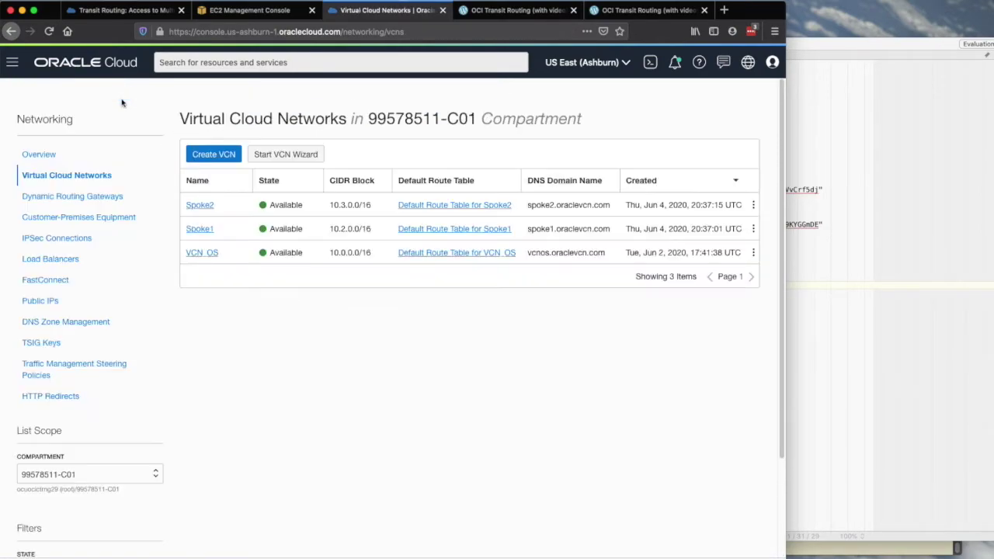
{"action": "left_click", "coordinate": [203, 207]}
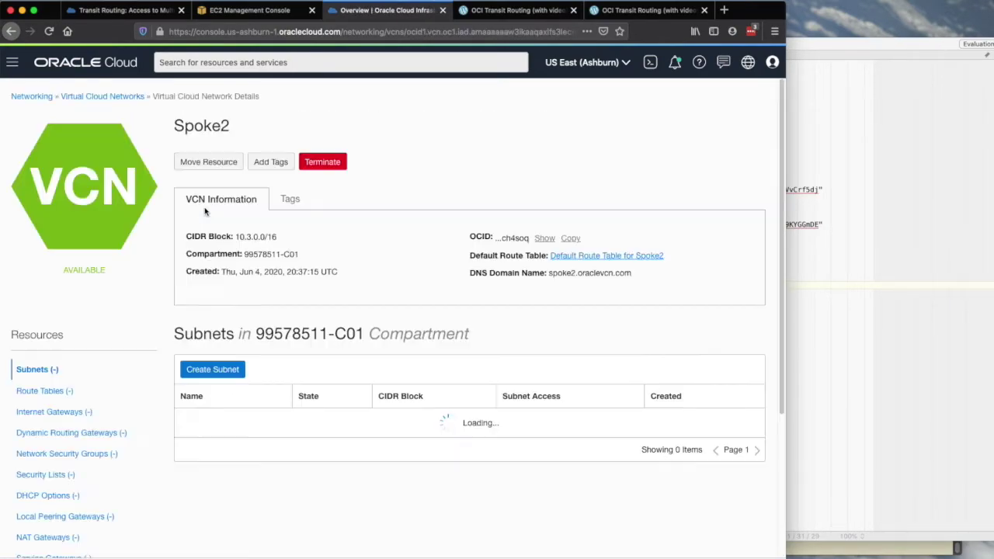
{"action": "left_click", "coordinate": [205, 421]}
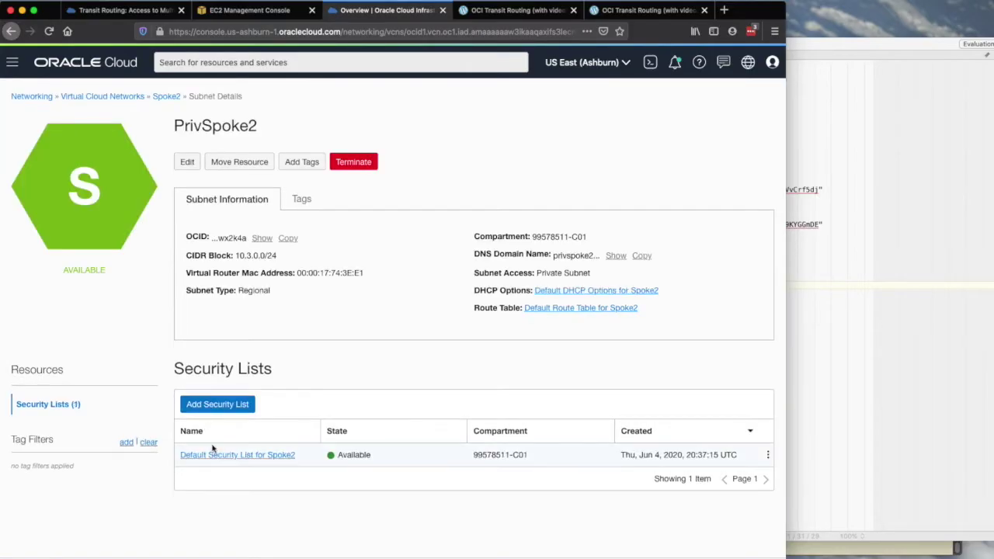
{"action": "left_click", "coordinate": [218, 457]}
{"action": "scroll", "coordinate": [230, 435], "scroll_direction": "down", "scroll_amount": 2}
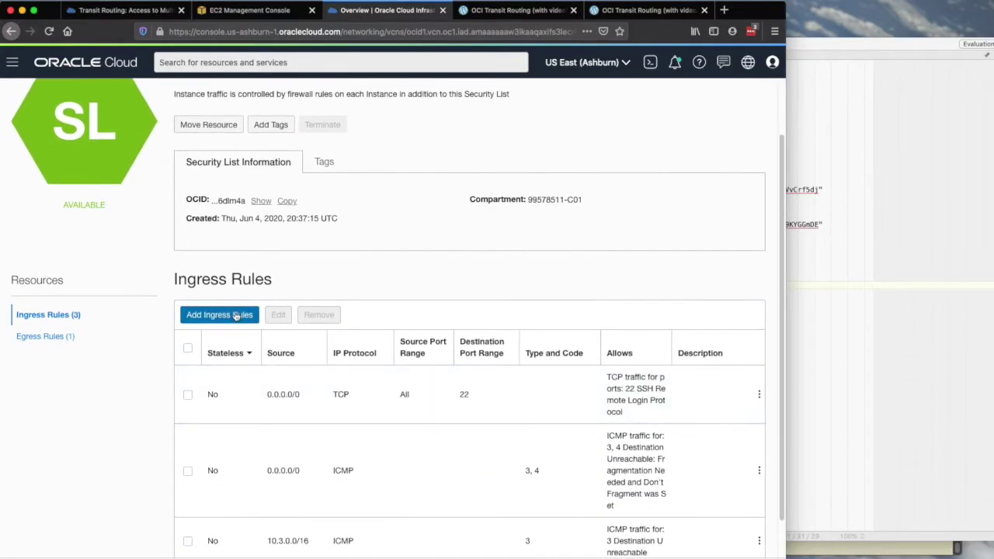
Step: Start a new ingress rule for Spoke2's default security list with source CIDR 10.0.0.0/16 and All Protocols
{"action": "left_click", "coordinate": [233, 315]}
{"action": "left_click", "coordinate": [335, 233]}
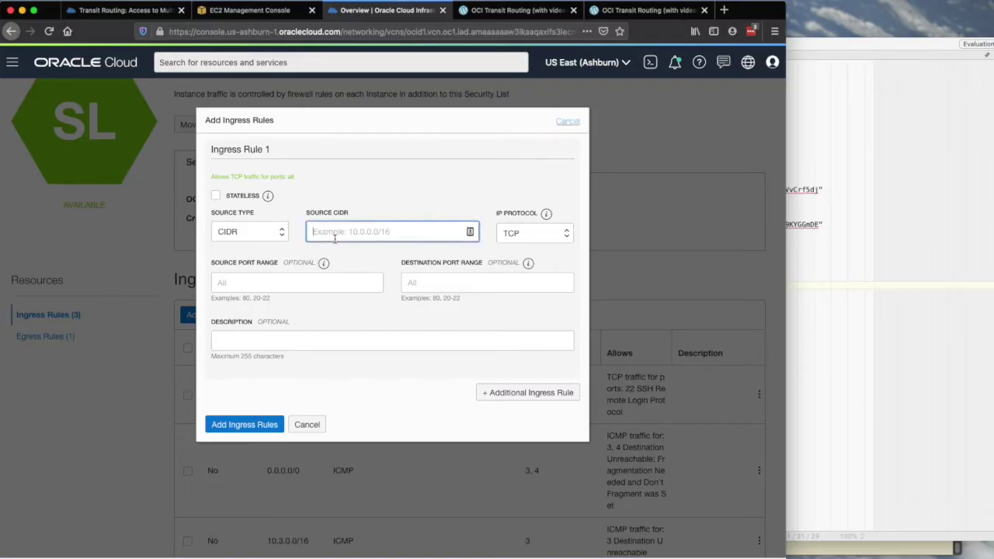
{"action": "type", "text": "10.0.0.0/16"}
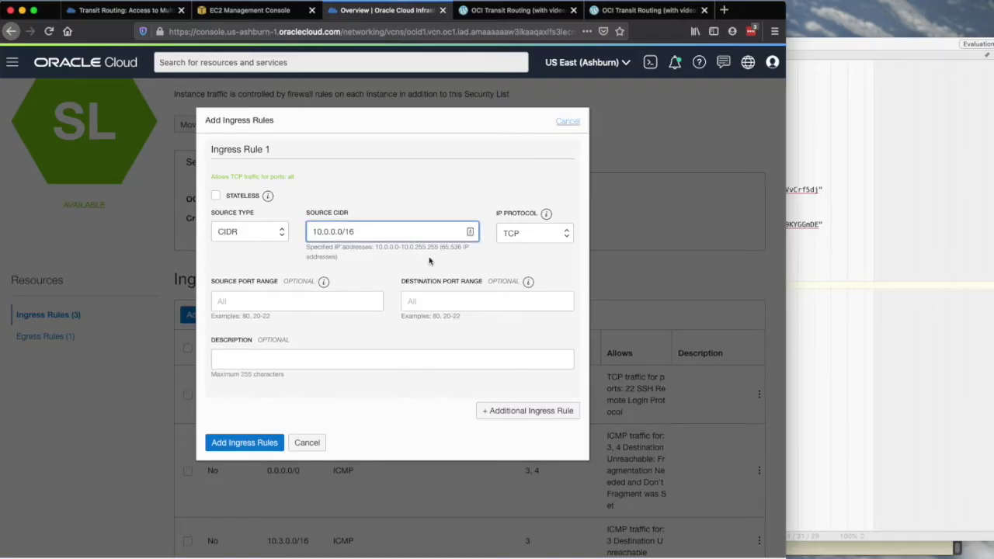
{"action": "left_click", "coordinate": [522, 234]}
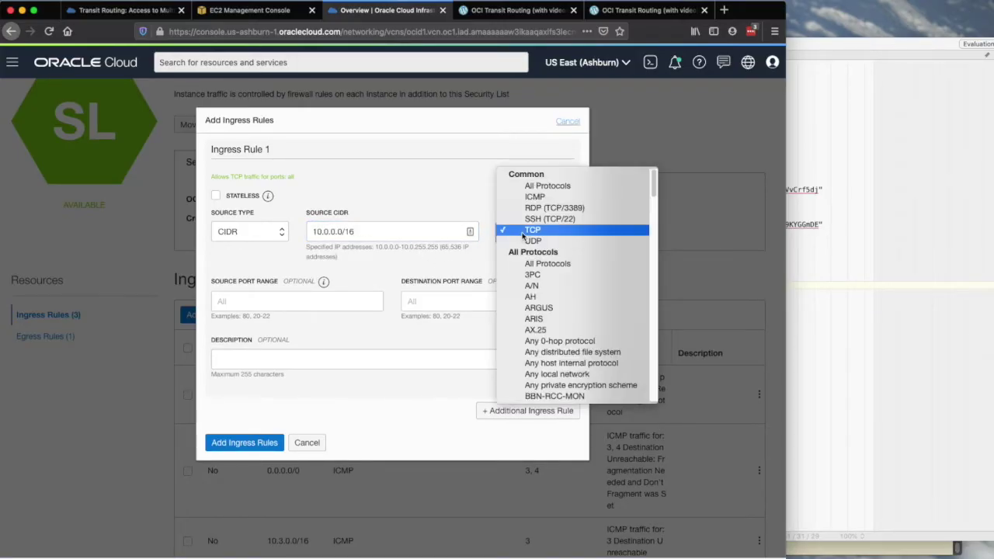
{"action": "left_click", "coordinate": [541, 186]}
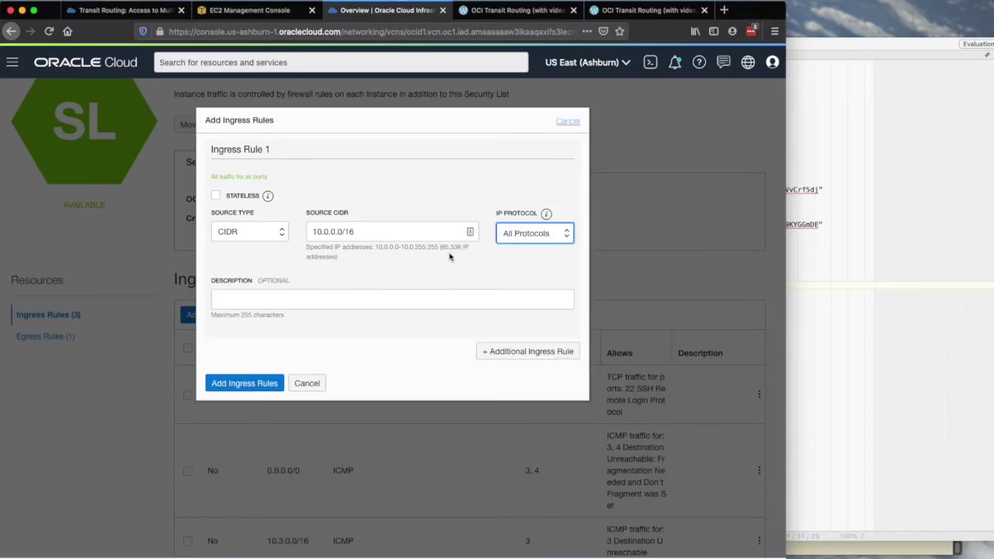
Step: Include a second ingress rule with source CIDR 10.1.0.0/16 and All Protocols, and add both rules to Spoke2's default security list
{"action": "left_click", "coordinate": [519, 351]}
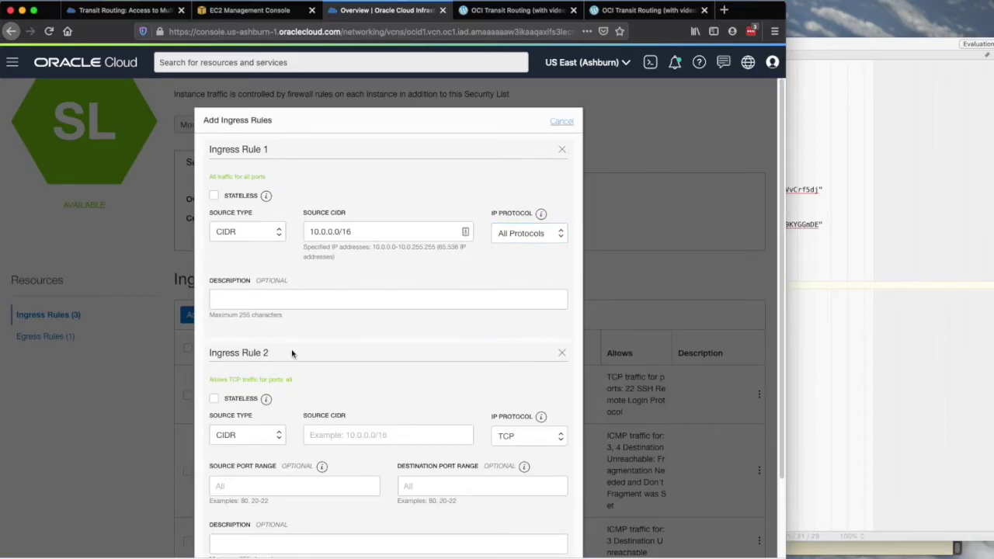
{"action": "left_click", "coordinate": [336, 435]}
{"action": "type", "text": "10.0.0.0/16"}
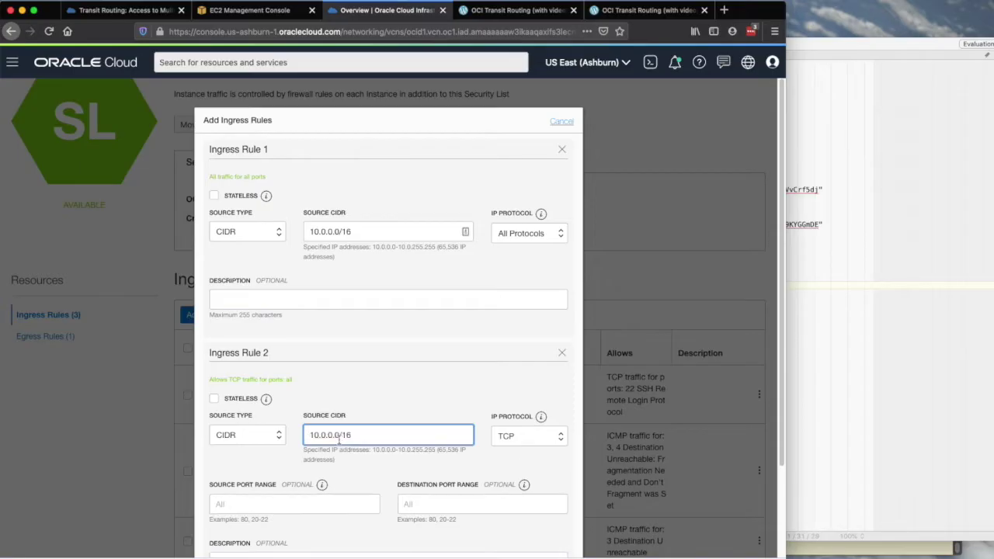
{"action": "left_click", "coordinate": [326, 435]}
{"action": "key", "text": "BackSpace"}
{"action": "type", "text": "1"}
{"action": "left_click", "coordinate": [529, 438]}
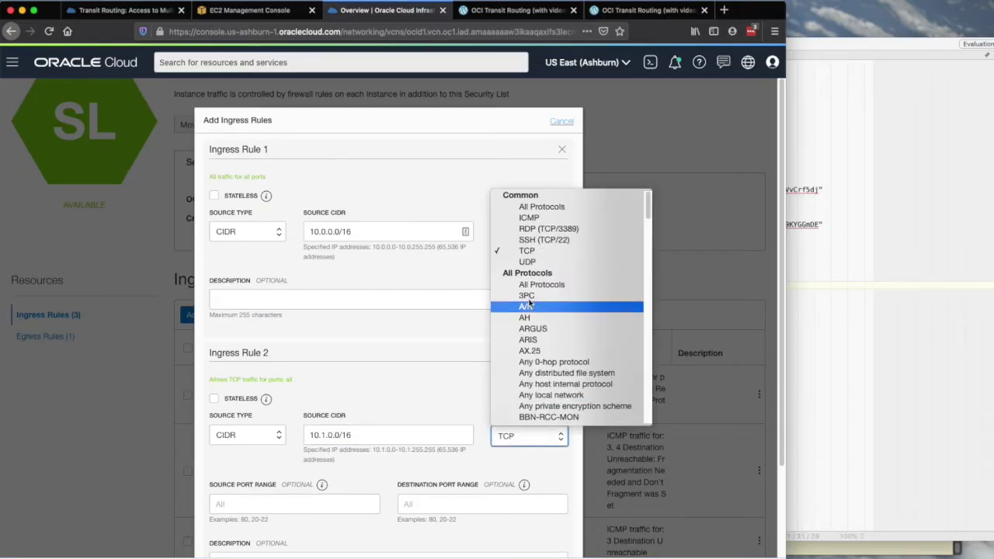
{"action": "left_click", "coordinate": [536, 207]}
{"action": "scroll", "coordinate": [365, 458], "scroll_direction": "down", "scroll_amount": 3}
{"action": "left_click", "coordinate": [254, 540]}
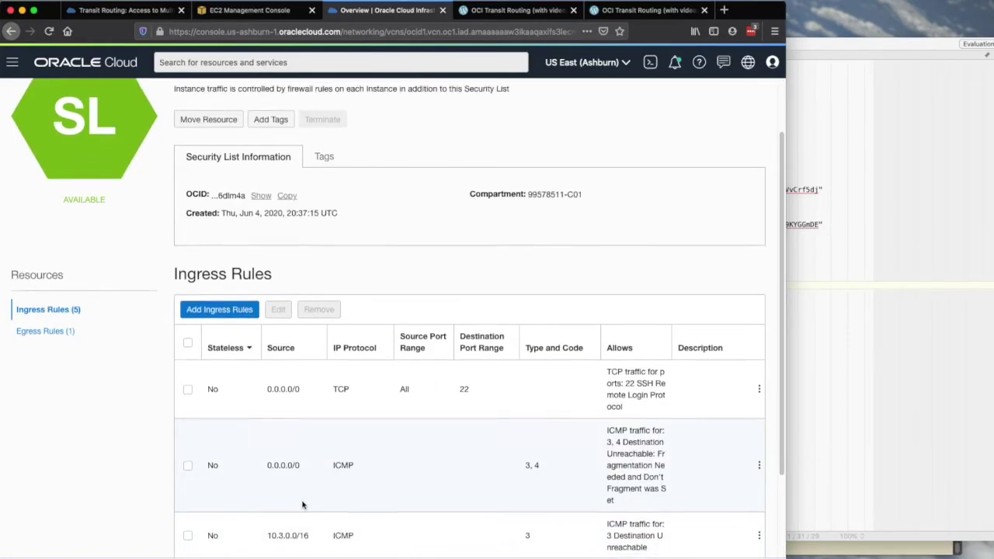
{"action": "scroll", "coordinate": [302, 507], "scroll_direction": "down", "scroll_amount": 2}
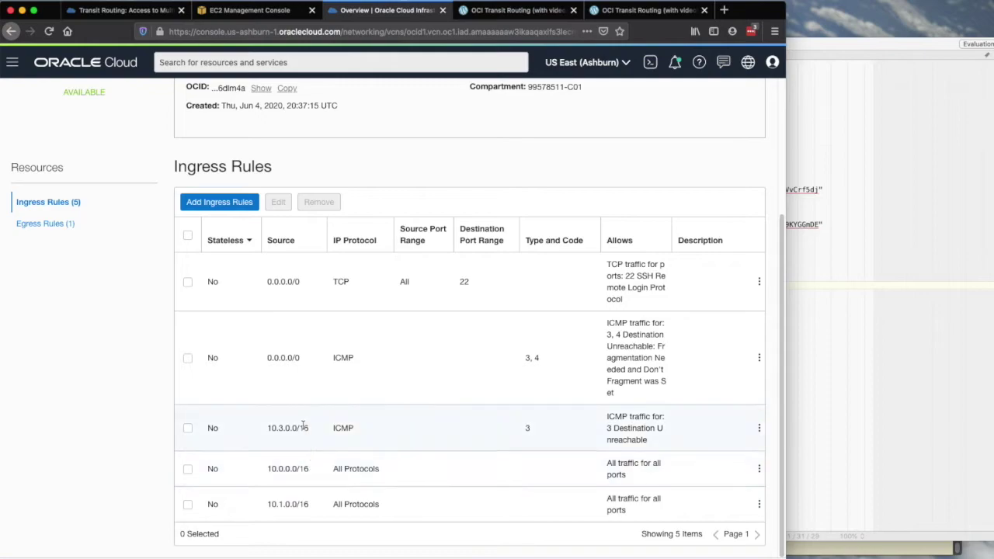
Step: Reopen the Default Security List for Spoke1 from the PrivSpoke1 subnet and check its ingress rules
{"action": "scroll", "coordinate": [309, 411], "scroll_direction": "up", "scroll_amount": 4}
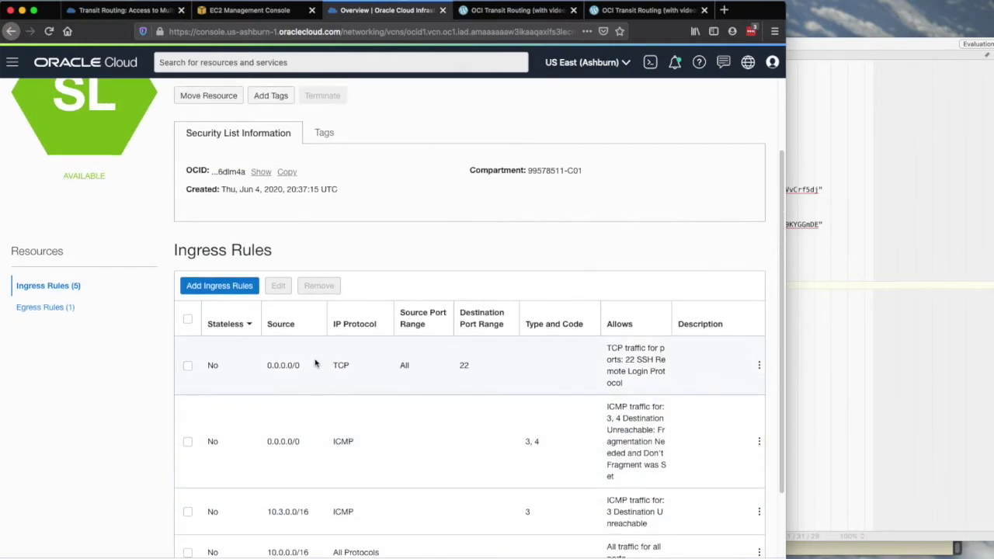
{"action": "left_click", "coordinate": [140, 99]}
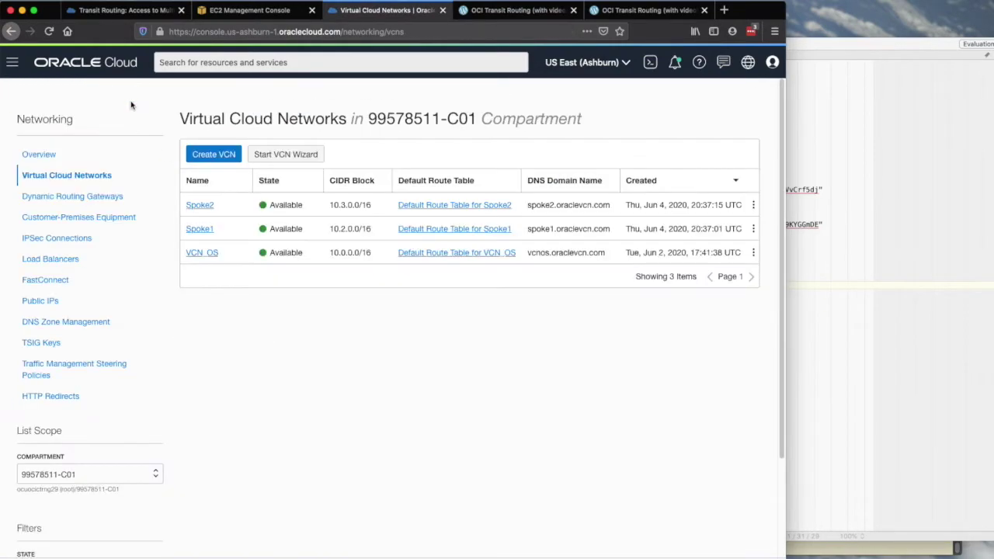
{"action": "left_click", "coordinate": [211, 230]}
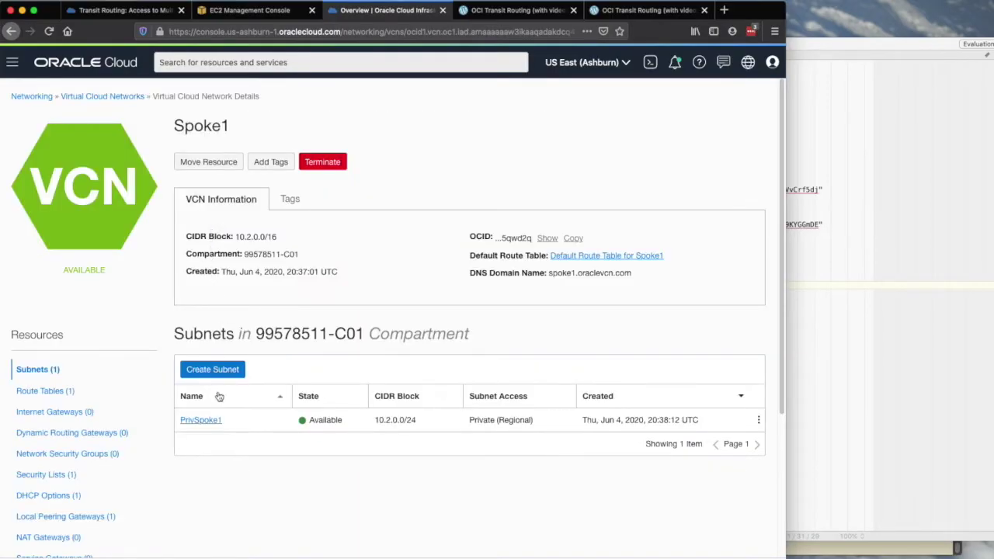
{"action": "left_click", "coordinate": [217, 420]}
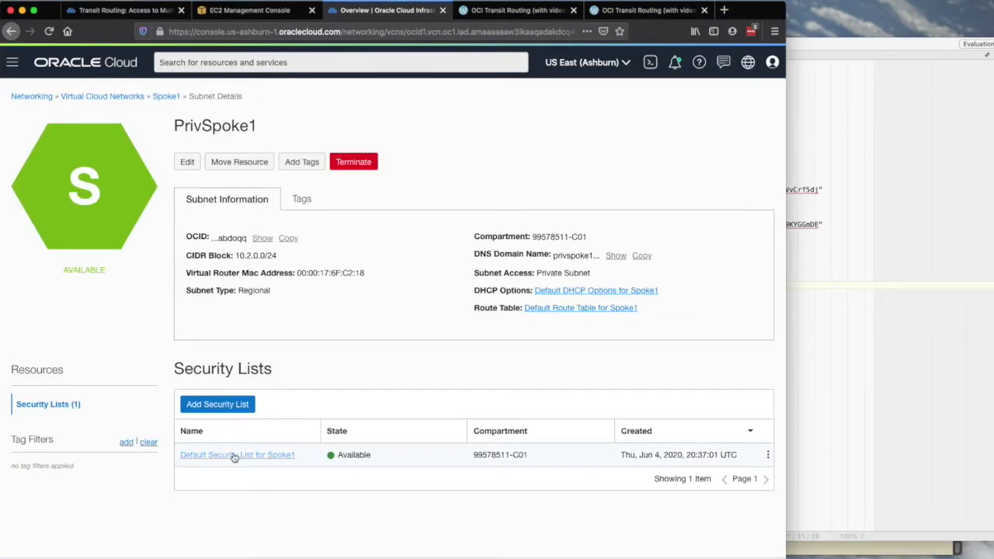
{"action": "left_click", "coordinate": [235, 458]}
{"action": "scroll", "coordinate": [328, 451], "scroll_direction": "down", "scroll_amount": 5}
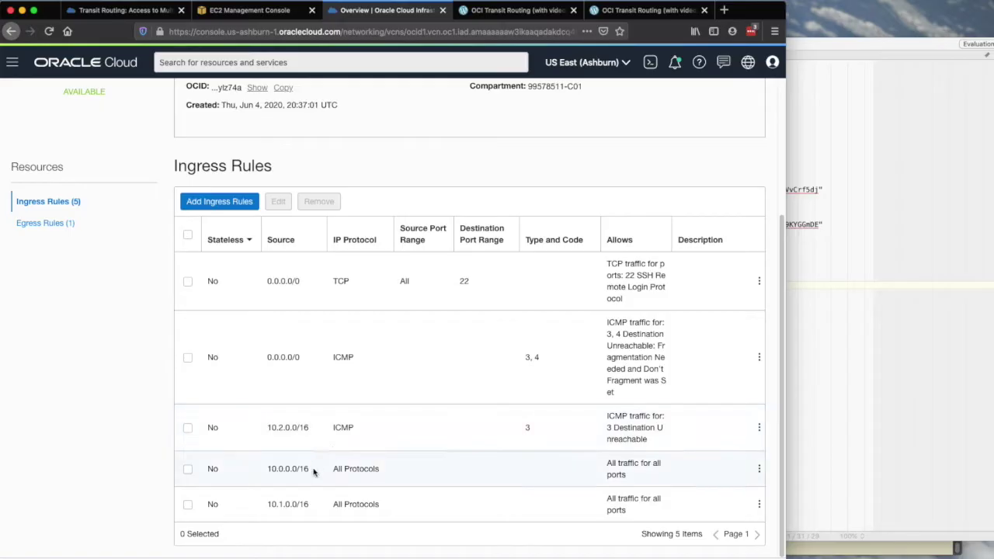
Step: Review the blog's section 16 instructions for the PublicSG, PubSL, Spoke1 and Spoke2 ingress rules
{"action": "left_click", "coordinate": [513, 10]}
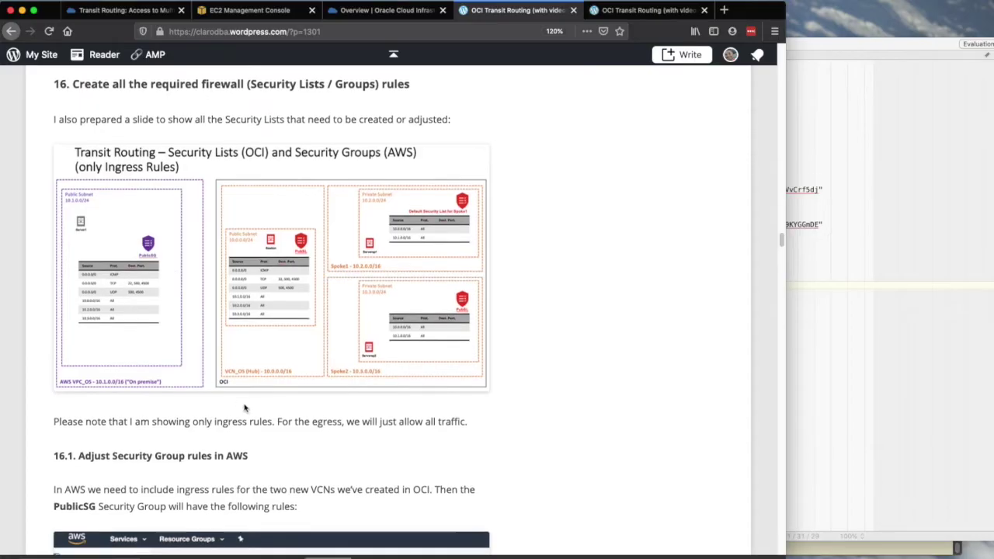
{"action": "scroll", "coordinate": [246, 406], "scroll_direction": "down", "scroll_amount": 3}
{"action": "left_click_drag", "start_coordinate": [113, 342], "coordinate": [261, 377]}
{"action": "scroll", "coordinate": [306, 327], "scroll_direction": "down", "scroll_amount": 2}
{"action": "left_click", "coordinate": [307, 327]}
{"action": "scroll", "coordinate": [307, 326], "scroll_direction": "down", "scroll_amount": 3}
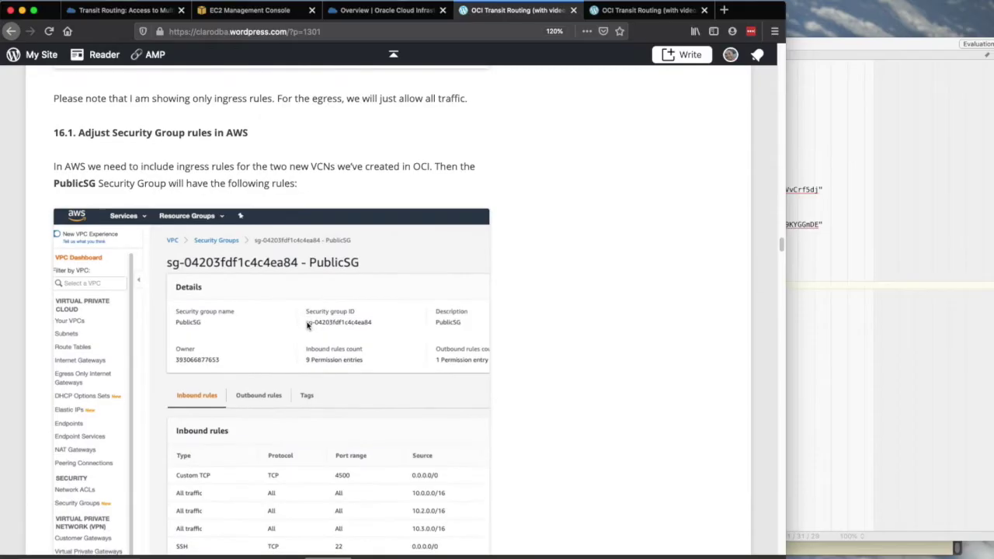
{"action": "scroll", "coordinate": [307, 327], "scroll_direction": "up", "scroll_amount": 11}
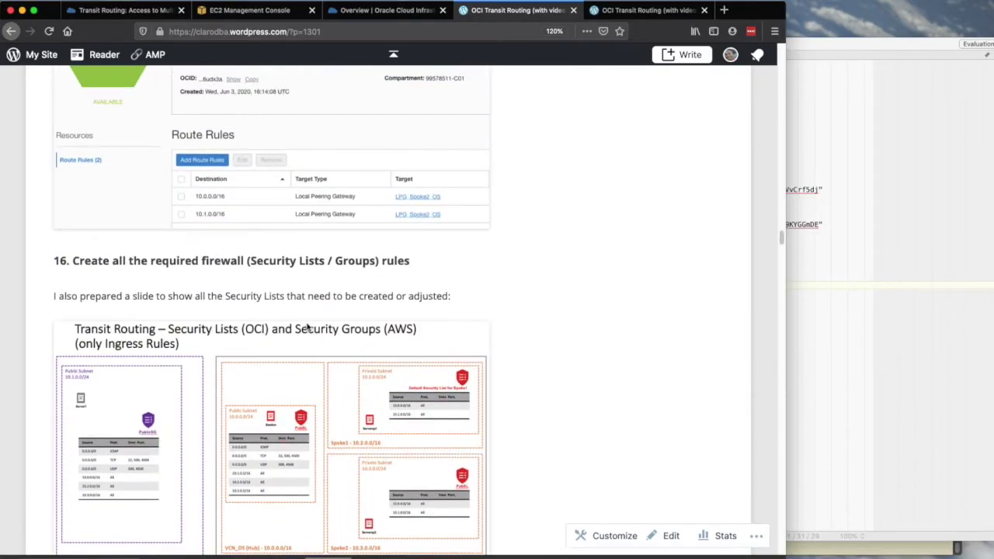
{"action": "scroll", "coordinate": [307, 327], "scroll_direction": "down", "scroll_amount": 10}
{"action": "scroll", "coordinate": [281, 351], "scroll_direction": "down", "scroll_amount": 13}
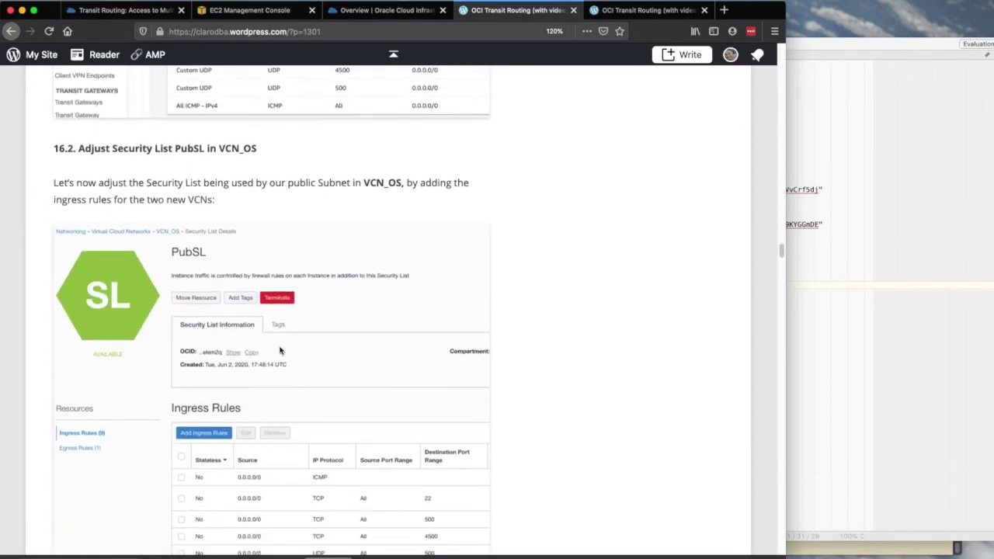
{"action": "left_click_drag", "start_coordinate": [145, 126], "coordinate": [260, 182]}
{"action": "scroll", "coordinate": [277, 221], "scroll_direction": "down", "scroll_amount": 2}
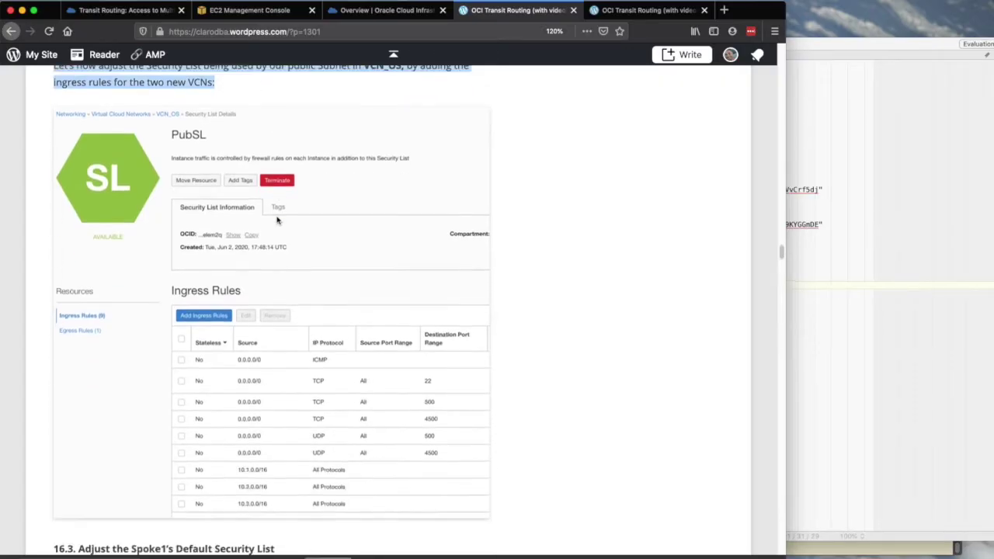
{"action": "scroll", "coordinate": [277, 220], "scroll_direction": "down", "scroll_amount": 13}
{"action": "scroll", "coordinate": [244, 344], "scroll_direction": "up", "scroll_amount": 1}
{"action": "scroll", "coordinate": [246, 352], "scroll_direction": "down", "scroll_amount": 1}
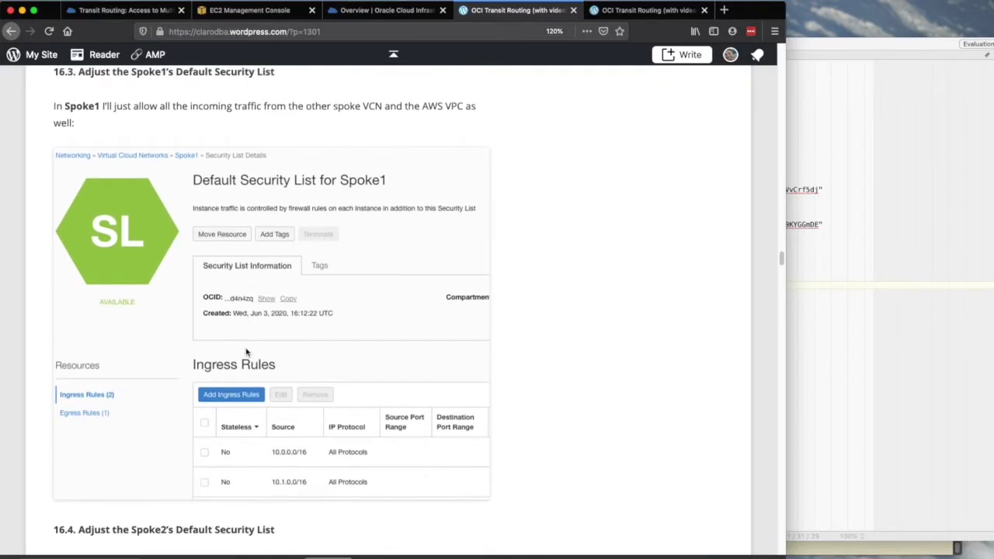
{"action": "scroll", "coordinate": [246, 352], "scroll_direction": "down", "scroll_amount": 8}
Step: Read the blog's section 17.1 on testing connectivity between the hub VCN_OS and the spoke VCNs
{"action": "scroll", "coordinate": [247, 352], "scroll_direction": "down", "scroll_amount": 10}
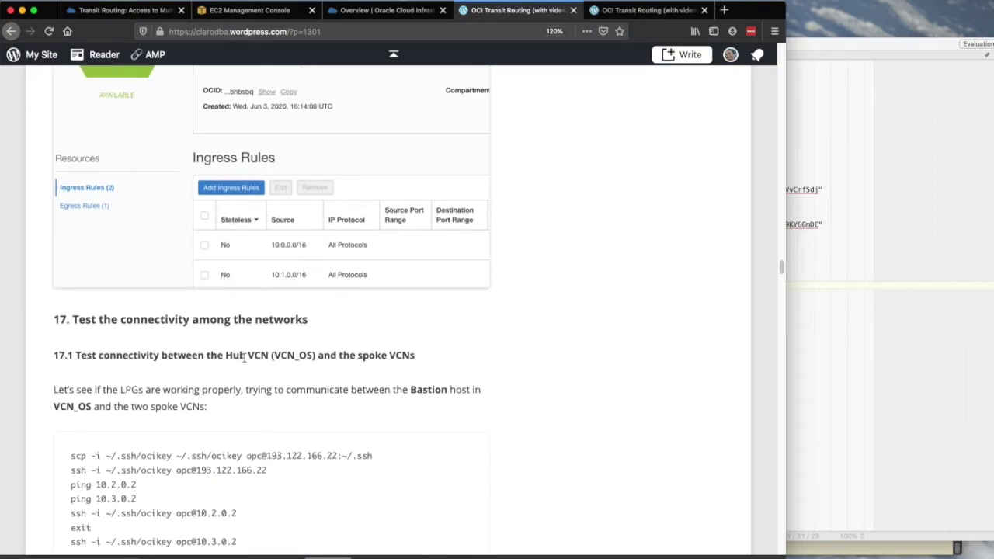
{"action": "scroll", "coordinate": [244, 357], "scroll_direction": "down", "scroll_amount": 5}
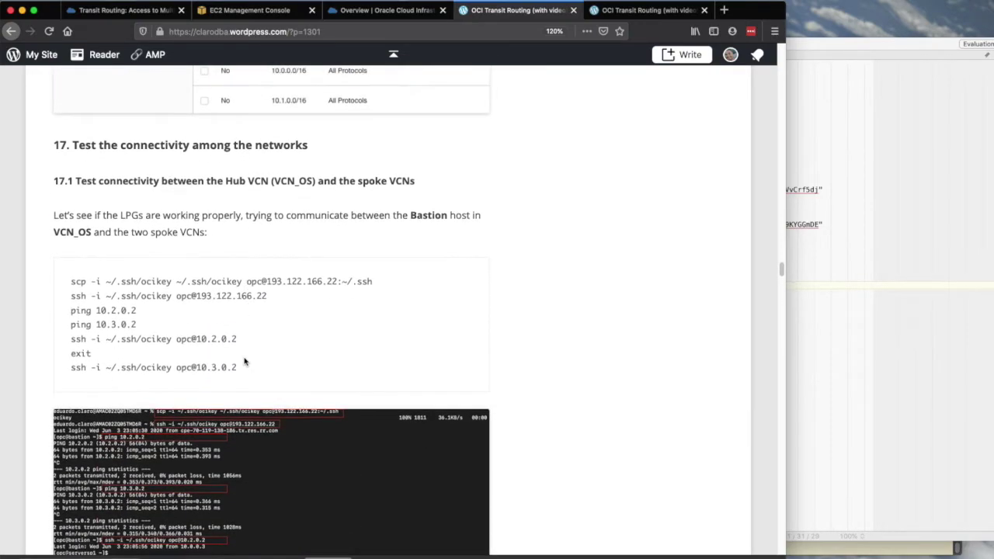
{"action": "left_click", "coordinate": [392, 11]}
{"action": "left_click", "coordinate": [505, 12]}
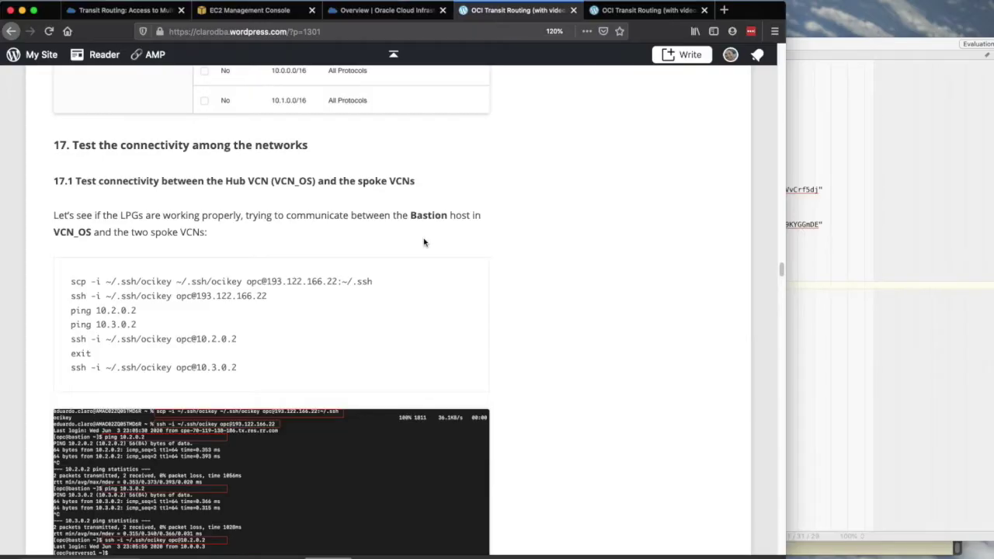
{"action": "left_click_drag", "start_coordinate": [161, 181], "coordinate": [428, 184]}
{"action": "left_click", "coordinate": [429, 186]}
Step: Switch to the terminal and exit the SSH session on the AWS server1 host
{"action": "key", "text": "super+Tab"}
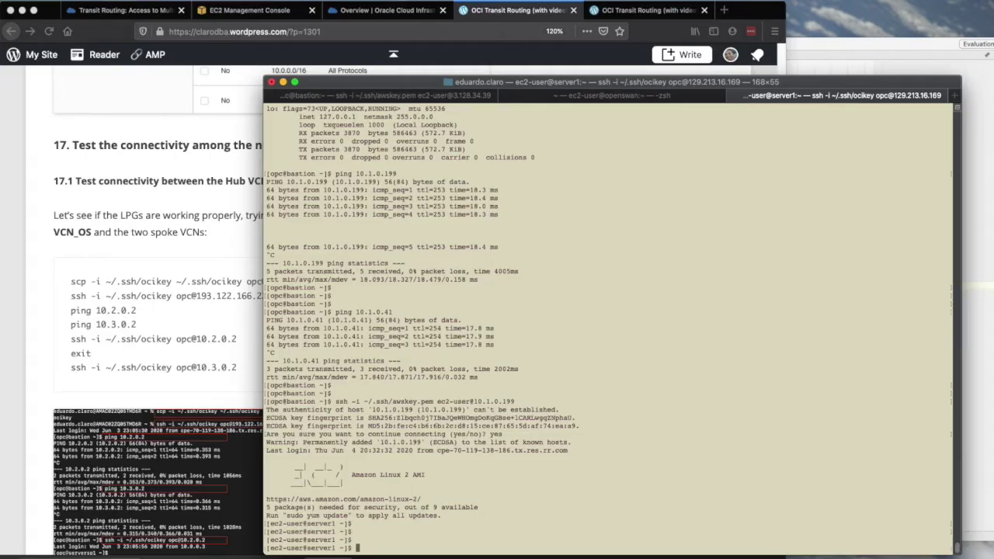
{"action": "key", "text": "Return"}
{"action": "key", "text": "Return"}
{"action": "key", "text": "Return"}
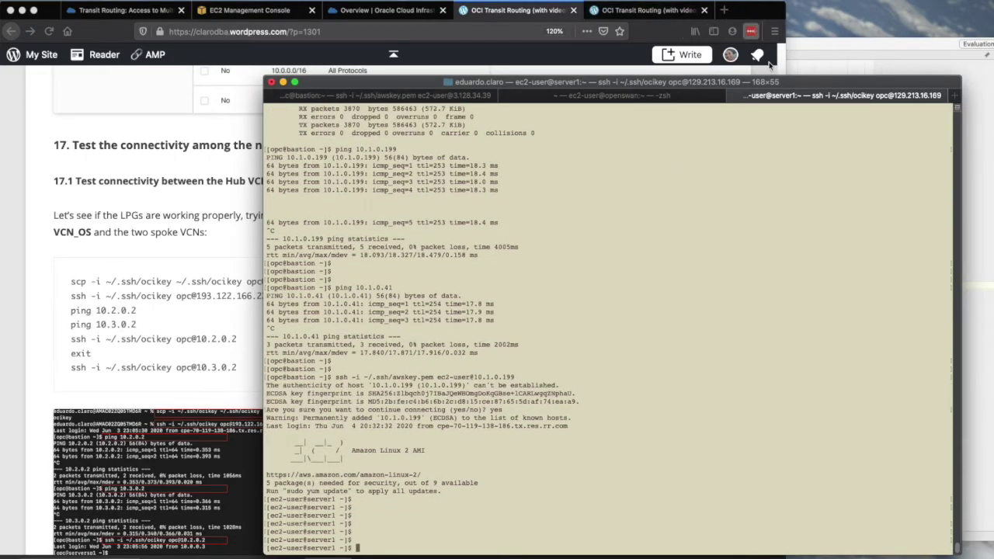
{"action": "type", "text": "exit"}
{"action": "key", "text": "Return"}
{"action": "key", "text": "Return"}
{"action": "key", "text": "Return"}
{"action": "key", "text": "Return"}
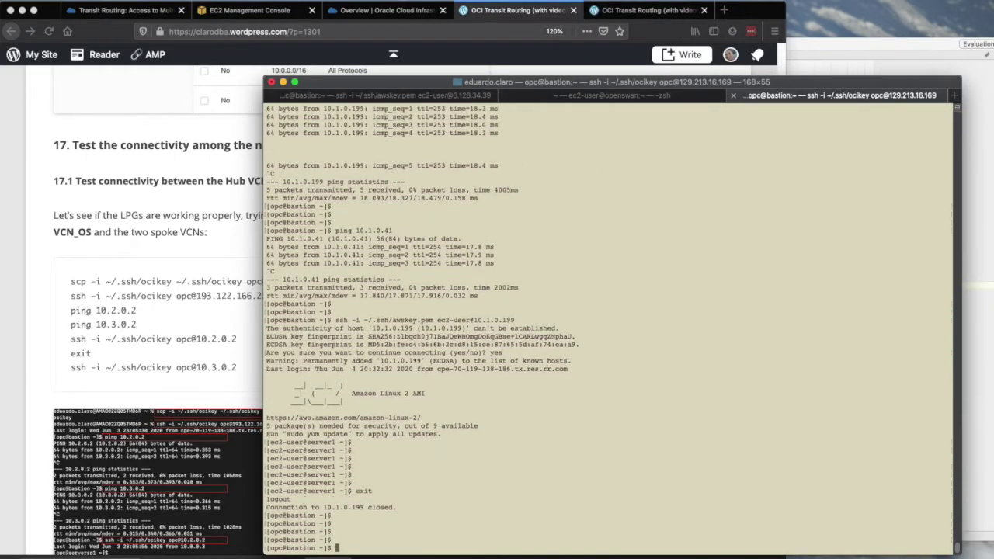
Step: Change to the .ssh directory on the bastion host and list its files with ll
{"action": "double_click", "coordinate": [301, 515]}
{"action": "type", "text": "cd .ssh"}
{"action": "key", "text": "Return"}
{"action": "type", "text": "ll"}
{"action": "key", "text": "Return"}
{"action": "key", "text": "Return"}
{"action": "key", "text": "Return"}
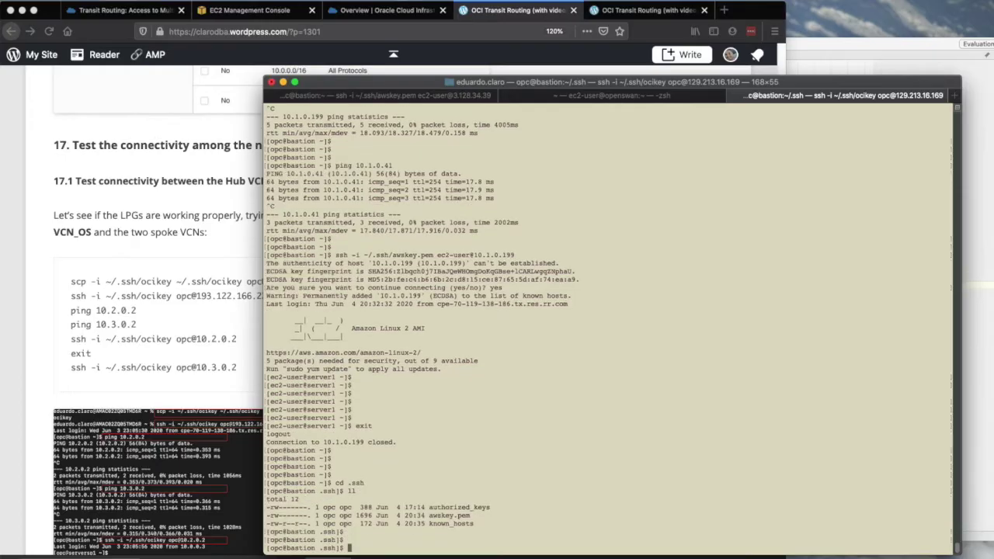
Step: Exit the bastion SSH session to return to the local shell
{"action": "type", "text": "exit"}
{"action": "key", "text": "Return"}
{"action": "key", "text": "Return"}
{"action": "key", "text": "Return"}
{"action": "key", "text": "Return"}
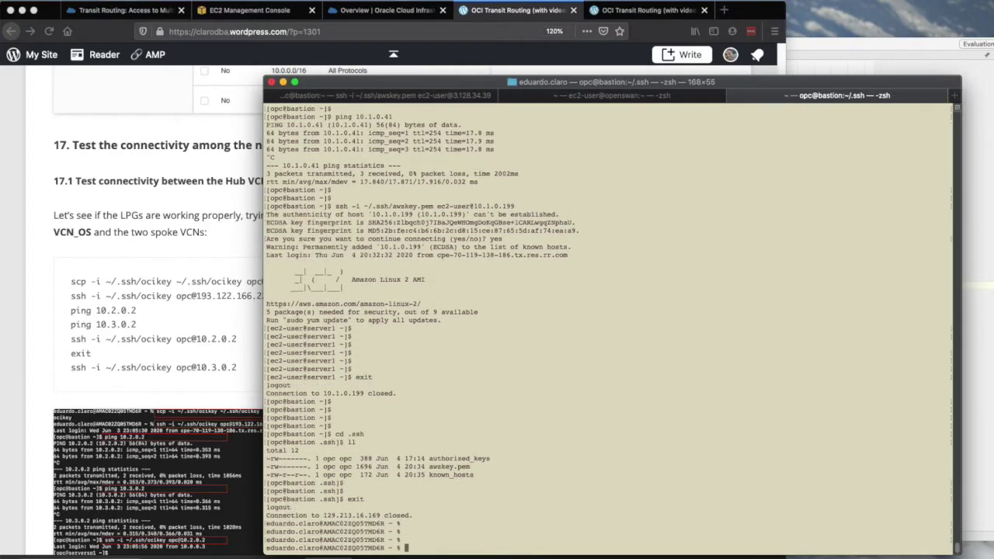
Step: Copy the blog's scp command up to "opc@" and paste it at the local shell prompt
{"action": "left_click", "coordinate": [159, 356]}
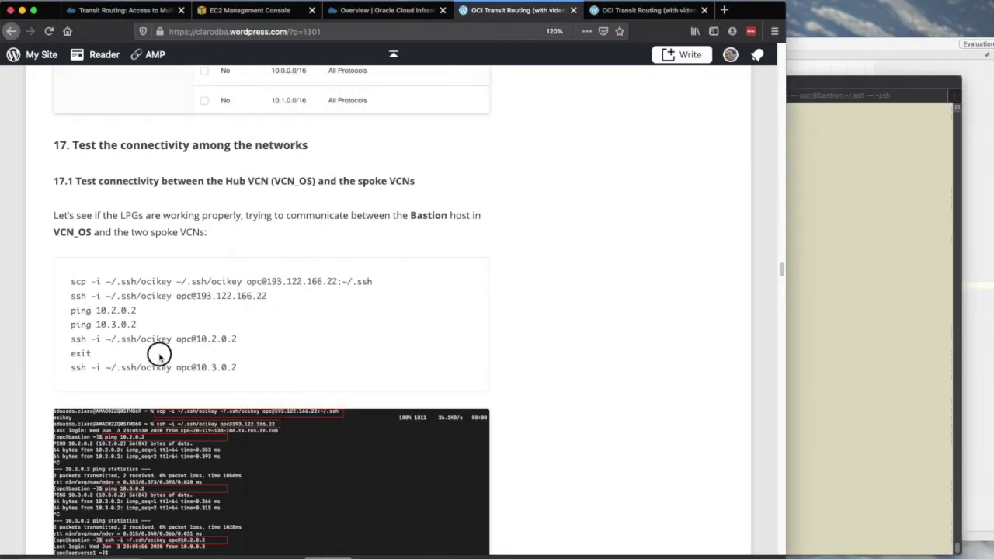
{"action": "left_click_drag", "start_coordinate": [70, 283], "coordinate": [266, 284]}
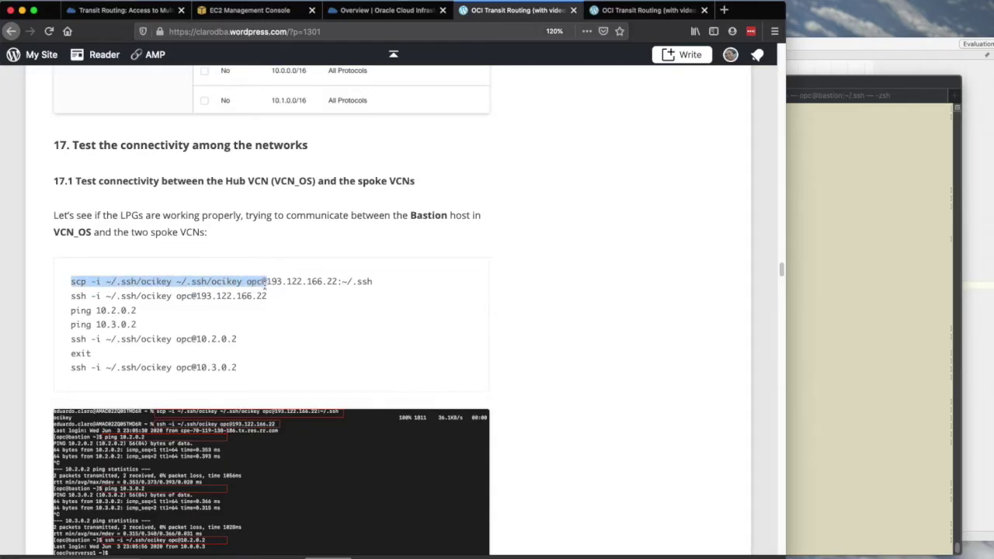
{"action": "left_click", "coordinate": [800, 309]}
{"action": "type", "text": "scp -i ~/.ssh/ocikey ~/.ssh/ocikey opc@"}
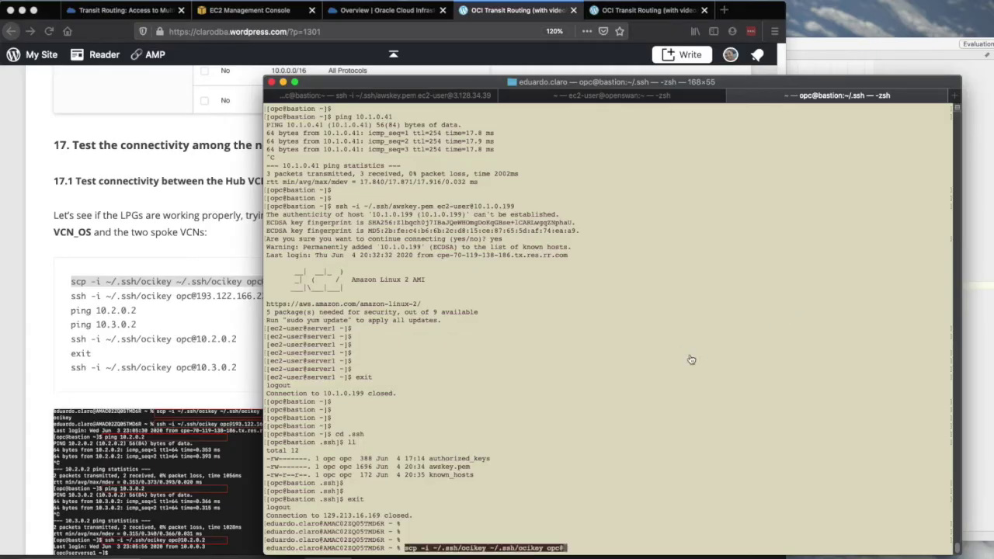
Step: Complete the scp command with the Bastion public IP 129.213.16.169 from the notes and the target :~/.ssh/, and run it to copy ocikey
{"action": "key", "text": "super+Tab"}
{"action": "left_click_drag", "start_coordinate": [601, 146], "coordinate": [541, 146]}
{"action": "key", "text": "super+c"}
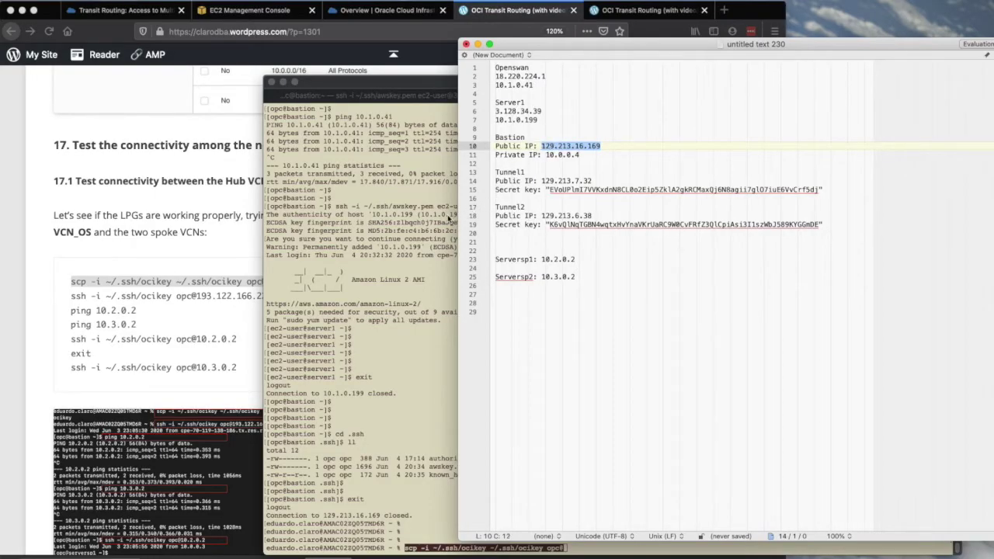
{"action": "left_click", "coordinate": [447, 216]}
{"action": "key", "text": "super+v"}
{"action": "type", "text": ":"}
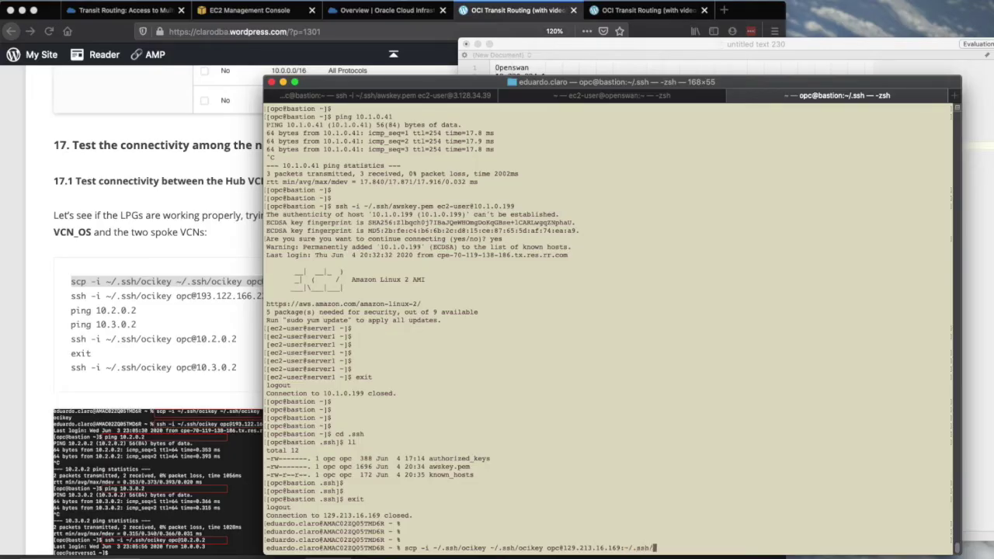
{"action": "type", "text": "~/.ssh/"}
{"action": "key", "text": "Return"}
{"action": "key", "text": "Return"}
{"action": "key", "text": "Return"}
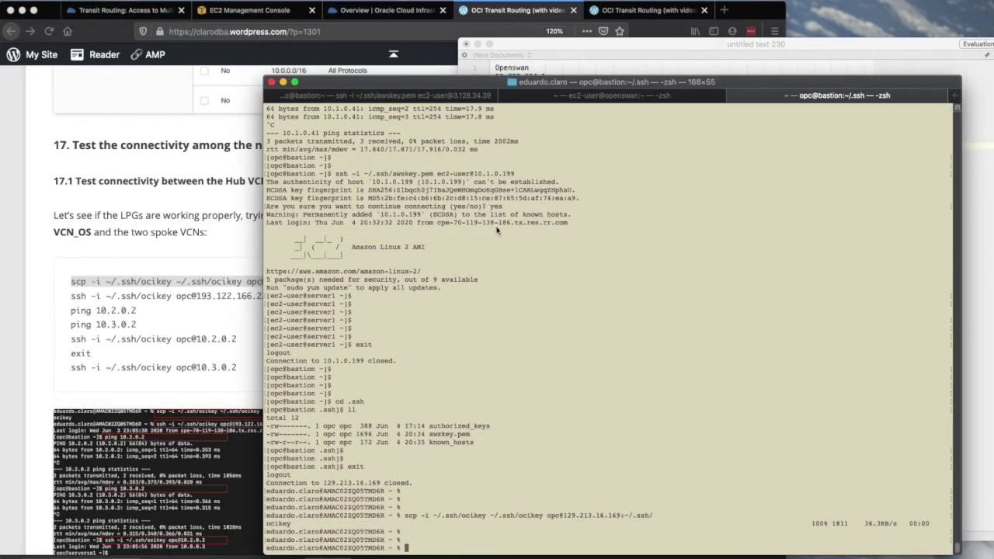
{"action": "key", "text": "Up"}
{"action": "key", "text": "Up"}
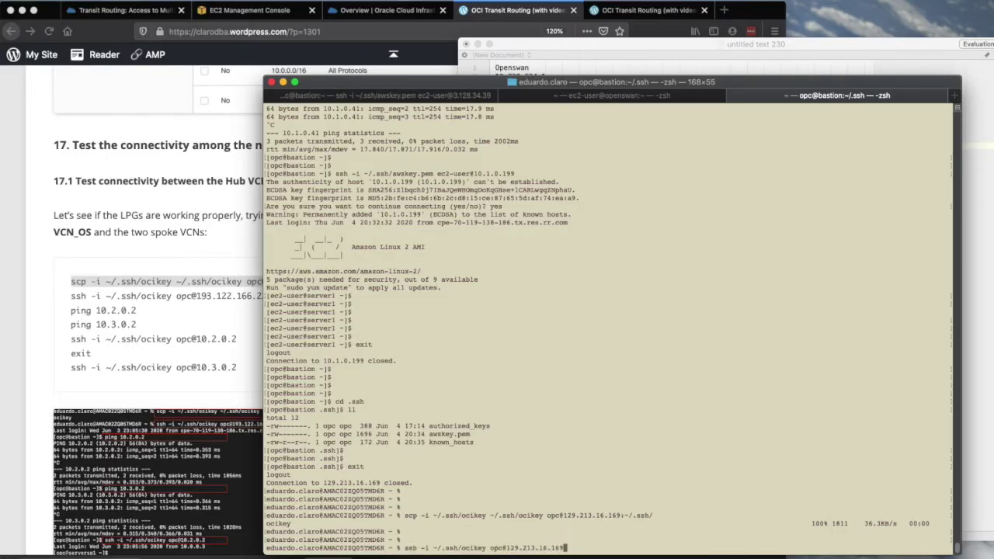
{"action": "key", "text": "Return"}
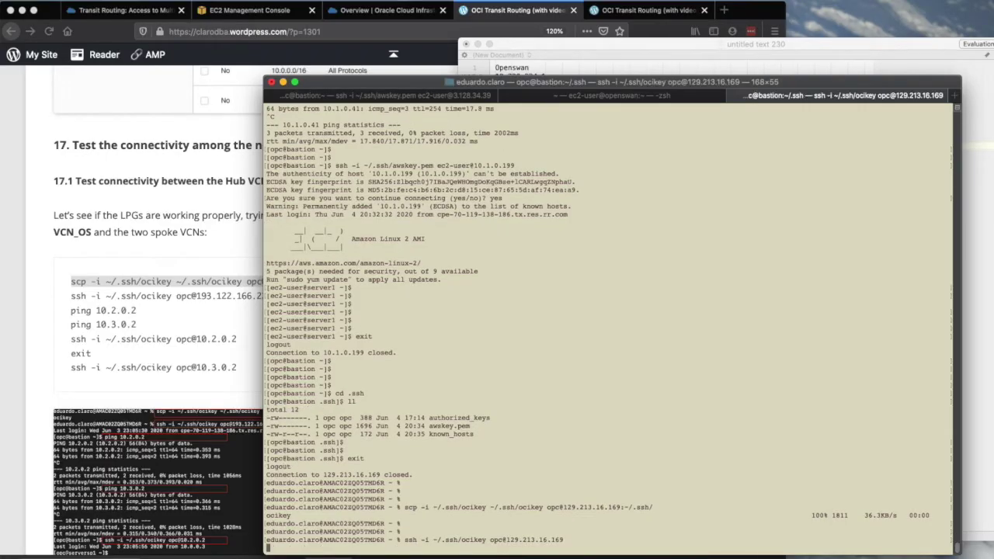
{"action": "key", "text": "Return"}
Step: Change to the bastion's .ssh directory and list its files to check the copied ocikey
{"action": "type", "text": "cd .ssh"}
{"action": "key", "text": "Return"}
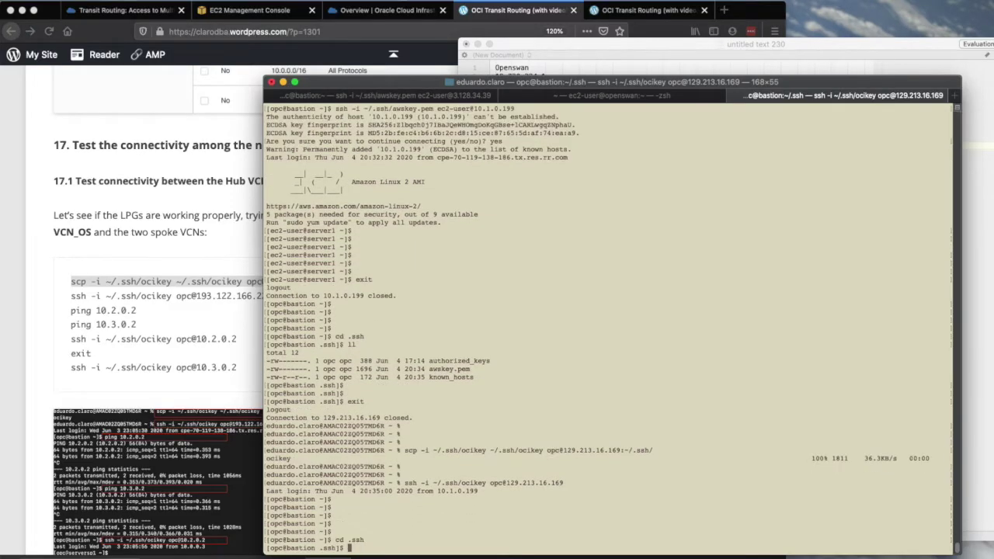
{"action": "type", "text": "ll"}
{"action": "key", "text": "Return"}
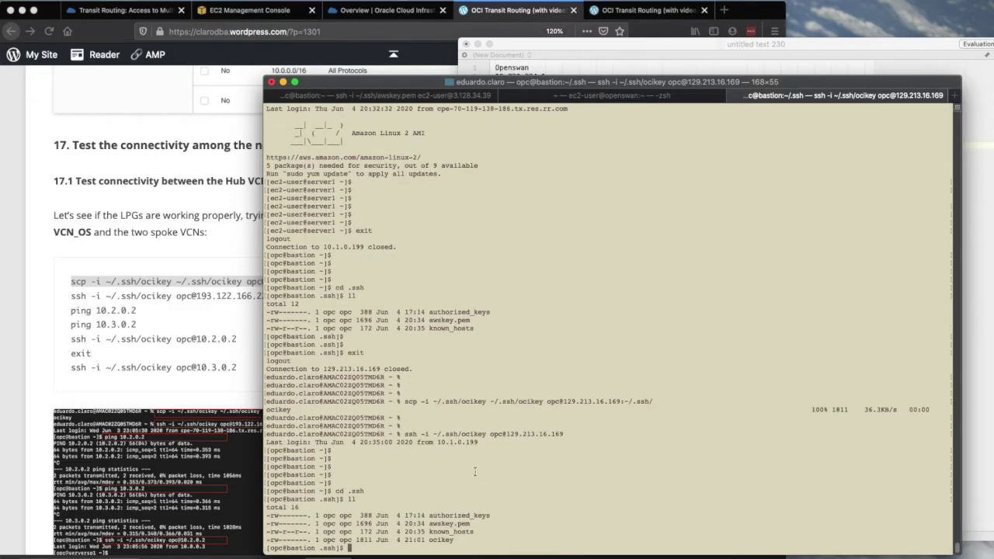
{"action": "double_click", "coordinate": [443, 540]}
{"action": "key", "text": "Return"}
{"action": "key", "text": "Return"}
{"action": "type", "text": "ssh -i "}
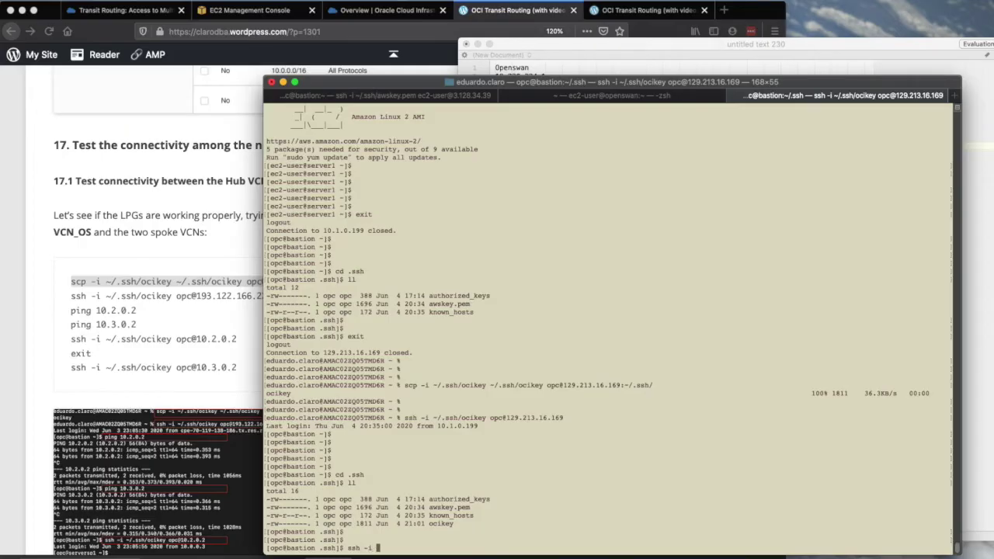
{"action": "type", "text": "ocikey opc@"}
{"action": "left_click", "coordinate": [649, 47]}
{"action": "left_click", "coordinate": [544, 259]}
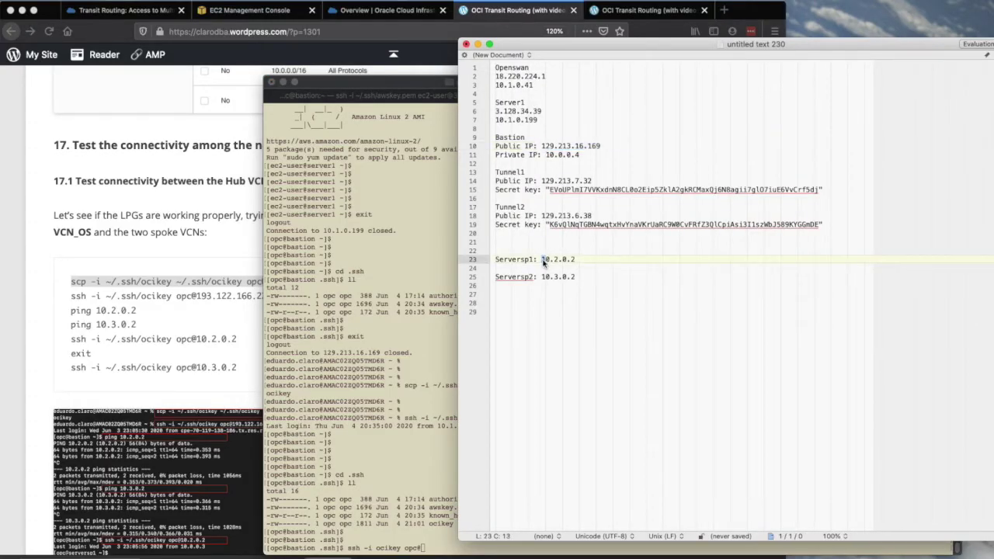
{"action": "left_click_drag", "start_coordinate": [576, 260], "coordinate": [544, 260]}
{"action": "left_click", "coordinate": [439, 262]}
{"action": "type", "text": "10.2.0.2"}
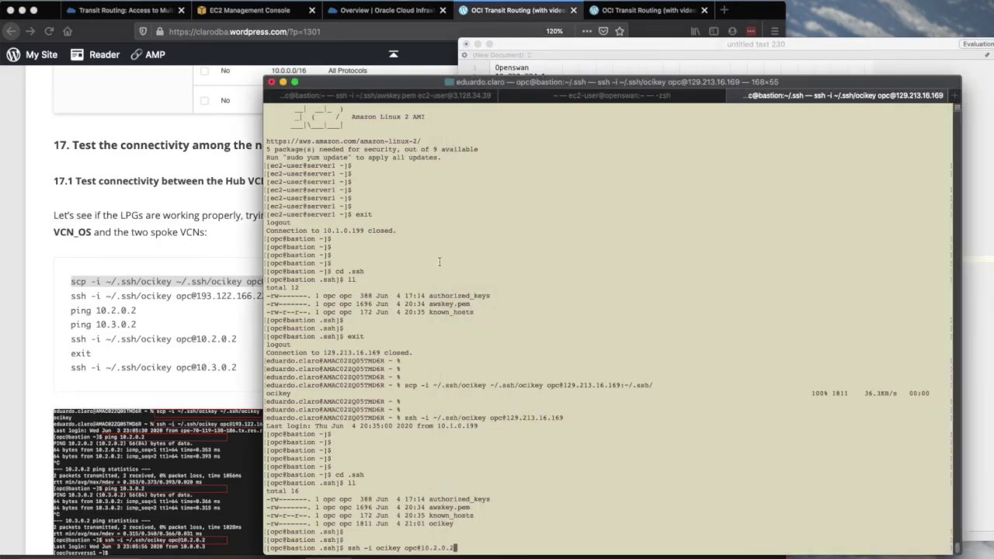
{"action": "key", "text": "Return"}
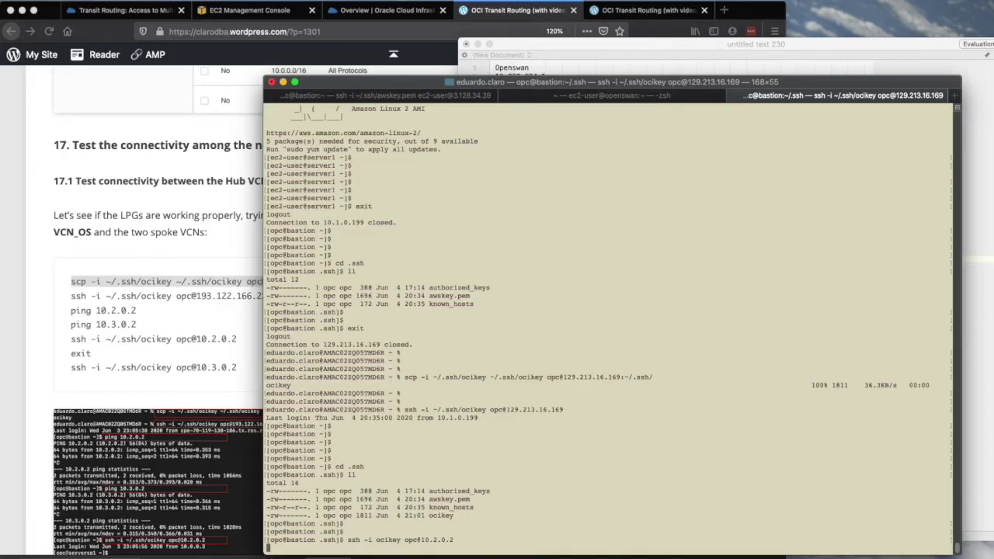
{"action": "key", "text": "ctrl+c"}
{"action": "key", "text": "Return"}
Step: Ping Serversp1 at 10.2.0.2 from the bastion, and stop the ping after a few packets
{"action": "type", "text": "ping"}
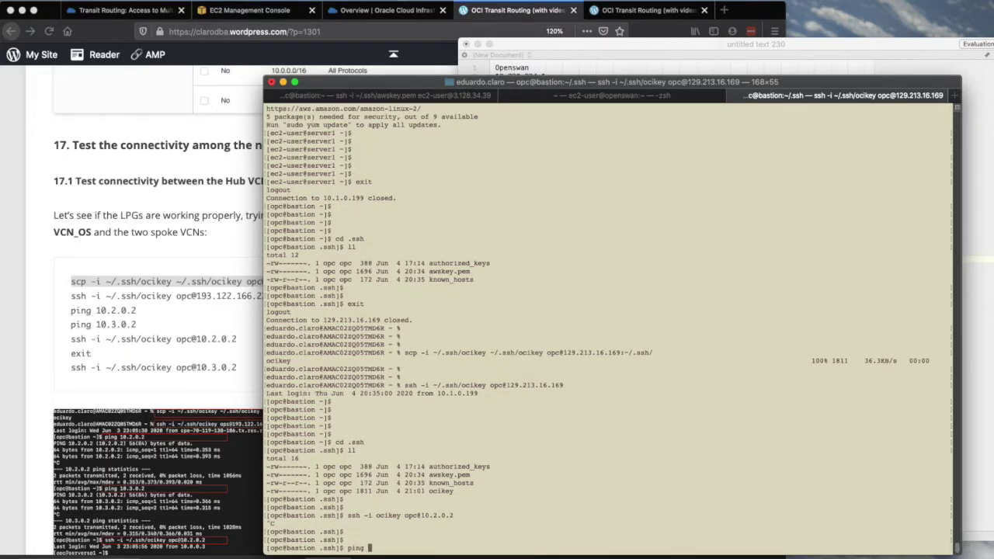
{"action": "key", "text": "super+v"}
{"action": "key", "text": "Return"}
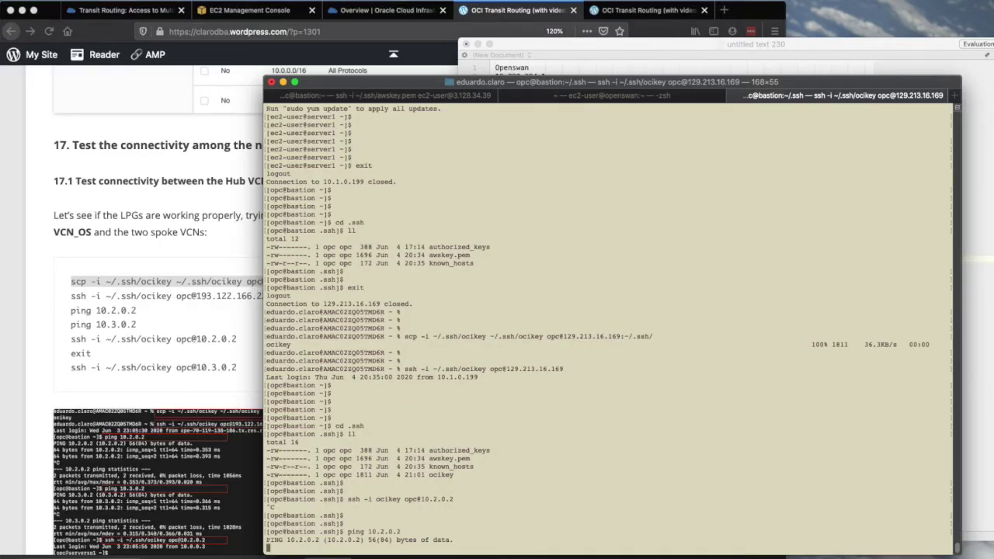
{"action": "key", "text": "ctrl+c"}
{"action": "key", "text": "Return"}
{"action": "key", "text": "Return"}
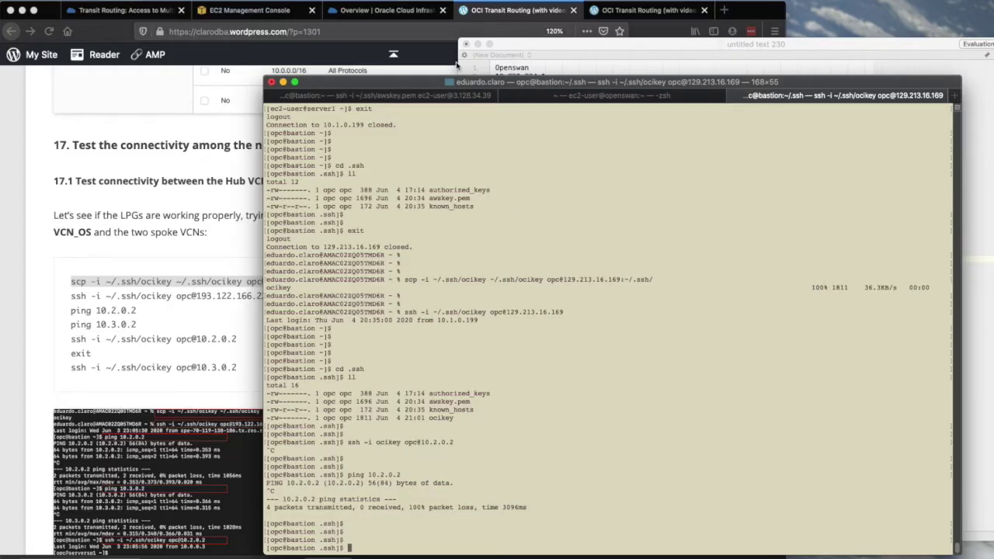
Step: Switch to the Oracle Cloud console and review the ingress rules in the Default Security List for Spoke1, especially the 10.0.0.0/16 rule
{"action": "left_click", "coordinate": [395, 10]}
{"action": "scroll", "coordinate": [421, 150], "scroll_direction": "up", "scroll_amount": 3}
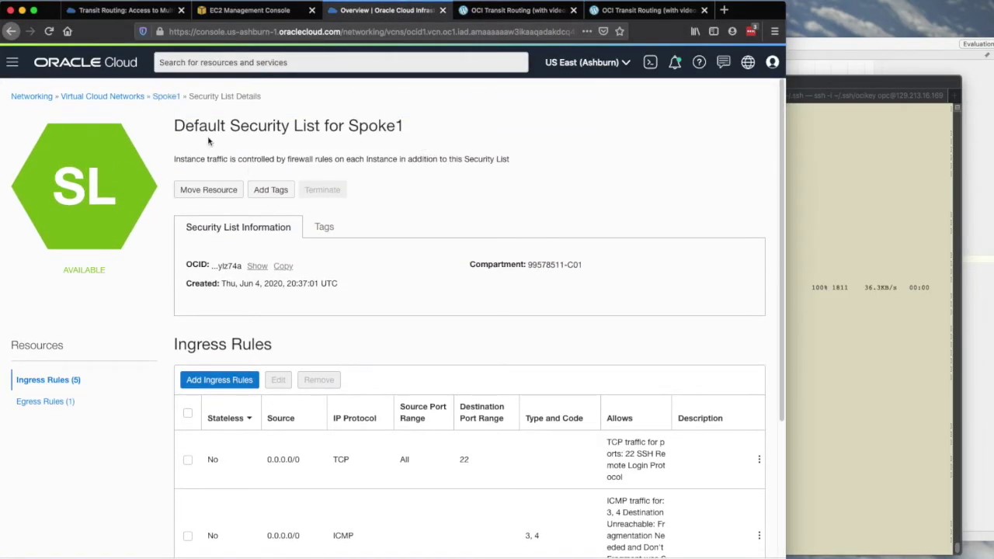
{"action": "key", "text": "super+Tab"}
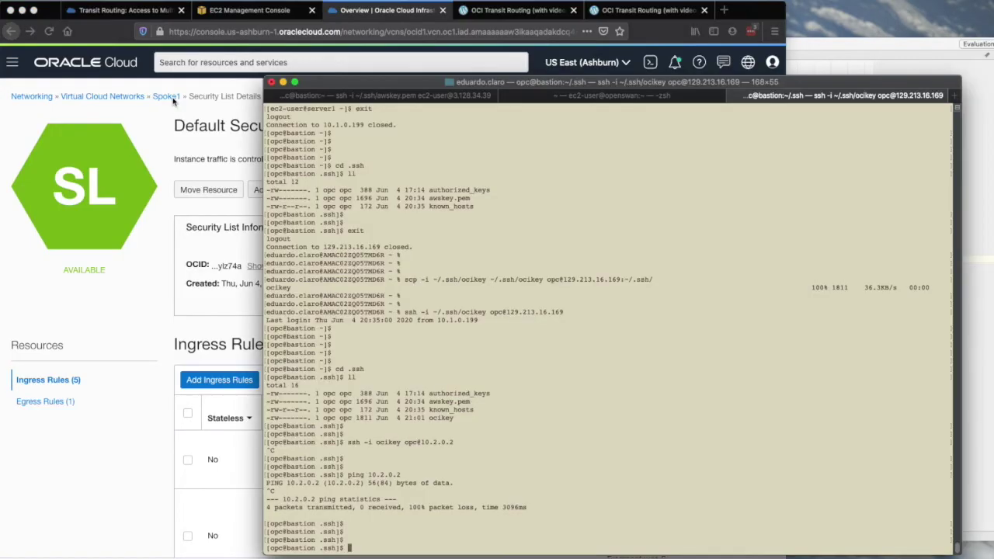
{"action": "key", "text": "super+Tab"}
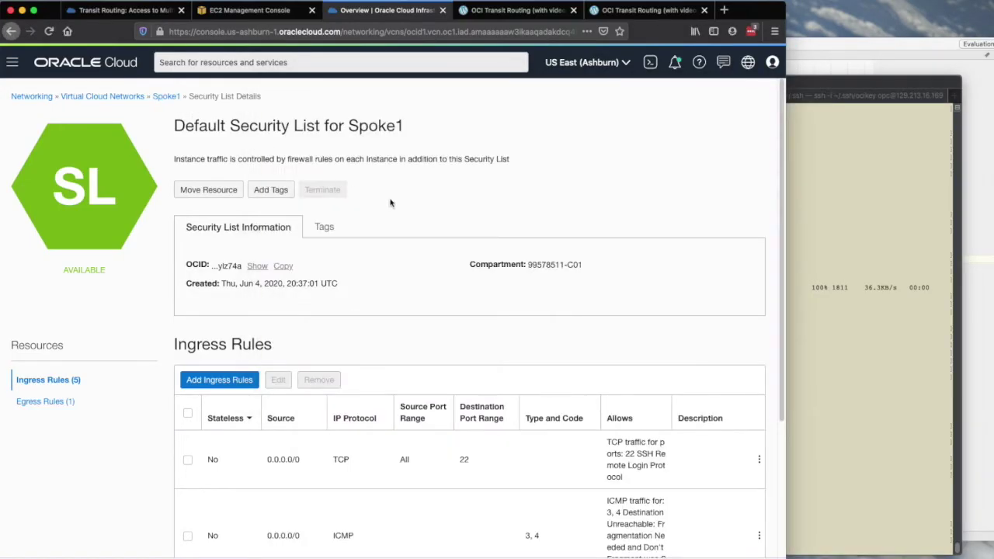
{"action": "scroll", "coordinate": [423, 208], "scroll_direction": "down", "scroll_amount": 5}
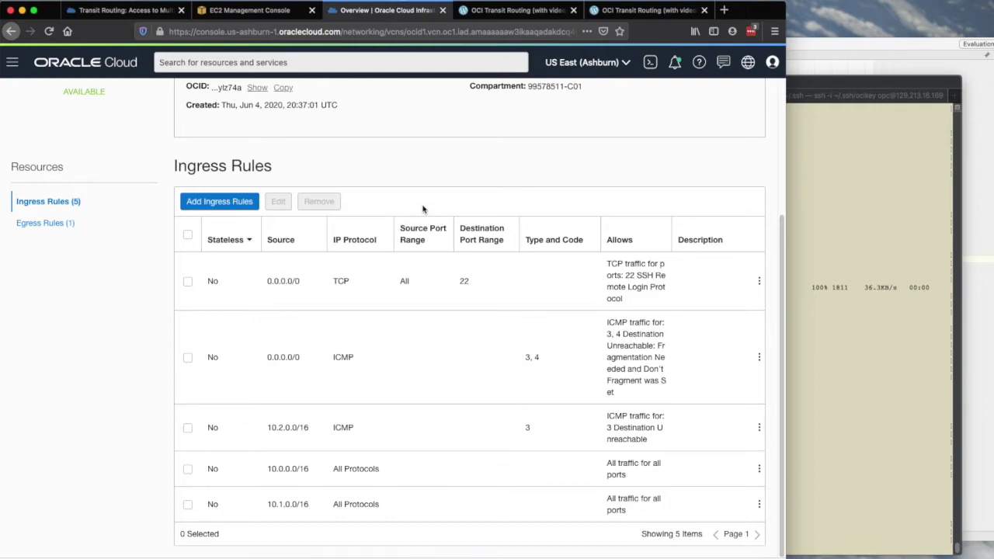
{"action": "left_click_drag", "start_coordinate": [268, 468], "coordinate": [432, 476]}
{"action": "left_click", "coordinate": [432, 476]}
{"action": "scroll", "coordinate": [432, 474], "scroll_direction": "up", "scroll_amount": 5}
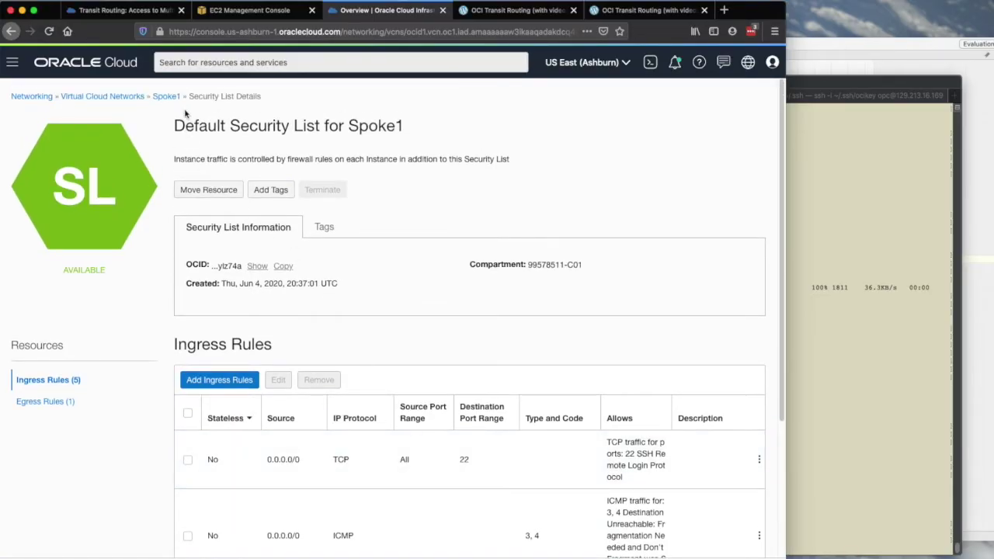
Step: Open the Default Security List for Spoke2 and review its ingress rules
{"action": "left_click", "coordinate": [103, 97]}
{"action": "left_click", "coordinate": [204, 211]}
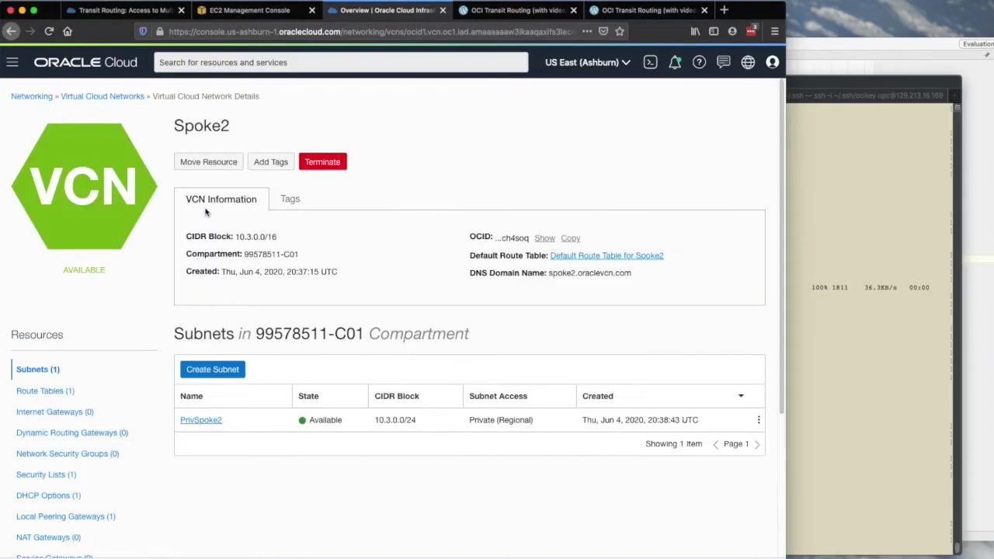
{"action": "left_click", "coordinate": [45, 475]}
{"action": "left_click", "coordinate": [237, 422]}
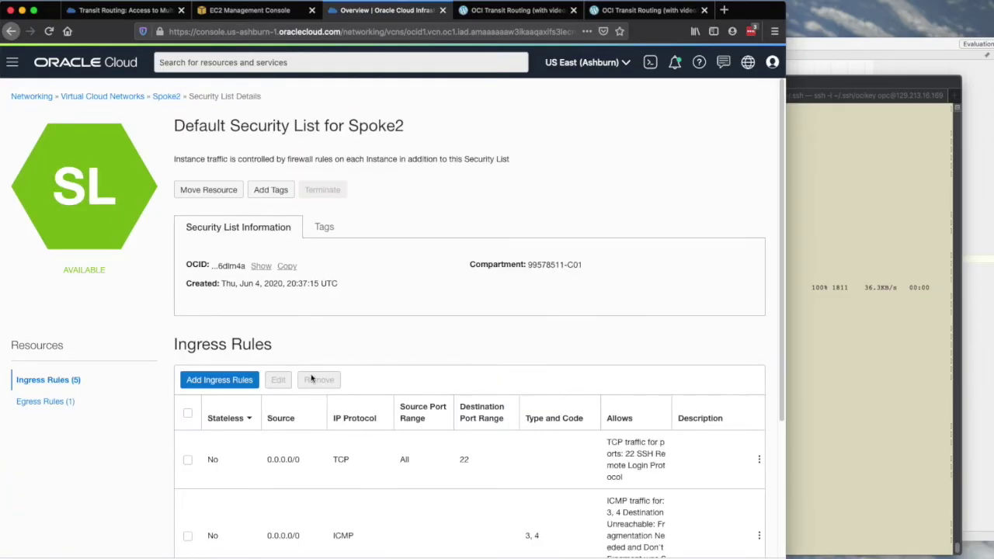
{"action": "scroll", "coordinate": [312, 377], "scroll_direction": "down", "scroll_amount": 5}
{"action": "left_click_drag", "start_coordinate": [264, 474], "coordinate": [454, 481]}
{"action": "left_click", "coordinate": [455, 480]}
{"action": "scroll", "coordinate": [453, 477], "scroll_direction": "up", "scroll_amount": 5}
Step: Open the PubRT route table of the VCN_OS network to see its route rules
{"action": "left_click", "coordinate": [142, 102]}
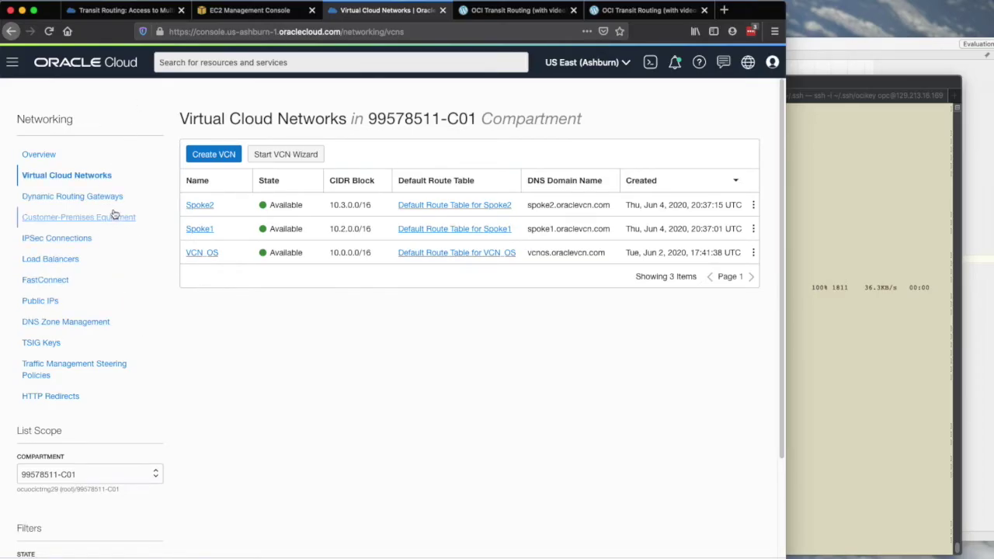
{"action": "left_click", "coordinate": [206, 254]}
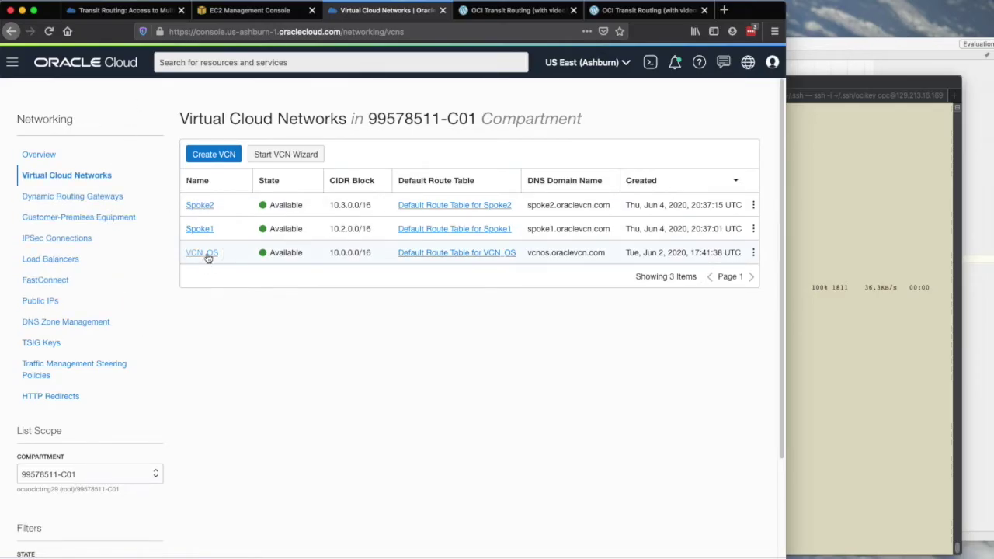
{"action": "left_click", "coordinate": [36, 393]}
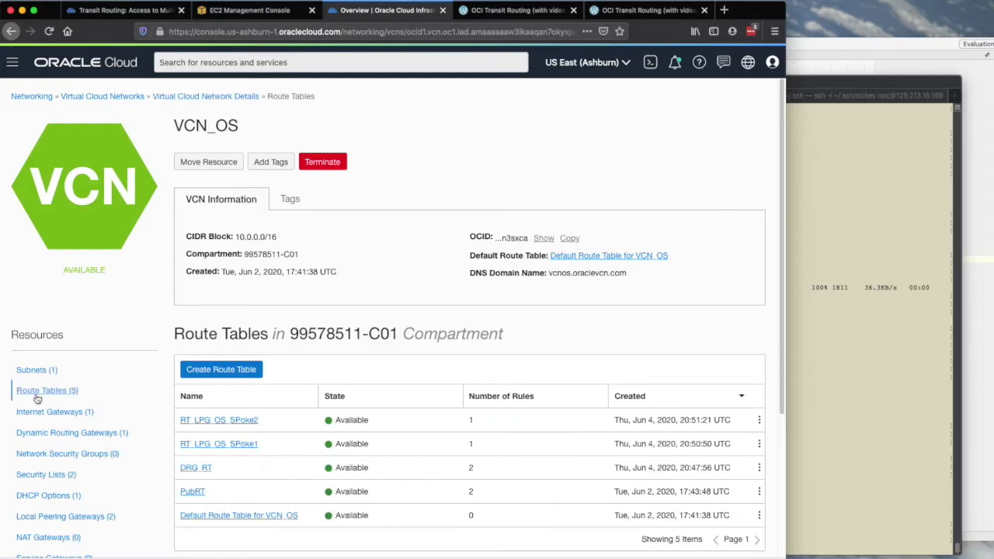
{"action": "left_click", "coordinate": [199, 492]}
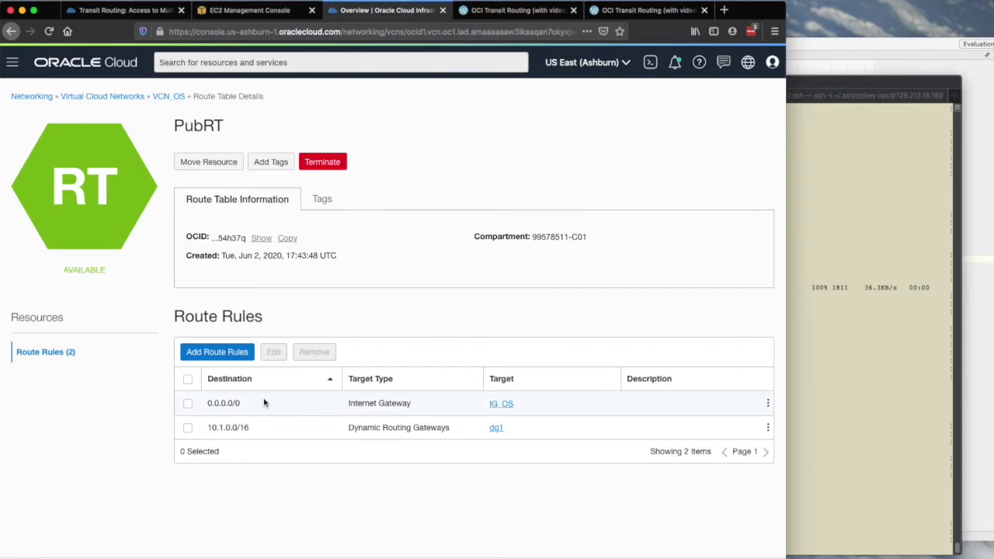
Step: Check the blog's Transit Routing in OCI architecture diagram and return to the PubRT route table in the console
{"action": "left_click", "coordinate": [519, 11]}
{"action": "left_click", "coordinate": [604, 9]}
{"action": "scroll", "coordinate": [611, 255], "scroll_direction": "up", "scroll_amount": 3}
{"action": "scroll", "coordinate": [612, 256], "scroll_direction": "down", "scroll_amount": 4}
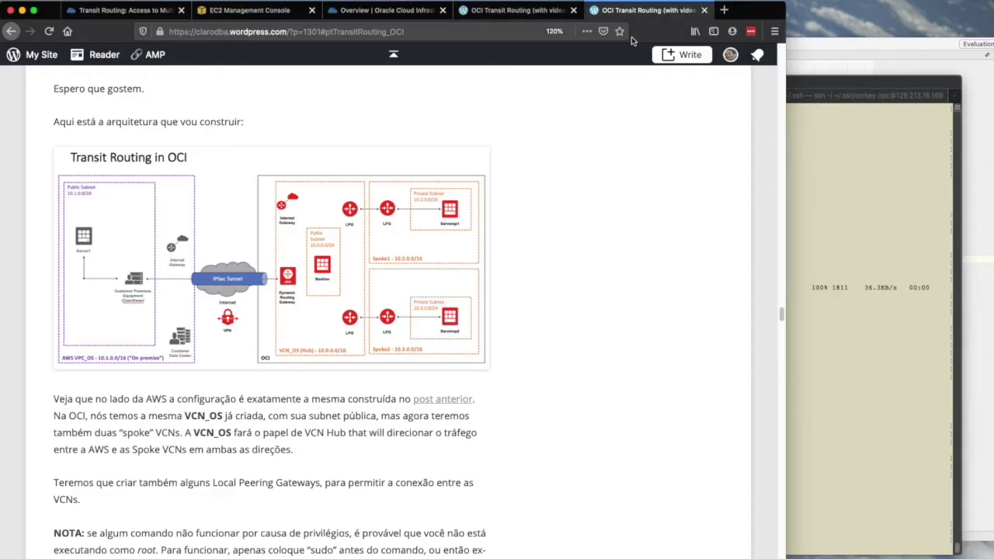
{"action": "left_click", "coordinate": [517, 19]}
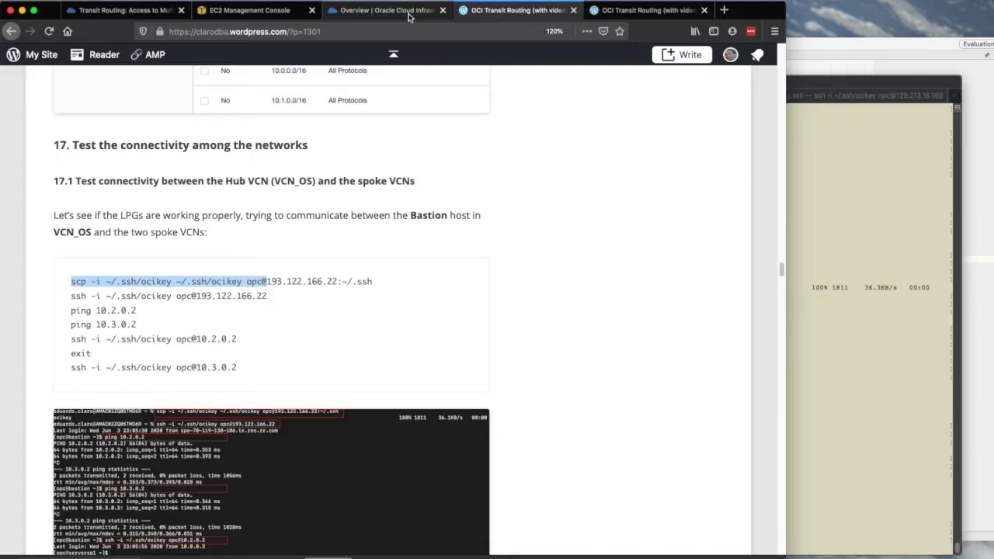
{"action": "left_click", "coordinate": [384, 10]}
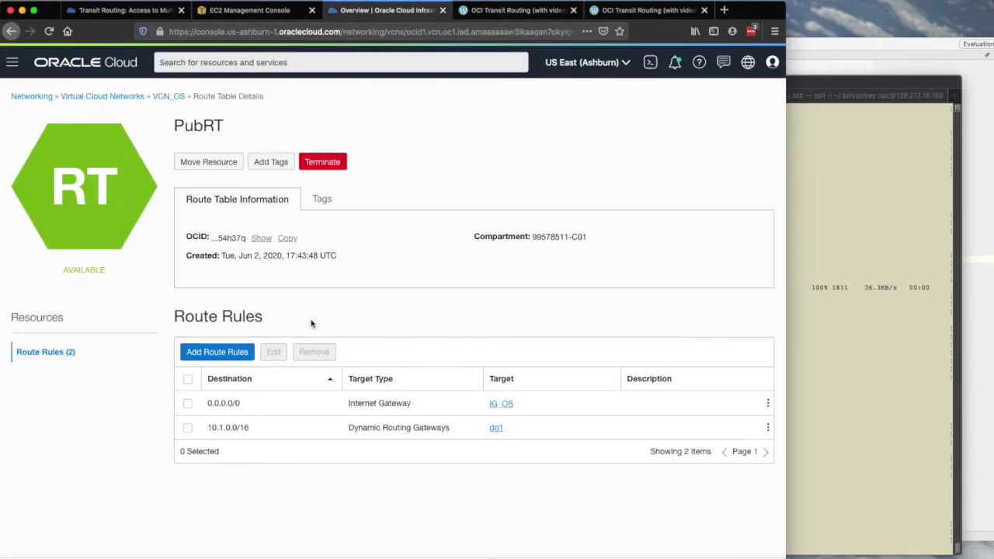
Step: In PubRT's new route rules, define a Local Peering Gateway route for destination 10.2.0.0/16 targeting LPG_OS_Spoke1
{"action": "left_click", "coordinate": [230, 353]}
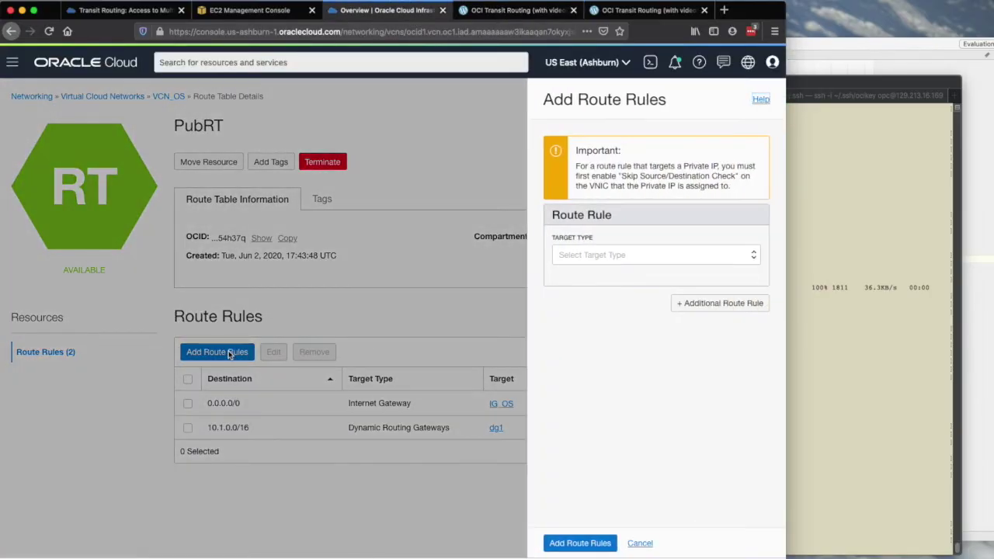
{"action": "left_click", "coordinate": [588, 260]}
{"action": "left_click", "coordinate": [610, 284]}
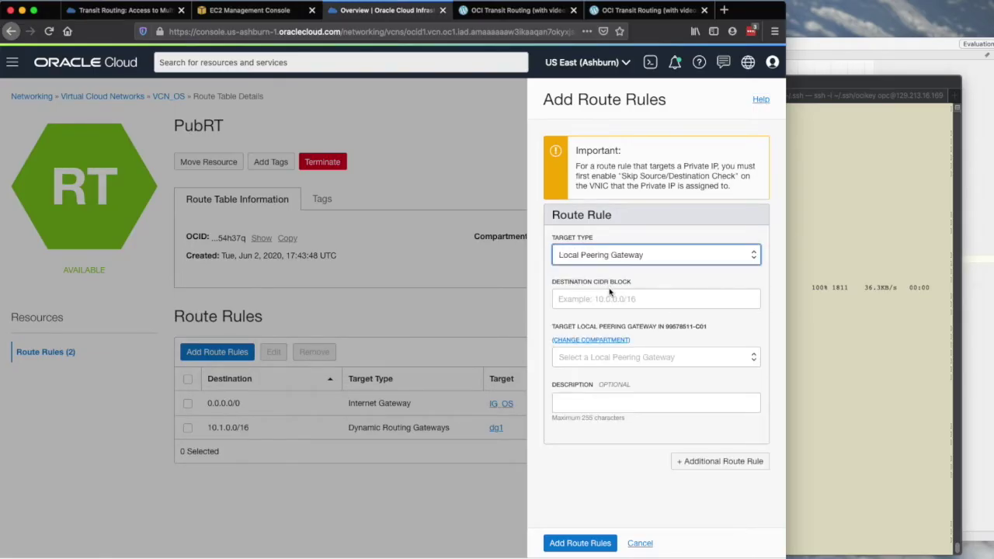
{"action": "left_click", "coordinate": [614, 300]}
{"action": "type", "text": "10.2"}
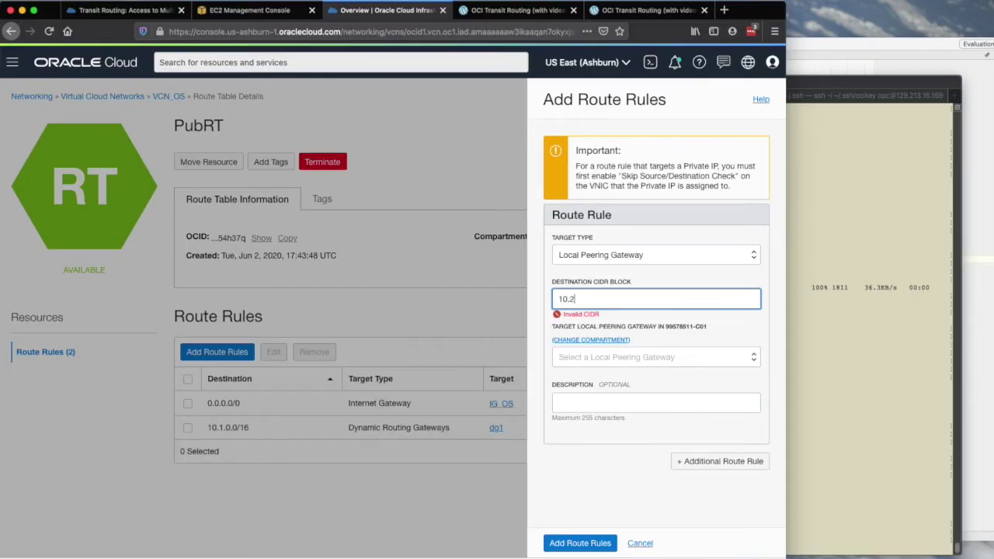
{"action": "type", "text": ".0.0/16"}
{"action": "left_click", "coordinate": [702, 365]}
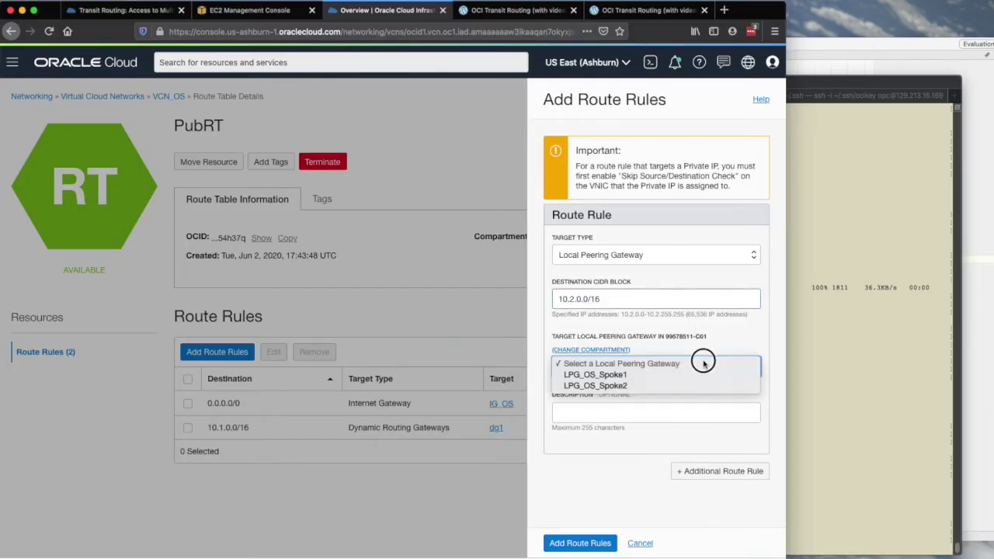
{"action": "left_click", "coordinate": [693, 376]}
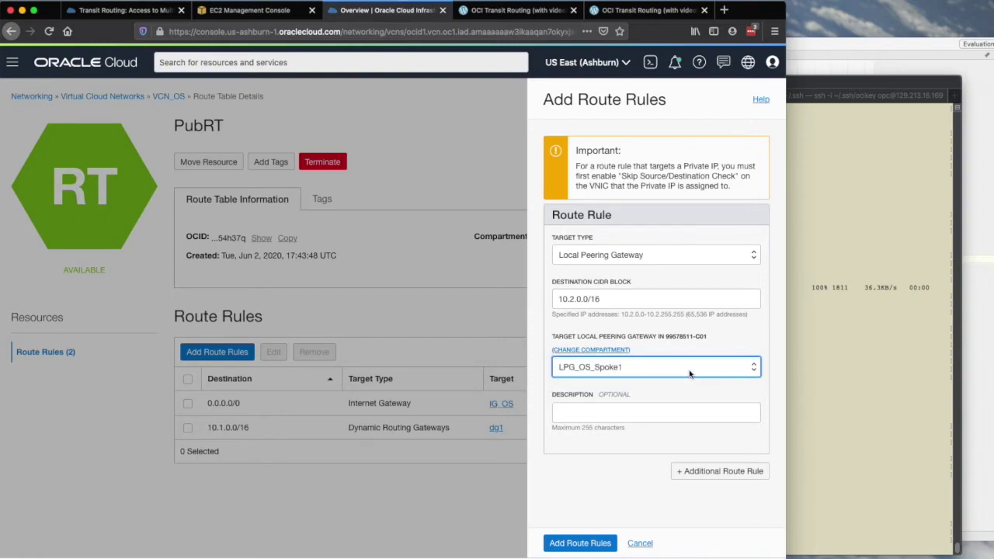
Step: Add a second Local Peering Gateway rule for 10.3.0.0/16 targeting LPG_OS_Spoke2 and save both route rules
{"action": "left_click", "coordinate": [720, 471]}
{"action": "scroll", "coordinate": [676, 466], "scroll_direction": "down", "scroll_amount": 1}
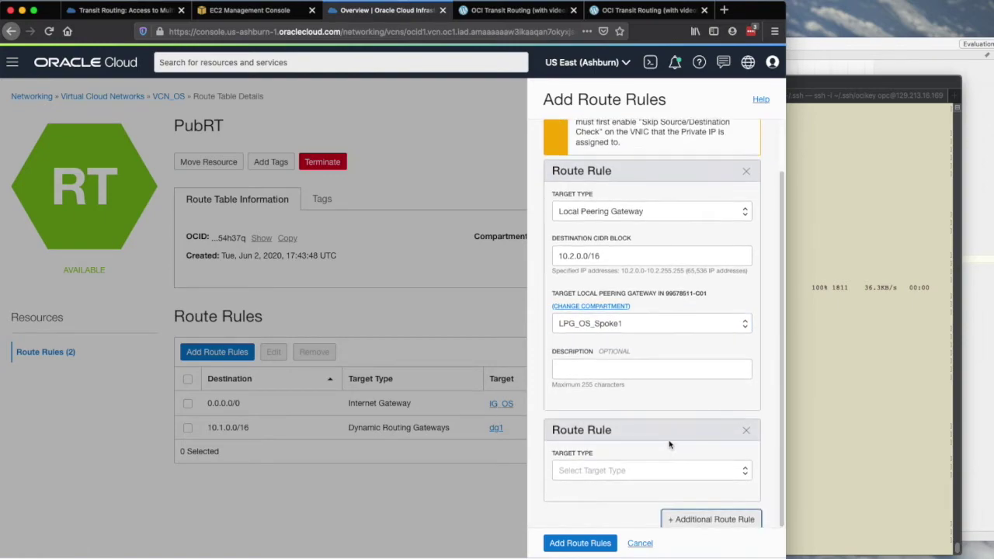
{"action": "left_click", "coordinate": [666, 470]}
{"action": "left_click", "coordinate": [666, 501]}
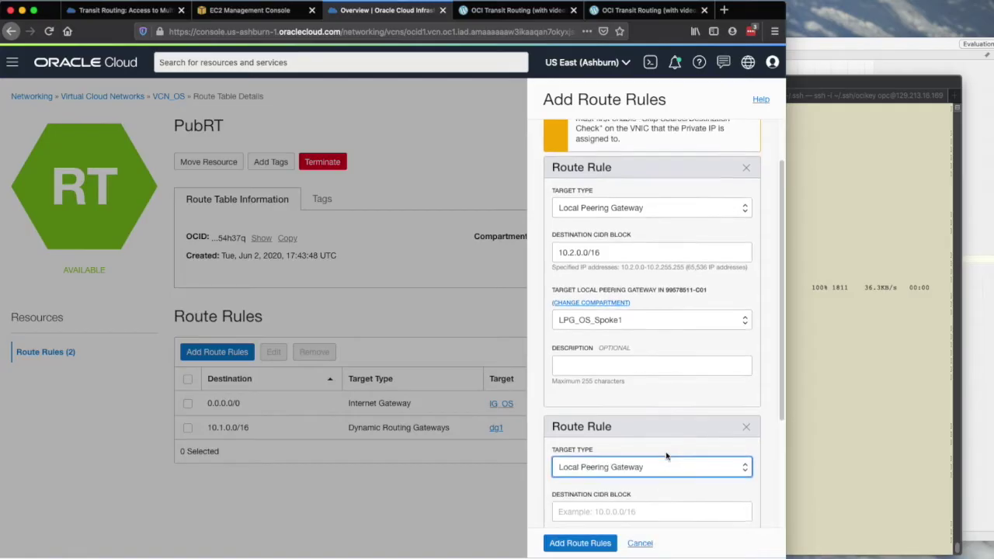
{"action": "scroll", "coordinate": [667, 457], "scroll_direction": "down", "scroll_amount": 3}
{"action": "left_click", "coordinate": [630, 369]}
{"action": "type", "text": "10."}
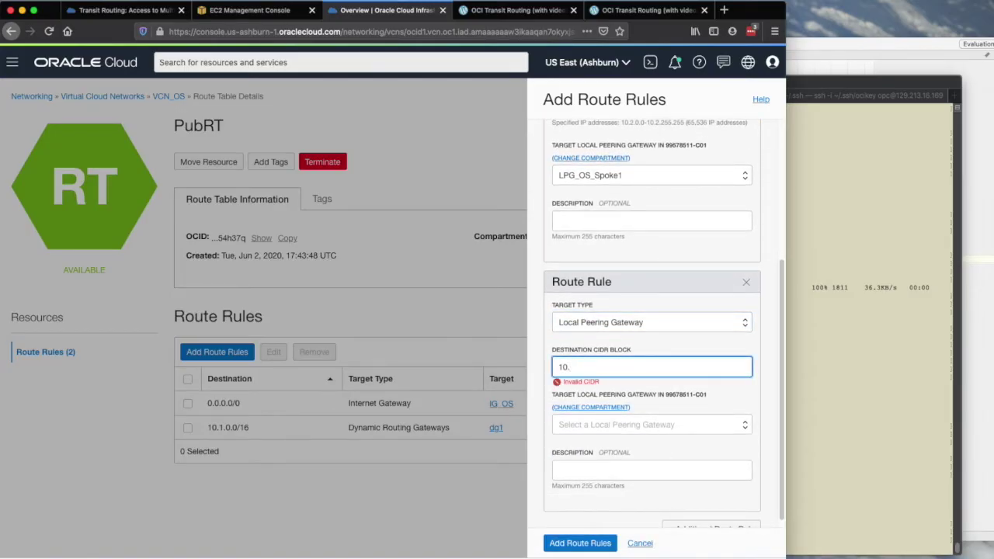
{"action": "type", "text": "3.0.0/16"}
{"action": "left_click", "coordinate": [645, 432]}
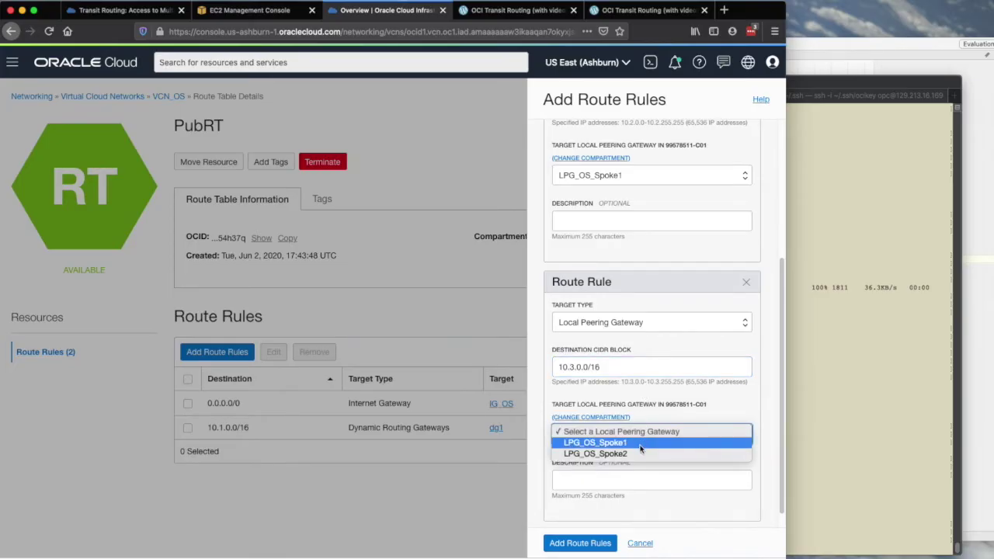
{"action": "left_click", "coordinate": [640, 453]}
{"action": "left_click", "coordinate": [605, 545]}
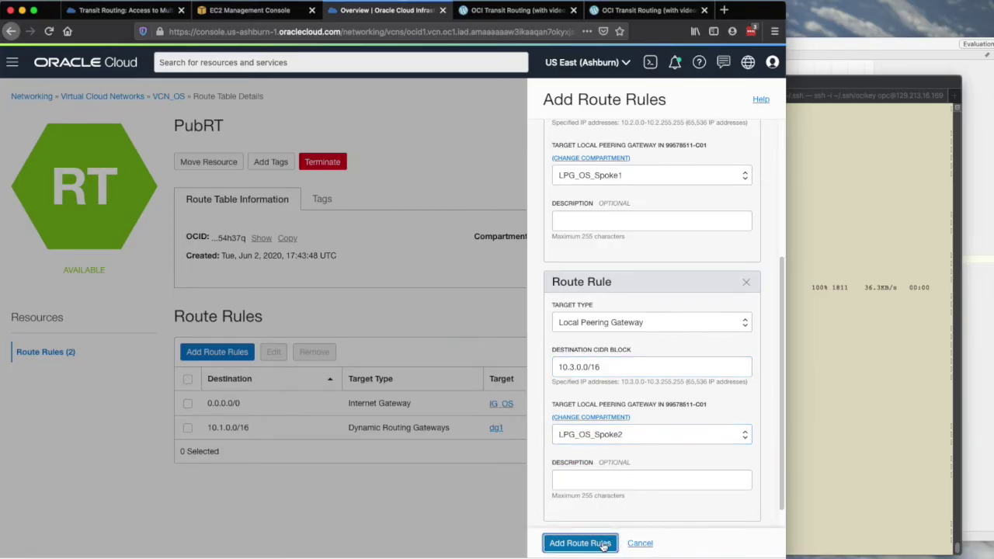
Step: Switch to the terminal and ping 10.2.0.2 from the bastion again, stopping after a few replies
{"action": "key", "text": "super+Tab"}
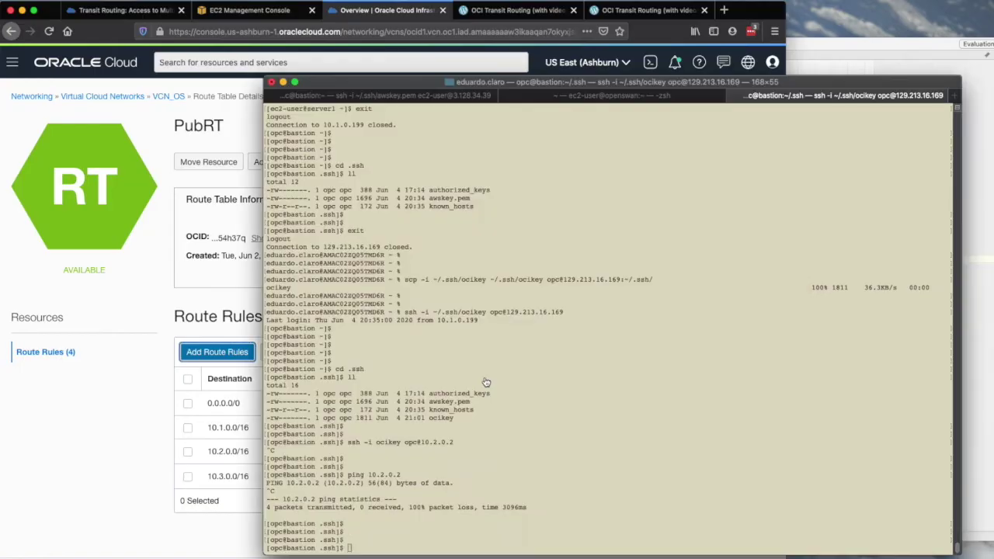
{"action": "key", "text": "Up"}
{"action": "key", "text": "Return"}
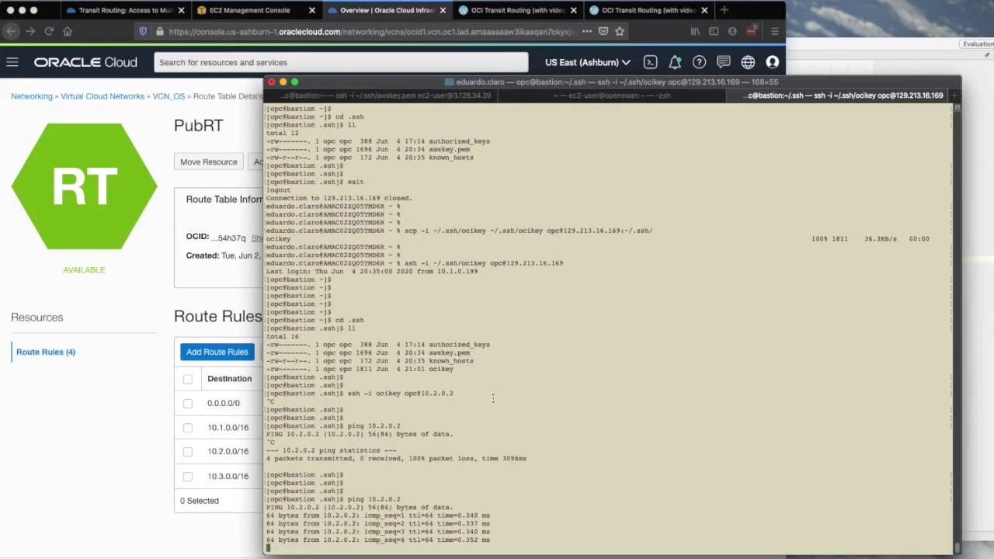
{"action": "key", "text": "ctrl+c"}
{"action": "key", "text": "Return"}
{"action": "key", "text": "Return"}
{"action": "type", "text": "ssh -i ocikey opc@10.2.0.2"}
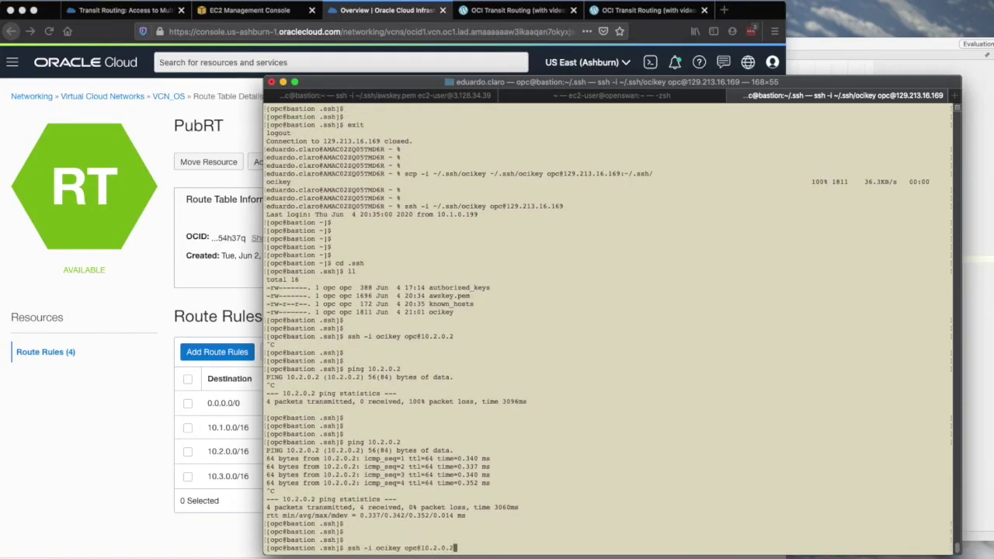
{"action": "key", "text": "Return"}
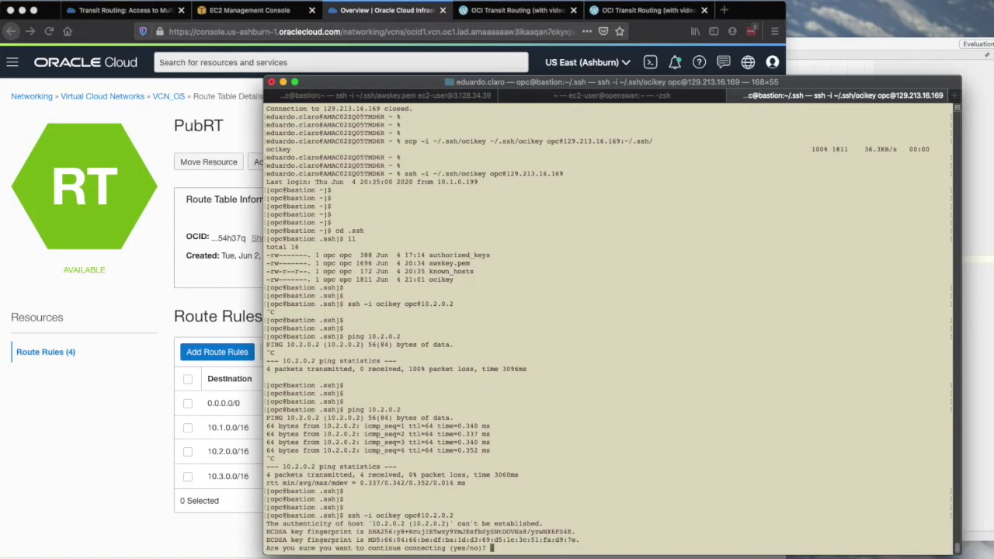
{"action": "type", "text": "yes"}
{"action": "key", "text": "Return"}
{"action": "key", "text": "Return"}
{"action": "key", "text": "Return"}
{"action": "key", "text": "Return"}
{"action": "key", "text": "Return"}
{"action": "type", "text": "exit"}
{"action": "key", "text": "Return"}
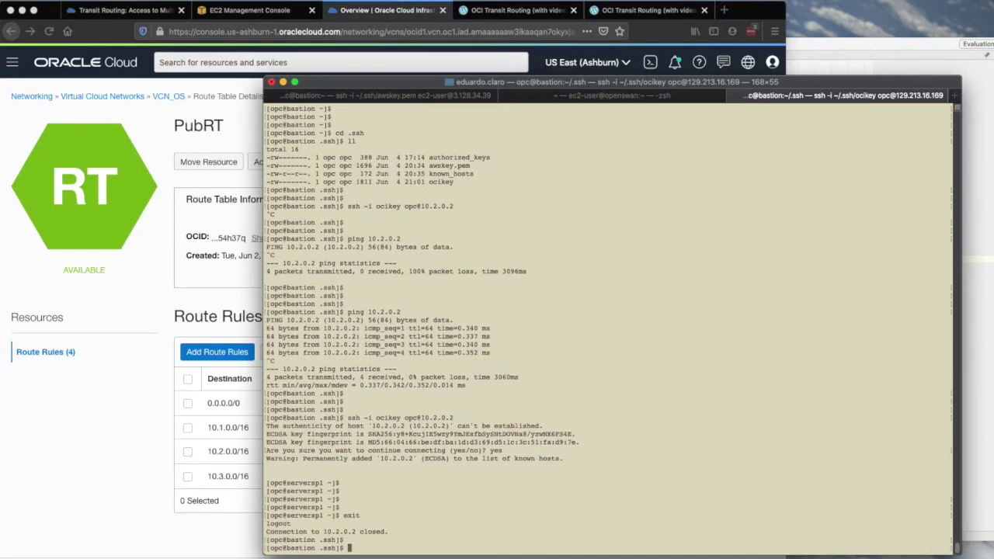
{"action": "key", "text": "Return"}
{"action": "key", "text": "Return"}
Step: Take Serversp2's address from the notes and ping 10.3.0.2 from the bastion, stopping after a few replies
{"action": "key", "text": "super+Tab"}
{"action": "left_click", "coordinate": [541, 322]}
{"action": "left_click_drag", "start_coordinate": [576, 279], "coordinate": [541, 278]}
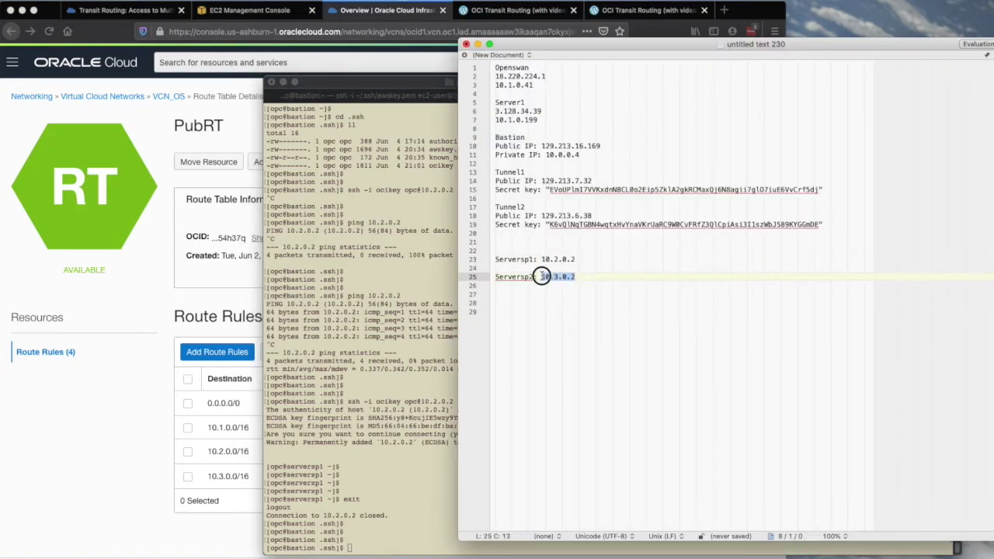
{"action": "left_click", "coordinate": [436, 332]}
{"action": "type", "text": "ping"}
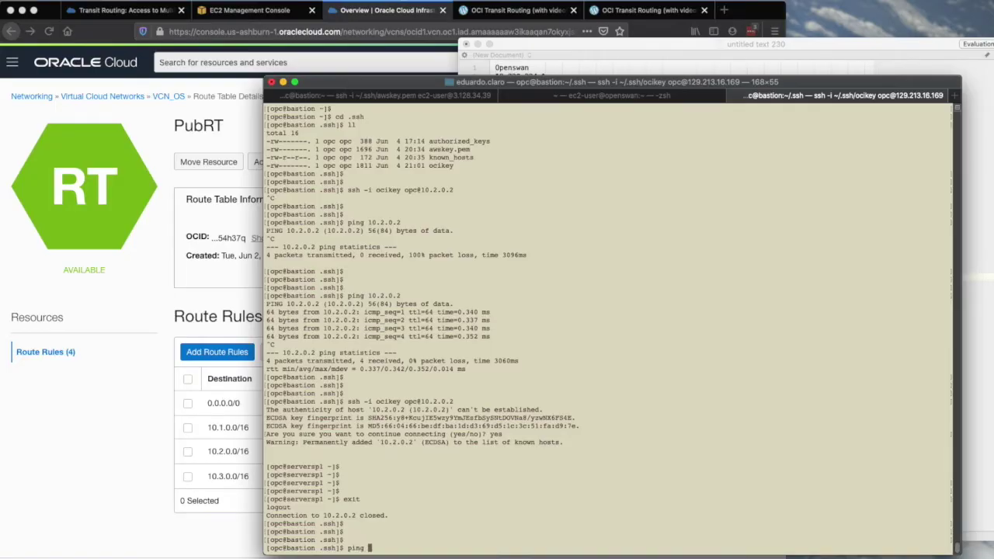
{"action": "key", "text": "super+v"}
{"action": "key", "text": "Return"}
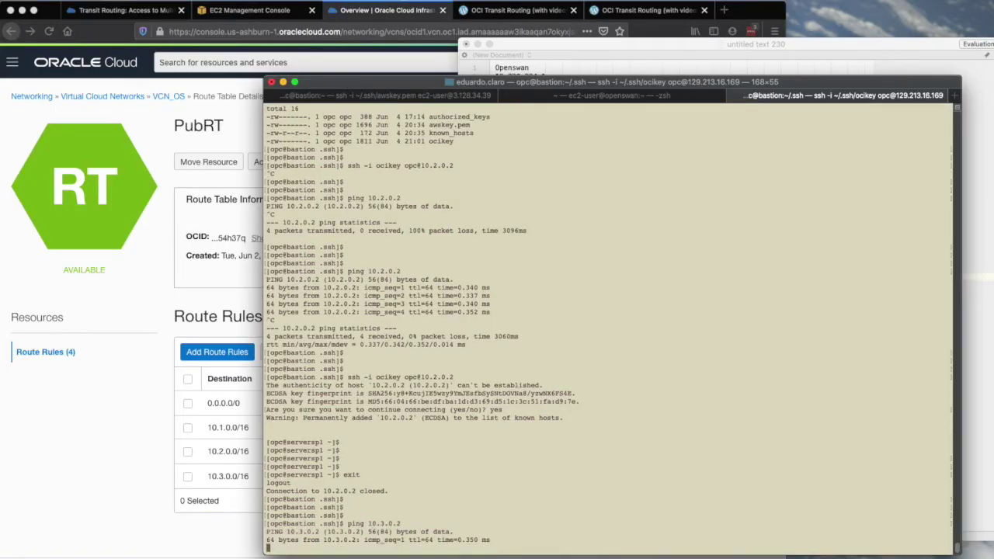
{"action": "key", "text": "ctrl+c"}
{"action": "type", "text": "ssh"}
{"action": "type", "text": " -i "}
{"action": "type", "text": "ocikey opc@10.2.0.2"}
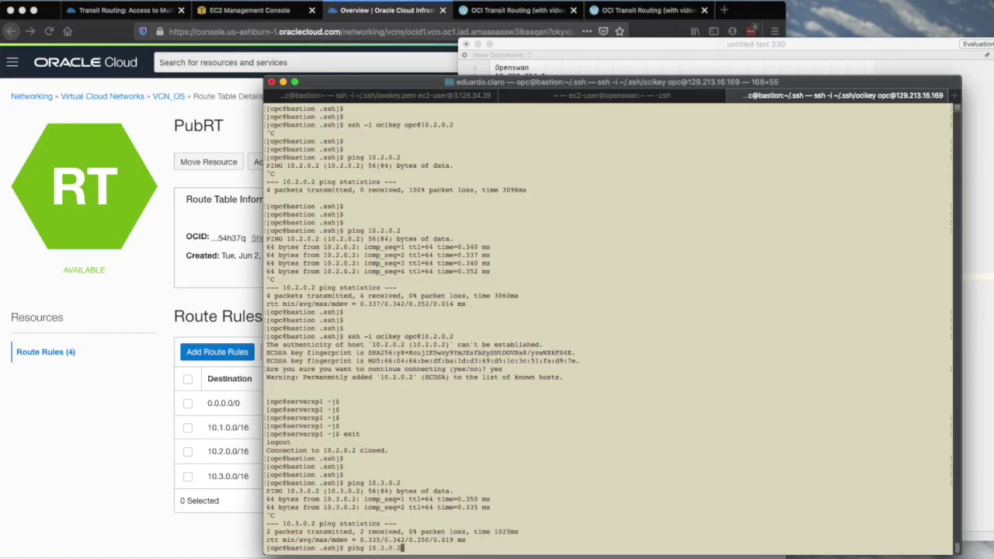
{"action": "key", "text": "BackSpace"}
{"action": "key", "text": "BackSpace"}
{"action": "key", "text": "BackSpace"}
{"action": "key", "text": "BackSpace"}
{"action": "key", "text": "BackSpace"}
{"action": "key", "text": "BackSpace"}
{"action": "type", "text": ".3.0.2"}
{"action": "key", "text": "Return"}
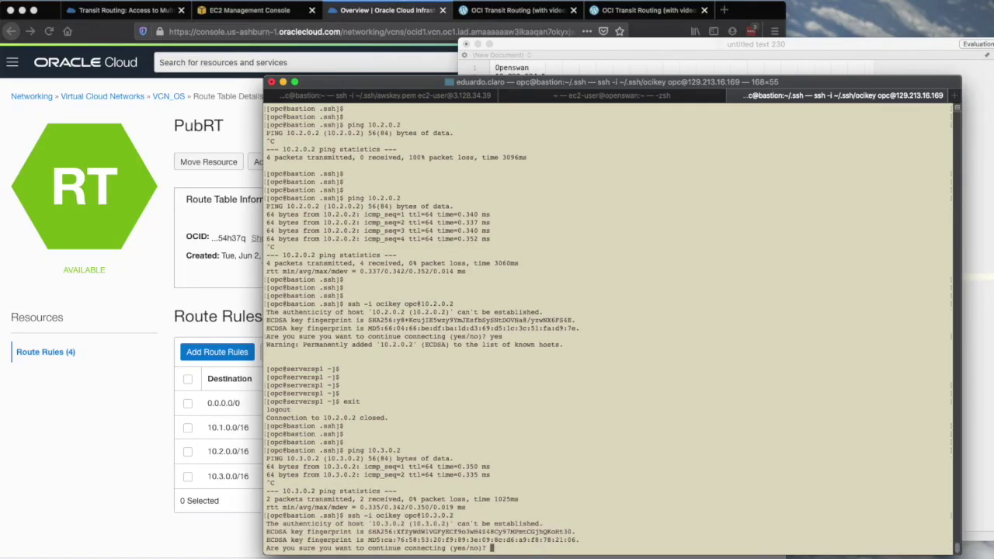
{"action": "type", "text": "yes"}
{"action": "key", "text": "Return"}
{"action": "key", "text": "Return"}
{"action": "key", "text": "Return"}
{"action": "key", "text": "Return"}
{"action": "key", "text": "Return"}
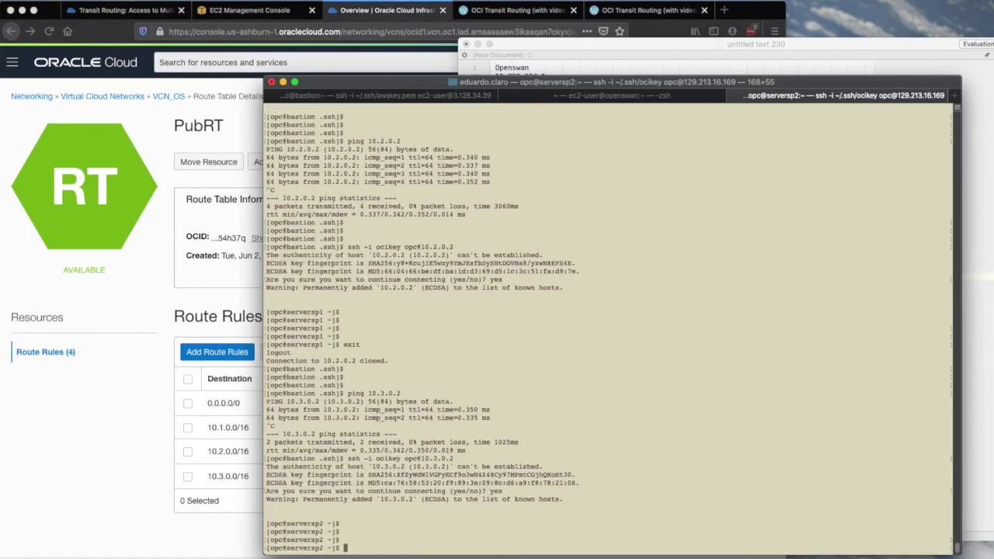
Step: Log out of Serversp2 and out of the bastion to return to the local shell
{"action": "type", "text": "exit"}
{"action": "key", "text": "Return"}
{"action": "key", "text": "Return"}
{"action": "key", "text": "Return"}
{"action": "key", "text": "Return"}
{"action": "key", "text": "Return"}
{"action": "type", "text": "exit"}
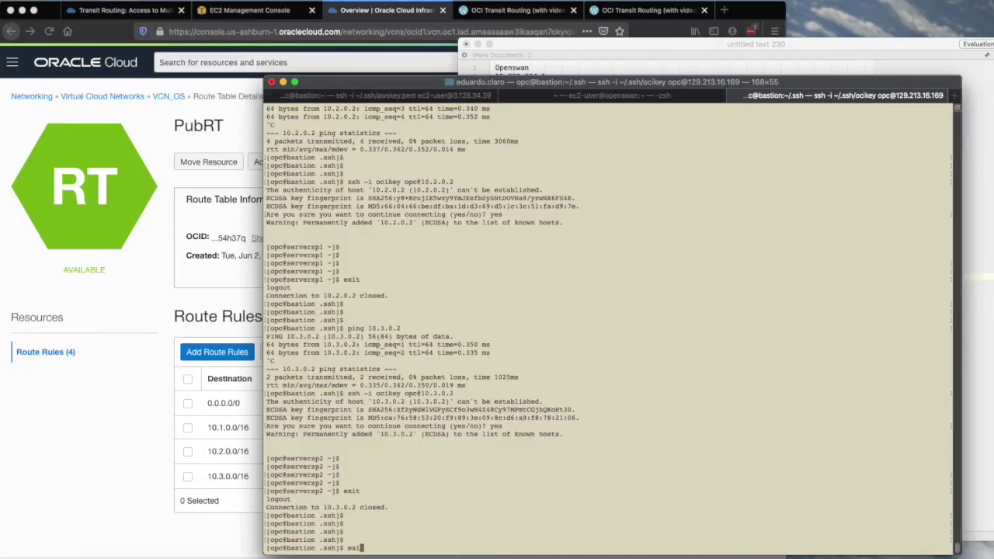
{"action": "key", "text": "Return"}
{"action": "key", "text": "Return"}
{"action": "key", "text": "Return"}
{"action": "key", "text": "Return"}
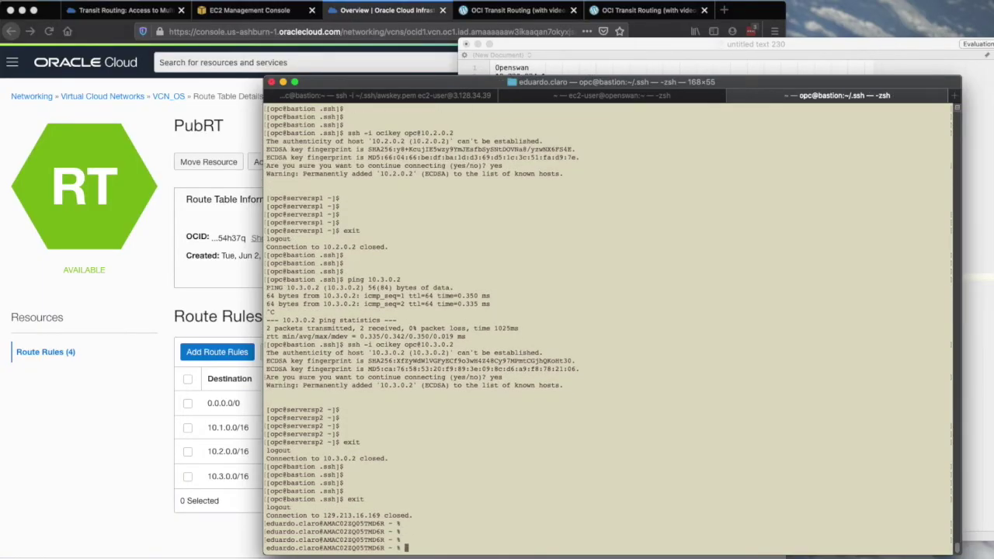
{"action": "key", "text": "Up"}
{"action": "key", "text": "BackSpace"}
{"action": "key", "text": "BackSpace"}
{"action": "key", "text": "BackSpace"}
{"action": "key", "text": "BackSpace"}
{"action": "key", "text": "BackSpace"}
{"action": "key", "text": "BackSpace"}
{"action": "key", "text": "BackSpace"}
{"action": "key", "text": "BackSpace"}
{"action": "key", "text": "BackSpace"}
{"action": "key", "text": "BackSpace"}
{"action": "key", "text": "BackSpace"}
{"action": "key", "text": "BackSpace"}
{"action": "key", "text": "ctrl+u"}
Step: Review the connectivity test commands in sections 17.1 and 17.2 of the blog post and return to the terminal
{"action": "key", "text": "super+Tab"}
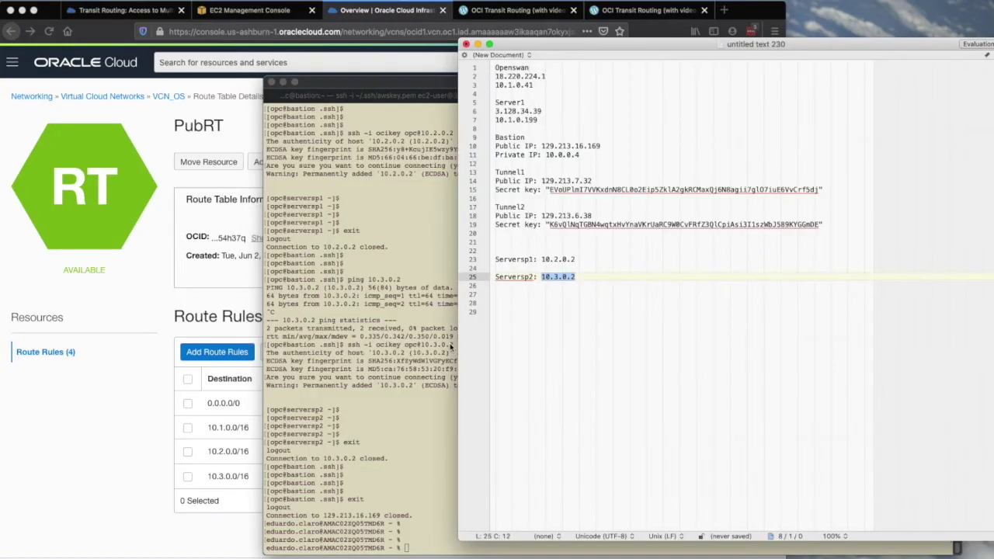
{"action": "left_click", "coordinate": [526, 10]}
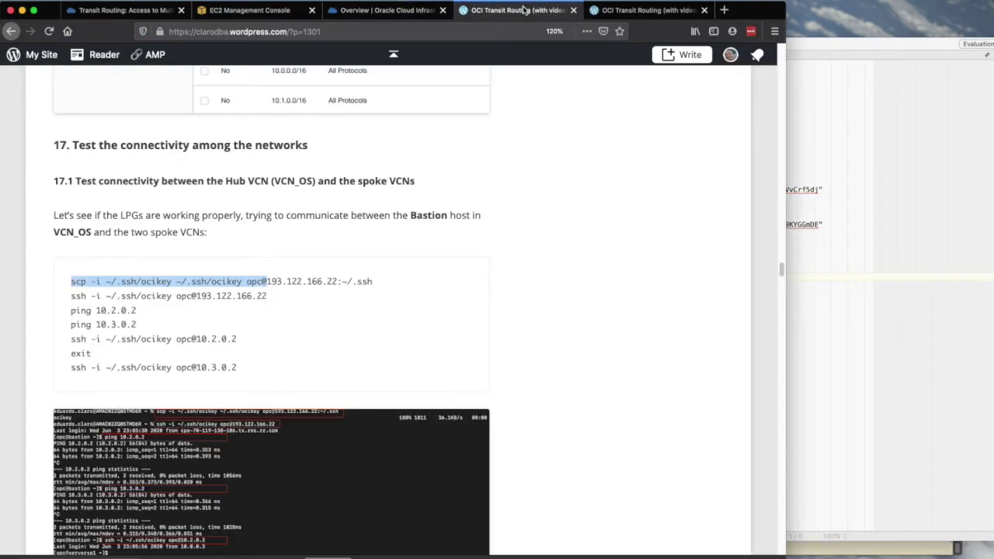
{"action": "left_click", "coordinate": [631, 11]}
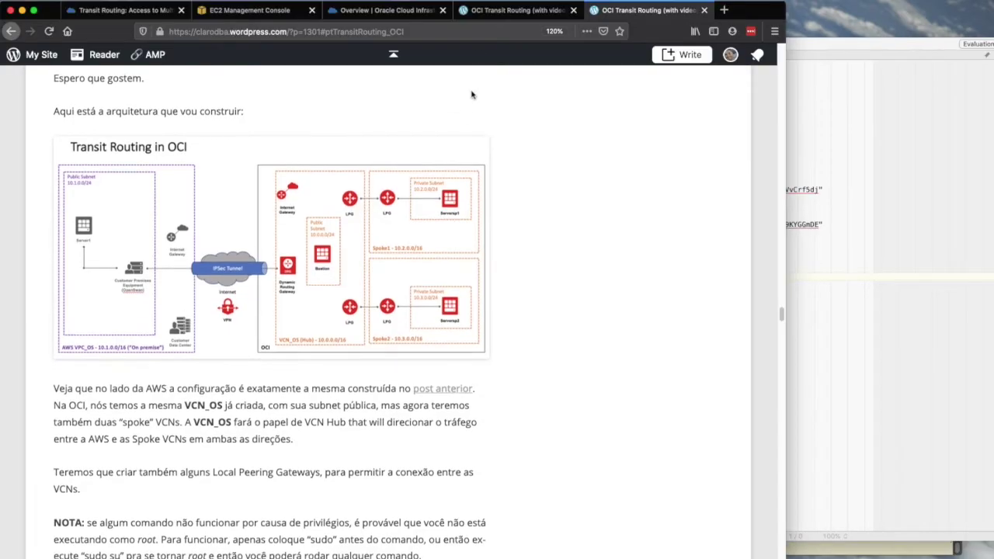
{"action": "left_click", "coordinate": [497, 18]}
{"action": "left_click", "coordinate": [300, 310]}
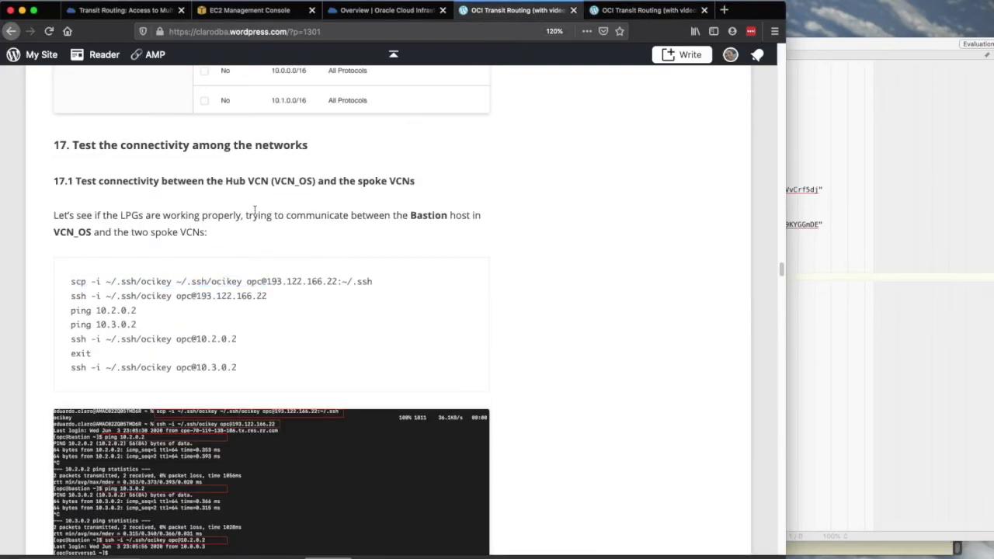
{"action": "left_click_drag", "start_coordinate": [192, 181], "coordinate": [428, 311]}
{"action": "left_click", "coordinate": [428, 310]}
{"action": "scroll", "coordinate": [432, 311], "scroll_direction": "down", "scroll_amount": 5}
{"action": "scroll", "coordinate": [431, 311], "scroll_direction": "down", "scroll_amount": 7}
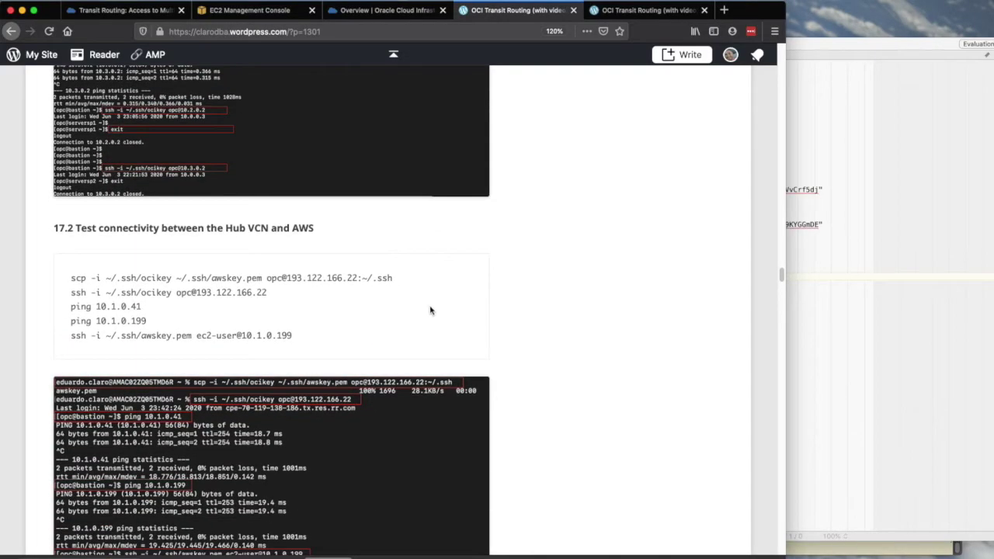
{"action": "left_click_drag", "start_coordinate": [70, 273], "coordinate": [381, 330]}
{"action": "left_click", "coordinate": [382, 329]}
{"action": "key", "text": "super+Tab"}
{"action": "key", "text": "Return"}
{"action": "key", "text": "Return"}
{"action": "key", "text": "Up"}
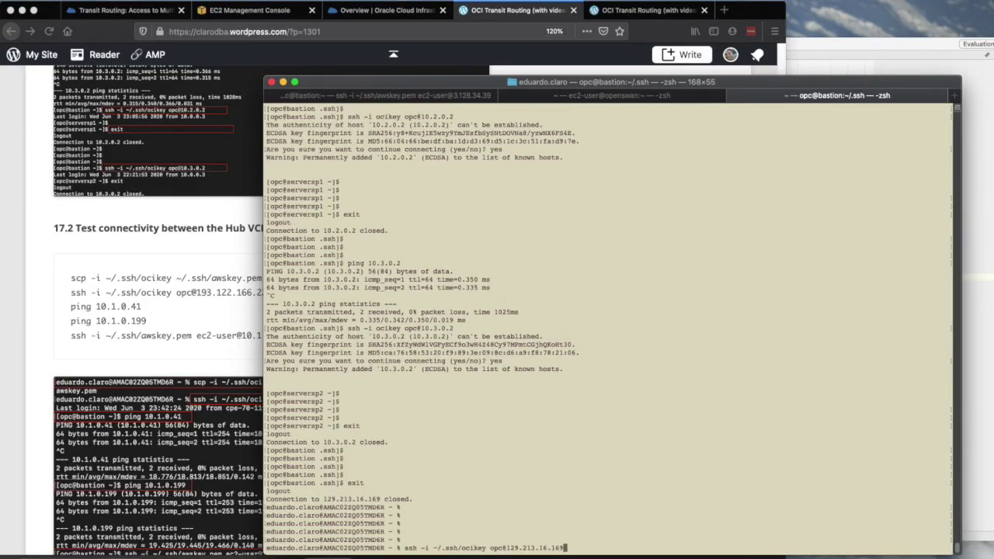
{"action": "key", "text": "BackSpace"}
{"action": "key", "text": "BackSpace"}
{"action": "key", "text": "BackSpace"}
{"action": "key", "text": "BackSpace"}
{"action": "key", "text": "BackSpace"}
{"action": "key", "text": "BackSpace"}
{"action": "key", "text": "BackSpace"}
{"action": "key", "text": "BackSpace"}
{"action": "key", "text": "BackSpace"}
{"action": "key", "text": "BackSpace"}
{"action": "key", "text": "ctrl+c"}
{"action": "key", "text": "Return"}
{"action": "key", "text": "Return"}
{"action": "key", "text": "Up"}
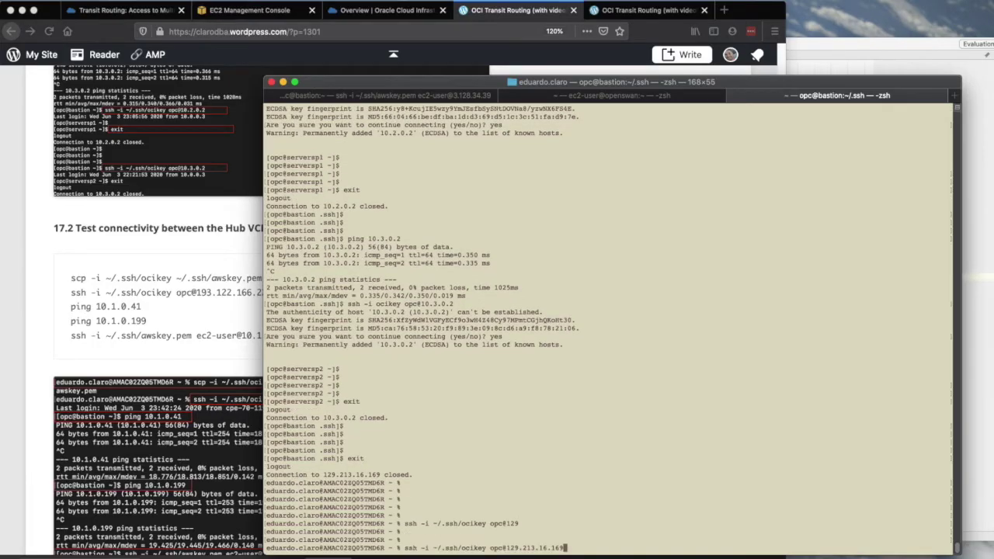
{"action": "key", "text": "Return"}
{"action": "key", "text": "Return"}
{"action": "key", "text": "Return"}
{"action": "key", "text": "Return"}
{"action": "key", "text": "Return"}
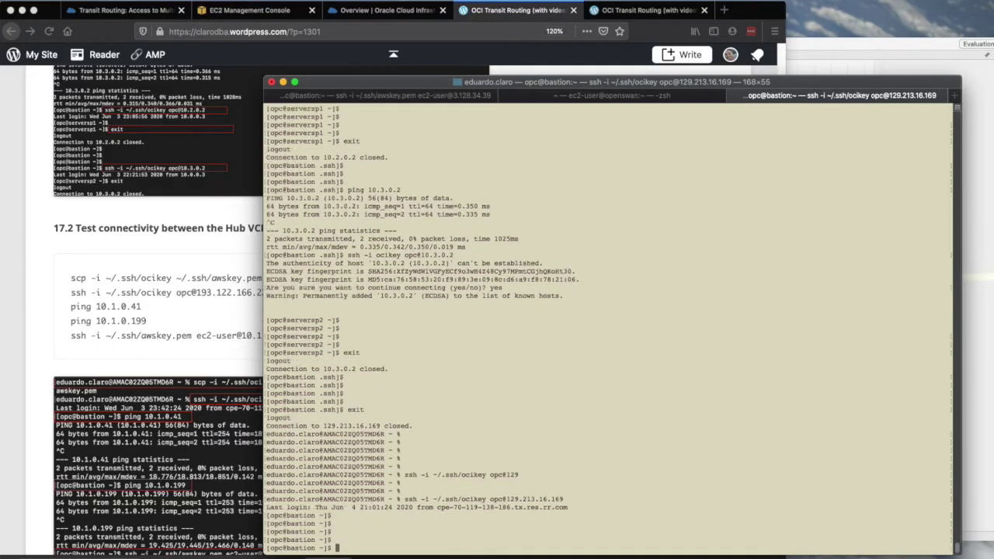
{"action": "double_click", "coordinate": [303, 507]}
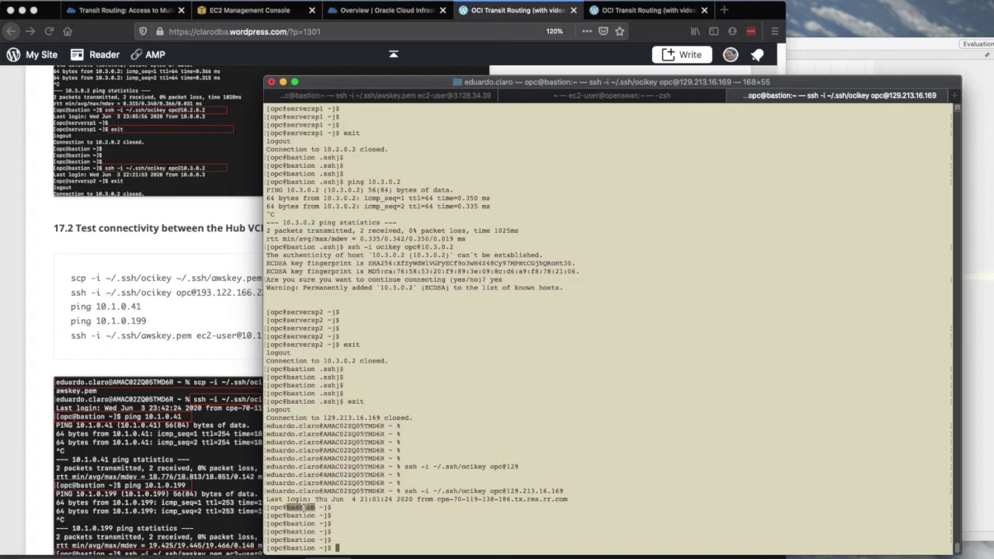
{"action": "left_click_drag", "start_coordinate": [705, 82], "coordinate": [735, 56]}
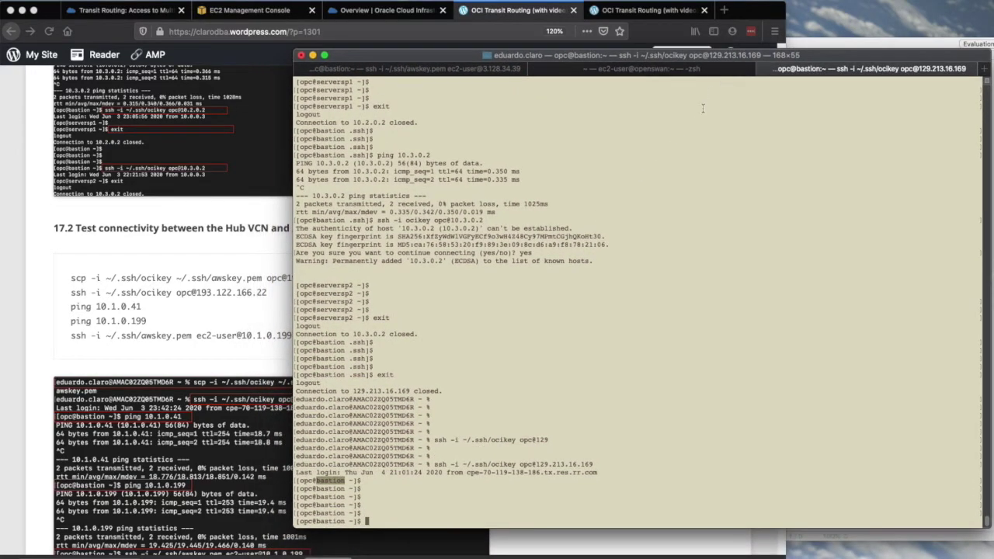
Step: Ping Server1's private address 10.1.0.199 from the bastion, taking the address from the notes, and stop the ping
{"action": "type", "text": "ping"}
{"action": "key", "text": "super+Tab"}
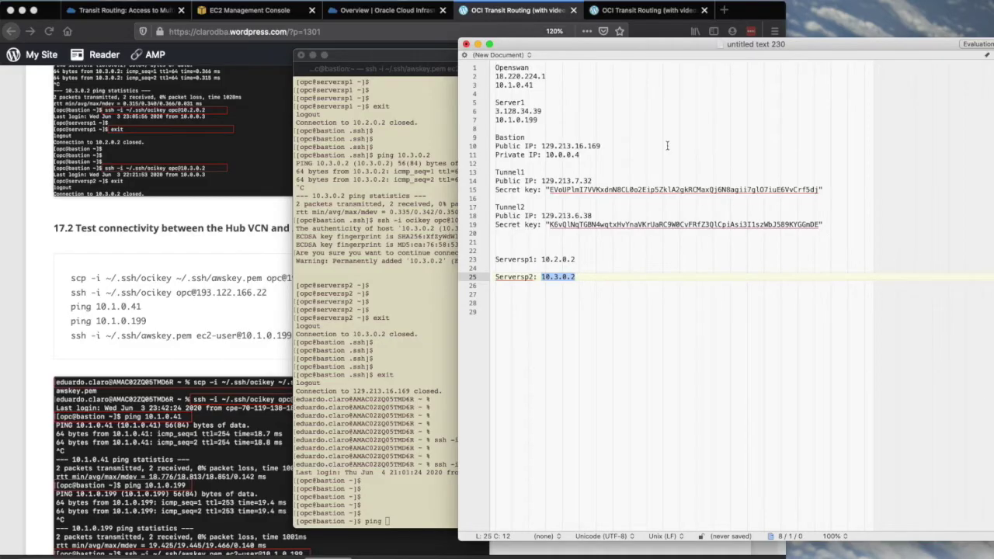
{"action": "left_click", "coordinate": [666, 145]}
{"action": "left_click_drag", "start_coordinate": [553, 119], "coordinate": [493, 120]}
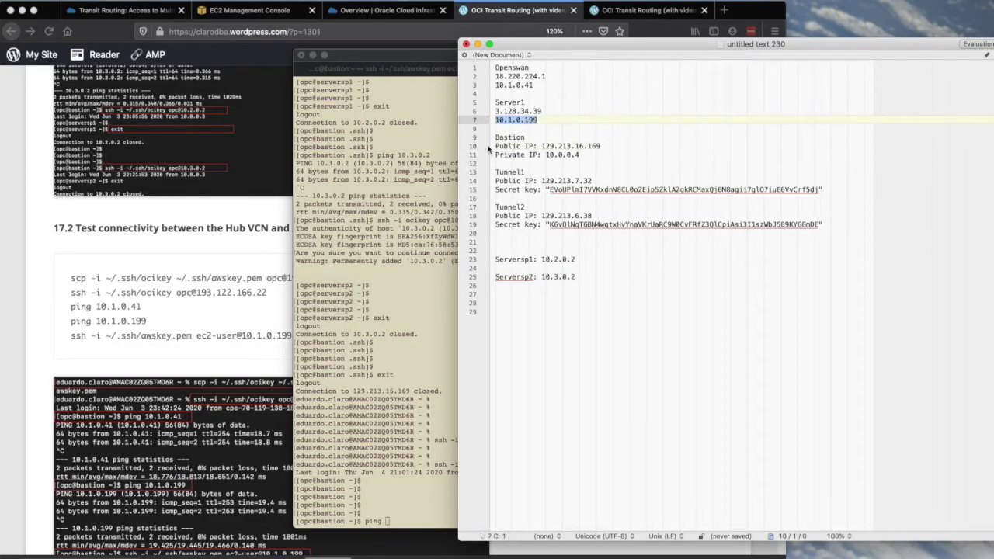
{"action": "key", "text": "super+c"}
{"action": "key", "text": "super+Tab"}
{"action": "key", "text": "super+v"}
{"action": "key", "text": "Return"}
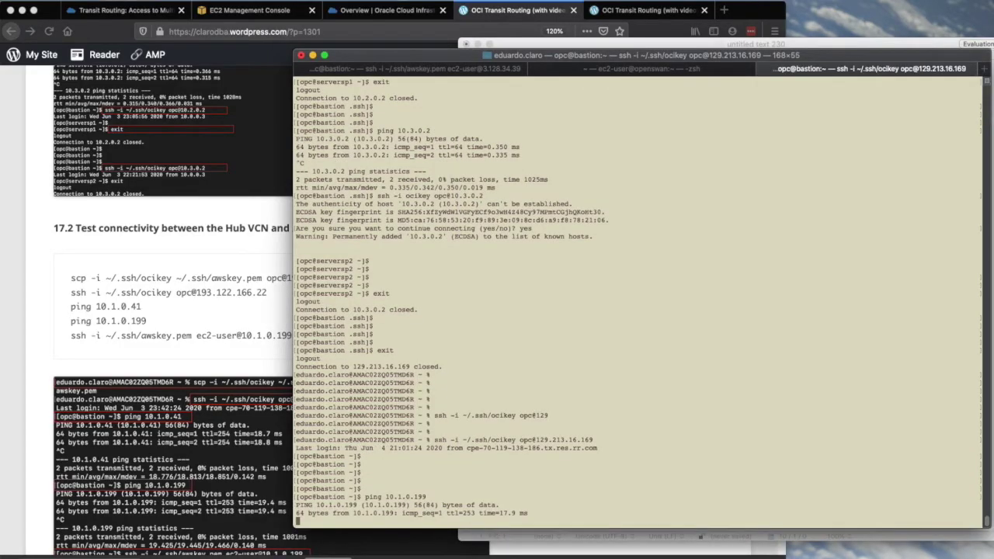
{"action": "key", "text": "ctrl+c"}
{"action": "key", "text": "Return"}
{"action": "key", "text": "Return"}
{"action": "key", "text": "Return"}
{"action": "type", "text": "ssh -"}
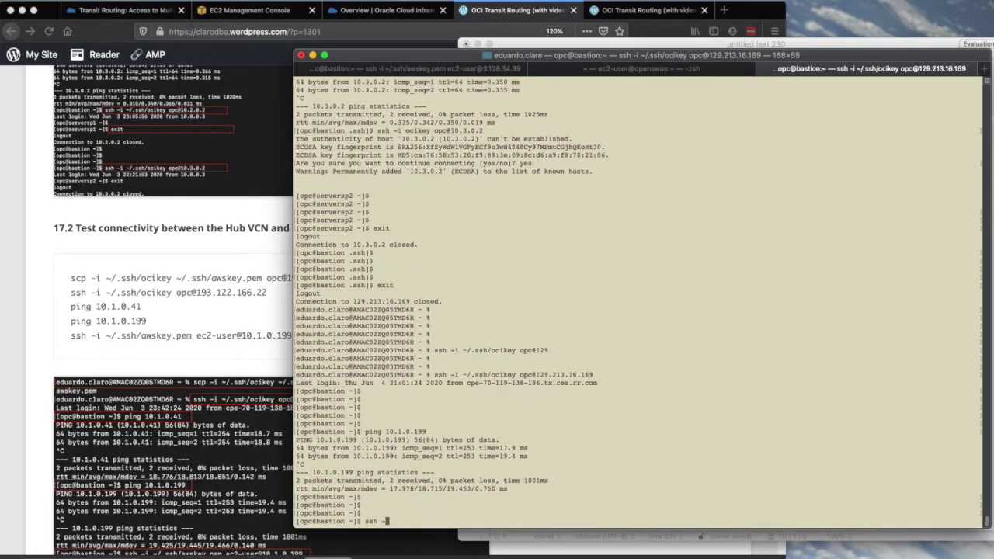
{"action": "type", "text": "i ~/.ssh/aw"}
{"action": "key", "text": "Tab"}
{"action": "type", "text": "ec2-user@10.1.0.199"}
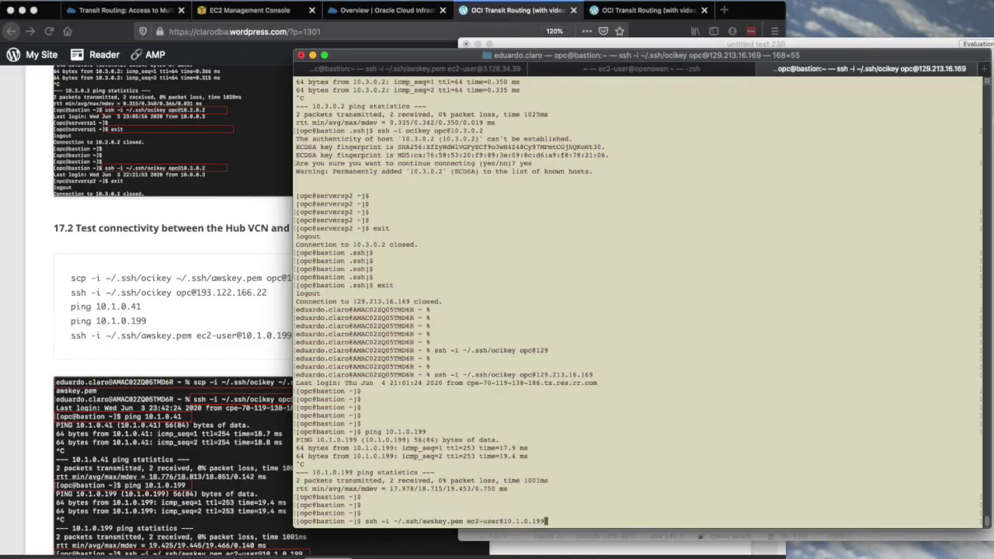
{"action": "key", "text": "super+Tab"}
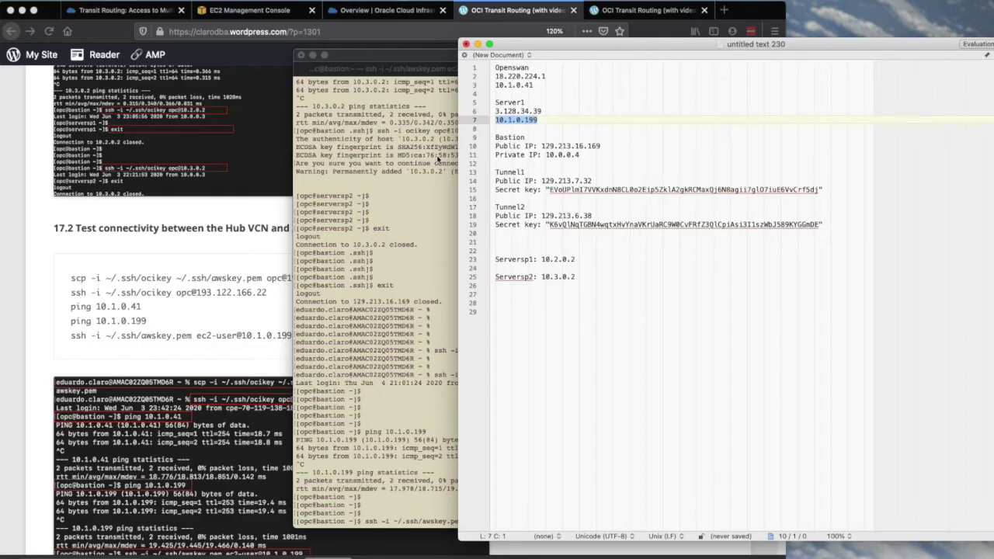
{"action": "left_click", "coordinate": [437, 159]}
{"action": "key", "text": "Return"}
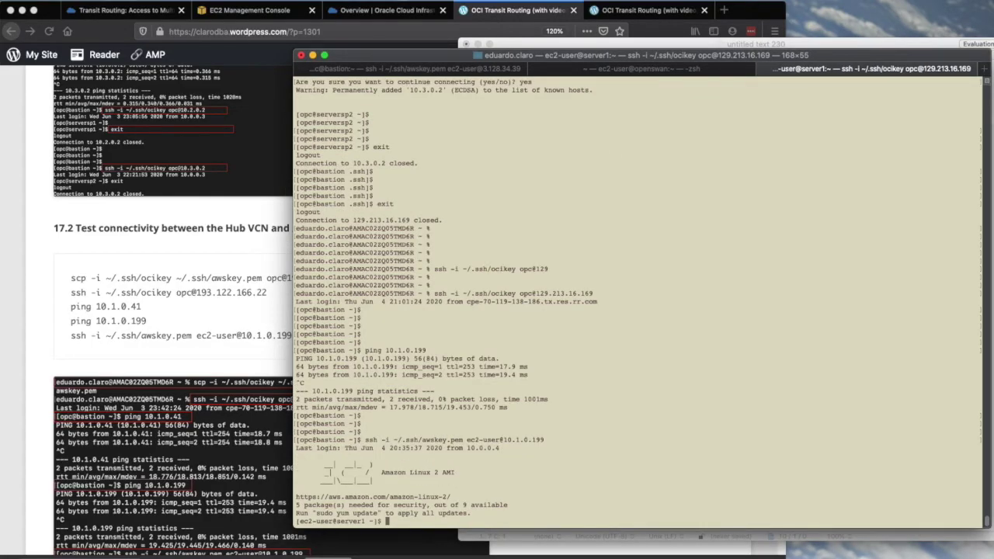
Step: Log out of Server1 to return to the bastion shell
{"action": "key", "text": "Return"}
{"action": "key", "text": "Return"}
{"action": "key", "text": "Return"}
{"action": "type", "text": "exit"}
{"action": "key", "text": "Return"}
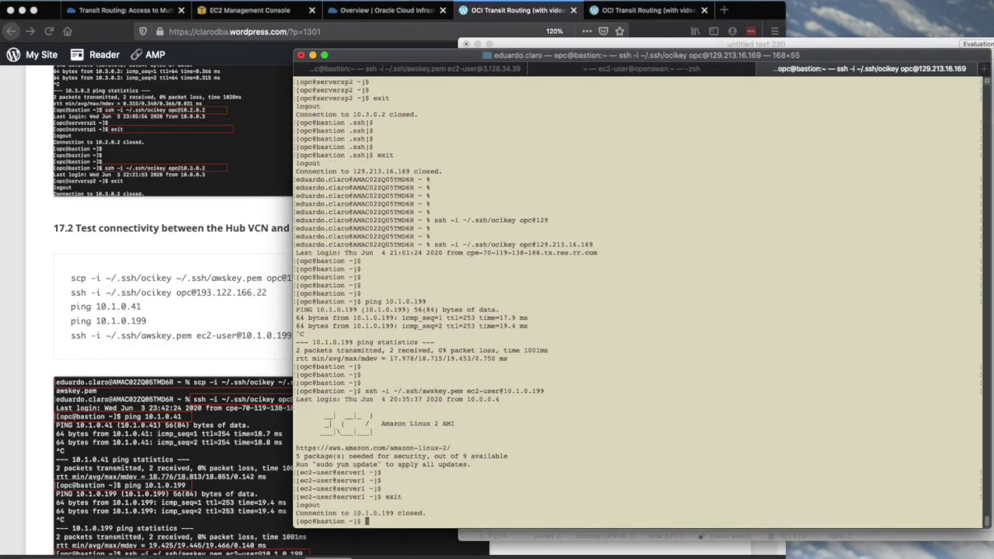
{"action": "key", "text": "Return"}
{"action": "key", "text": "Return"}
Step: Review section 17.3 of the blog post and the Transit Routing in OCI diagram, and return to the terminal
{"action": "left_click", "coordinate": [162, 289]}
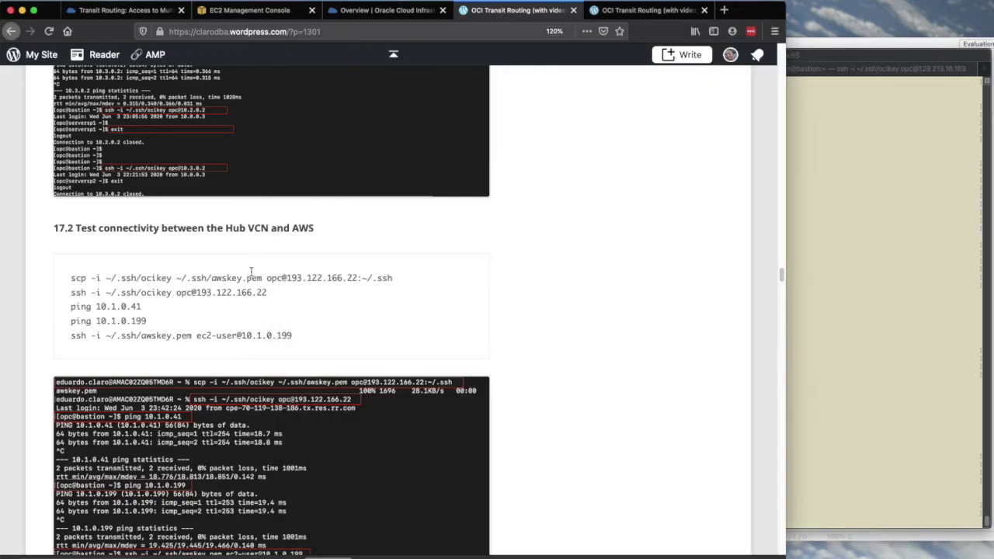
{"action": "scroll", "coordinate": [318, 294], "scroll_direction": "down", "scroll_amount": 5}
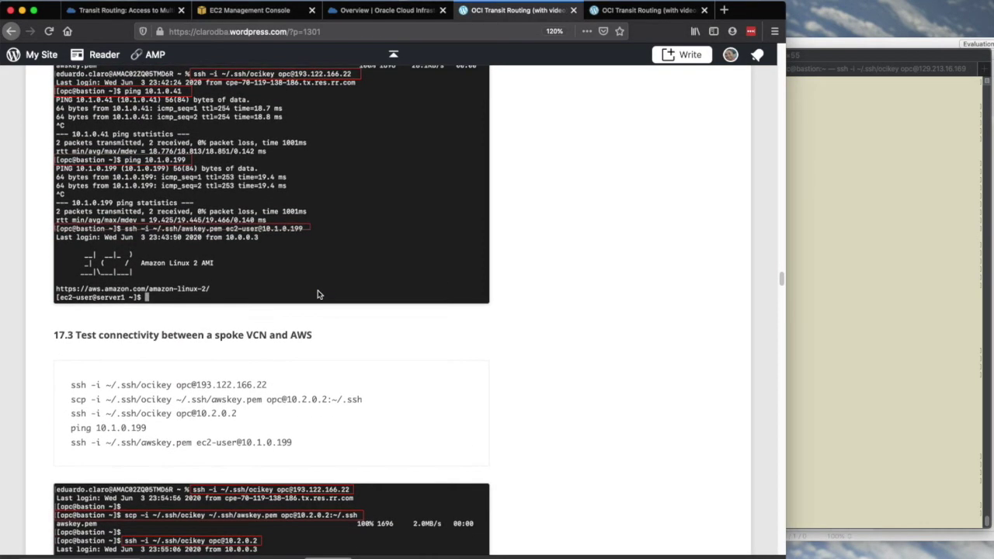
{"action": "left_click", "coordinate": [646, 11]}
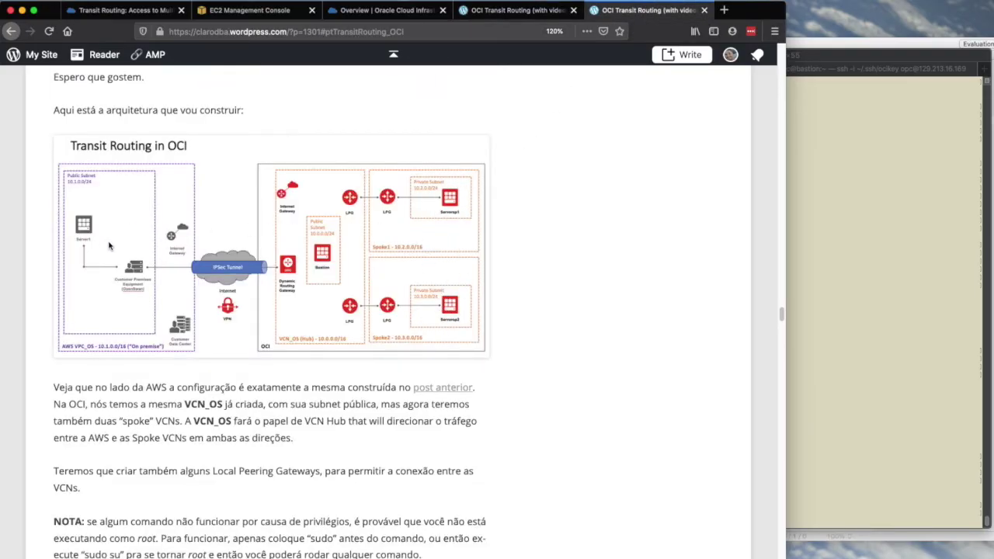
{"action": "key", "text": "super+Tab"}
{"action": "key", "text": "Return"}
{"action": "key", "text": "Return"}
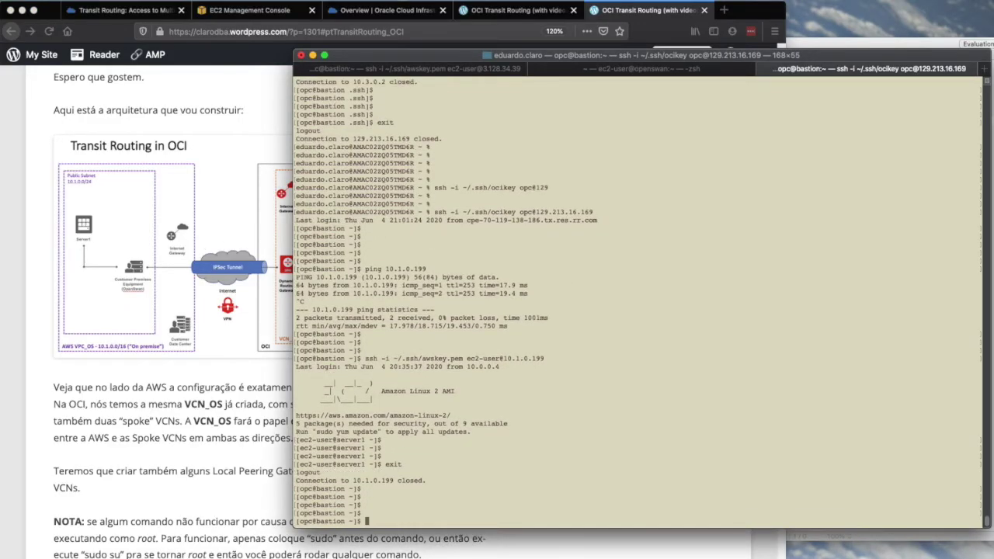
{"action": "key", "text": "Up"}
{"action": "key", "text": "Up"}
{"action": "key", "text": "Up"}
{"action": "key", "text": "Up"}
{"action": "key", "text": "BackSpace"}
{"action": "key", "text": "BackSpace"}
{"action": "key", "text": "BackSpace"}
{"action": "key", "text": "BackSpace"}
{"action": "key", "text": "BackSpace"}
{"action": "type", "text": "2.0"}
{"action": "type", "text": ".2"}
{"action": "key", "text": "super+Tab"}
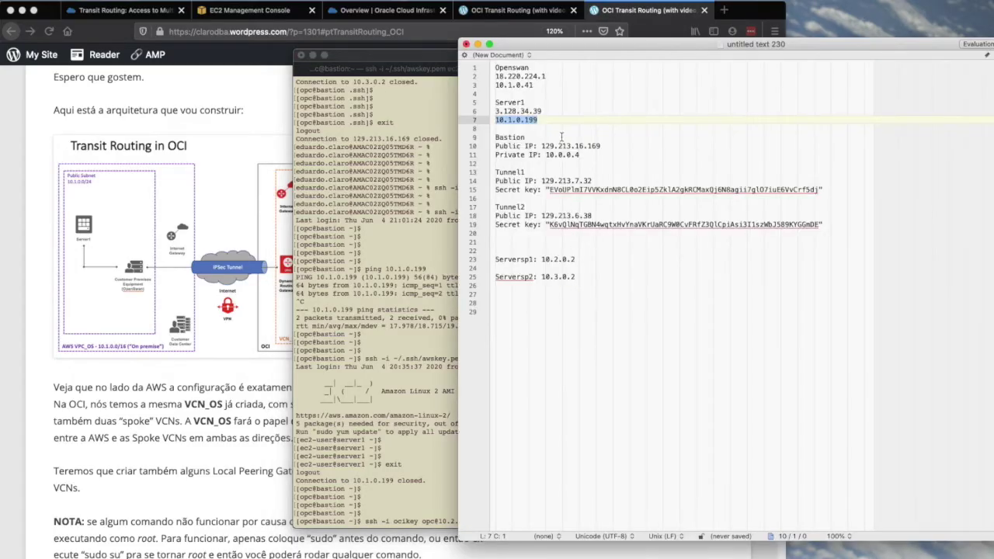
{"action": "left_click", "coordinate": [561, 138]}
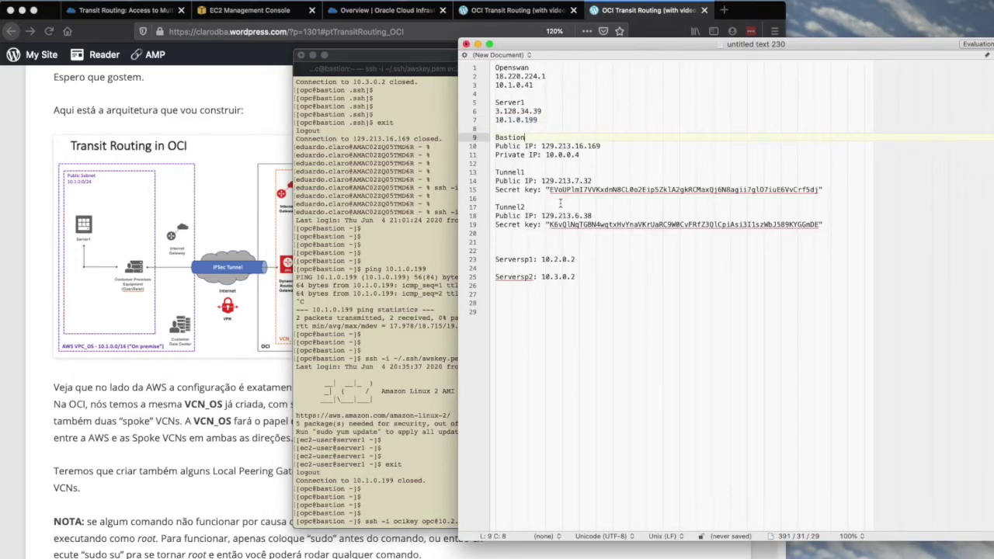
{"action": "left_click_drag", "start_coordinate": [579, 262], "coordinate": [468, 262]}
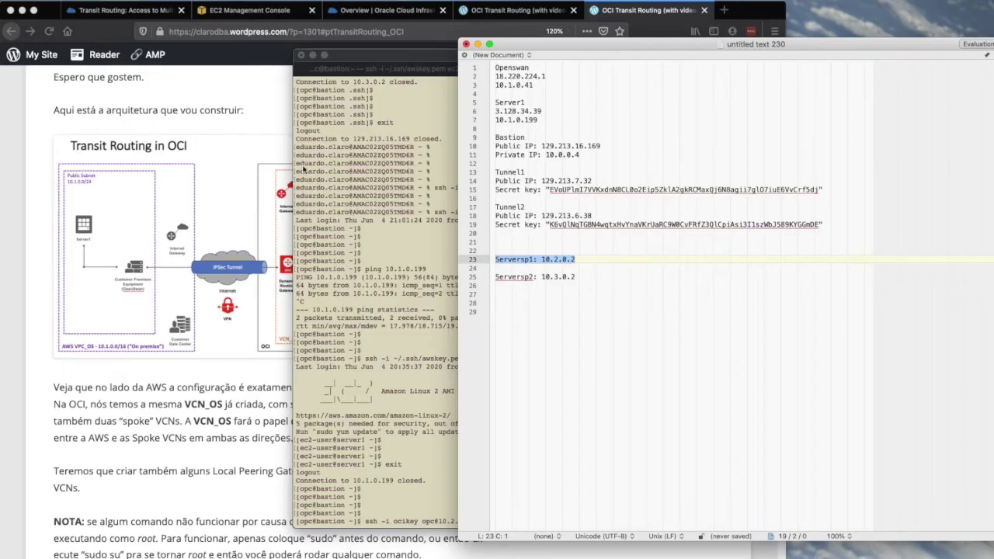
{"action": "left_click", "coordinate": [272, 143]}
{"action": "key", "text": "super+Tab"}
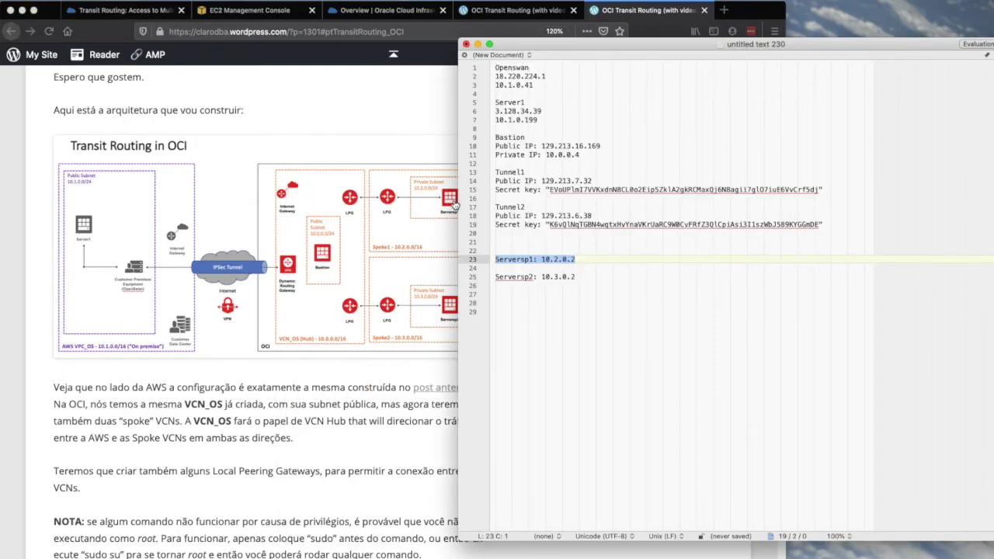
{"action": "key", "text": "super+Tab"}
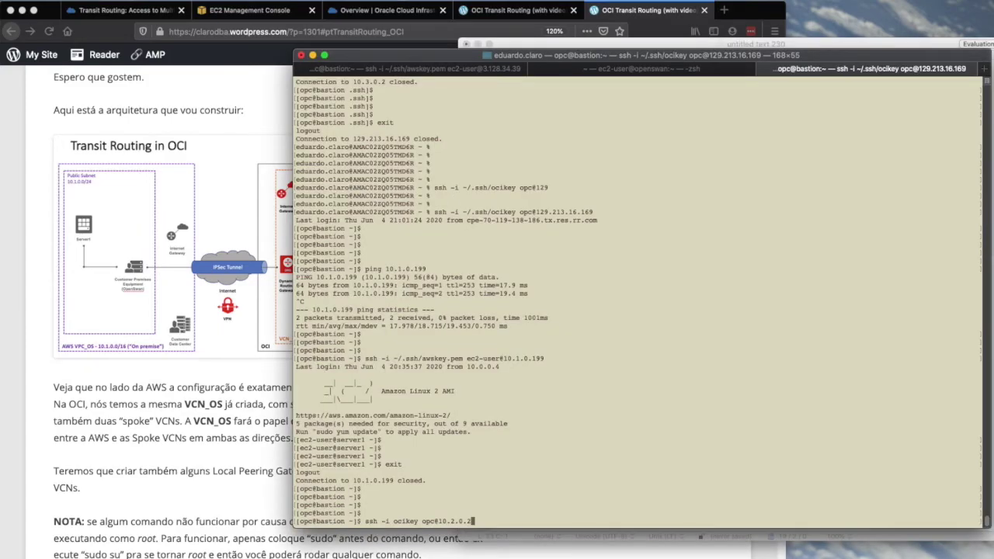
{"action": "key", "text": "Return"}
{"action": "key", "text": "Return"}
{"action": "key", "text": "Return"}
{"action": "key", "text": "Return"}
{"action": "key", "text": "Return"}
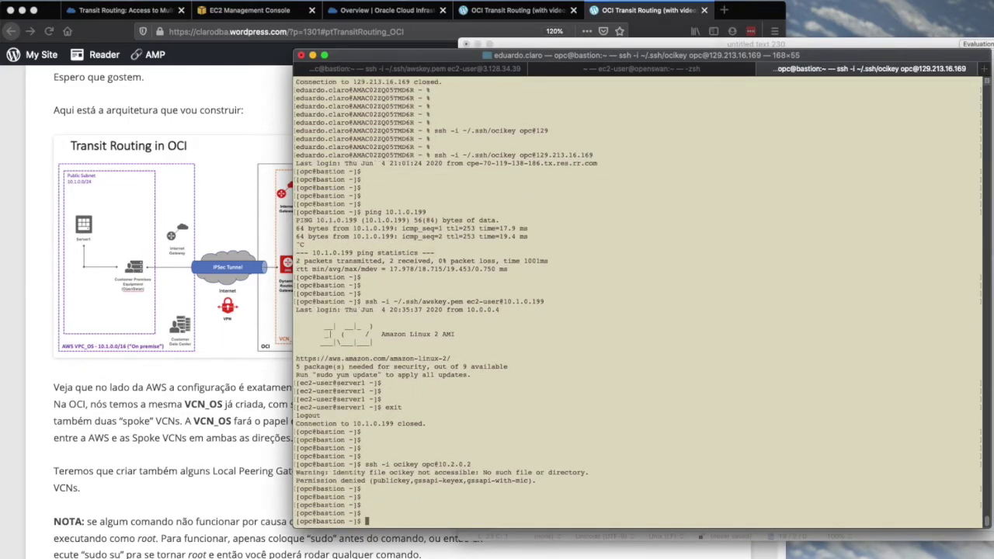
{"action": "key", "text": "Up"}
{"action": "key", "text": "Left"}
{"action": "key", "text": "Left"}
{"action": "key", "text": "Left"}
{"action": "key", "text": "Left"}
{"action": "key", "text": "Left"}
{"action": "key", "text": "Left"}
{"action": "key", "text": "Left"}
{"action": "key", "text": "Left"}
{"action": "key", "text": "Left"}
{"action": "key", "text": "Left"}
{"action": "key", "text": "Left"}
{"action": "key", "text": "Left"}
{"action": "key", "text": "Left"}
{"action": "key", "text": "Left"}
{"action": "key", "text": "Left"}
{"action": "key", "text": "Left"}
{"action": "key", "text": "Left"}
{"action": "key", "text": "Left"}
{"action": "type", "text": "~/.ssh/"}
{"action": "key", "text": "Return"}
{"action": "key", "text": "Return"}
{"action": "key", "text": "Return"}
{"action": "key", "text": "Return"}
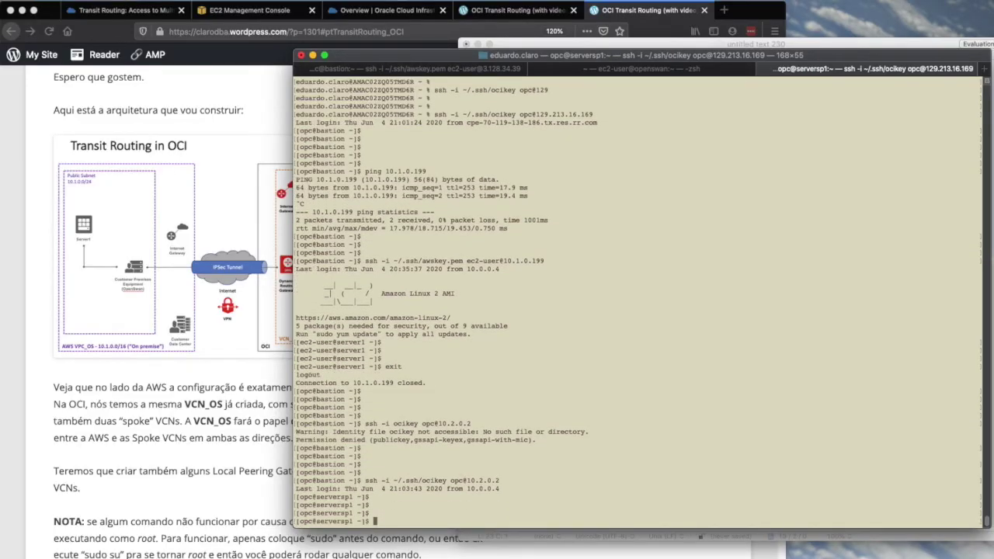
{"action": "key", "text": "Return"}
{"action": "key", "text": "Return"}
Step: Ping 10.1.0.199 from Serversp1, copying the address from the notes, and stop the ping
{"action": "type", "text": "ping"}
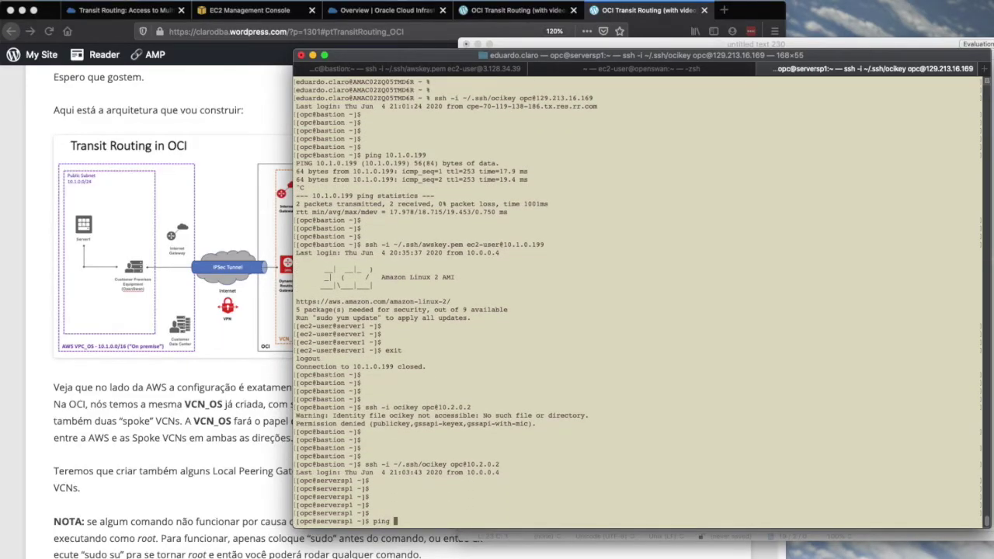
{"action": "left_click", "coordinate": [559, 44]}
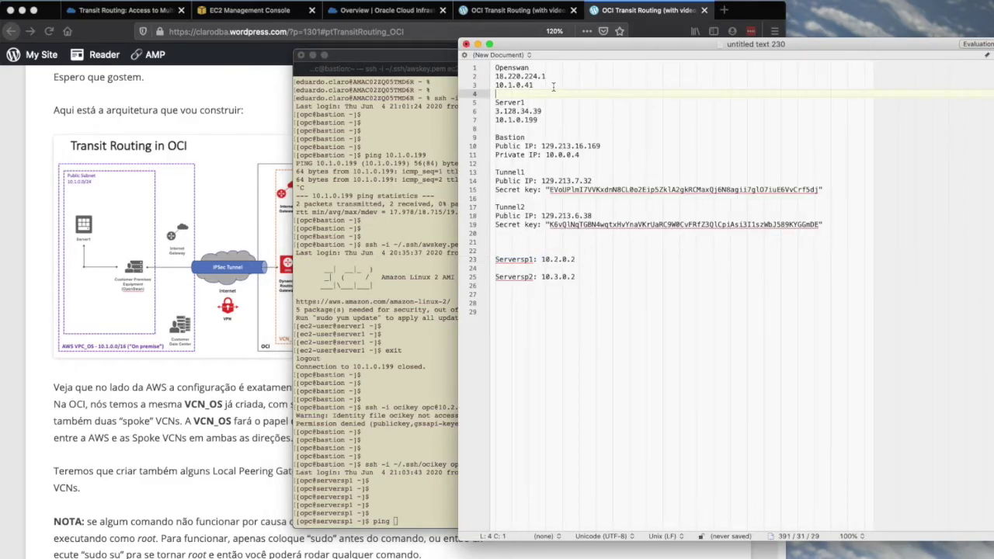
{"action": "left_click_drag", "start_coordinate": [545, 118], "coordinate": [469, 124]}
{"action": "key", "text": "super+c"}
{"action": "left_click", "coordinate": [439, 169]}
{"action": "key", "text": "super+v"}
{"action": "key", "text": "Return"}
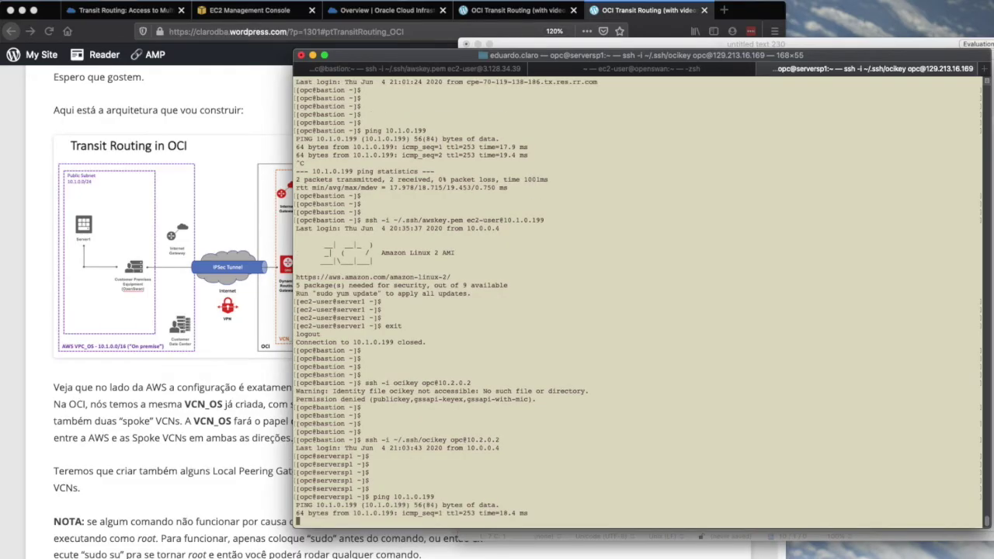
{"action": "key", "text": "ctrl+c"}
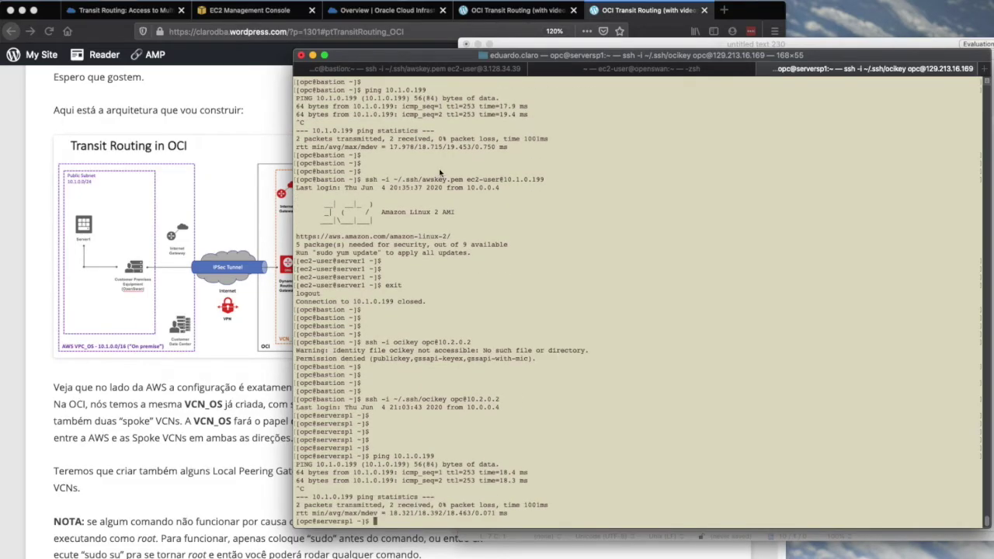
Step: Look over the architecture diagram's path between the spoke and AWS, and log out of Serversp1 to the bastion
{"action": "key", "text": "super+Tab"}
{"action": "left_click", "coordinate": [281, 139]}
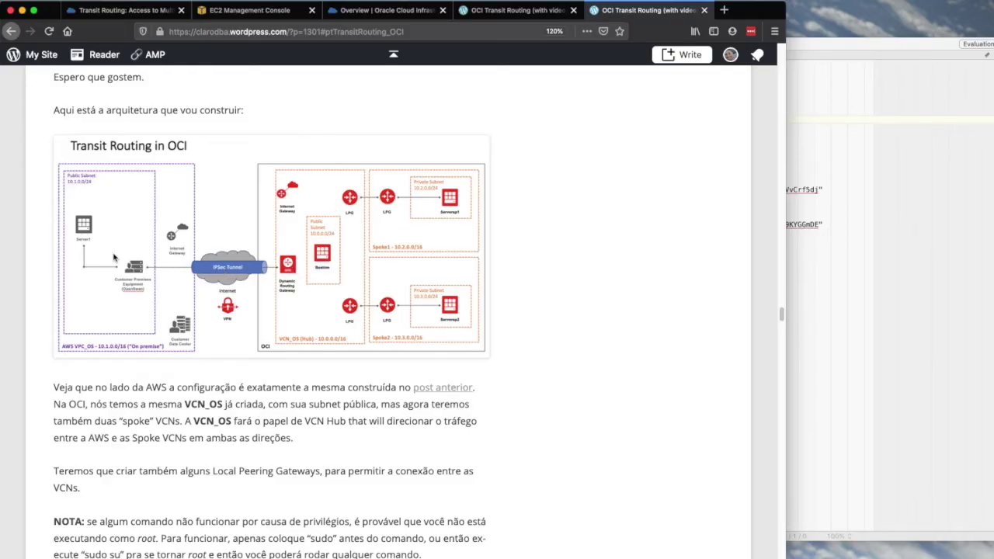
{"action": "key", "text": "super+Tab"}
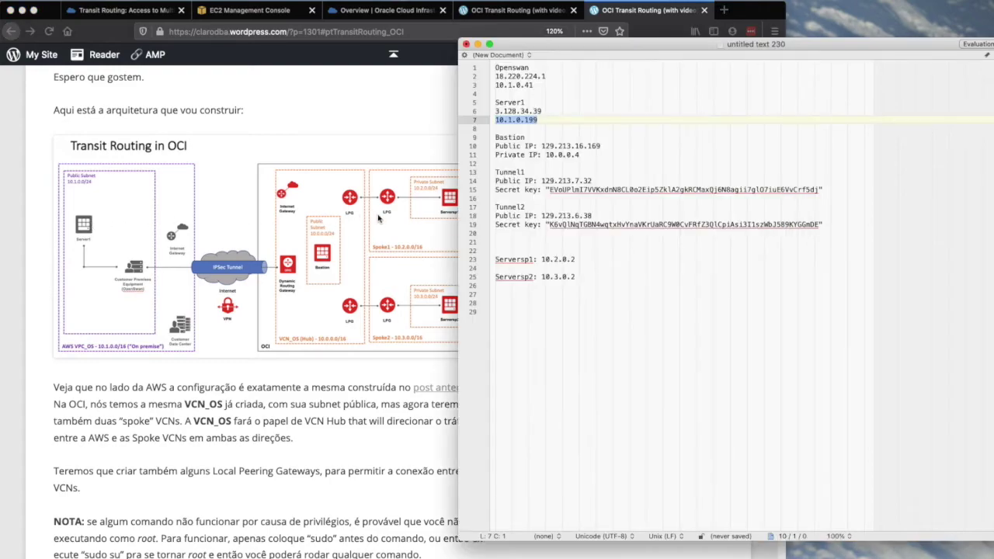
{"action": "key", "text": "super+Tab"}
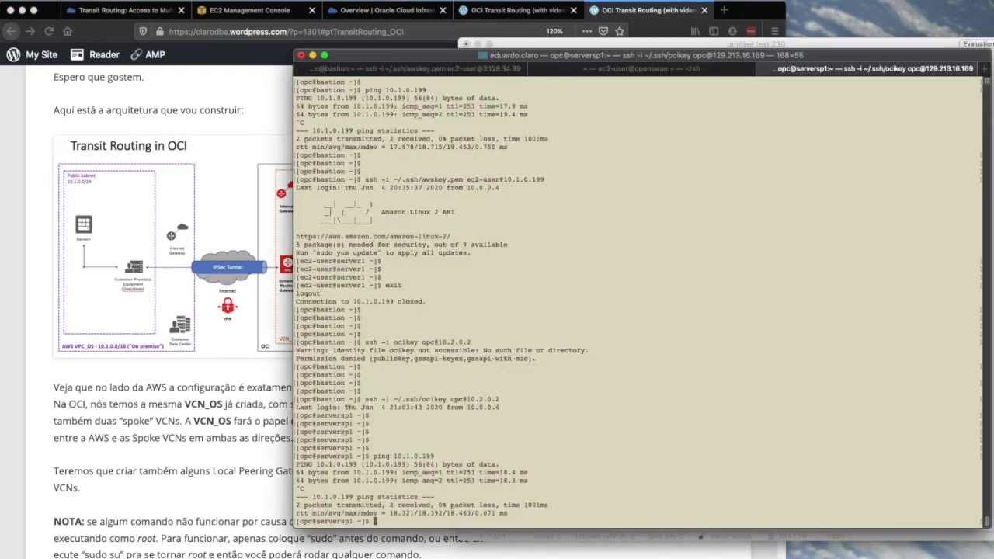
{"action": "key", "text": "Return"}
{"action": "key", "text": "Return"}
{"action": "type", "text": "exit"}
{"action": "key", "text": "Return"}
{"action": "key", "text": "Return"}
{"action": "key", "text": "Return"}
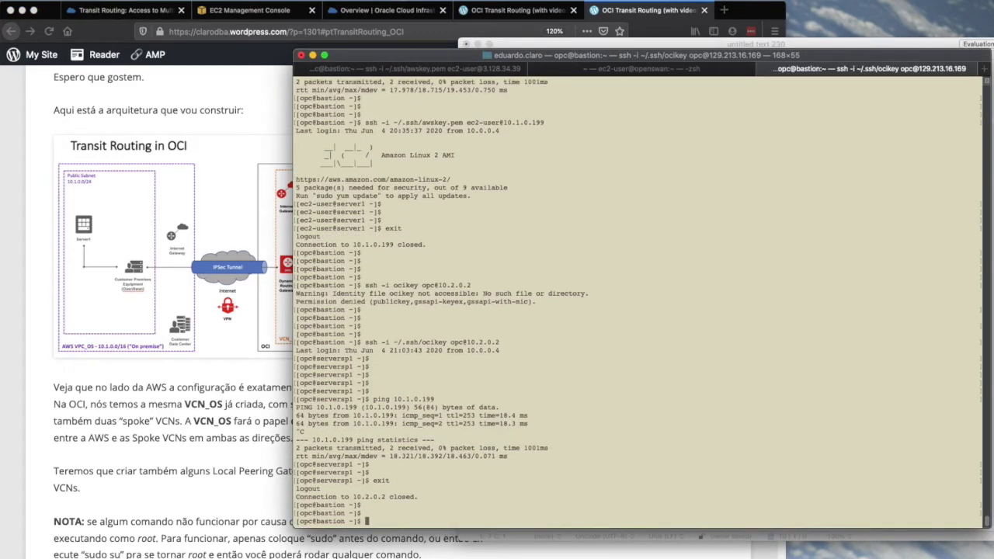
{"action": "key", "text": "Up"}
{"action": "key", "text": "Left"}
{"action": "key", "text": "Left"}
{"action": "key", "text": "Left"}
{"action": "key", "text": "Left"}
{"action": "key", "text": "BackSpace"}
{"action": "type", "text": "3"}
{"action": "key", "text": "Return"}
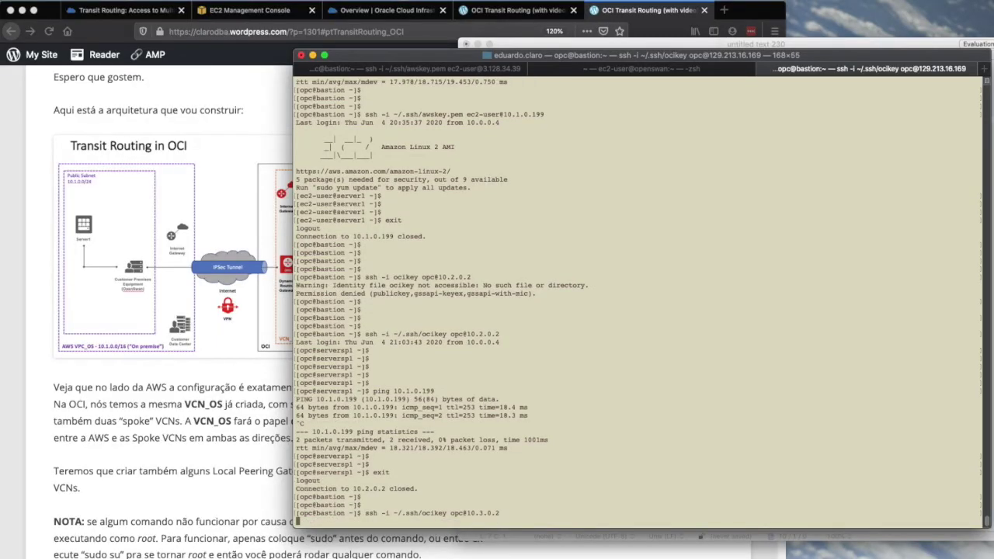
{"action": "key", "text": "Return"}
{"action": "key", "text": "Return"}
{"action": "key", "text": "Return"}
{"action": "key", "text": "Return"}
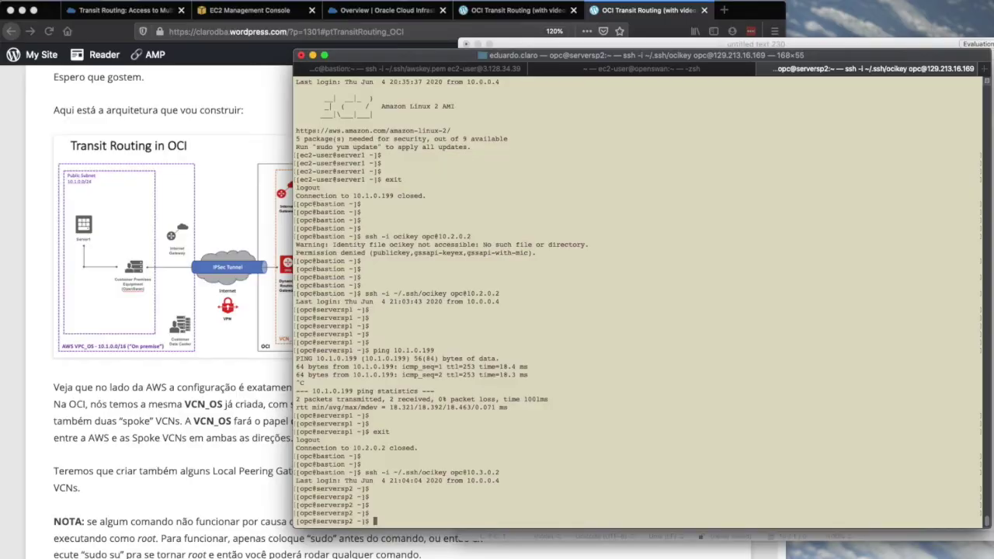
Step: Ping 10.1.0.199 from Serversp2 and stop the ping after a few replies
{"action": "type", "text": "ping 10.1.0.199"}
{"action": "key", "text": "Return"}
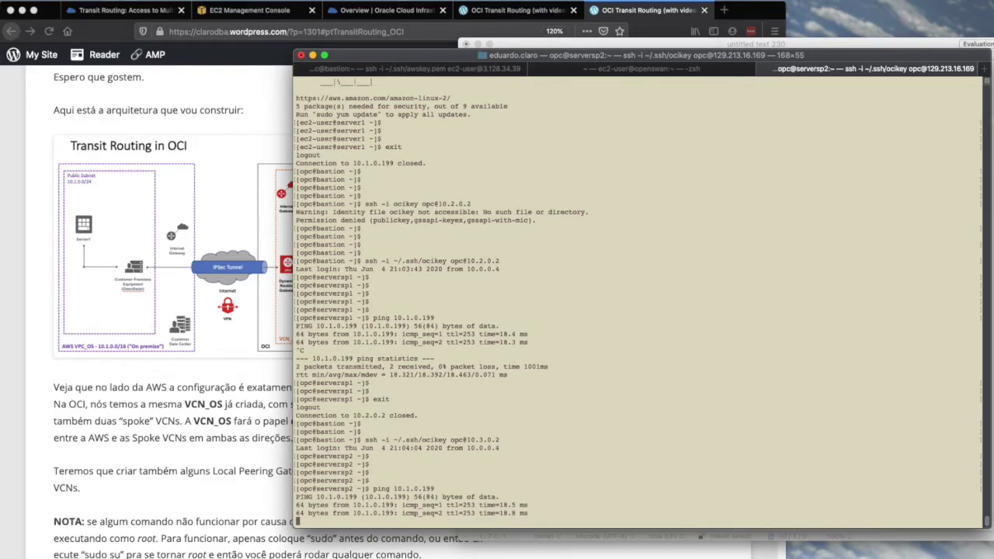
{"action": "key", "text": "ctrl+c"}
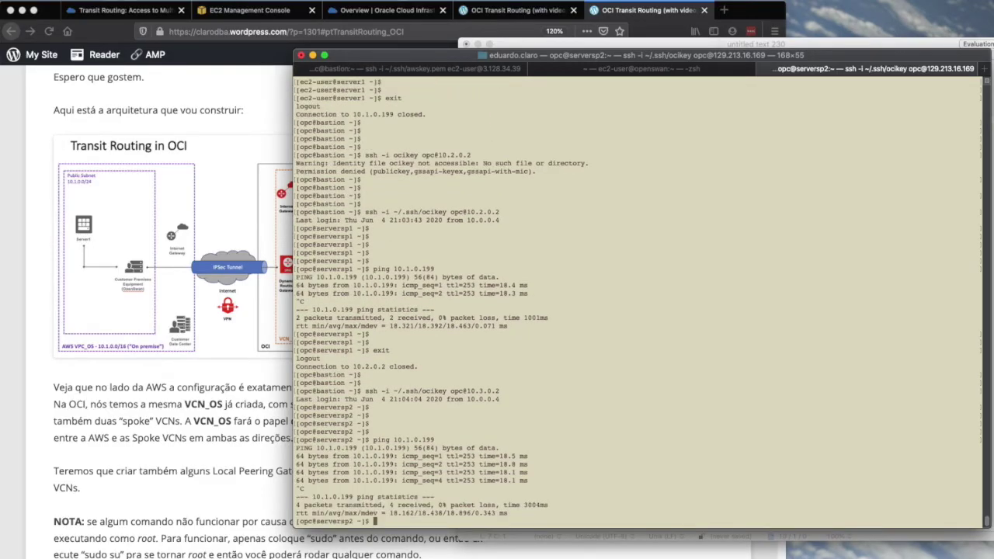
{"action": "key", "text": "Return"}
{"action": "key", "text": "Return"}
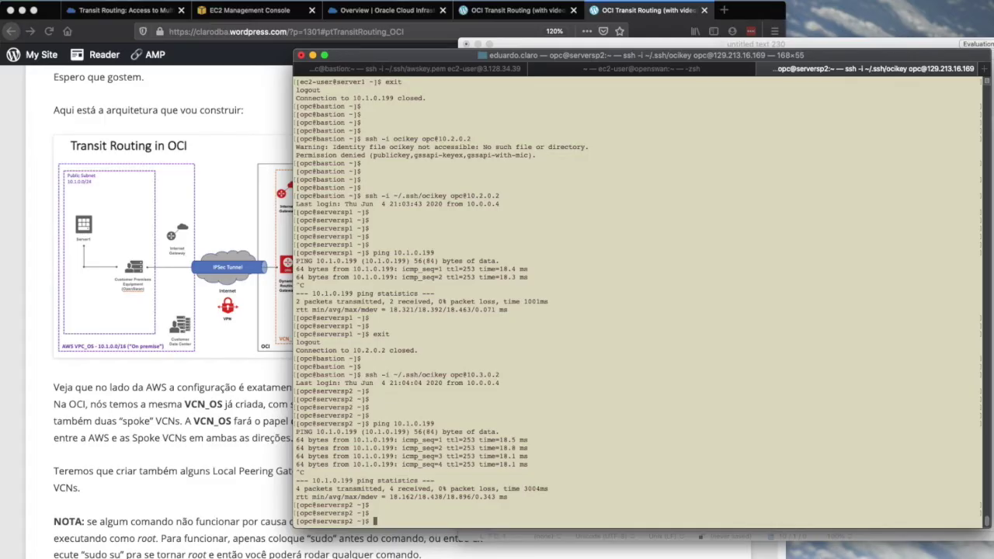
Step: Log out of Serversp2 to return to the bastion shell
{"action": "type", "text": "exit"}
{"action": "key", "text": "Return"}
{"action": "key", "text": "Return"}
{"action": "key", "text": "Return"}
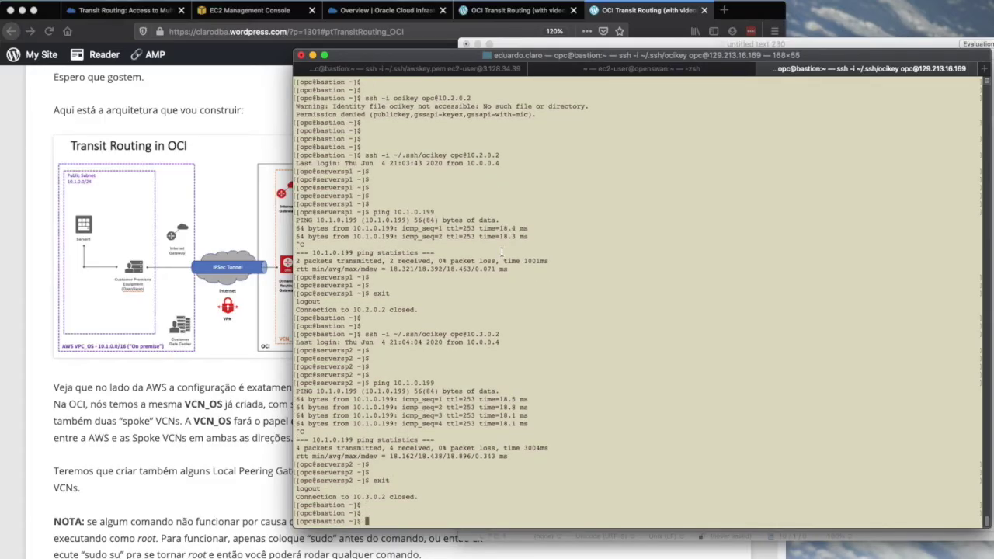
{"action": "left_click", "coordinate": [404, 69]}
{"action": "key", "text": "Return"}
{"action": "key", "text": "Return"}
{"action": "key", "text": "Return"}
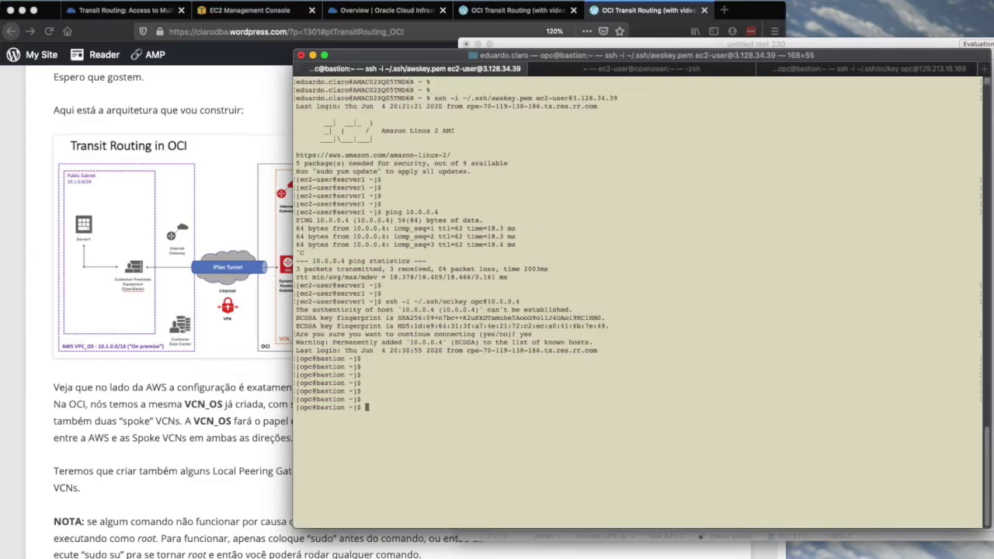
{"action": "type", "text": "exit"}
{"action": "key", "text": "Return"}
{"action": "key", "text": "Return"}
{"action": "key", "text": "Return"}
{"action": "key", "text": "Return"}
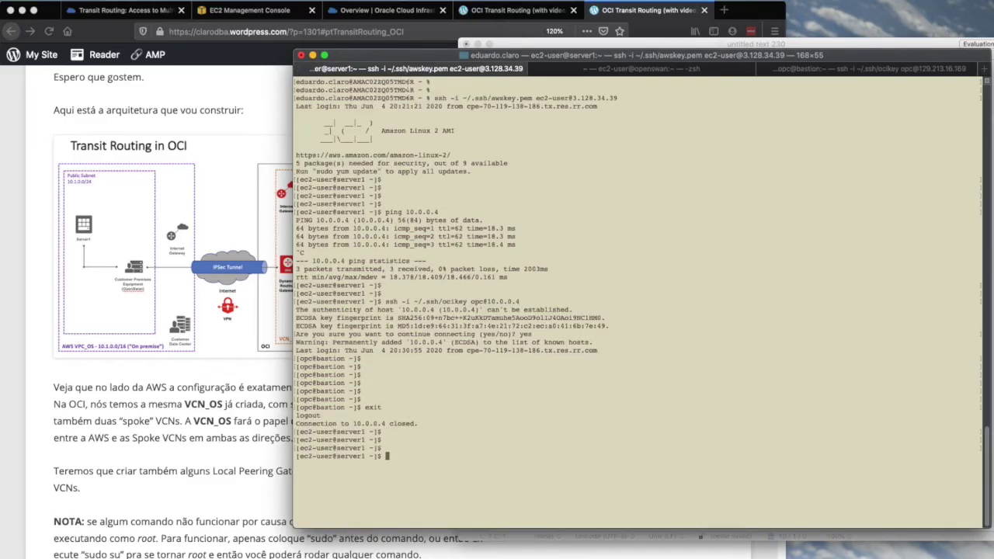
Step: Ping Serversp1 at 10.2.0.2 from Server1, using its address from the text notes, and stop after a couple of replies
{"action": "left_click", "coordinate": [347, 438]}
{"action": "type", "text": "ping"}
{"action": "key", "text": "super+Tab"}
{"action": "left_click", "coordinate": [588, 350]}
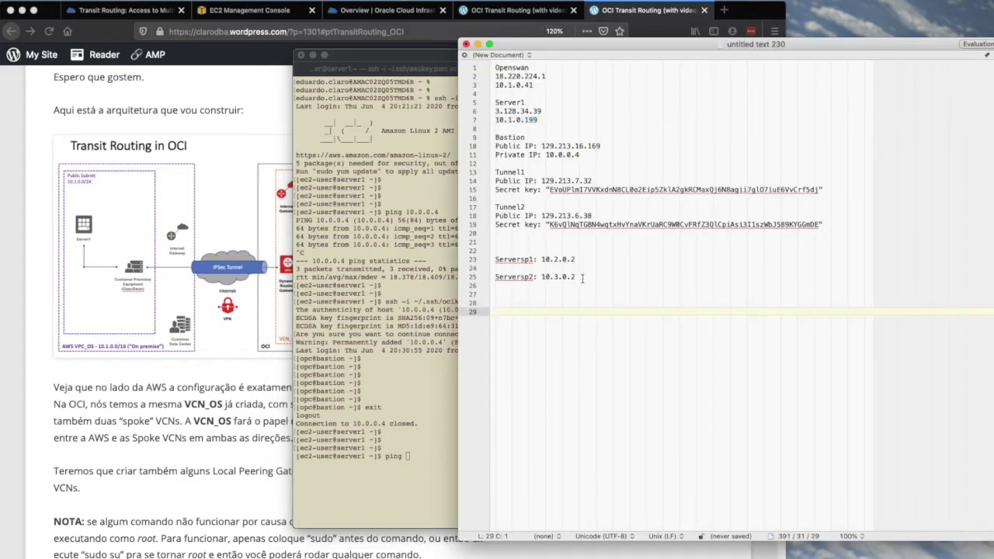
{"action": "left_click_drag", "start_coordinate": [578, 260], "coordinate": [540, 260]}
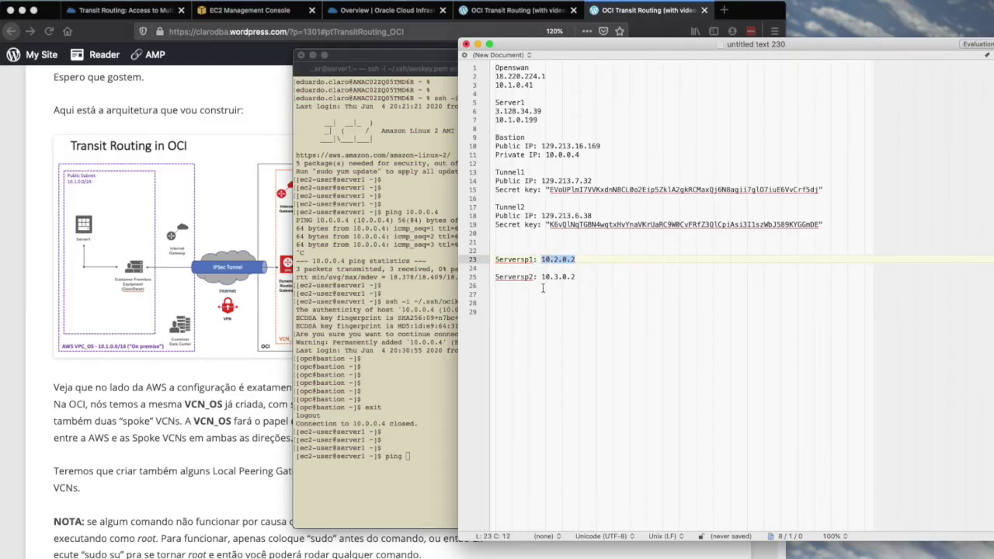
{"action": "left_click", "coordinate": [399, 299]}
{"action": "key", "text": "super+v"}
{"action": "key", "text": "Return"}
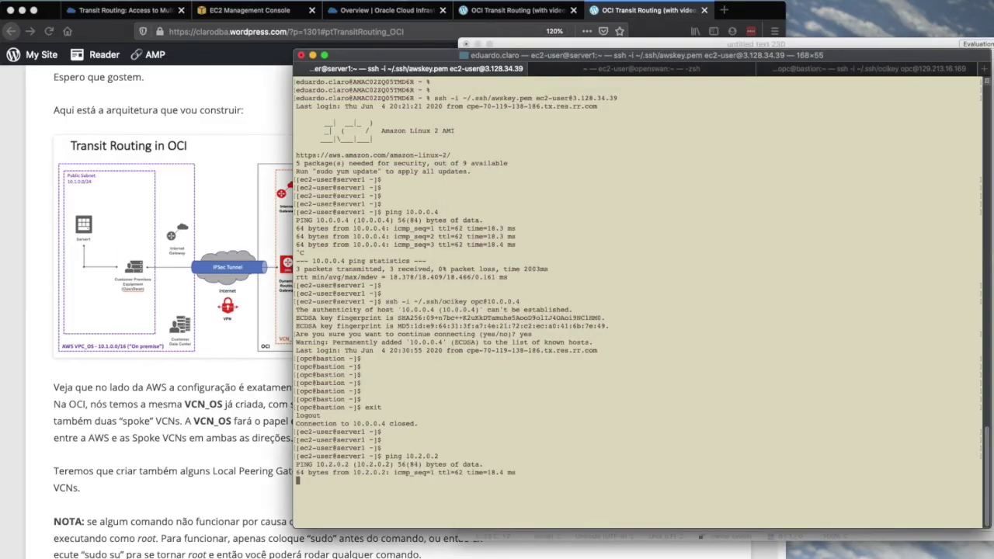
{"action": "key", "text": "ctrl+c"}
Step: Ping Serversp2 from Server1 at the noted address 10.3.0.2 and stop after a couple of replies
{"action": "type", "text": "ping"}
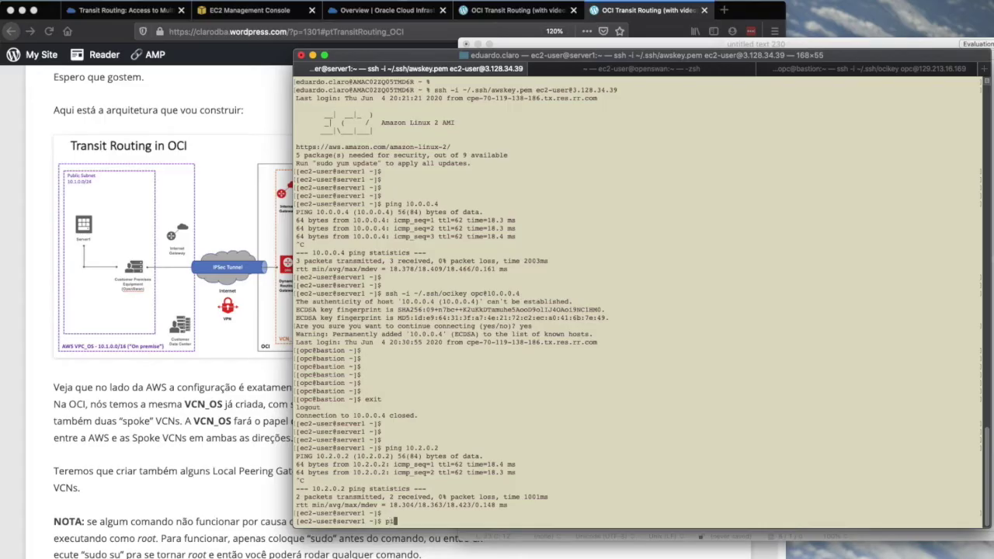
{"action": "key", "text": "super+Tab"}
{"action": "left_click_drag", "start_coordinate": [577, 291], "coordinate": [543, 281]}
{"action": "key", "text": "super+c"}
{"action": "key", "text": "super+Tab"}
{"action": "key", "text": "super+v"}
{"action": "key", "text": "Return"}
{"action": "key", "text": "ctrl+c"}
{"action": "key", "text": "Return"}
{"action": "key", "text": "Return"}
{"action": "key", "text": "Return"}
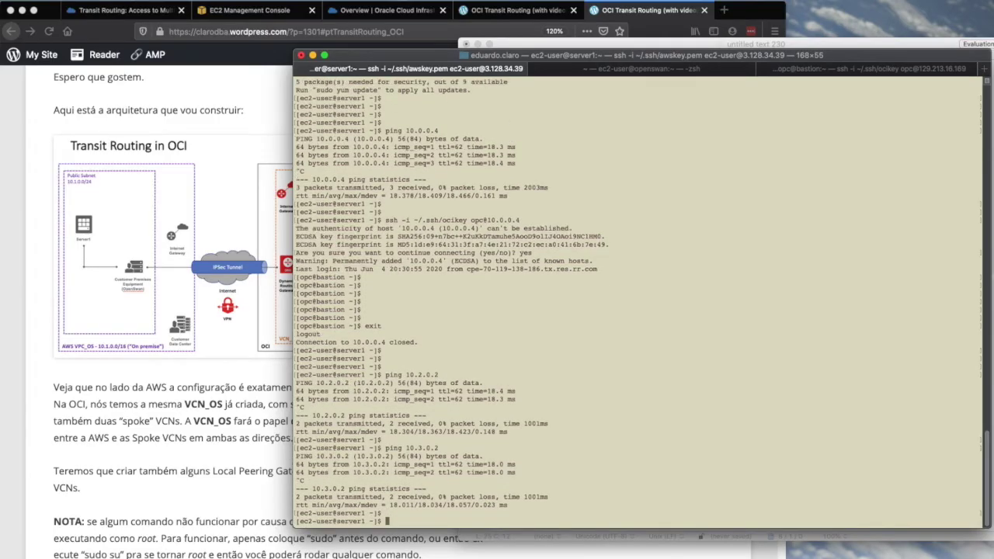
Step: List the contents of the .ssh directory on Server1 in long format
{"action": "type", "text": "ll"}
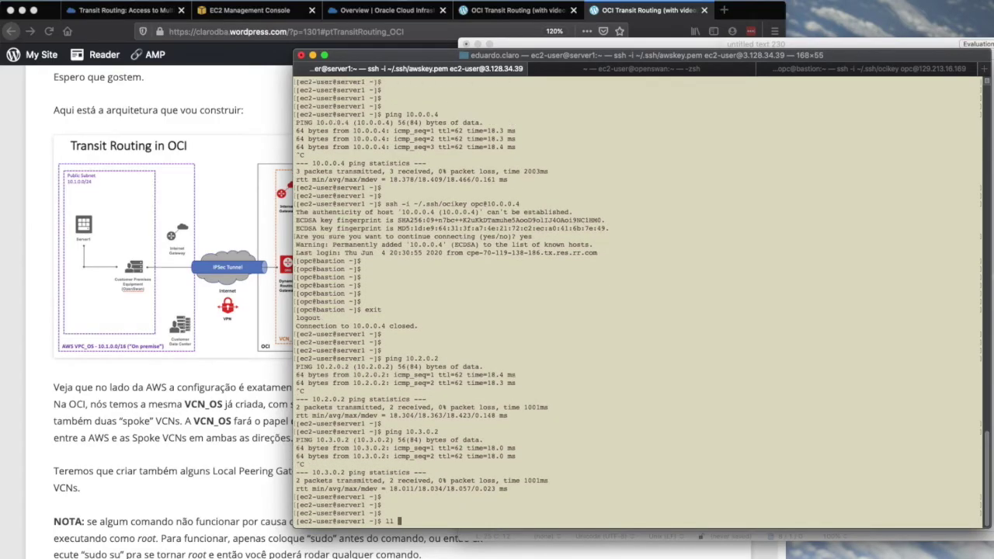
{"action": "type", "text": " .ssh"}
{"action": "key", "text": "Return"}
{"action": "key", "text": "Return"}
{"action": "key", "text": "Return"}
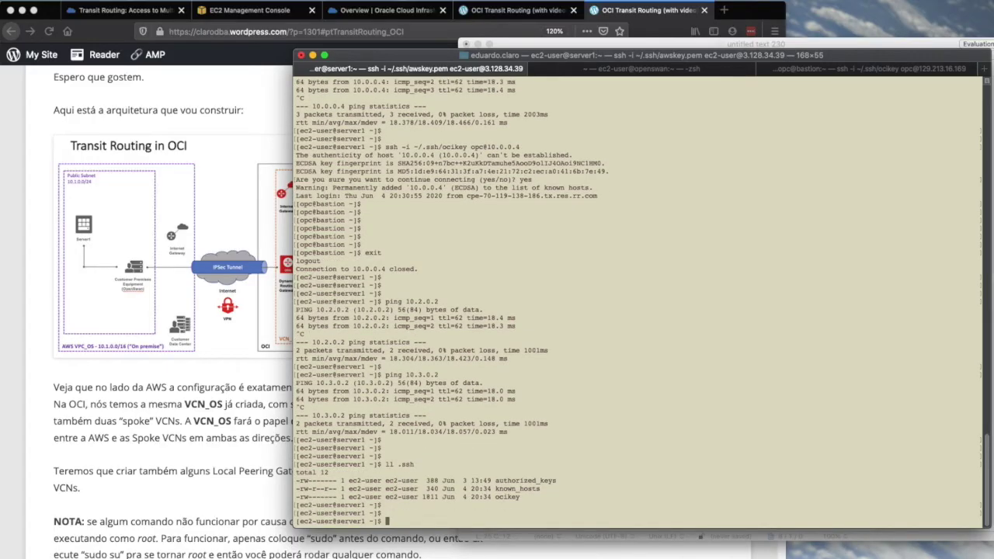
{"action": "type", "text": "ssh -i ~/.ssh/ocikey opc@"}
{"action": "key", "text": "super+Tab"}
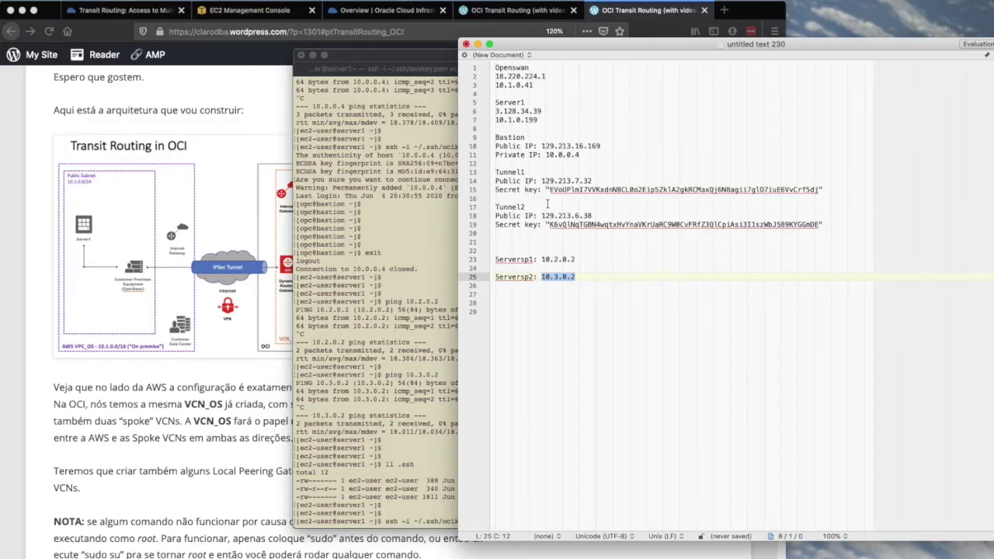
{"action": "left_click", "coordinate": [563, 258]}
{"action": "left_click_drag", "start_coordinate": [578, 259], "coordinate": [542, 259]}
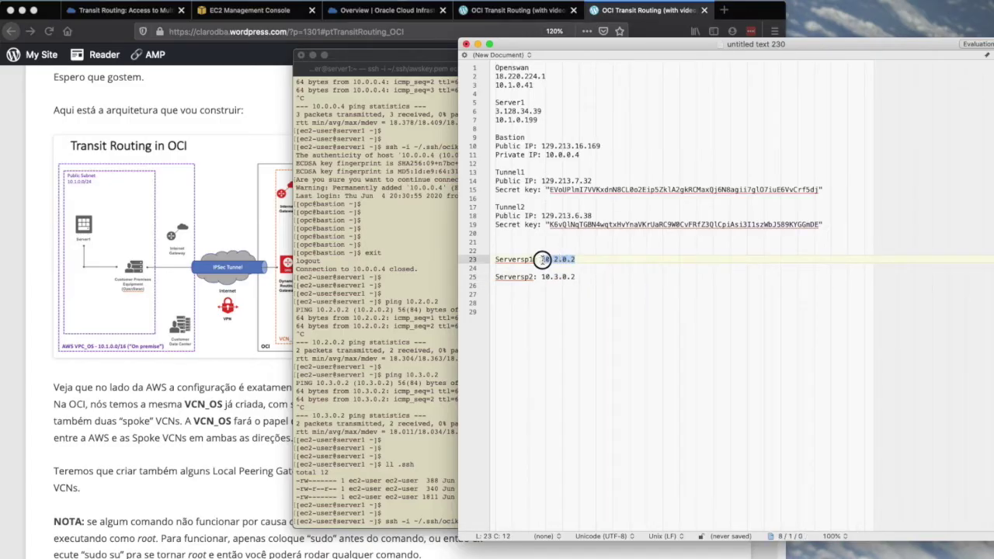
{"action": "left_click", "coordinate": [451, 265]}
{"action": "key", "text": "super+v"}
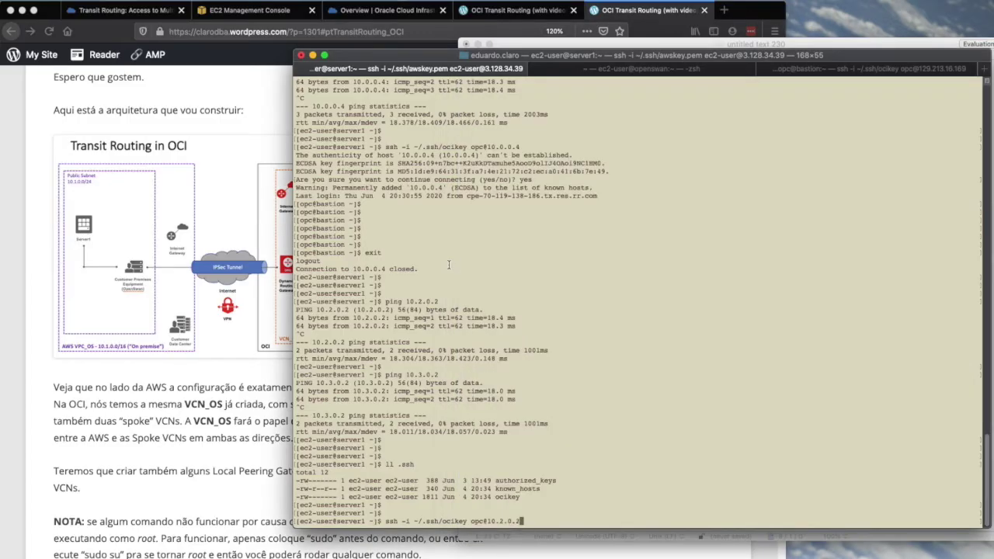
{"action": "key", "text": "Return"}
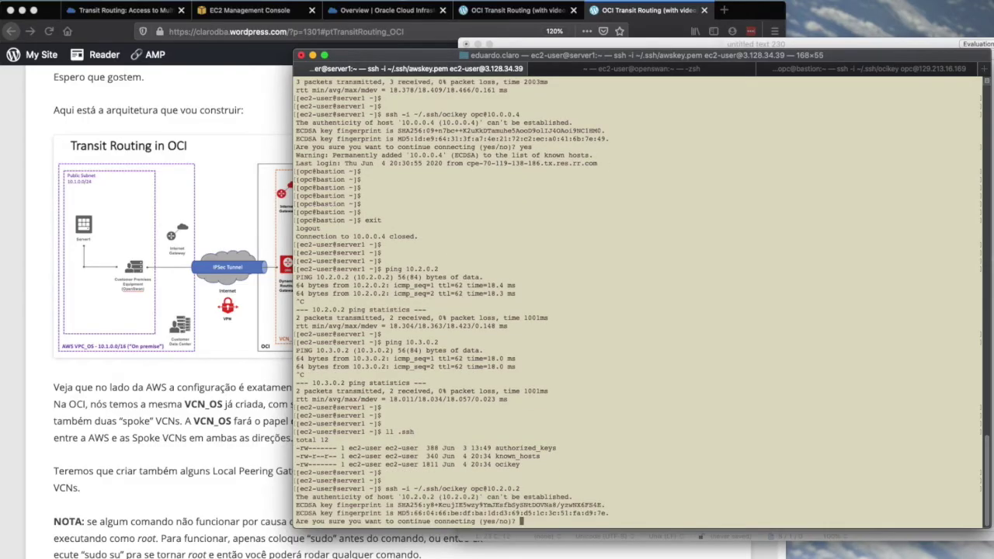
{"action": "type", "text": "yes"}
{"action": "key", "text": "Return"}
{"action": "key", "text": "Return"}
{"action": "key", "text": "Return"}
{"action": "key", "text": "Return"}
{"action": "key", "text": "Return"}
{"action": "key", "text": "Return"}
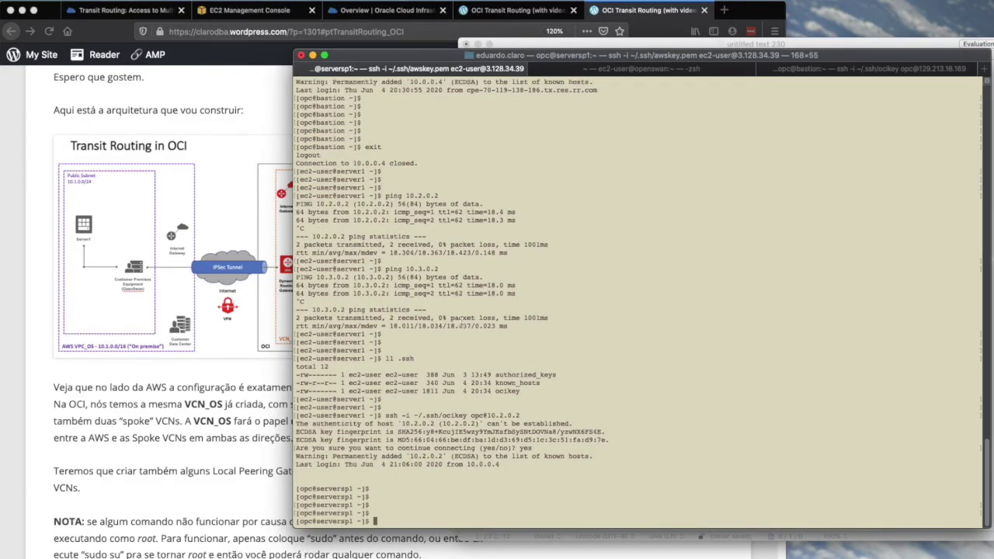
{"action": "double_click", "coordinate": [333, 488]}
{"action": "left_click", "coordinate": [333, 488]}
Step: Log out of Serversp1 to return to the Server1 shell
{"action": "type", "text": "exit"}
{"action": "key", "text": "Return"}
{"action": "key", "text": "Return"}
{"action": "key", "text": "Return"}
{"action": "key", "text": "Return"}
Step: Reuse the previous SSH command on Server1 with the address changed to 10.3.0.2 and accept the host's fingerprint
{"action": "key", "text": "Up"}
{"action": "key", "text": "Left"}
{"action": "key", "text": "Left"}
{"action": "key", "text": "Left"}
{"action": "key", "text": "Left"}
{"action": "key", "text": "Left"}
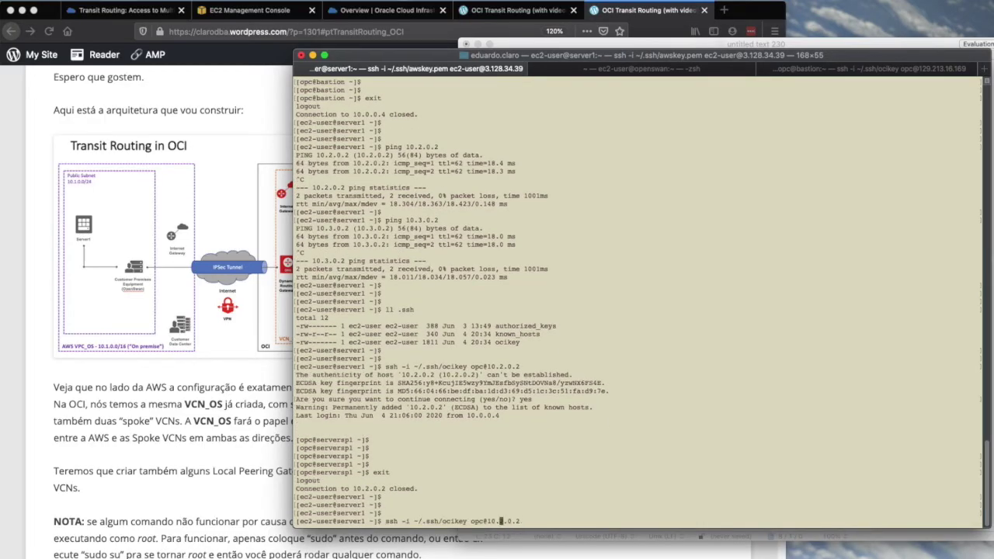
{"action": "key", "text": "Delete"}
{"action": "type", "text": "3"}
{"action": "key", "text": "Return"}
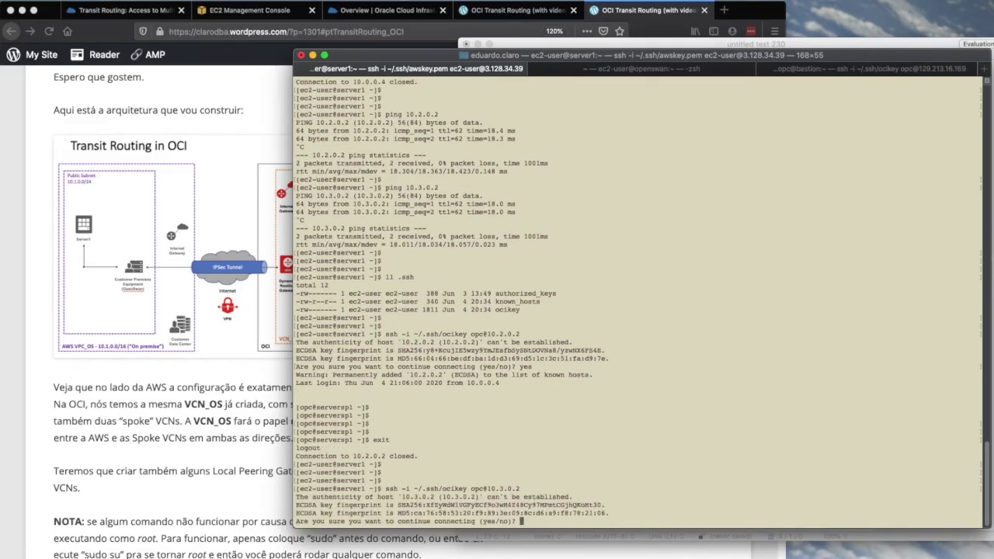
{"action": "type", "text": "yes"}
{"action": "key", "text": "Return"}
{"action": "key", "text": "Return"}
{"action": "key", "text": "Return"}
{"action": "key", "text": "Return"}
{"action": "key", "text": "Return"}
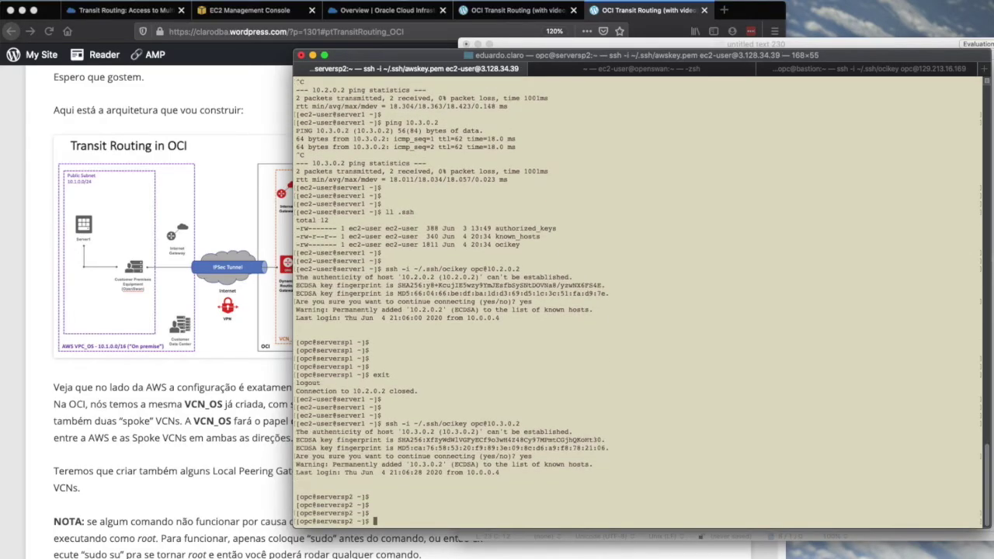
{"action": "double_click", "coordinate": [325, 505]}
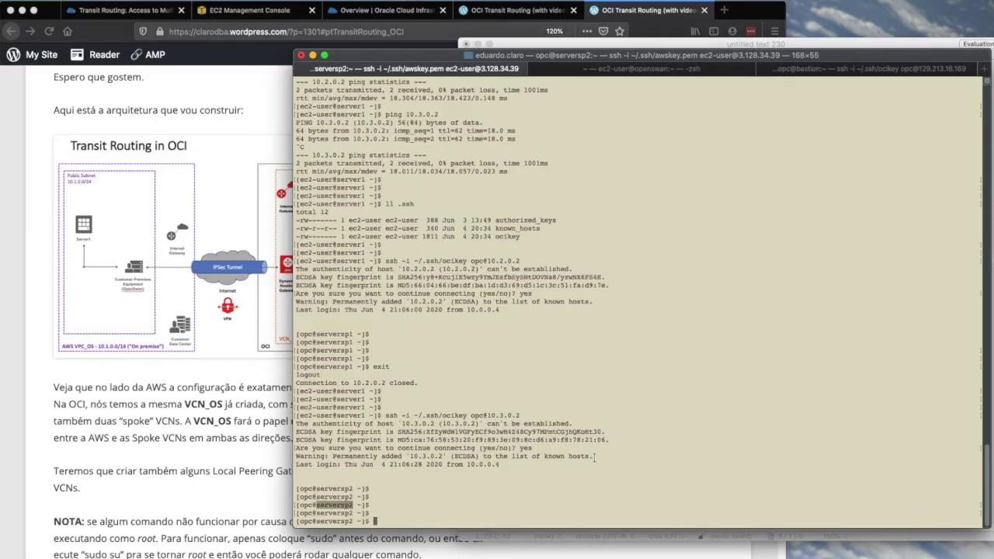
Step: Log out of Serversp2 to return to the Server1 shell
{"action": "type", "text": "exit"}
{"action": "key", "text": "Return"}
{"action": "key", "text": "Return"}
{"action": "key", "text": "Return"}
{"action": "key", "text": "Return"}
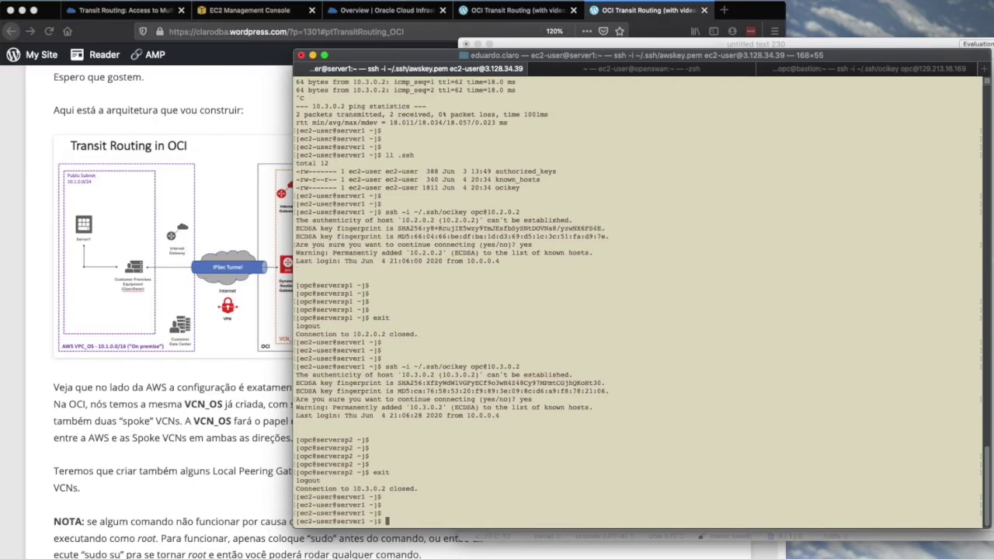
Step: Switch to the browser and examine the English blog post's closing section on communication between the spoke VCNs
{"action": "left_click", "coordinate": [272, 454]}
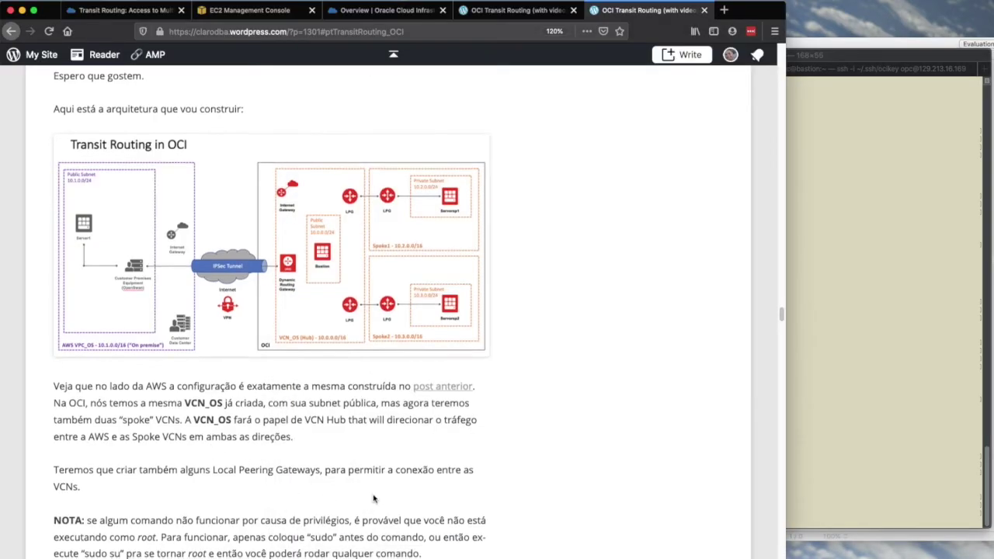
{"action": "scroll", "coordinate": [374, 497], "scroll_direction": "down", "scroll_amount": 5}
{"action": "scroll", "coordinate": [374, 496], "scroll_direction": "up", "scroll_amount": 15}
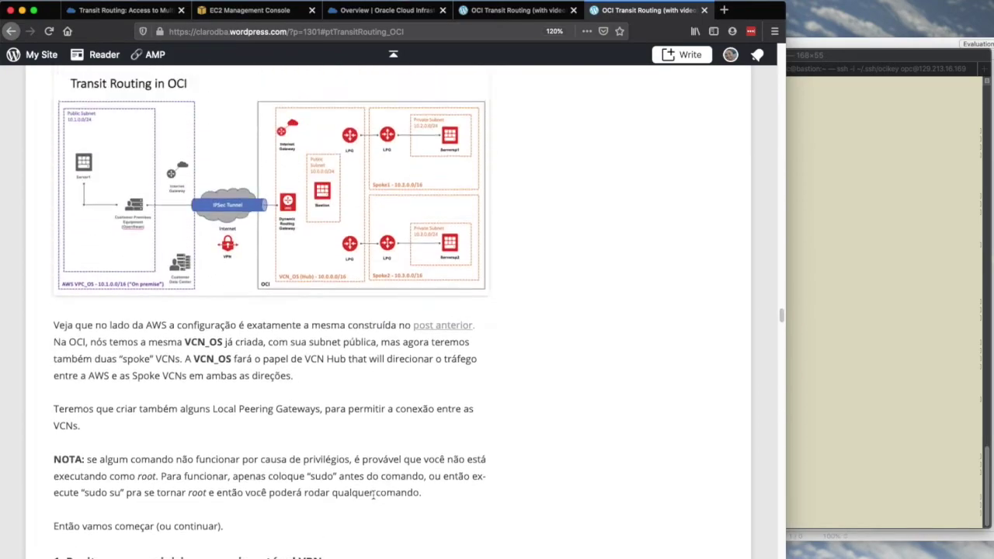
{"action": "left_click", "coordinate": [519, 12]}
{"action": "scroll", "coordinate": [442, 390], "scroll_direction": "down", "scroll_amount": 1}
{"action": "left_click_drag", "start_coordinate": [65, 304], "coordinate": [412, 414]}
{"action": "scroll", "coordinate": [412, 414], "scroll_direction": "down", "scroll_amount": 10}
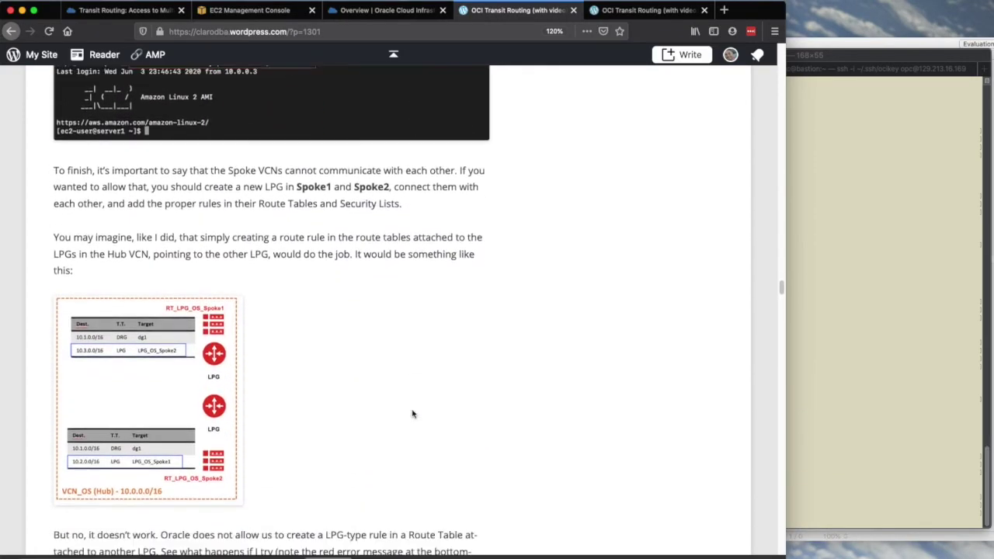
{"action": "scroll", "coordinate": [413, 414], "scroll_direction": "down", "scroll_amount": 5}
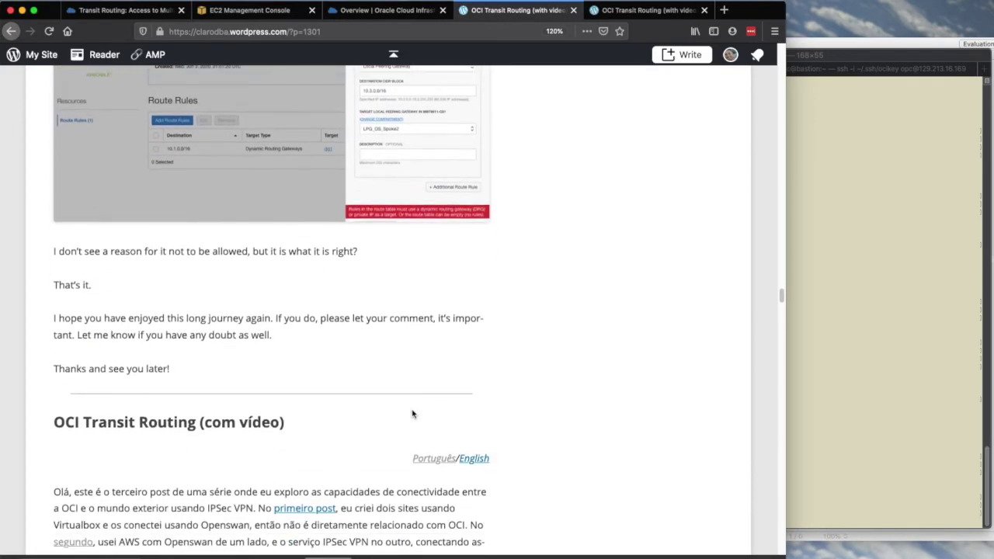
{"action": "scroll", "coordinate": [412, 414], "scroll_direction": "up", "scroll_amount": 2}
{"action": "scroll", "coordinate": [413, 414], "scroll_direction": "up", "scroll_amount": 3}
{"action": "scroll", "coordinate": [413, 414], "scroll_direction": "down", "scroll_amount": 1}
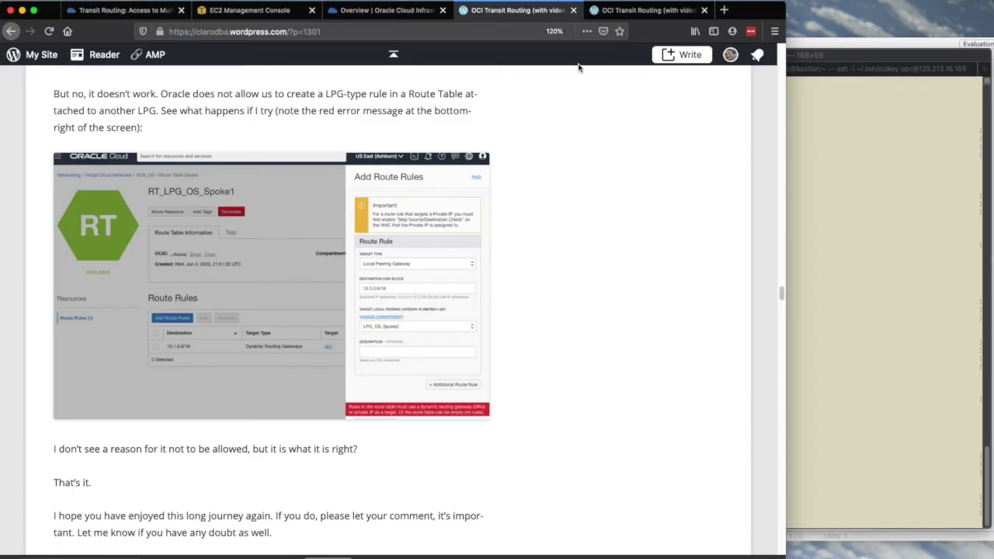
Step: Bring up the Portuguese version of the post and examine its Transit Routing in OCI architecture diagram
{"action": "left_click", "coordinate": [637, 13]}
{"action": "scroll", "coordinate": [645, 174], "scroll_direction": "down", "scroll_amount": 10}
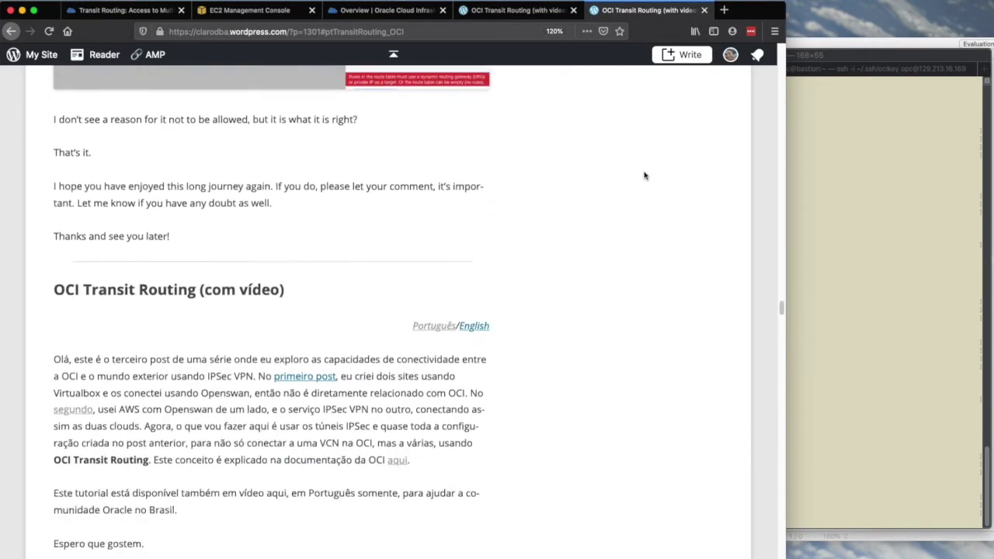
{"action": "scroll", "coordinate": [559, 231], "scroll_direction": "down", "scroll_amount": 3}
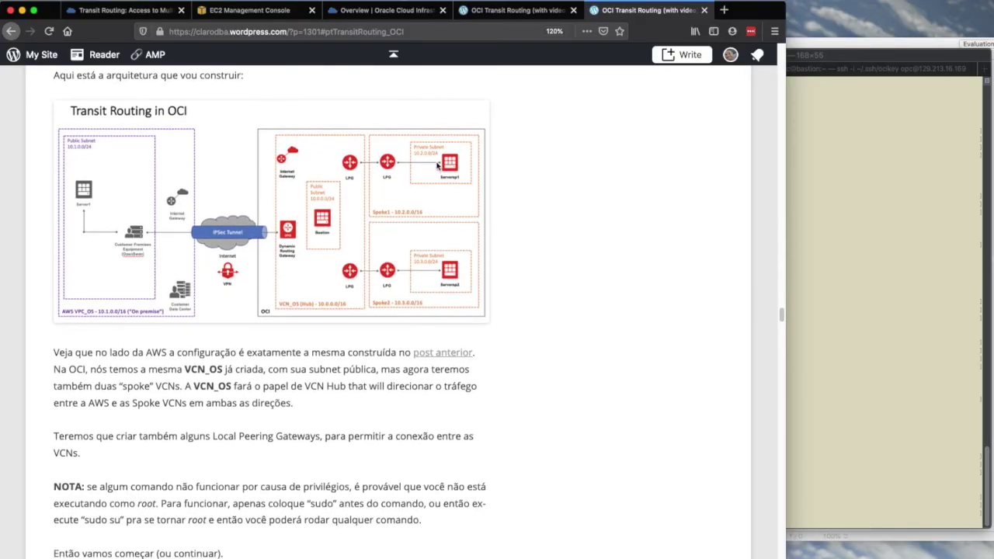
{"action": "left_click", "coordinate": [830, 208]}
{"action": "key", "text": "Return"}
{"action": "key", "text": "Return"}
{"action": "key", "text": "Return"}
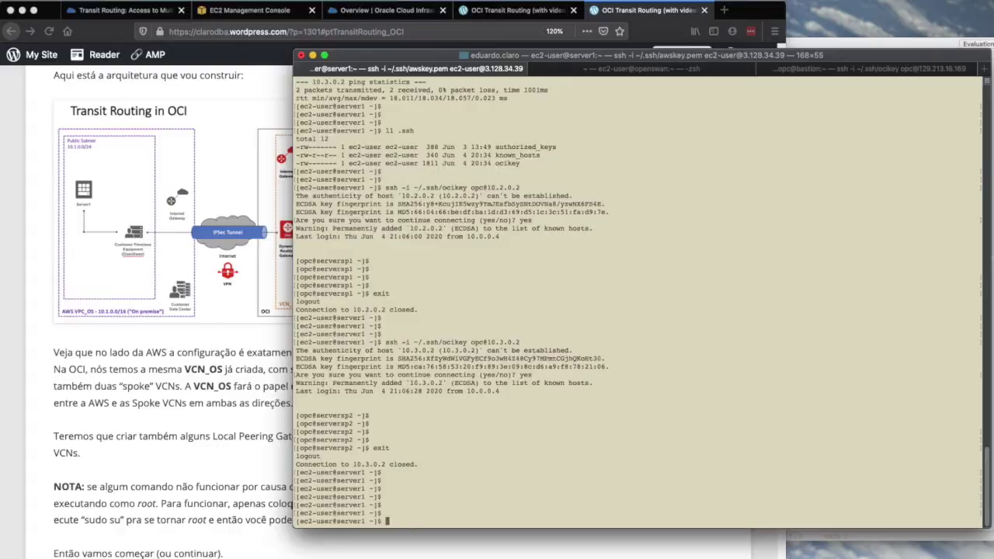
{"action": "left_click", "coordinate": [830, 72]}
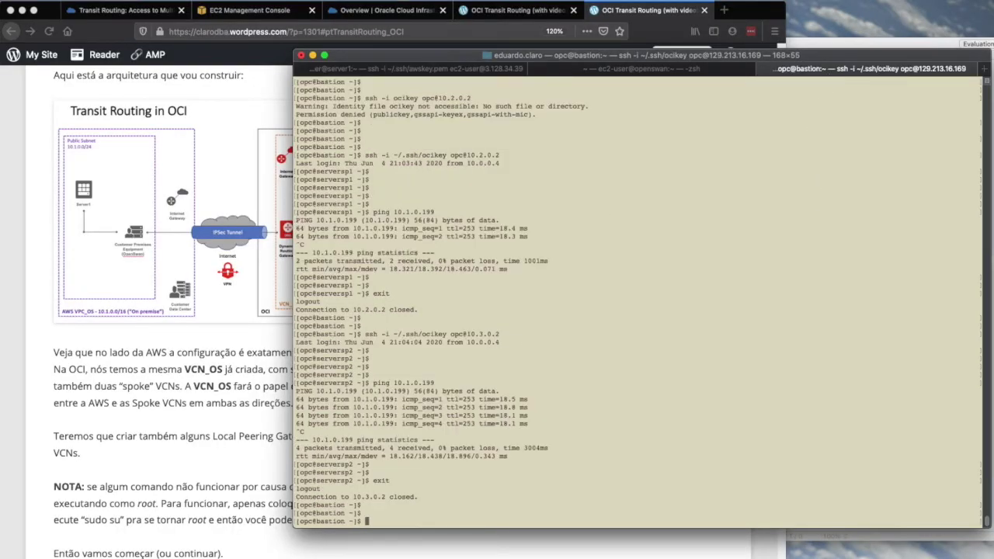
{"action": "key", "text": "Return"}
{"action": "key", "text": "Return"}
{"action": "key", "text": "Return"}
{"action": "key", "text": "Up"}
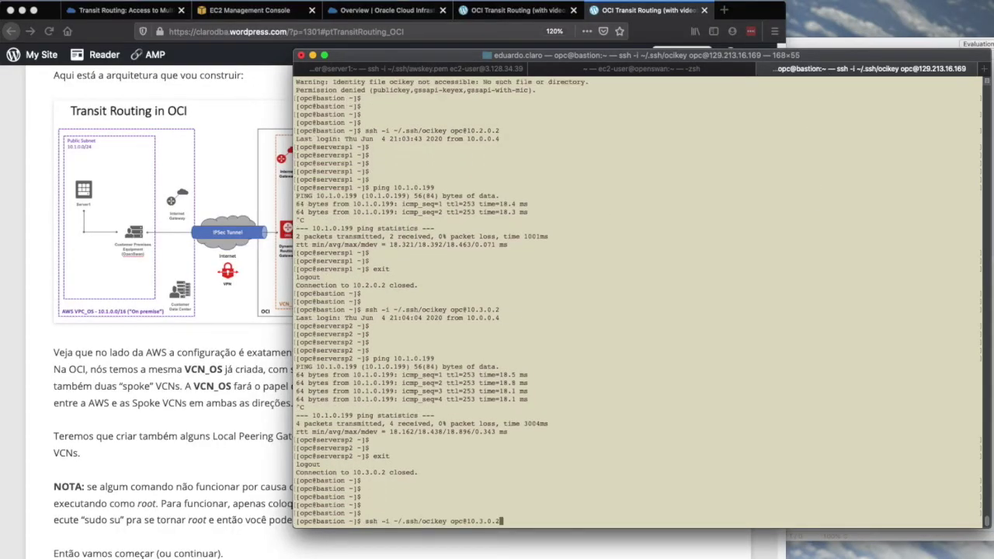
{"action": "key", "text": "Return"}
{"action": "key", "text": "Return"}
{"action": "key", "text": "Return"}
{"action": "key", "text": "Return"}
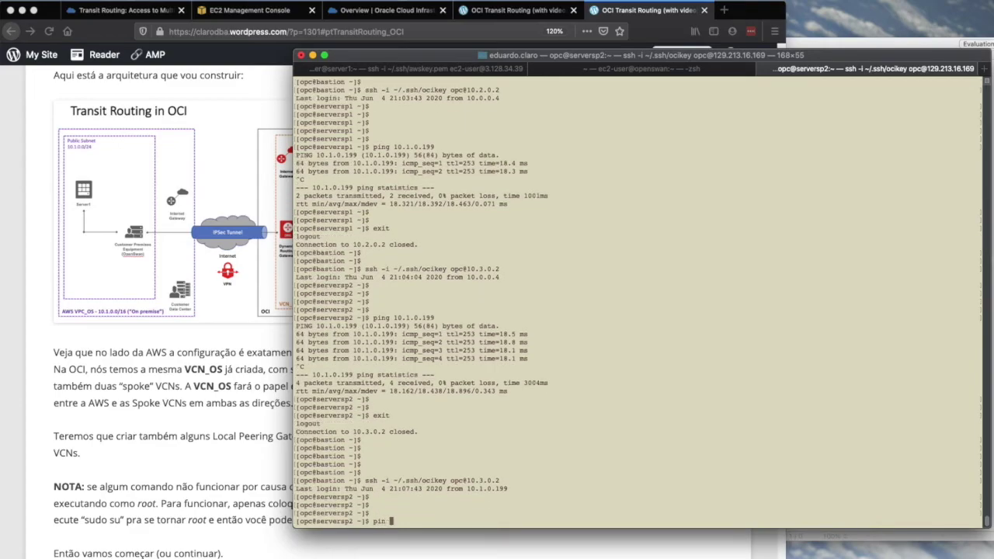
Step: Try to ping Serversp1 at 10.2.0.2 from Serversp2, and stop the ping after a few seconds
{"action": "type", "text": "ping 10.2."}
{"action": "key", "text": "Return"}
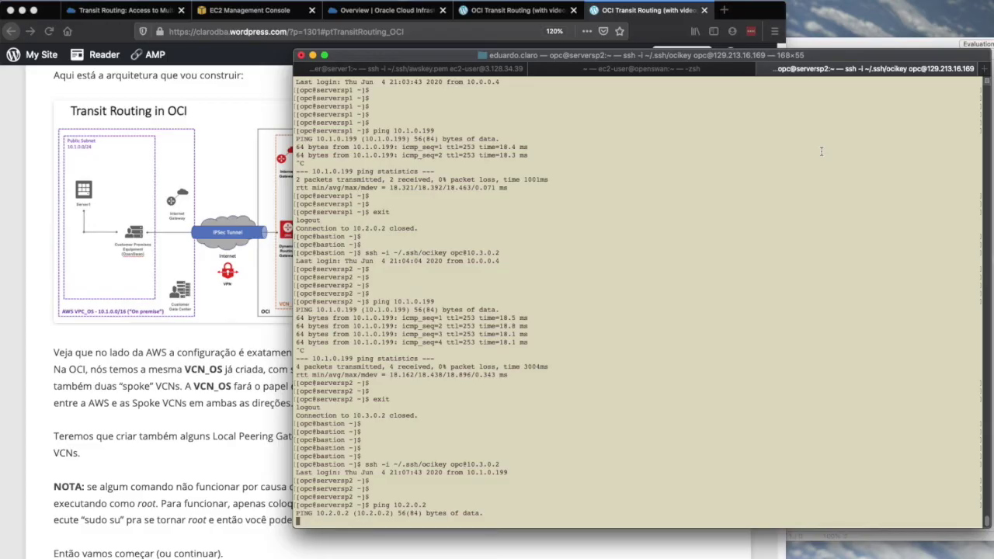
{"action": "key", "text": "ctrl+c"}
{"action": "key", "text": "Return"}
{"action": "key", "text": "Return"}
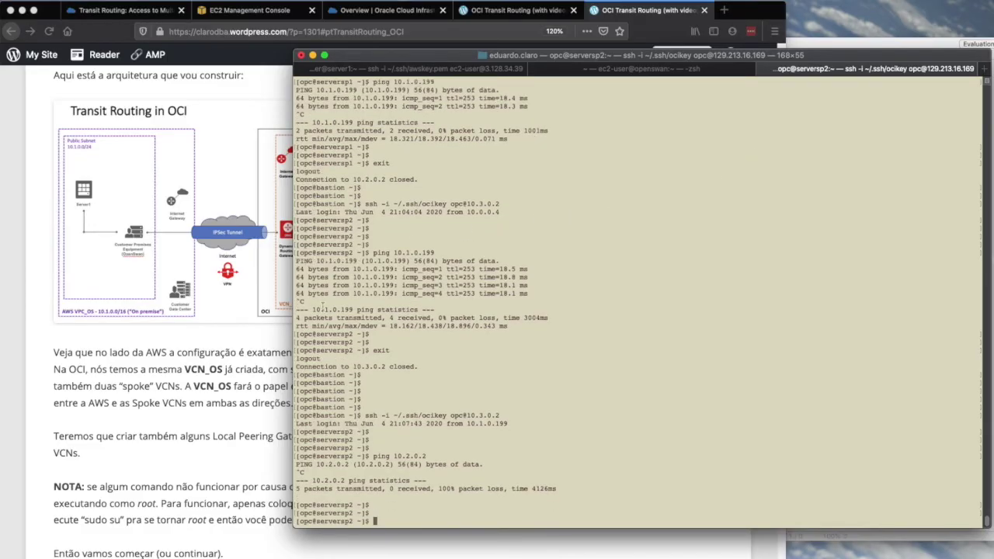
Step: Switch to the Oracle Cloud console and open the route table attached to VCN_OS's local peering gateway LPG_OS_Spoke1
{"action": "left_click", "coordinate": [278, 361]}
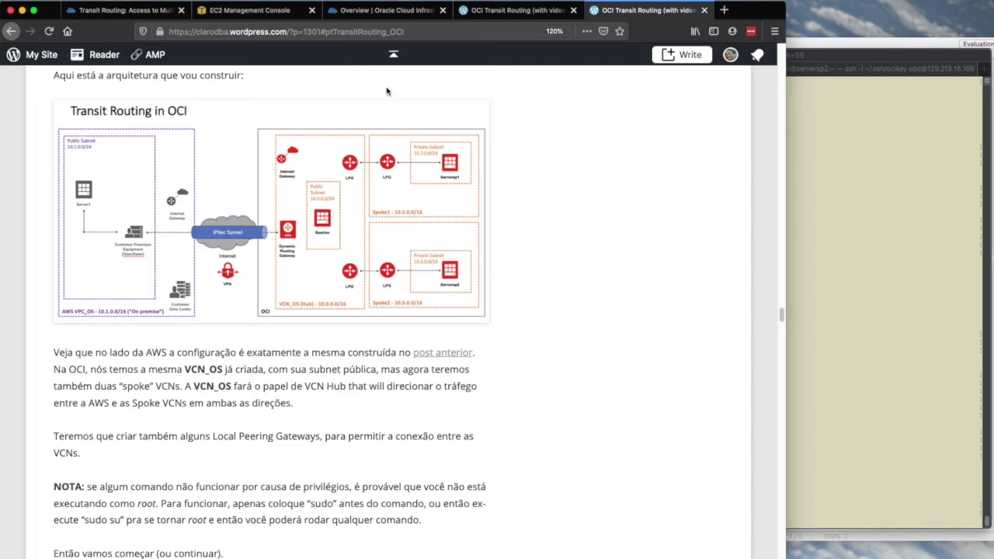
{"action": "left_click", "coordinate": [394, 9]}
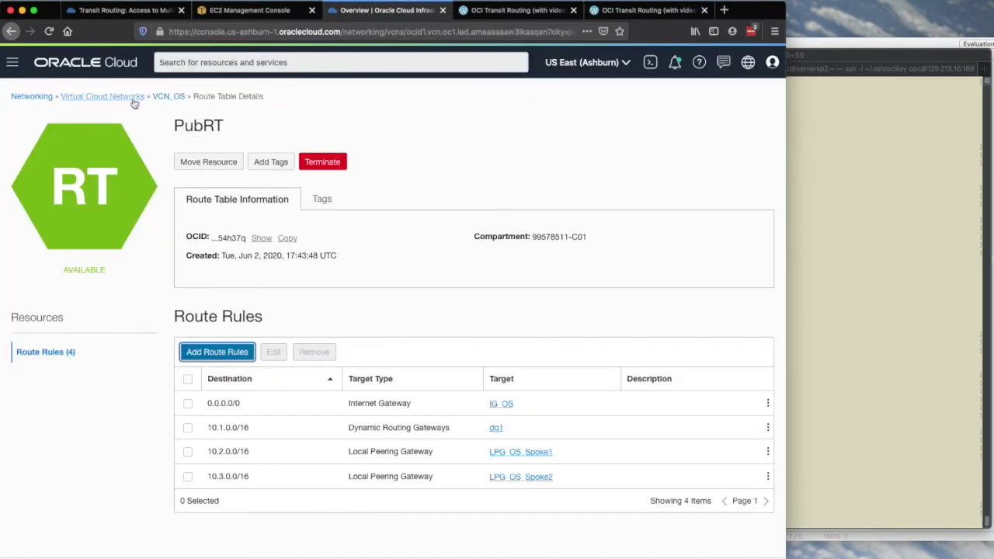
{"action": "left_click", "coordinate": [171, 100]}
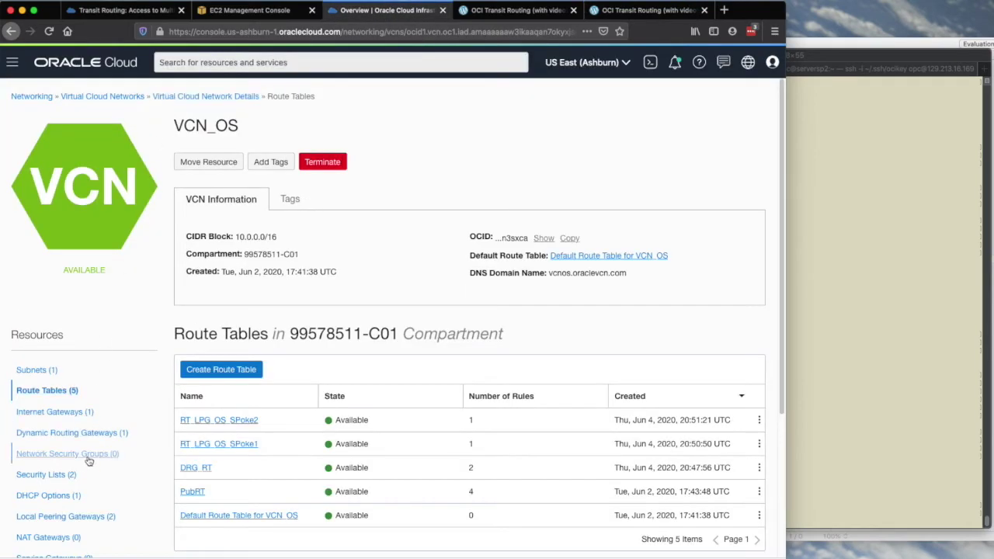
{"action": "left_click", "coordinate": [84, 516]}
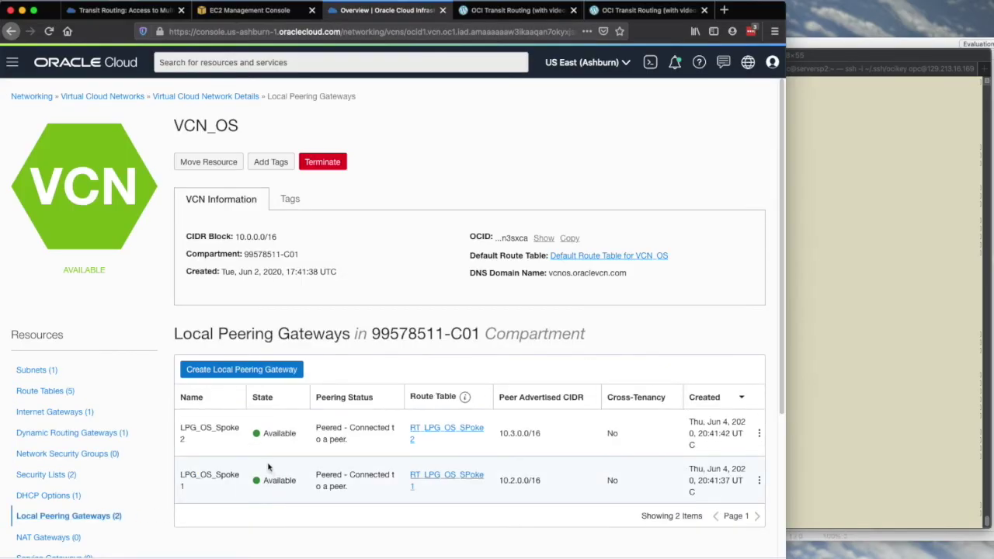
{"action": "left_click", "coordinate": [449, 478]}
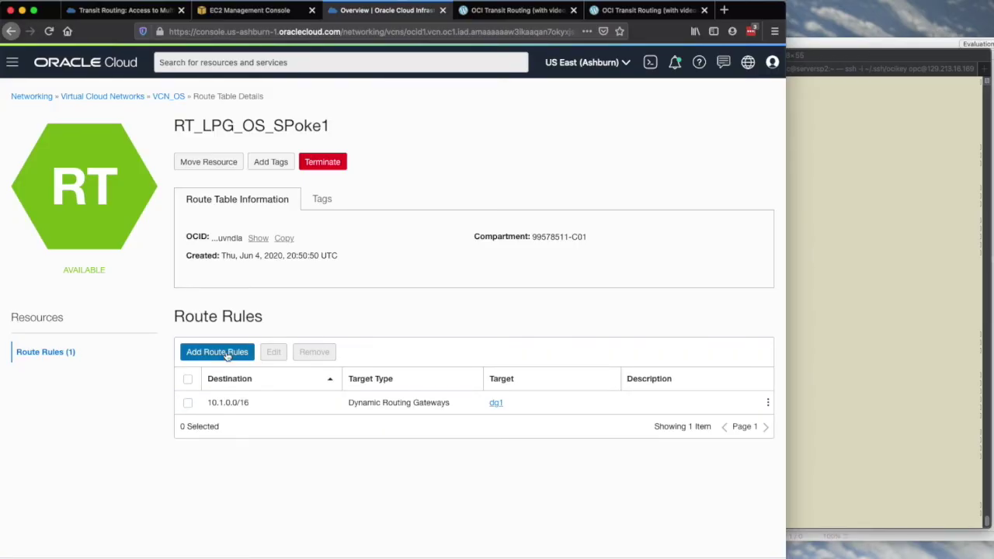
Step: Try to add a route rule sending 10.3.0.0/16 to local peering gateway LPG_OS_Spoke2 in RT_LPG_OS_SPoke1, consulting the architecture diagram
{"action": "left_click", "coordinate": [602, 12]}
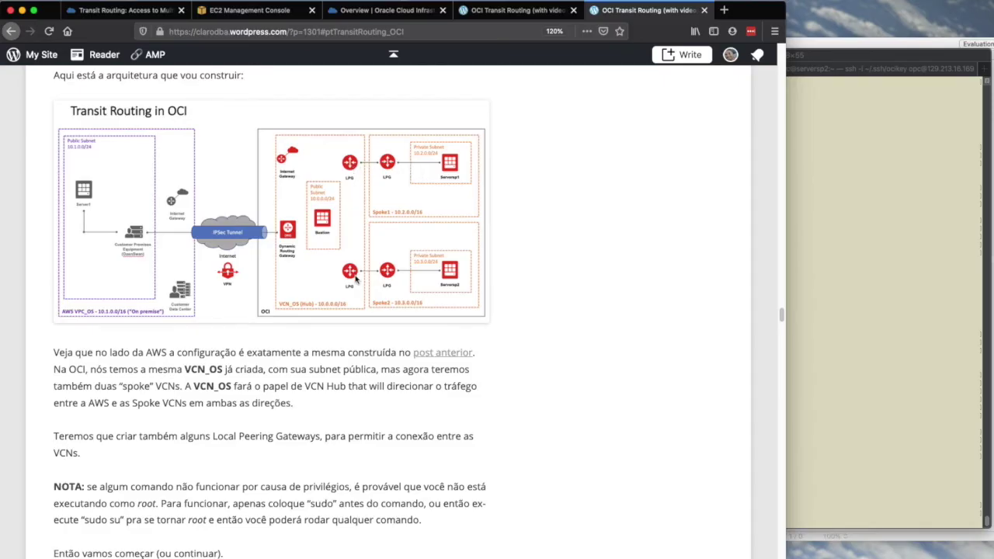
{"action": "left_click", "coordinate": [388, 10]}
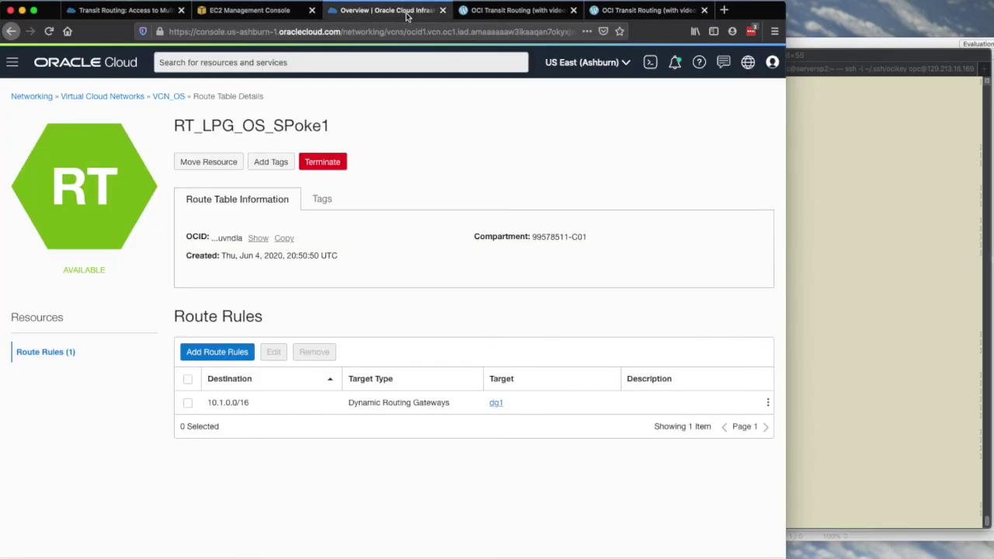
{"action": "left_click", "coordinate": [237, 350]}
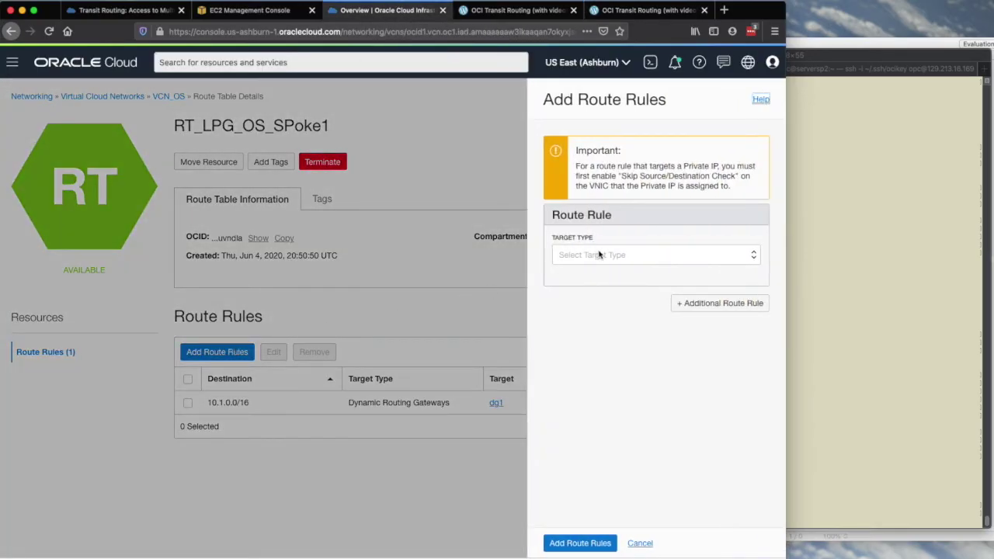
{"action": "left_click", "coordinate": [599, 255]}
{"action": "left_click", "coordinate": [620, 284]}
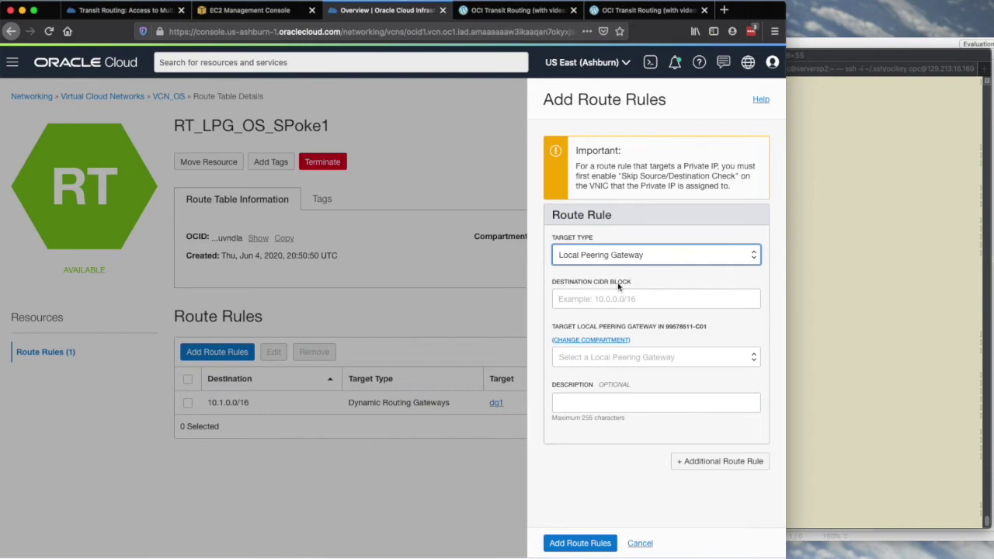
{"action": "left_click", "coordinate": [634, 299]}
{"action": "type", "text": "10.3."}
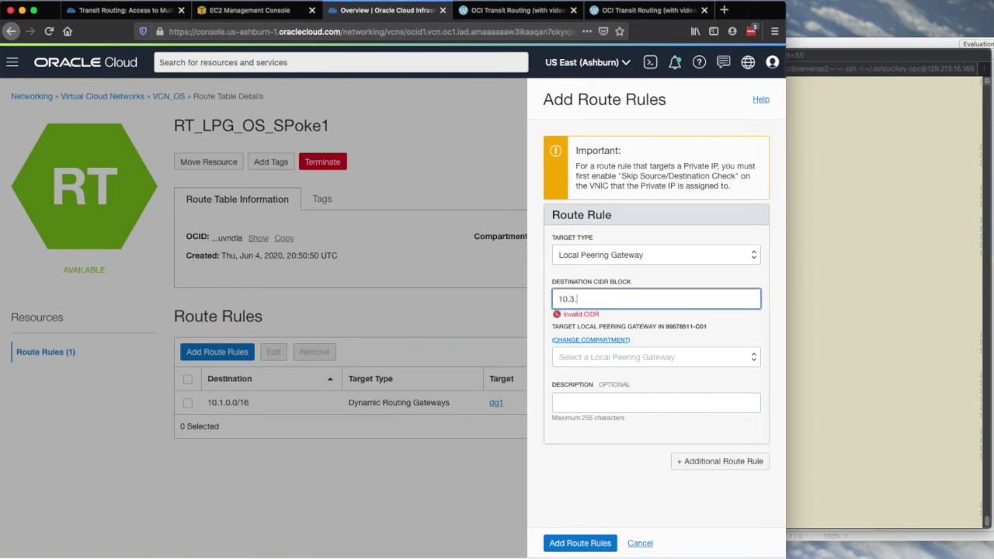
{"action": "type", "text": "0.0/16"}
{"action": "left_click", "coordinate": [668, 365]}
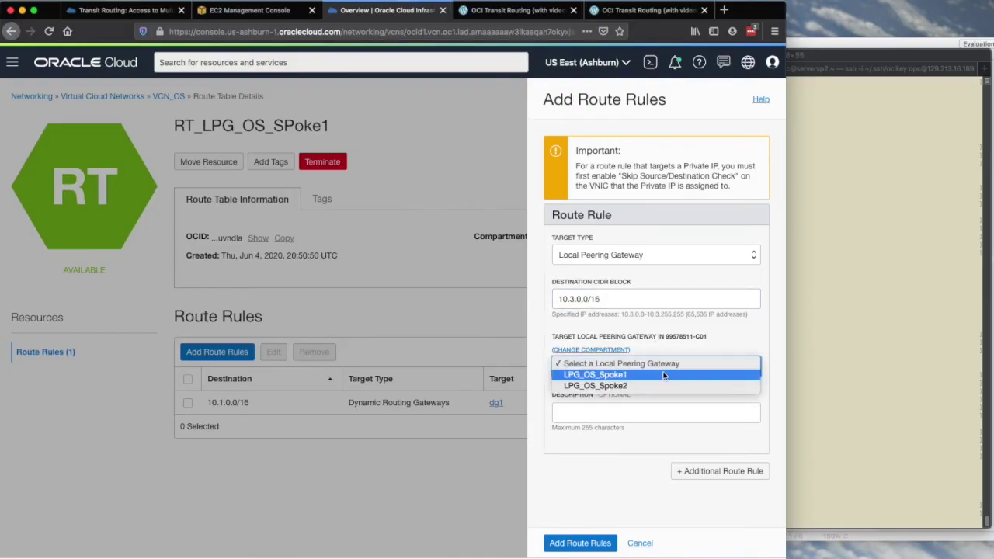
{"action": "left_click", "coordinate": [662, 383]}
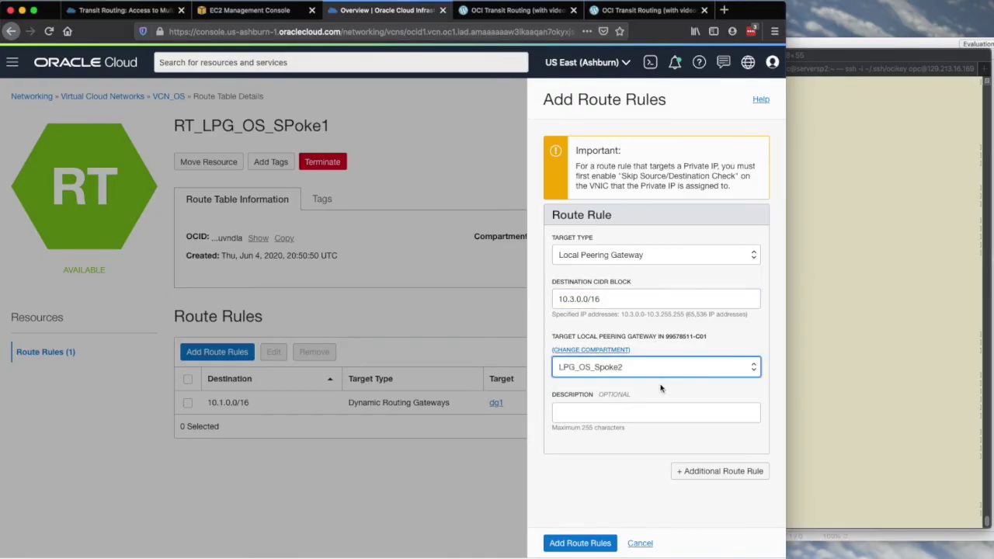
{"action": "left_click", "coordinate": [590, 543]}
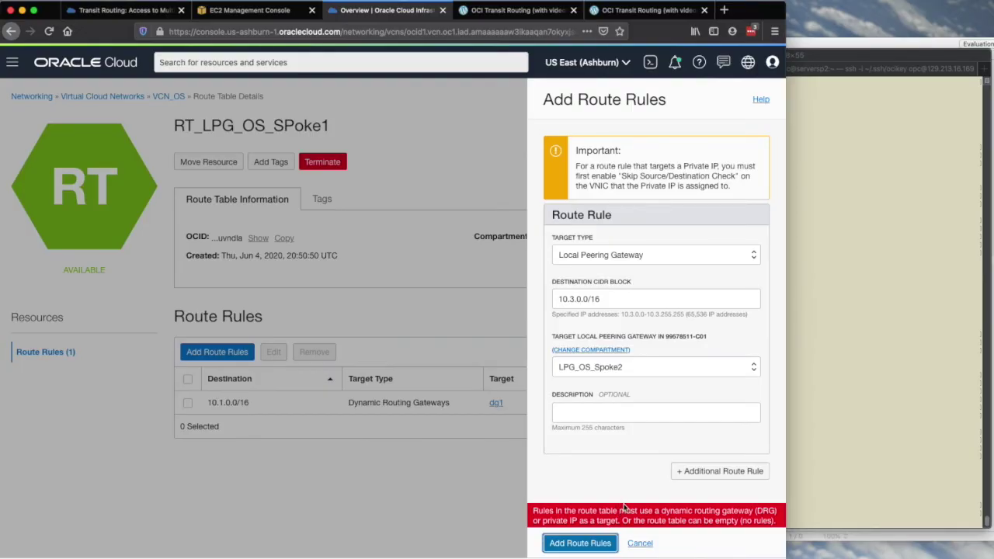
{"action": "left_click", "coordinate": [645, 10]}
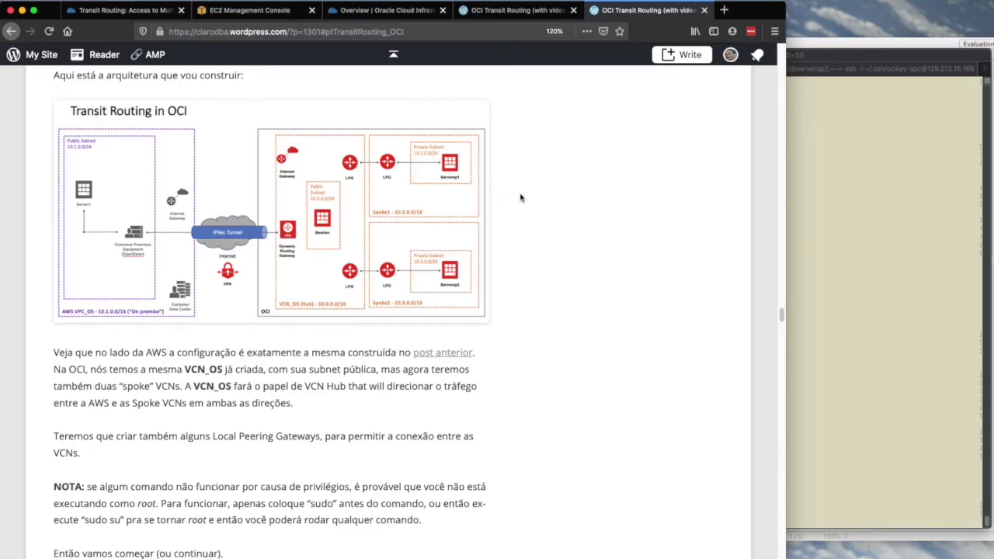
{"action": "left_click", "coordinate": [396, 11]}
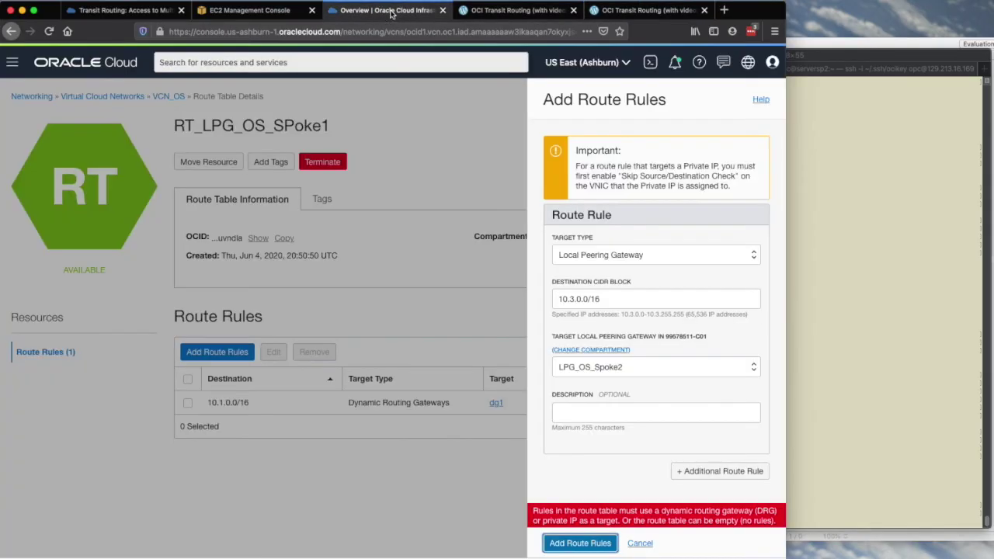
{"action": "left_click", "coordinate": [641, 543]}
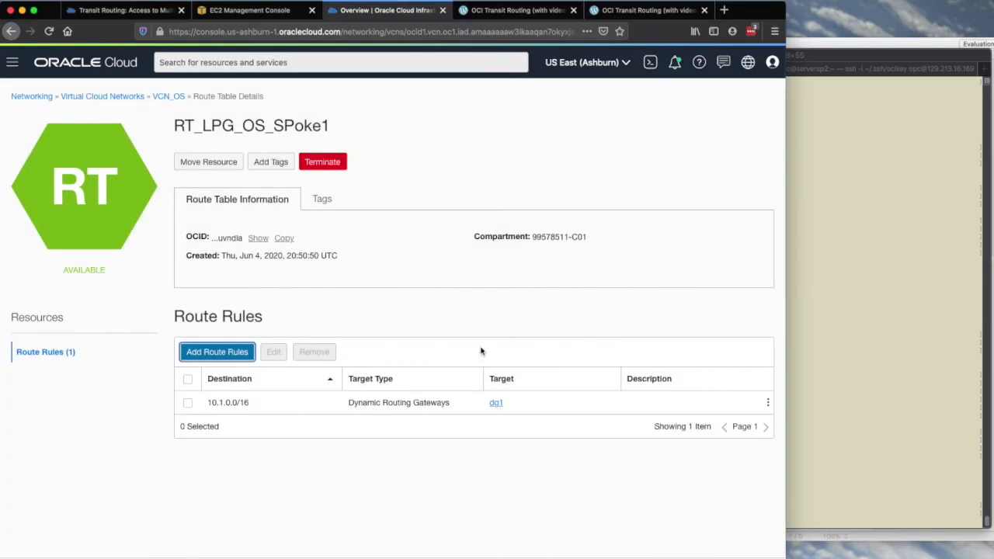
Step: Create a local peering gateway named LPG_Spoke1_Spoke2 in the Spoke1 VCN, copying its name for reuse
{"action": "left_click", "coordinate": [136, 98]}
{"action": "left_click", "coordinate": [201, 229]}
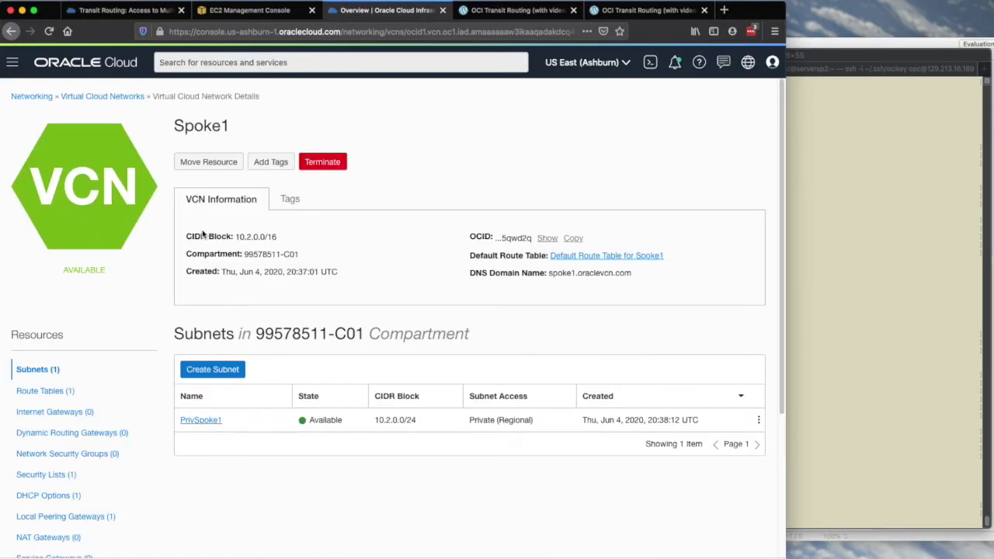
{"action": "left_click", "coordinate": [74, 516]}
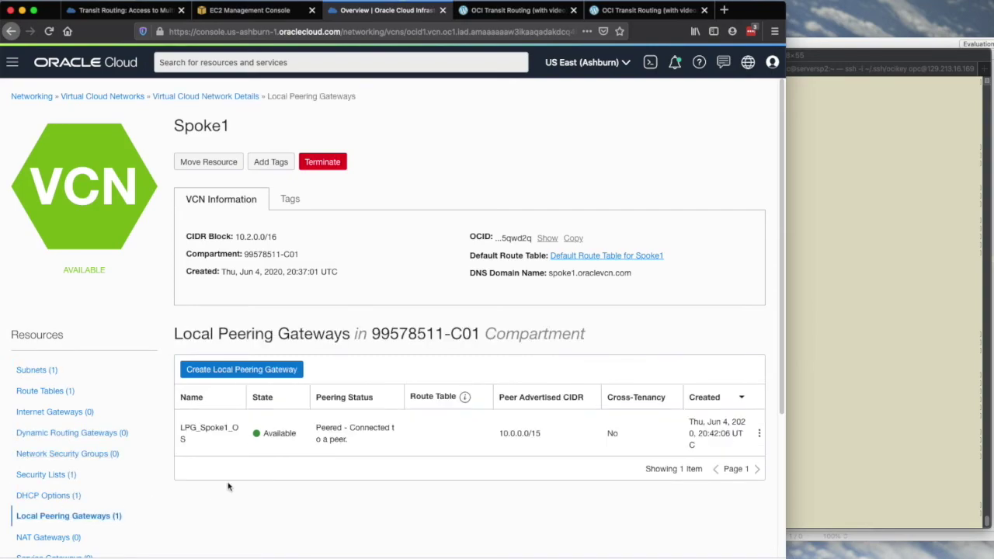
{"action": "left_click", "coordinate": [244, 370]}
{"action": "left_click", "coordinate": [268, 162]}
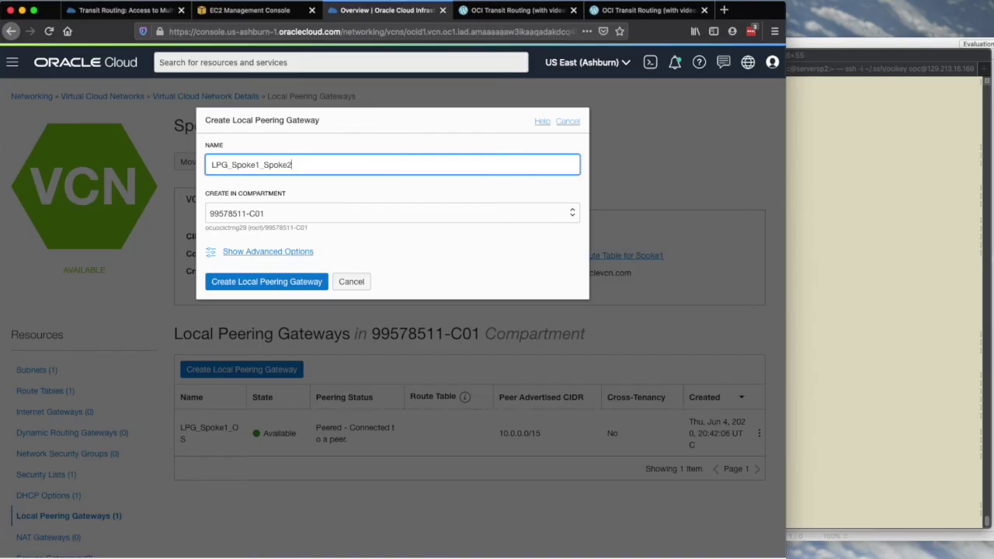
{"action": "key", "text": "super+a"}
{"action": "key", "text": "super+c"}
{"action": "left_click", "coordinate": [307, 285]}
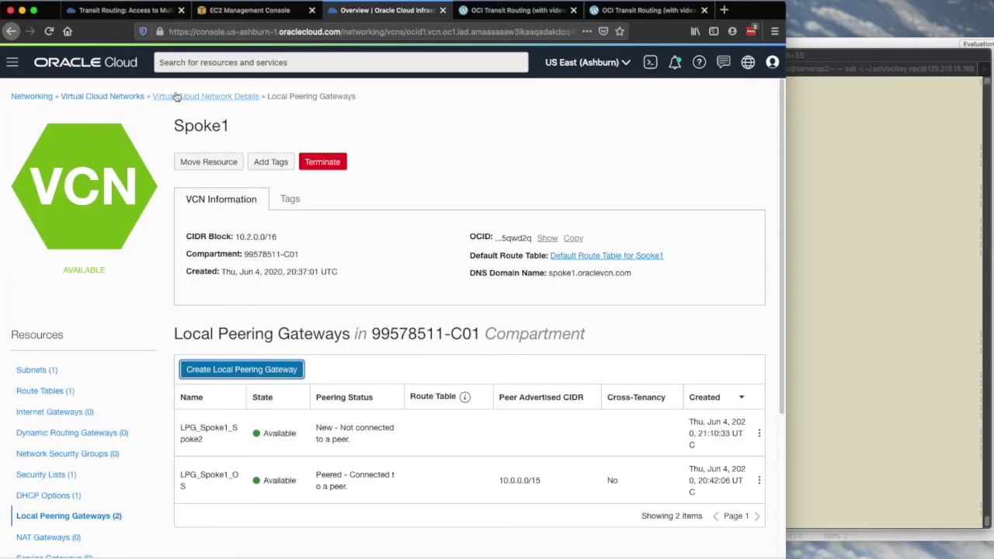
Step: Create a local peering gateway named LPG_Spoke2_Spoke1 in the Spoke2 VCN
{"action": "left_click", "coordinate": [138, 96]}
{"action": "left_click", "coordinate": [199, 205]}
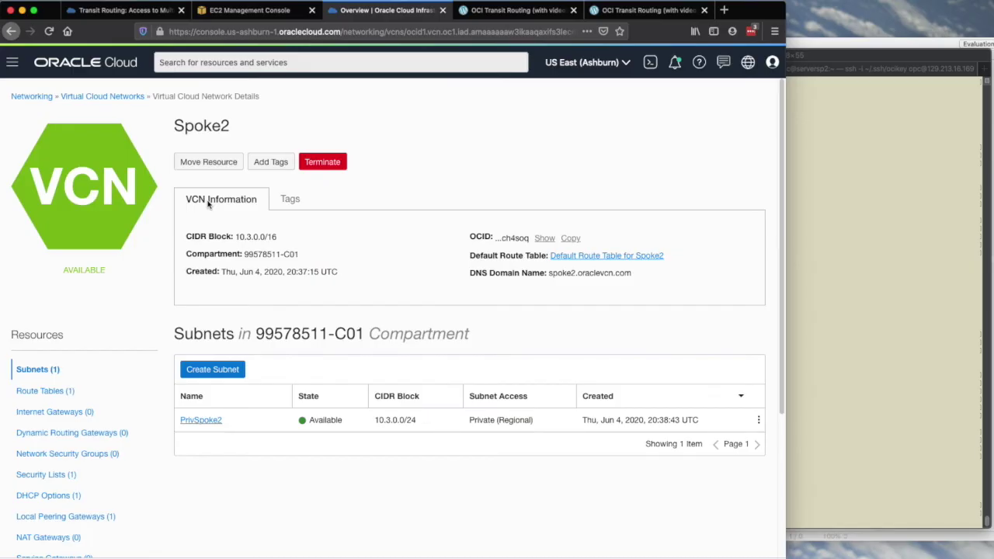
{"action": "left_click", "coordinate": [72, 517]}
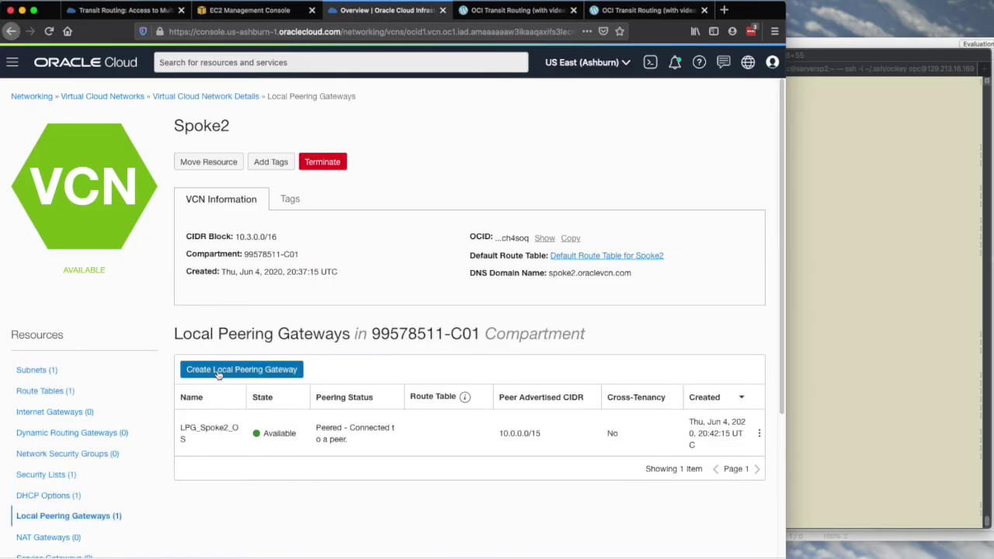
{"action": "left_click", "coordinate": [221, 370]}
{"action": "left_click", "coordinate": [265, 167]}
{"action": "key", "text": "super+v"}
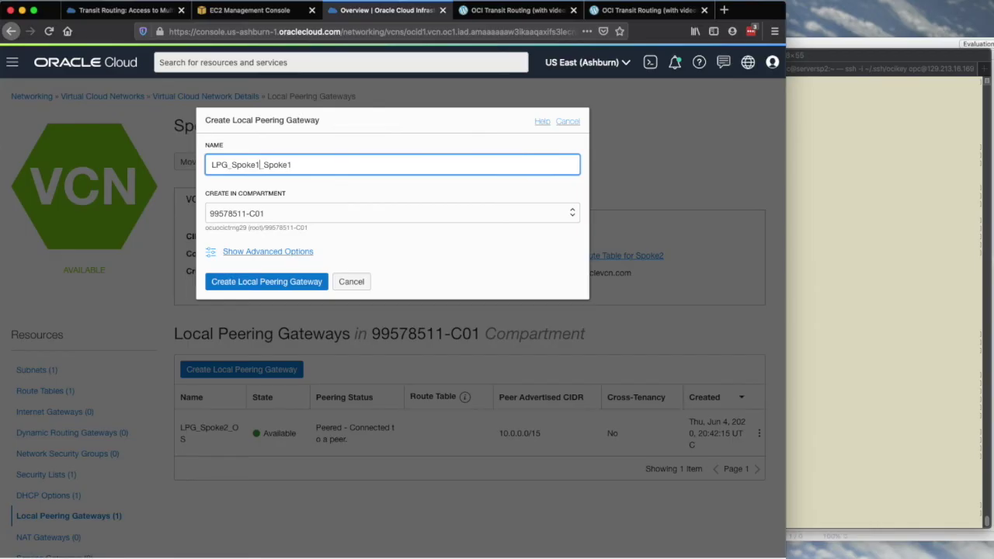
{"action": "left_click", "coordinate": [284, 283]}
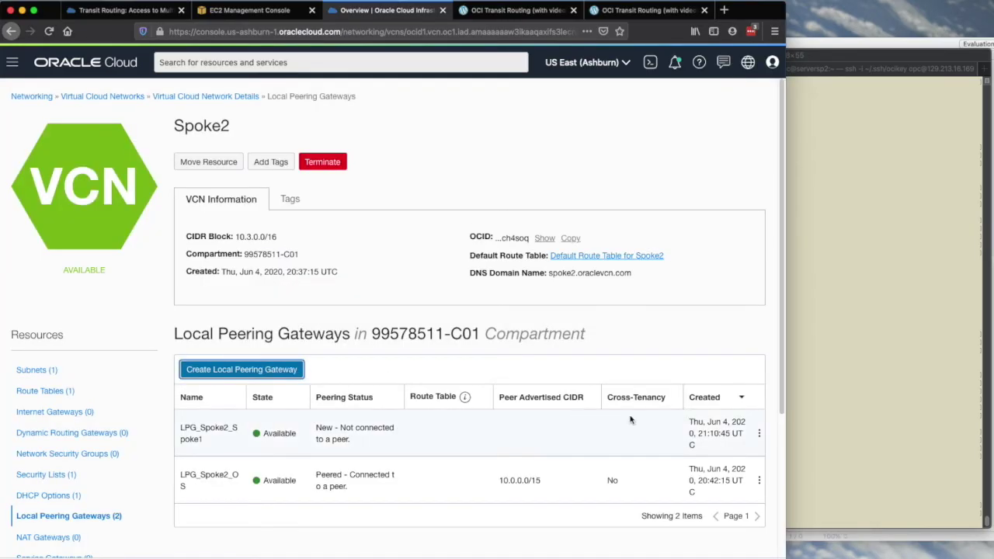
Step: Establish a peering connection from LPG_Spoke2_Spoke1 to the Spoke1 VCN's unpeered gateway LPG_Spoke1_Spoke2
{"action": "left_click", "coordinate": [759, 435]}
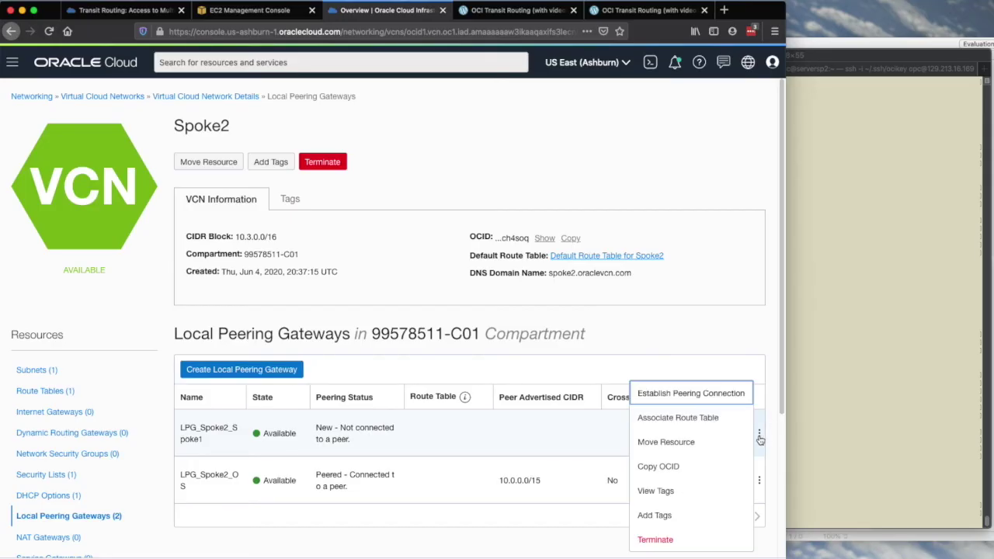
{"action": "left_click", "coordinate": [725, 396]}
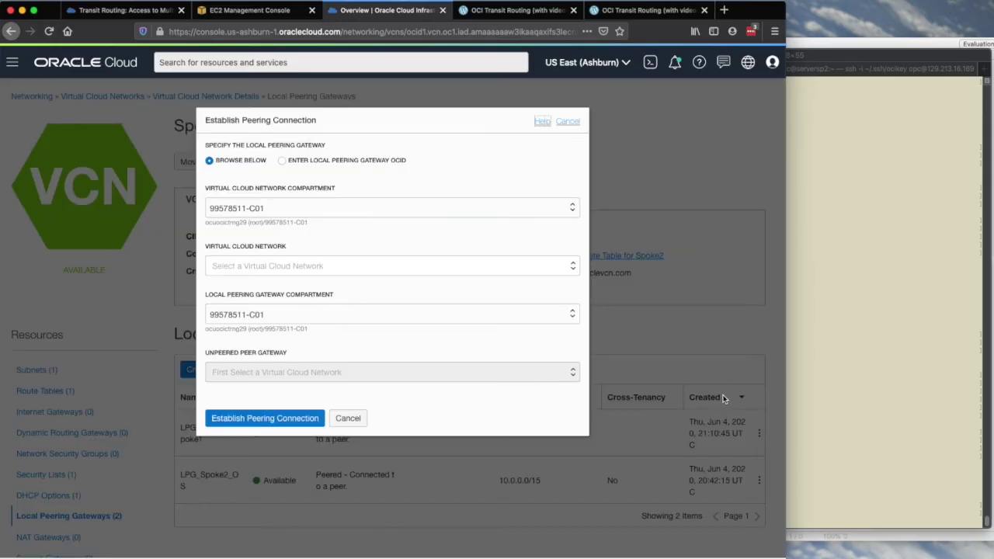
{"action": "left_click", "coordinate": [395, 265]}
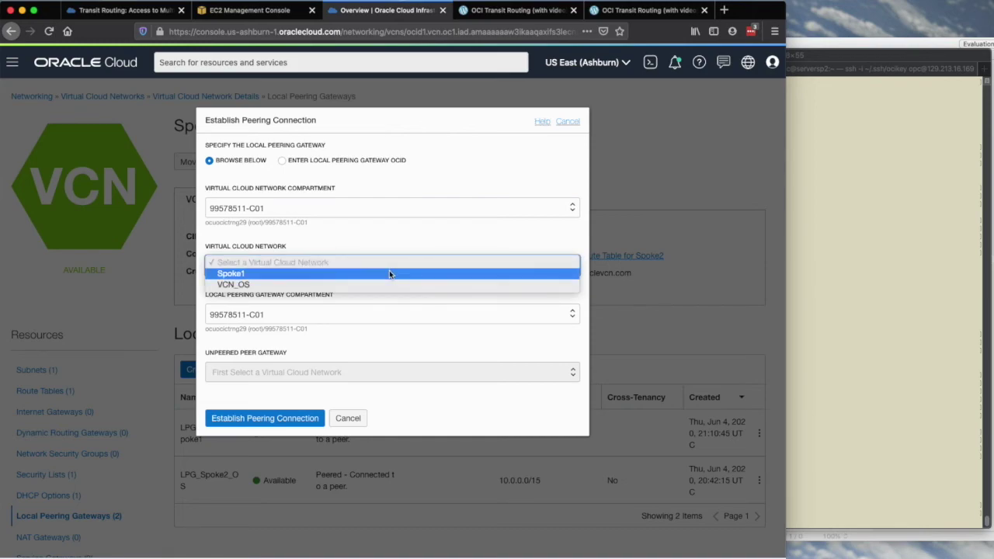
{"action": "left_click", "coordinate": [389, 273]}
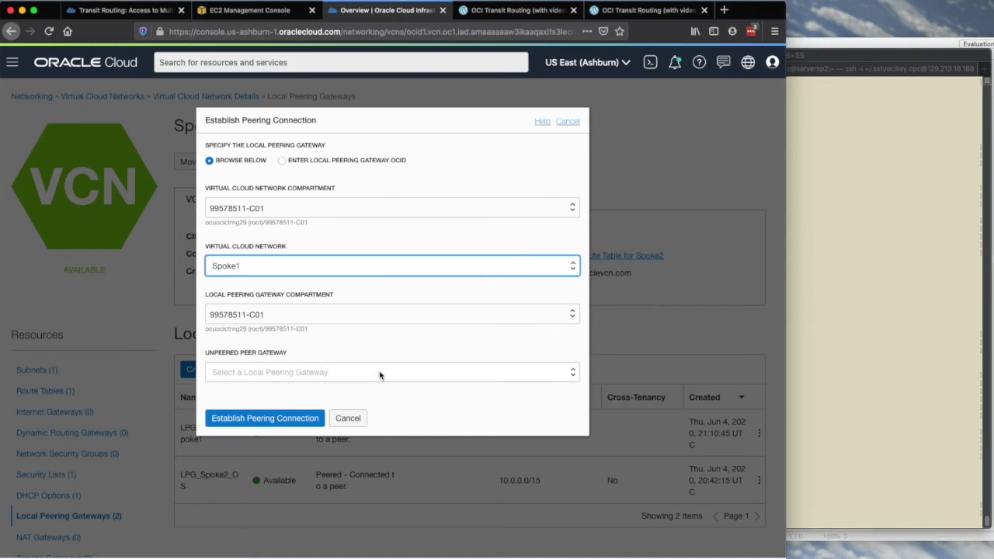
{"action": "left_click", "coordinate": [380, 374]}
{"action": "left_click", "coordinate": [344, 392]}
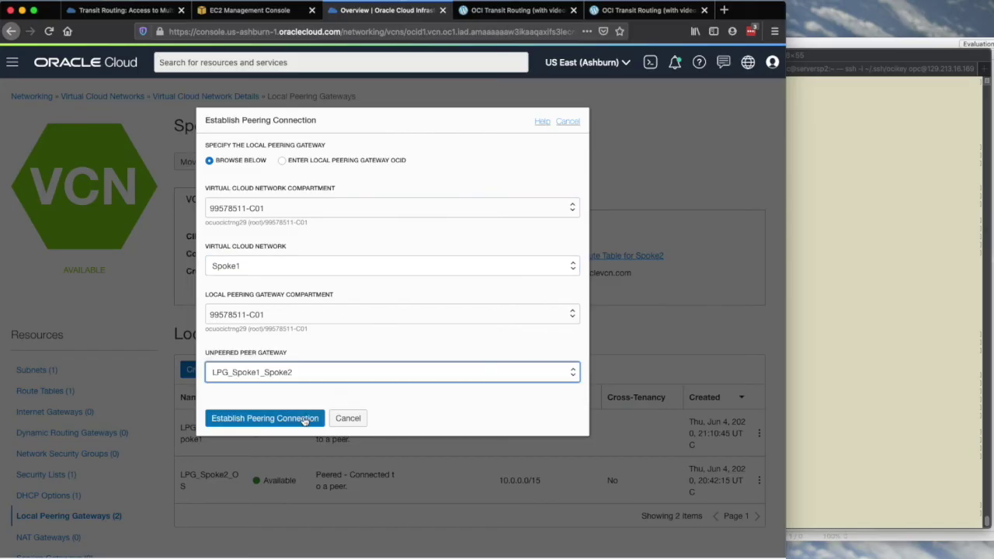
{"action": "left_click", "coordinate": [304, 420]}
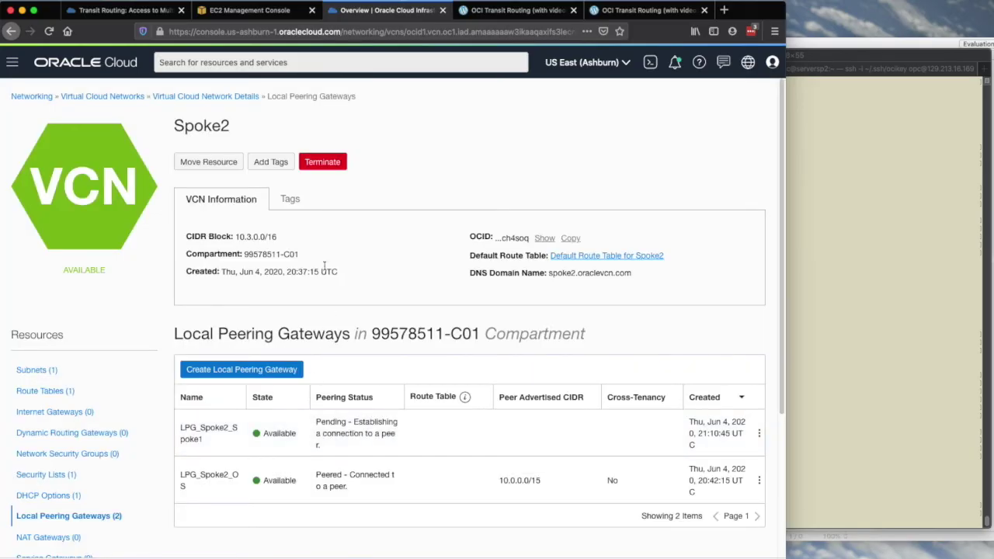
Step: Open the default security list of Spoke1's PrivSpoke1 subnet and bring up its ingress rules
{"action": "left_click", "coordinate": [98, 100]}
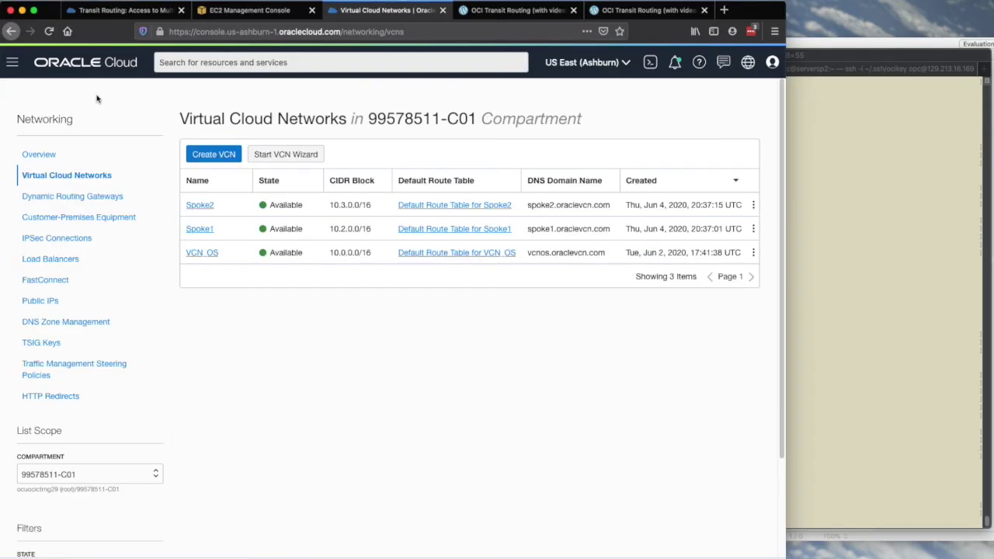
{"action": "left_click", "coordinate": [207, 230]}
{"action": "left_click", "coordinate": [217, 425]}
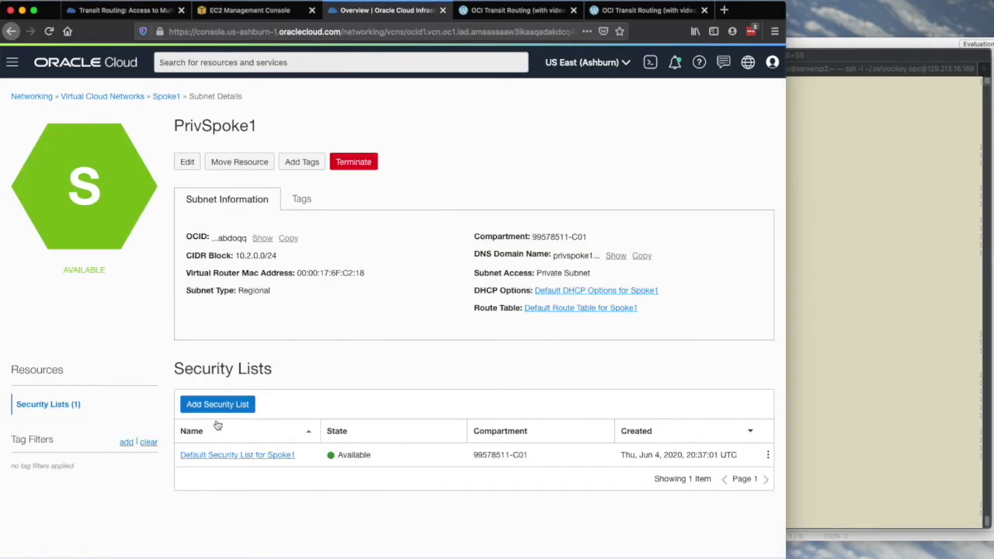
{"action": "left_click", "coordinate": [238, 456]}
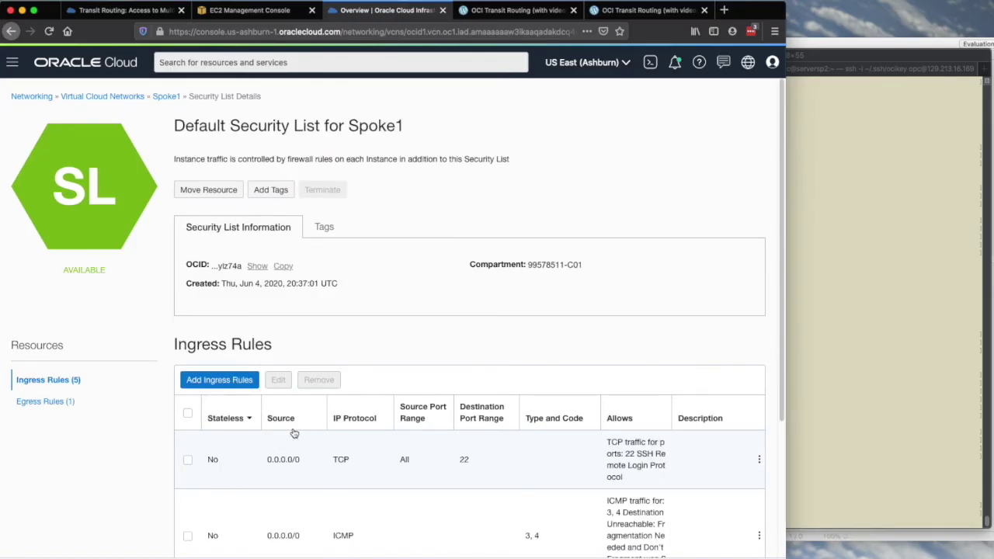
{"action": "scroll", "coordinate": [295, 433], "scroll_direction": "down", "scroll_amount": 5}
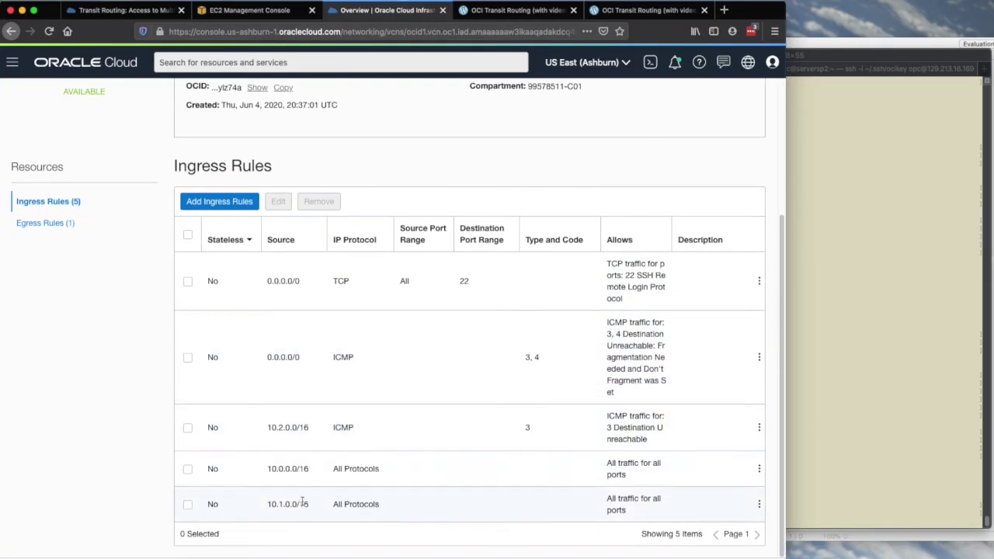
Step: Add an ingress rule to Spoke1's default security list allowing all protocols from source CIDR 10.3.0.0/16
{"action": "left_click_drag", "start_coordinate": [309, 508], "coordinate": [265, 504]}
{"action": "key", "text": "ctrl+c"}
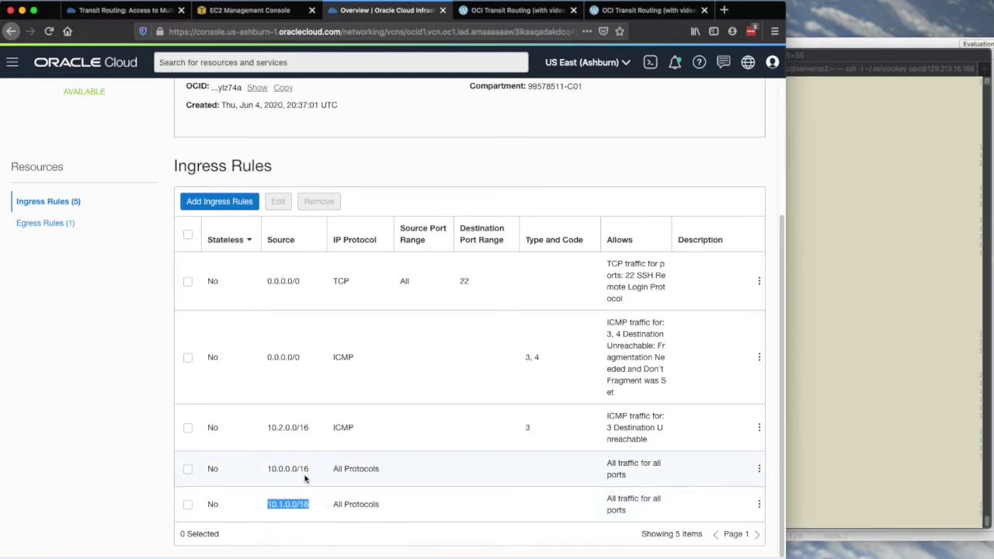
{"action": "scroll", "coordinate": [305, 475], "scroll_direction": "up", "scroll_amount": 2}
{"action": "left_click", "coordinate": [253, 229]}
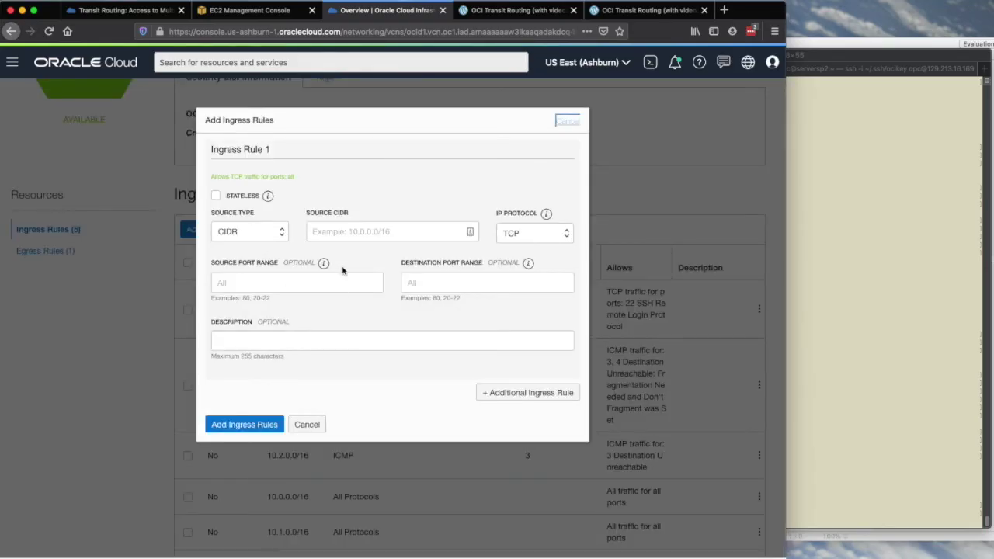
{"action": "left_click", "coordinate": [347, 237]}
{"action": "key", "text": "ctrl+v"}
{"action": "left_click", "coordinate": [329, 235]}
{"action": "key", "text": "BackSpace"}
{"action": "type", "text": "3"}
{"action": "left_click", "coordinate": [537, 233]}
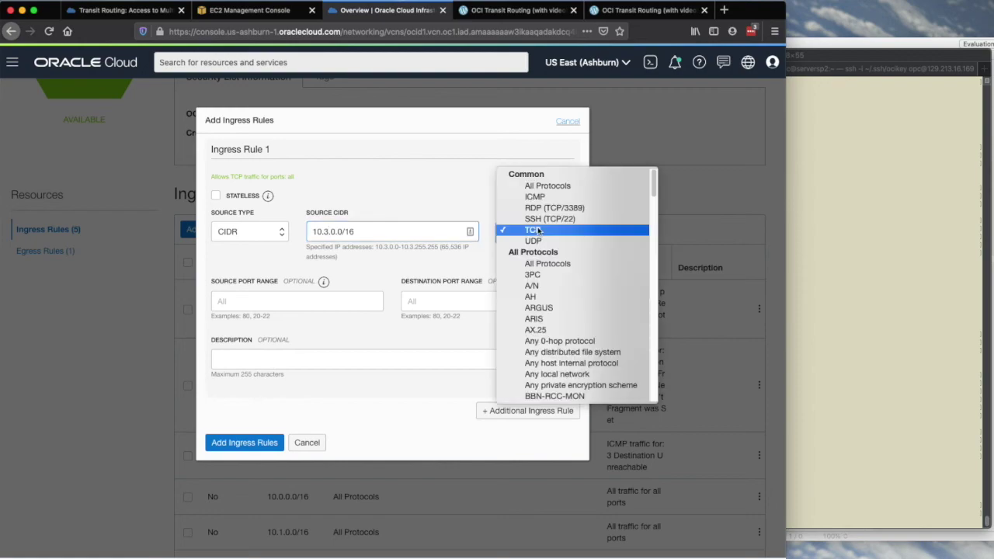
{"action": "left_click", "coordinate": [547, 187]}
{"action": "left_click", "coordinate": [257, 384]}
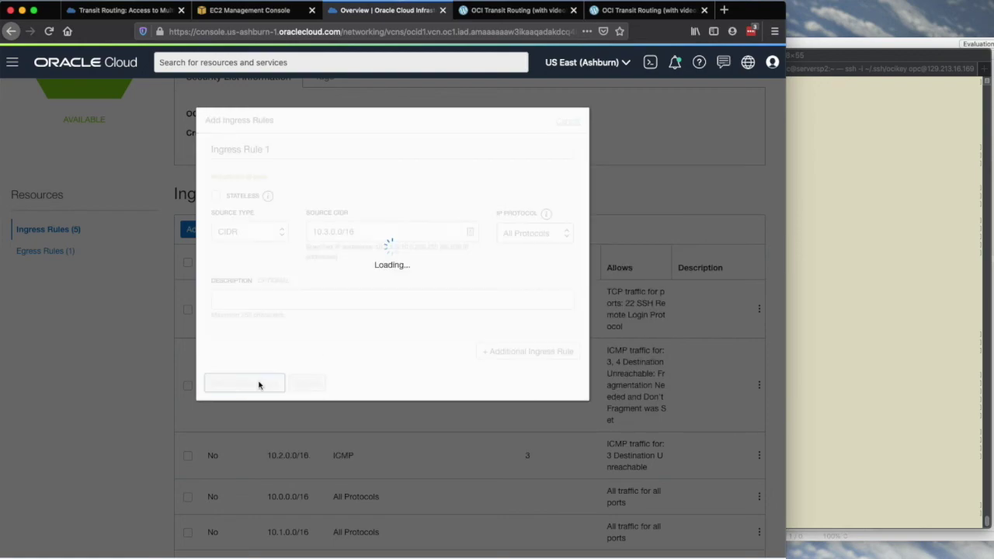
Step: Open the default security list of the PrivSpoke2 subnet in the Spoke2 VCN
{"action": "scroll", "coordinate": [437, 439], "scroll_direction": "up", "scroll_amount": 4}
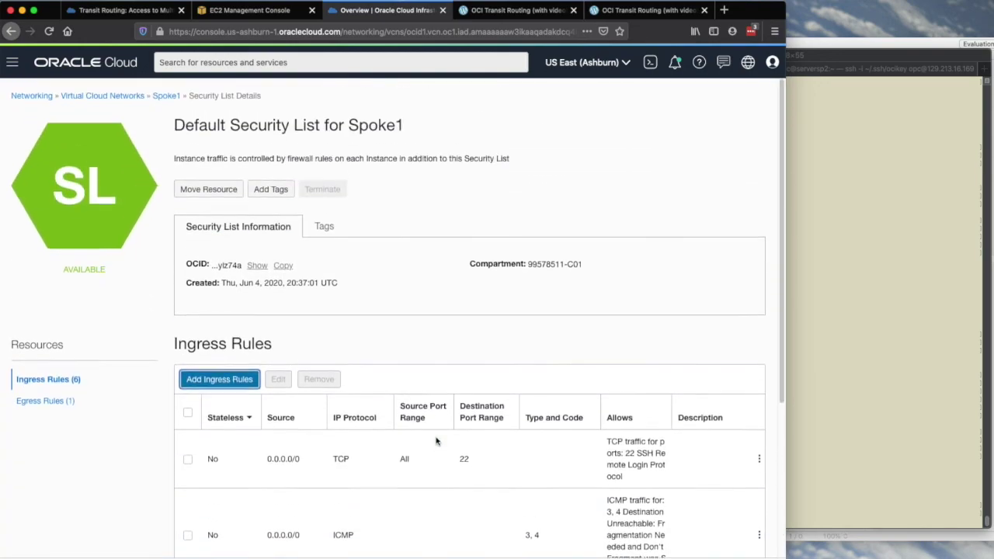
{"action": "left_click", "coordinate": [136, 96]}
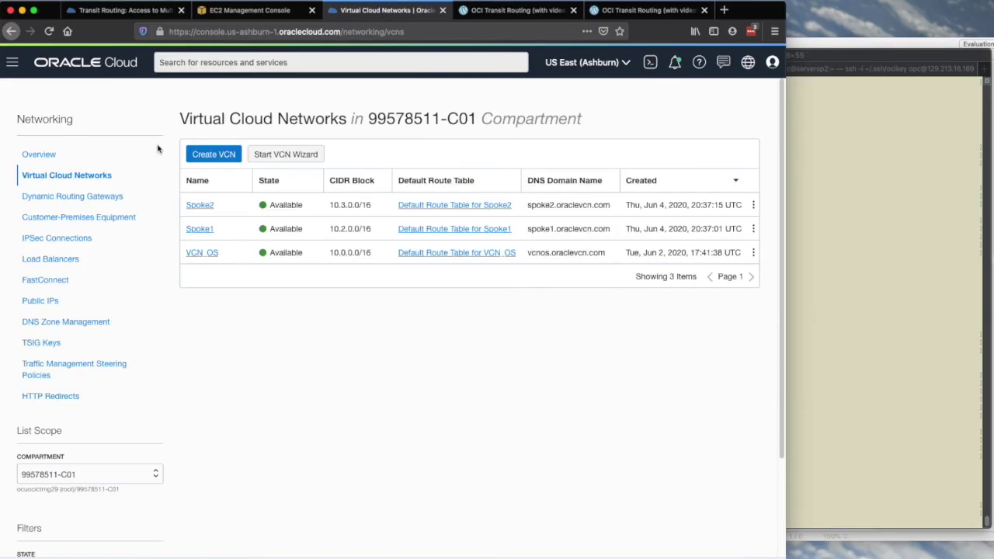
{"action": "left_click", "coordinate": [203, 208]}
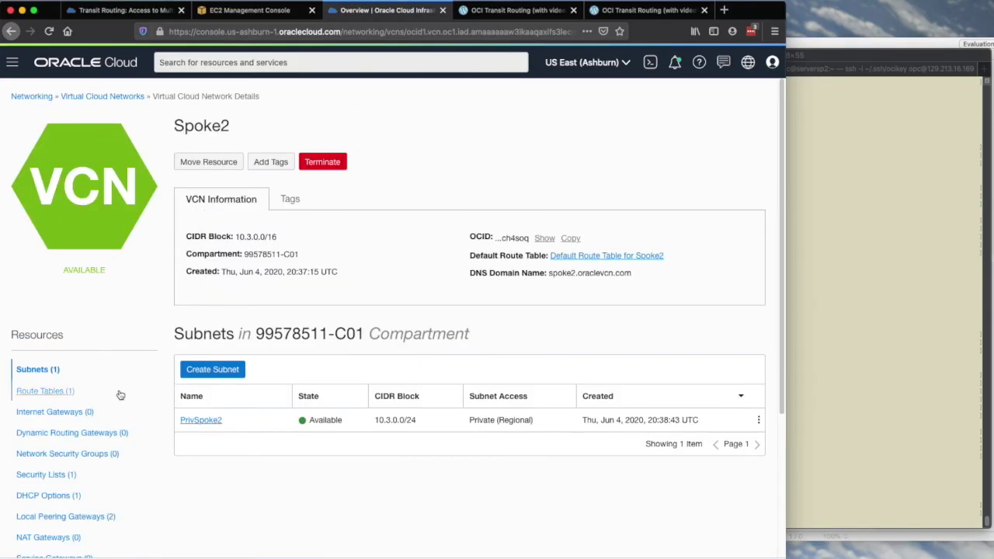
{"action": "left_click", "coordinate": [198, 419]}
{"action": "left_click", "coordinate": [222, 456]}
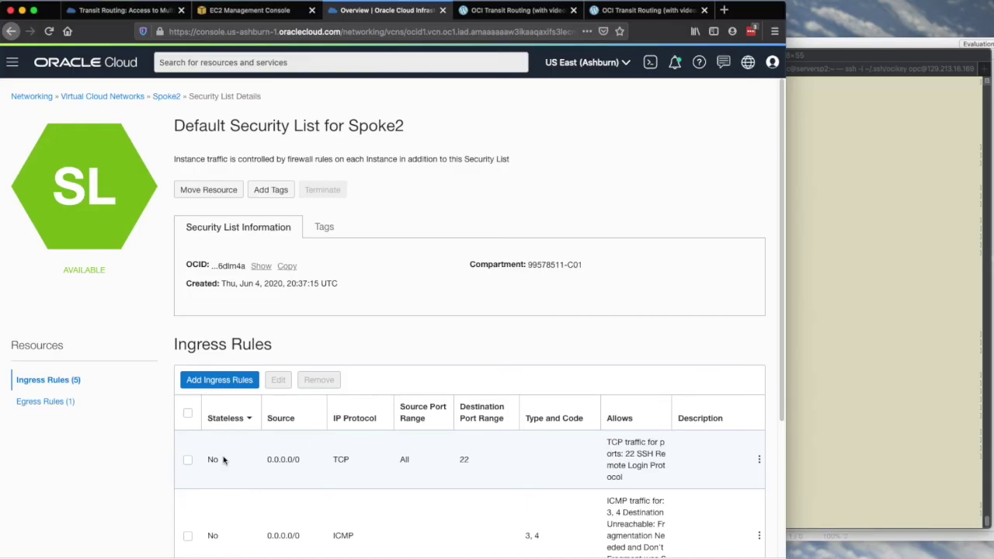
Step: Add an ingress rule to Spoke2's default security list allowing all protocols from source CIDR 10.2.0.0/16
{"action": "left_click", "coordinate": [222, 383]}
{"action": "left_click", "coordinate": [316, 424]}
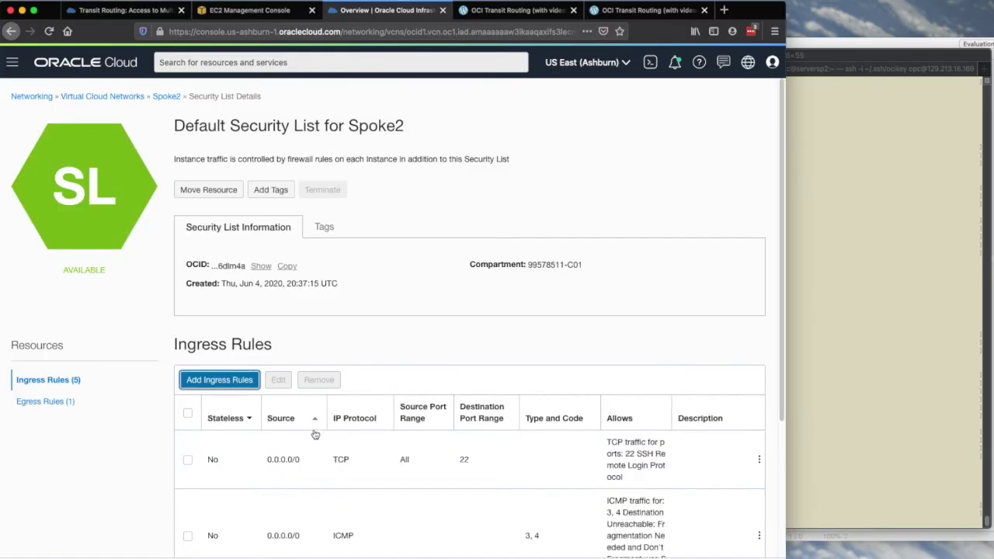
{"action": "scroll", "coordinate": [319, 455], "scroll_direction": "down", "scroll_amount": 3}
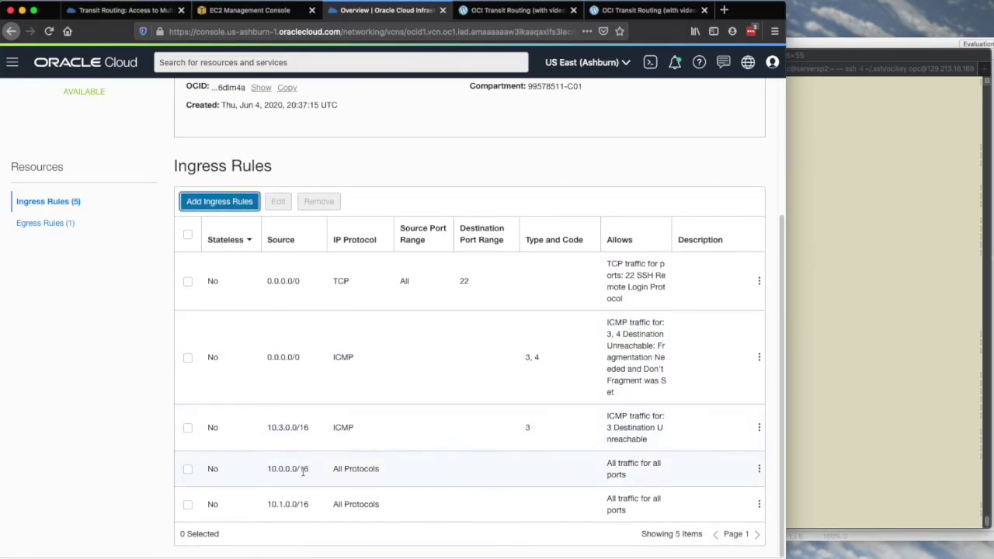
{"action": "left_click", "coordinate": [221, 201]}
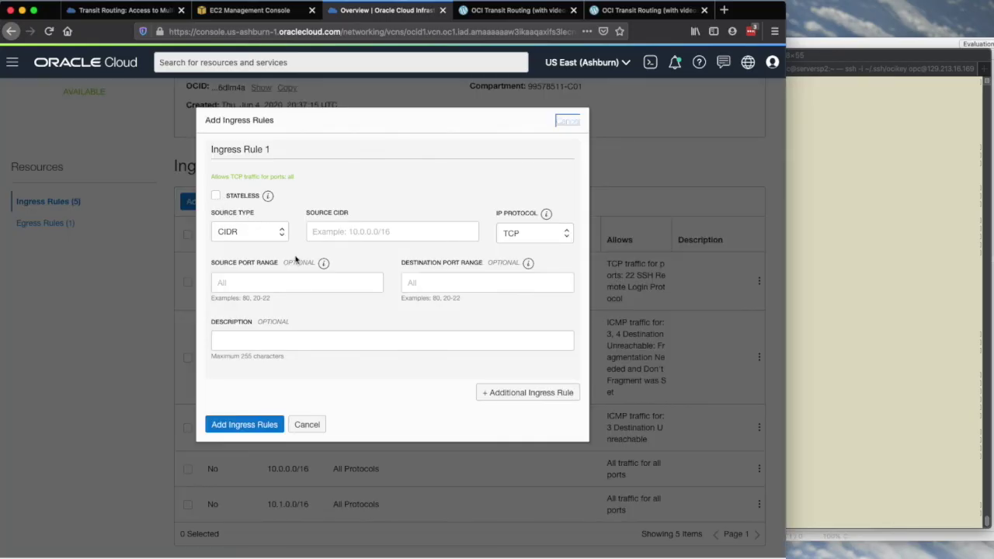
{"action": "left_click", "coordinate": [327, 233]}
{"action": "key", "text": "super+v"}
{"action": "left_click", "coordinate": [327, 232]}
{"action": "key", "text": "BackSpace"}
{"action": "type", "text": "2"}
{"action": "left_click", "coordinate": [505, 238]}
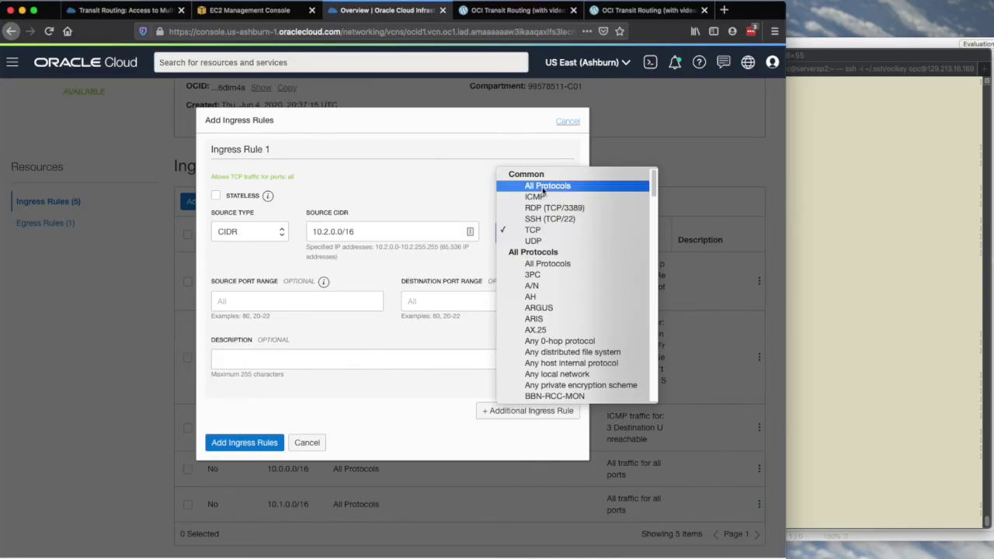
{"action": "left_click", "coordinate": [547, 186]}
{"action": "left_click", "coordinate": [264, 382]}
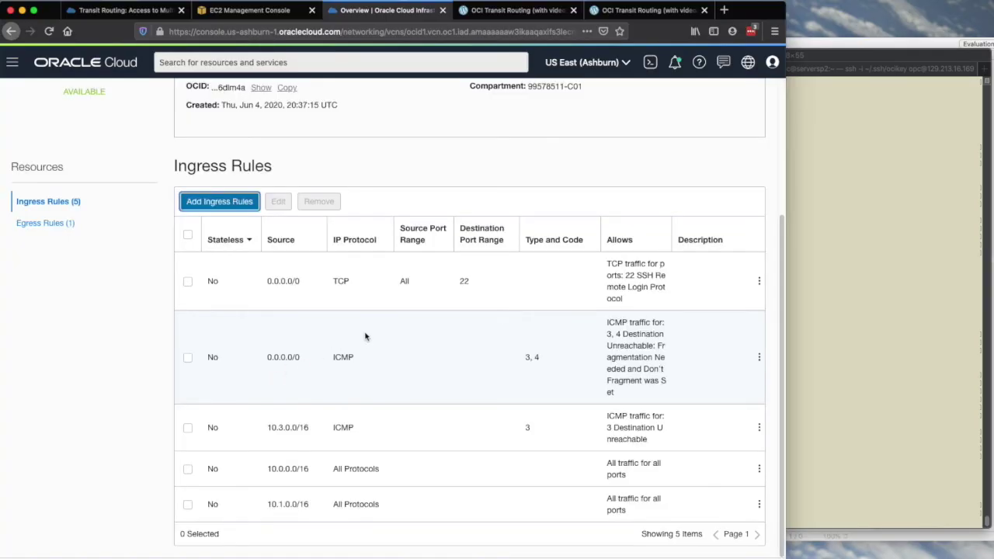
Step: Open the default route table of the Spoke1 VCN
{"action": "scroll", "coordinate": [426, 200], "scroll_direction": "up", "scroll_amount": 3}
{"action": "scroll", "coordinate": [426, 201], "scroll_direction": "up", "scroll_amount": 1}
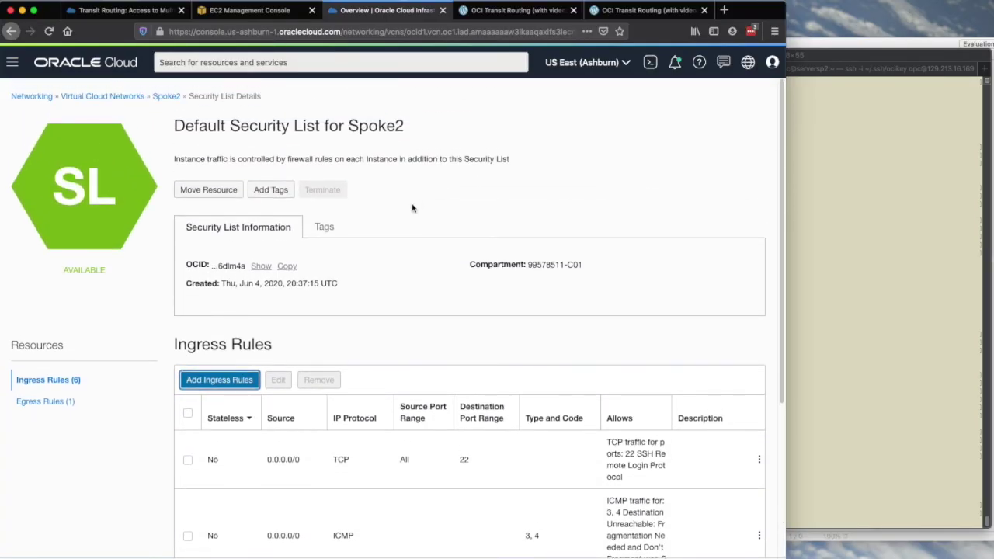
{"action": "left_click", "coordinate": [109, 98]}
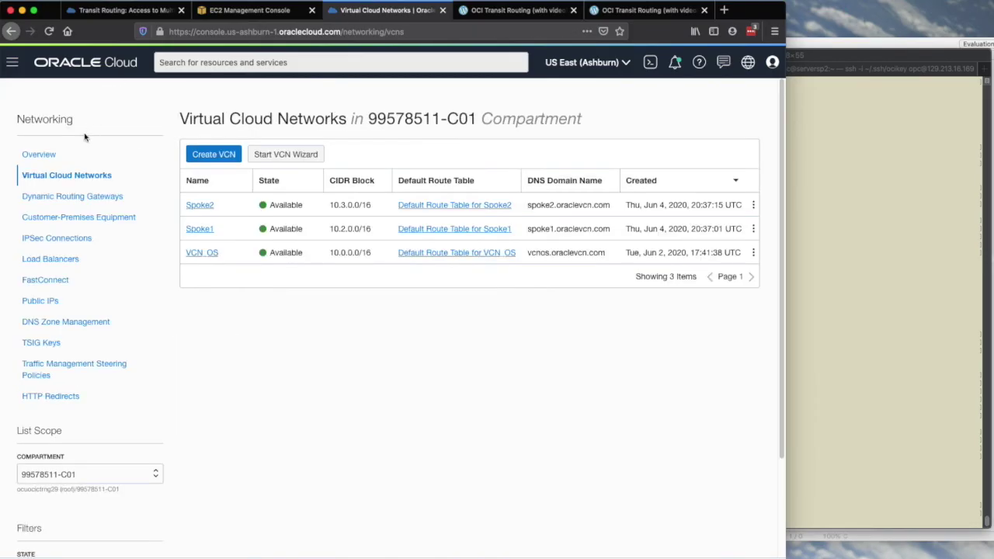
{"action": "left_click", "coordinate": [196, 228]}
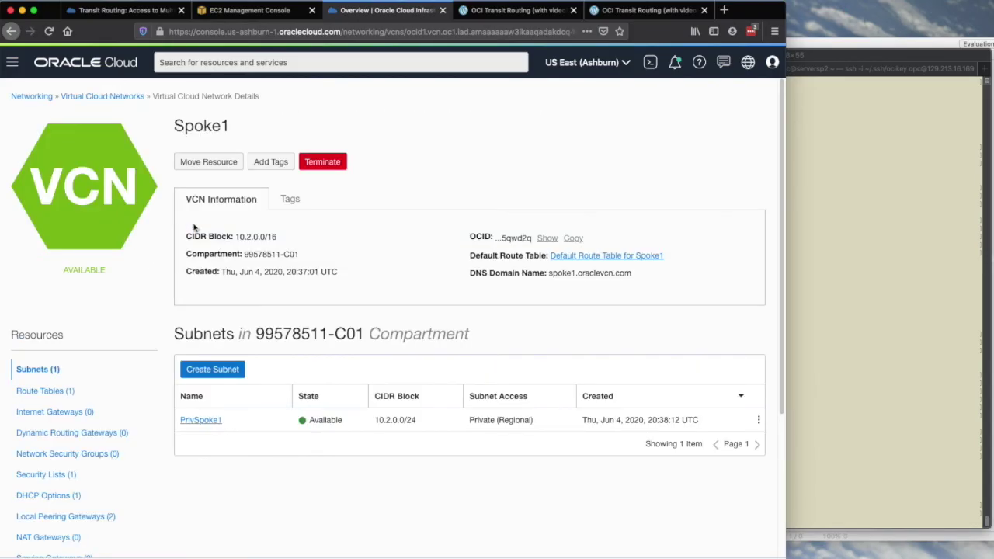
{"action": "left_click", "coordinate": [58, 391]}
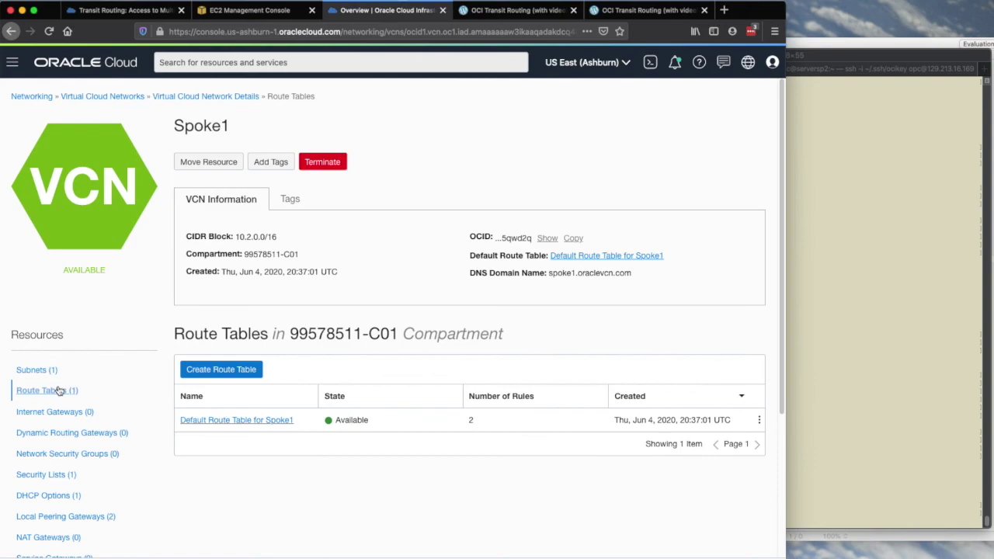
{"action": "left_click", "coordinate": [278, 421]}
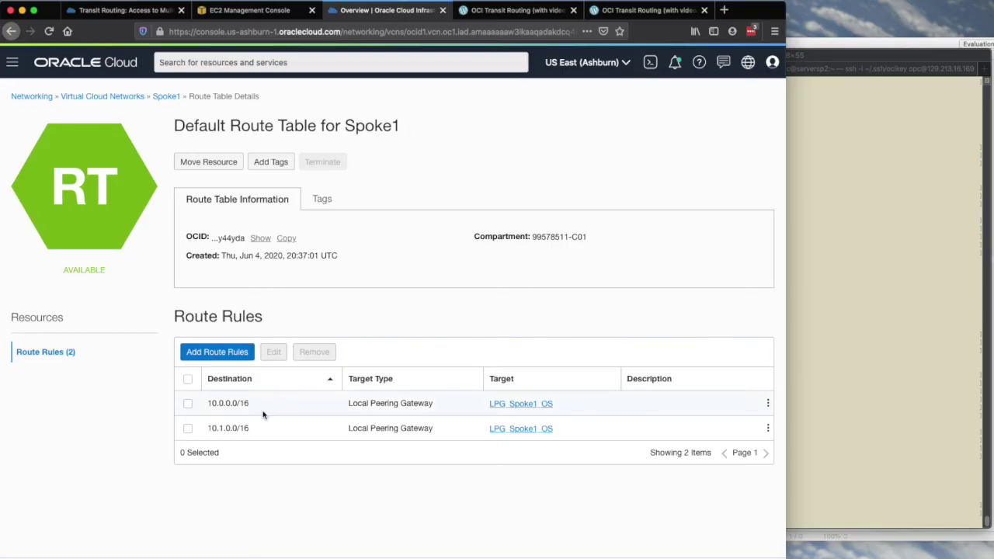
Step: Add a route rule to Spoke1's default route table sending 10.3.0.0/16 to the local peering gateway LPG_Spoke1_Spoke2
{"action": "left_click_drag", "start_coordinate": [250, 428], "coordinate": [208, 428]}
{"action": "key", "text": "super+c"}
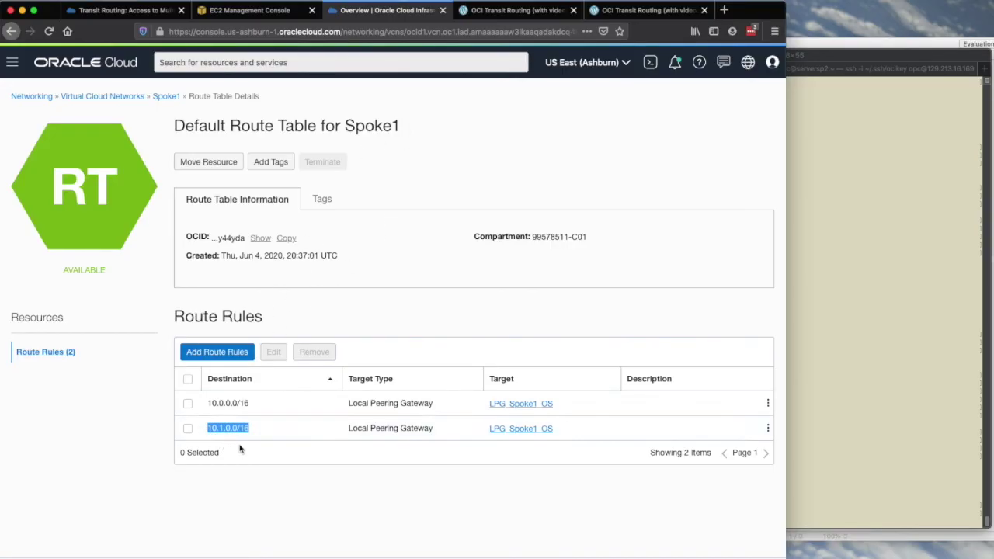
{"action": "left_click", "coordinate": [233, 352]}
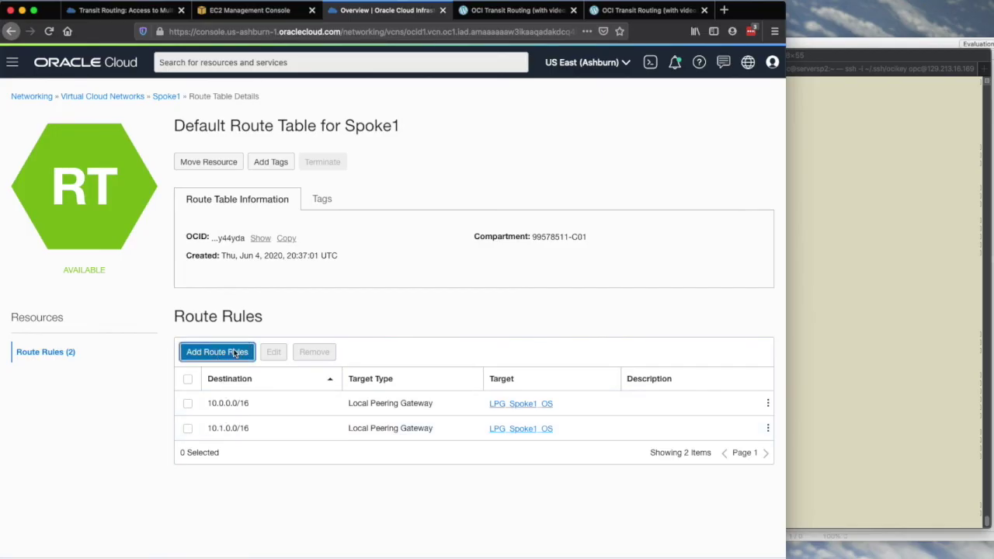
{"action": "left_click", "coordinate": [617, 258]}
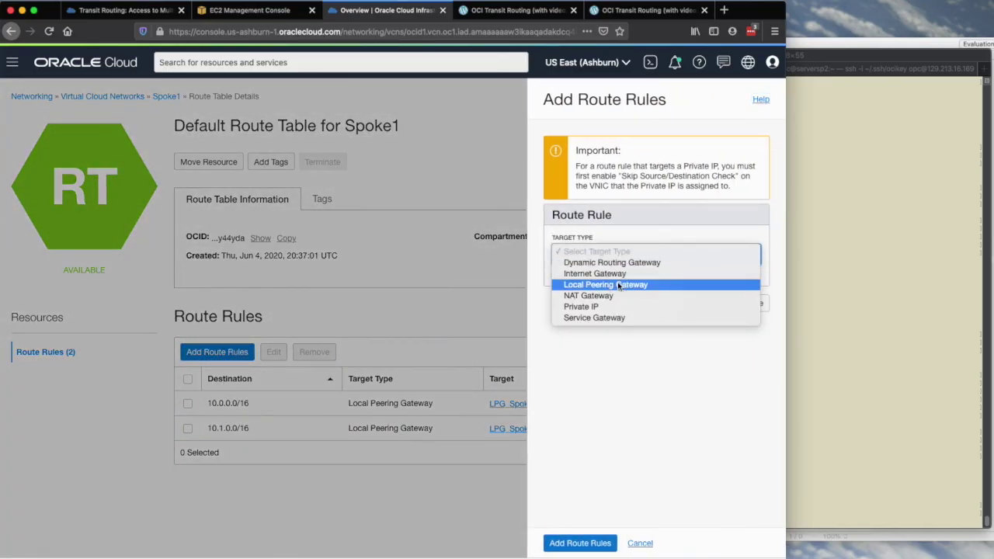
{"action": "left_click", "coordinate": [618, 284]}
{"action": "left_click", "coordinate": [610, 300]}
{"action": "key", "text": "super+v"}
{"action": "left_click", "coordinate": [576, 299]}
{"action": "key", "text": "BackSpace"}
{"action": "type", "text": "3"}
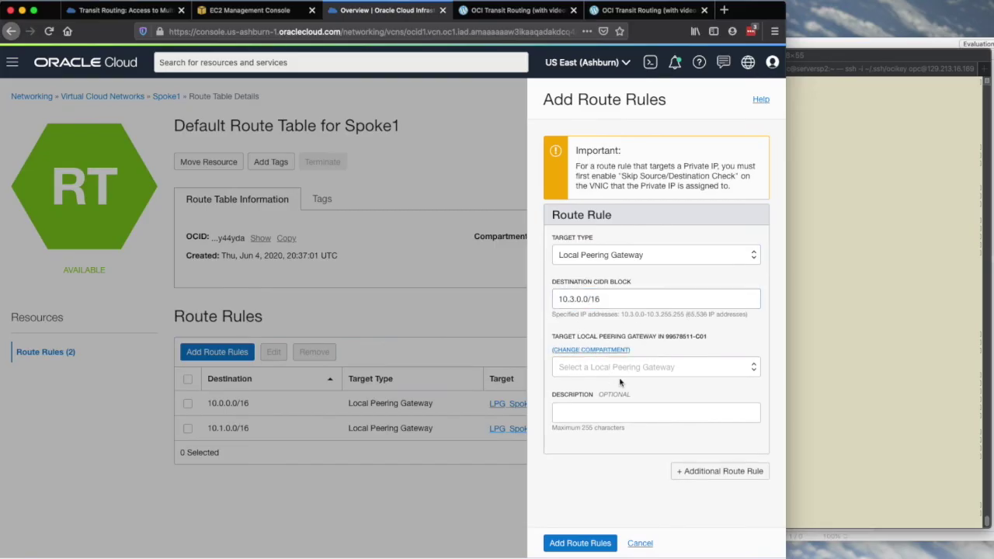
{"action": "left_click", "coordinate": [621, 368]}
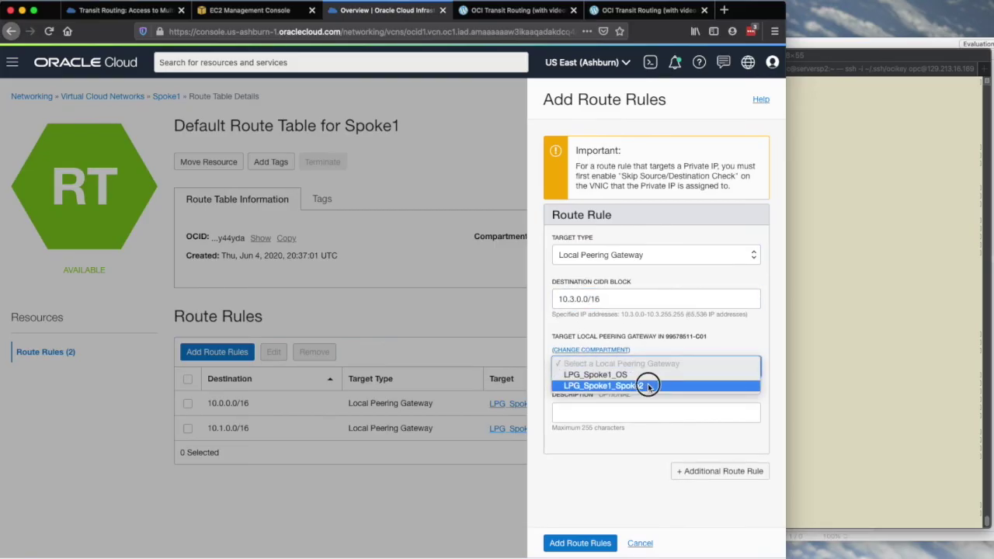
{"action": "left_click", "coordinate": [648, 386]}
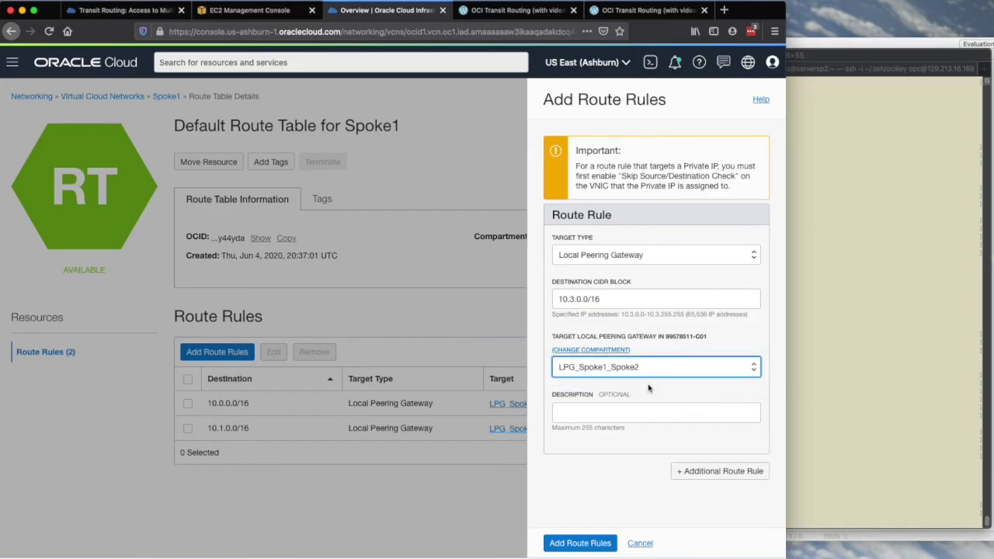
{"action": "left_click", "coordinate": [598, 543]}
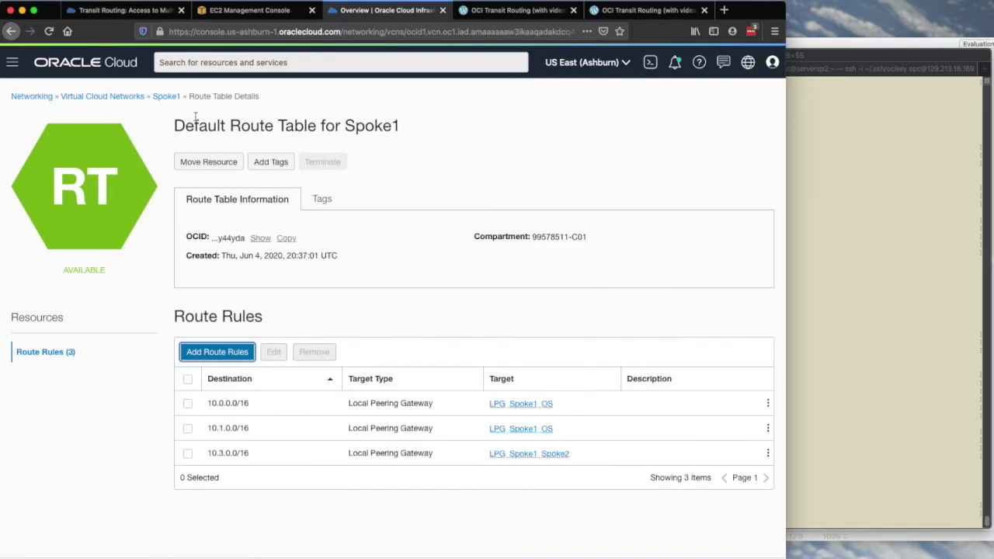
Step: Open the default route table of the Spoke2 VCN
{"action": "left_click", "coordinate": [141, 97]}
{"action": "left_click", "coordinate": [203, 205]}
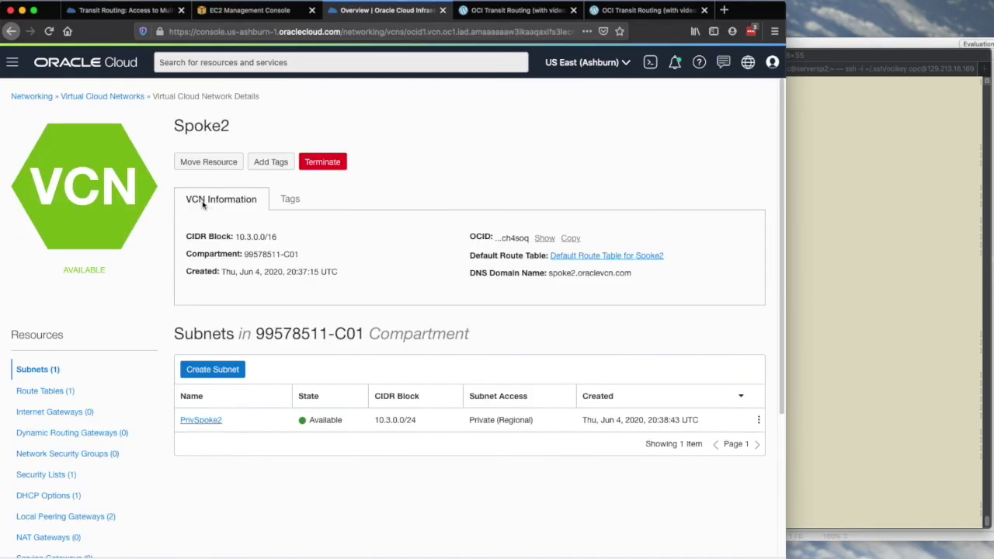
{"action": "left_click", "coordinate": [53, 392]}
{"action": "left_click", "coordinate": [217, 420]}
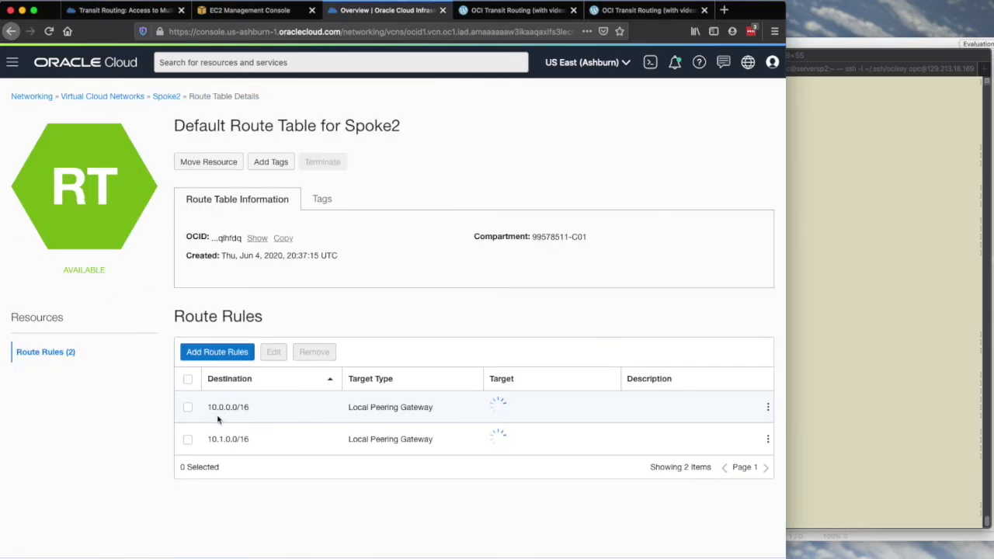
Step: Add a route rule to Spoke2's default route table sending 10.2.0.0/16 to the local peering gateway LPG_Spoke2_Spoke1
{"action": "left_click", "coordinate": [227, 354]}
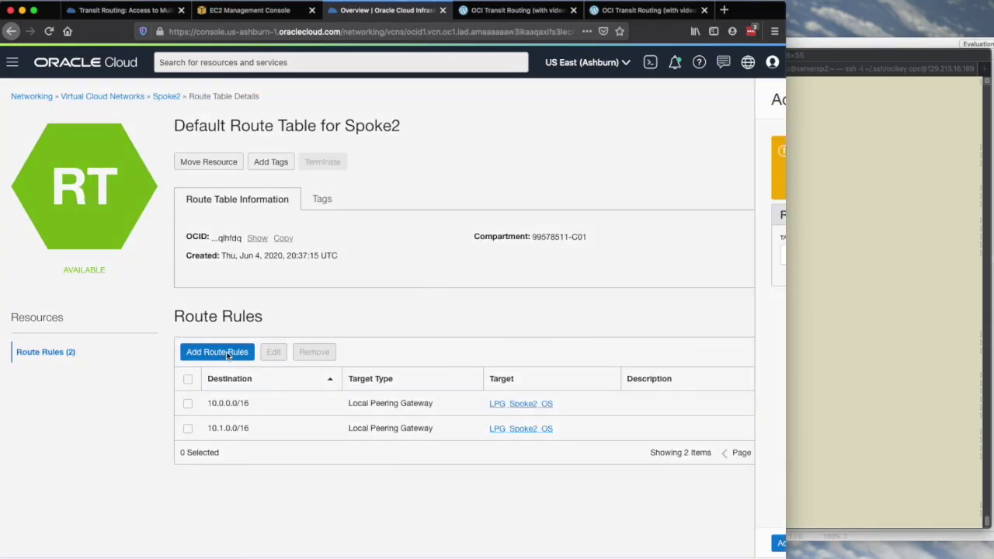
{"action": "left_click", "coordinate": [599, 256]}
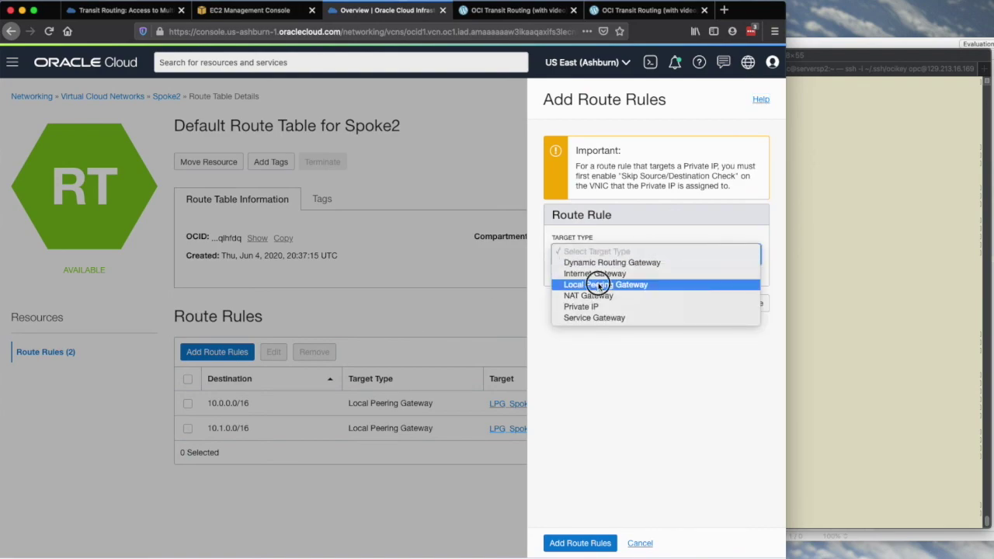
{"action": "left_click", "coordinate": [599, 284]}
{"action": "left_click", "coordinate": [602, 298]}
{"action": "key", "text": "super+v"}
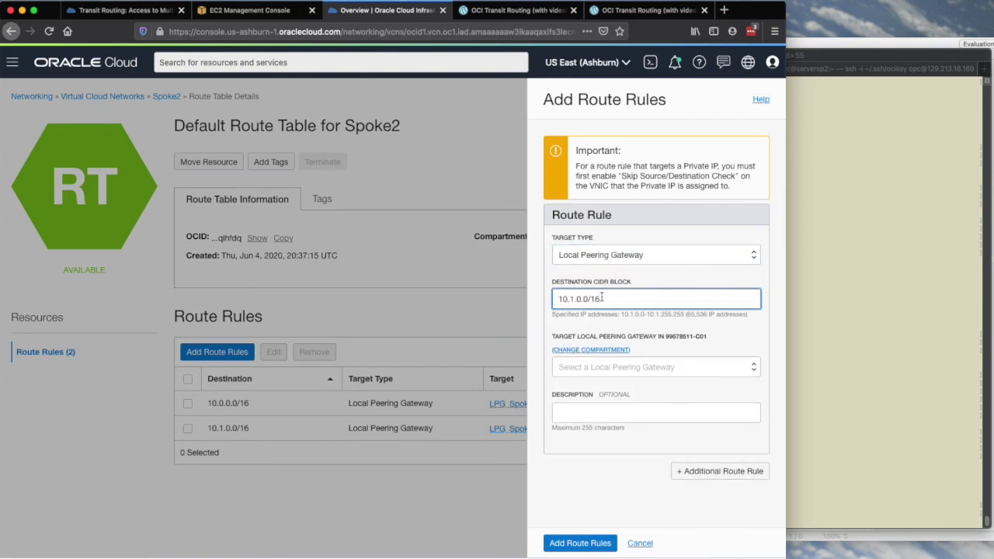
{"action": "double_click", "coordinate": [572, 298]}
{"action": "type", "text": "2"}
{"action": "left_click", "coordinate": [613, 364]}
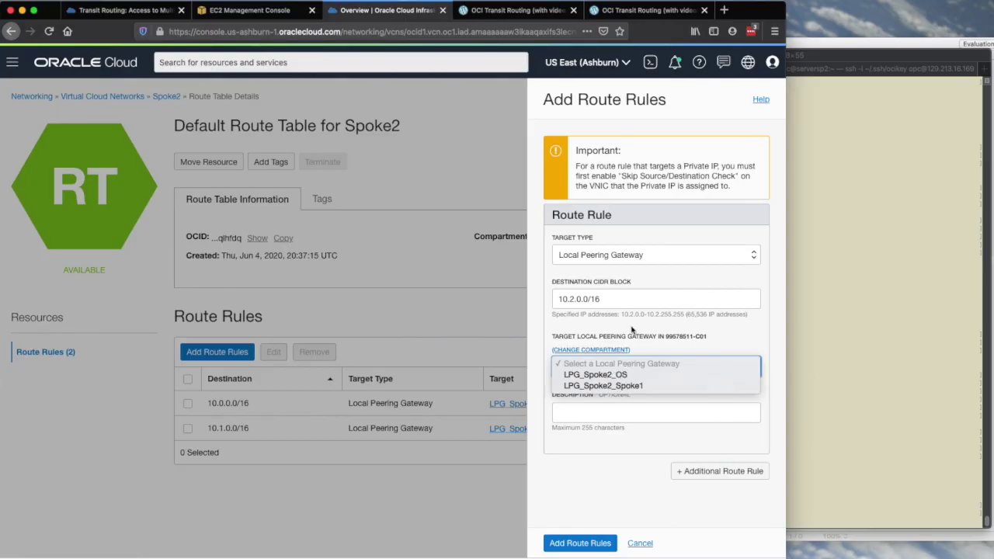
{"action": "left_click", "coordinate": [627, 362]}
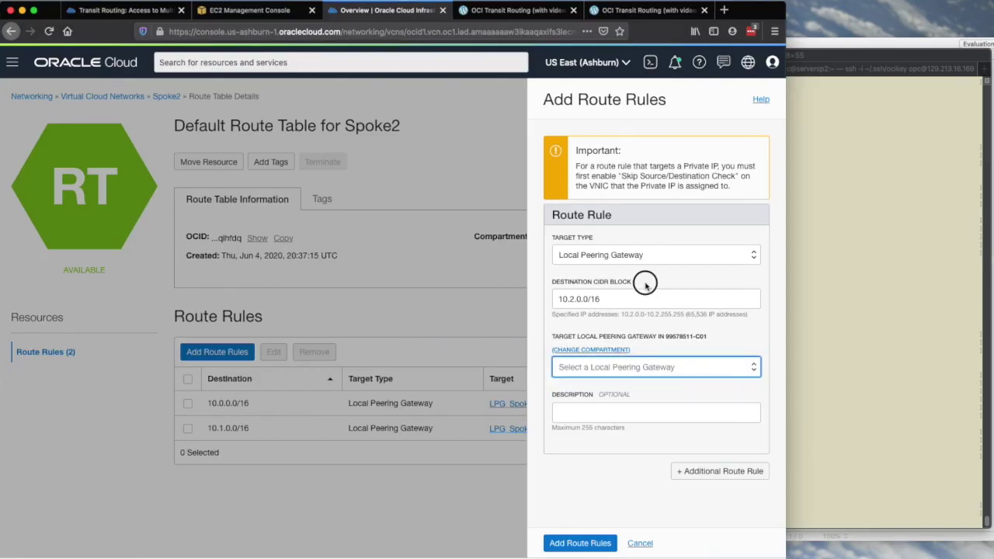
{"action": "left_click", "coordinate": [619, 367]}
{"action": "left_click", "coordinate": [605, 386]}
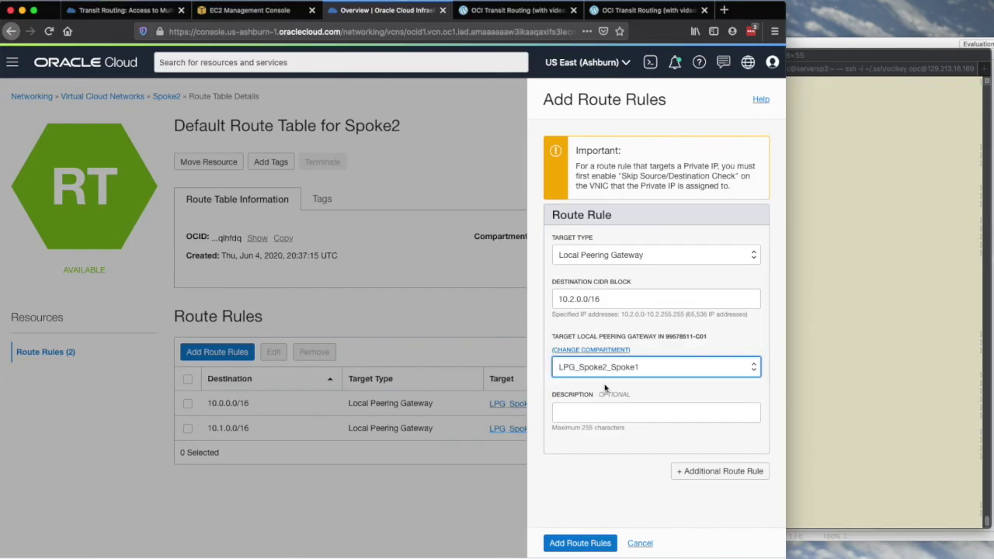
{"action": "left_click", "coordinate": [591, 544]}
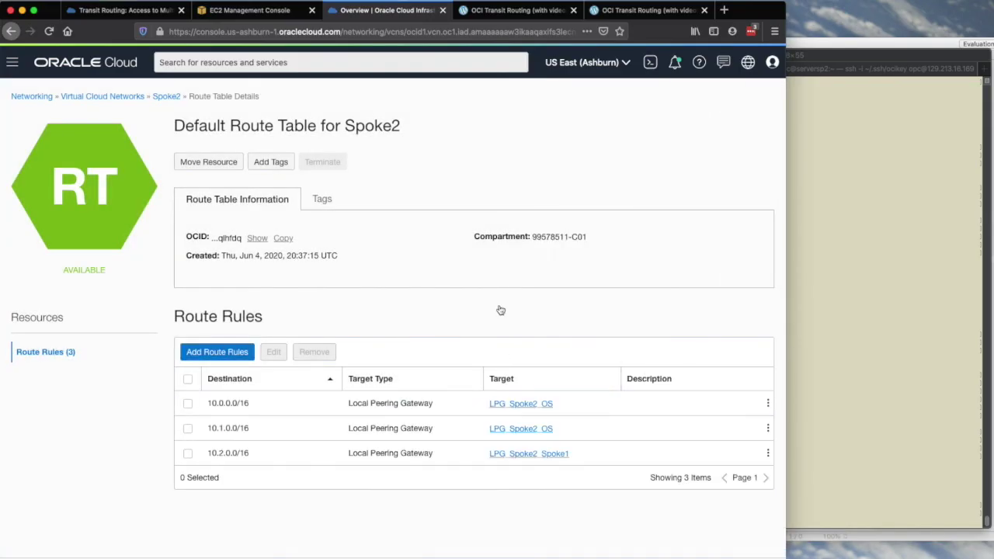
Step: Look over the terminal session on serversp2 and the Transit Routing in OCI architecture diagram in the blog post
{"action": "key", "text": "super+Tab"}
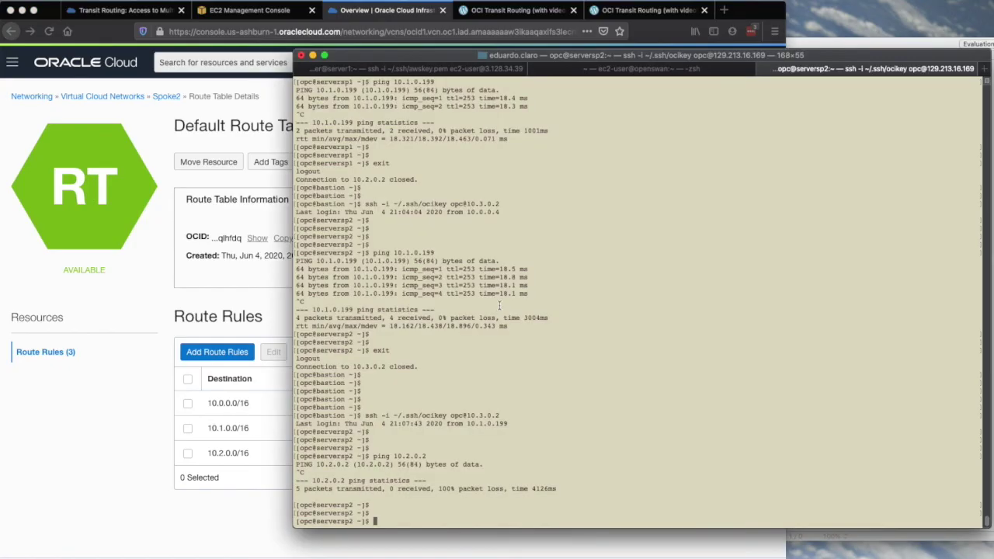
{"action": "double_click", "coordinate": [339, 514]}
{"action": "left_click", "coordinate": [505, 10]}
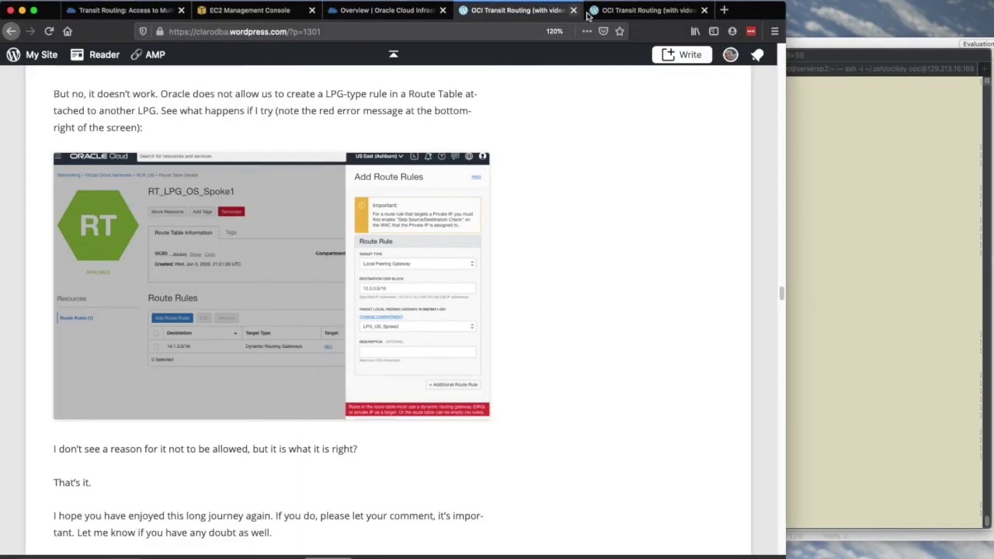
{"action": "left_click", "coordinate": [645, 10]}
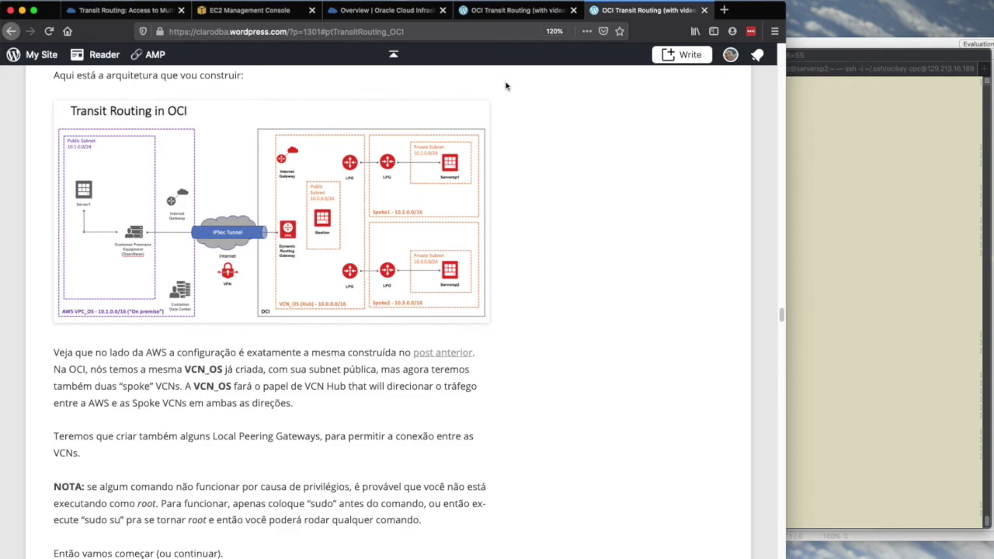
Step: Switch to the terminal and test connectivity from serversp2 by pinging 10.2.0.2, stopping the ping after a few replies
{"action": "left_click", "coordinate": [824, 209]}
{"action": "type", "text": "ping 10.2.0.2"}
{"action": "key", "text": "Return"}
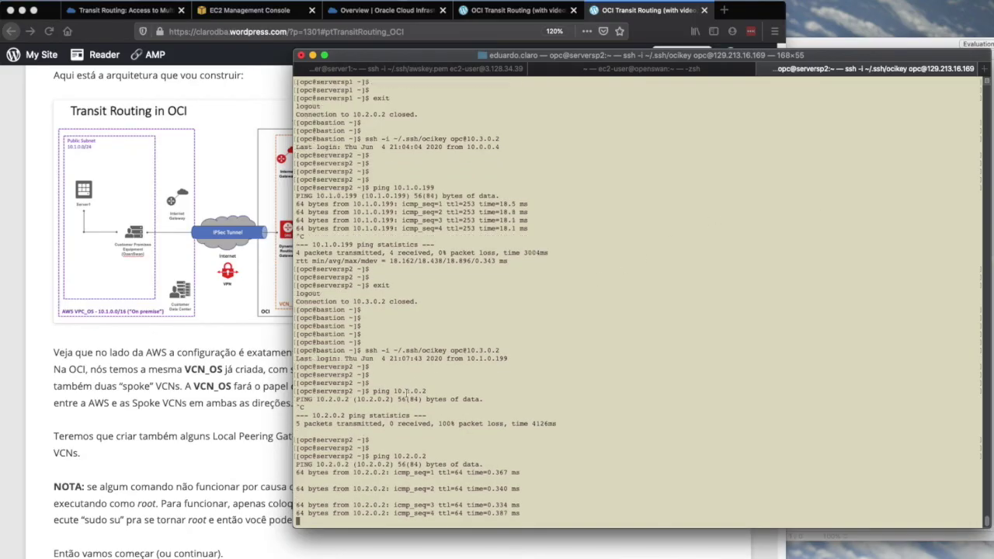
{"action": "key", "text": "ctrl+c"}
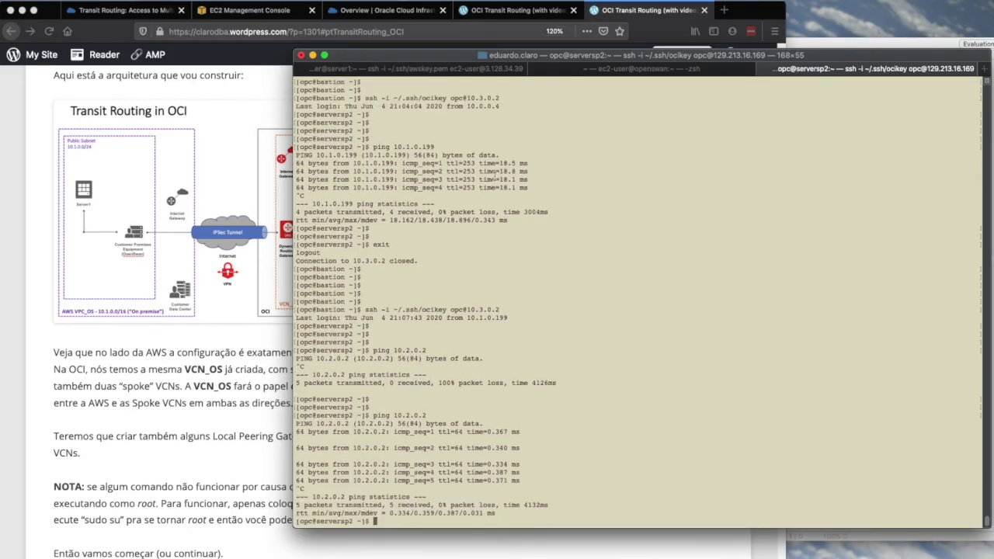
Step: Return to the browser and bring up the Transit Routing in OCI diagram to review the two spoke VCNs
{"action": "left_click", "coordinate": [514, 10]}
{"action": "left_click", "coordinate": [629, 10]}
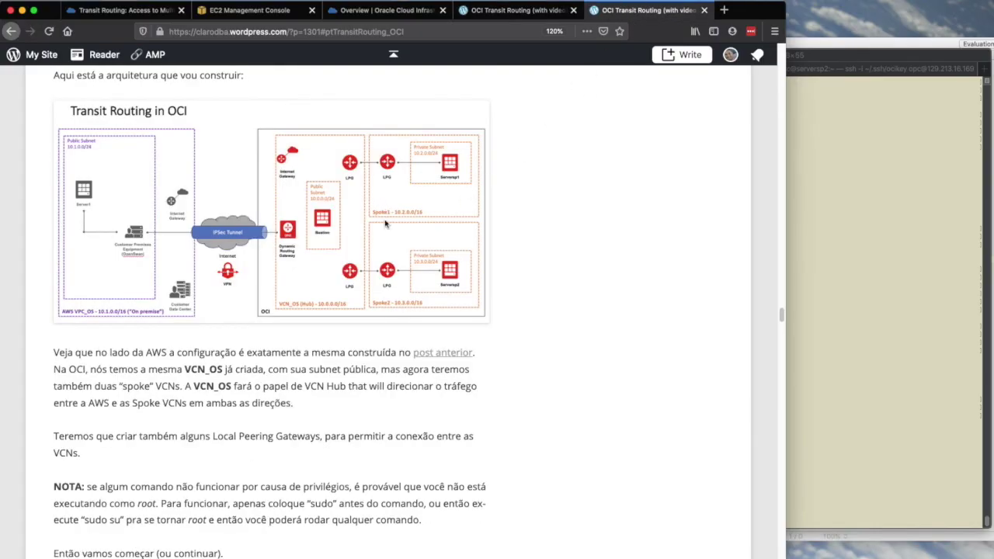